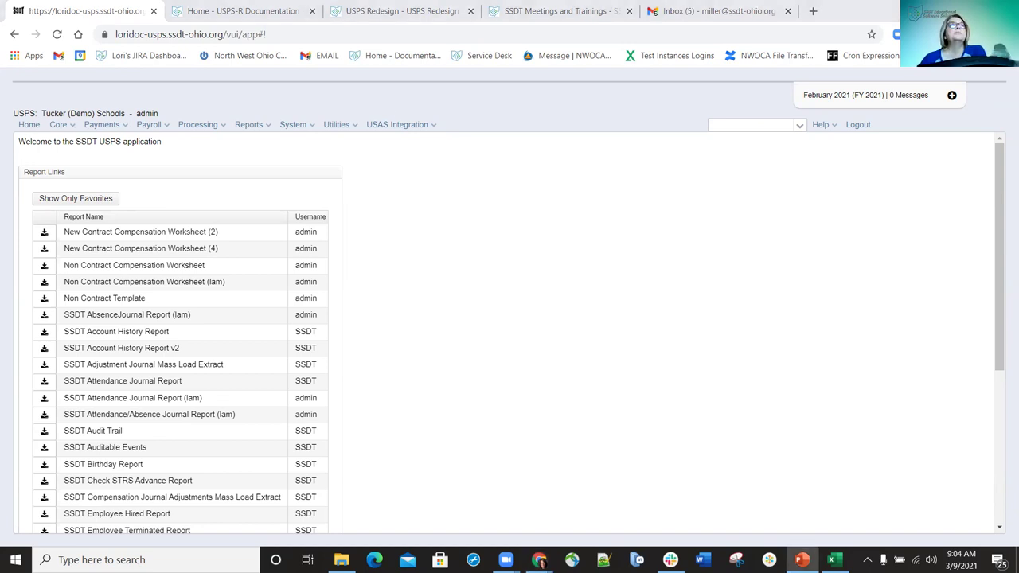
# - Browse the Core section's record types, stepping down and back up through the list
pyautogui.click(71, 127)
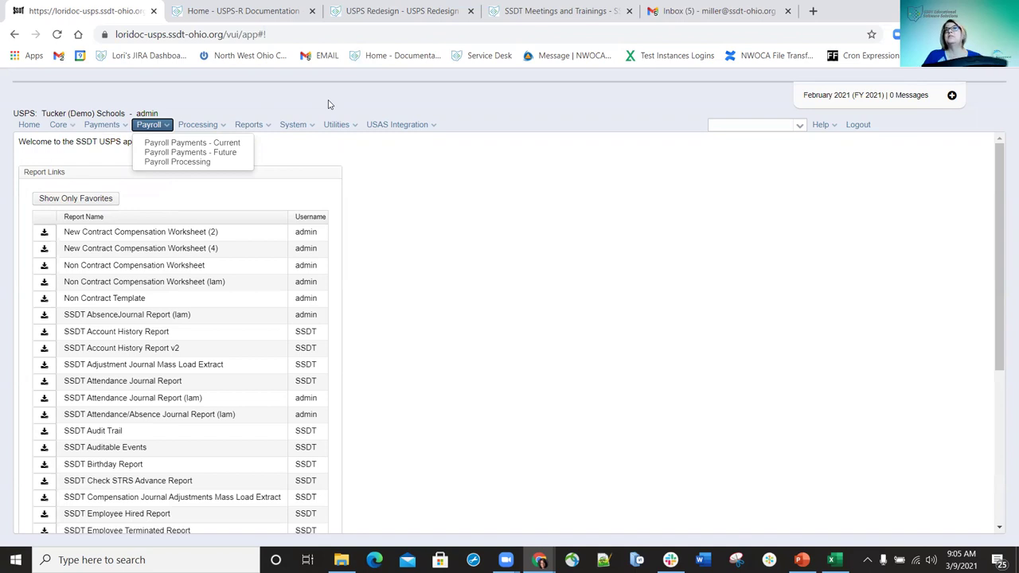
pyautogui.moveTo(58, 124)
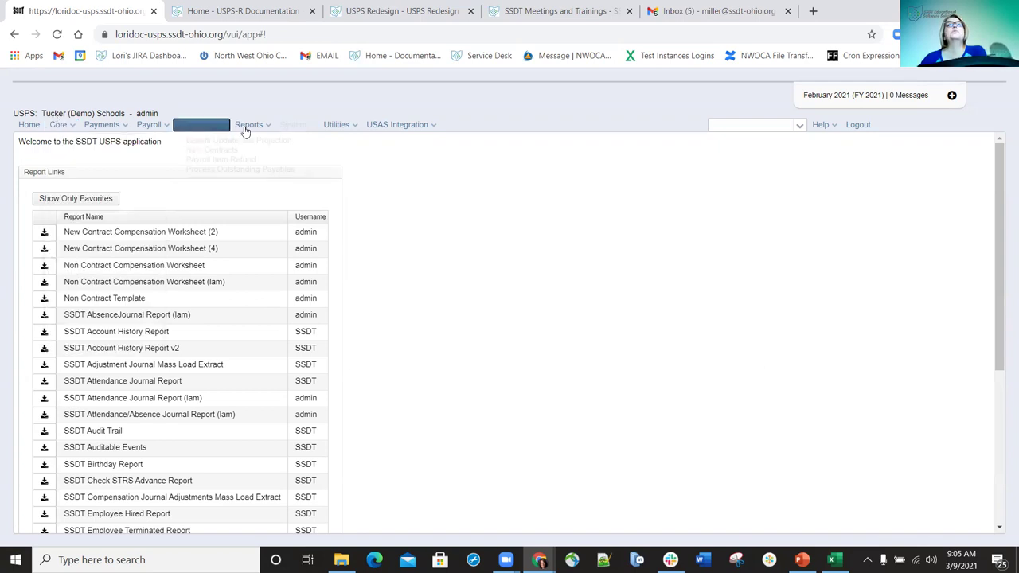
pyautogui.moveTo(408, 135)
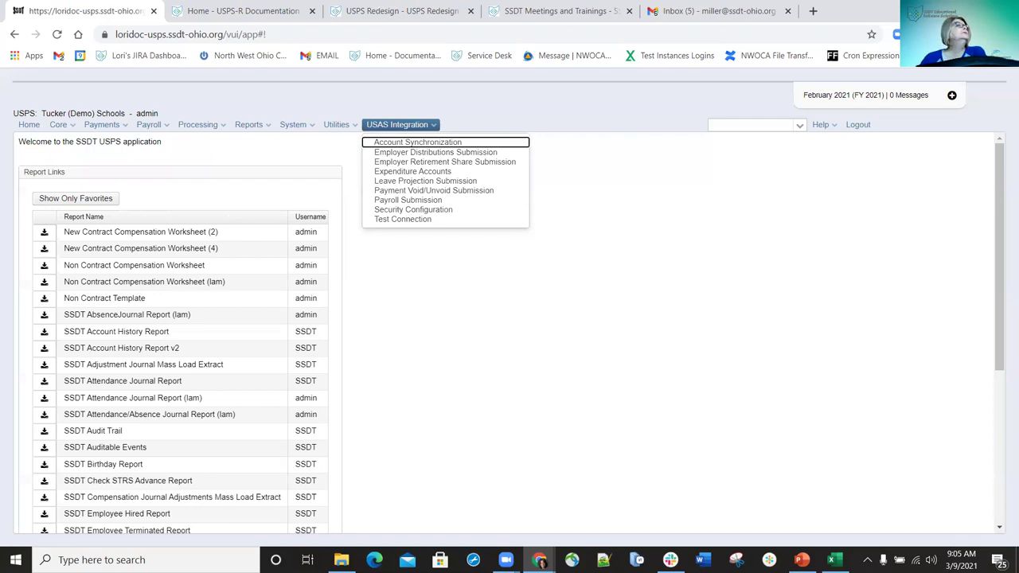
pyautogui.click(73, 125)
pyautogui.click(73, 125)
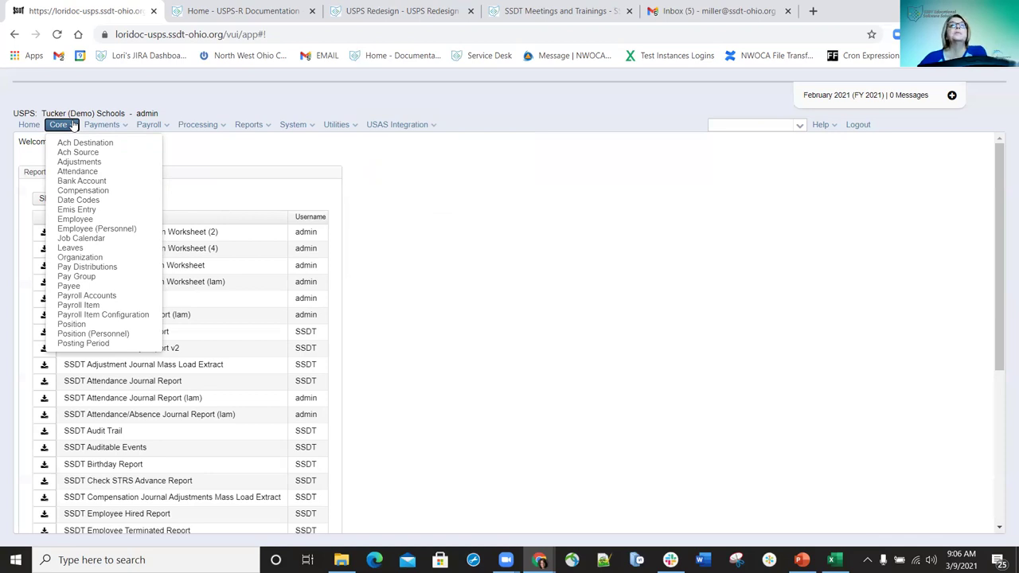
pyautogui.press('j')
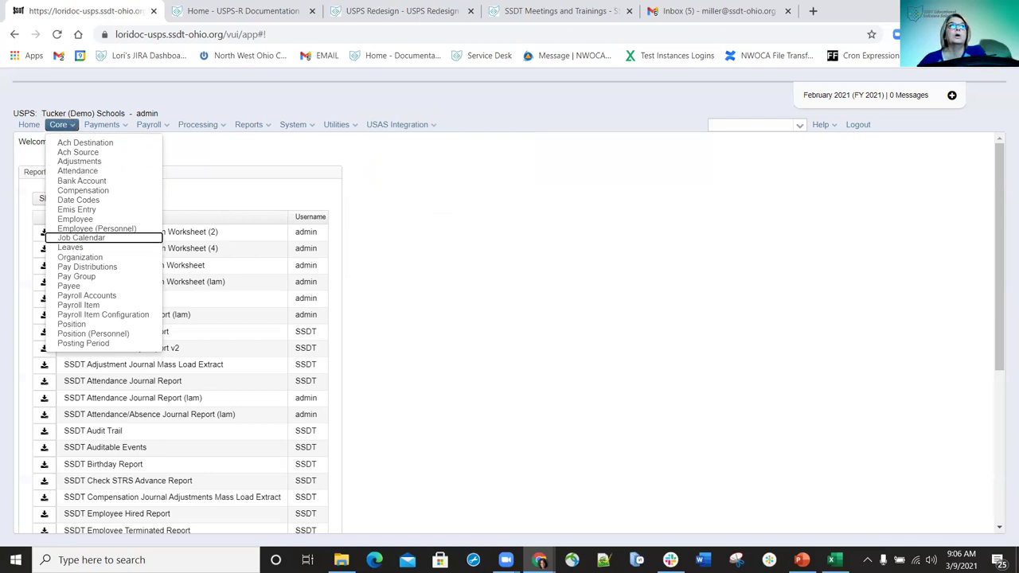
pyautogui.press('b')
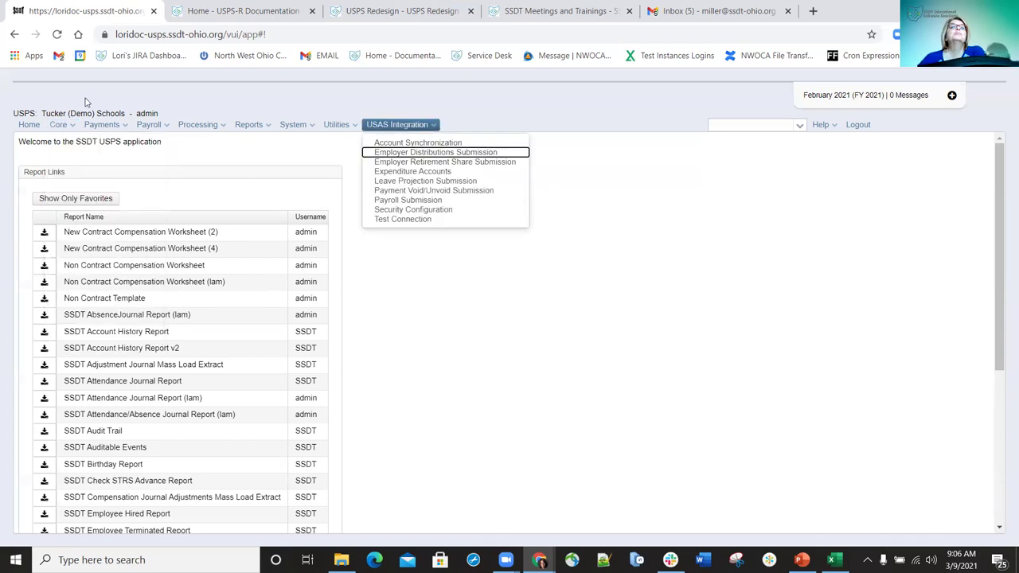
# - Open the Modules administration page from the System menu
pyautogui.moveTo(57, 130)
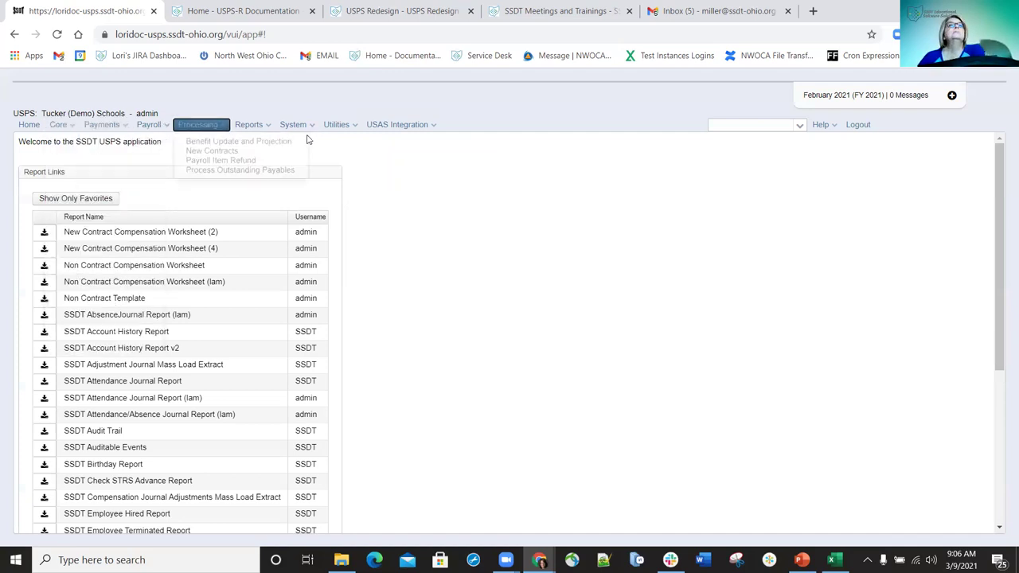
pyautogui.moveTo(310, 133)
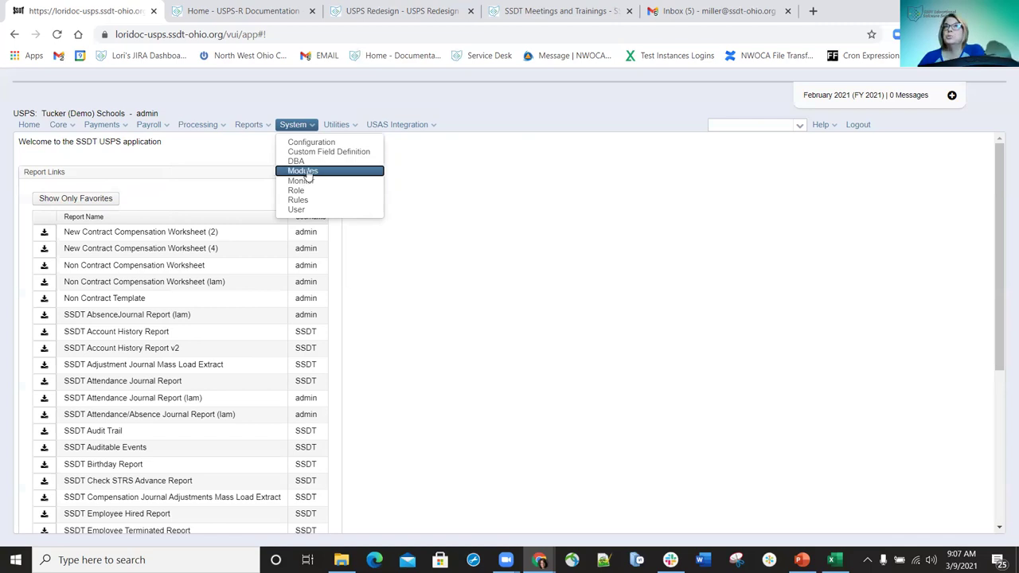
pyautogui.click(307, 171)
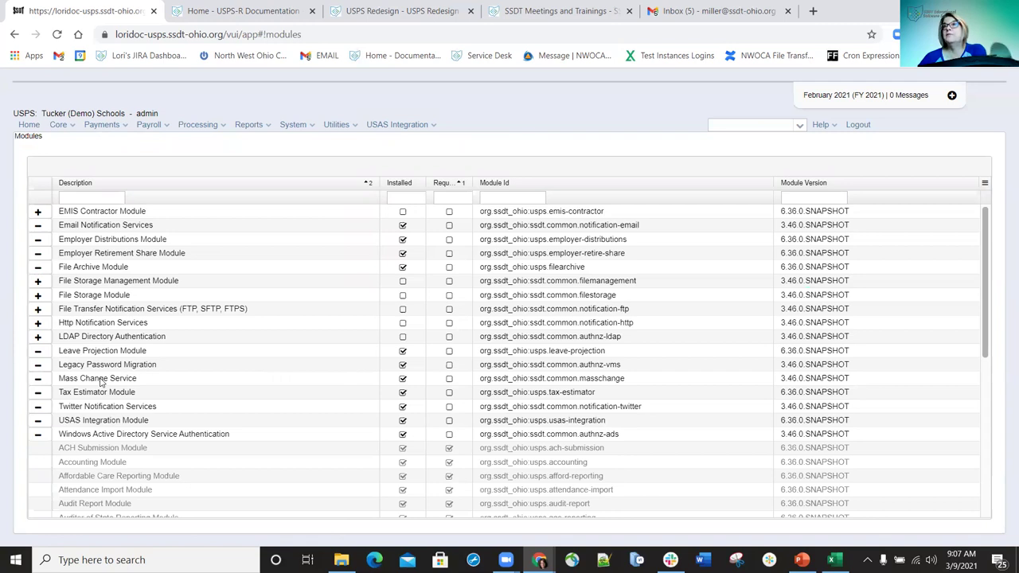
# - Uninstall Mass Change Service, view the Employee list, then return to the Modules page
pyautogui.click(39, 380)
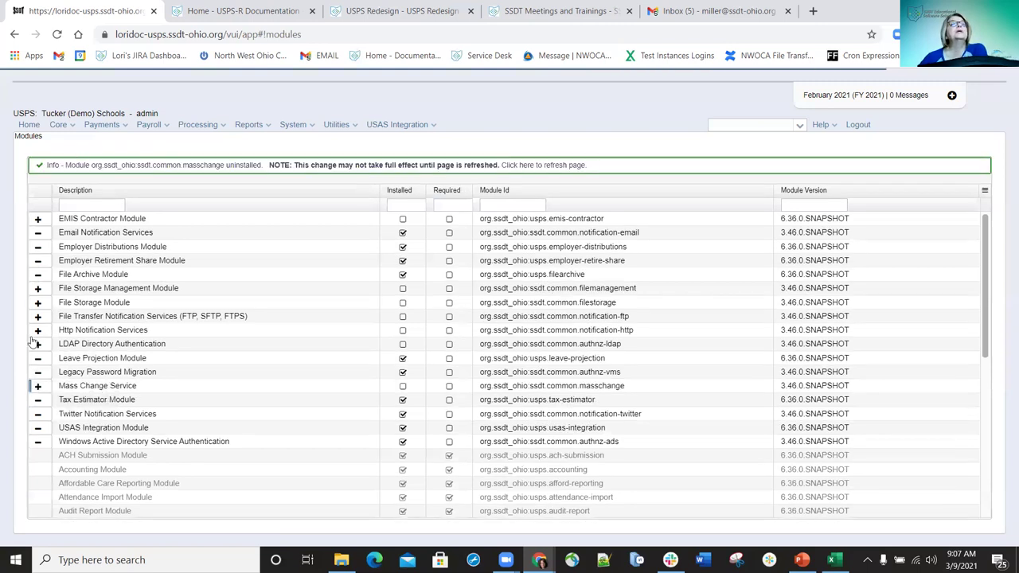
pyautogui.click(76, 127)
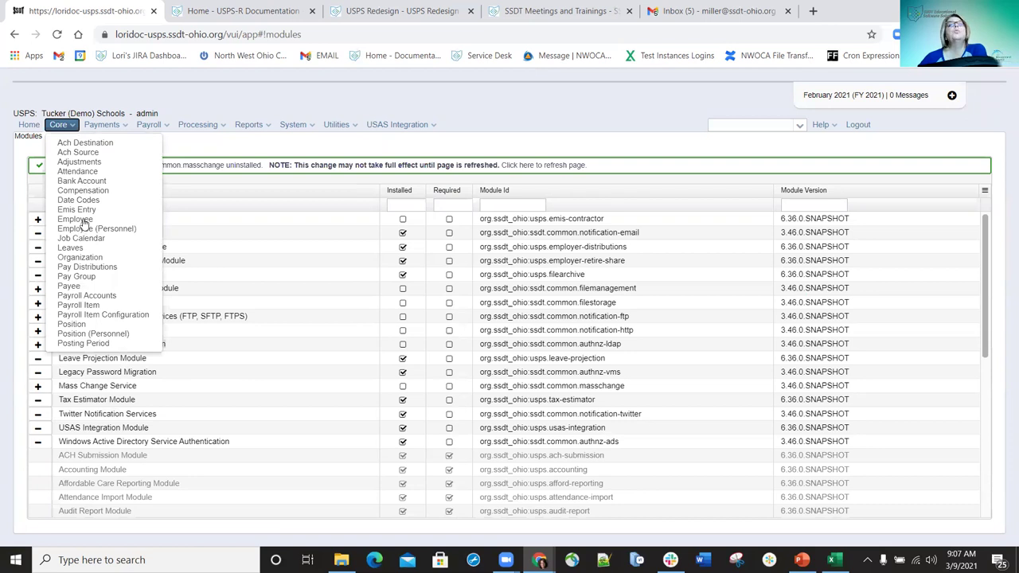
pyautogui.click(84, 220)
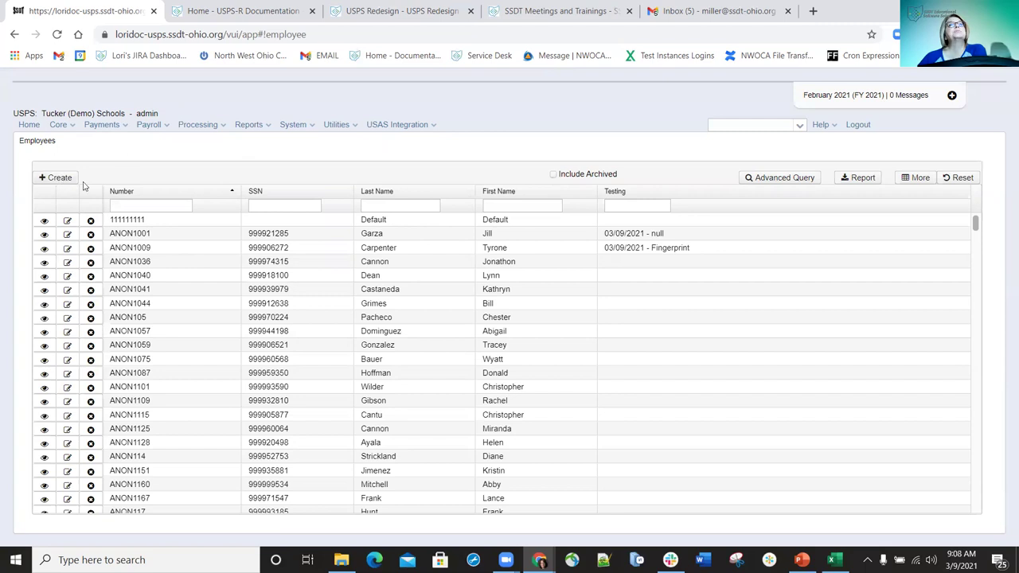
pyautogui.click(310, 126)
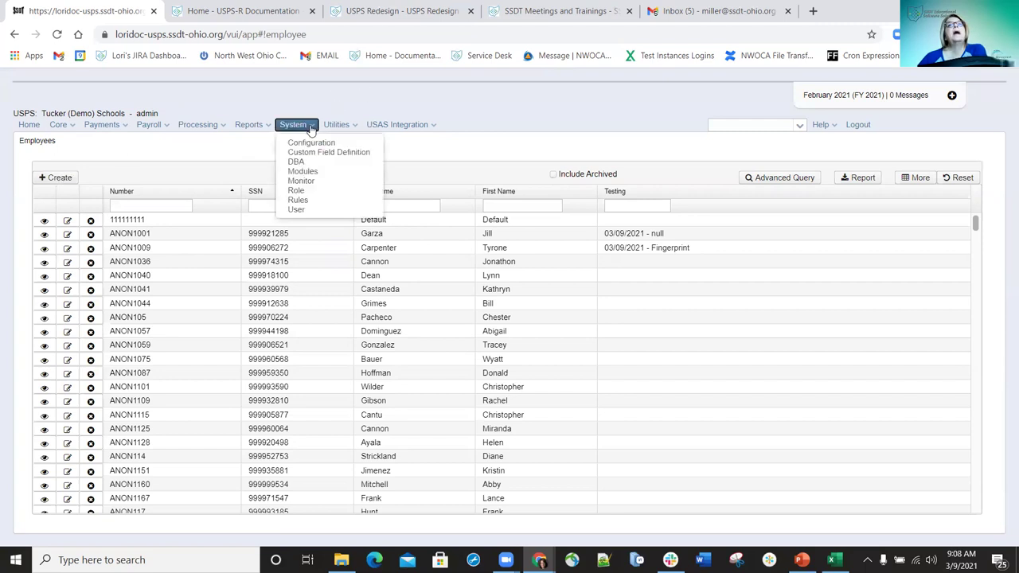
pyautogui.click(310, 172)
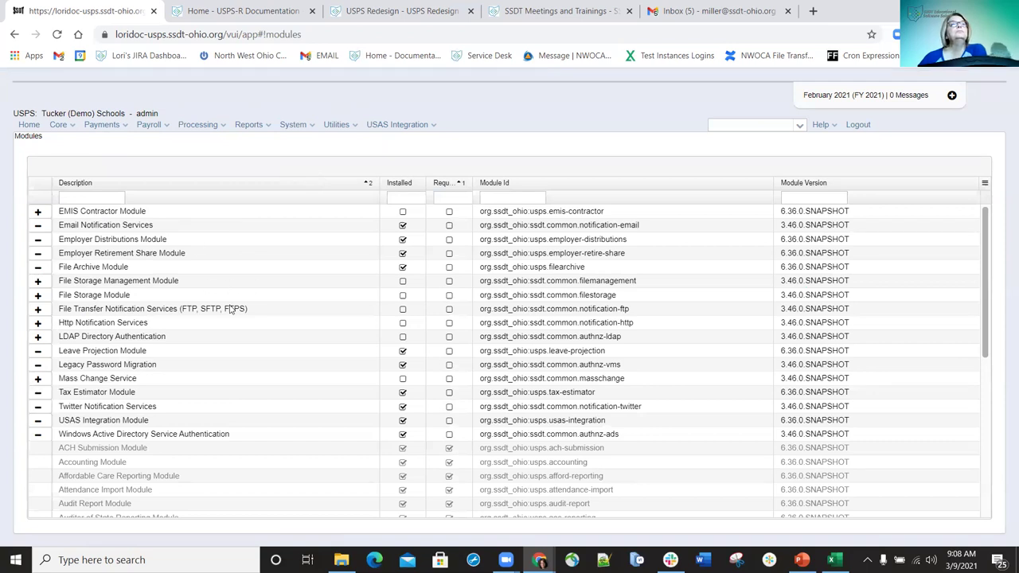
# - Reinstall Mass Change Service and reload the page so the change takes effect
pyautogui.click(37, 379)
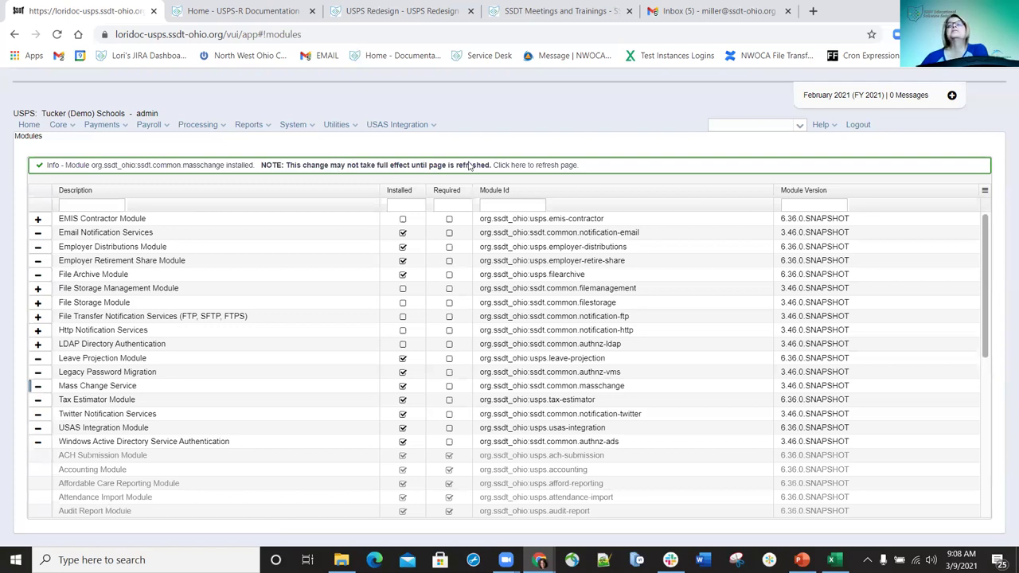
pyautogui.click(57, 35)
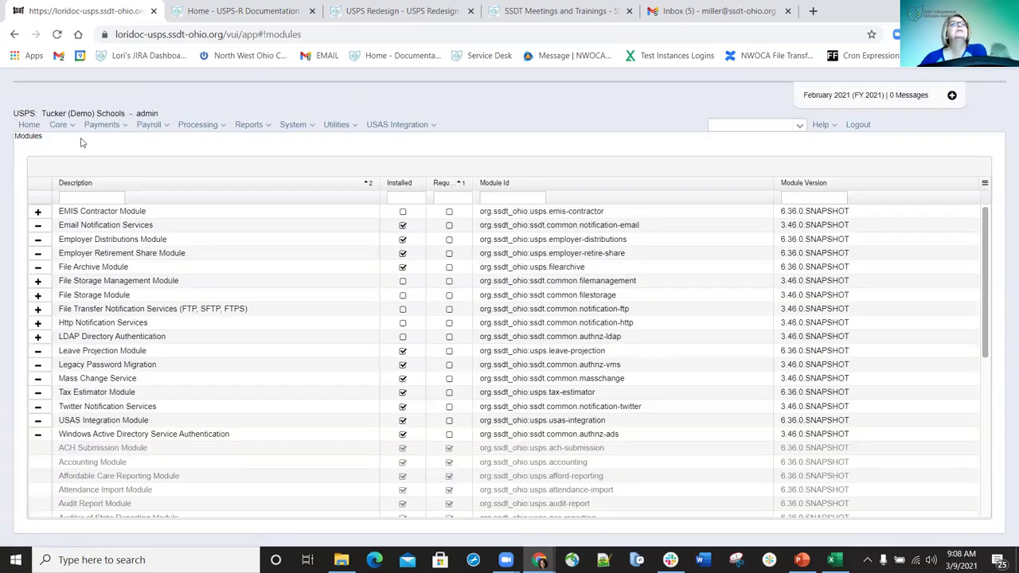
# - Open the Employee list from the Core menu to see Mass Change available
pyautogui.click(68, 127)
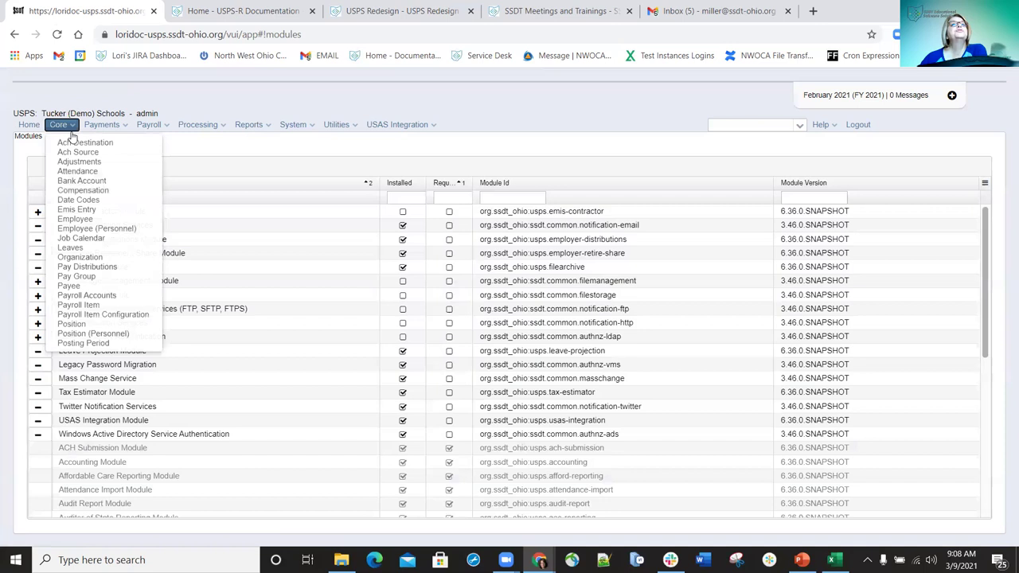
pyautogui.click(70, 211)
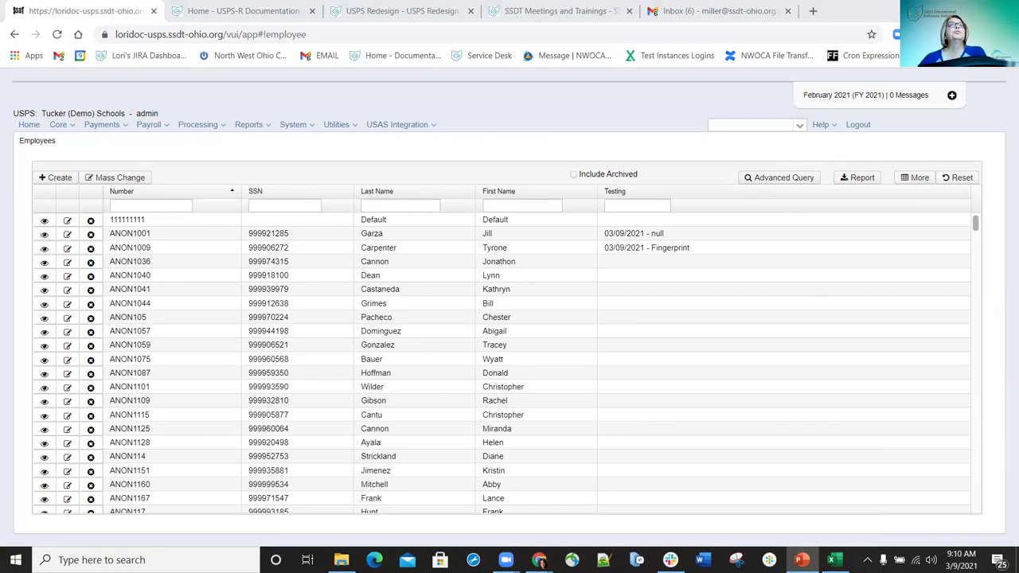
# - Switch to the Payroll Item list through the Core menu
pyautogui.click(63, 125)
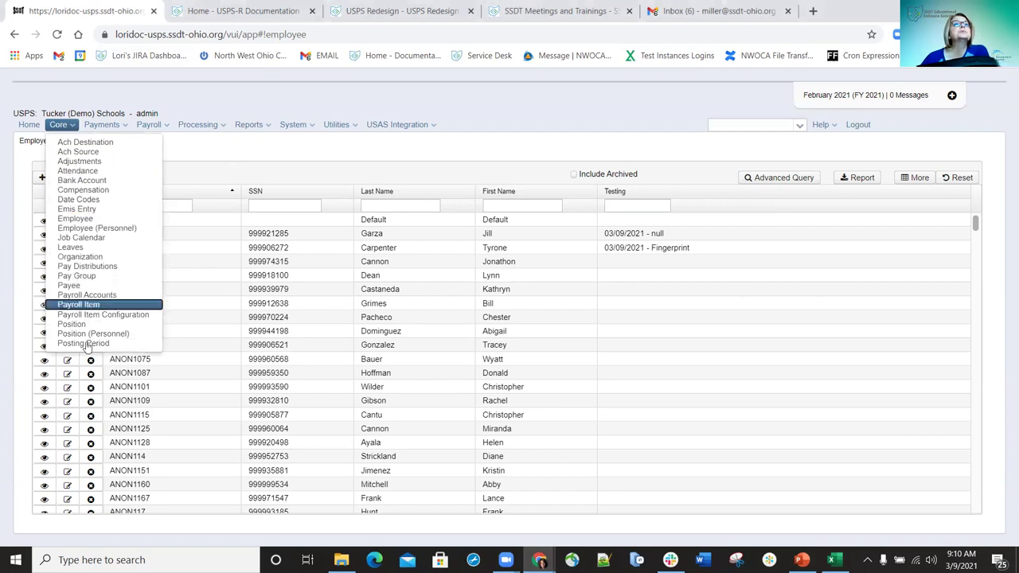
pyautogui.click(99, 306)
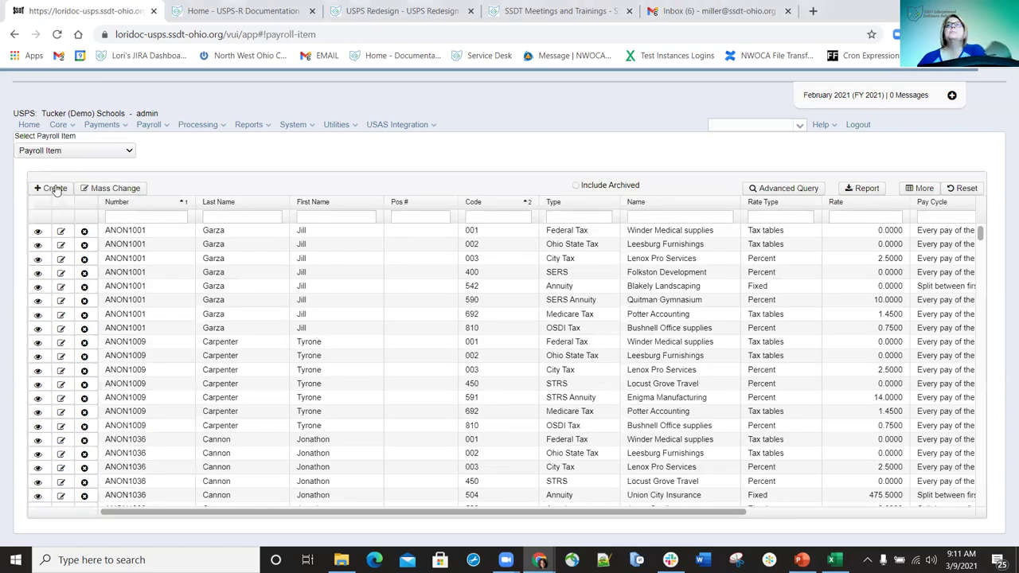
# - Start a new payroll item and choose the employee by searching their surname
pyautogui.click(55, 188)
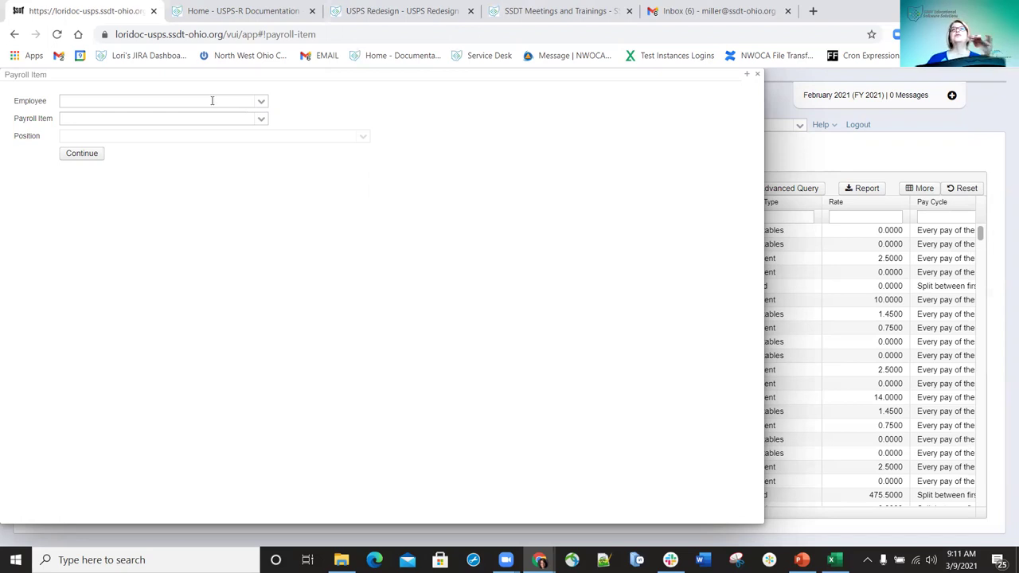
pyautogui.click(210, 103)
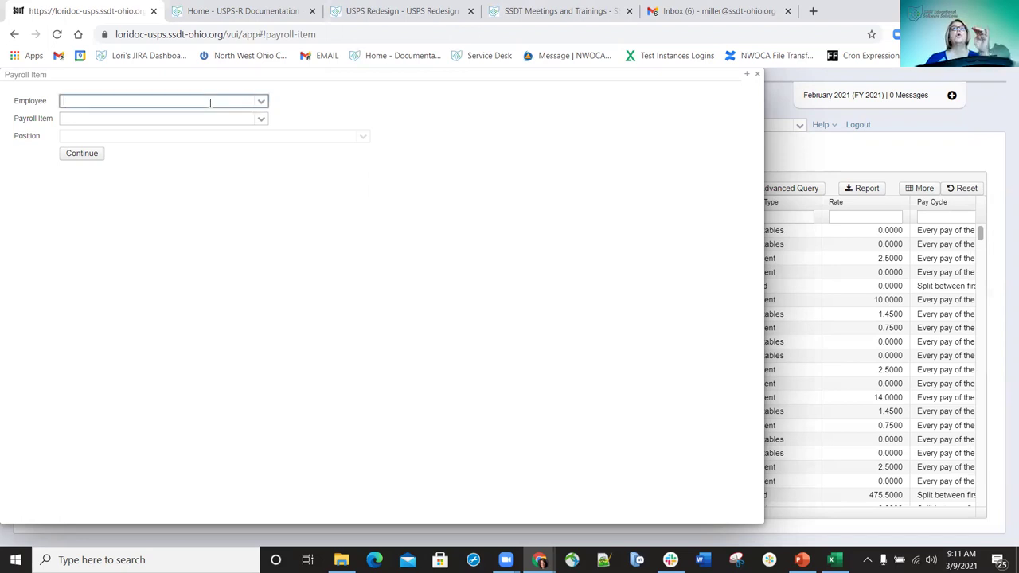
pyautogui.write('hern')
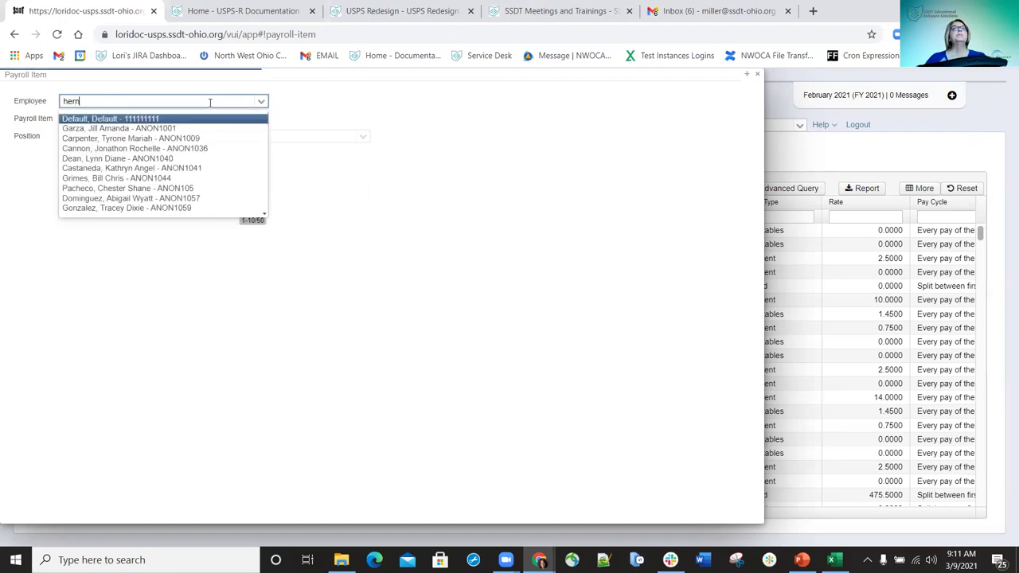
pyautogui.click(193, 119)
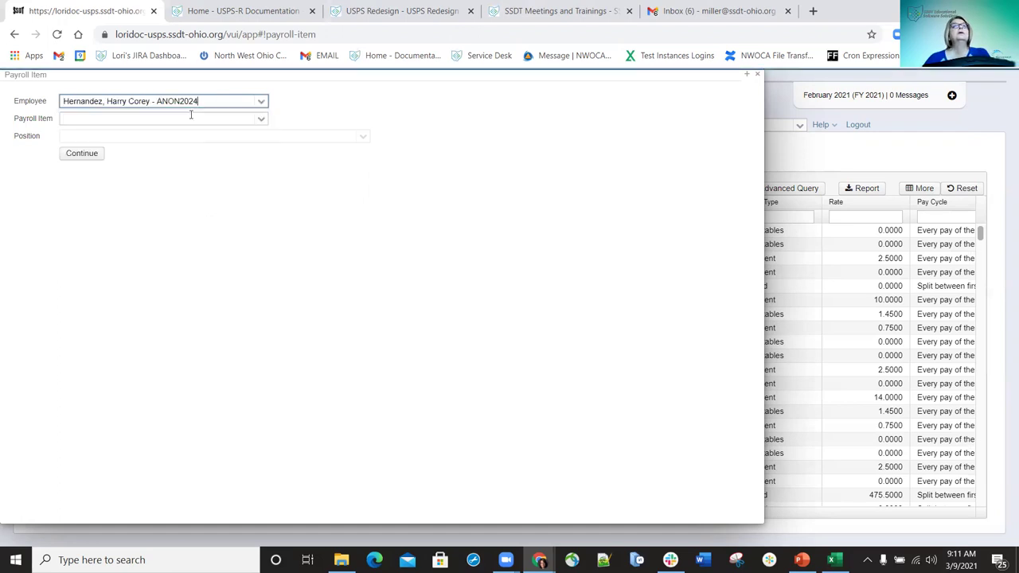
# - Enter item number 600 and select 'Regular, 600, Kirkland Medical supplies'
pyautogui.click(242, 119)
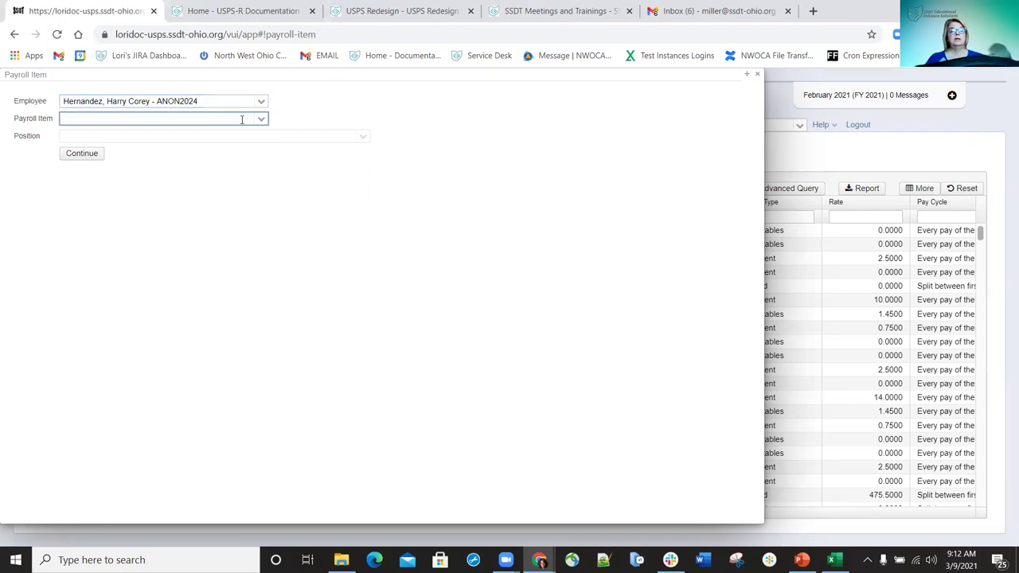
pyautogui.write('59')
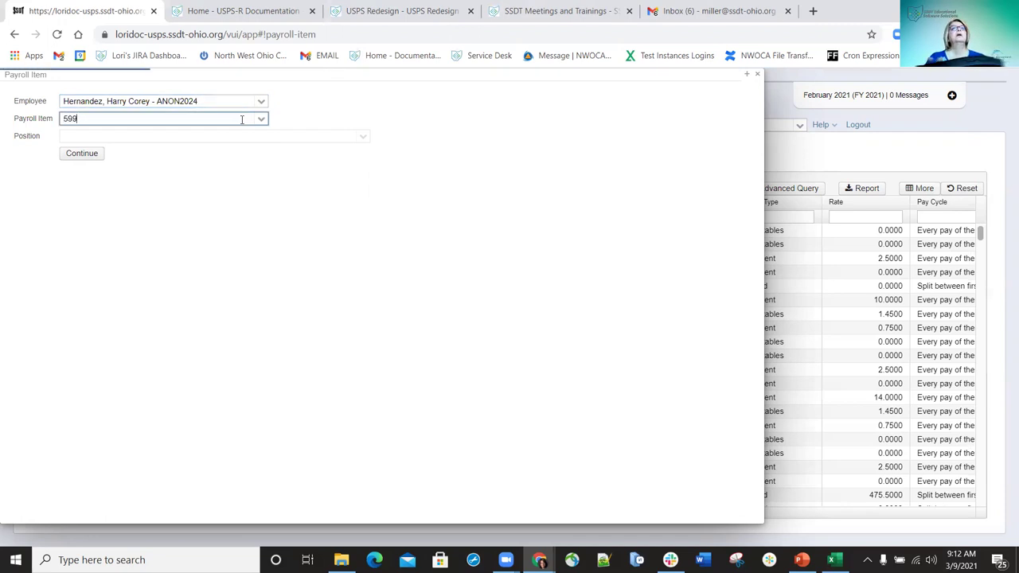
pyautogui.write('8')
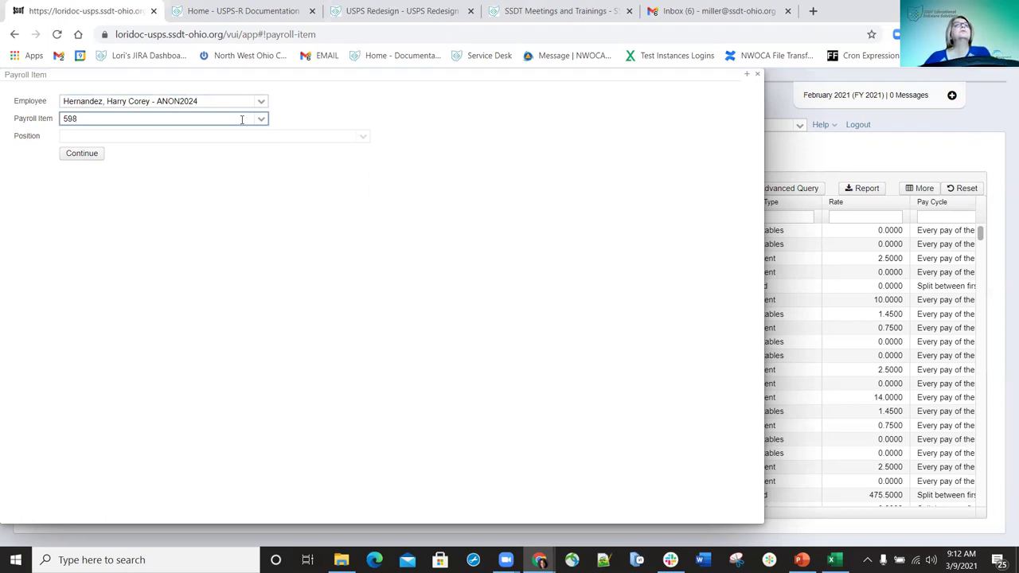
pyautogui.press('BackSpace')
pyautogui.write('9')
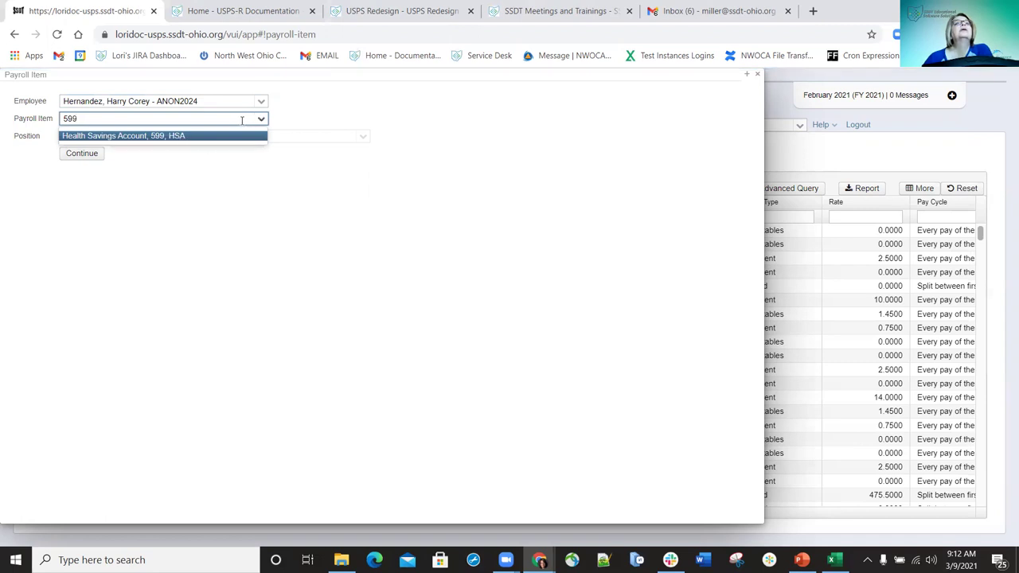
pyautogui.doubleClick(90, 117)
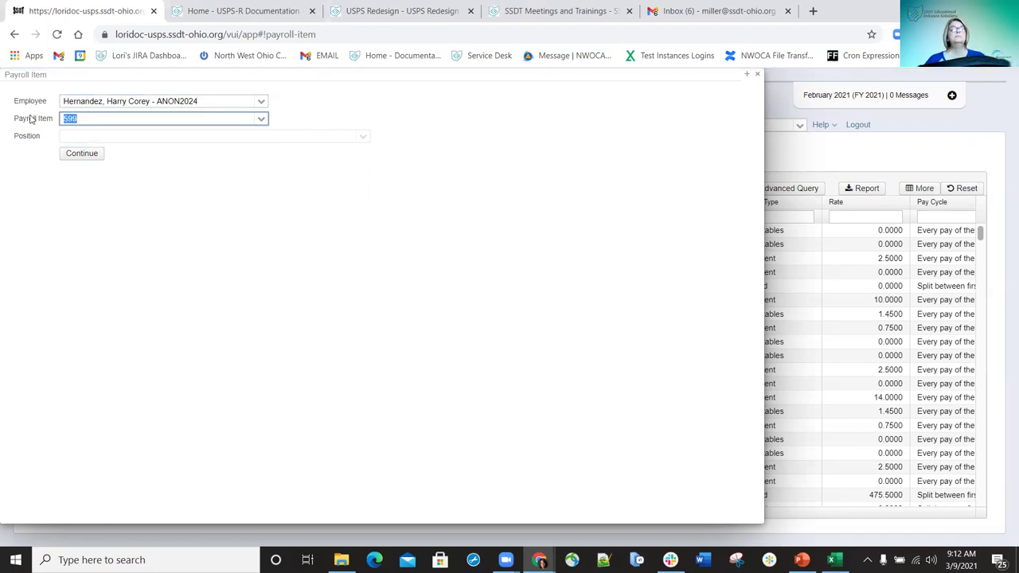
pyautogui.write('60')
pyautogui.press('BackSpace')
pyautogui.write('00')
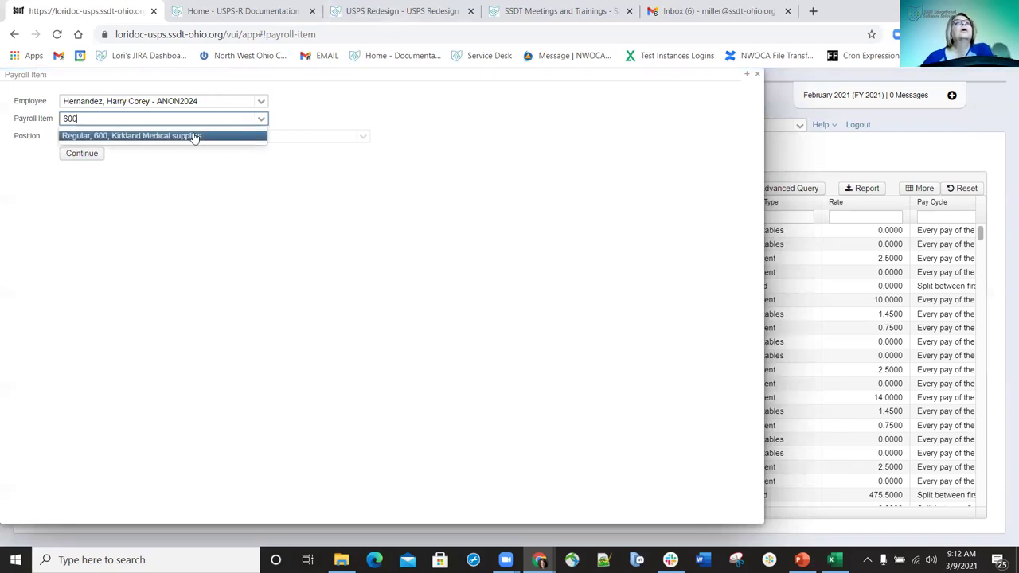
pyautogui.click(193, 136)
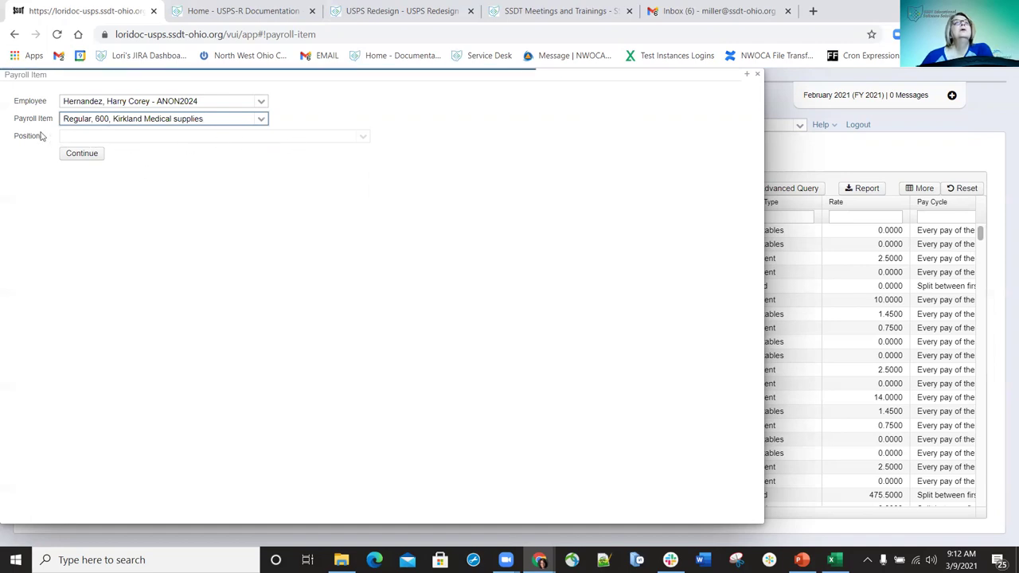
# - Give the Regular item a 1.0000 Percent rate and pay cycle split between first and second pay
pyautogui.click(78, 137)
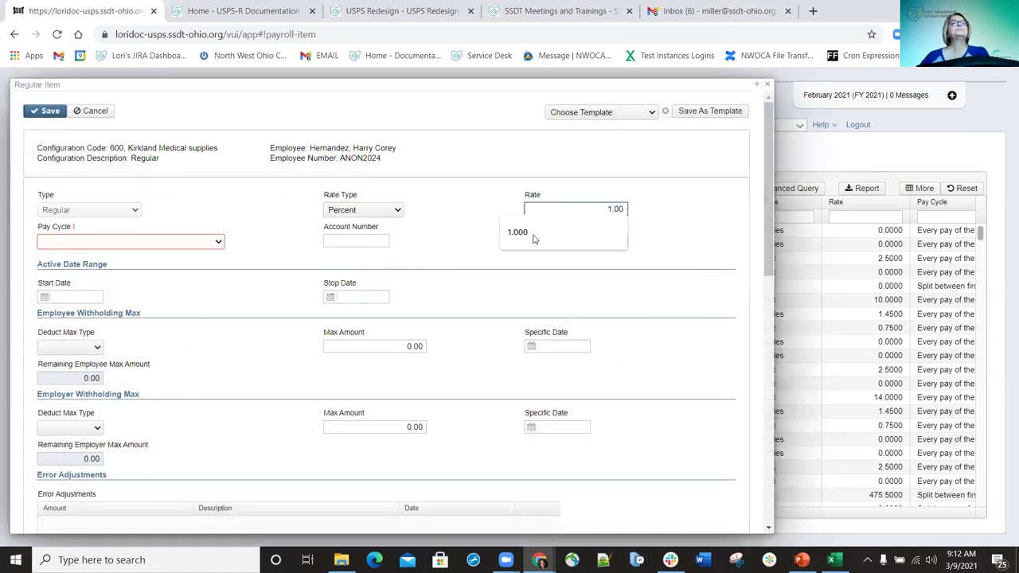
pyautogui.click(220, 242)
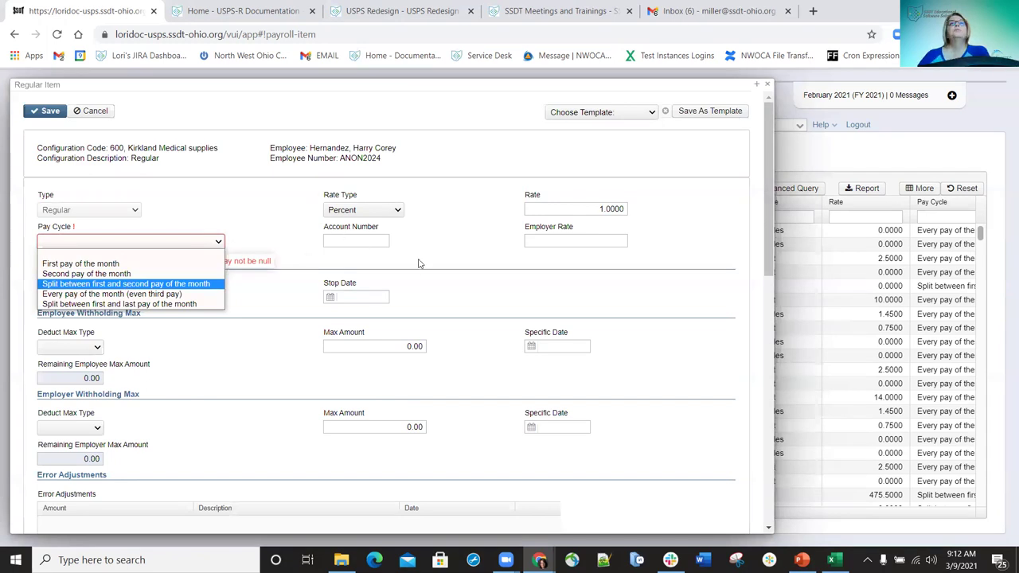
pyautogui.press('Return')
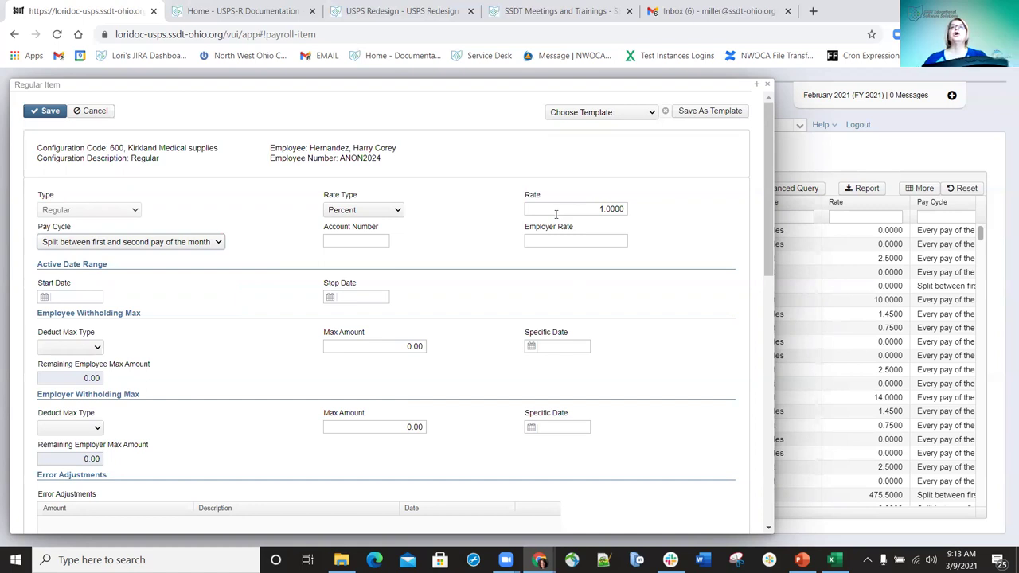
pyautogui.click(706, 114)
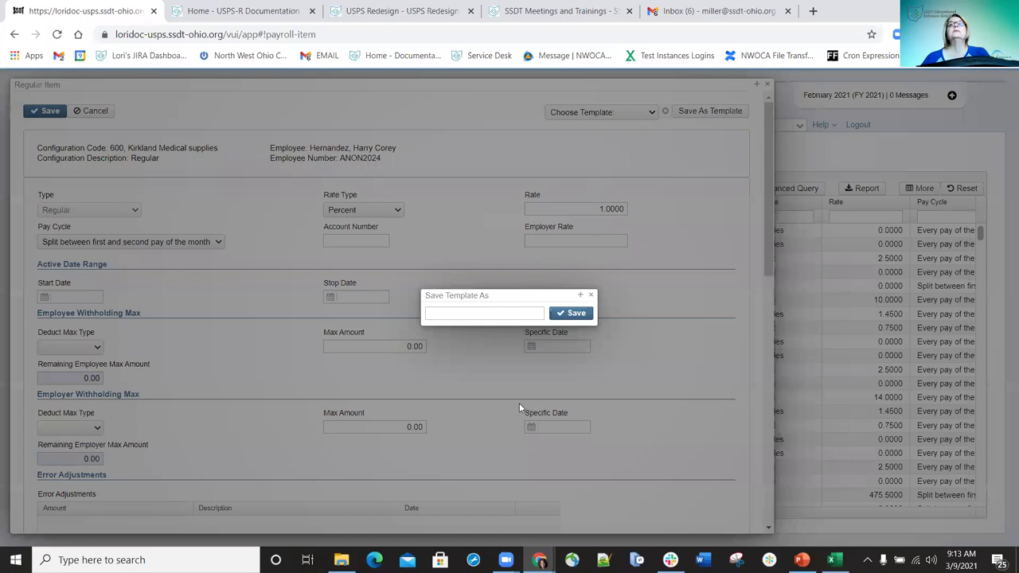
# - Save these Regular item settings as template '600 Test' and keep it selected
pyautogui.write('600 Test')
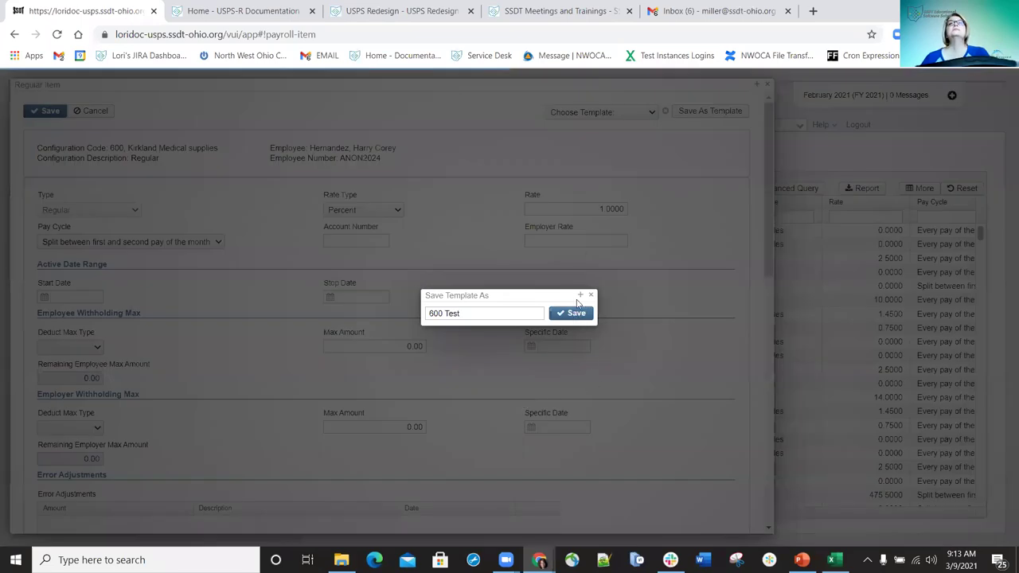
pyautogui.press('Return')
pyautogui.click(653, 112)
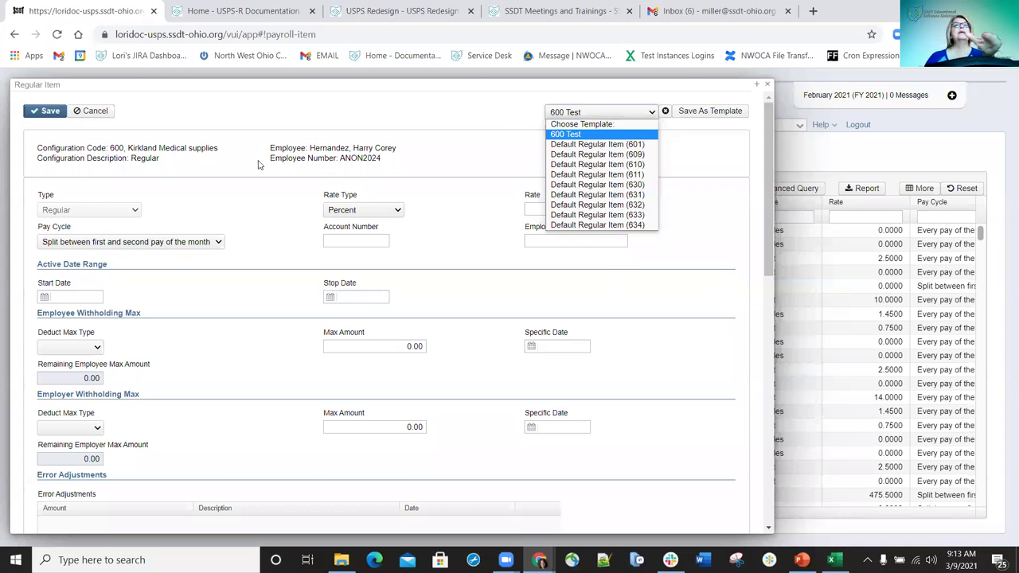
pyautogui.click(230, 174)
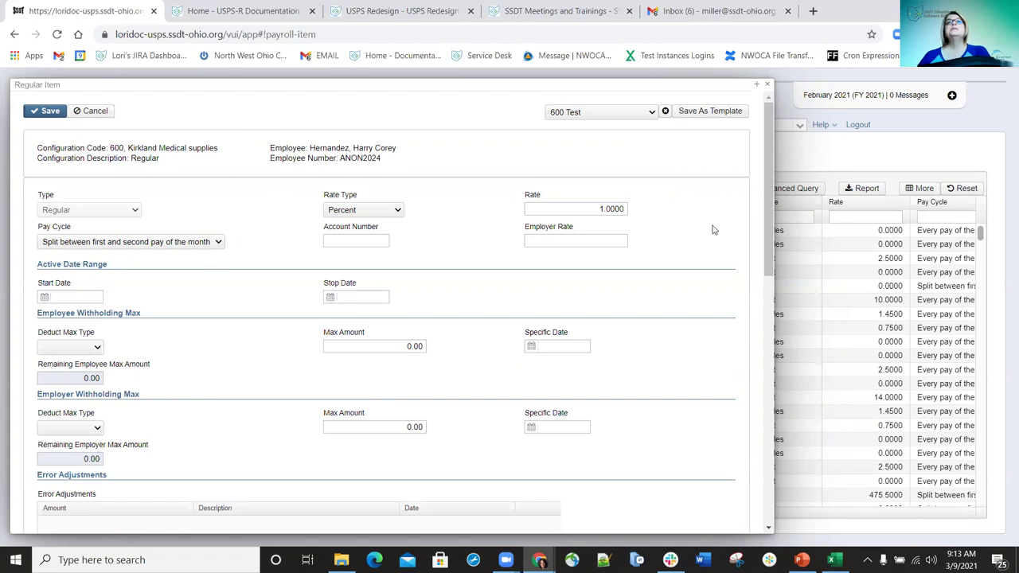
# - Save the new Regular 600 payroll item, returning to the Payroll Item list
pyautogui.click(51, 116)
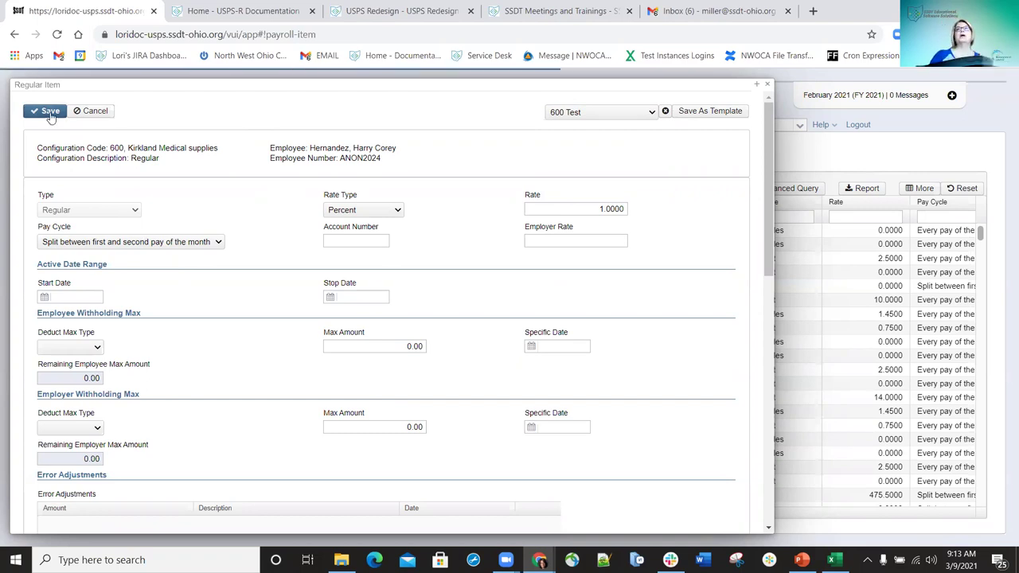
pyautogui.click(48, 112)
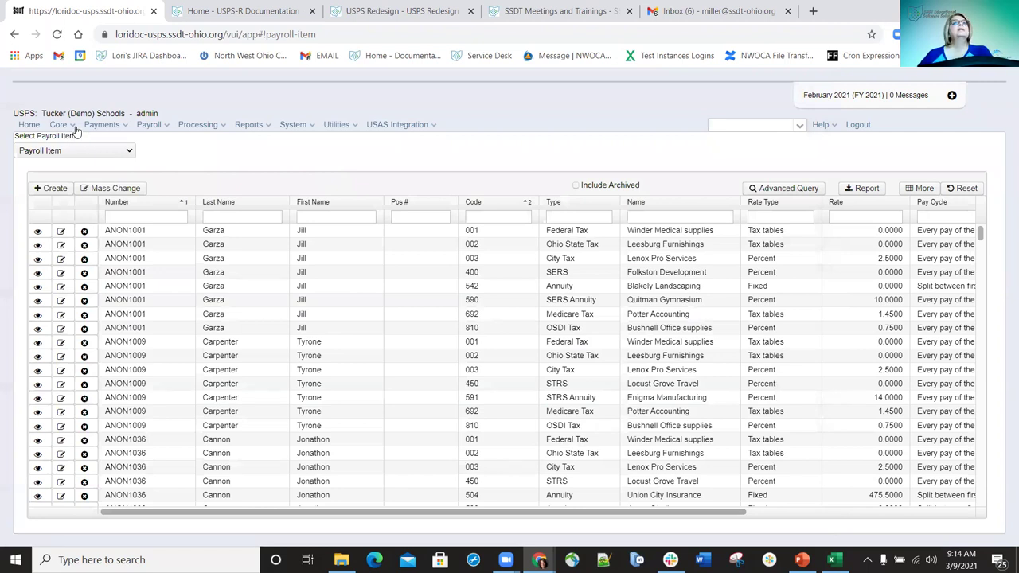
pyautogui.click(73, 127)
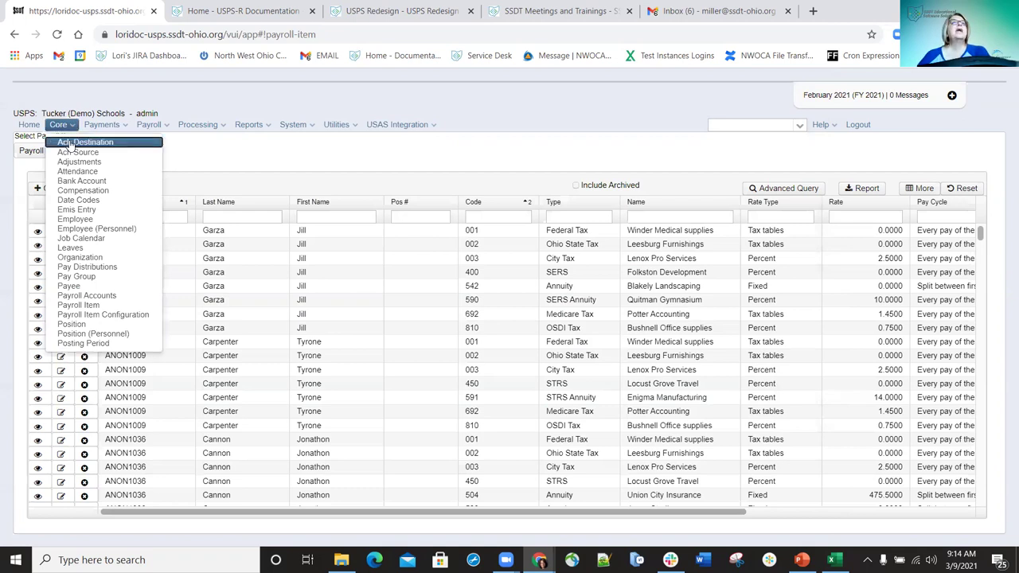
# - Go to the Ach Destination list and start a blank new ACH destination record
pyautogui.click(71, 144)
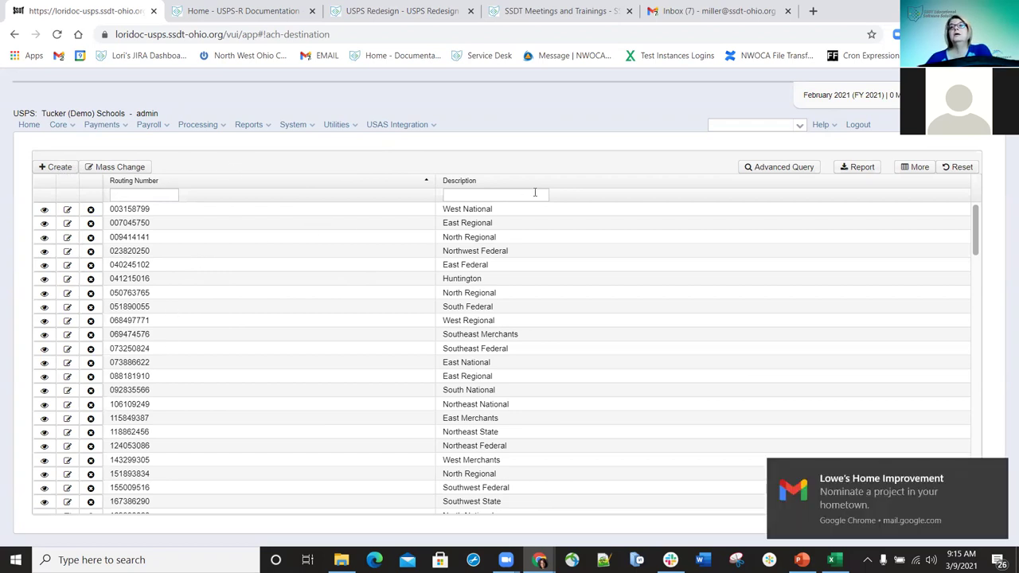
pyautogui.click(63, 169)
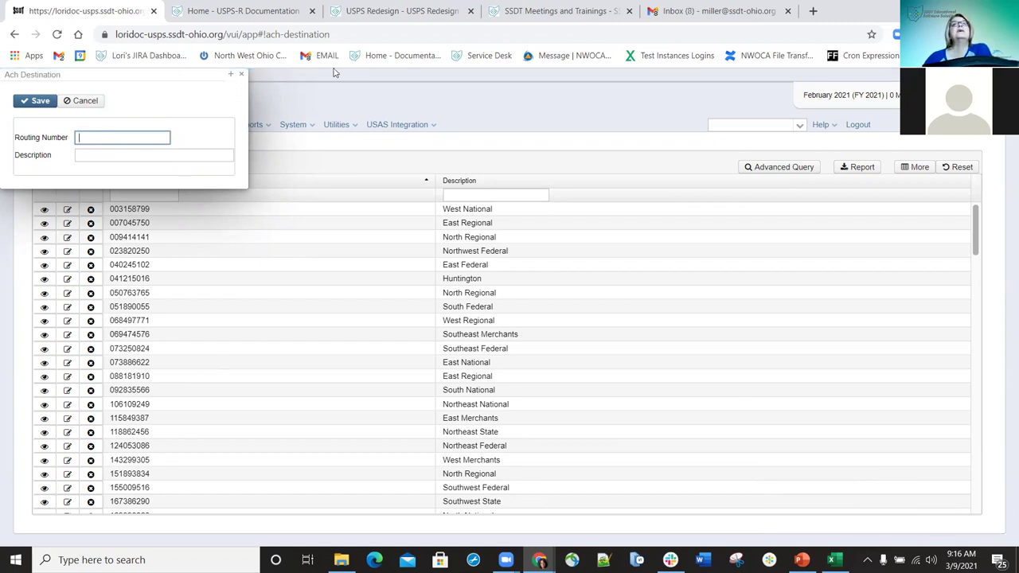
# - Dismiss the blank Ach Destination form without saving it
pyautogui.click(240, 78)
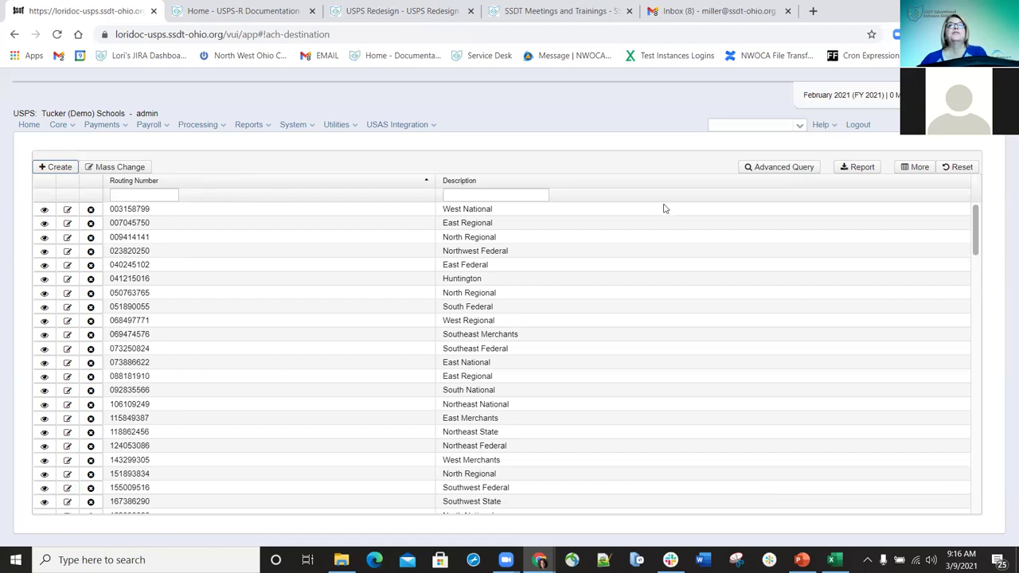
# - Start a Mass Change on ACH destinations with Description as the field, then close the panel
pyautogui.click(125, 168)
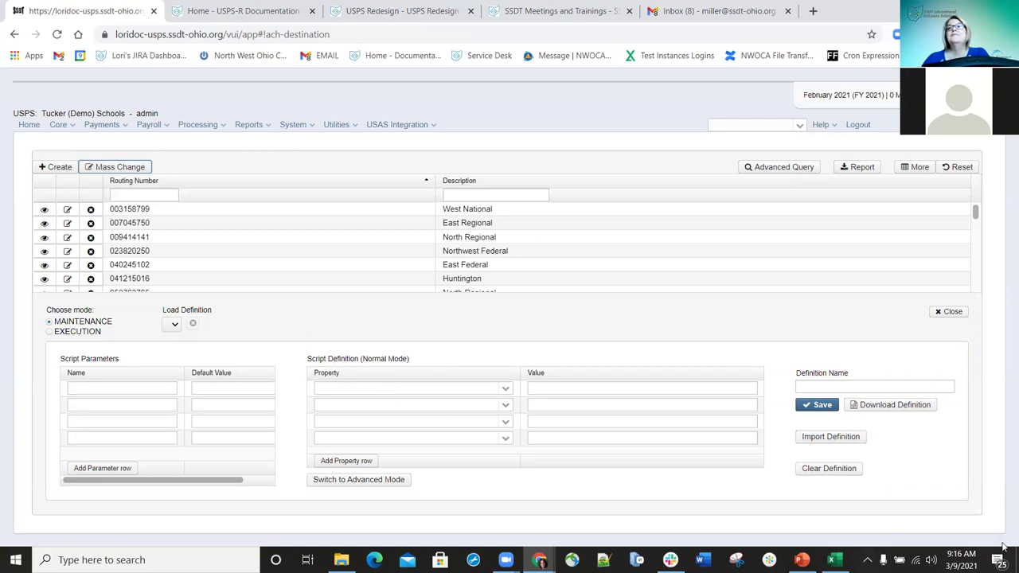
pyautogui.click(505, 389)
pyautogui.press('Down')
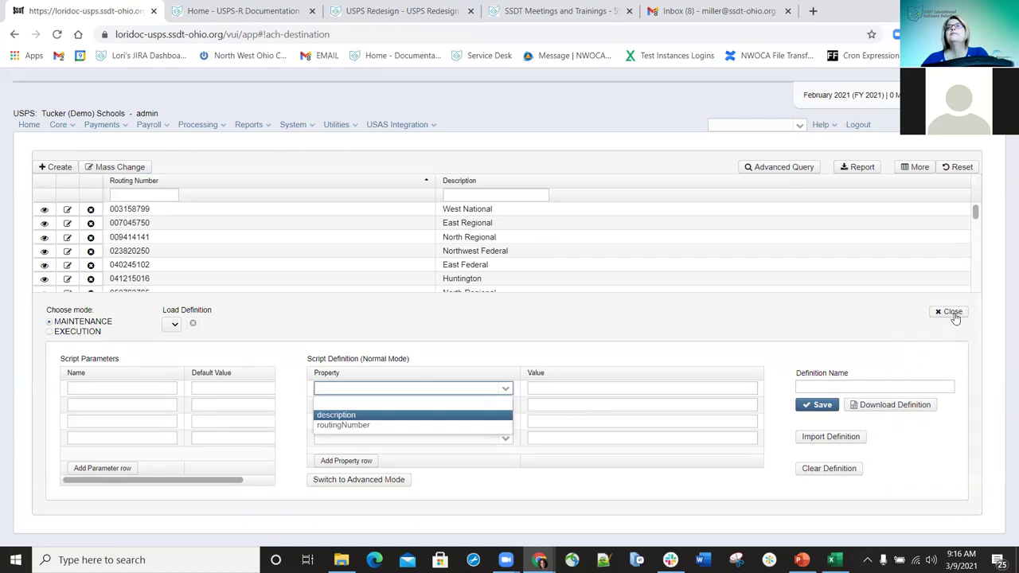
pyautogui.click(953, 312)
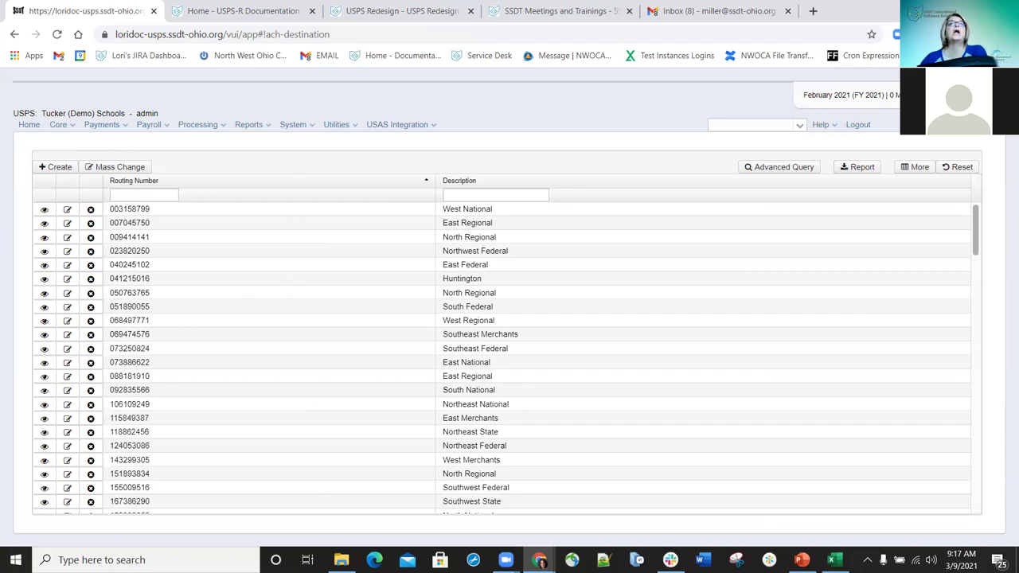
# - Return to USPS-R and open the Core menu to reach the Ach Source list
pyautogui.hotkey('alt', 'Tab')
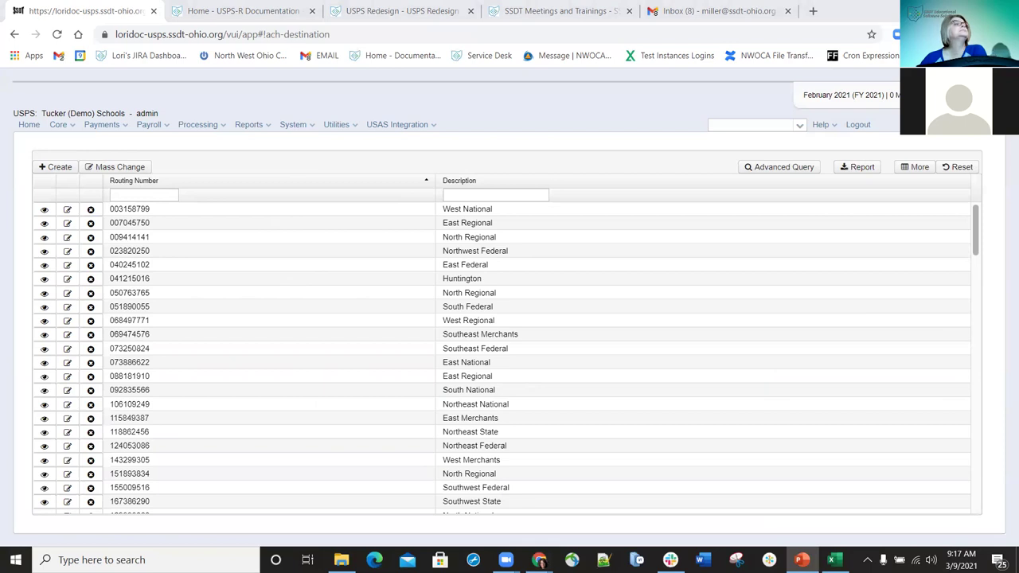
pyautogui.click(73, 125)
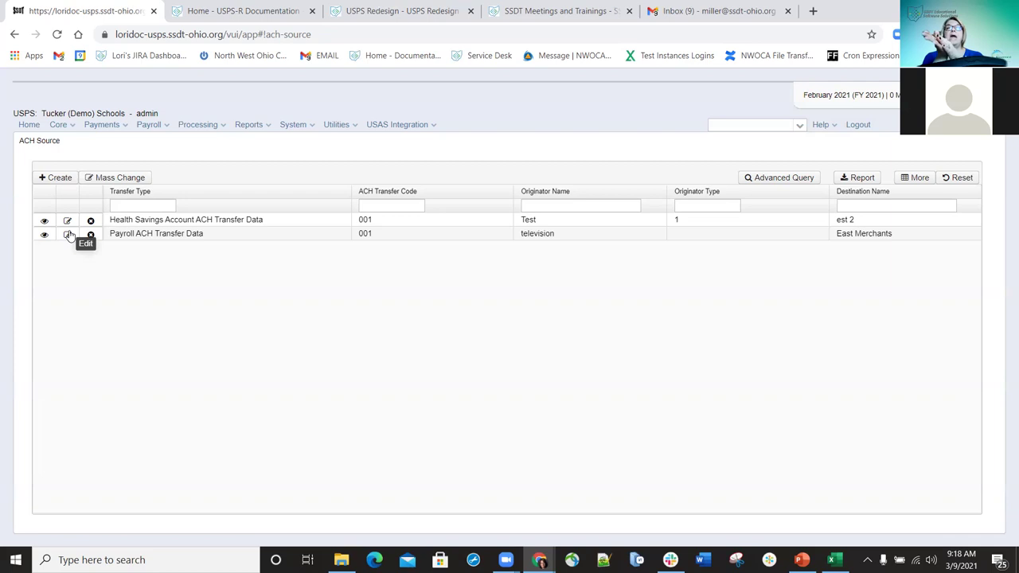
pyautogui.click(68, 235)
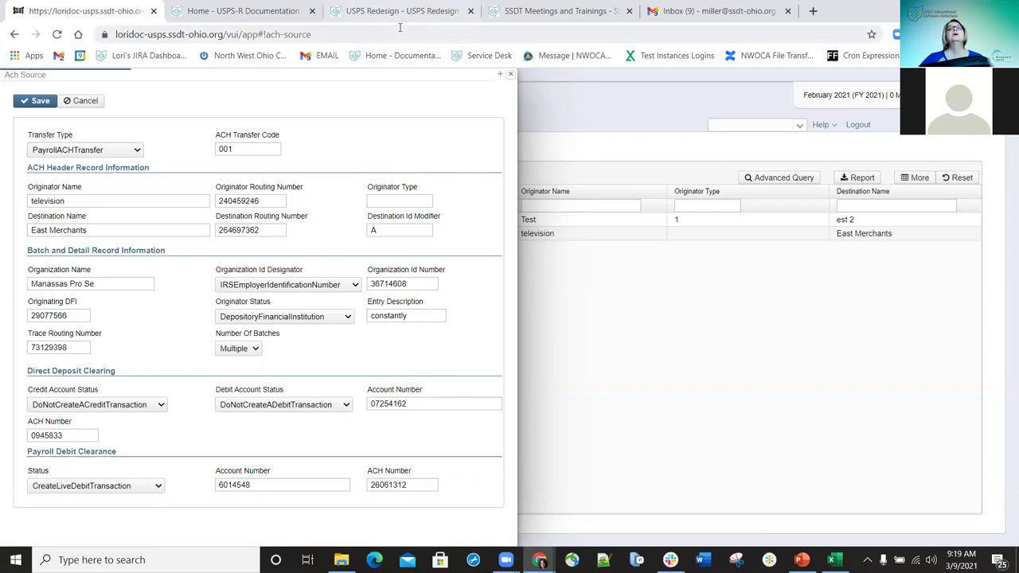
pyautogui.click(509, 73)
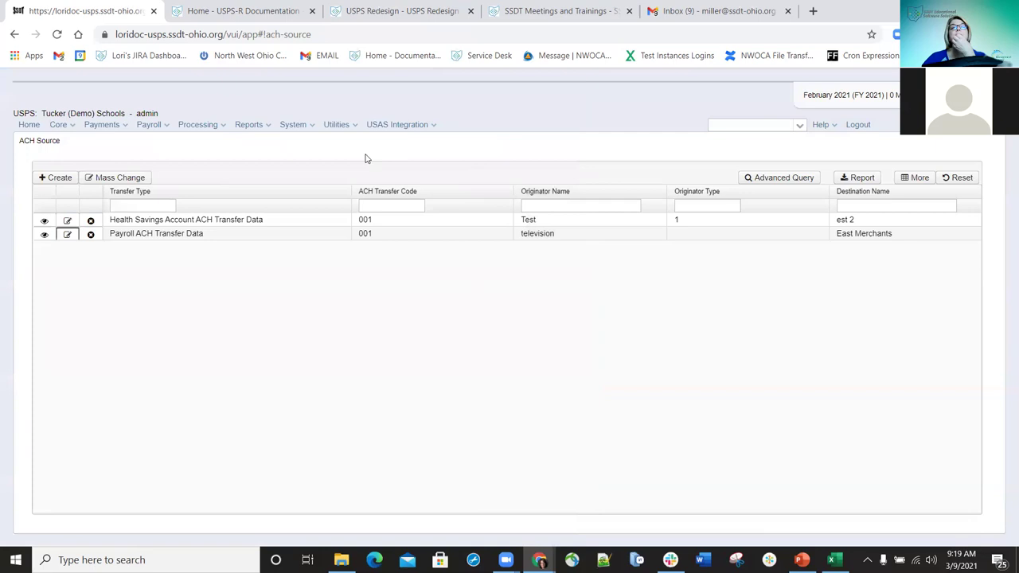
pyautogui.click(67, 222)
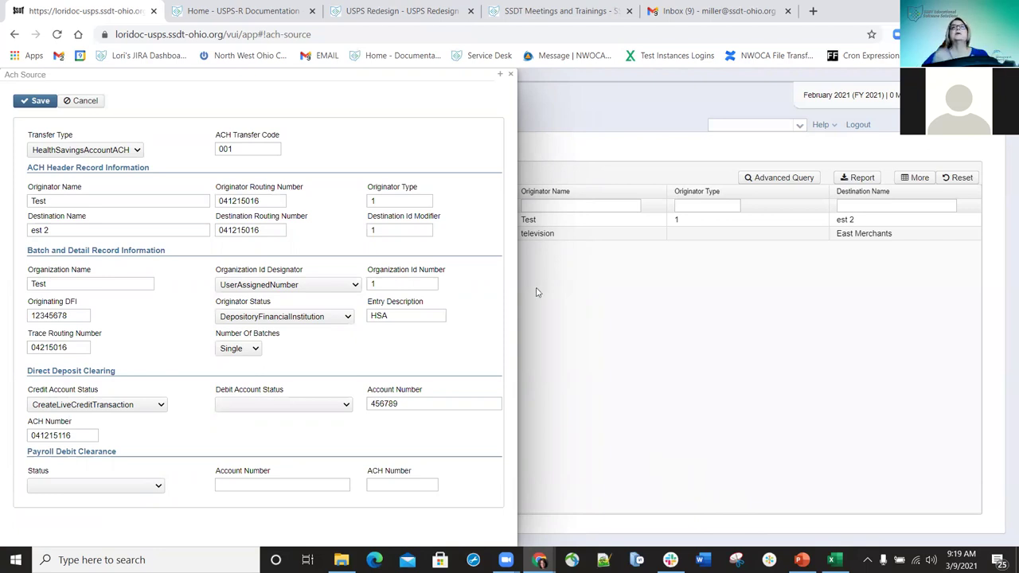
pyautogui.click(513, 74)
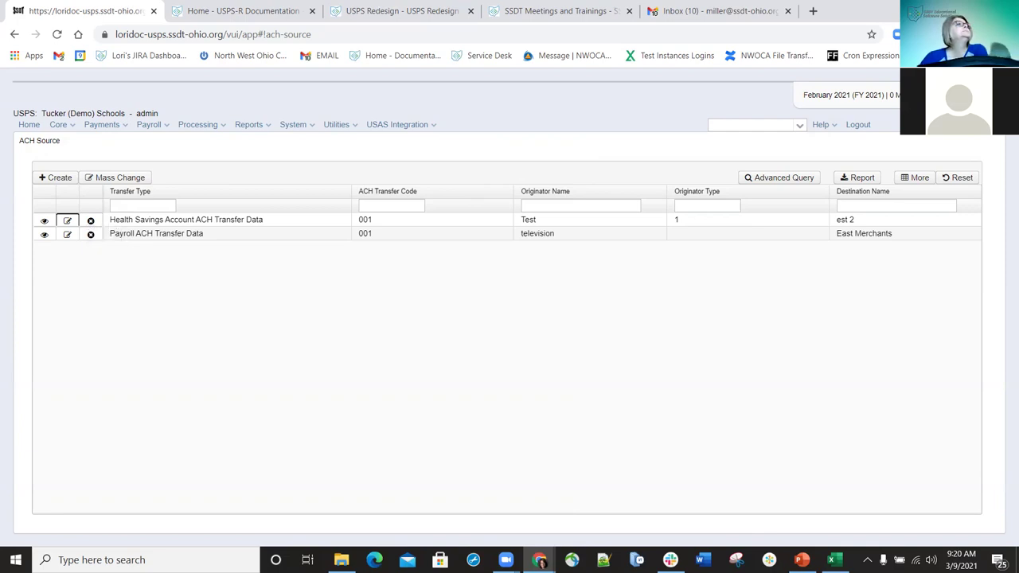
# - Open the Core menu in the top navigation bar above the ACH Source page
pyautogui.click(72, 128)
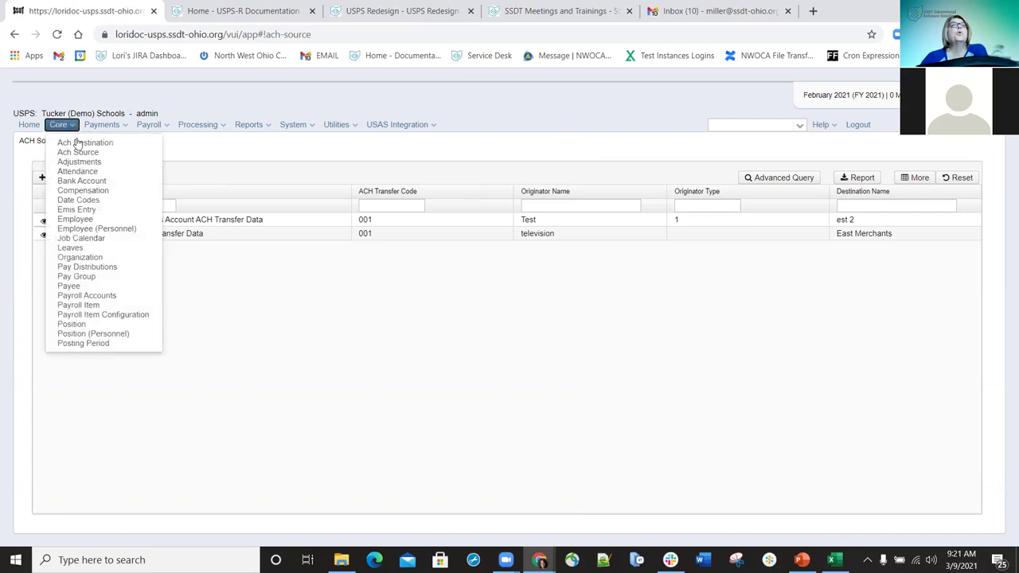
# - Go to Core > Adjustments to list the employee adjustment transactions
pyautogui.click(76, 164)
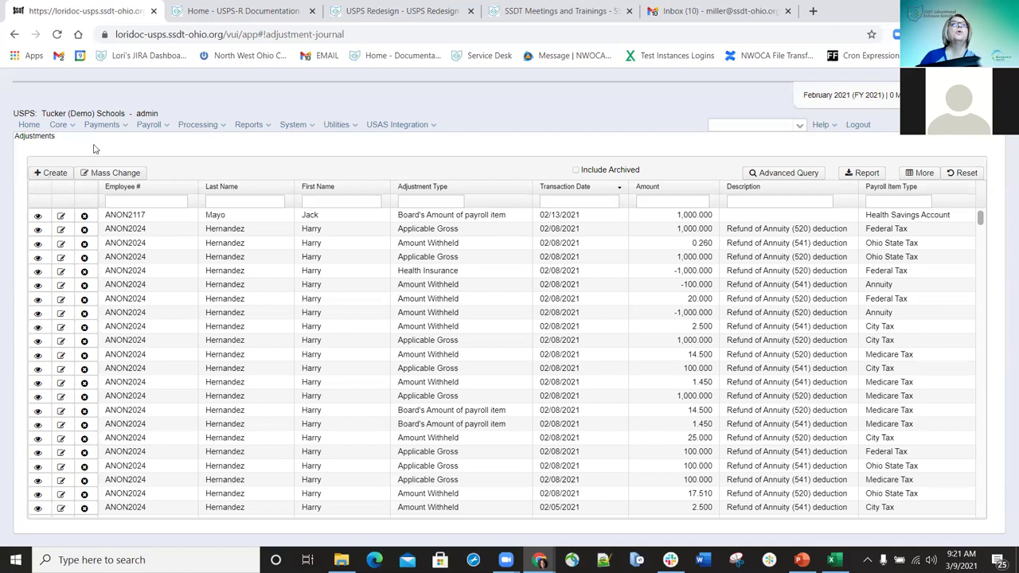
# - Create a new Adjustment Journal entry with Create New ticked and the employee chosen from a name search
pyautogui.click(54, 175)
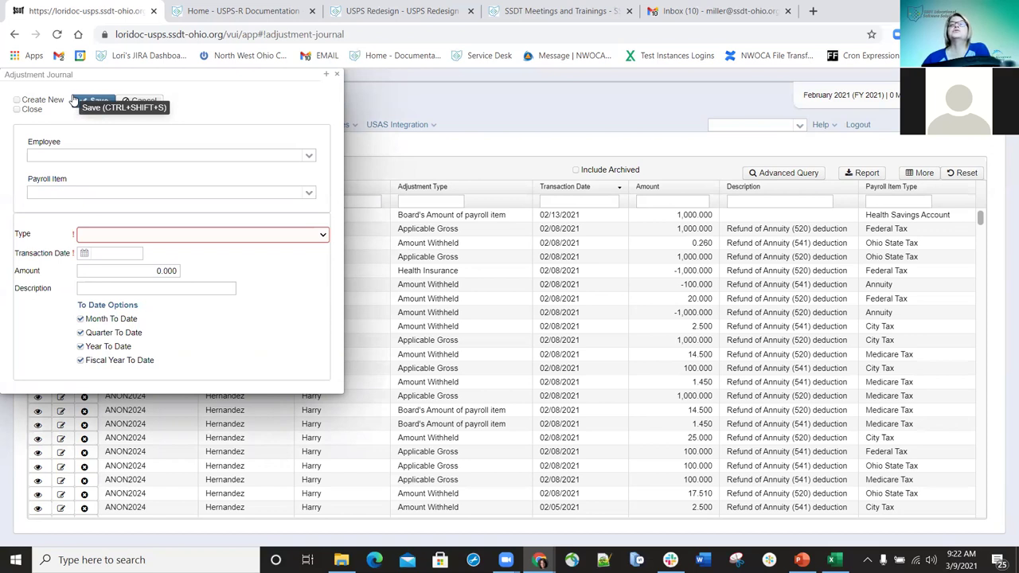
pyautogui.click(17, 100)
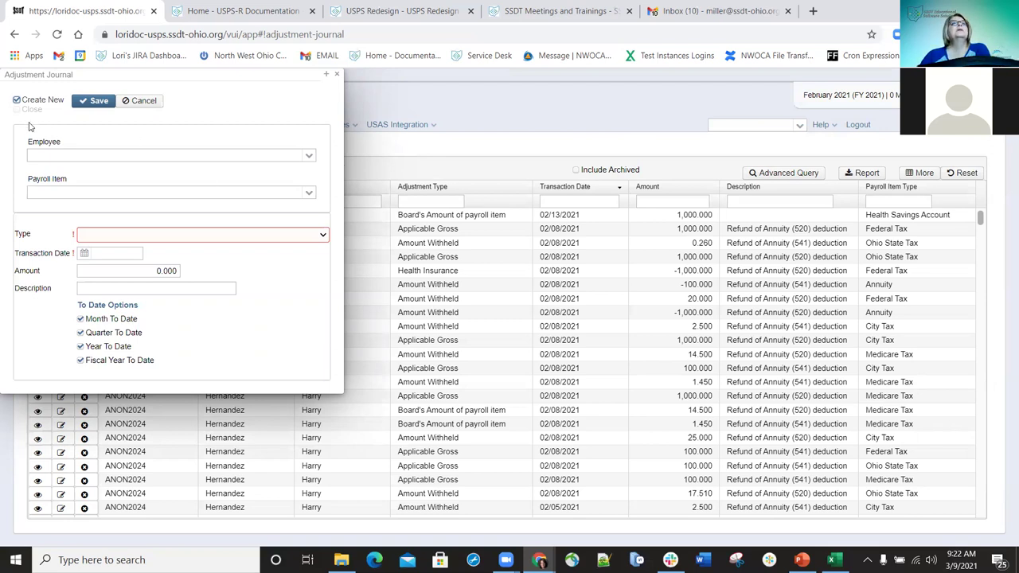
pyautogui.click(202, 155)
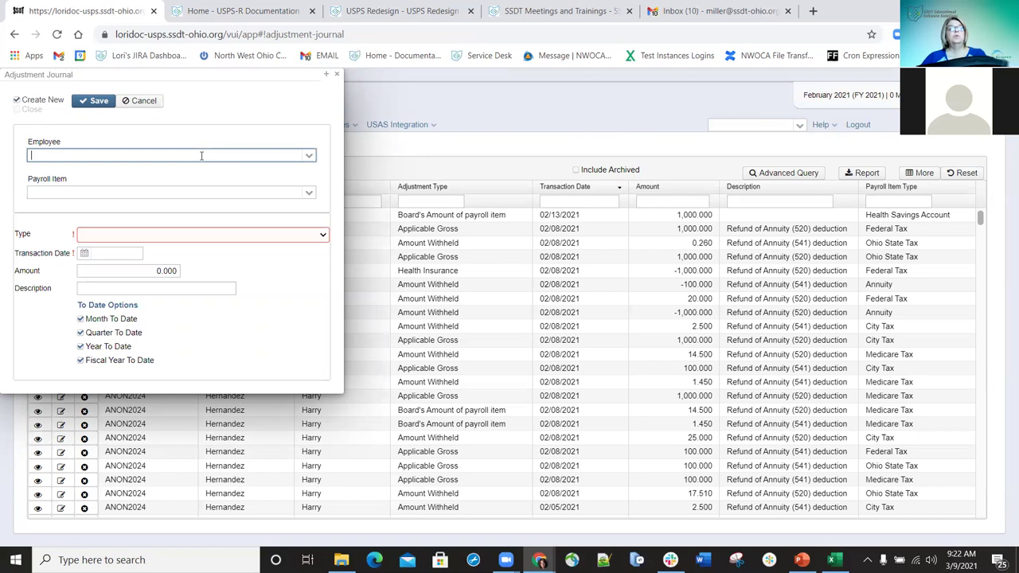
pyautogui.write('hern')
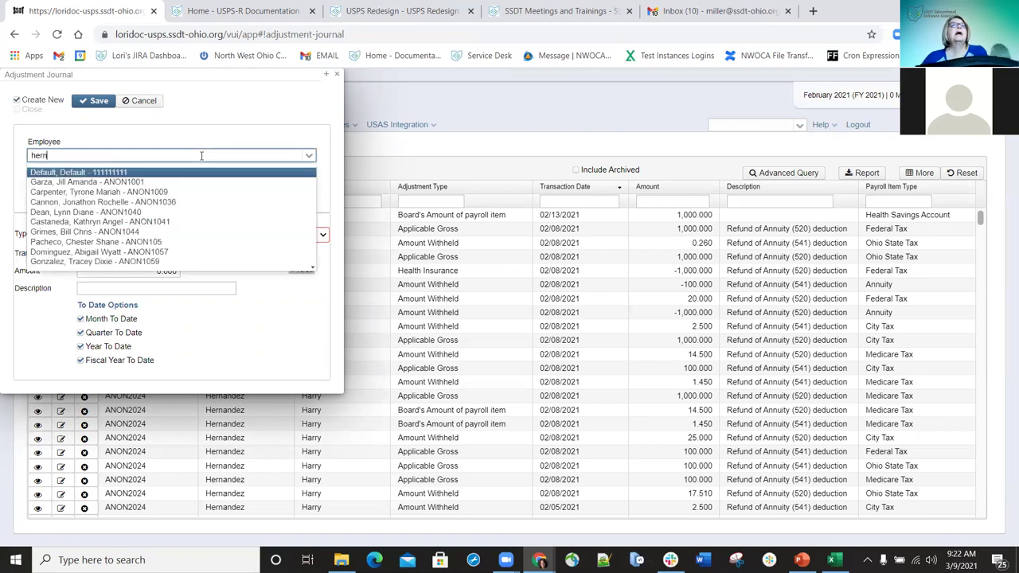
pyautogui.press('Down')
pyautogui.press('Down')
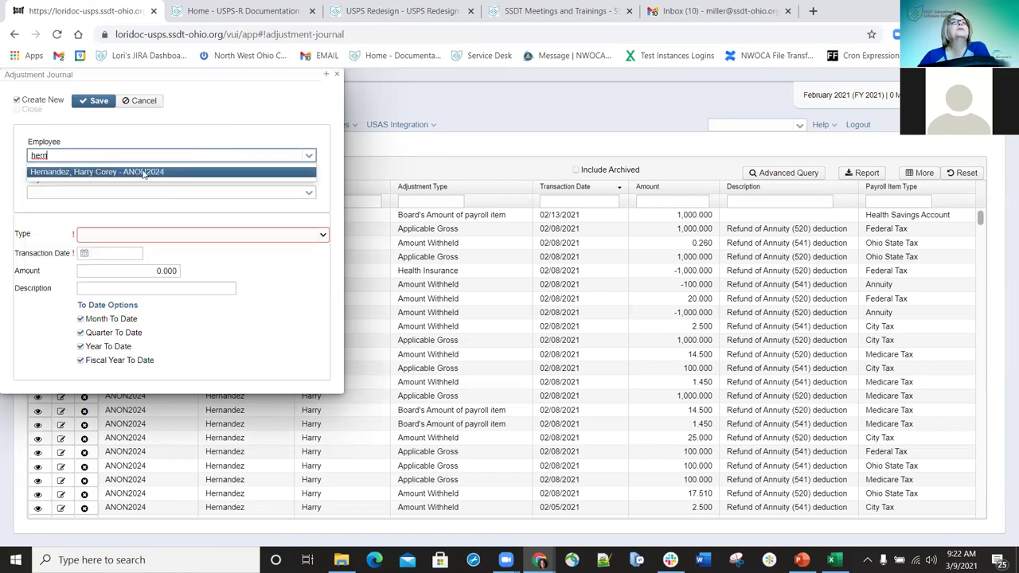
pyautogui.press('Return')
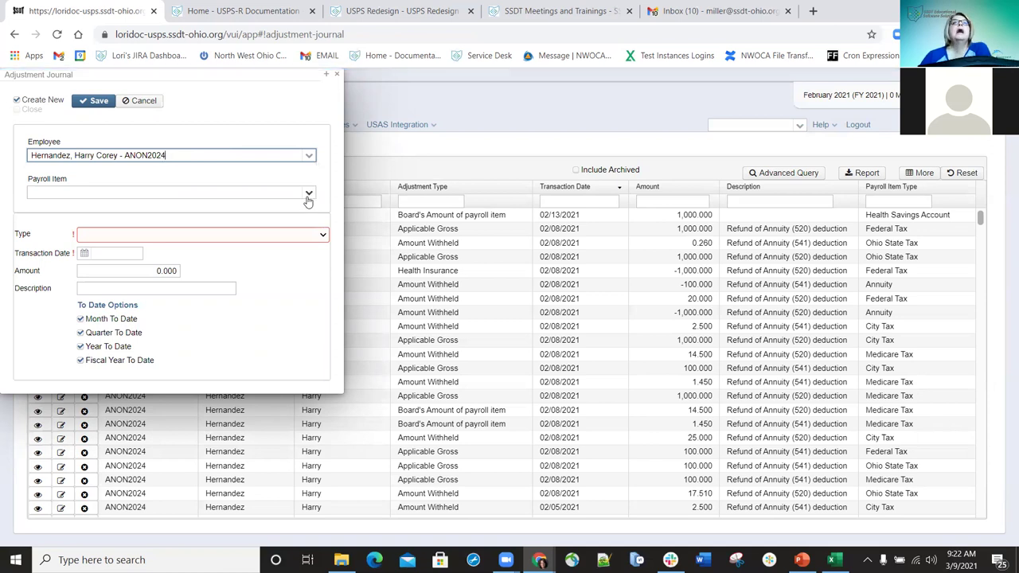
# - Set the payroll item to Annuity code 500 and the type to Amount Withheld
pyautogui.click(309, 196)
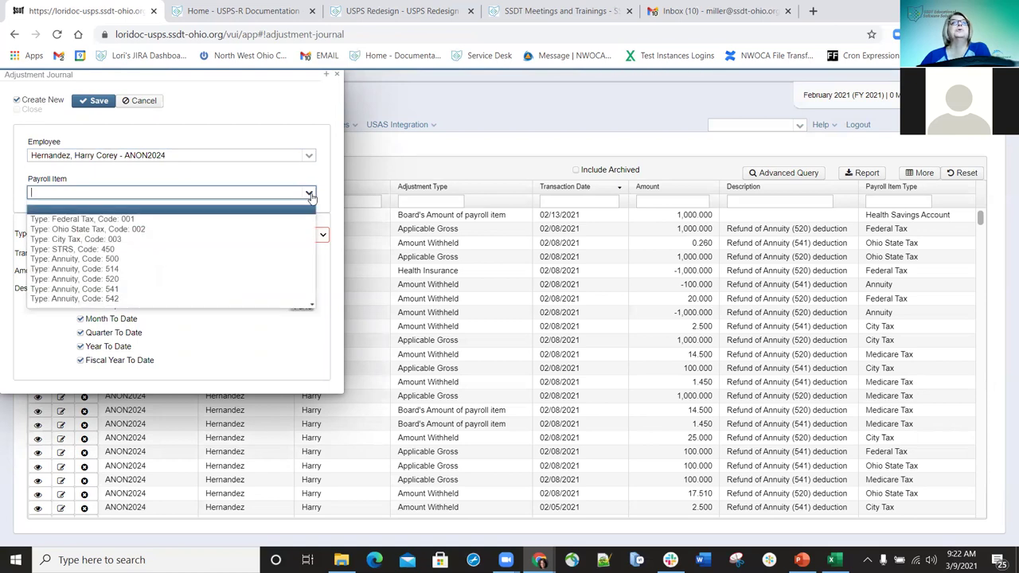
pyautogui.click(89, 259)
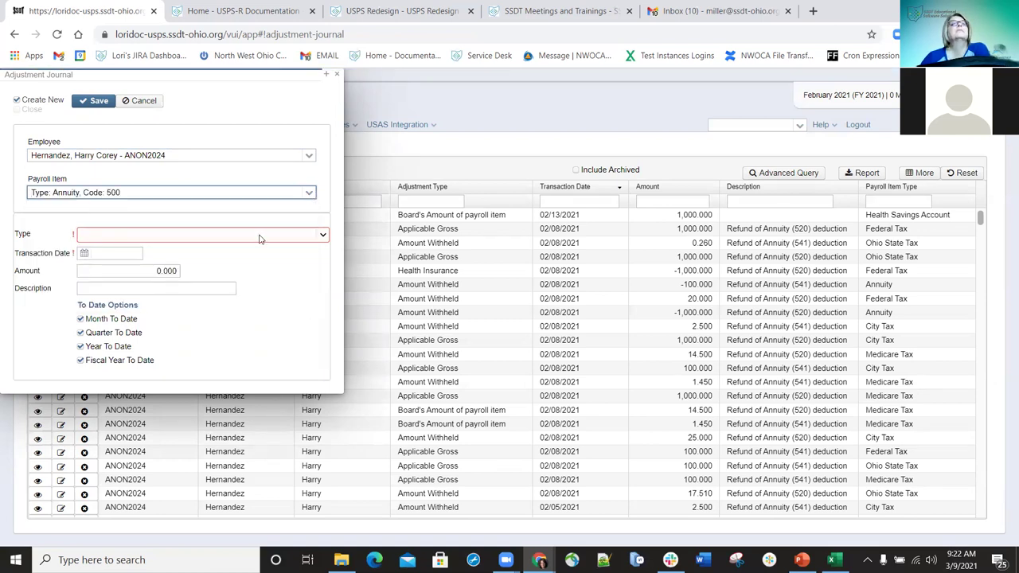
pyautogui.click(323, 236)
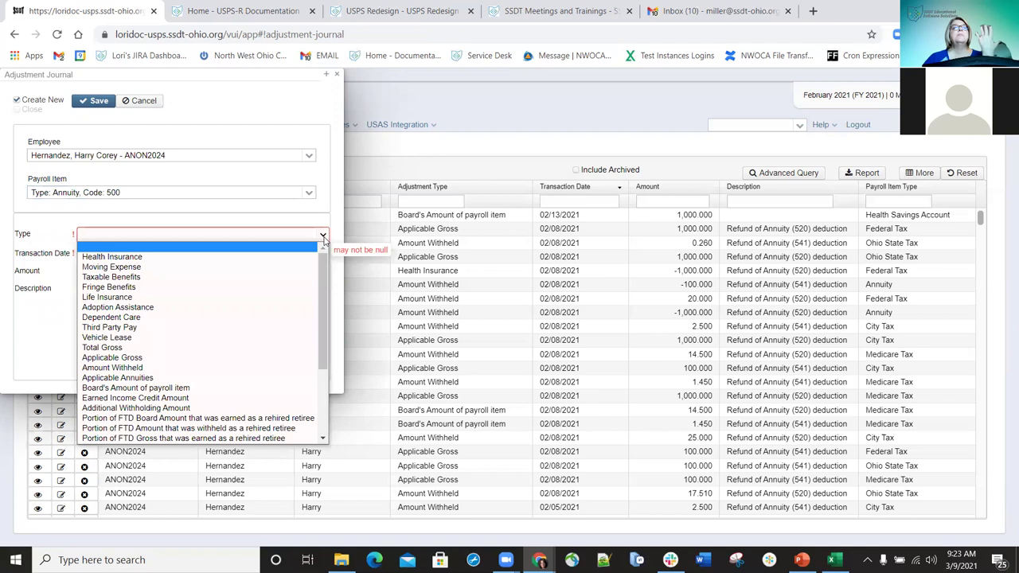
pyautogui.click(124, 369)
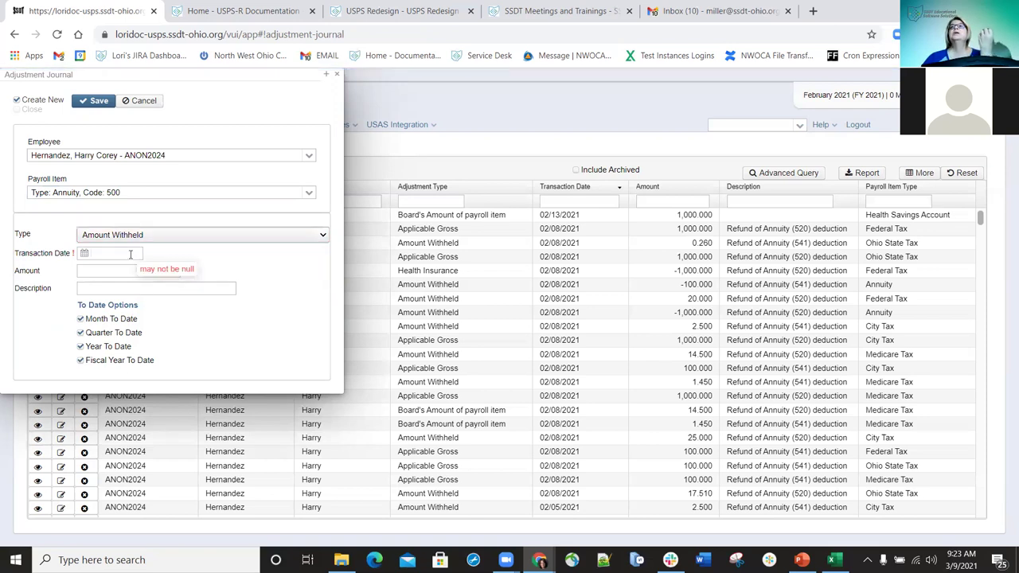
pyautogui.click(131, 254)
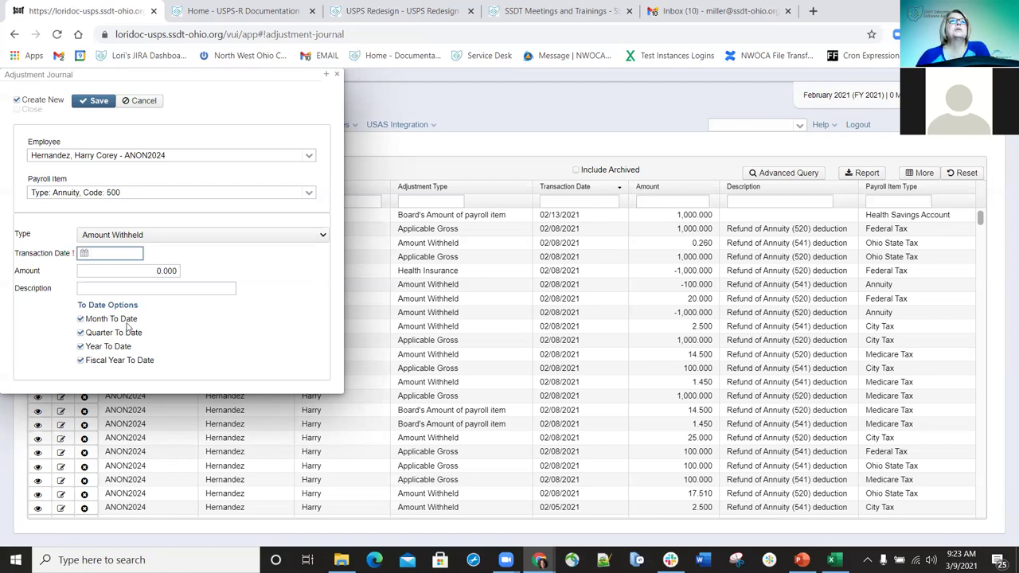
# - Enter transaction date 3/9/21, amount 100 and description 'Correction'
pyautogui.write('3/')
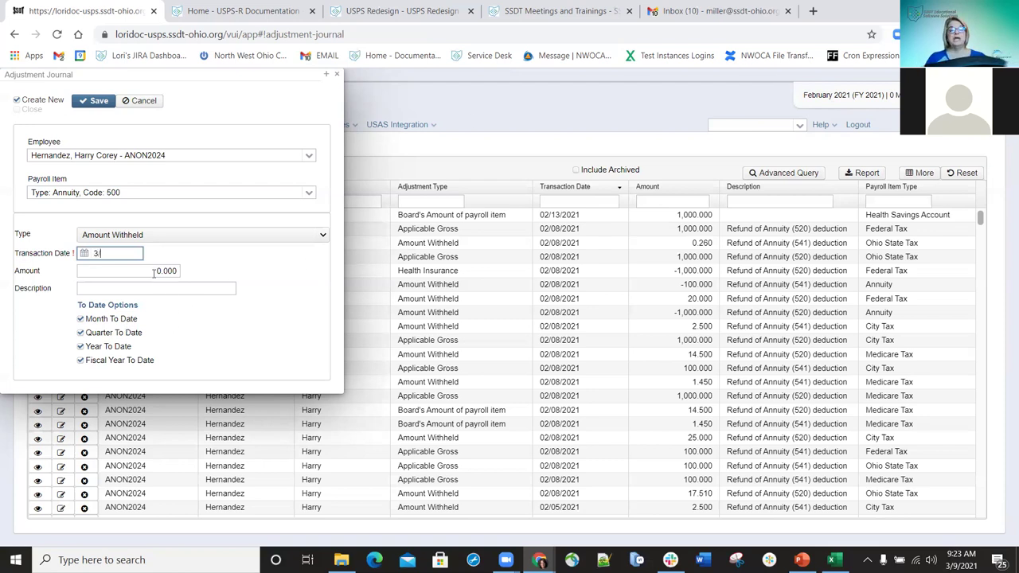
pyautogui.write('9/21')
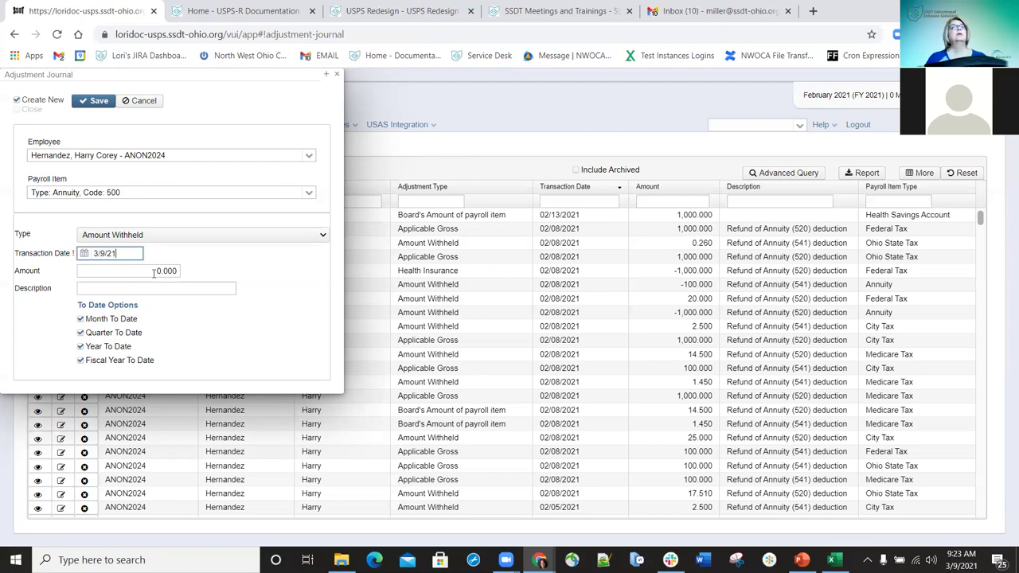
pyautogui.click(149, 270)
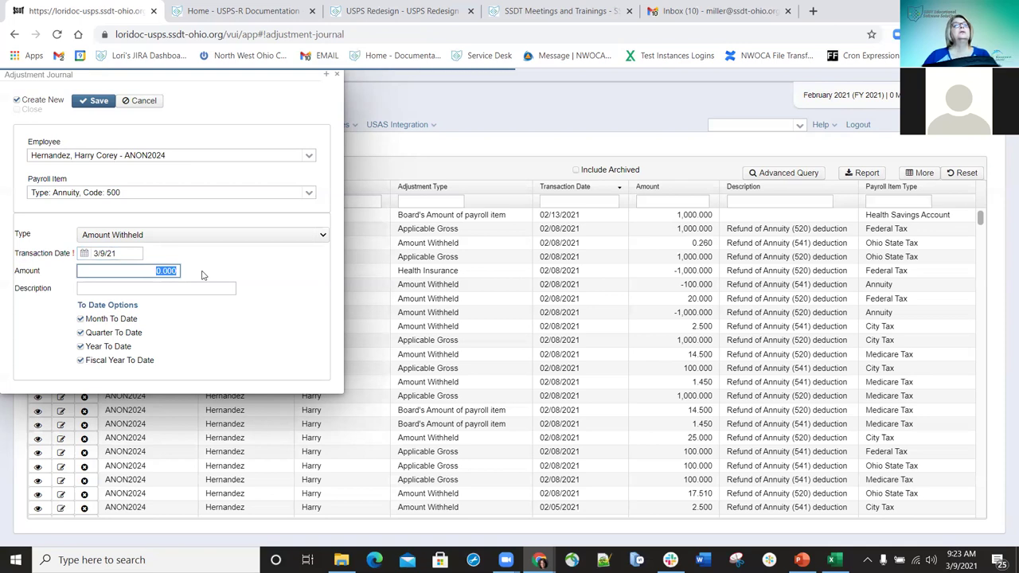
pyautogui.write('100')
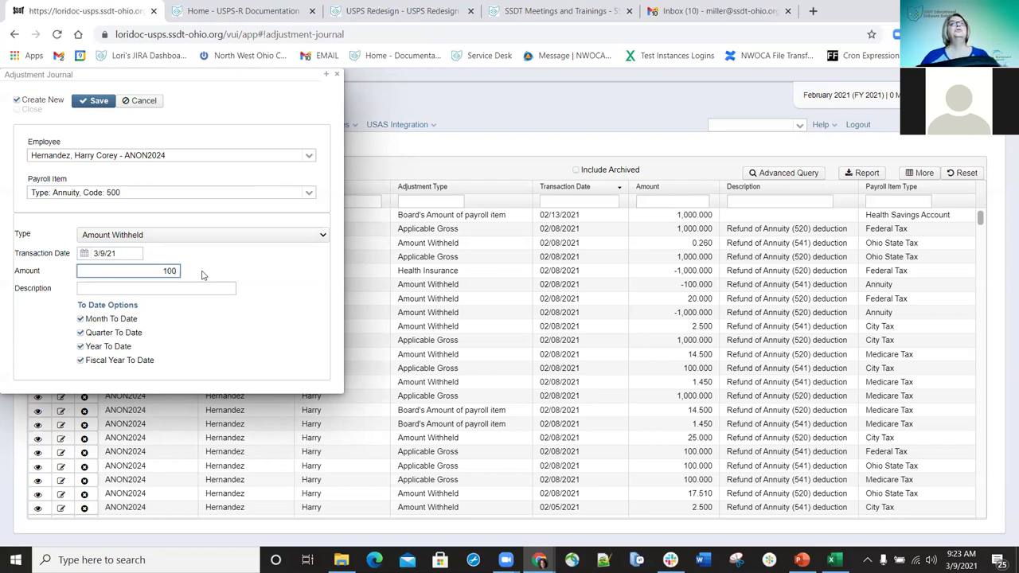
pyautogui.click(158, 288)
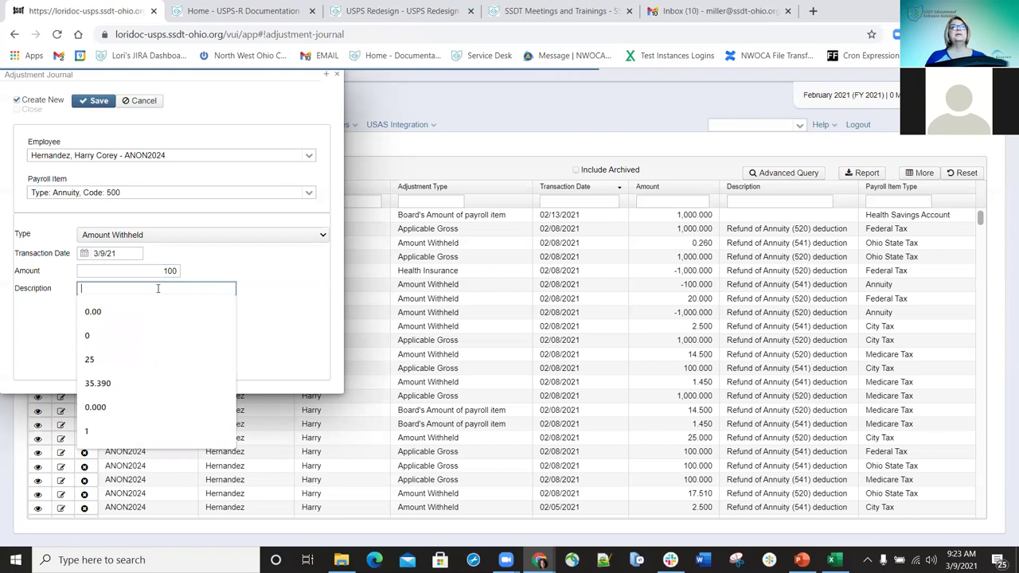
pyautogui.write('rection')
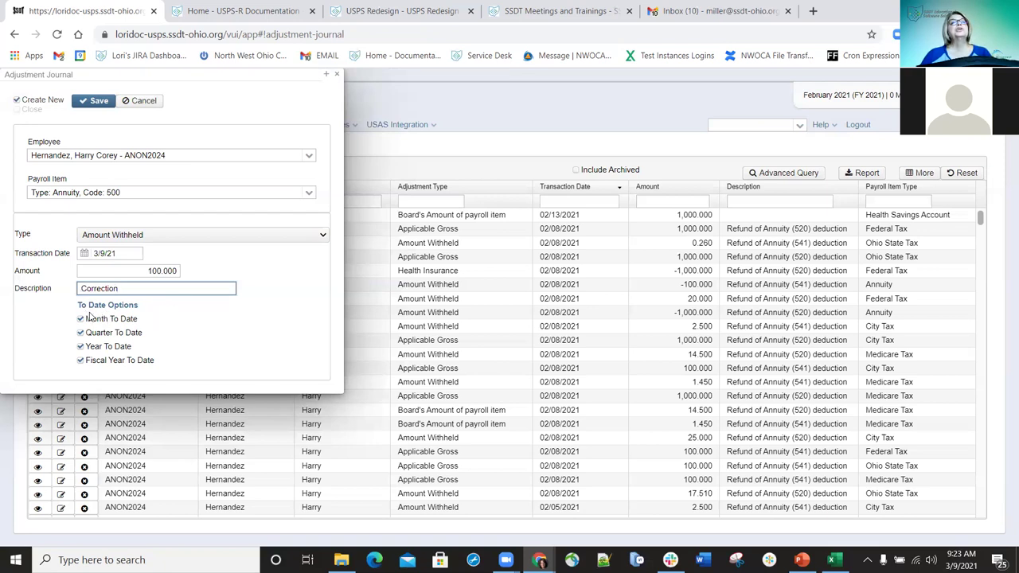
# - Uncheck Month, Quarter and Fiscal Year To Date, leaving only Year To Date ticked
pyautogui.click(80, 360)
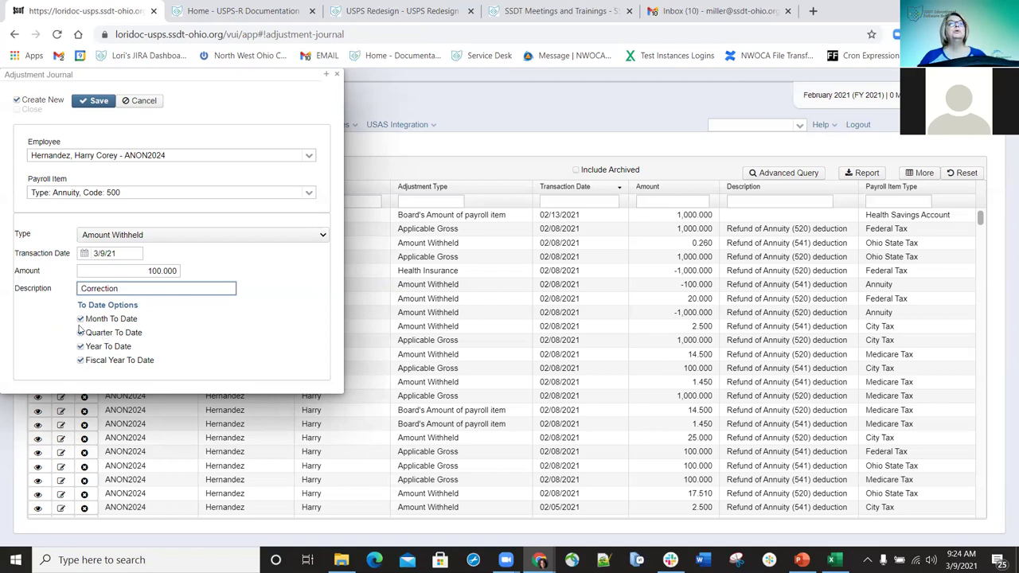
pyautogui.click(80, 319)
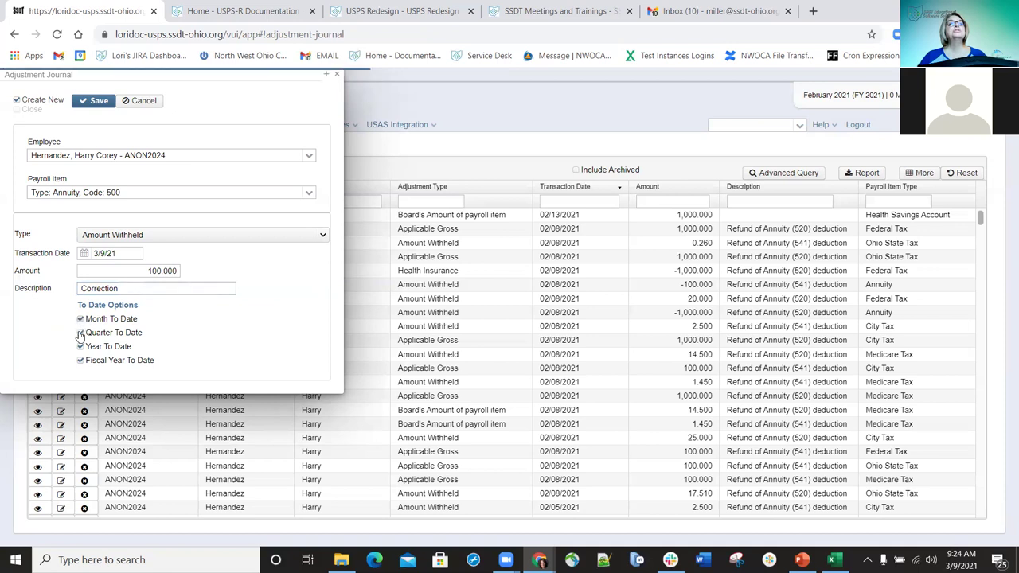
pyautogui.click(80, 347)
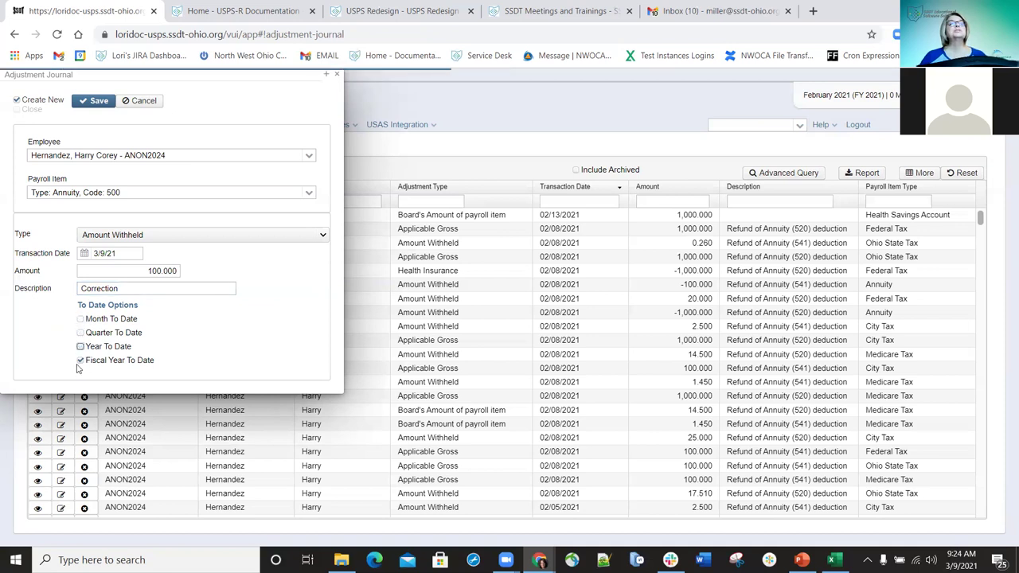
pyautogui.click(80, 347)
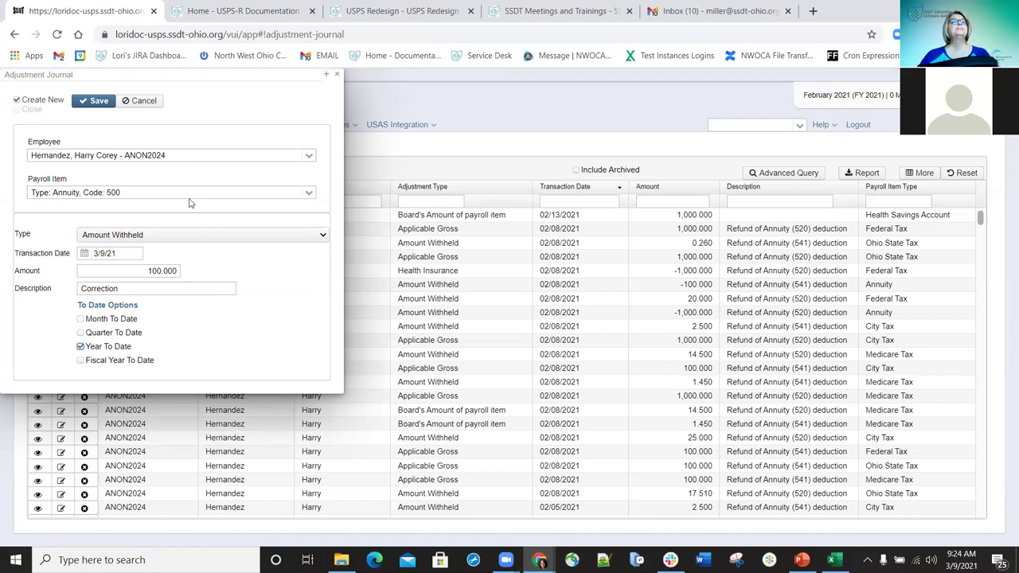
# - Save the adjustment, correct the transaction date to 2/9/21 after the posting error, and save again
pyautogui.click(94, 102)
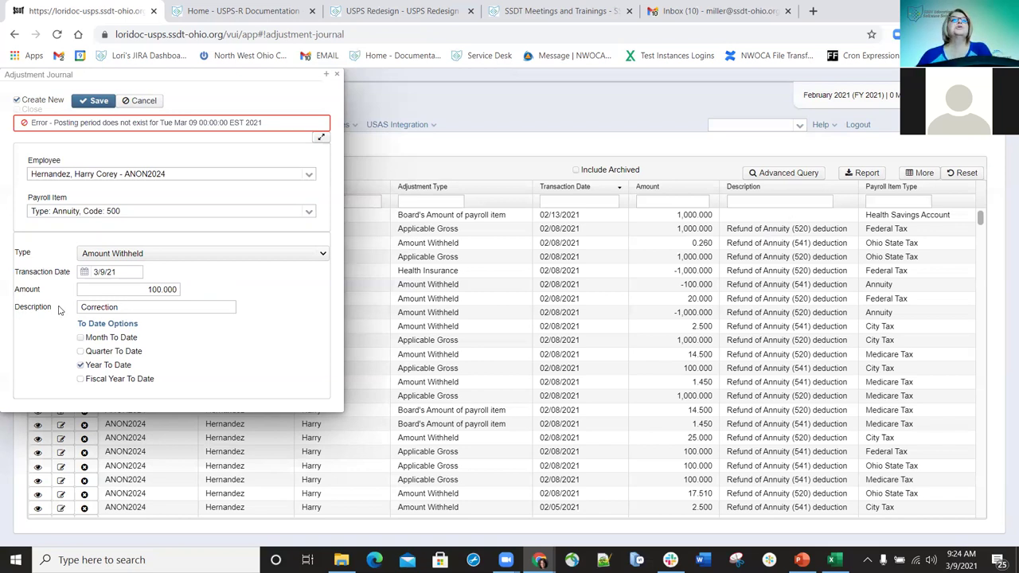
pyautogui.click(101, 271)
pyautogui.press('BackSpace')
pyautogui.write('2')
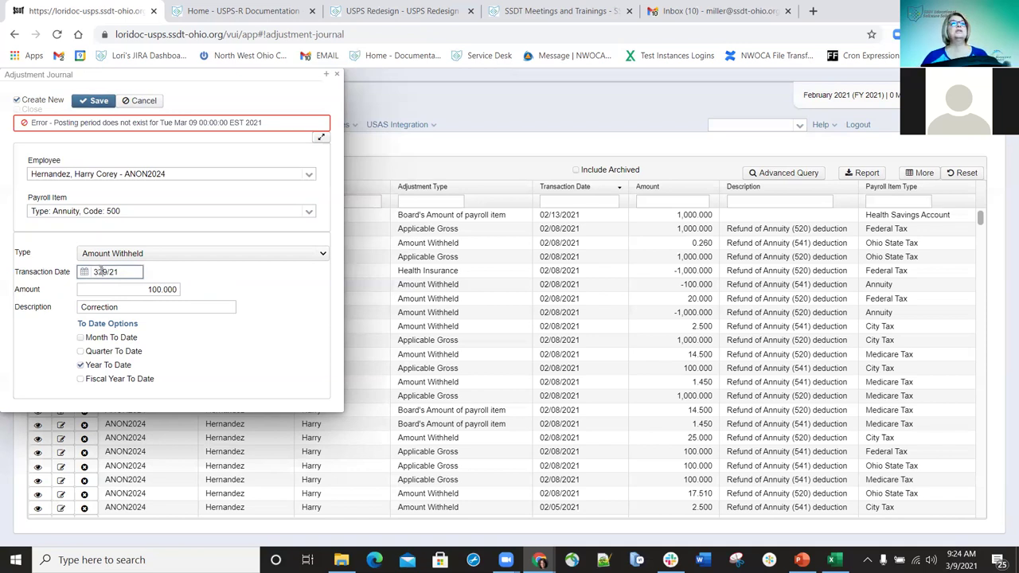
pyautogui.press('BackSpace')
pyautogui.press('BackSpace')
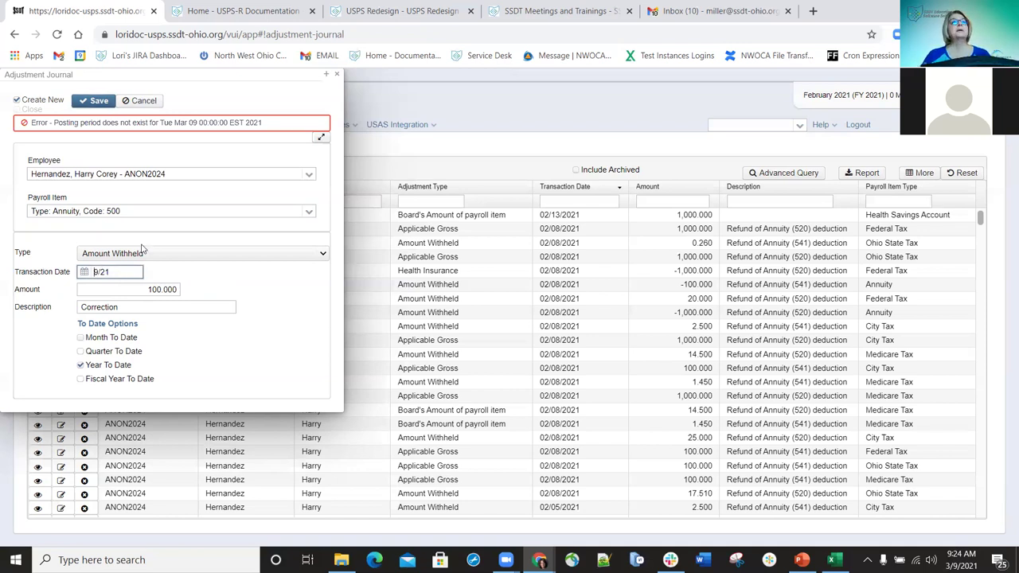
pyautogui.write('2/')
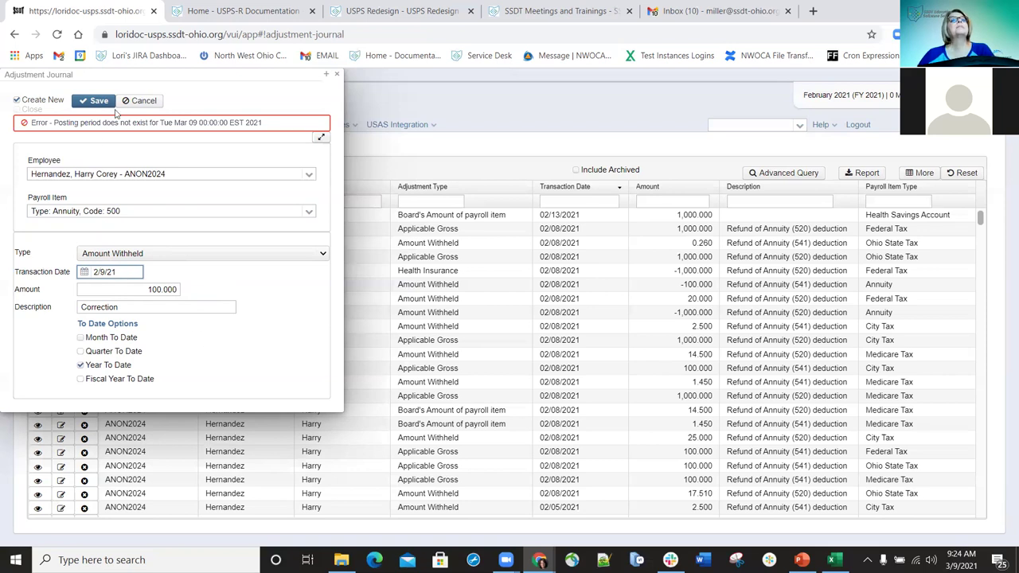
pyautogui.click(96, 102)
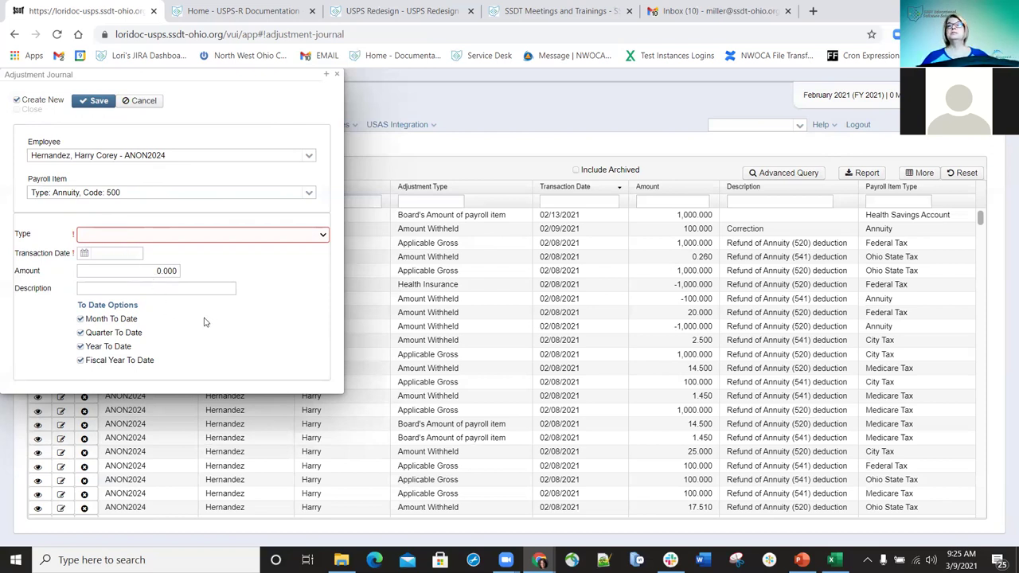
# - Choose payroll item Annuity 514 with type Total Gross and tick Close
pyautogui.click(308, 192)
pyautogui.click(115, 268)
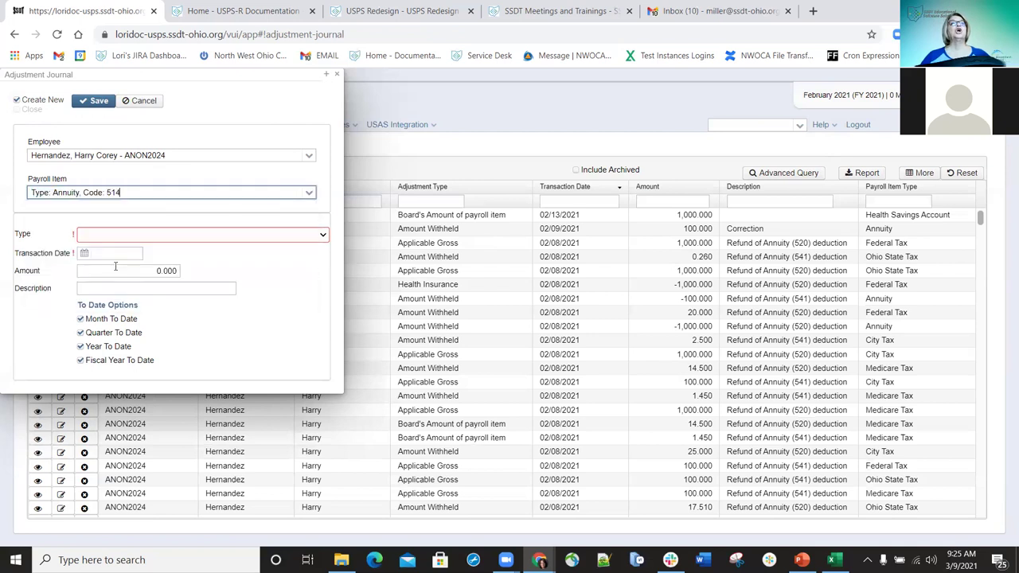
pyautogui.click(318, 237)
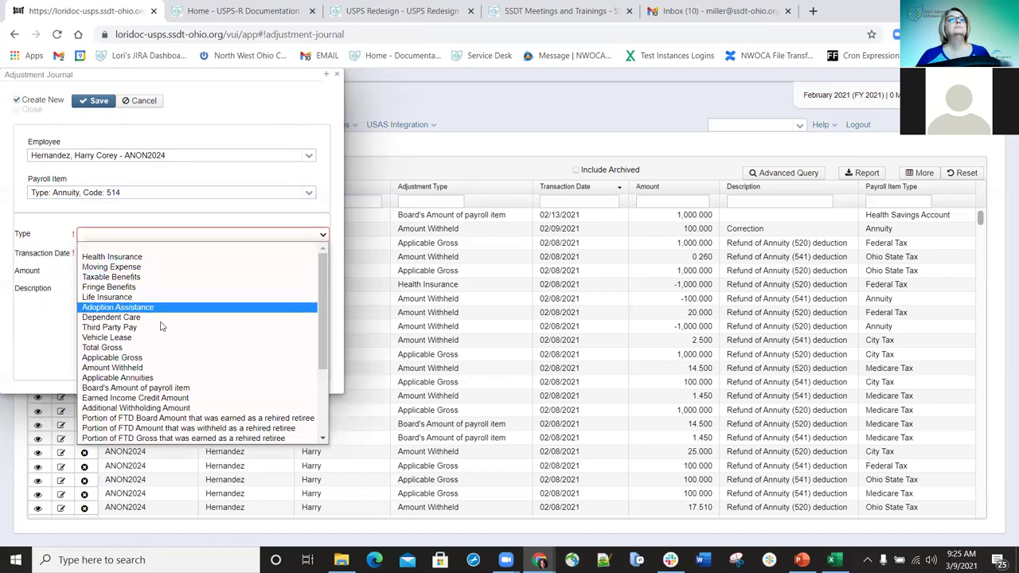
pyautogui.click(117, 348)
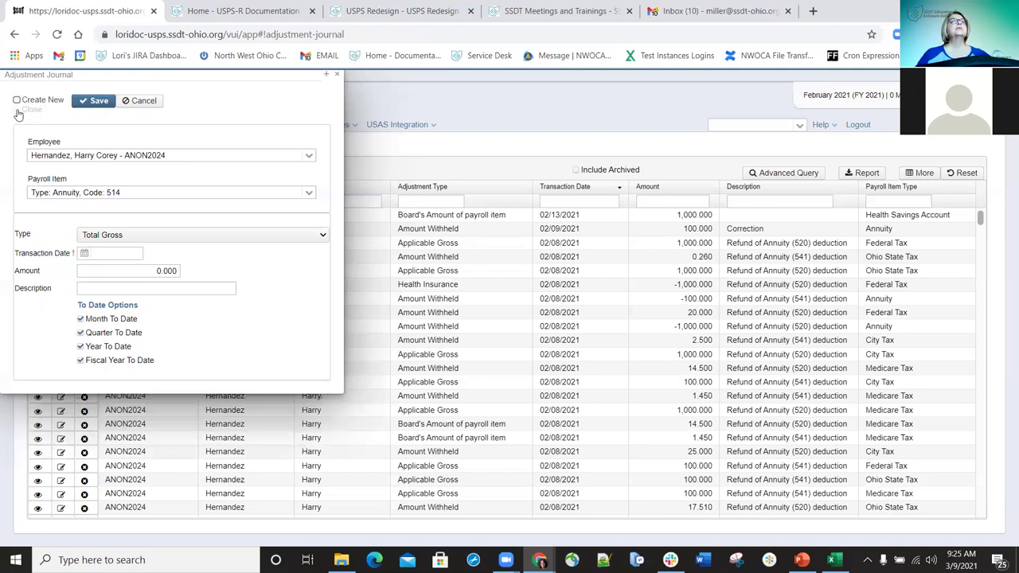
pyautogui.click(16, 109)
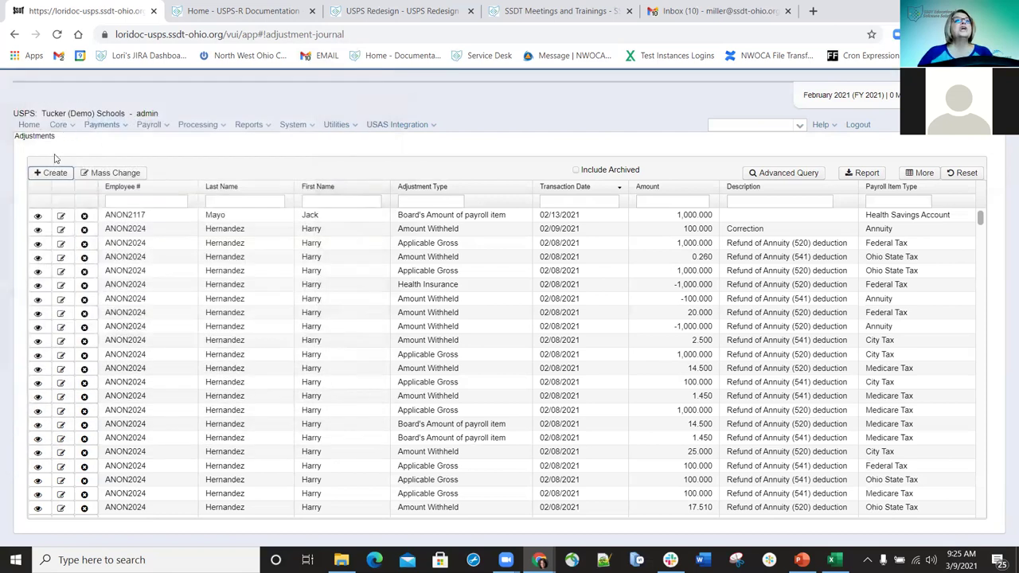
# - Start a new adjustment entry and browse the full list of adjustment types
pyautogui.click(48, 173)
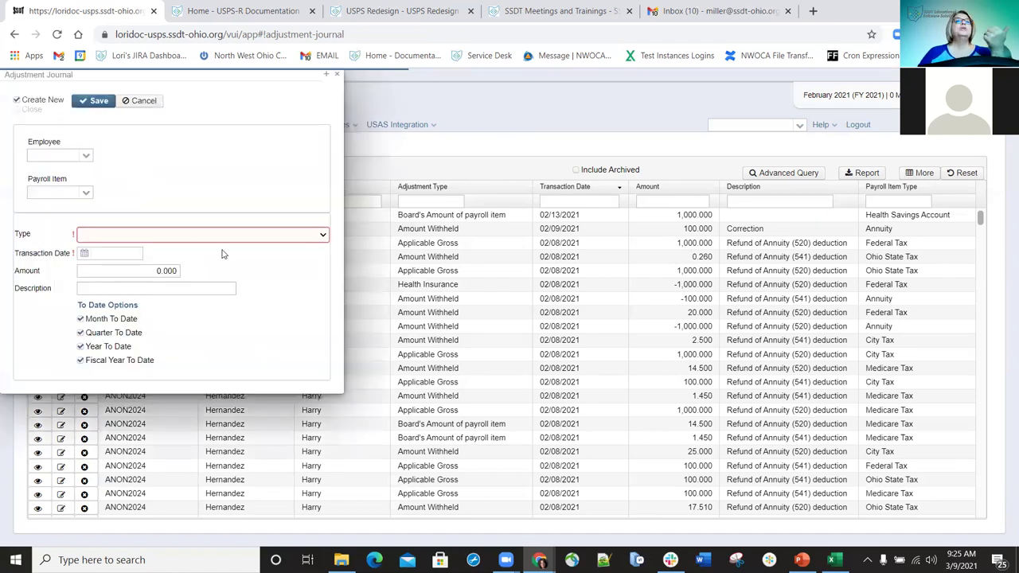
pyautogui.click(321, 236)
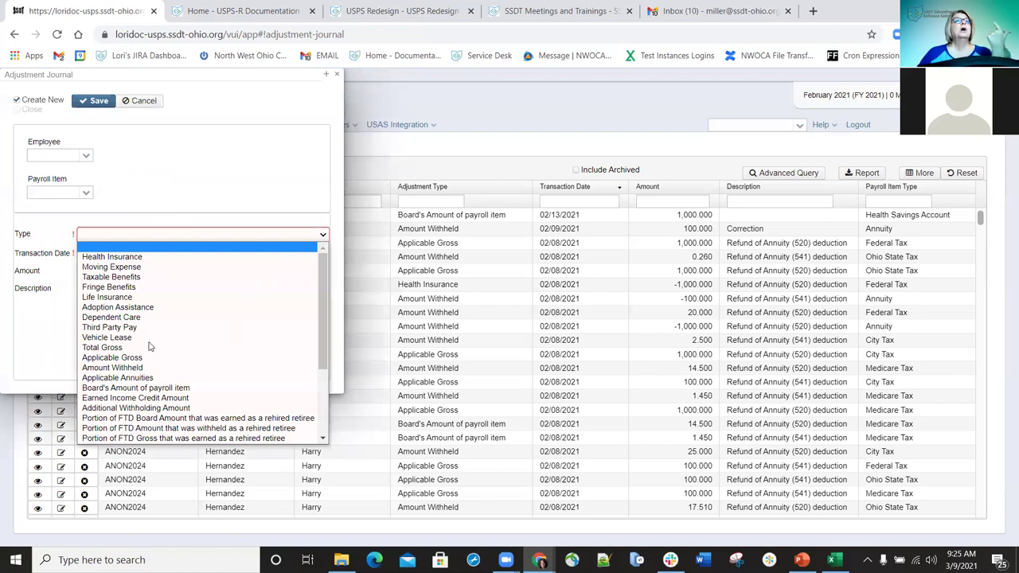
pyautogui.scroll(-3, 156, 340)
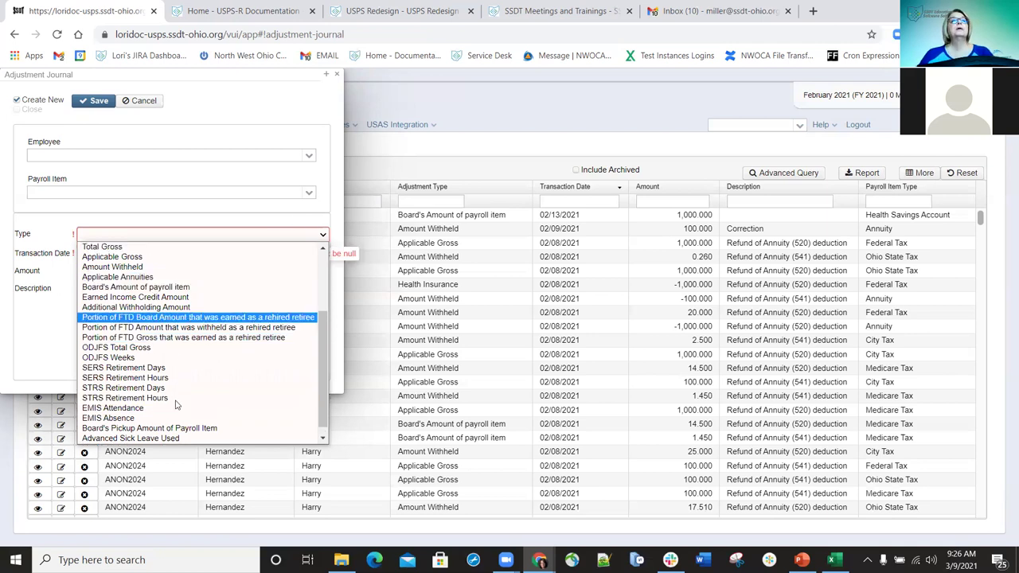
# - Scroll back to the top of the adjustment type list and close it without choosing a type
pyautogui.scroll(3, 177, 406)
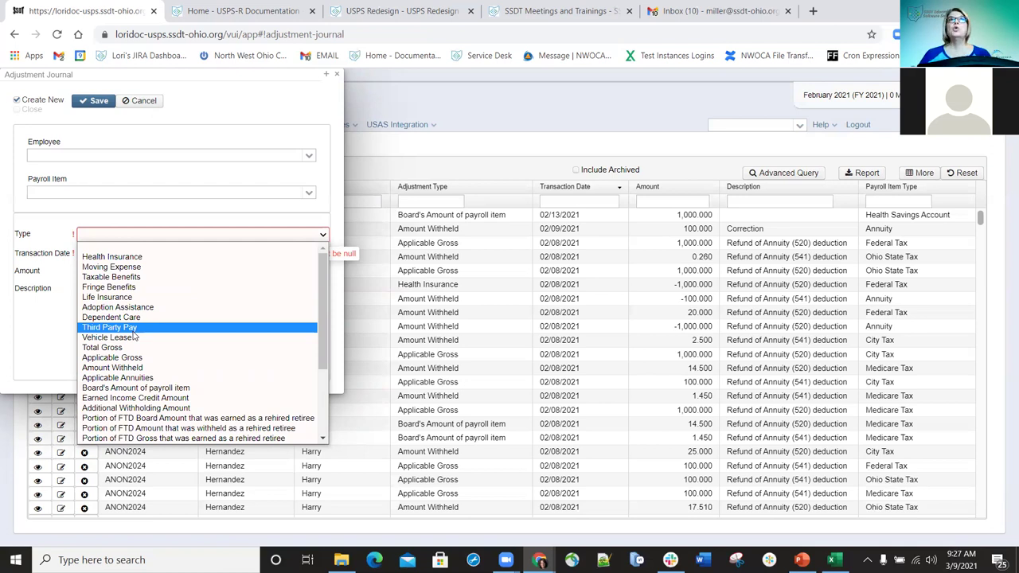
pyautogui.press('Up')
pyautogui.press('Up')
pyautogui.press('Up')
pyautogui.press('Up')
pyautogui.press('Up')
pyautogui.press('Up')
pyautogui.press('Up')
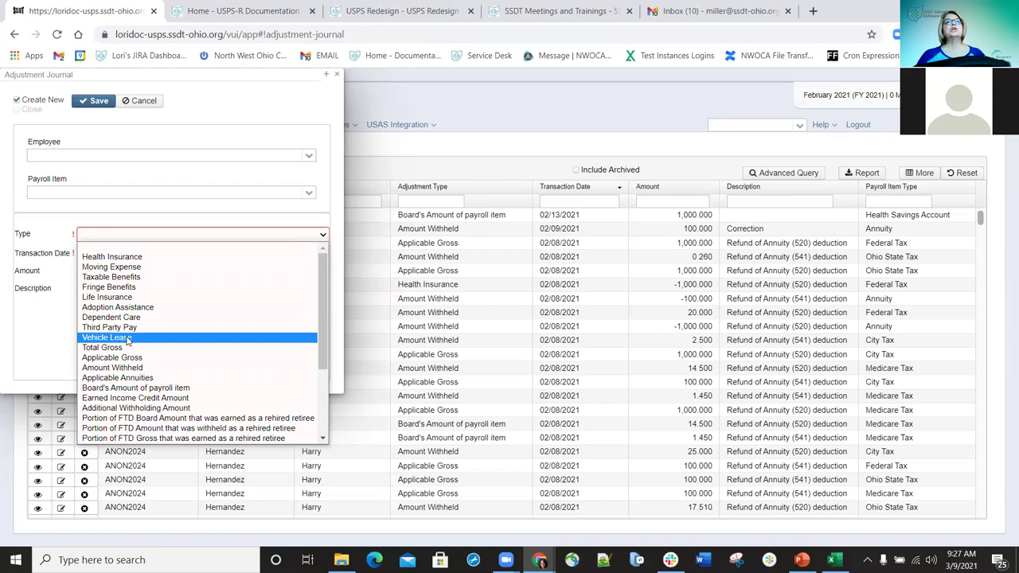
pyautogui.click(322, 239)
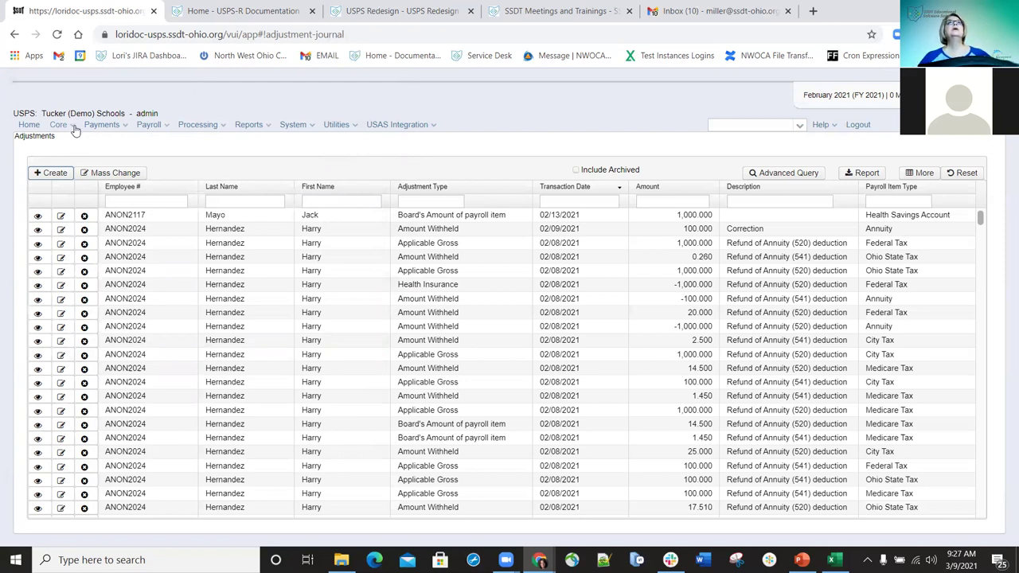
# - Go to the Attendance records list under the Core menu
pyautogui.click(75, 129)
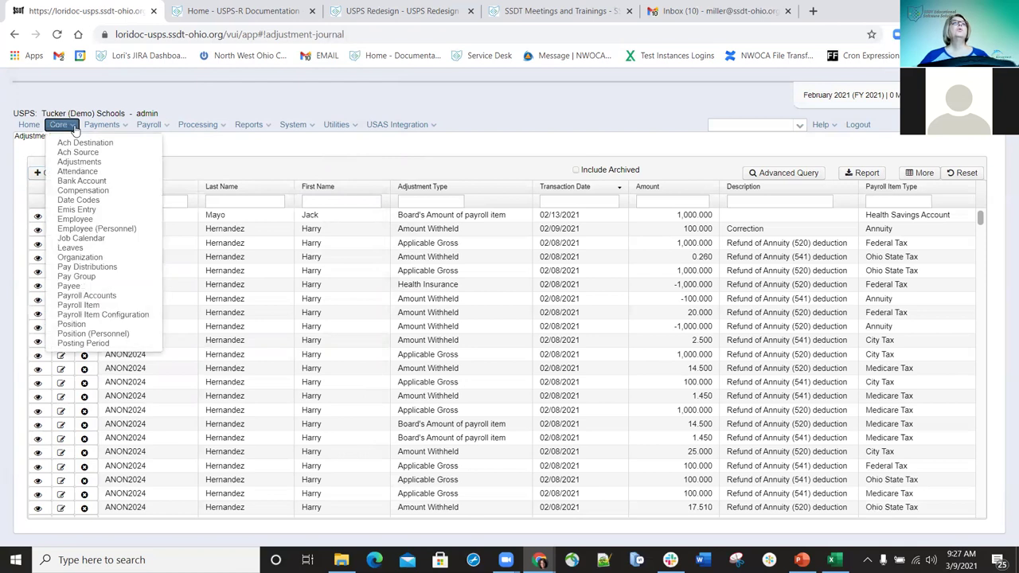
pyautogui.click(71, 172)
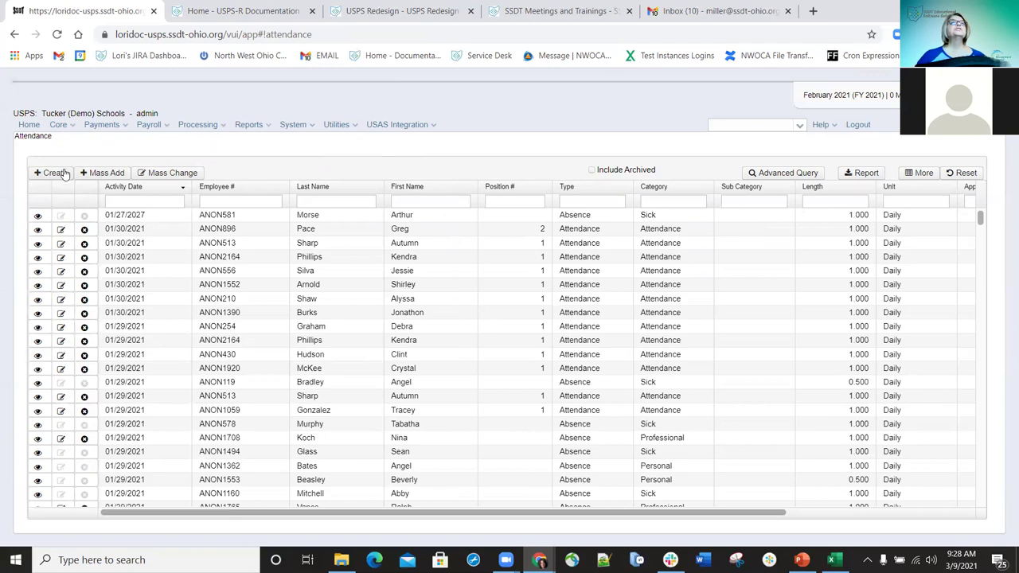
# - Create a new attendance/absence entry with payroll posting set to Post Future
pyautogui.click(49, 173)
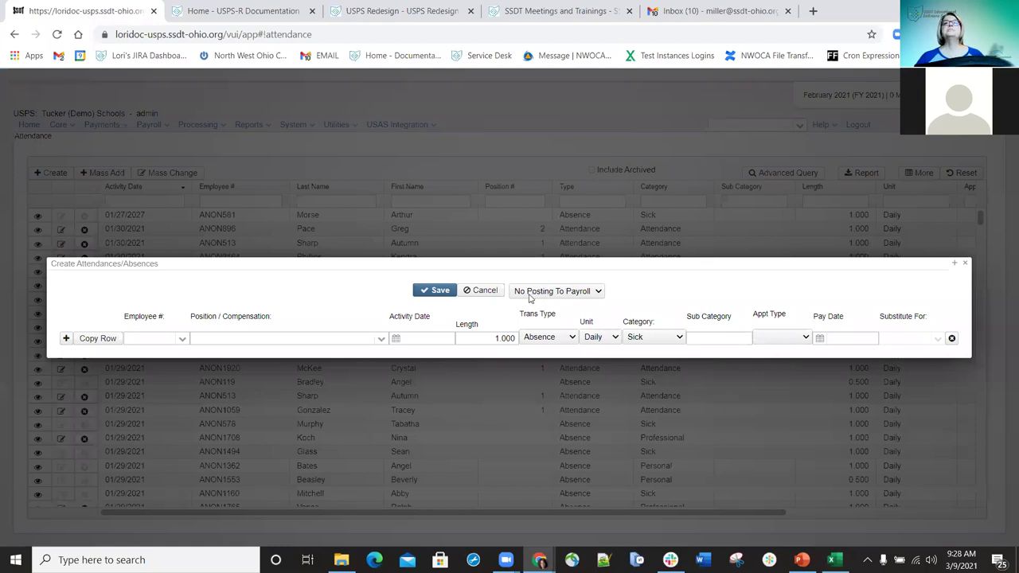
pyautogui.click(600, 293)
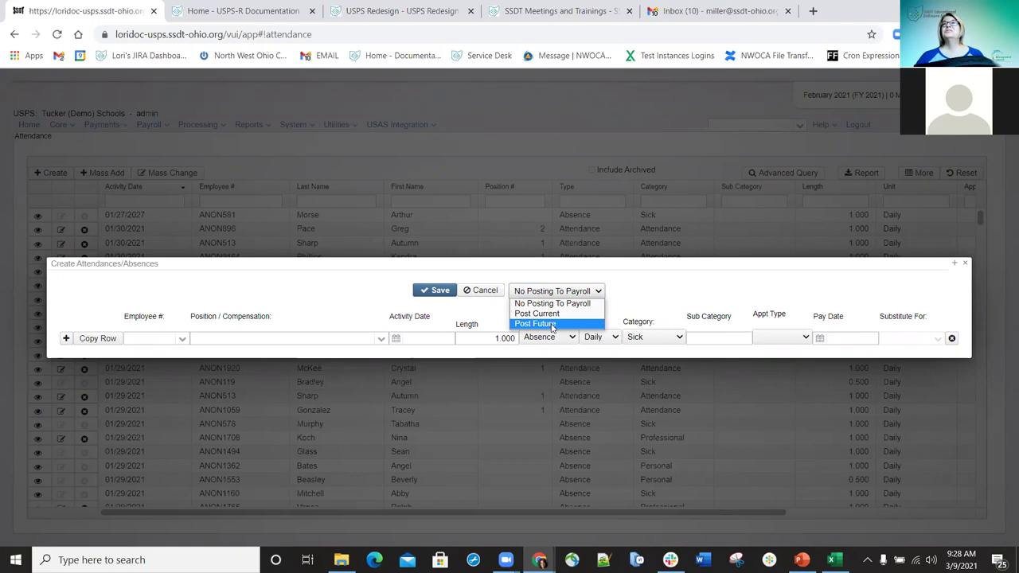
pyautogui.click(554, 324)
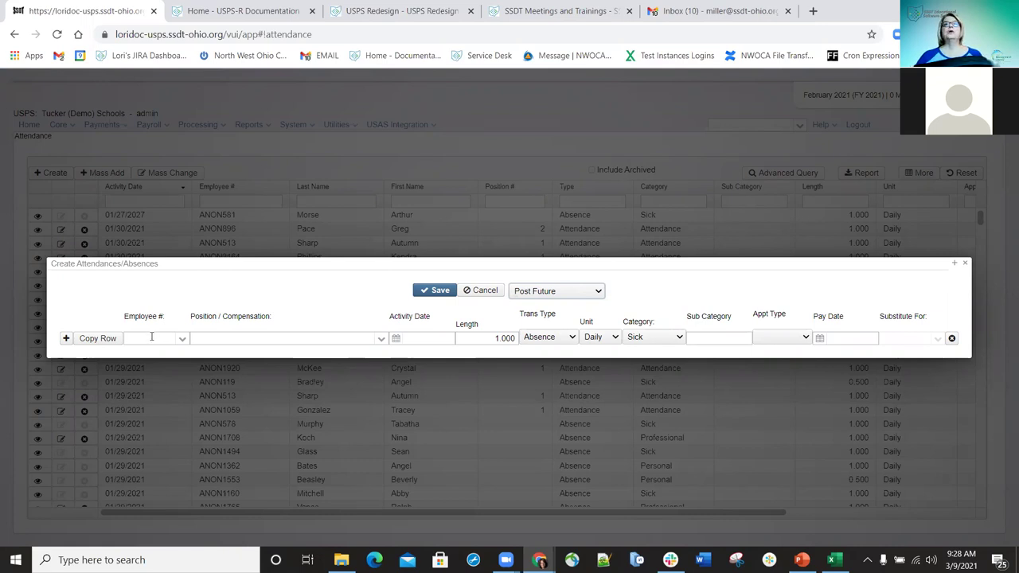
# - Search the row's Employee # by last name and select the intended employee
pyautogui.click(157, 336)
pyautogui.write('her')
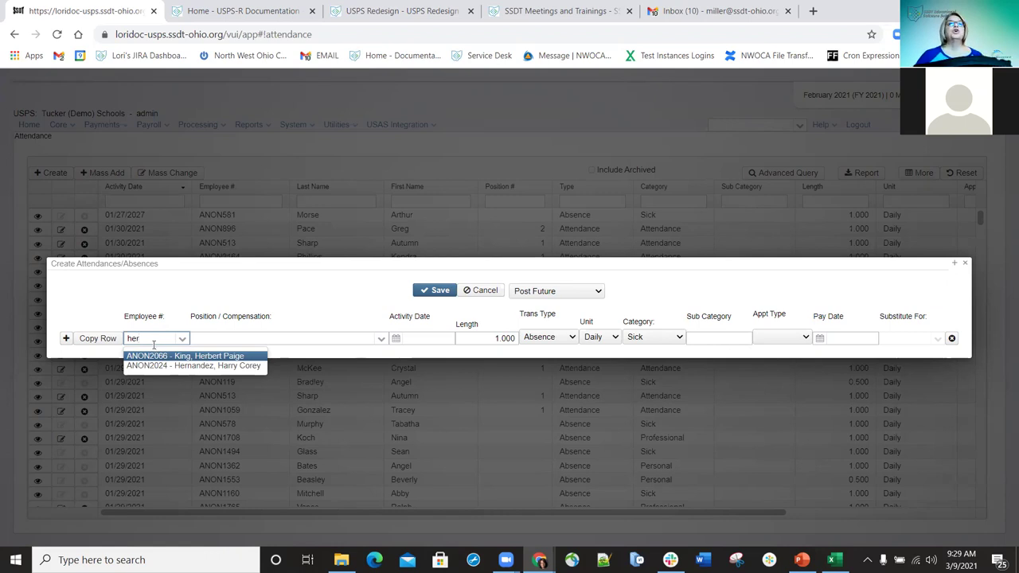
pyautogui.click(141, 335)
pyautogui.moveTo(141, 335); pyautogui.dragTo(129, 335)
pyautogui.write('ha')
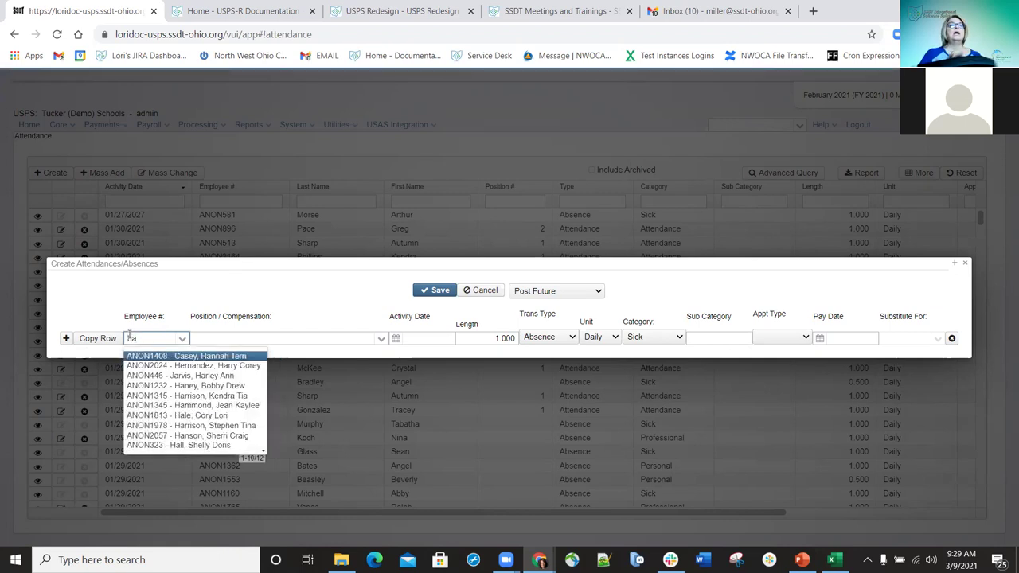
pyautogui.write('rr')
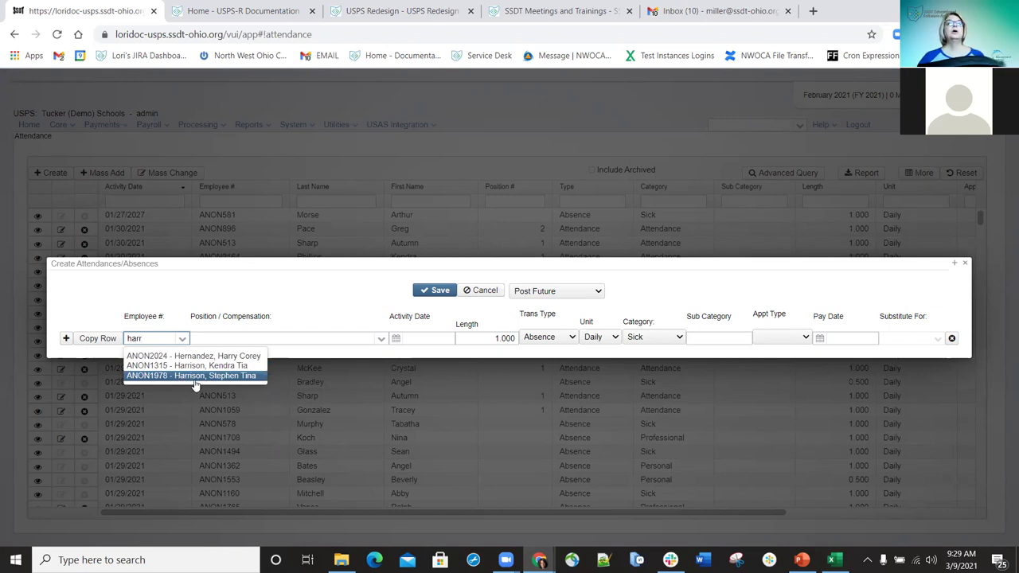
pyautogui.click(198, 356)
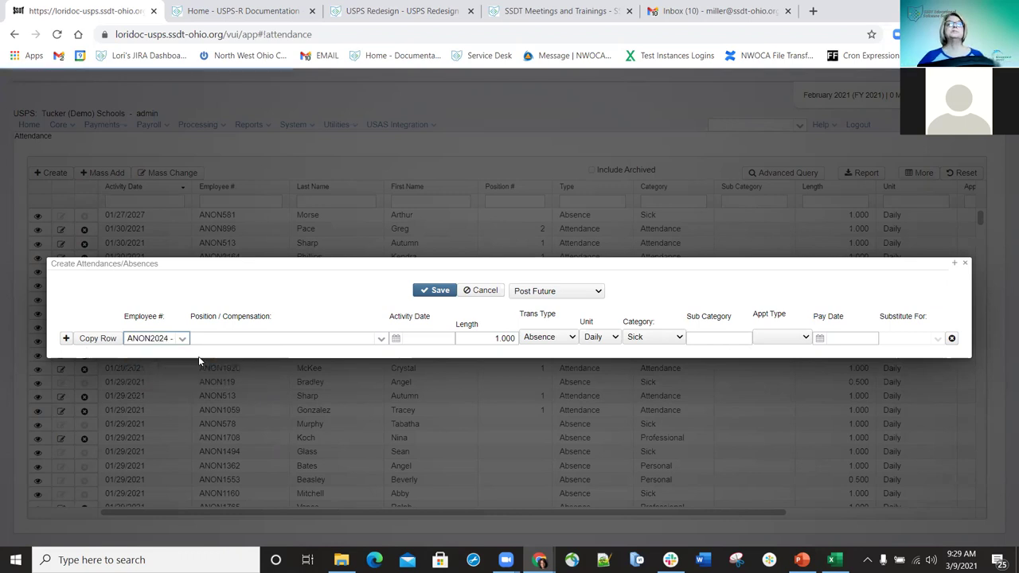
# - Keep Position 1 Teacher and set the activity date to 2/21/21
pyautogui.click(381, 340)
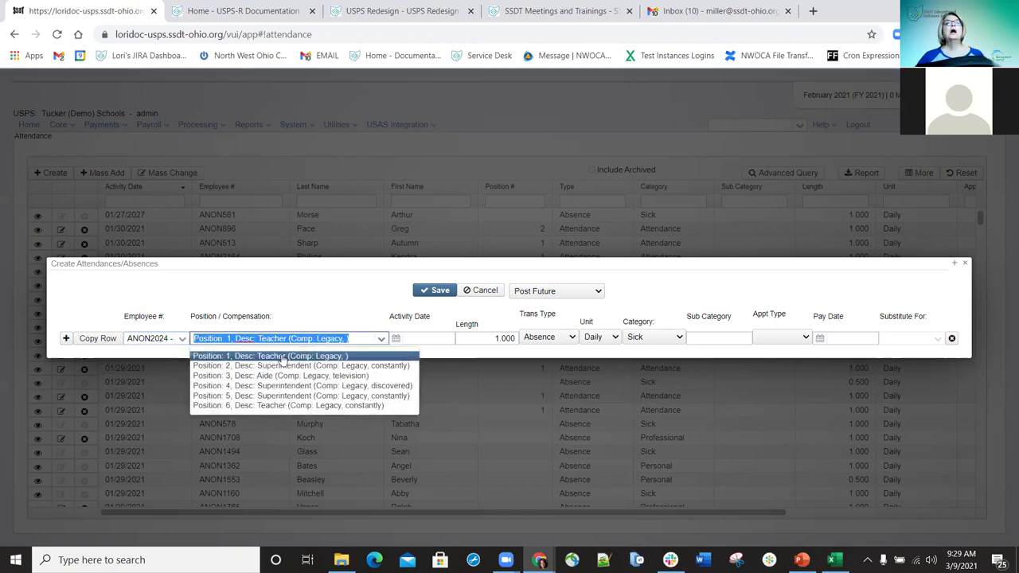
pyautogui.click(274, 356)
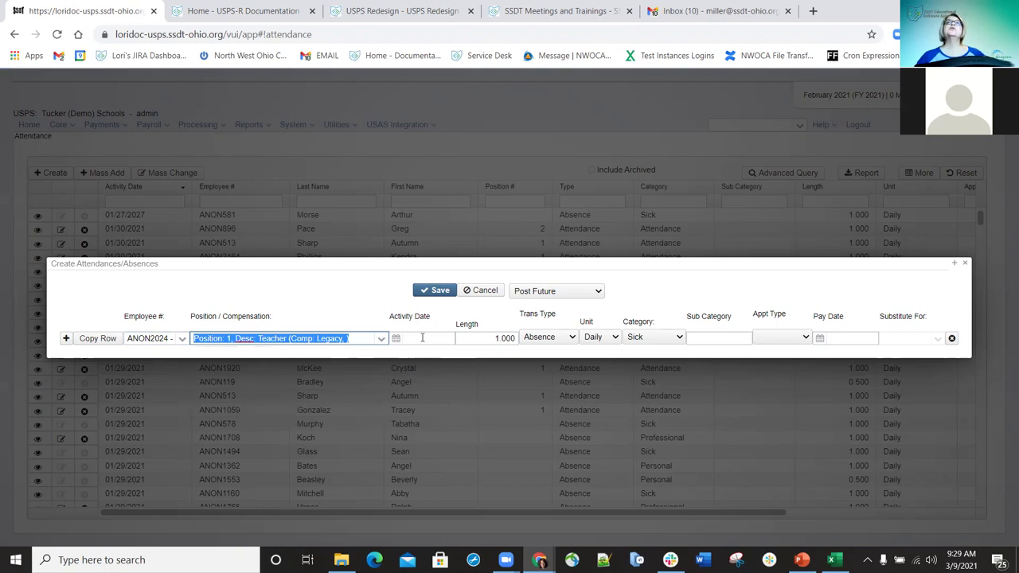
pyautogui.click(422, 337)
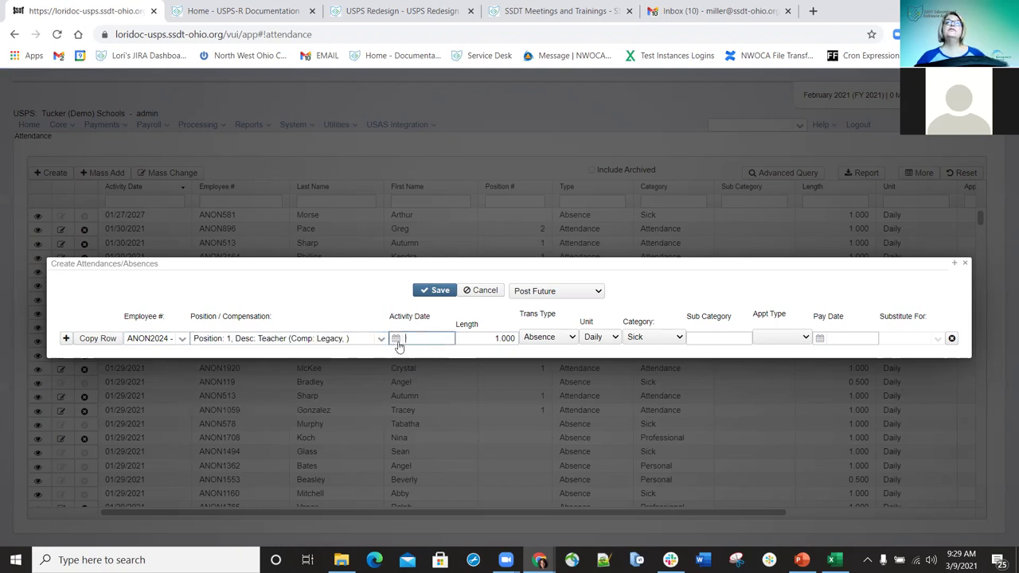
pyautogui.click(395, 339)
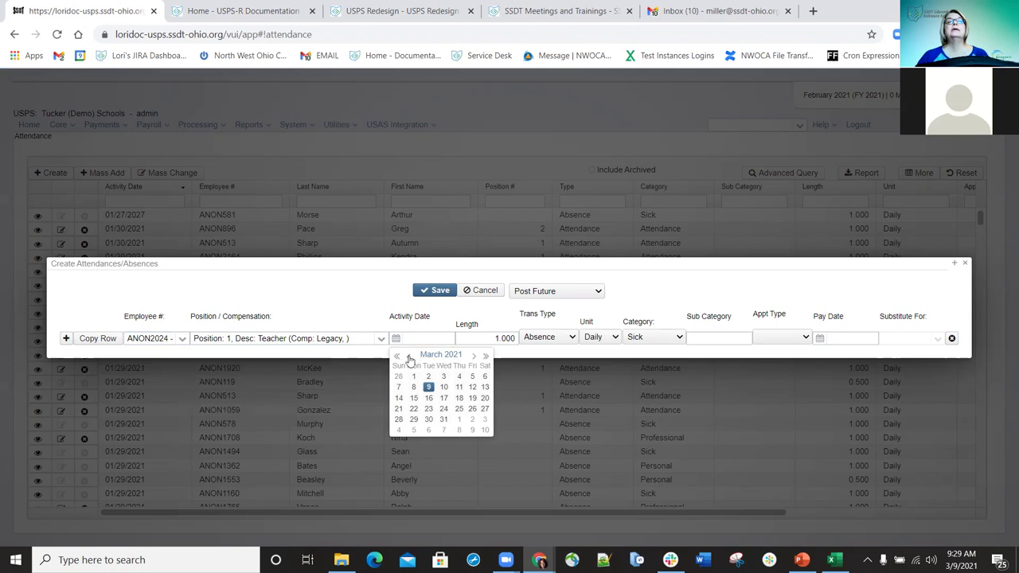
pyautogui.click(407, 355)
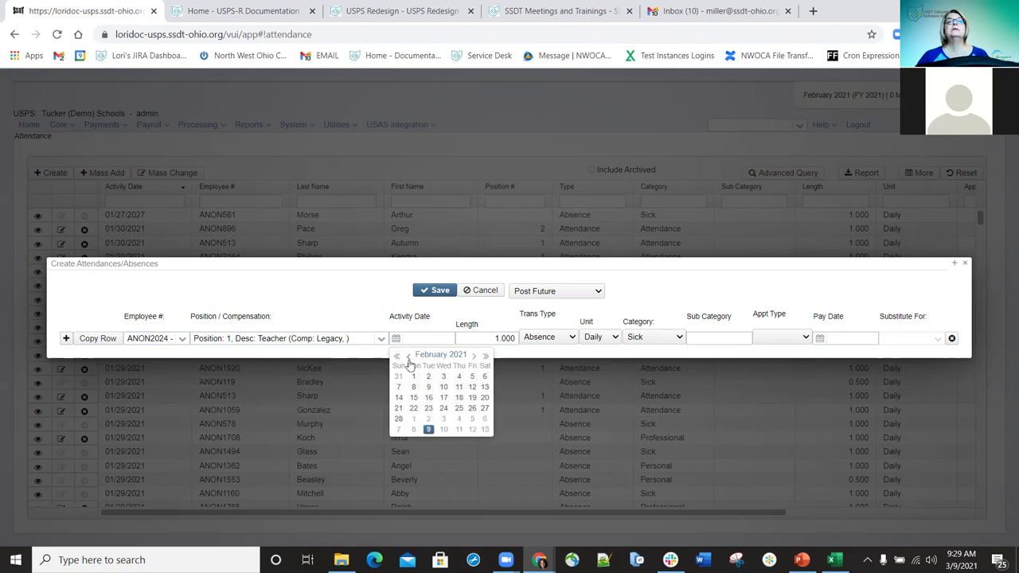
pyautogui.click(398, 409)
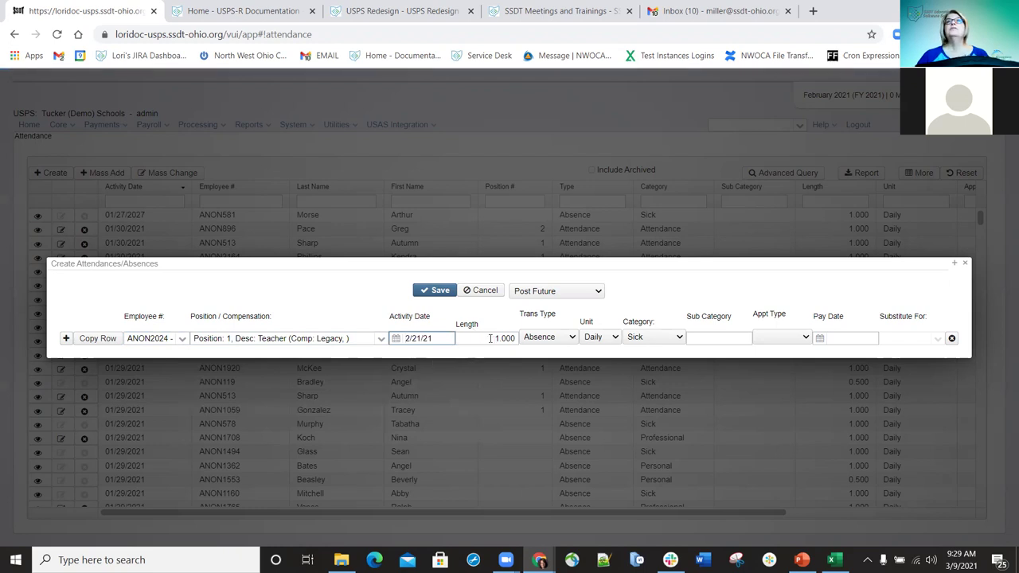
# - Set the row's Trans Type to Attendance and Category to Substituting
pyautogui.click(570, 339)
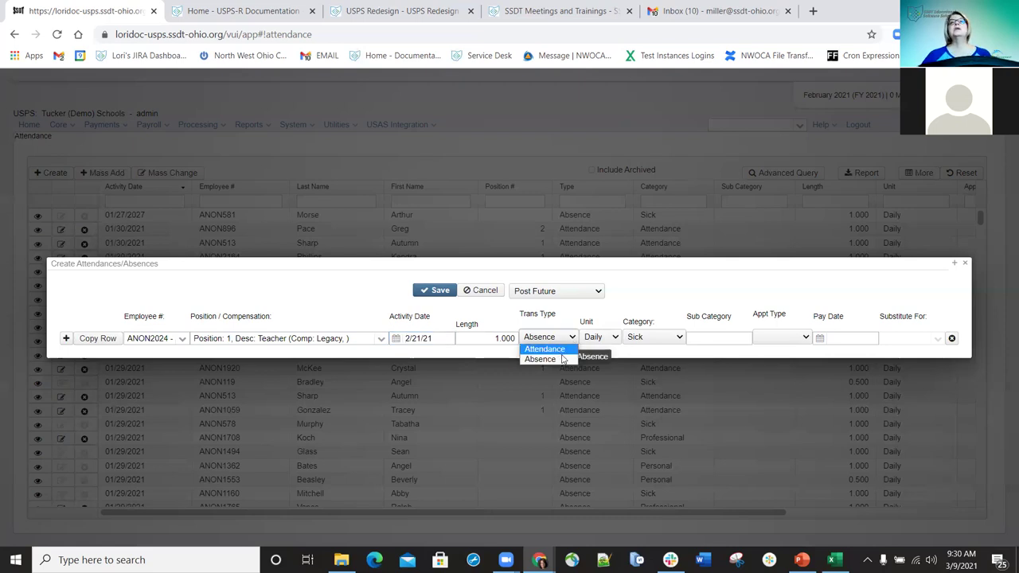
pyautogui.click(549, 350)
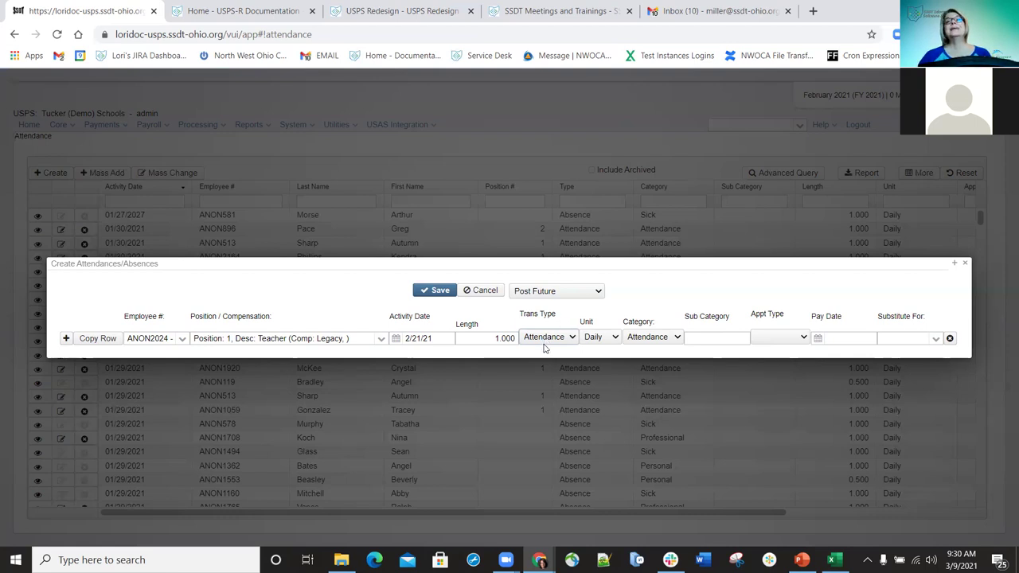
pyautogui.click(677, 337)
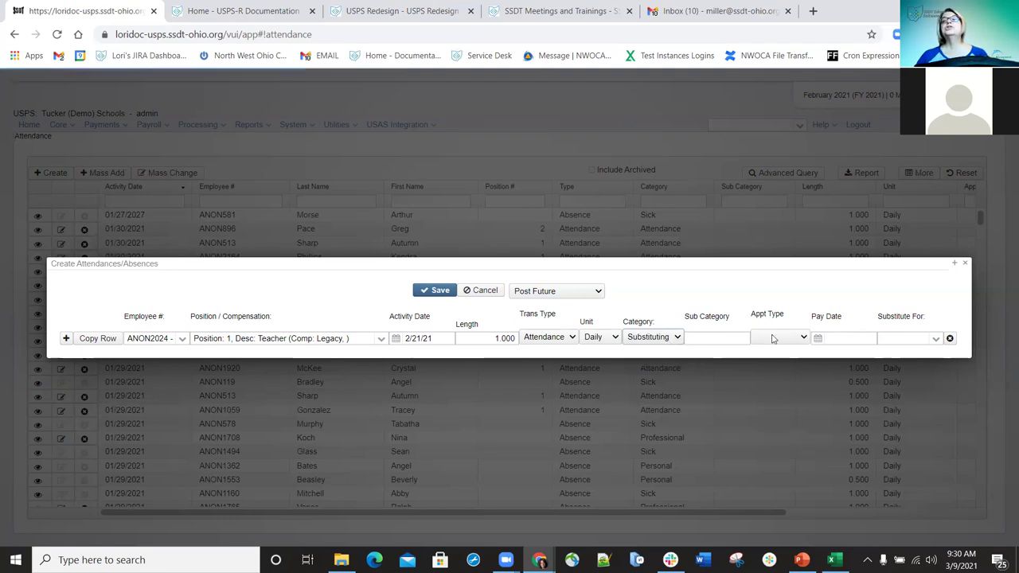
# - Search by name and select the employee being substituted for
pyautogui.click(936, 340)
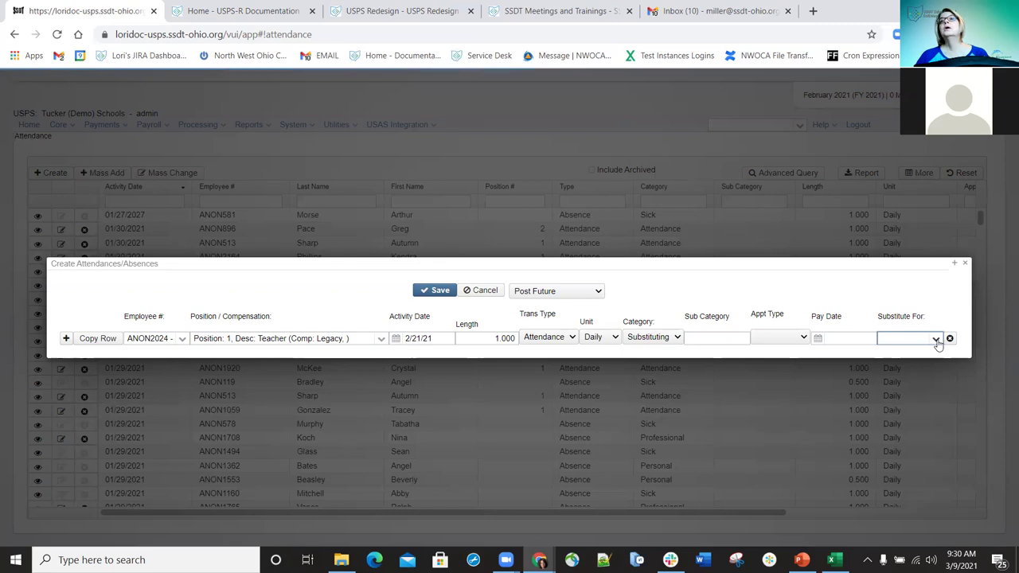
pyautogui.click(914, 339)
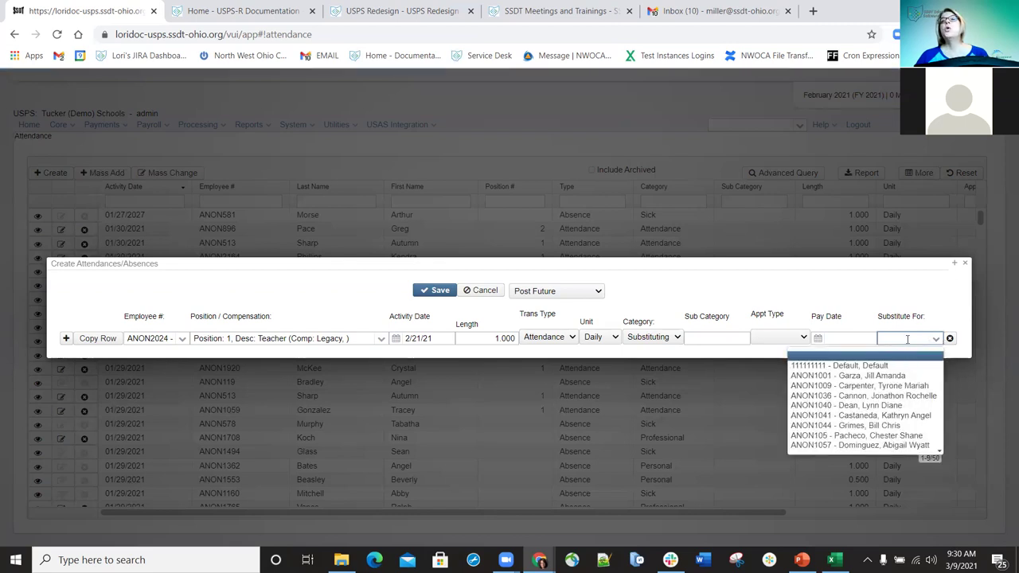
pyautogui.click(906, 339)
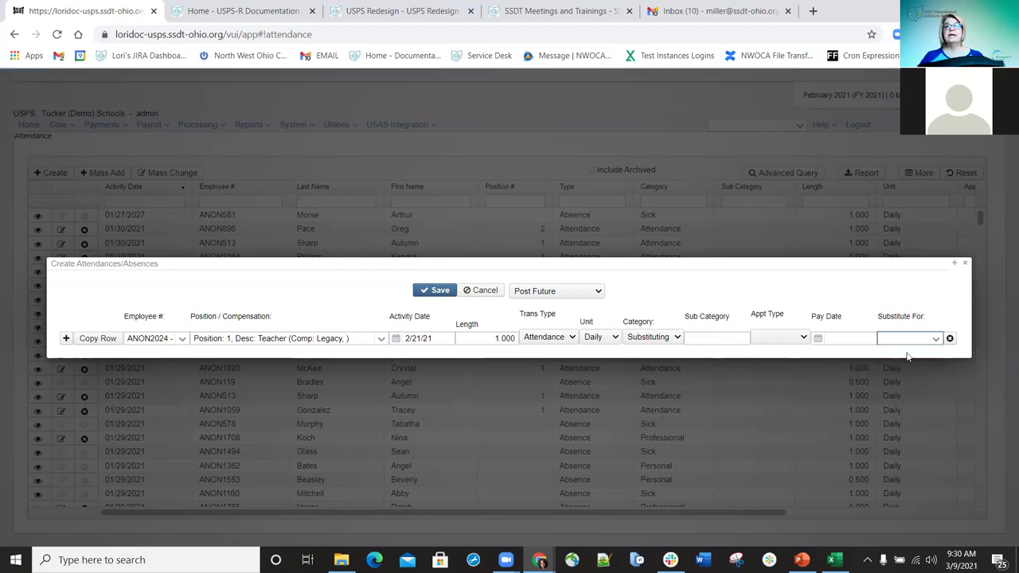
pyautogui.write('gri')
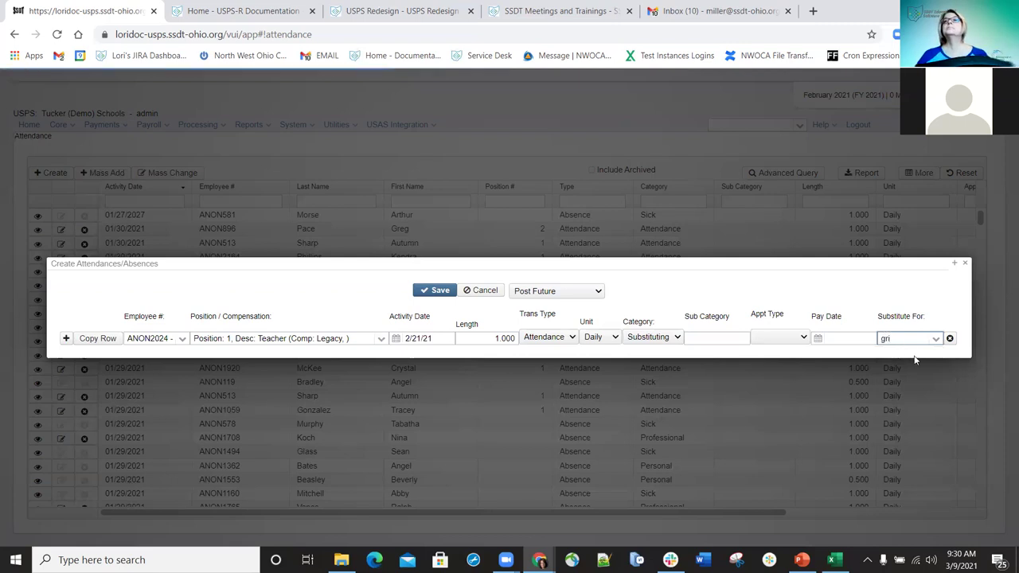
pyautogui.doubleClick(904, 338)
pyautogui.write('g')
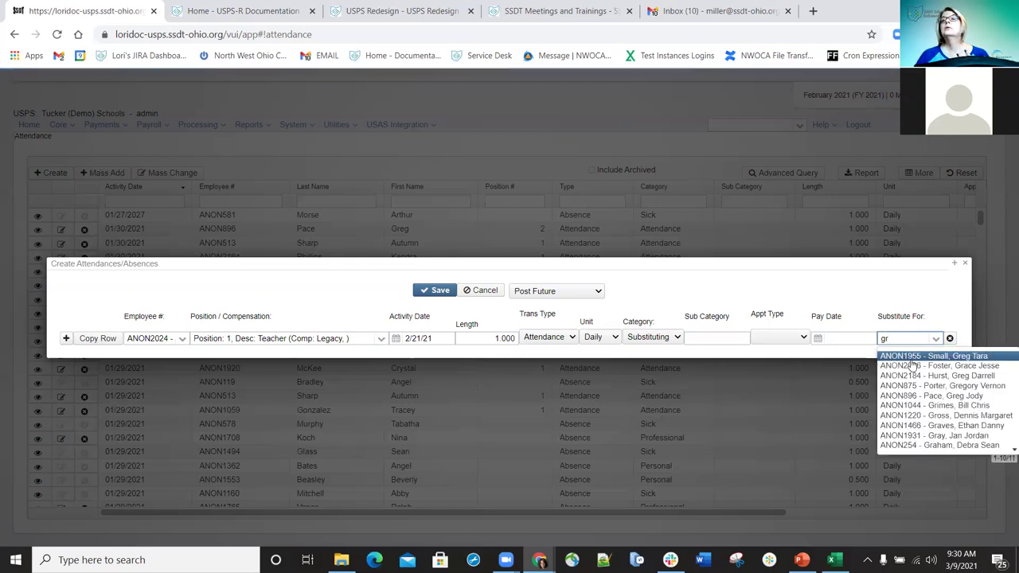
pyautogui.click(914, 405)
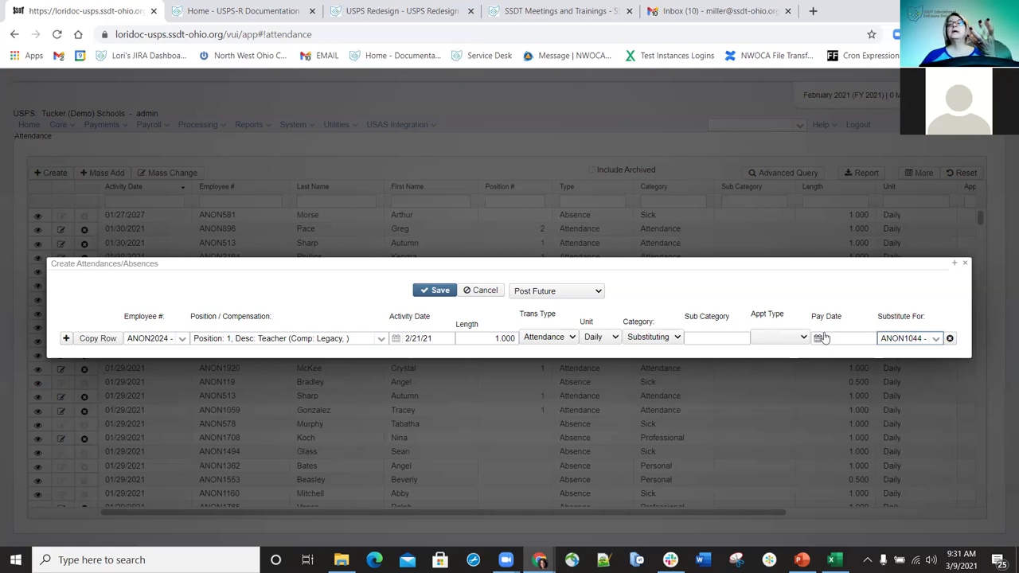
# - Enter CO as the substituting row's Sub Category, fixing the typo
pyautogui.click(713, 338)
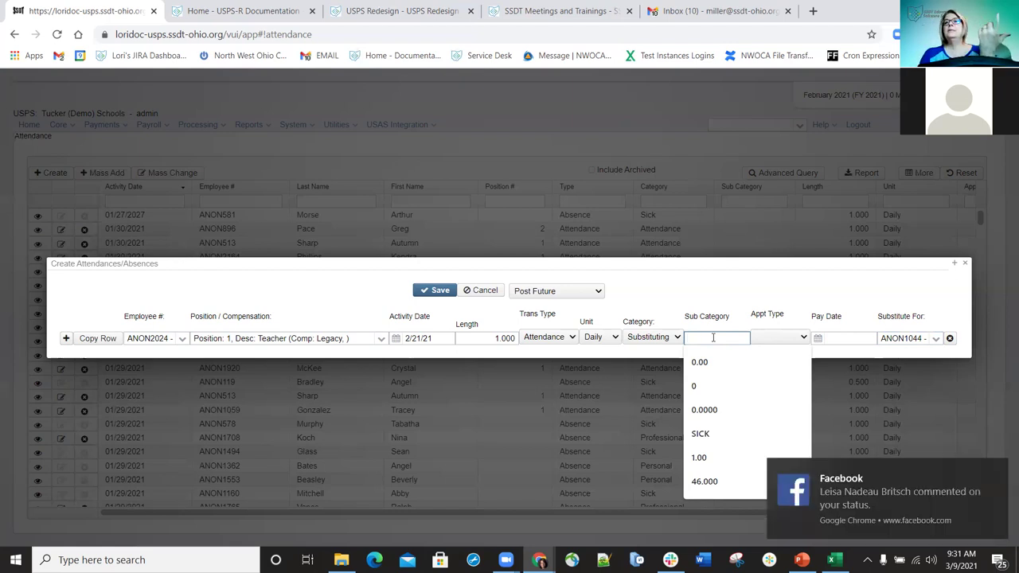
pyautogui.write('Covi')
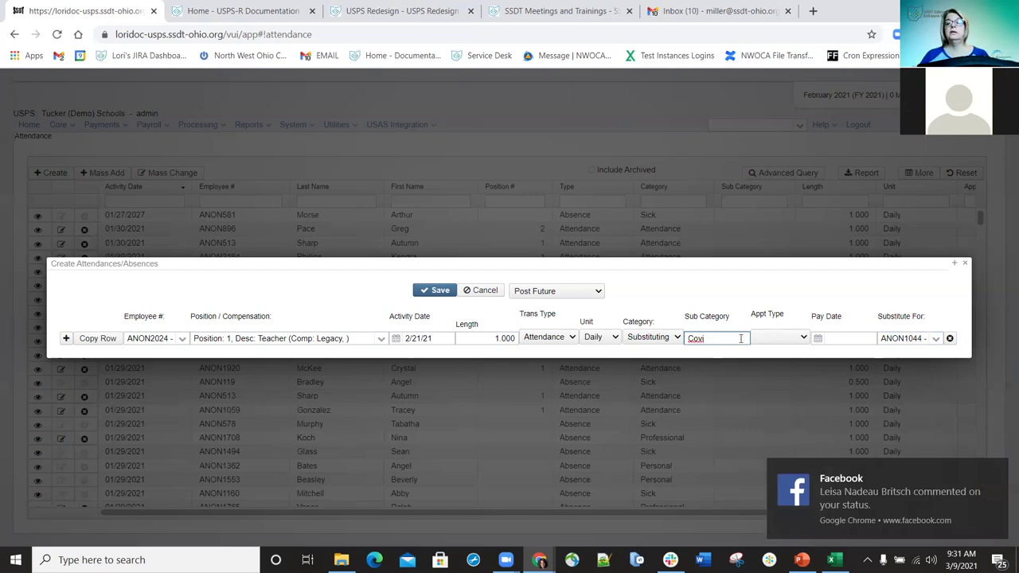
pyautogui.press('BackSpace')
pyautogui.press('BackSpace')
pyautogui.press('BackSpace')
pyautogui.press('BackSpace')
pyautogui.write('CO')
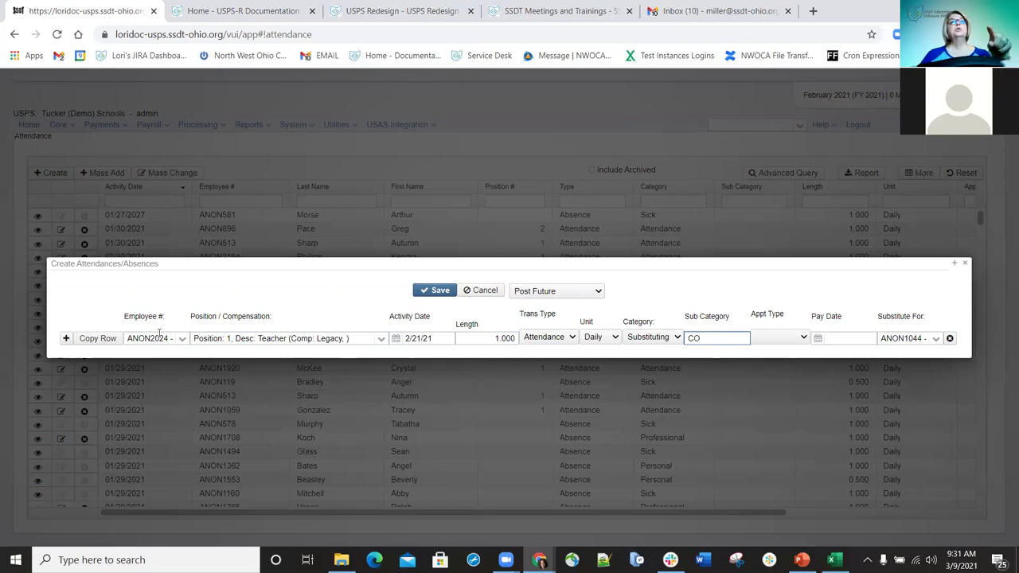
pyautogui.click(105, 341)
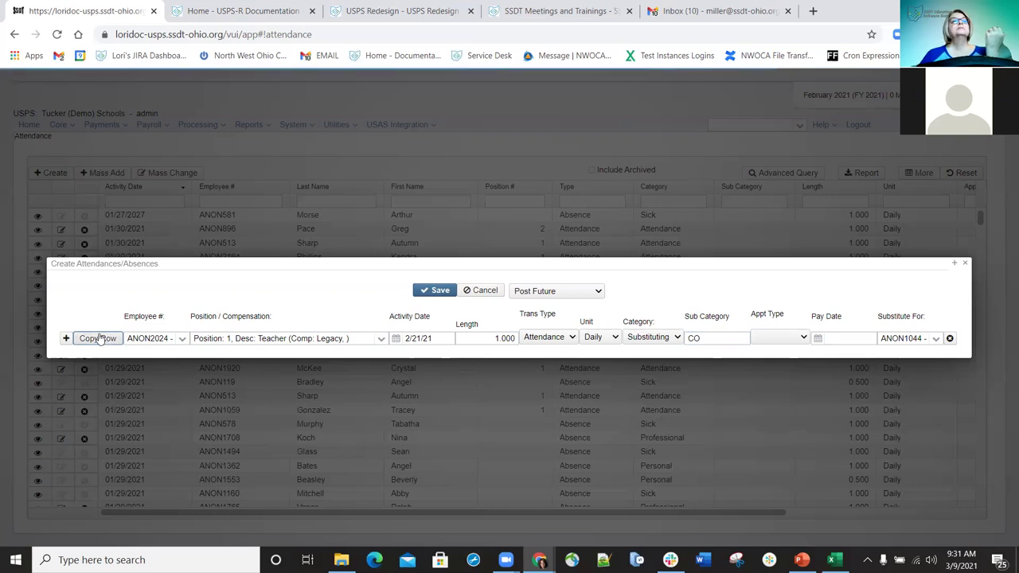
# - Copy the Substituting CO row, date the copy 2/20/21, and remove the extra third row
pyautogui.click(98, 339)
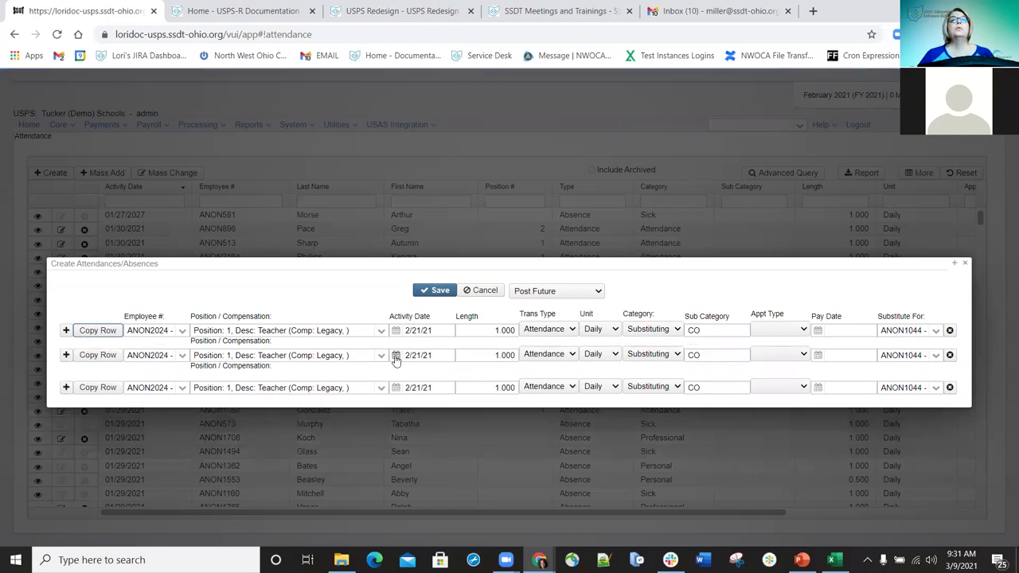
pyautogui.click(395, 356)
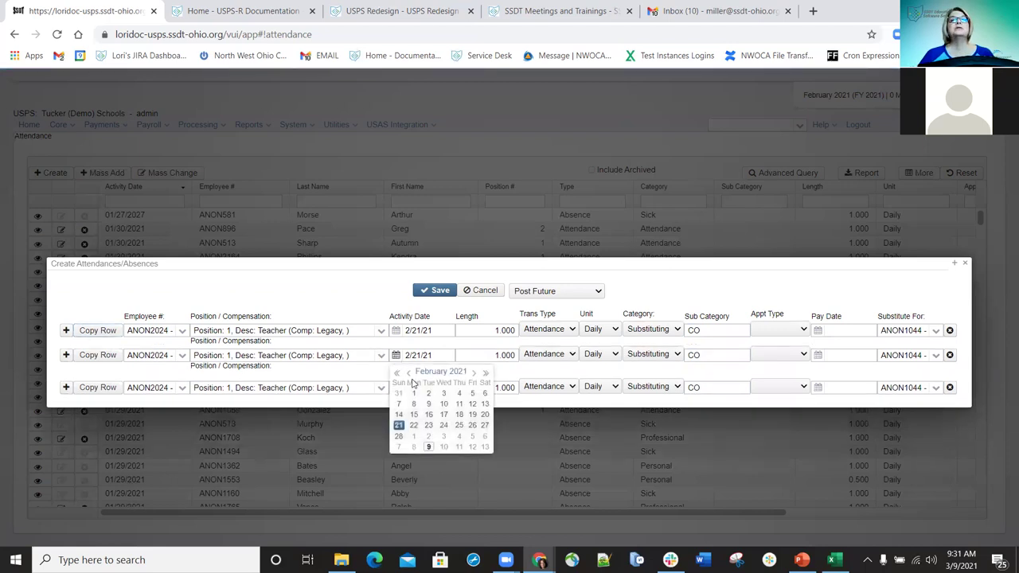
pyautogui.click(484, 413)
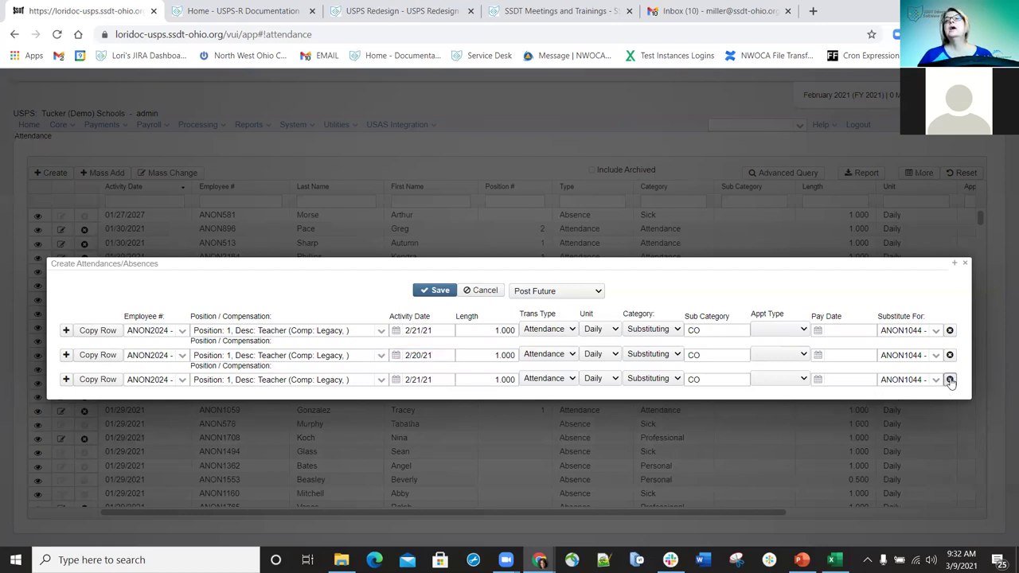
pyautogui.click(950, 379)
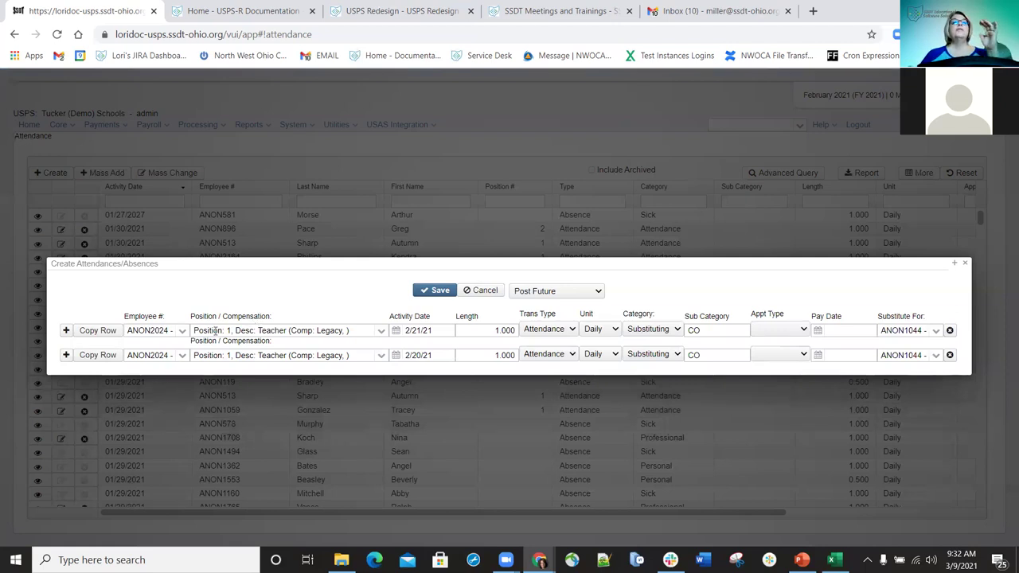
# - Add a new row for the substituted employee, giving Position 1 Aide
pyautogui.click(66, 356)
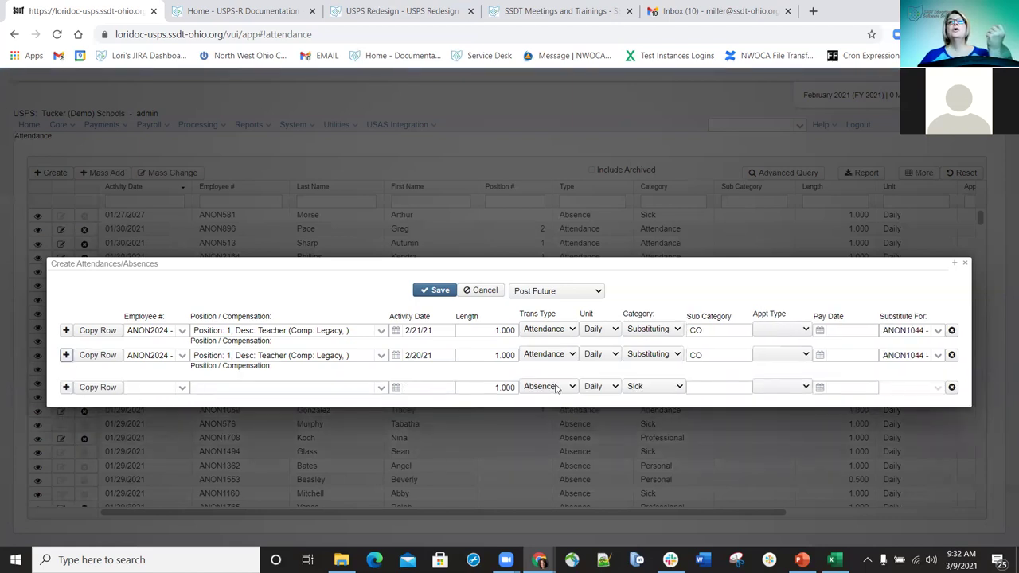
pyautogui.click(149, 387)
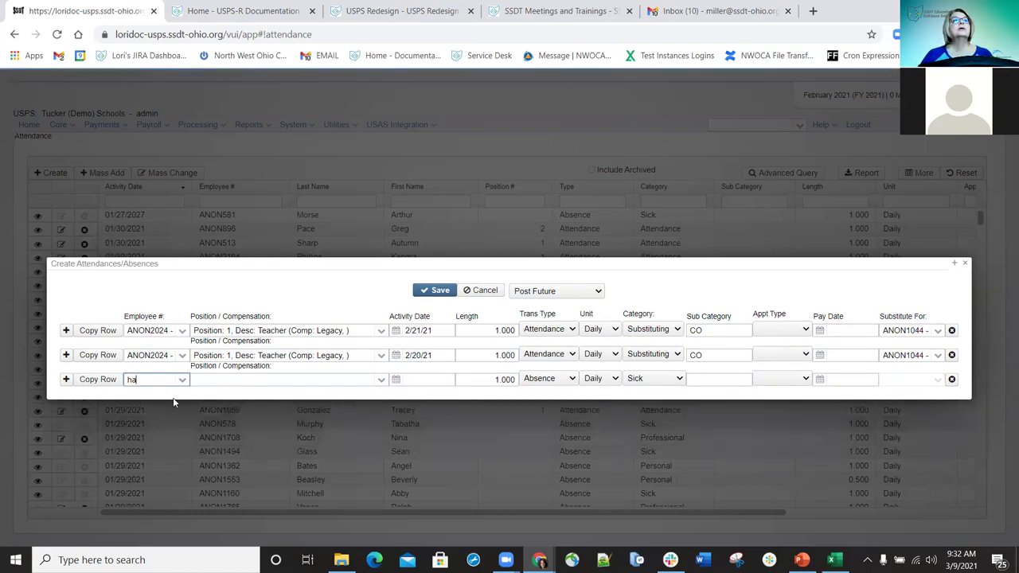
pyautogui.click(182, 380)
pyautogui.click(175, 379)
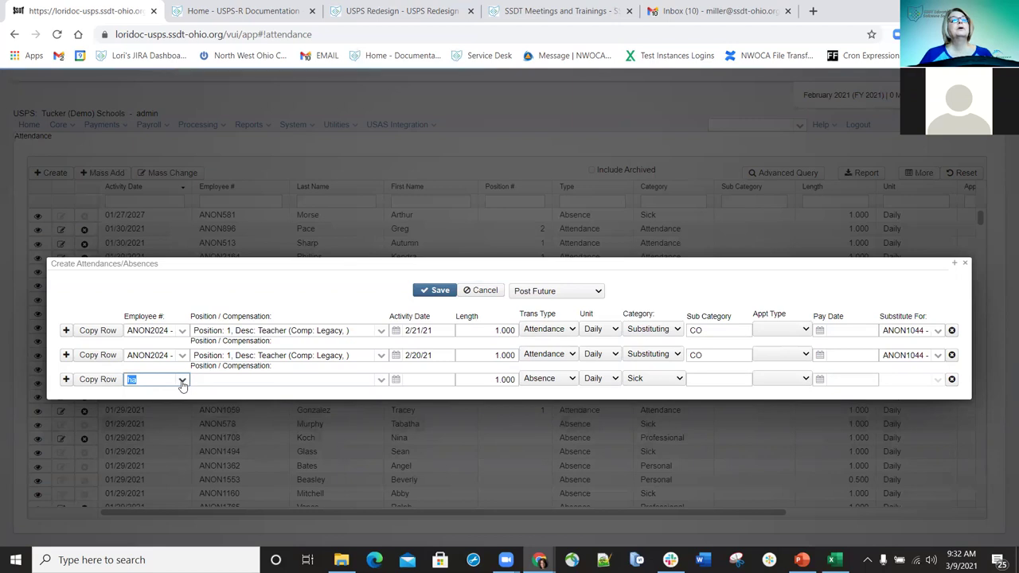
pyautogui.click(184, 383)
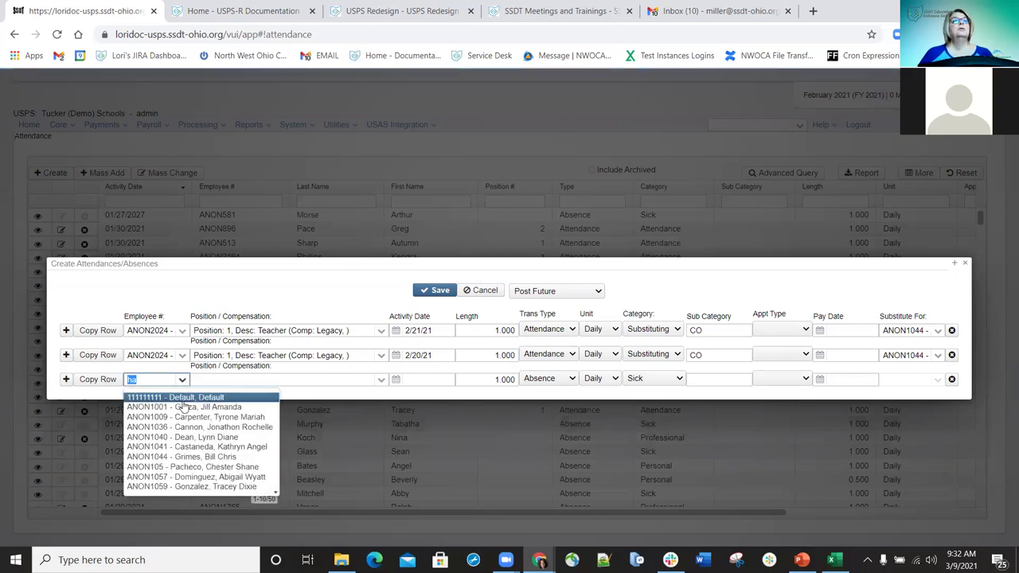
pyautogui.click(181, 457)
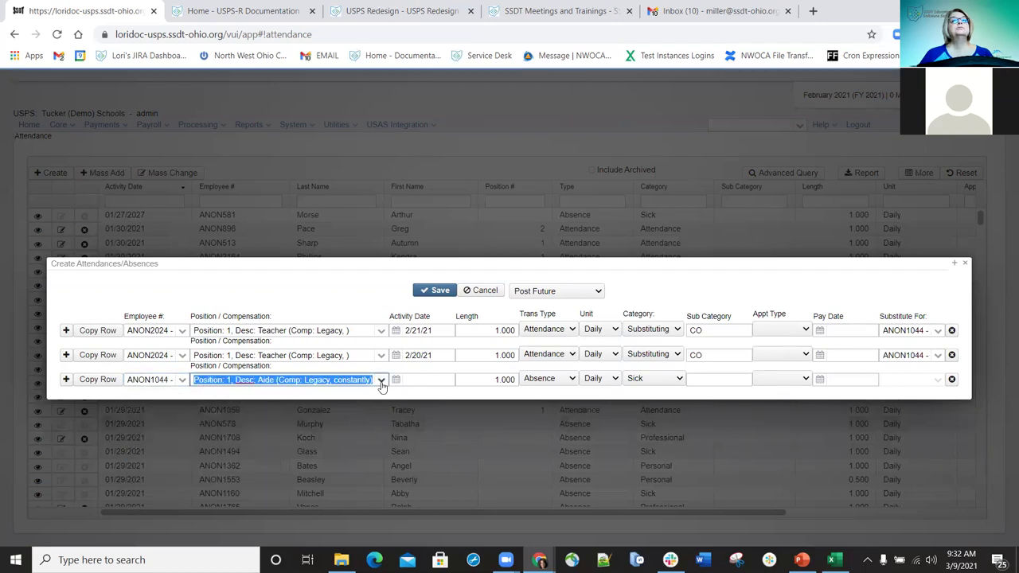
# - Set the new row's date to 2/21/21 with Trans Type and Category Attendance
pyautogui.click(433, 381)
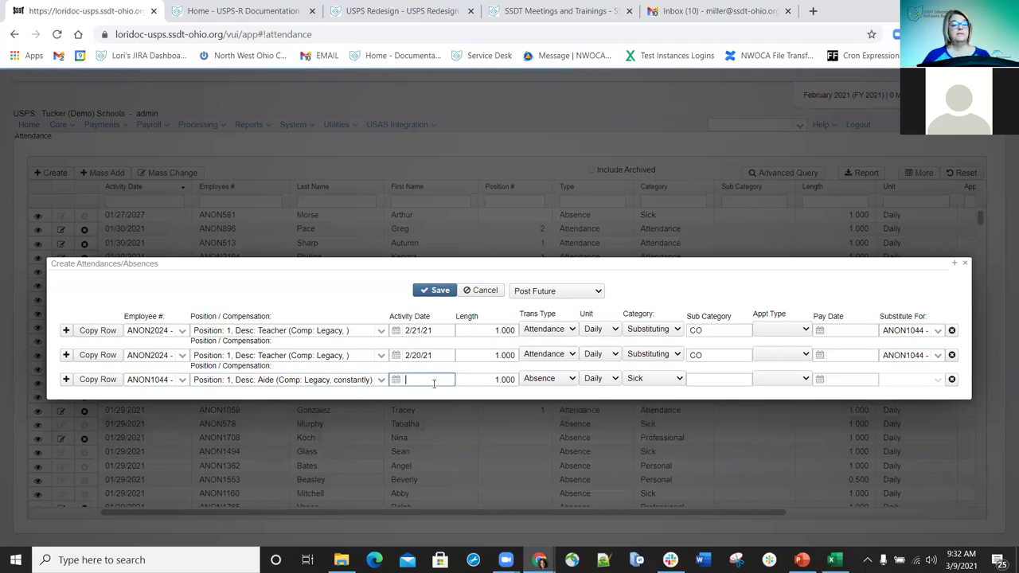
pyautogui.write('2/21/21')
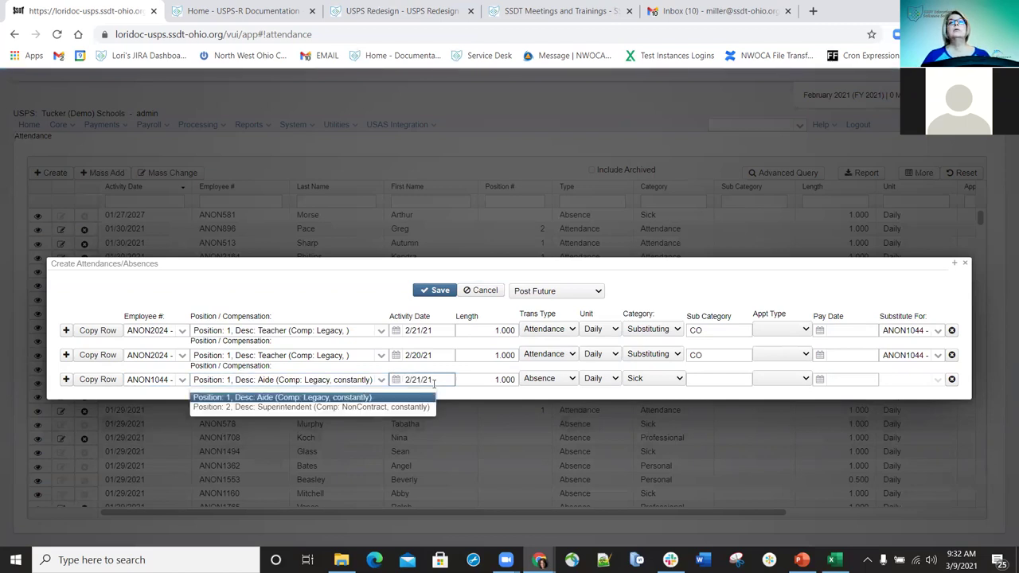
pyautogui.click(579, 379)
pyautogui.click(562, 390)
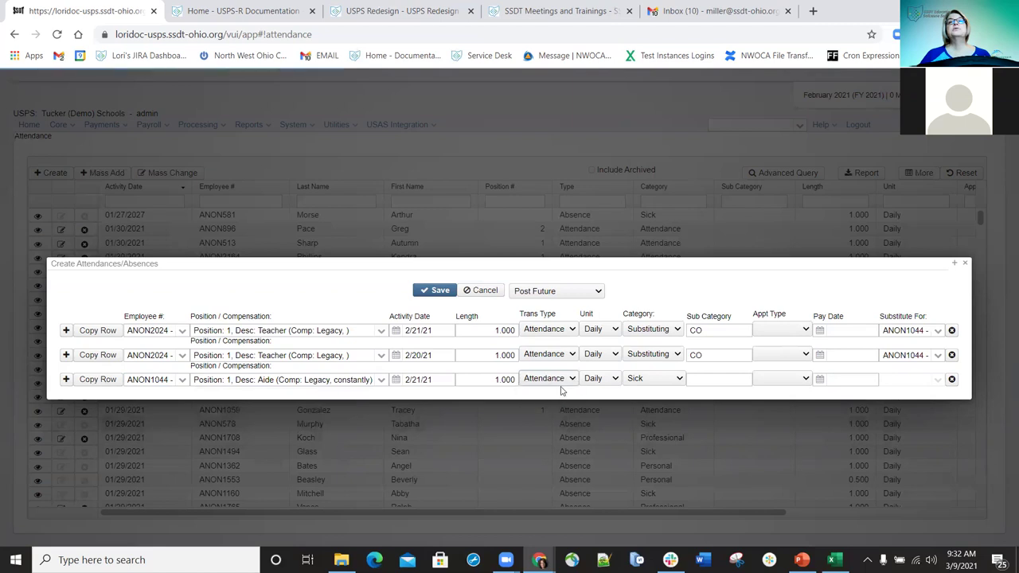
pyautogui.click(677, 379)
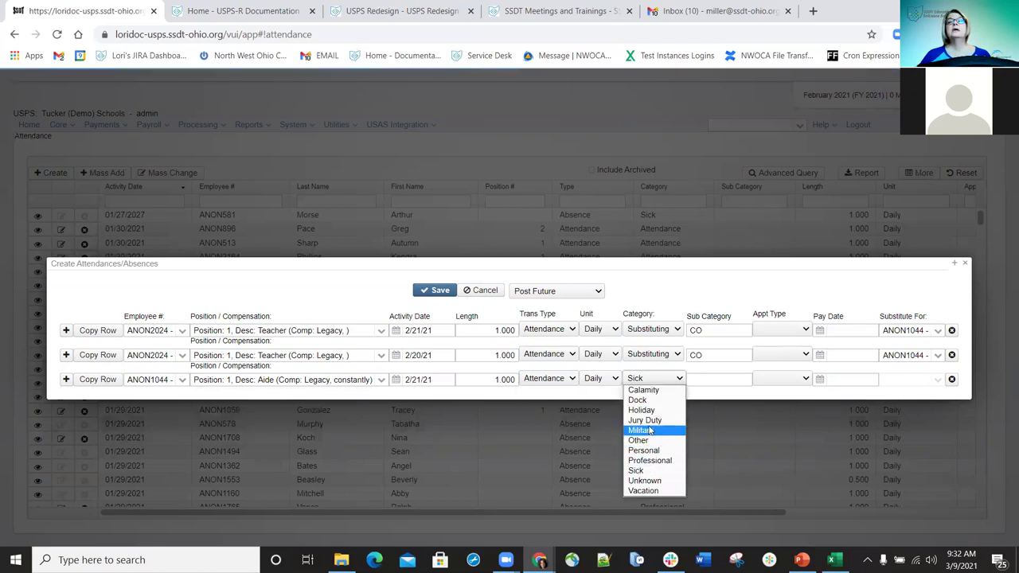
pyautogui.click(643, 419)
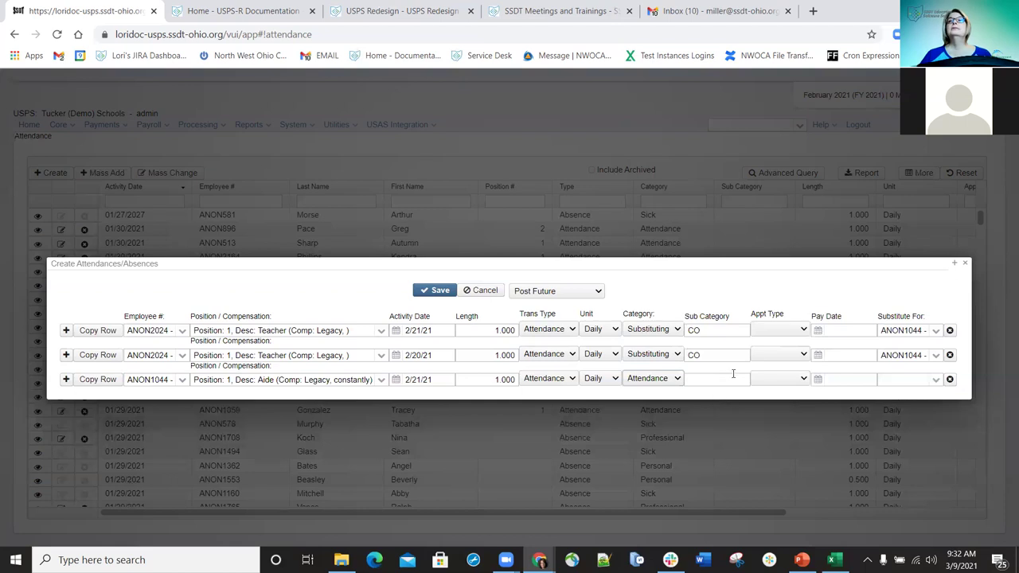
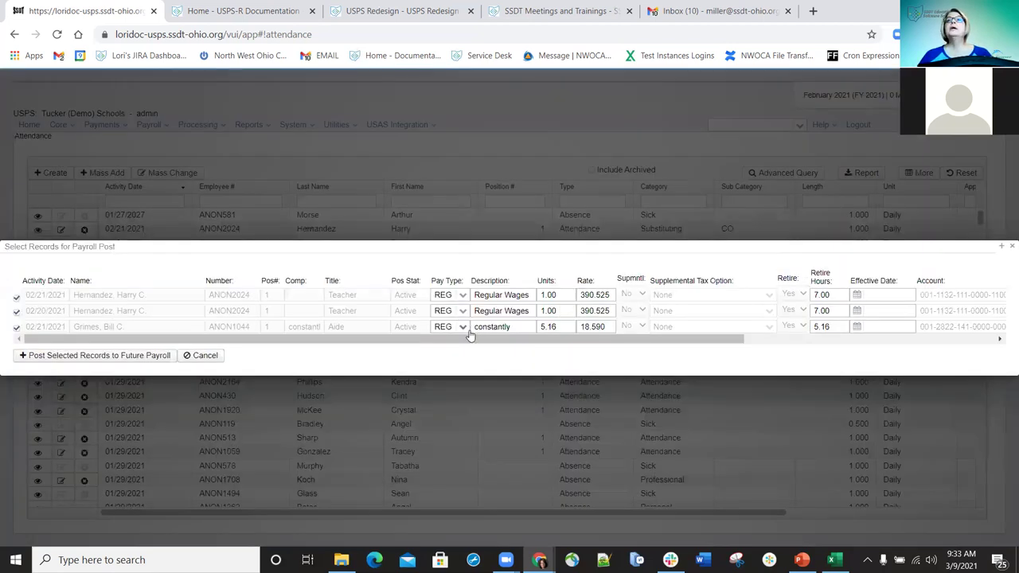
# - Set the first record to pay type MIS, description 'MIS Wages', 3 units at rate 400
pyautogui.click(464, 296)
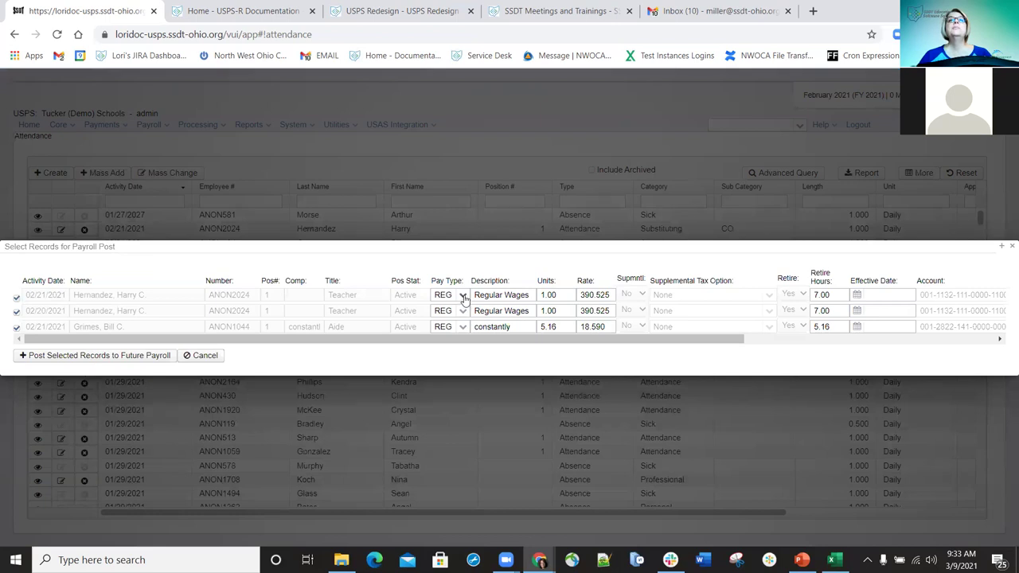
pyautogui.write('MIS')
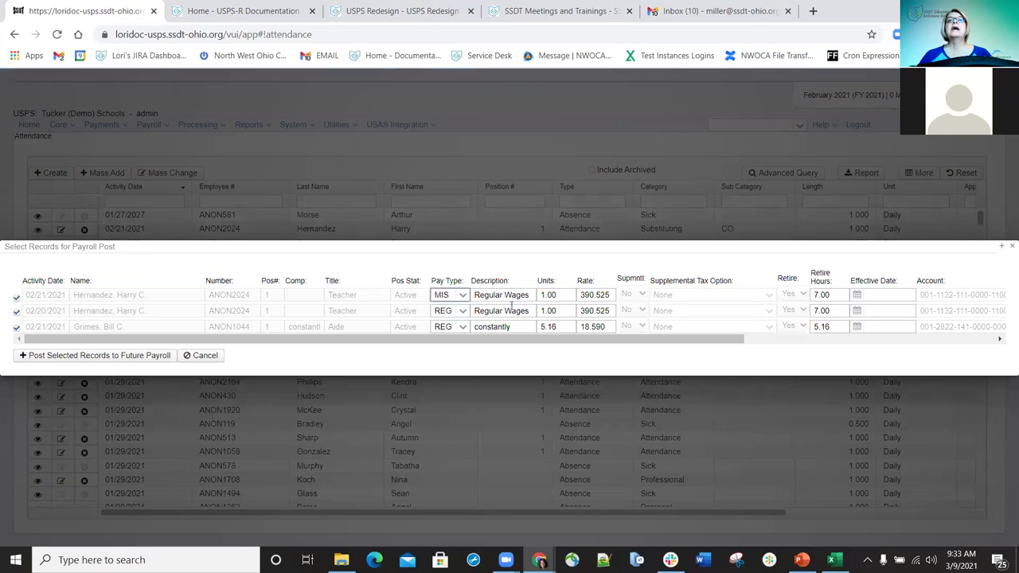
pyautogui.click(527, 295)
pyautogui.click(527, 294)
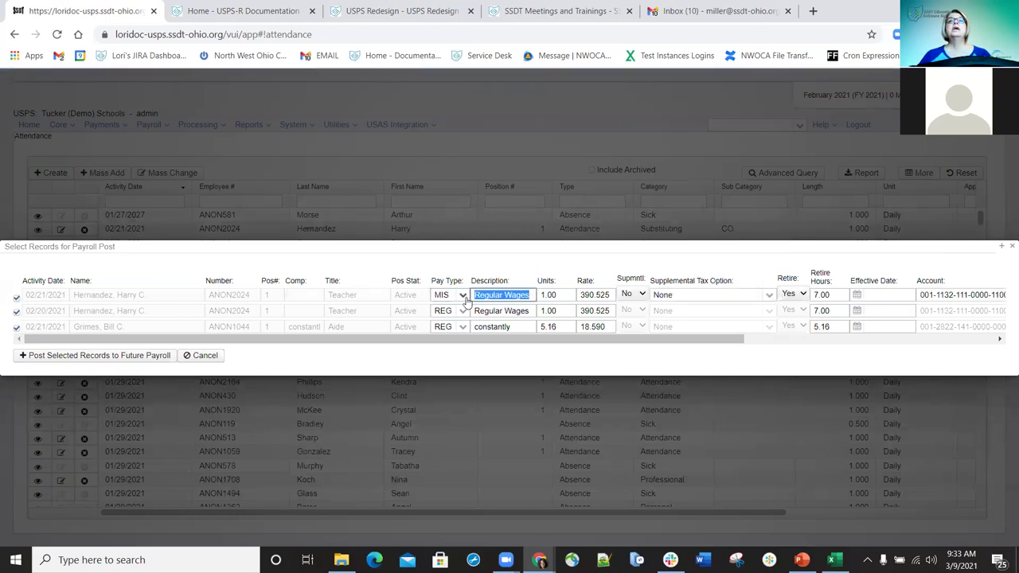
pyautogui.write('MIS Wag')
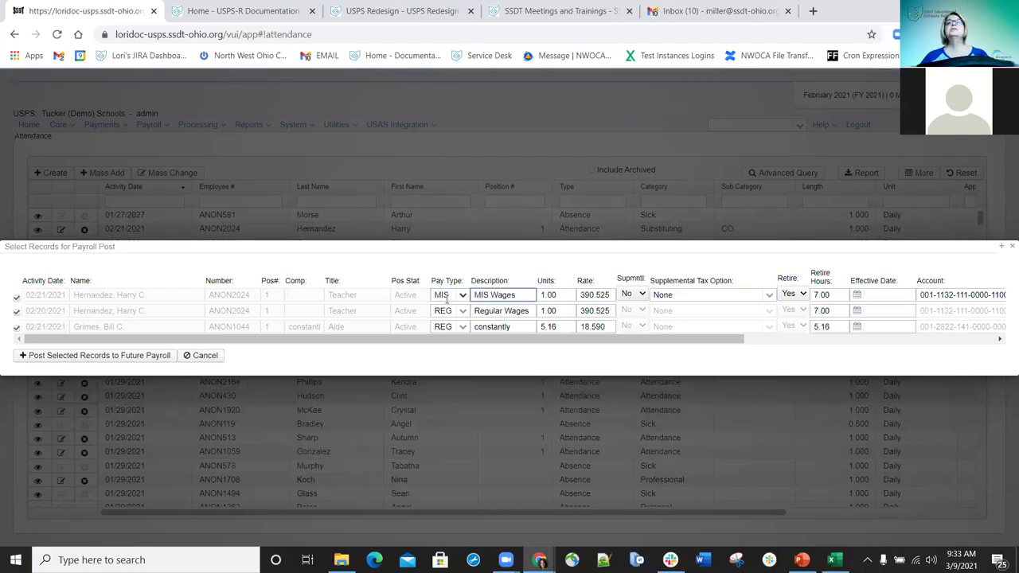
pyautogui.click(546, 295)
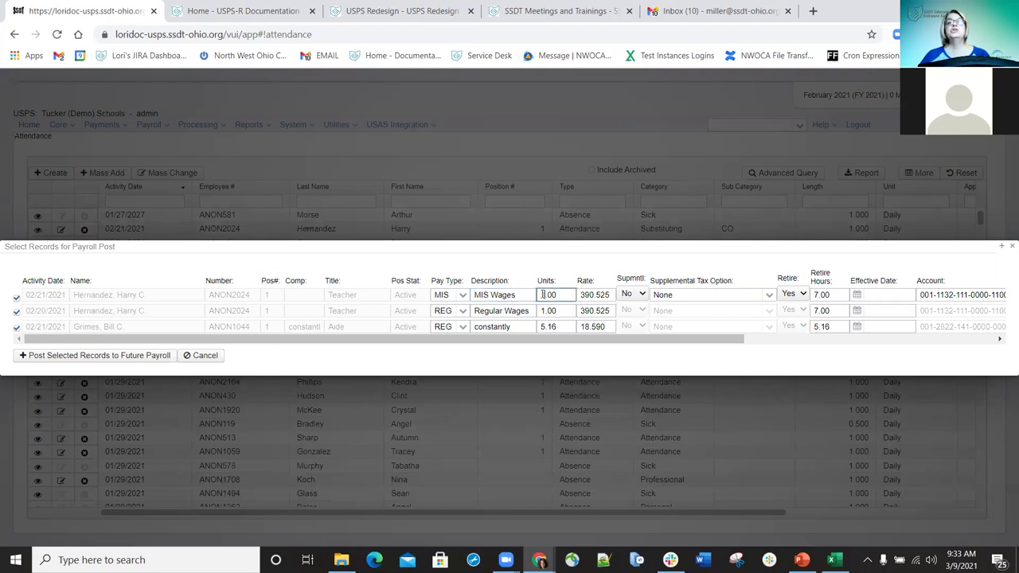
pyautogui.write('3')
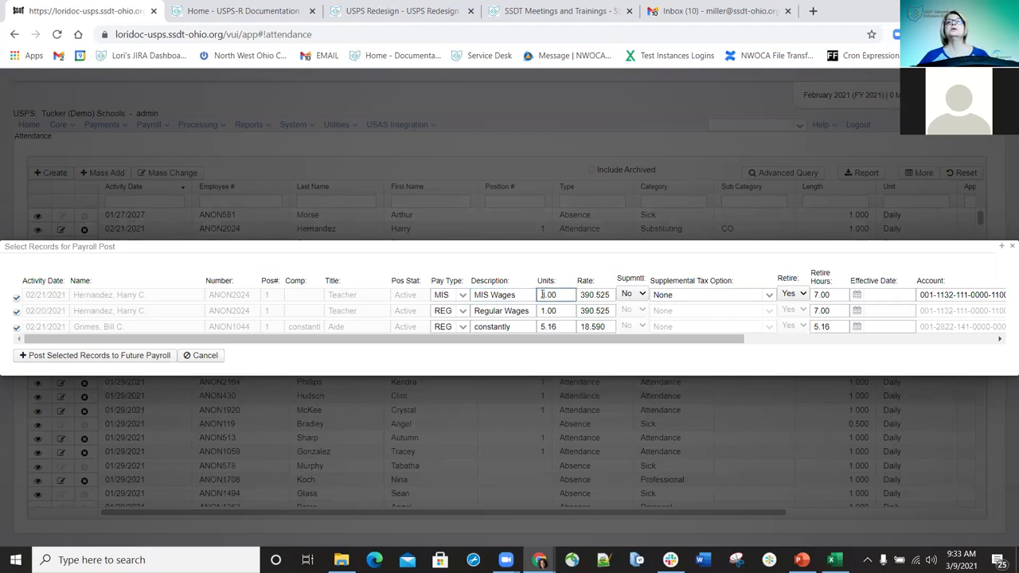
pyautogui.doubleClick(611, 295)
pyautogui.write('400')
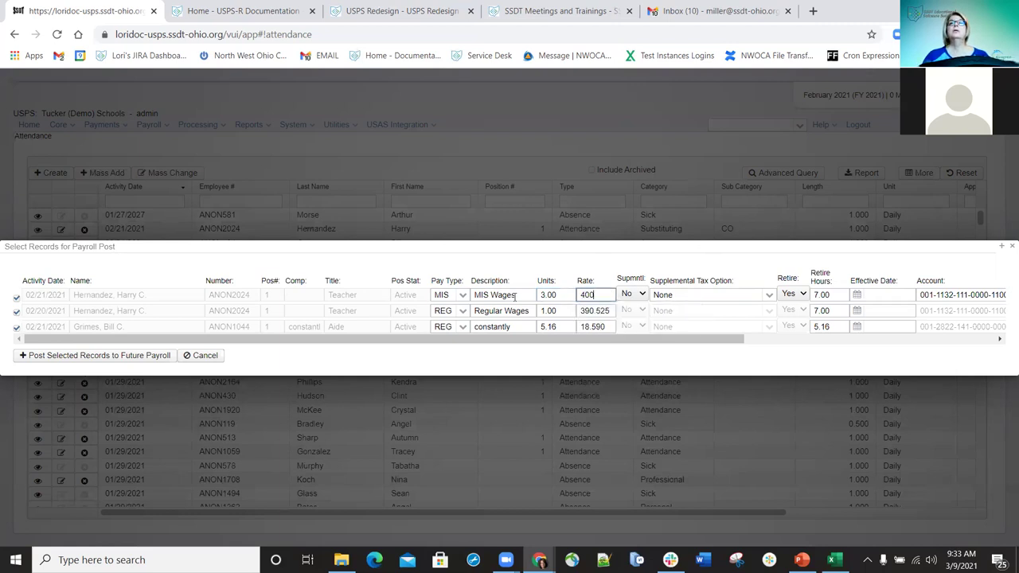
# - Leave the first record's supplemental at No and retirement at Yes
pyautogui.click(641, 295)
pyautogui.click(633, 307)
pyautogui.click(633, 294)
pyautogui.click(628, 315)
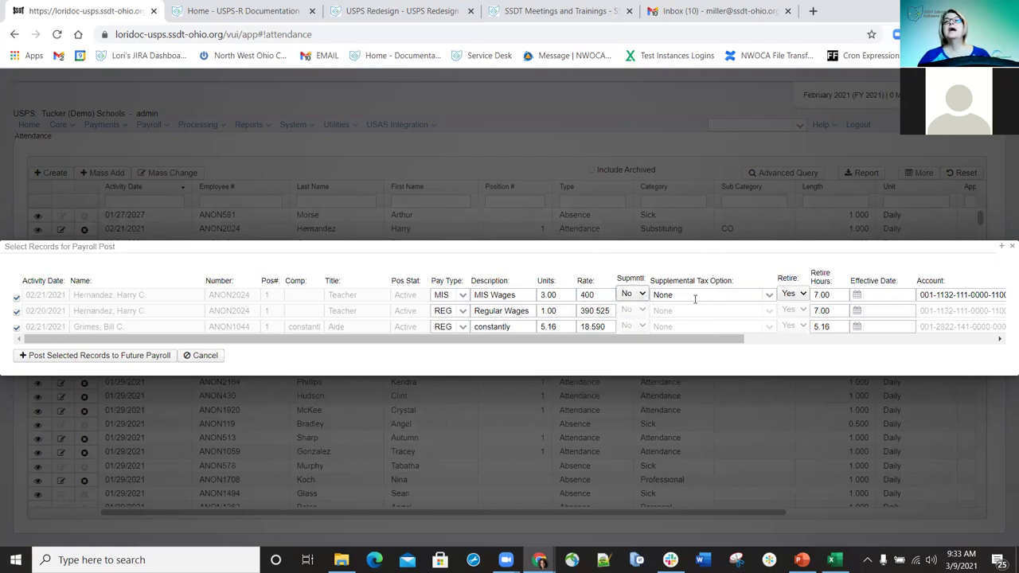
pyautogui.moveTo(672, 344); pyautogui.dragTo(745, 335)
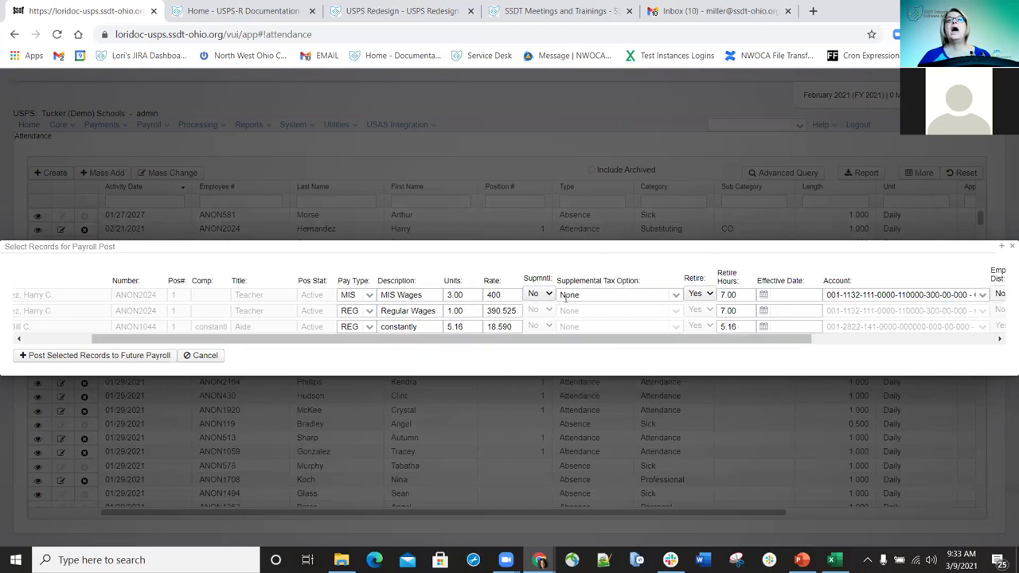
pyautogui.click(709, 295)
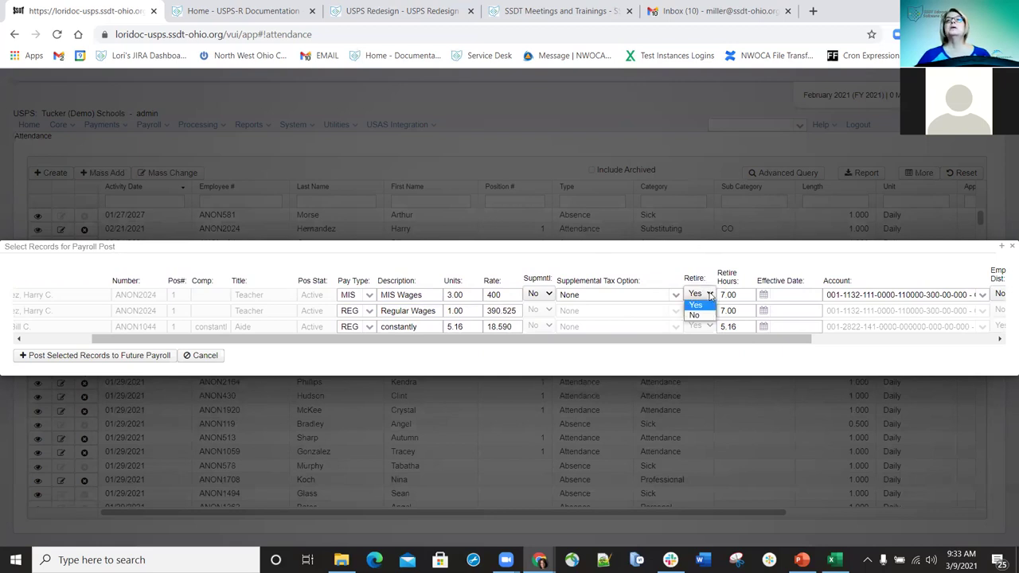
pyautogui.click(696, 304)
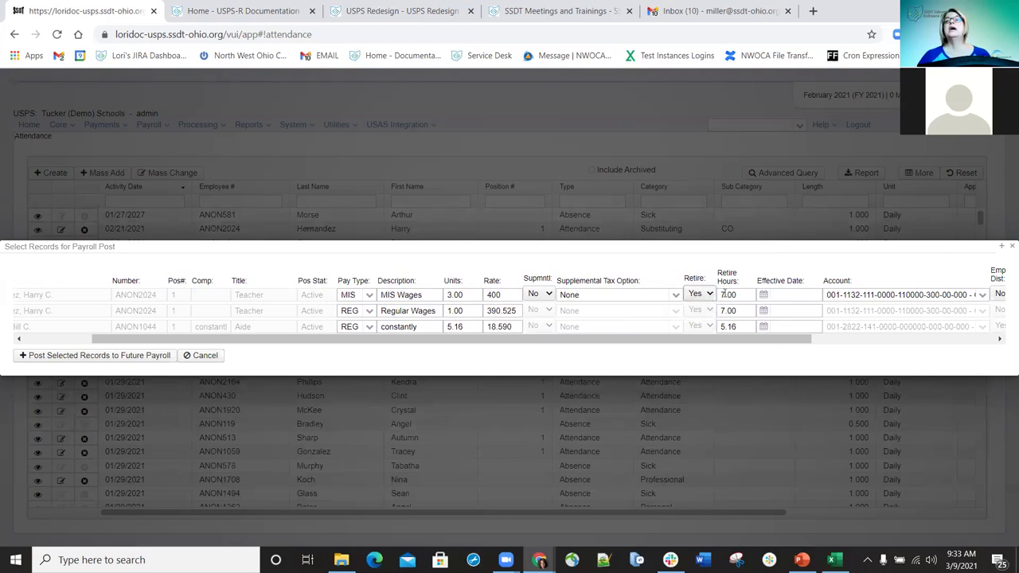
pyautogui.press('Tab')
pyautogui.click(795, 295)
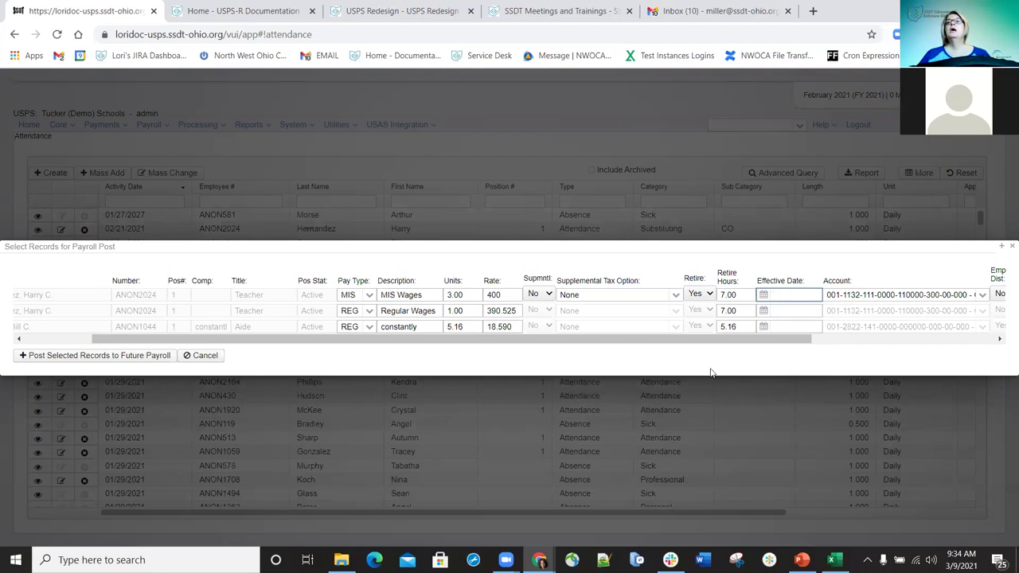
# - Charge MIS Wages to the regular instruction supplemental account, with employer distribution Yes
pyautogui.moveTo(670, 343); pyautogui.dragTo(962, 340)
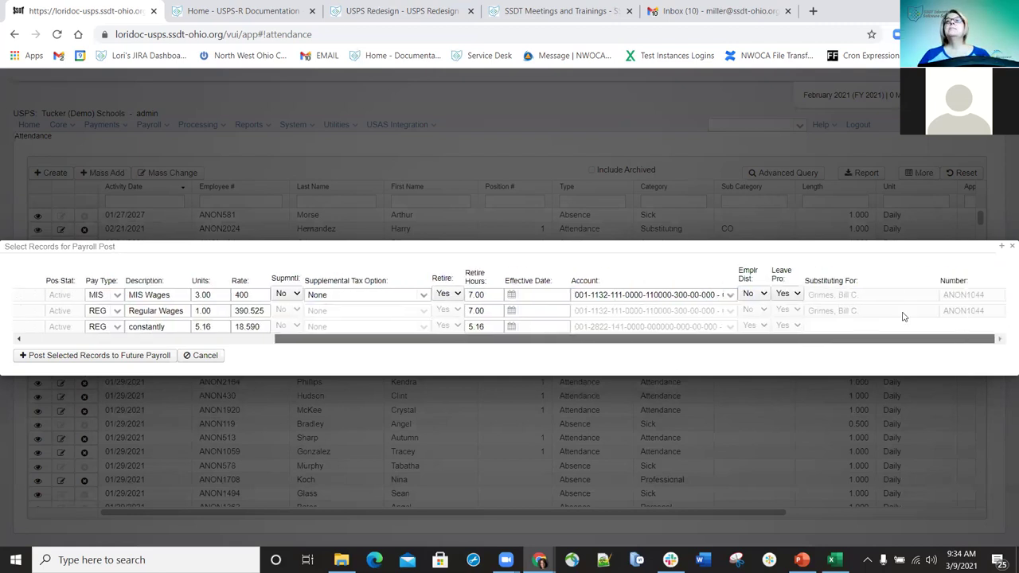
pyautogui.click(728, 295)
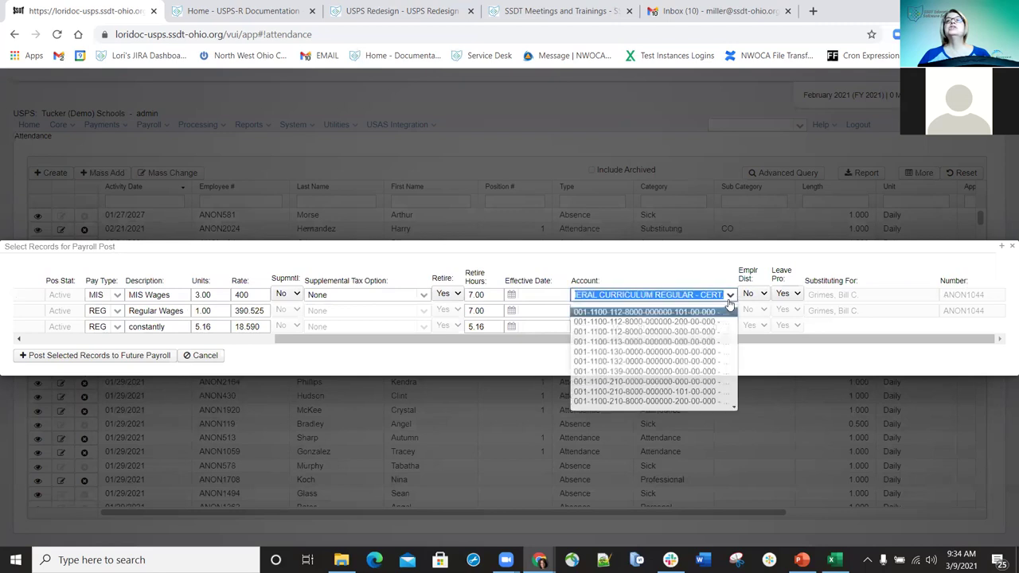
pyautogui.click(639, 345)
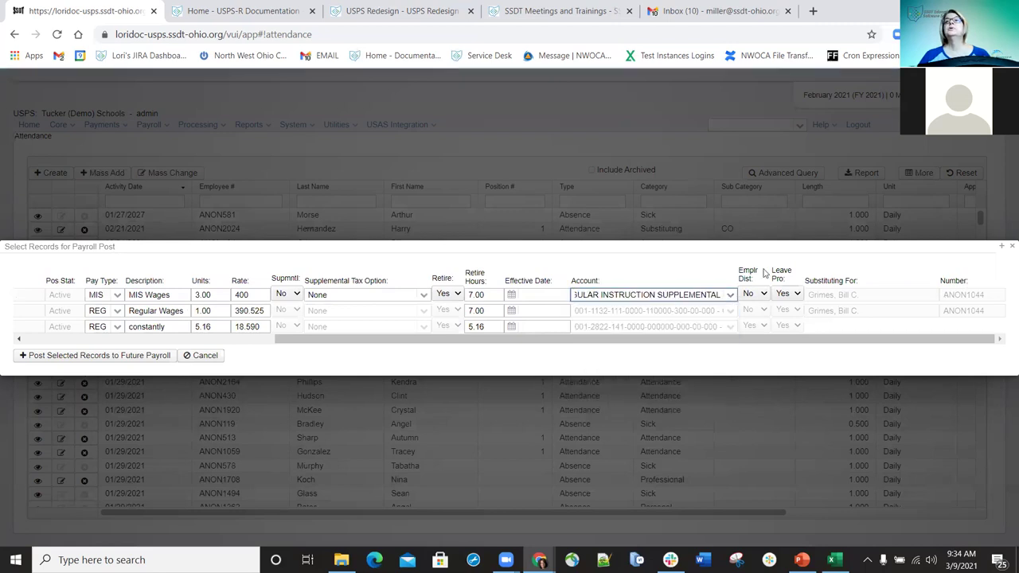
pyautogui.click(765, 297)
pyautogui.click(753, 308)
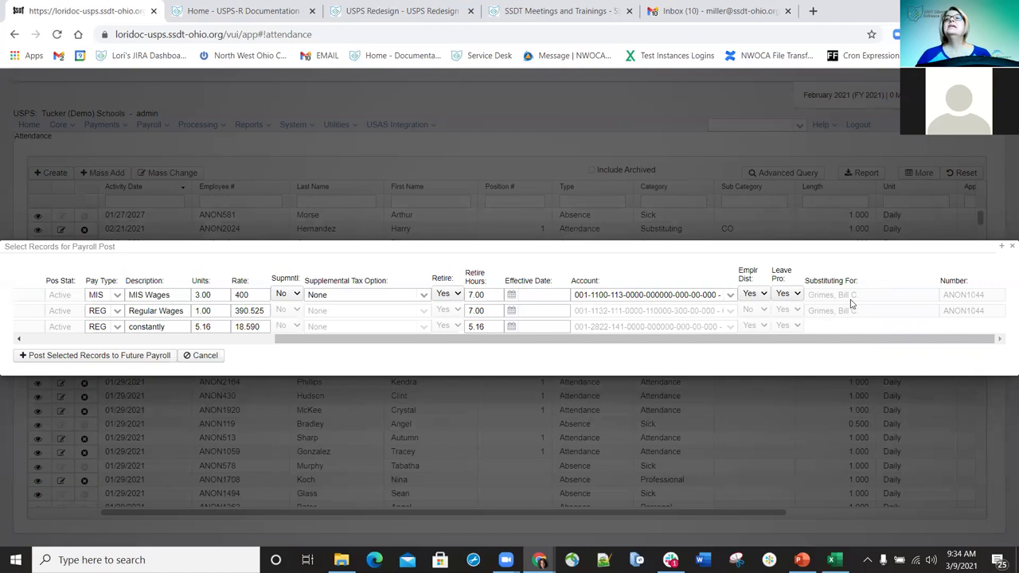
pyautogui.moveTo(846, 341); pyautogui.dragTo(828, 341)
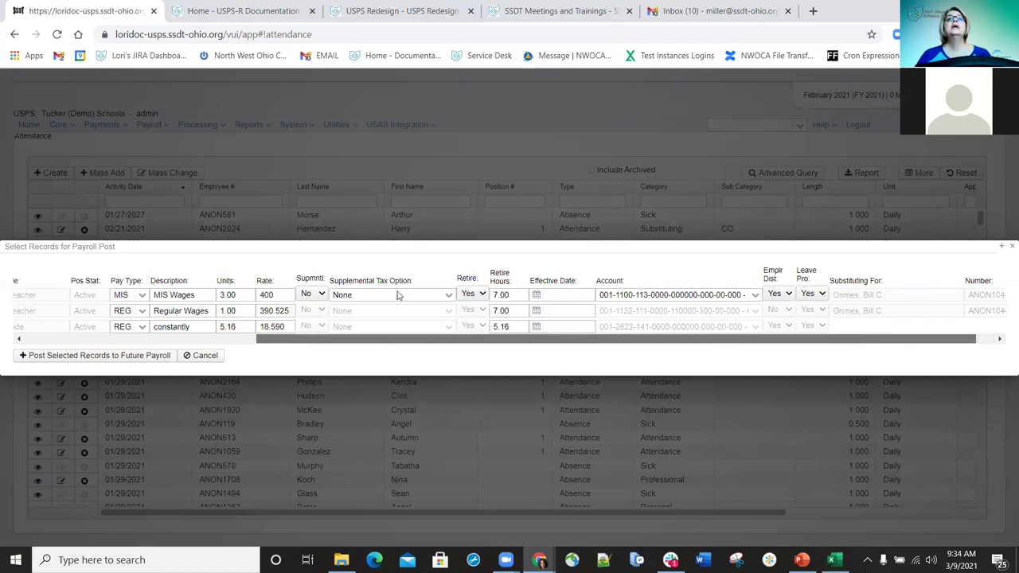
pyautogui.hscroll(-5, 479, 310)
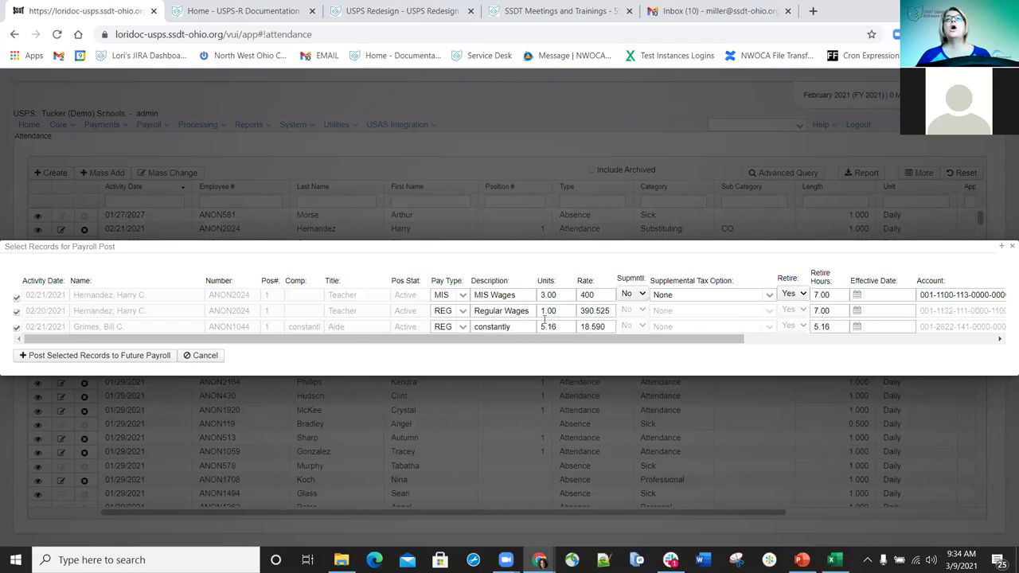
pyautogui.click(463, 312)
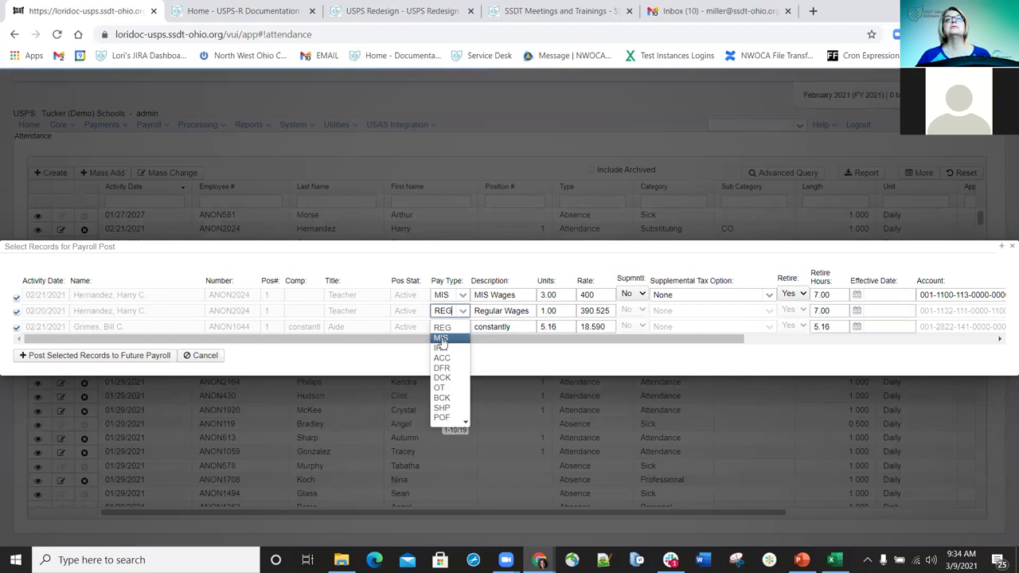
pyautogui.click(445, 339)
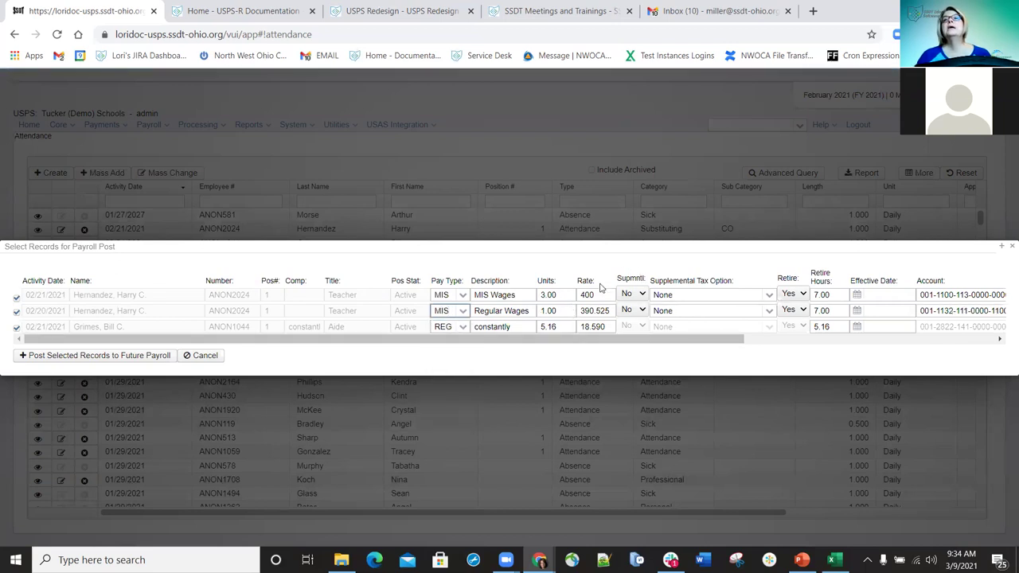
pyautogui.click(462, 315)
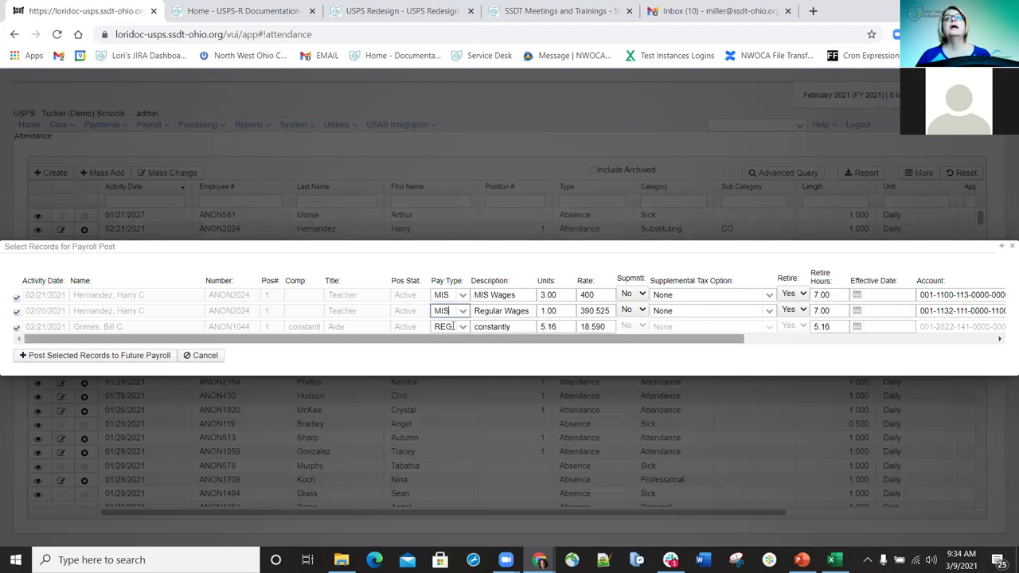
pyautogui.click(452, 328)
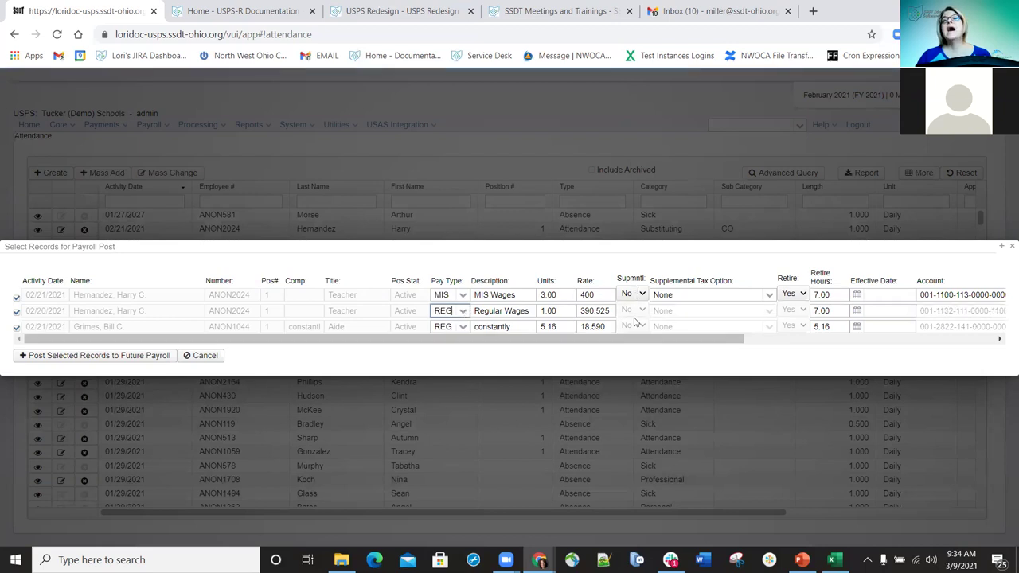
pyautogui.moveTo(636, 341); pyautogui.dragTo(736, 339)
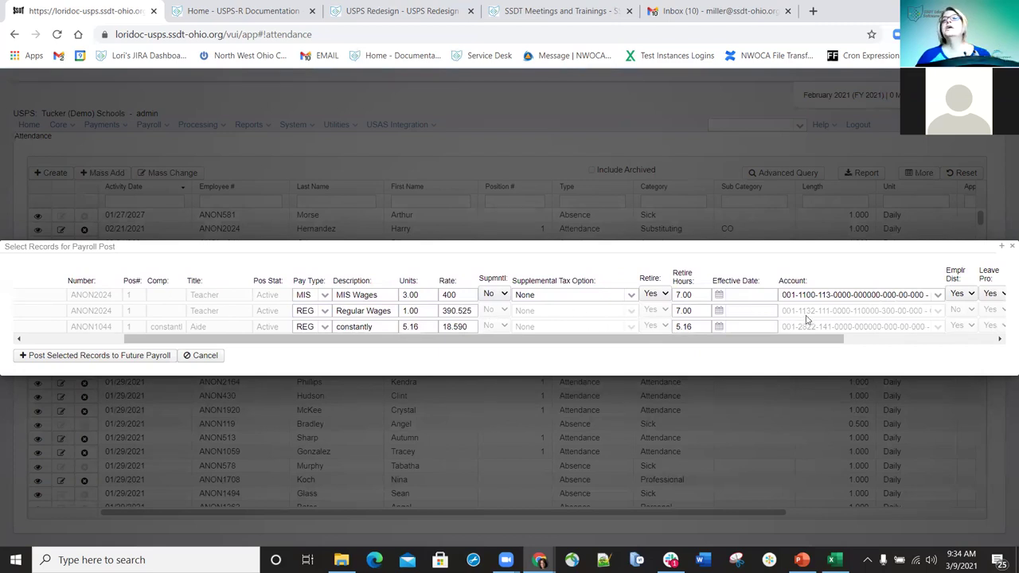
pyautogui.click(941, 337)
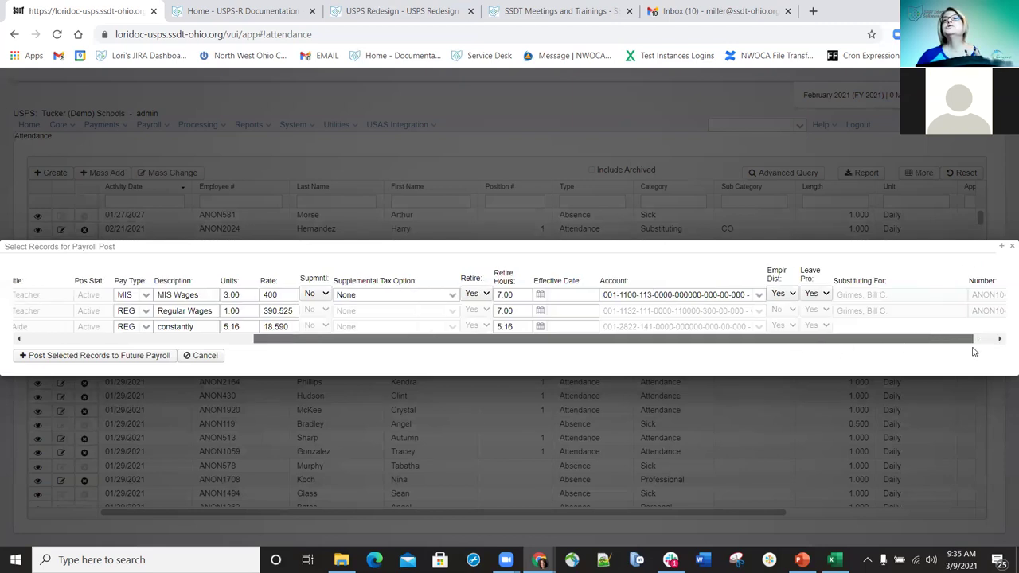
pyautogui.moveTo(995, 342); pyautogui.dragTo(660, 357)
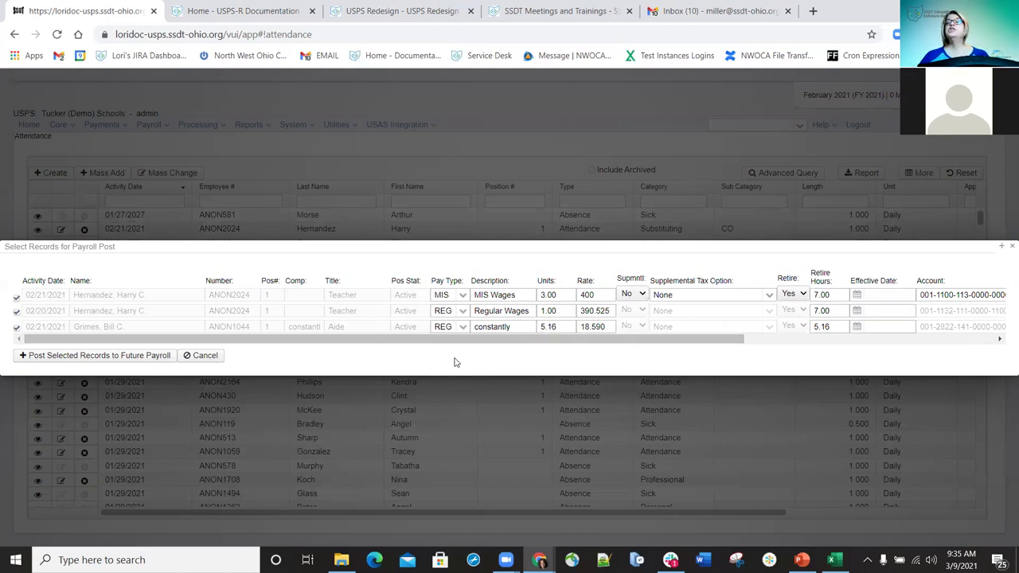
# - Post the three selected records to future payroll and dismiss the confirmation
pyautogui.click(83, 359)
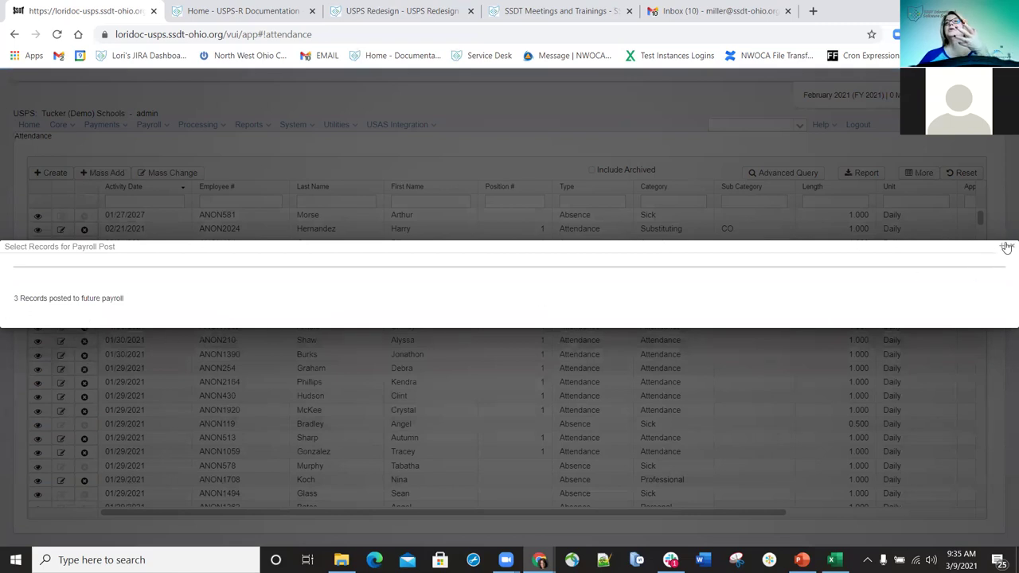
pyautogui.click(166, 127)
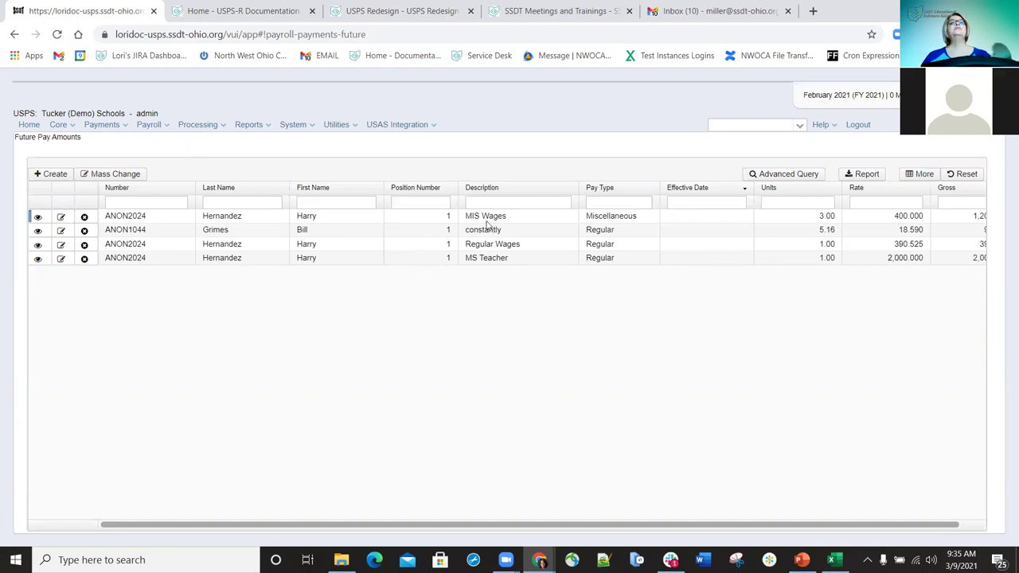
# - Go to the Attendance records list from the Core menu
pyautogui.click(73, 125)
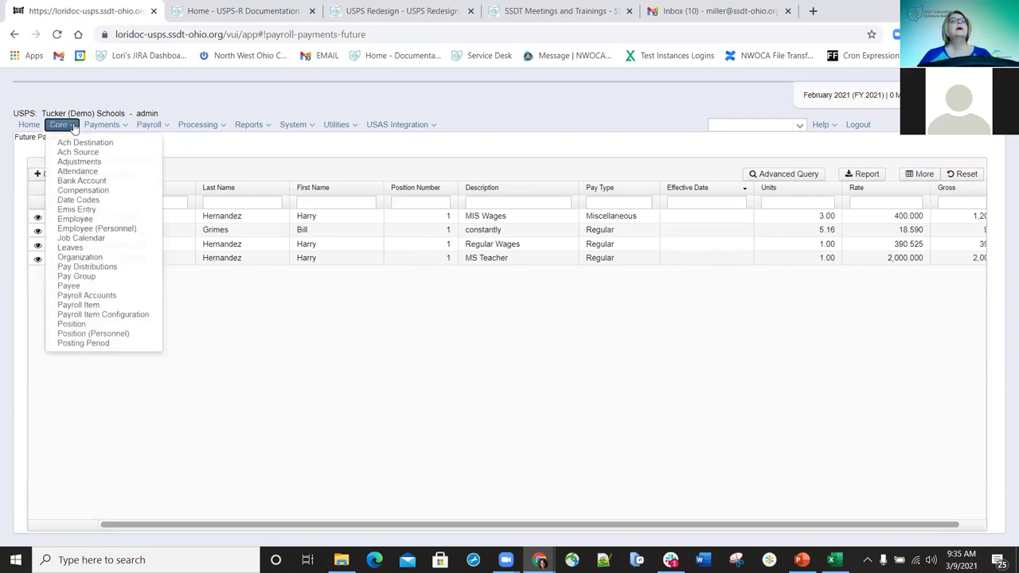
pyautogui.click(75, 172)
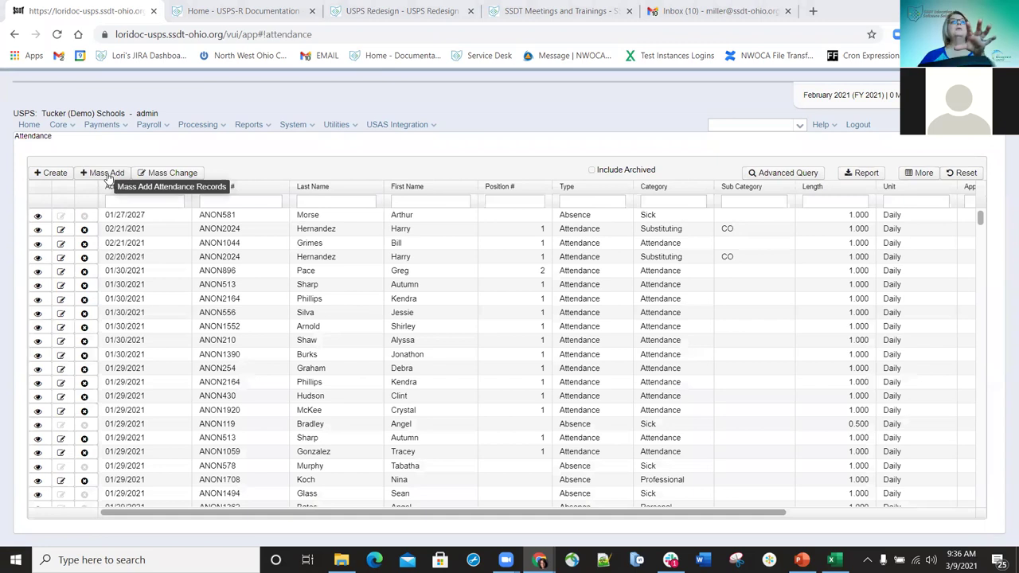
# - Start an attendance Mass Add in Post Future mode for the employee, checking their position
pyautogui.click(108, 173)
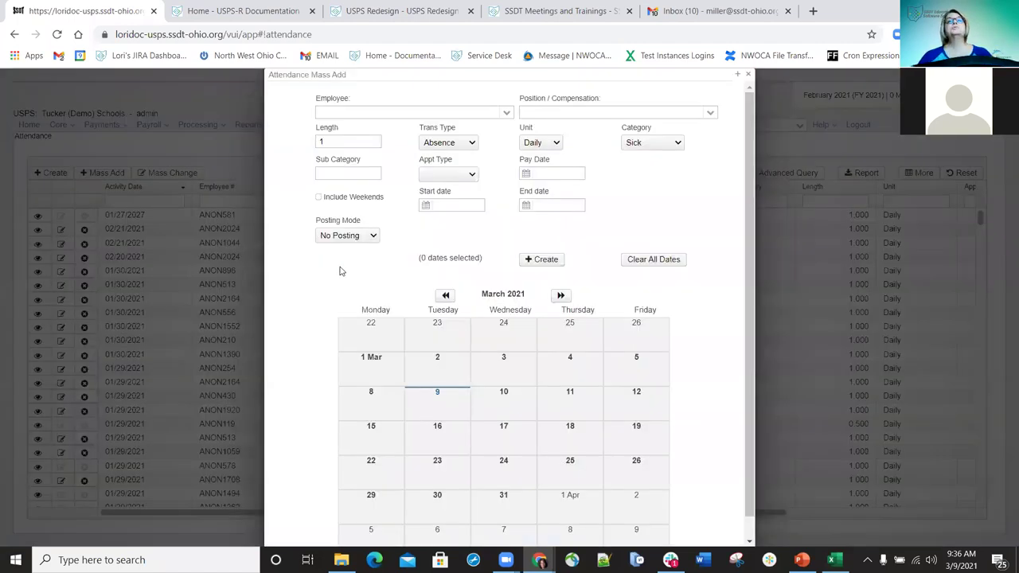
pyautogui.click(413, 245)
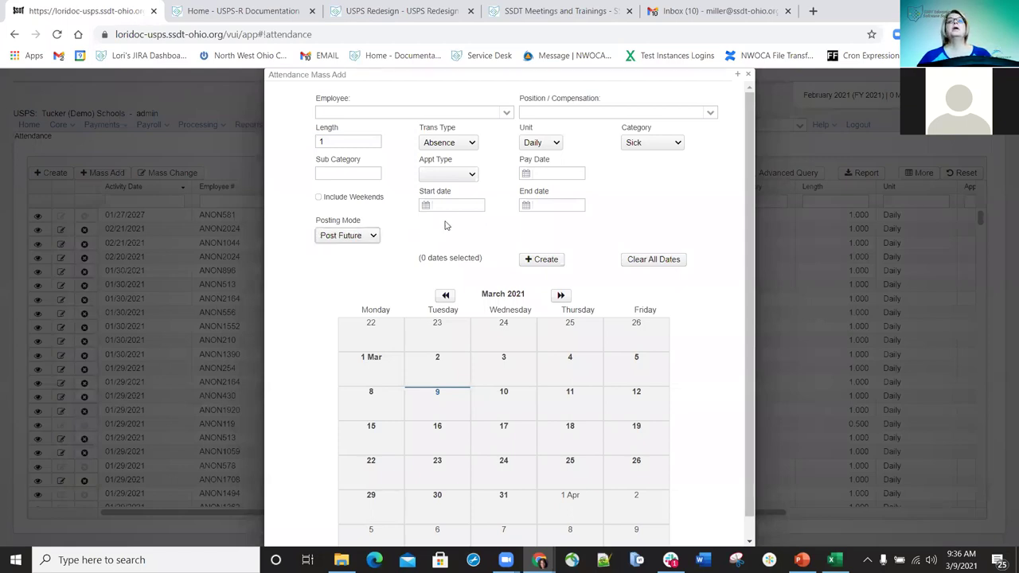
pyautogui.click(416, 111)
pyautogui.write('hernan')
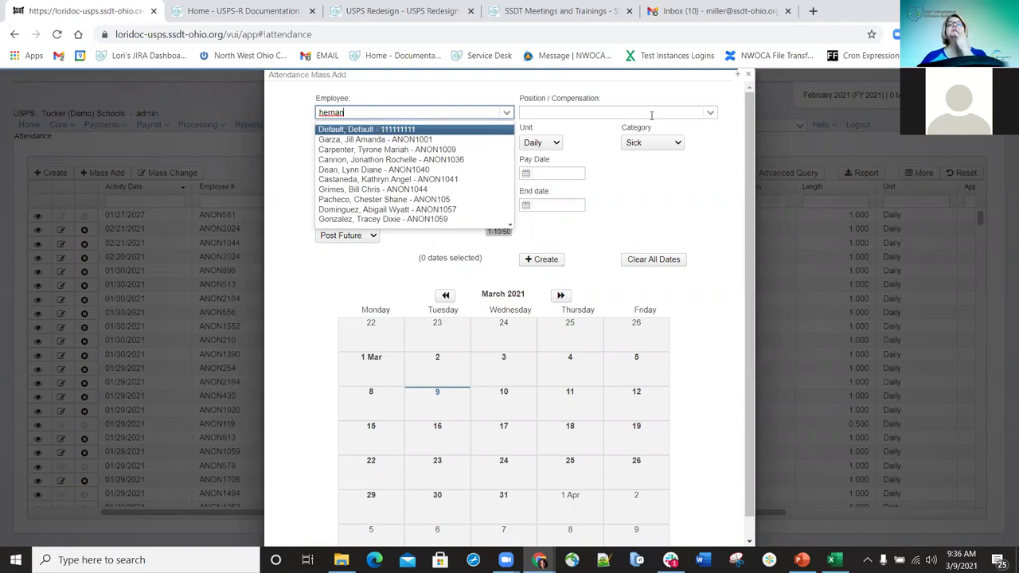
pyautogui.press('Return')
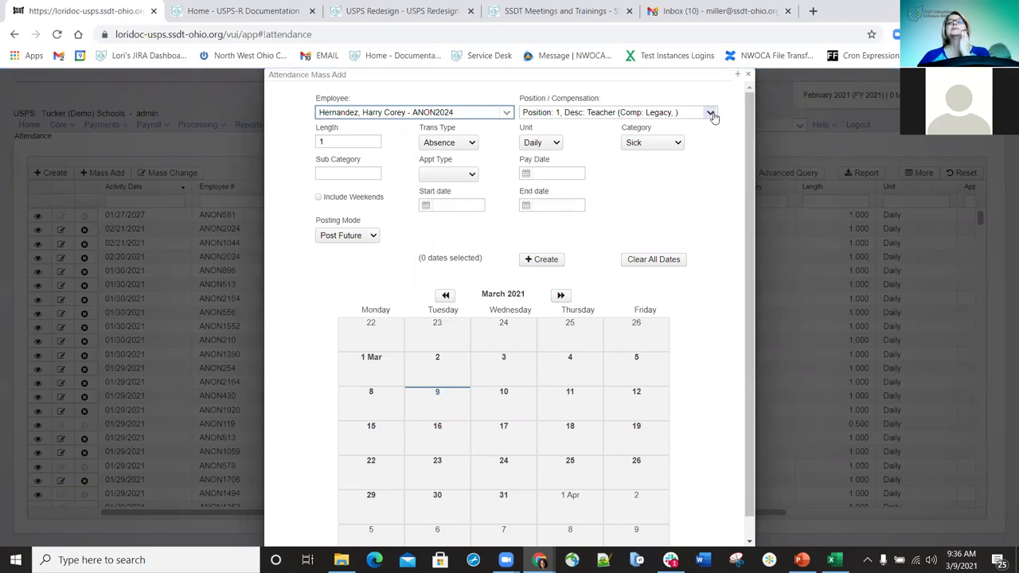
pyautogui.click(711, 114)
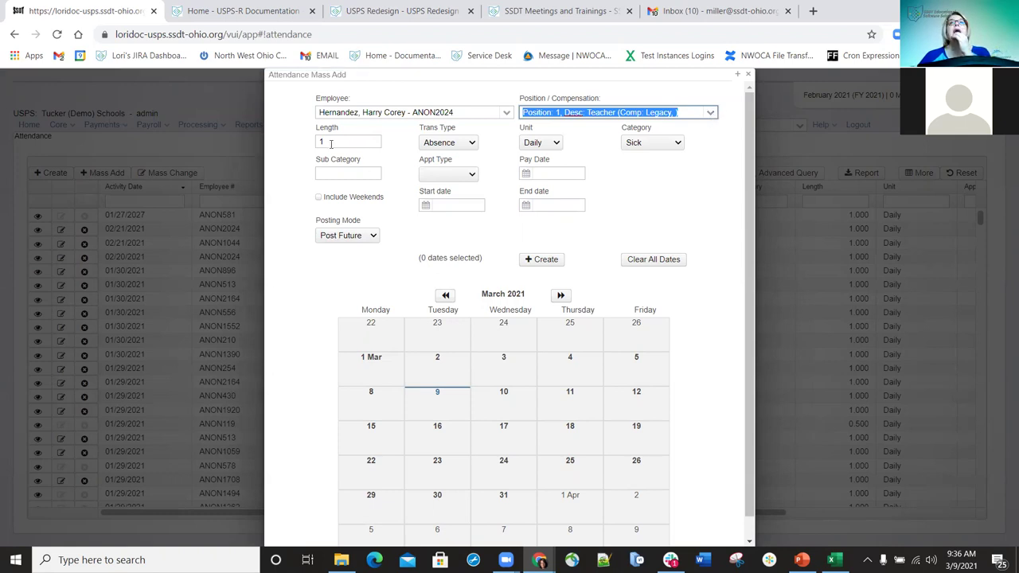
# - Make it an Attendance transaction substituting for another employee, showing February 2021
pyautogui.click(470, 144)
pyautogui.click(448, 165)
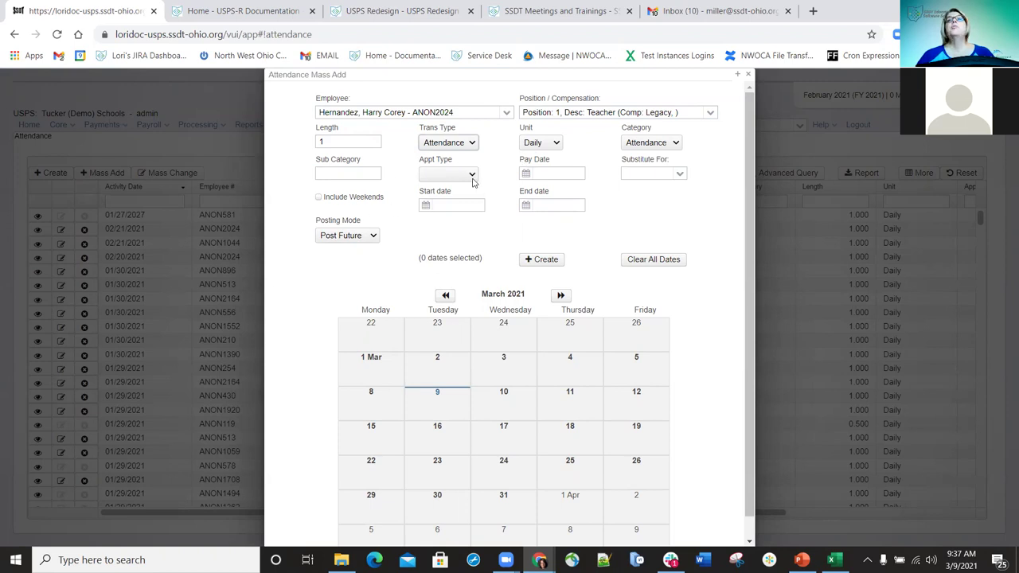
pyautogui.click(680, 176)
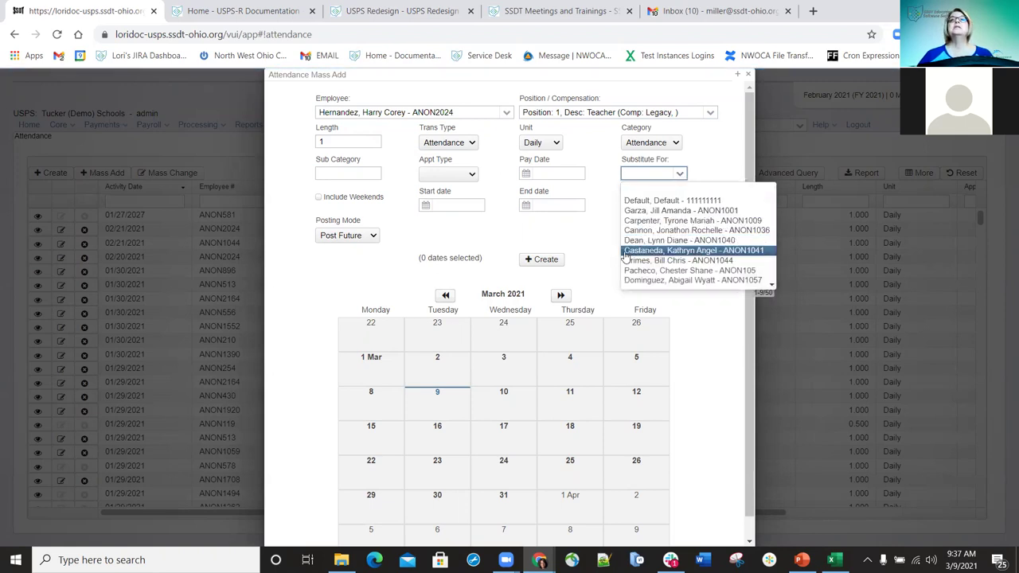
pyautogui.click(636, 240)
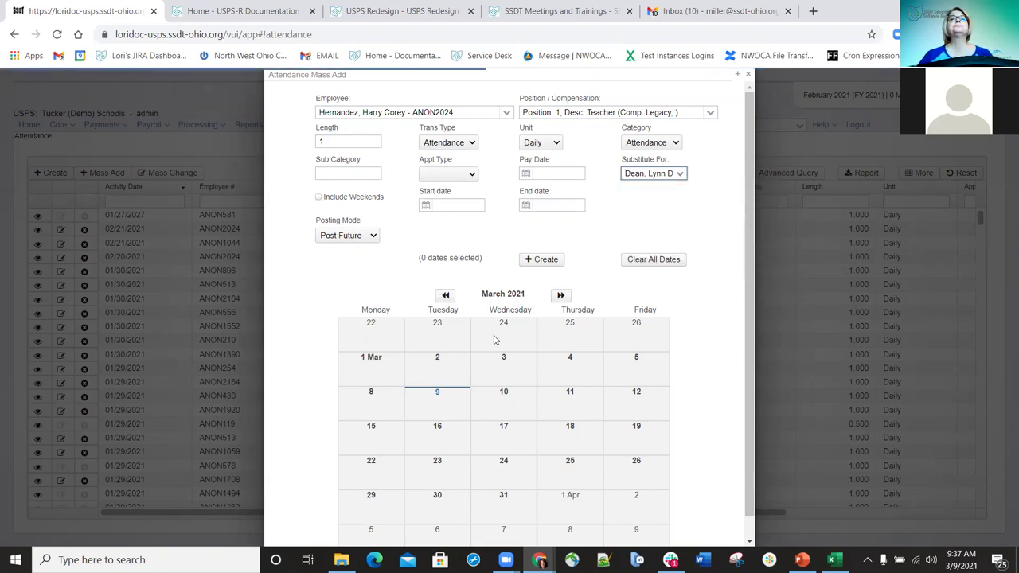
pyautogui.click(446, 296)
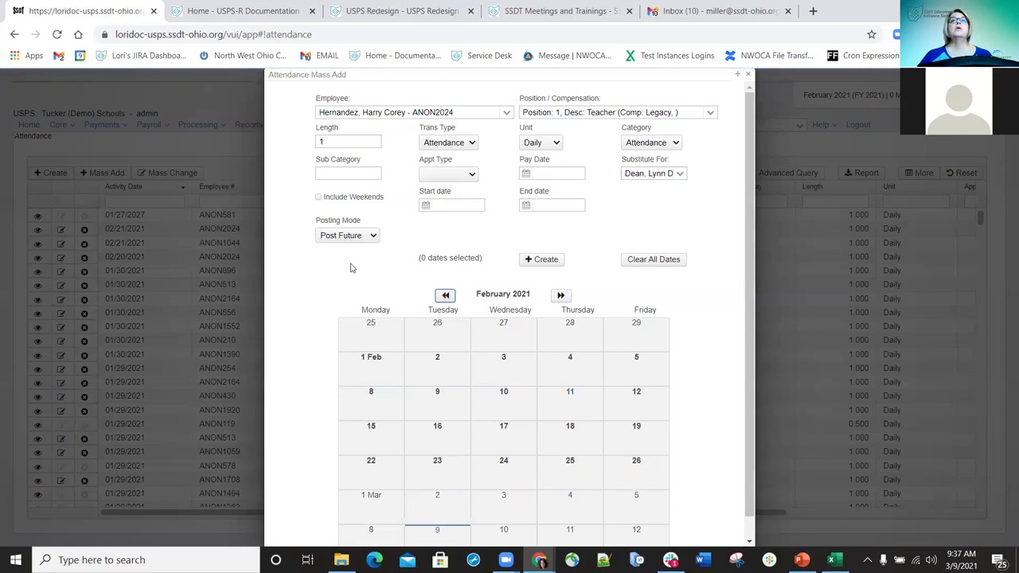
# - Include weekends, select February 13 and 14, and create attendance for those dates
pyautogui.click(318, 198)
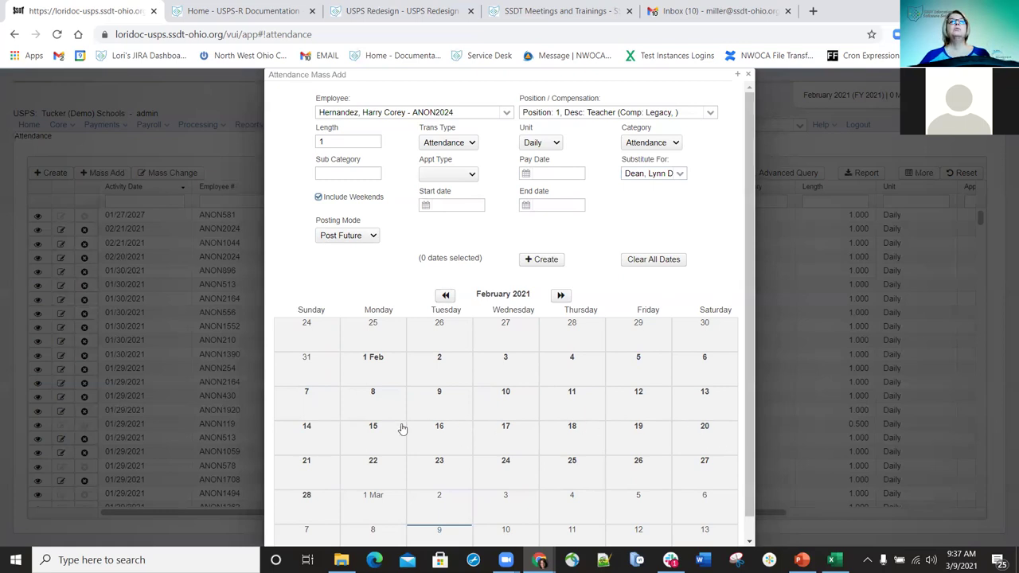
pyautogui.click(308, 428)
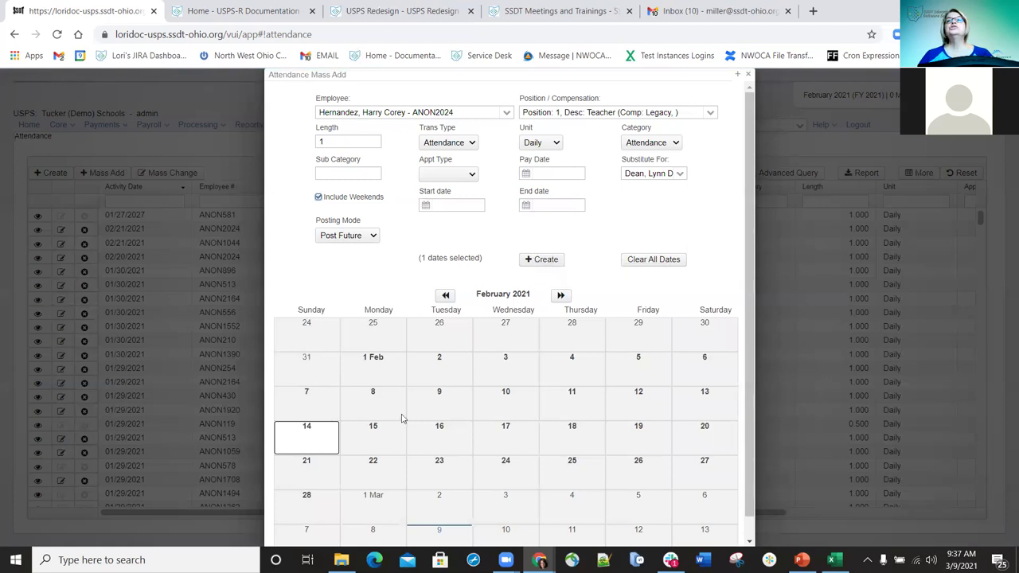
pyautogui.click(711, 396)
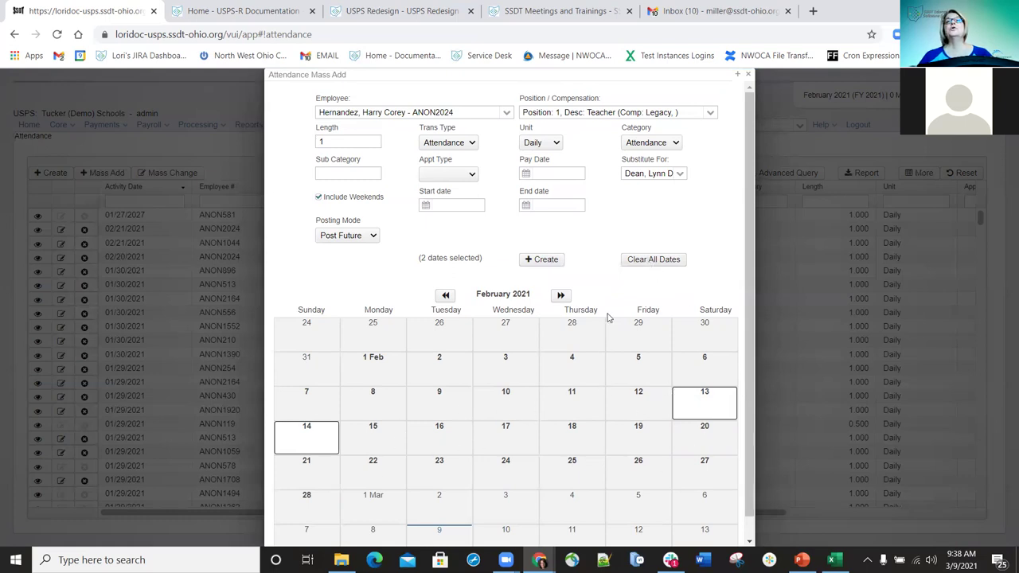
pyautogui.click(649, 263)
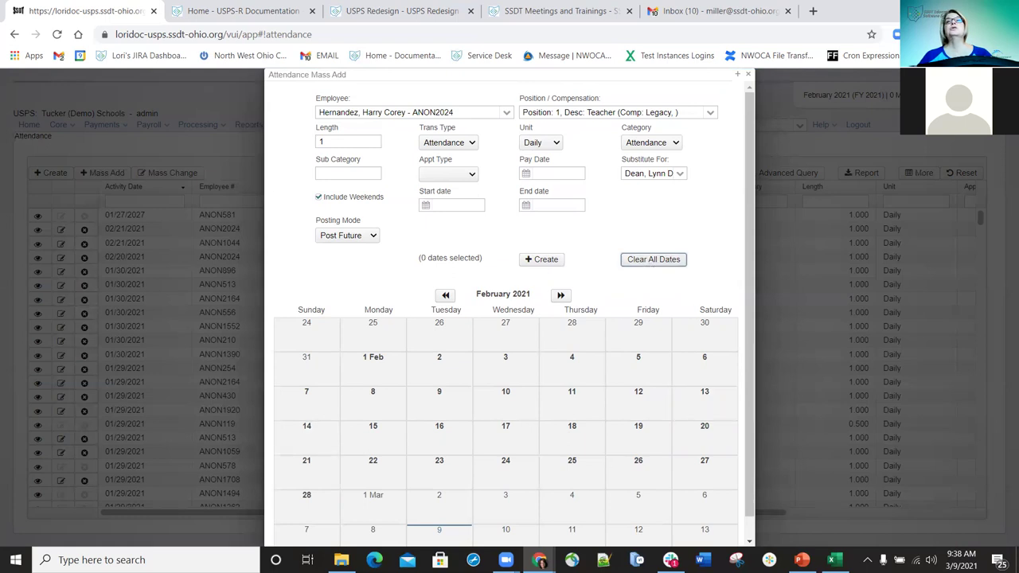
pyautogui.click(695, 411)
pyautogui.click(304, 434)
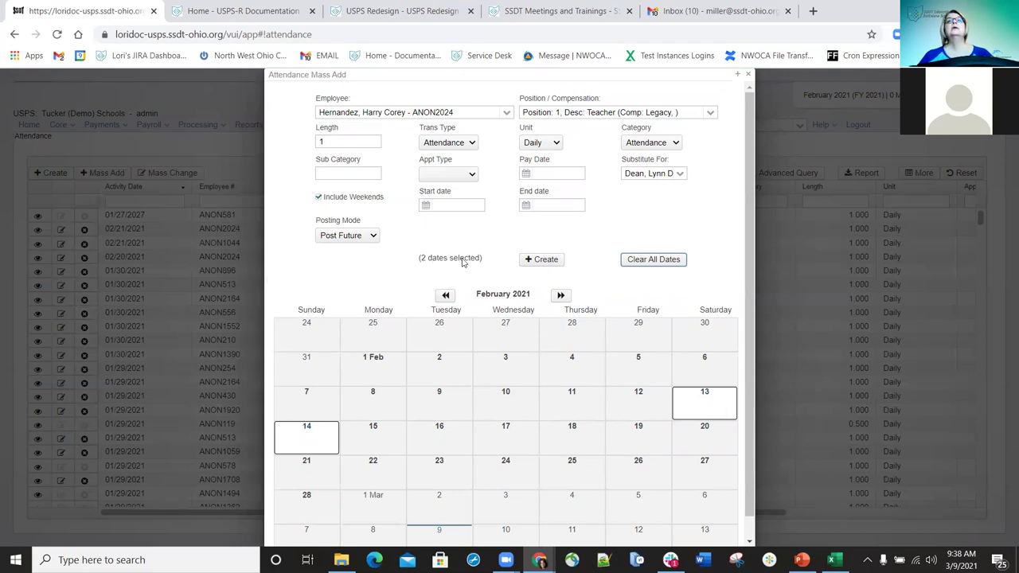
pyautogui.click(551, 262)
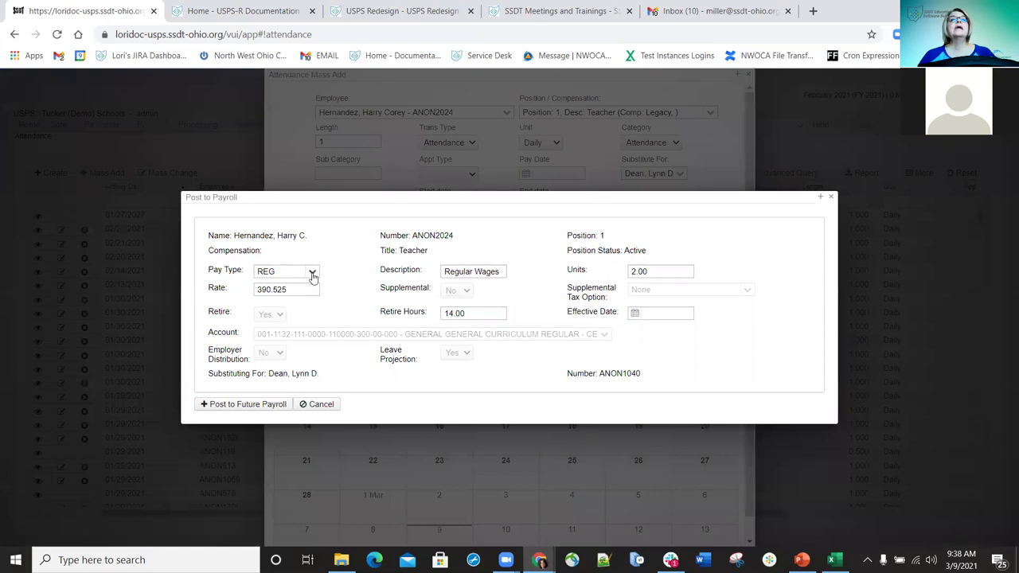
# - Post the 2.00-unit, 390.525-rate substitute pay to future payroll as pay type MIS
pyautogui.click(311, 273)
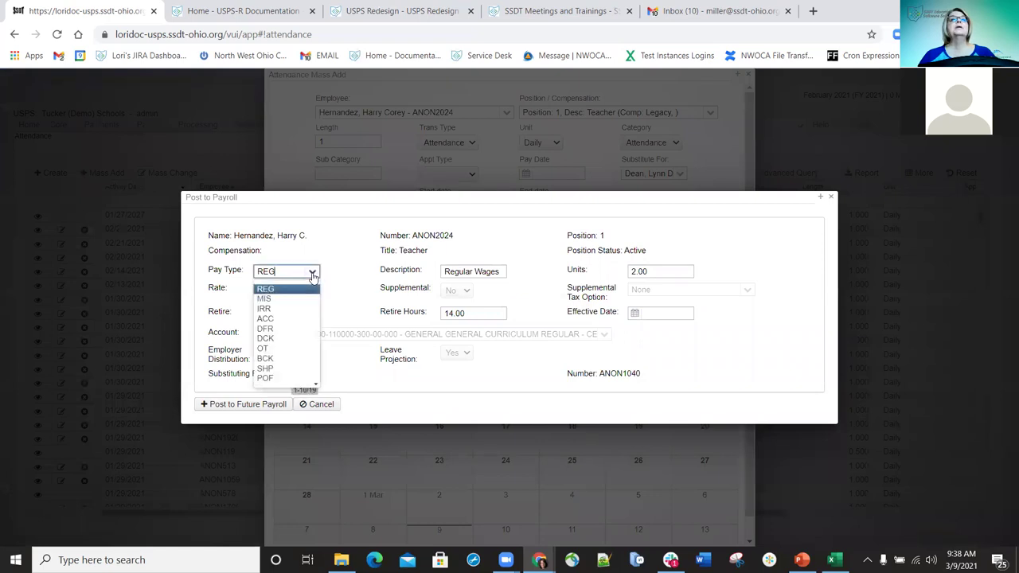
pyautogui.click(268, 300)
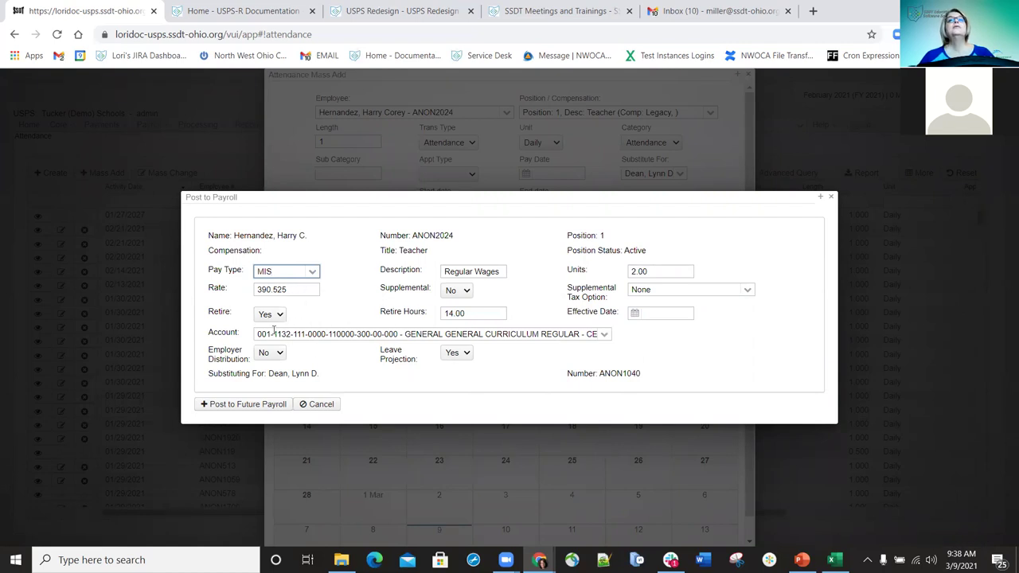
pyautogui.click(469, 291)
pyautogui.click(458, 301)
pyautogui.doubleClick(656, 270)
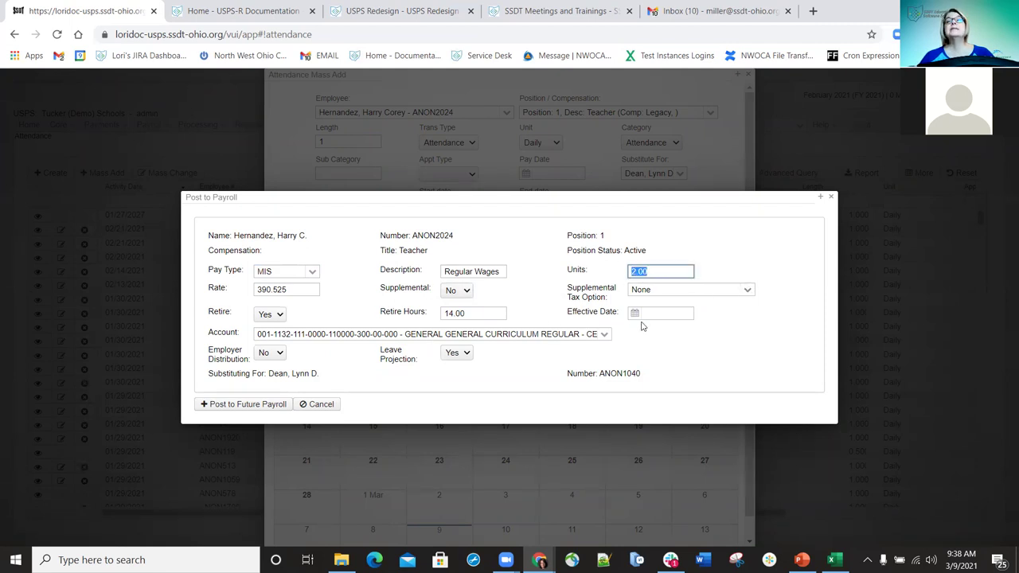
pyautogui.click(312, 272)
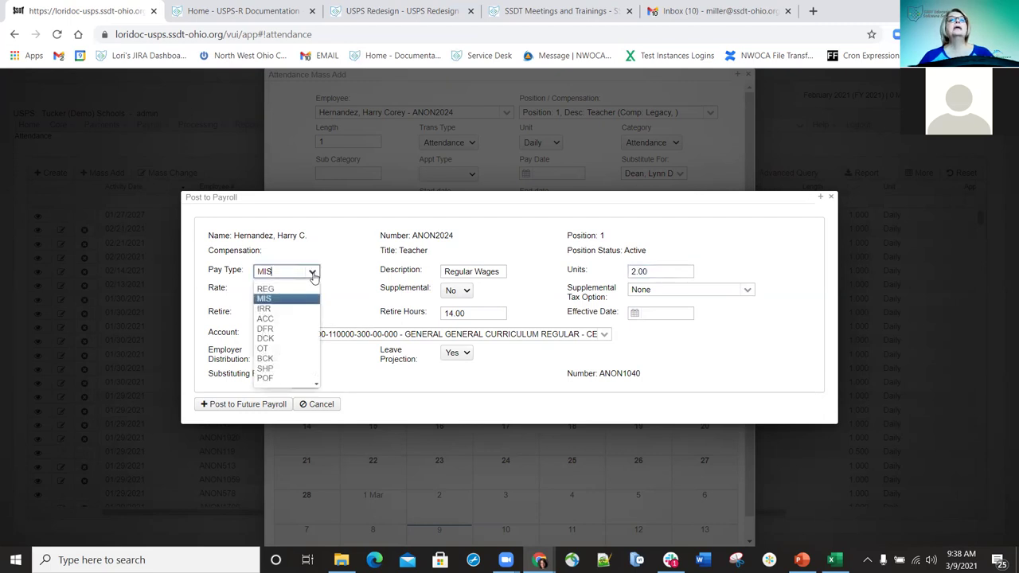
pyautogui.click(267, 289)
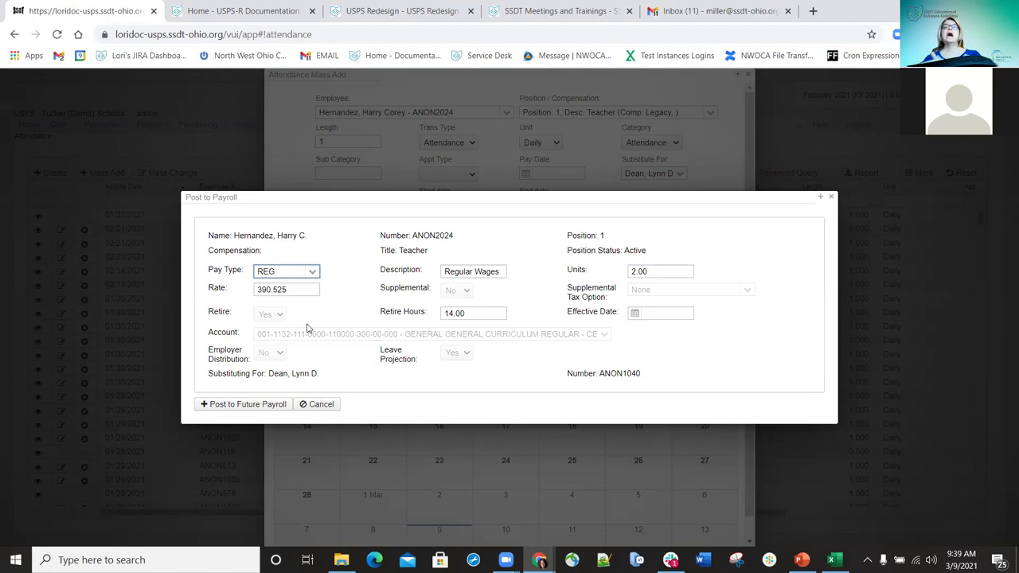
pyautogui.click(313, 272)
pyautogui.click(263, 300)
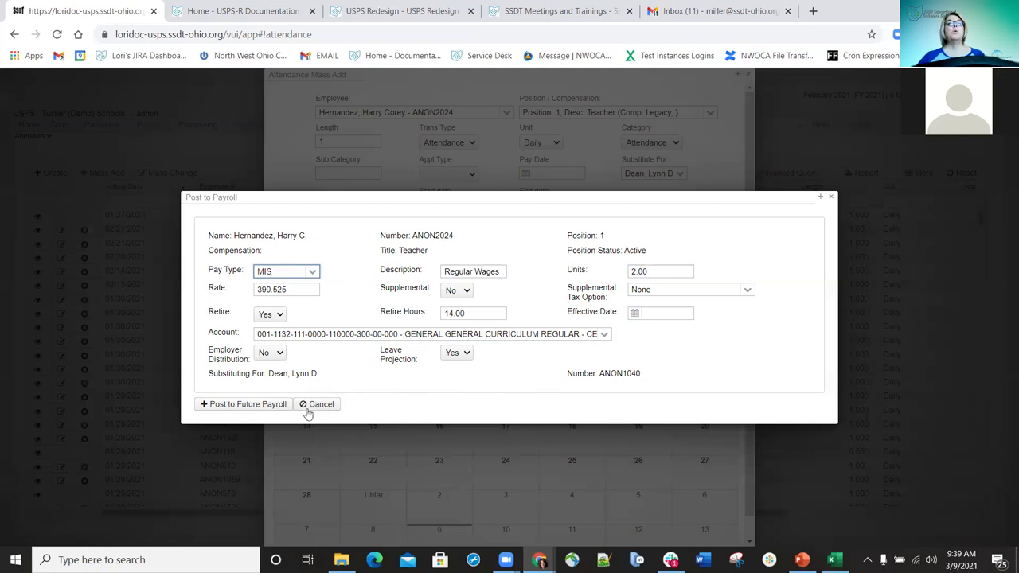
pyautogui.click(259, 406)
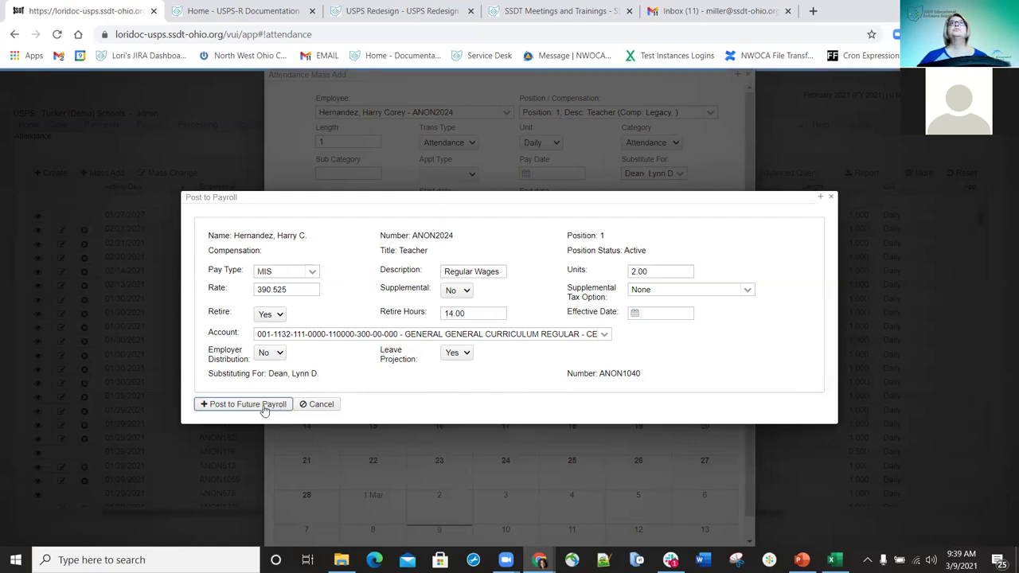
pyautogui.click(266, 406)
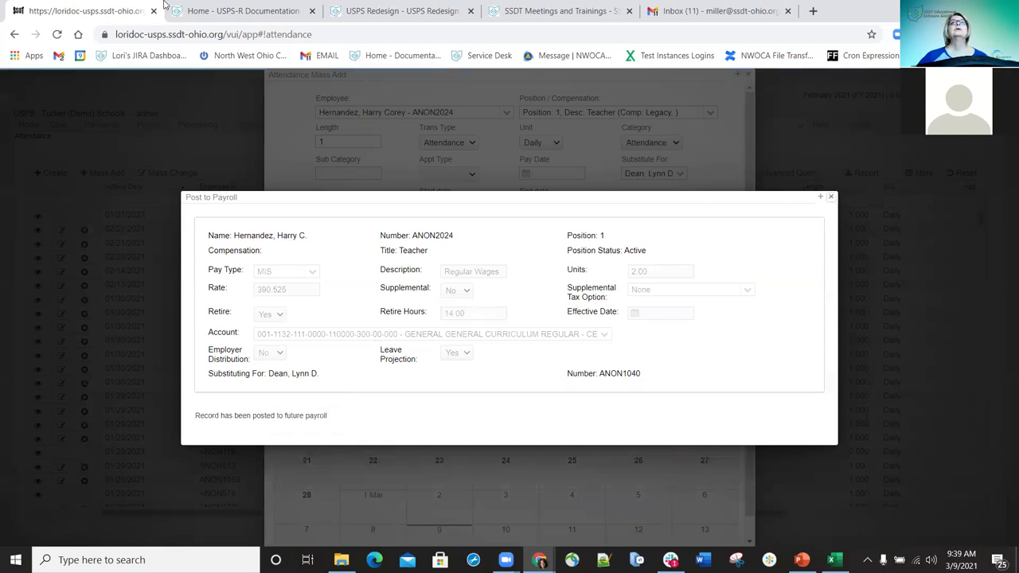
# - Close the Post to Payroll and Attendance Mass Add windows
pyautogui.click(830, 198)
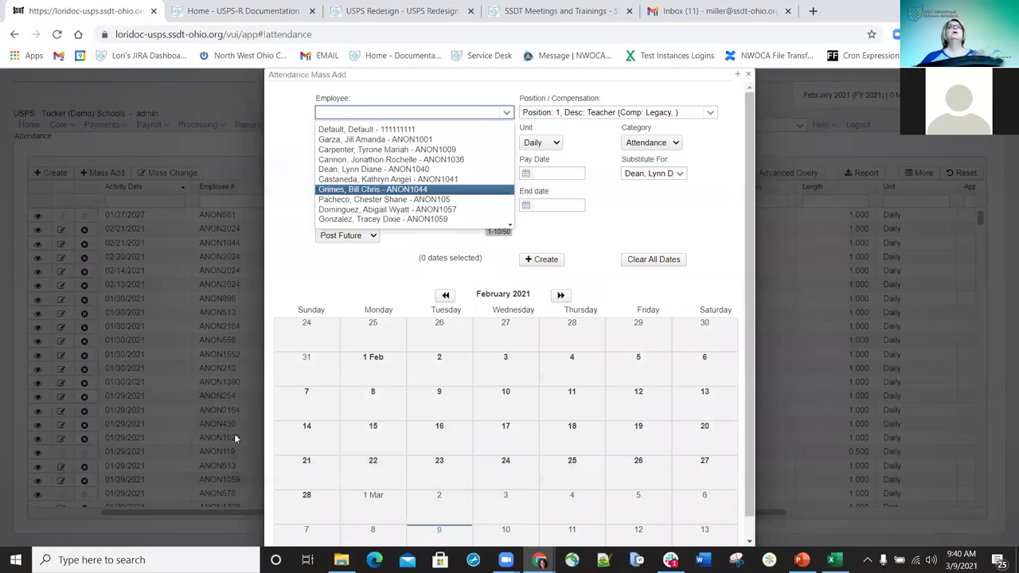
pyautogui.click(139, 471)
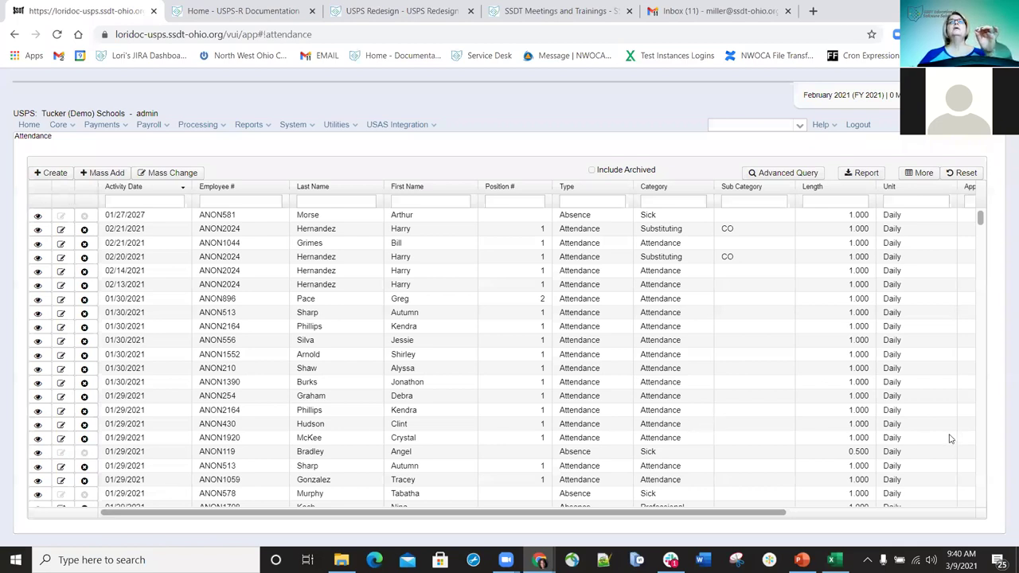
# - Go to the USPS Attendance Import page from the Utilities menu, keeping default options
pyautogui.click(337, 124)
pyautogui.click(362, 154)
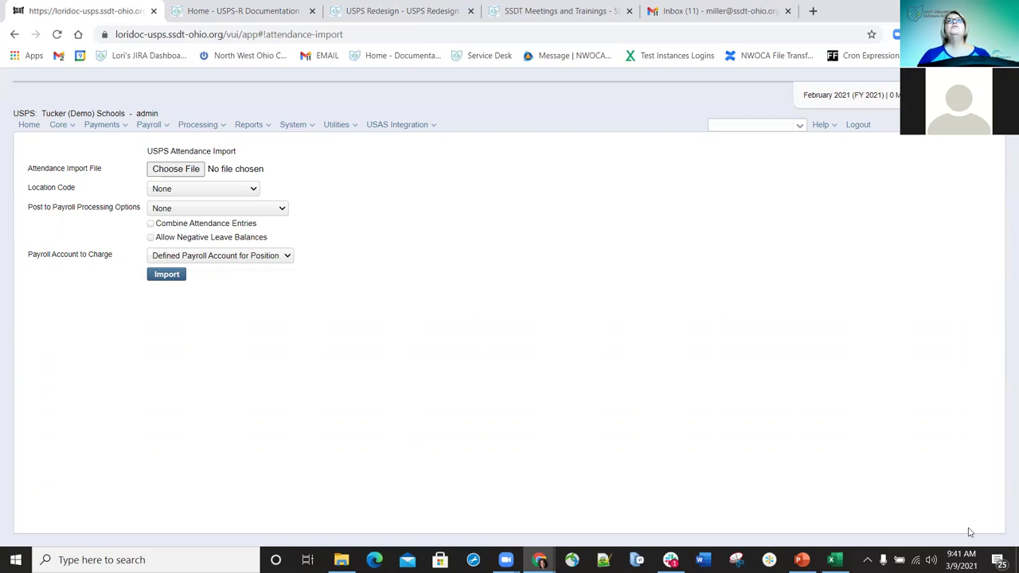
pyautogui.moveTo(801, 559)
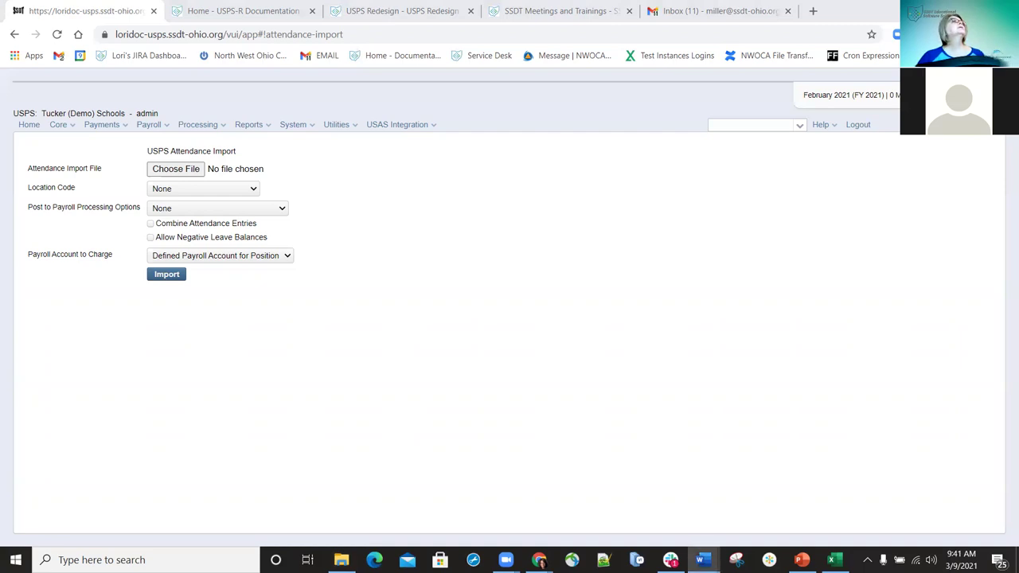
pyautogui.click(701, 559)
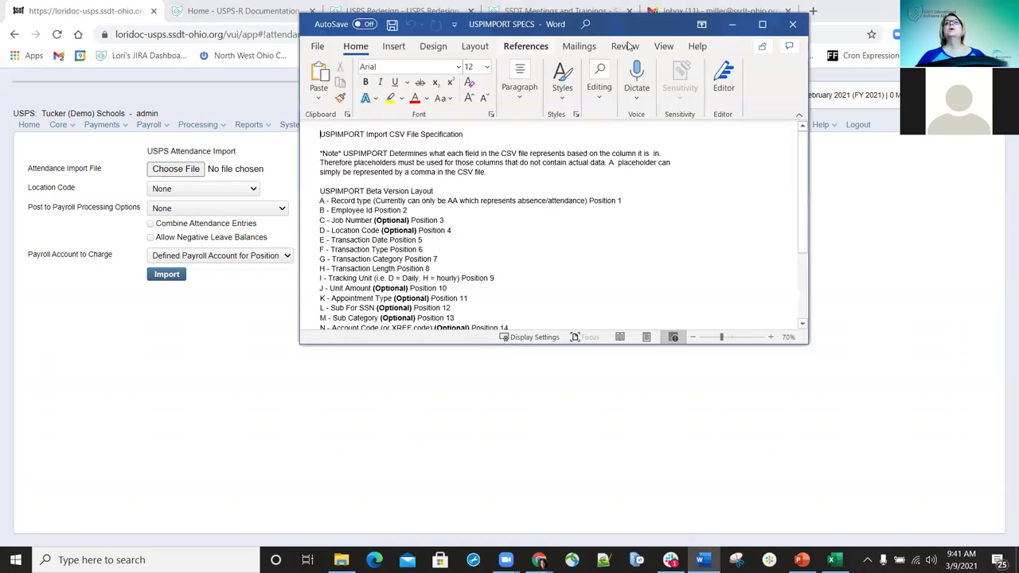
pyautogui.click(772, 26)
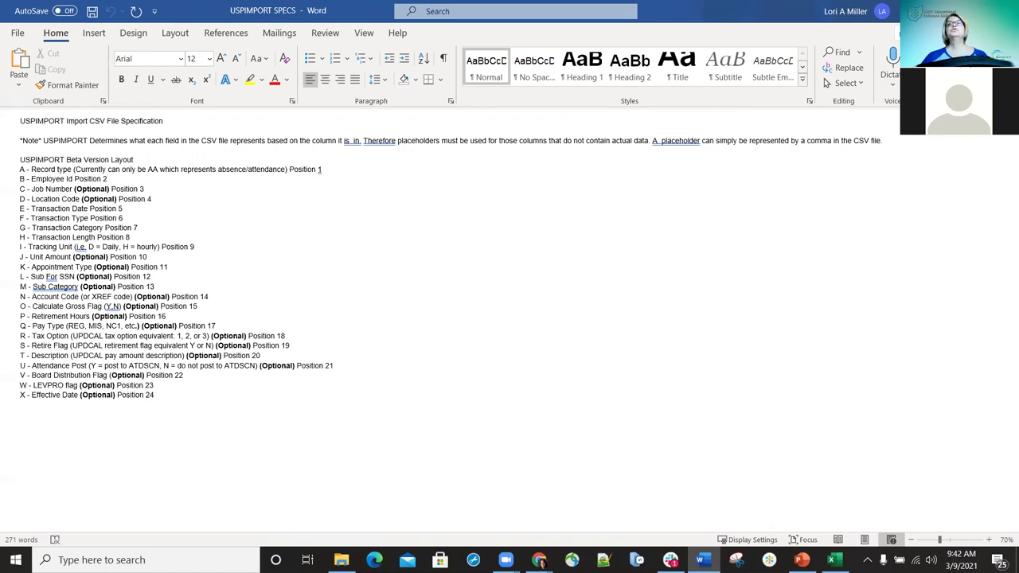
pyautogui.hotkey('alt', 'Tab')
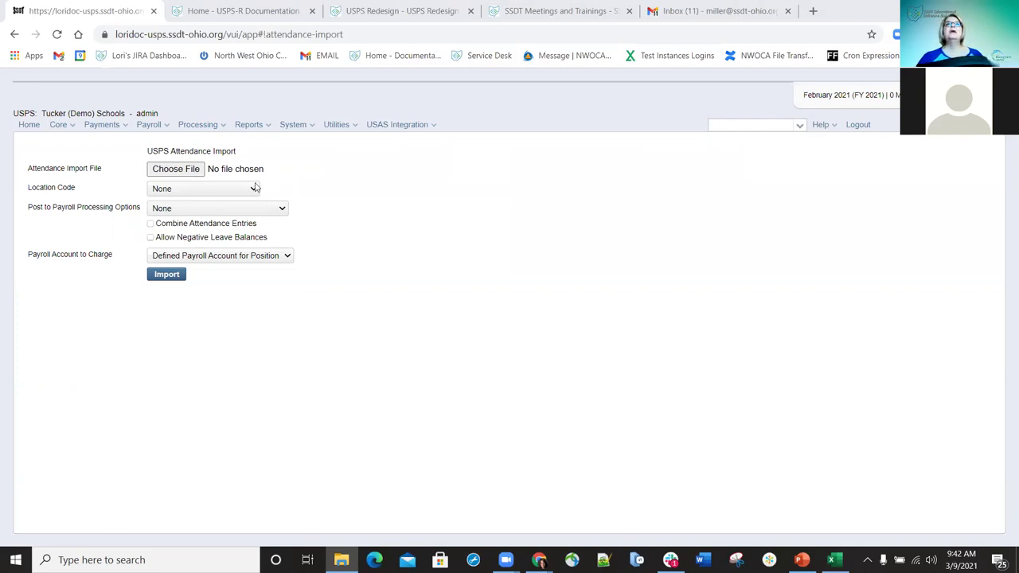
# - Keep Location Code at None and review the Future, Current and None posting choices
pyautogui.click(255, 189)
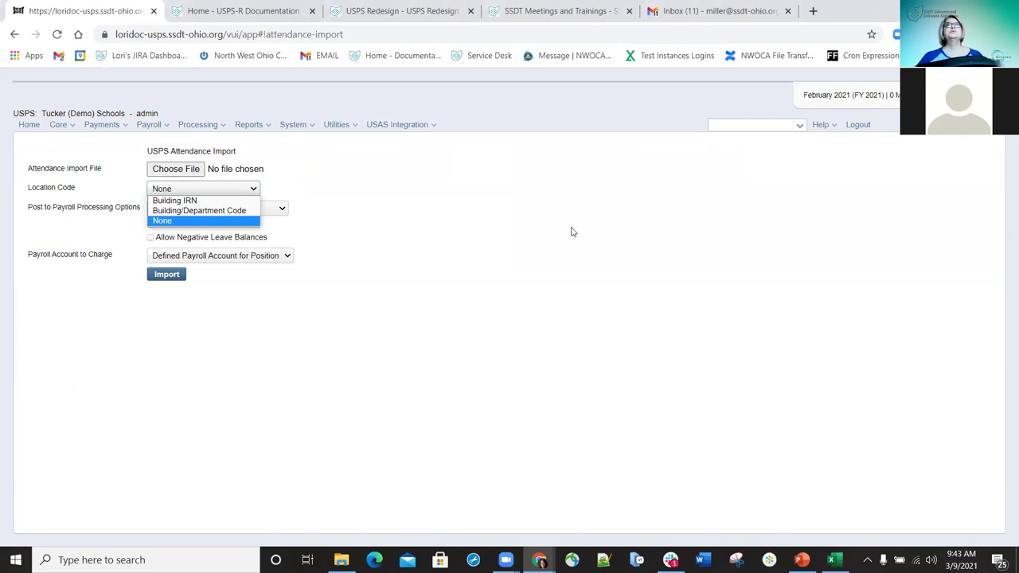
pyautogui.click(542, 229)
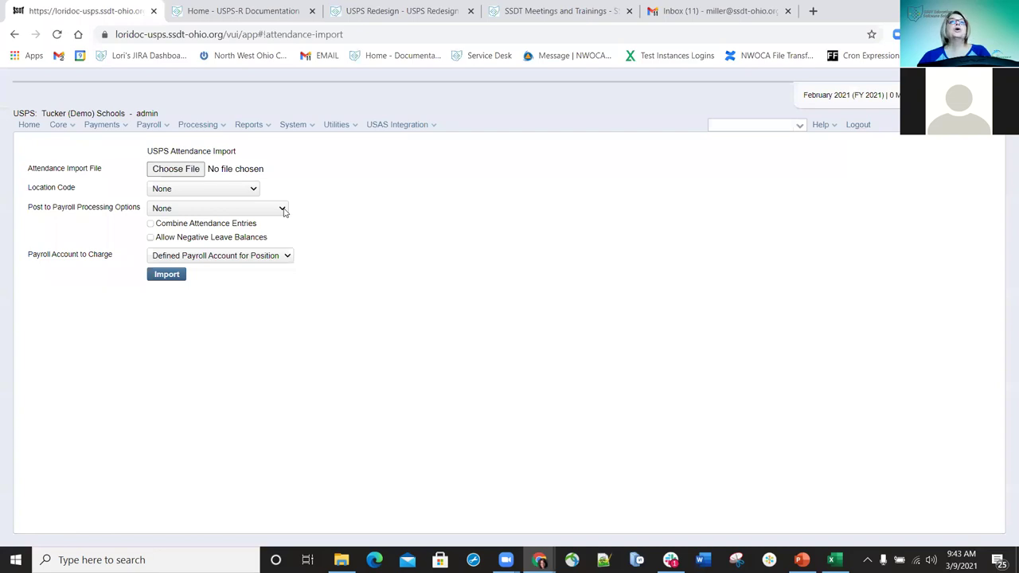
pyautogui.click(283, 209)
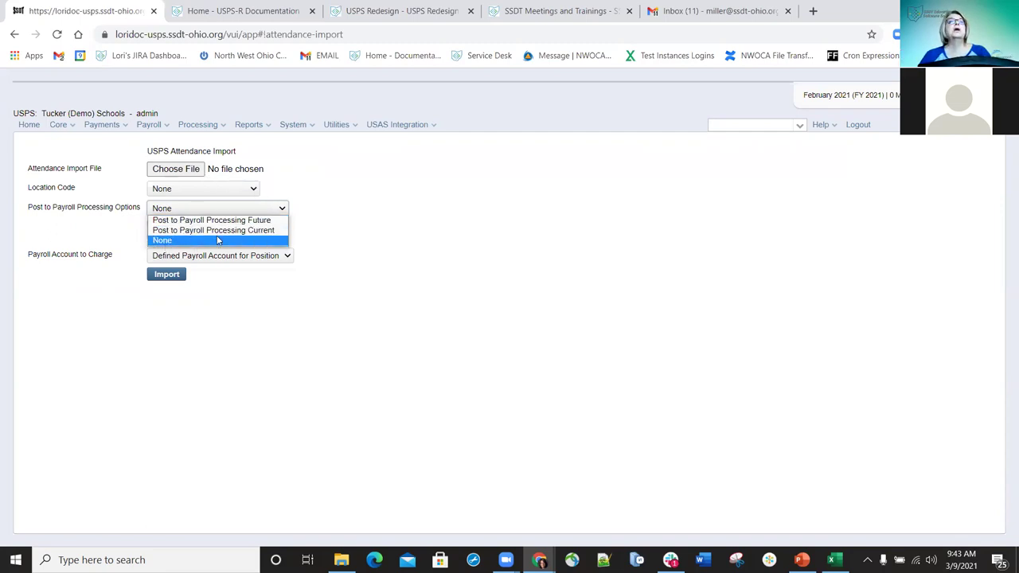
# - Leave Post to Payroll Processing at None and list the Payroll Account to Charge choices
pyautogui.click(398, 251)
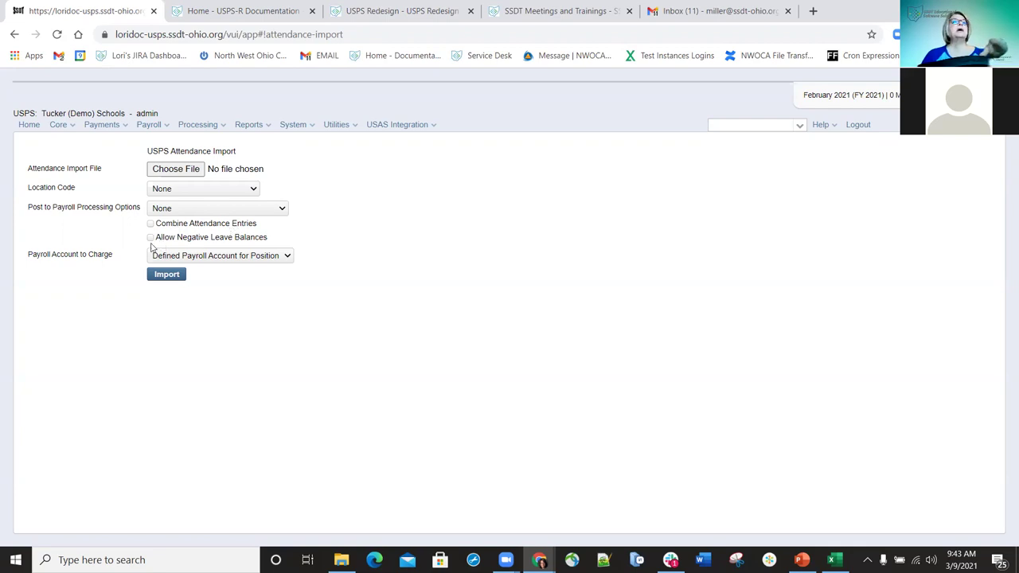
pyautogui.click(287, 257)
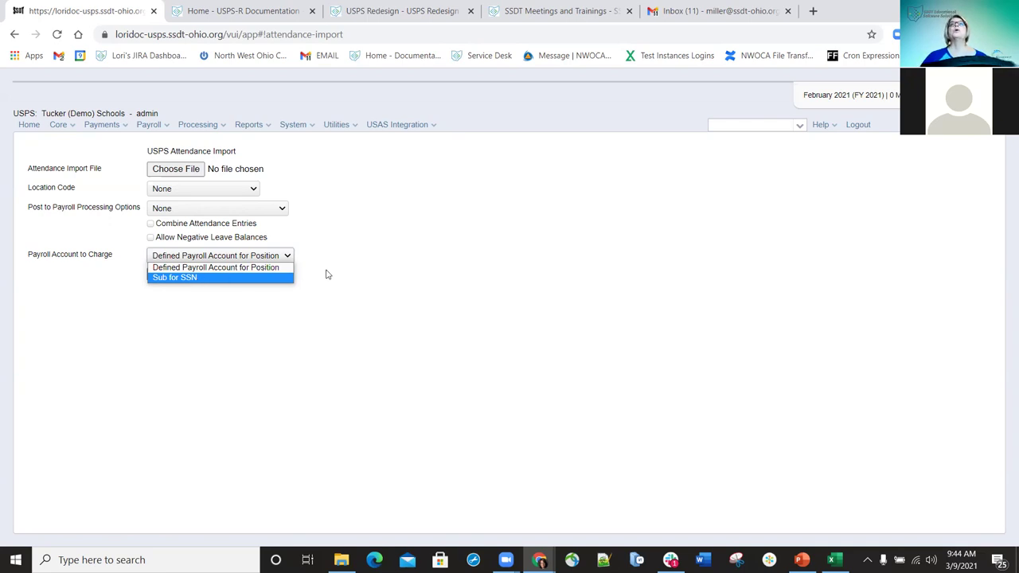
# - Keep the charge account at Defined Payroll Account for Position and show the Core menu
pyautogui.click(466, 300)
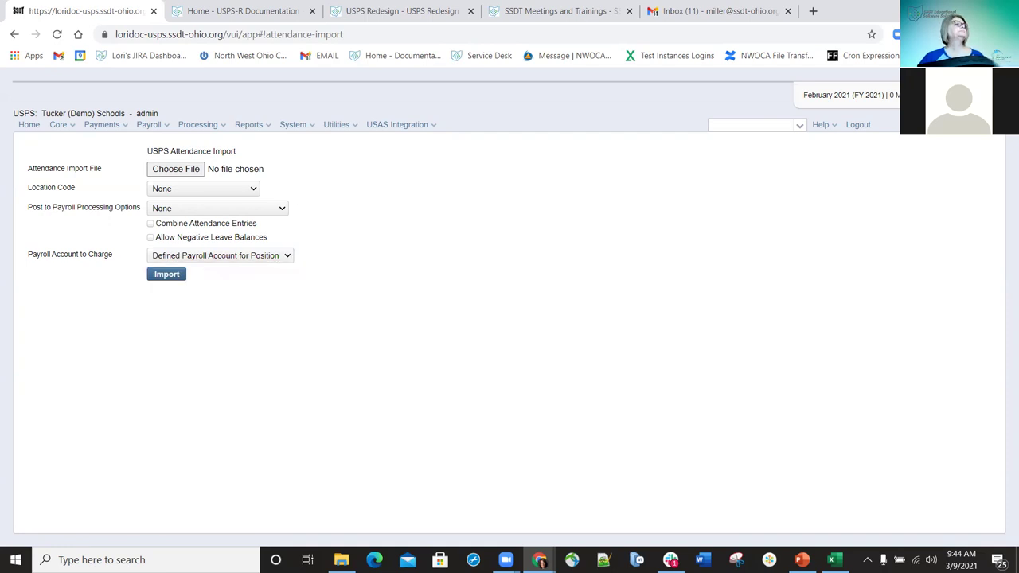
pyautogui.press('super+e')
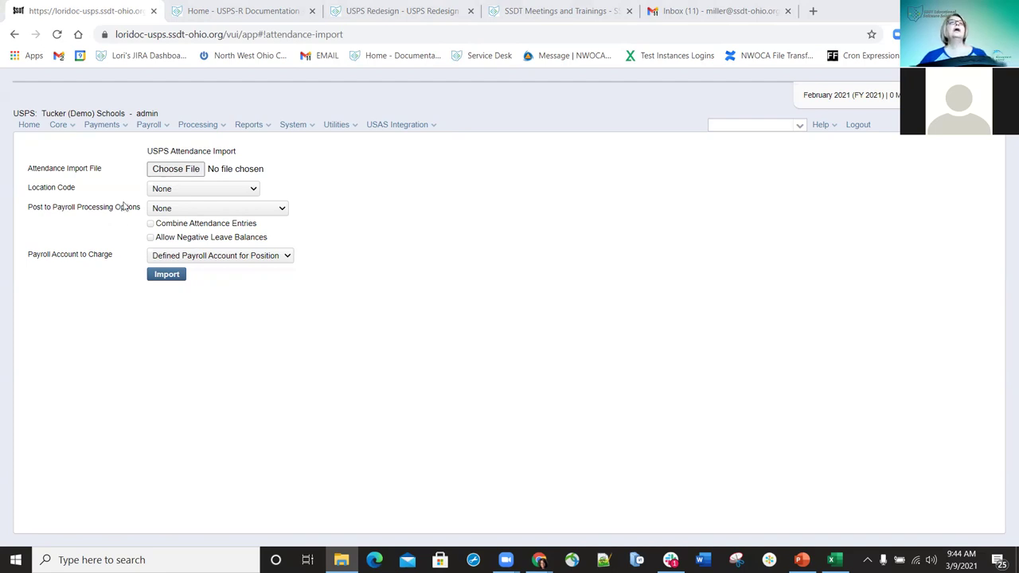
pyautogui.click(68, 126)
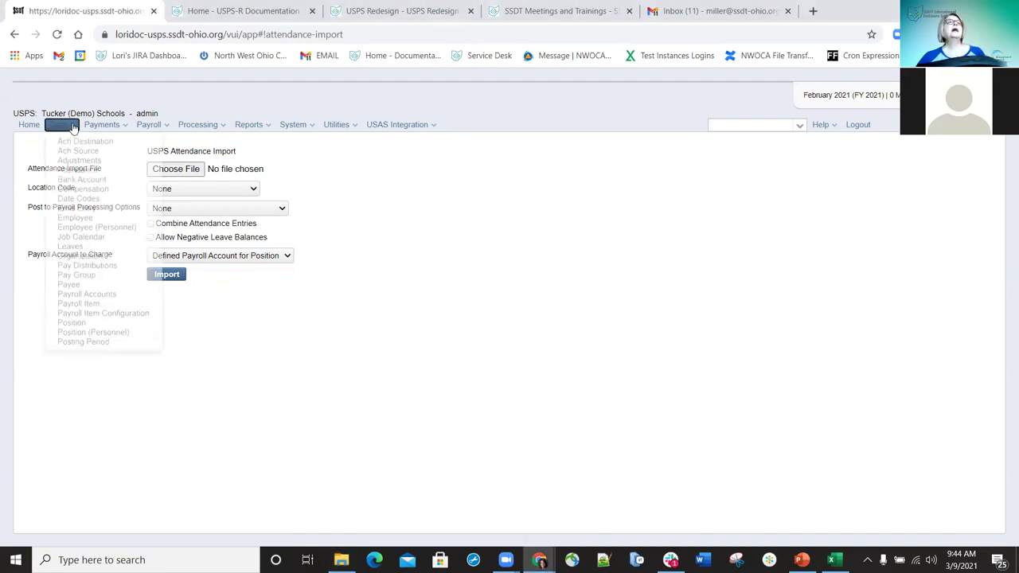
# - Go to Core > Bank Account to view the bank account list
pyautogui.click(88, 182)
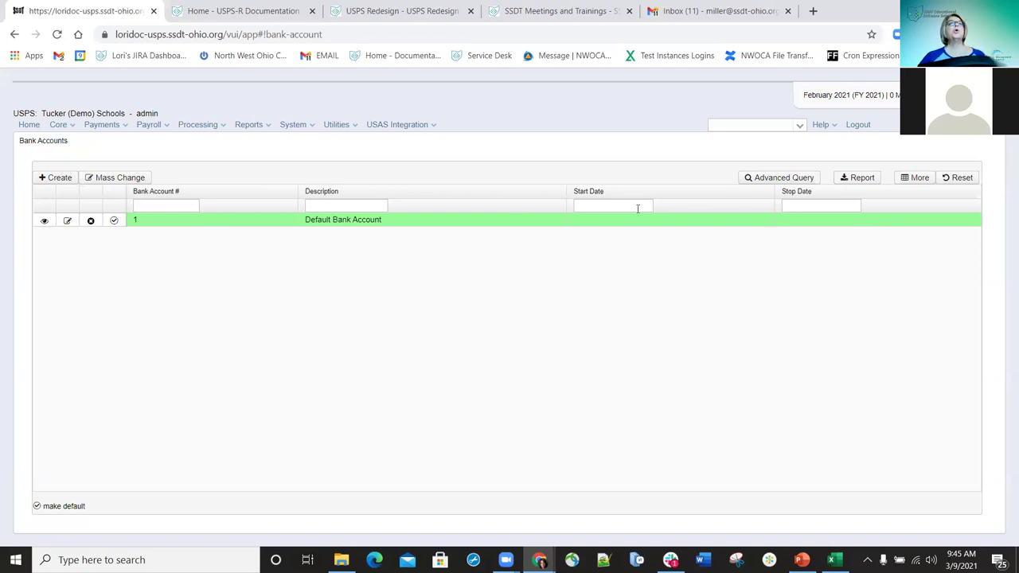
pyautogui.click(56, 178)
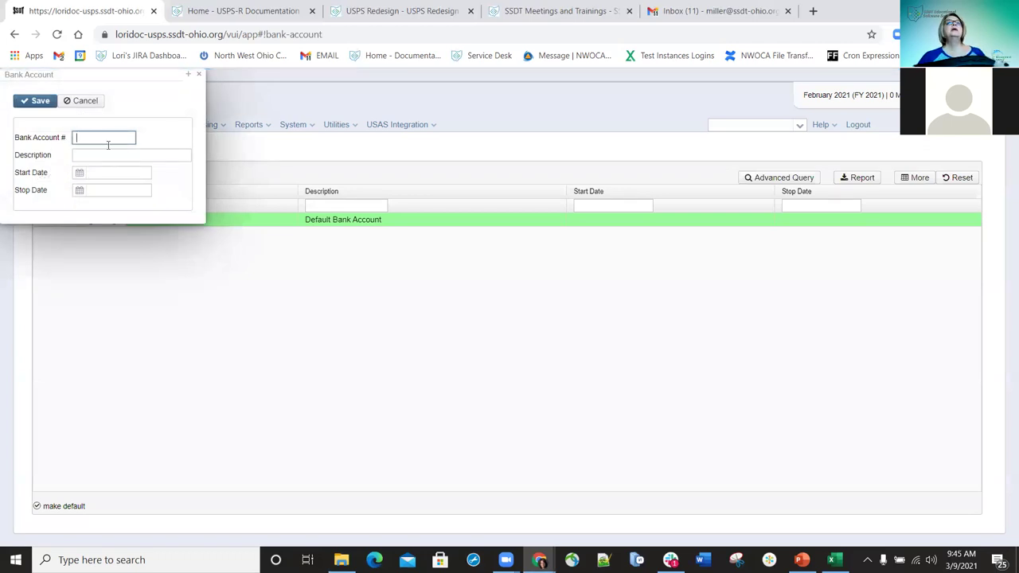
pyautogui.click(366, 256)
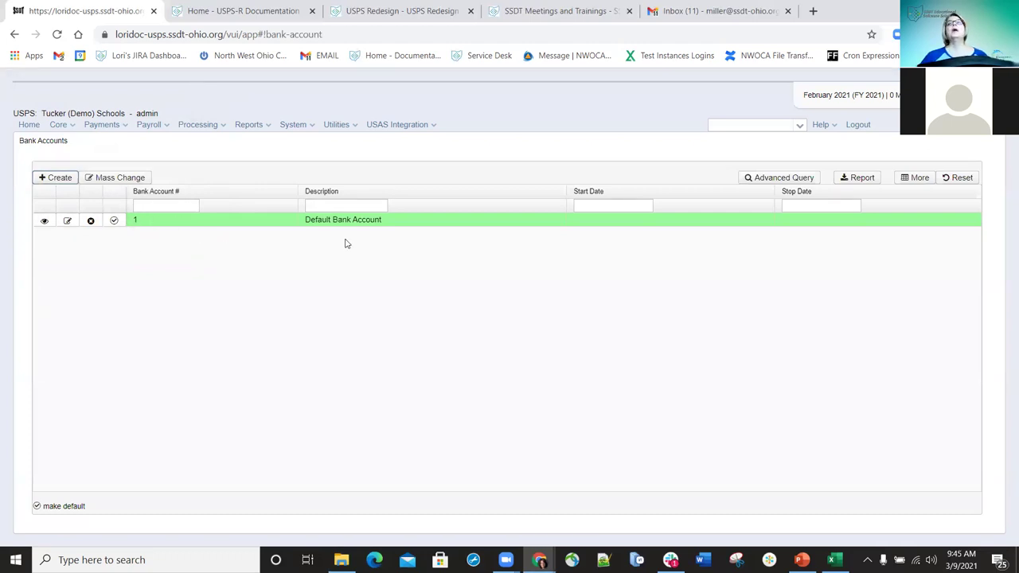
# - Create bank account 2 with the description 'Bank 2' and save it
pyautogui.click(55, 177)
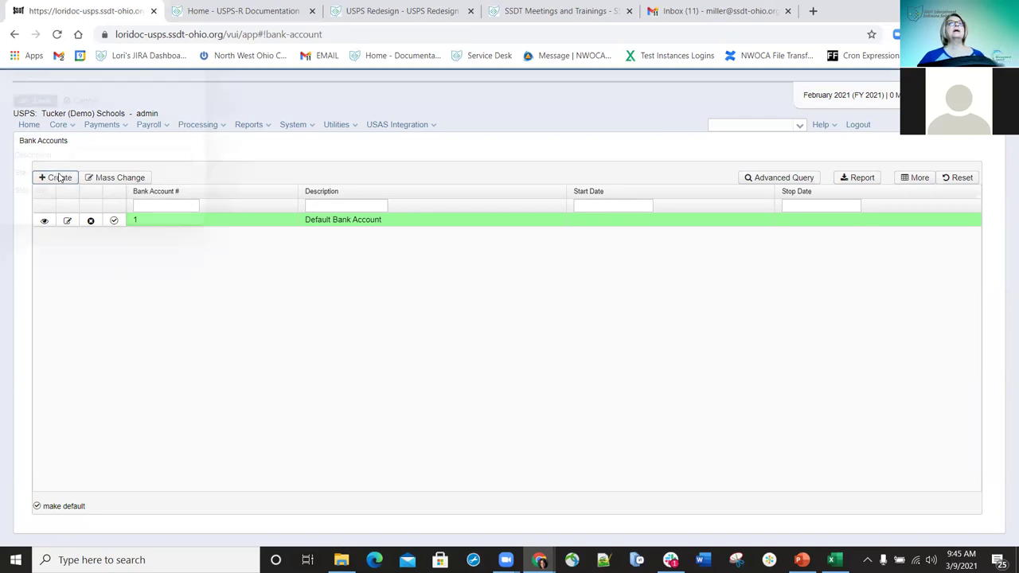
pyautogui.write('2')
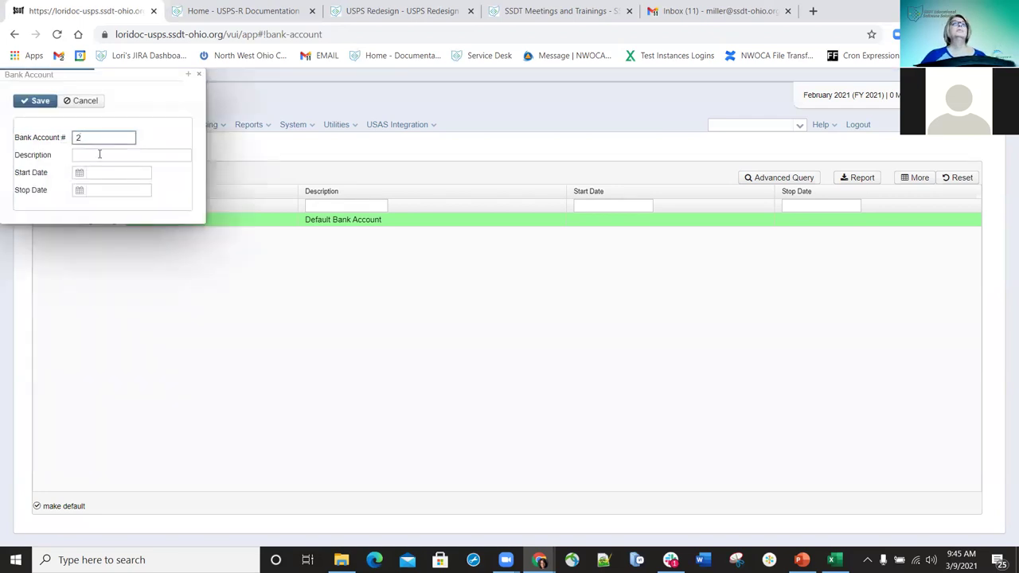
pyautogui.click(103, 154)
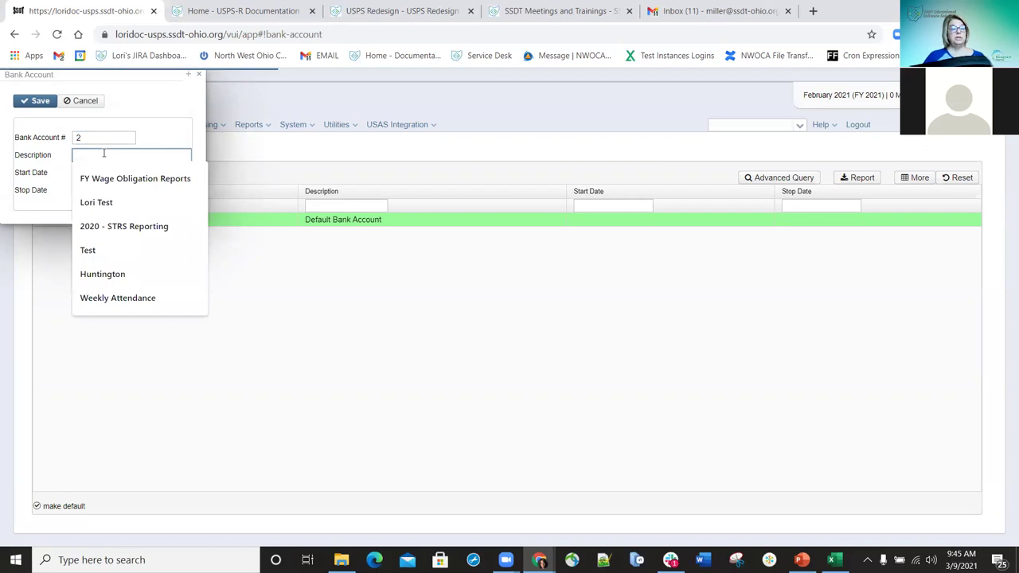
pyautogui.write('Bank 2')
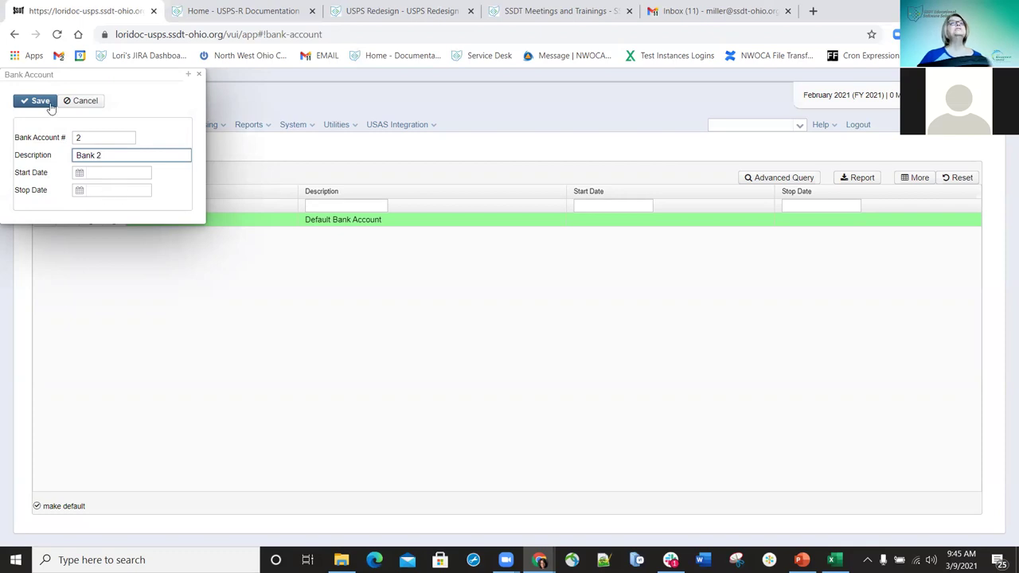
pyautogui.click(43, 102)
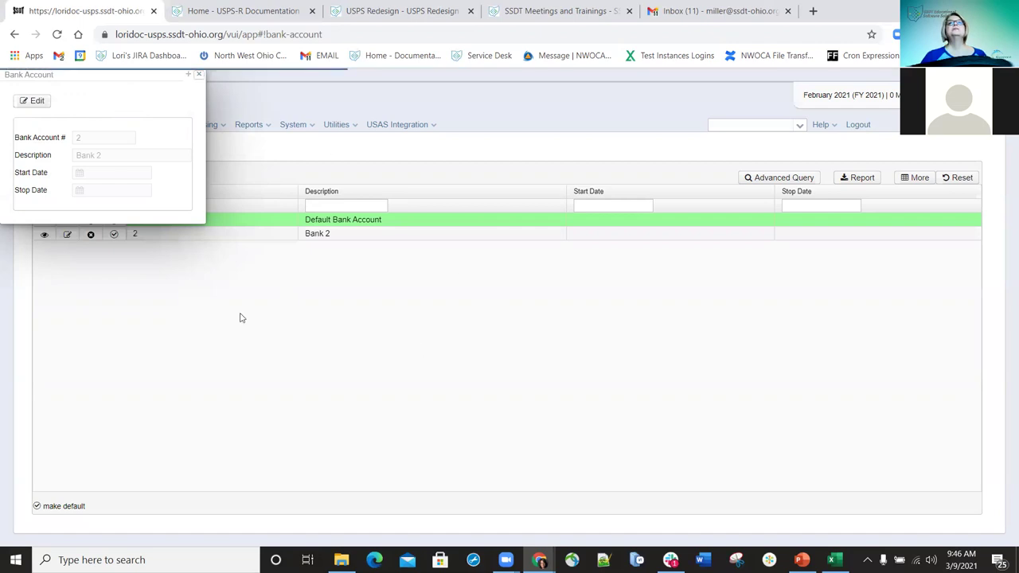
# - Close the saved account details to return to the Bank Accounts list
pyautogui.press('Escape')
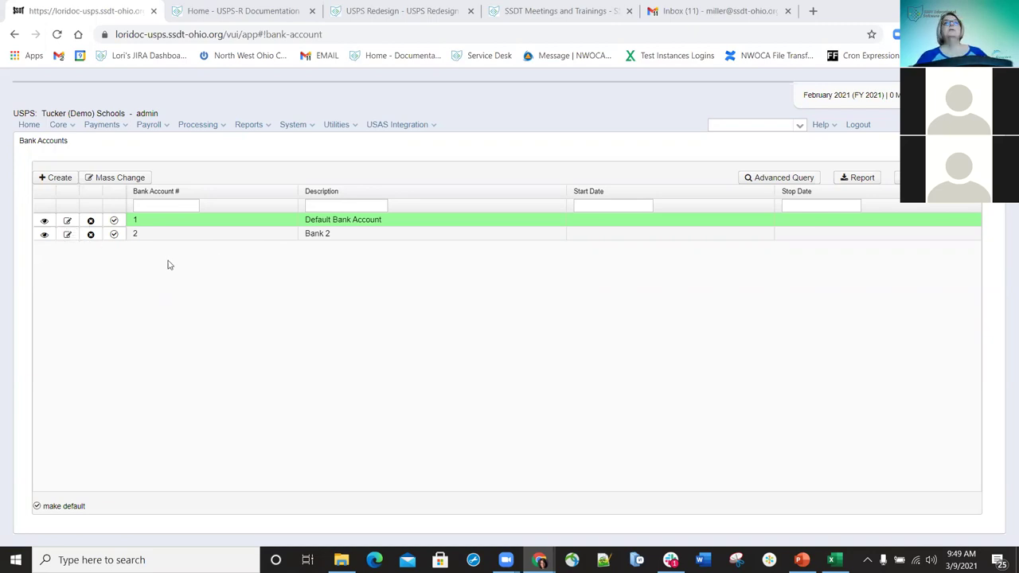
pyautogui.click(69, 221)
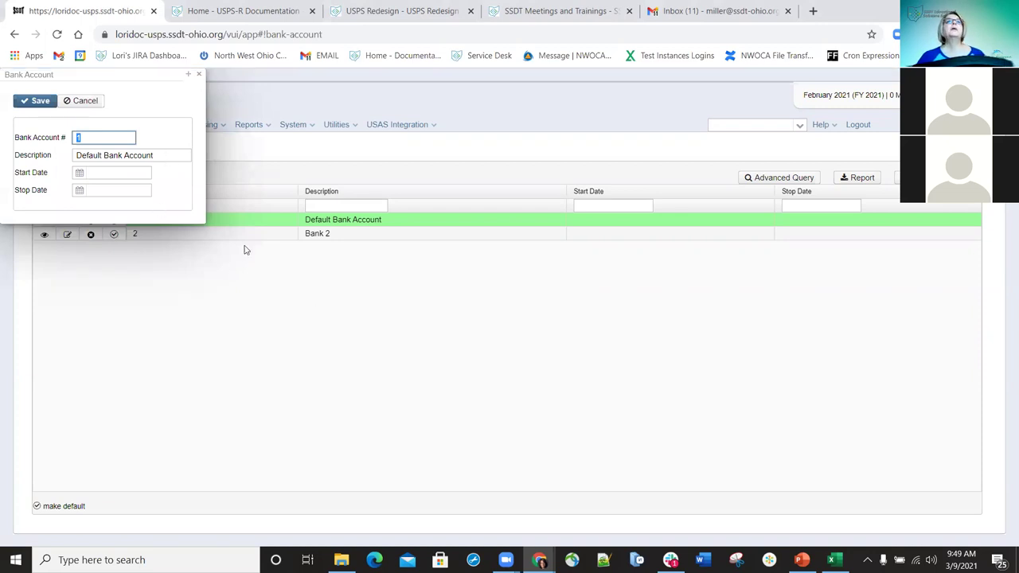
pyautogui.click(198, 76)
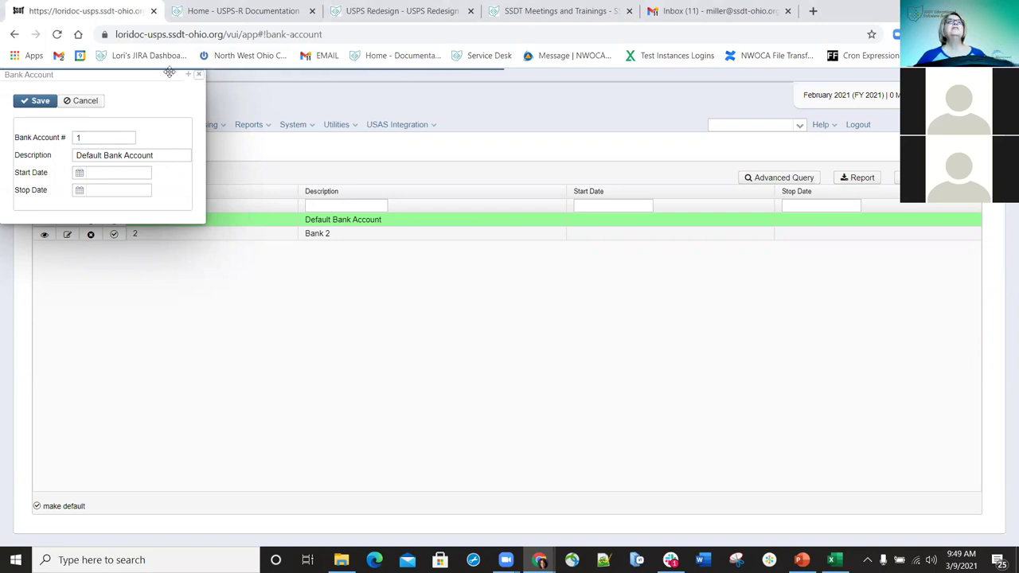
pyautogui.click(198, 75)
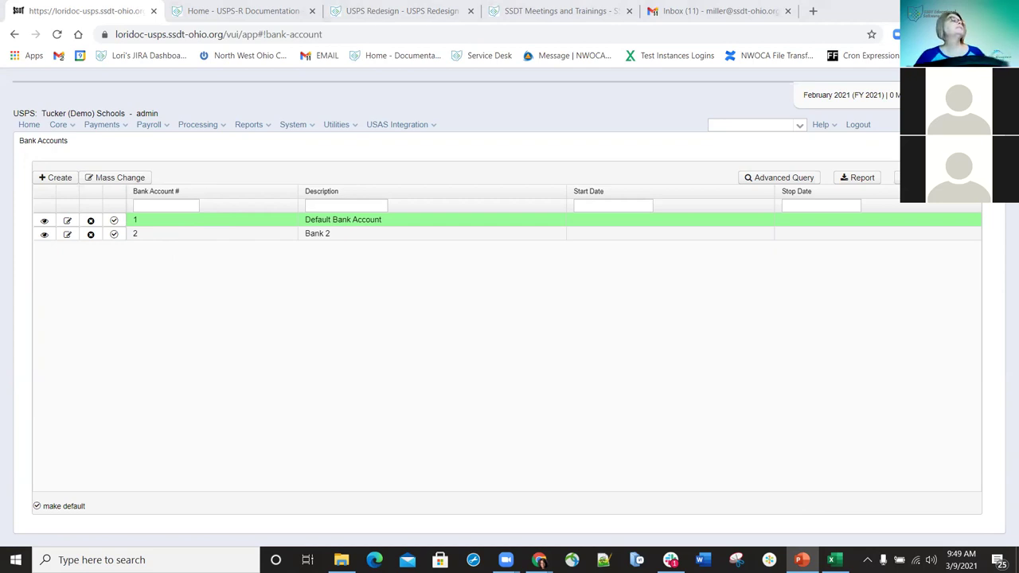
# - Open Core > Compensation to list all employee compensation records
pyautogui.click(72, 125)
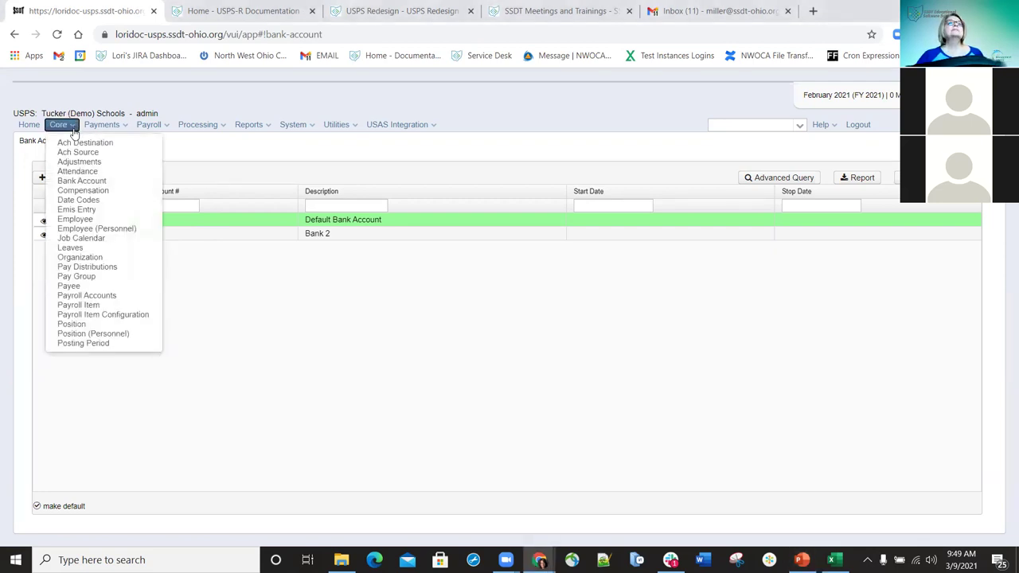
pyautogui.click(82, 192)
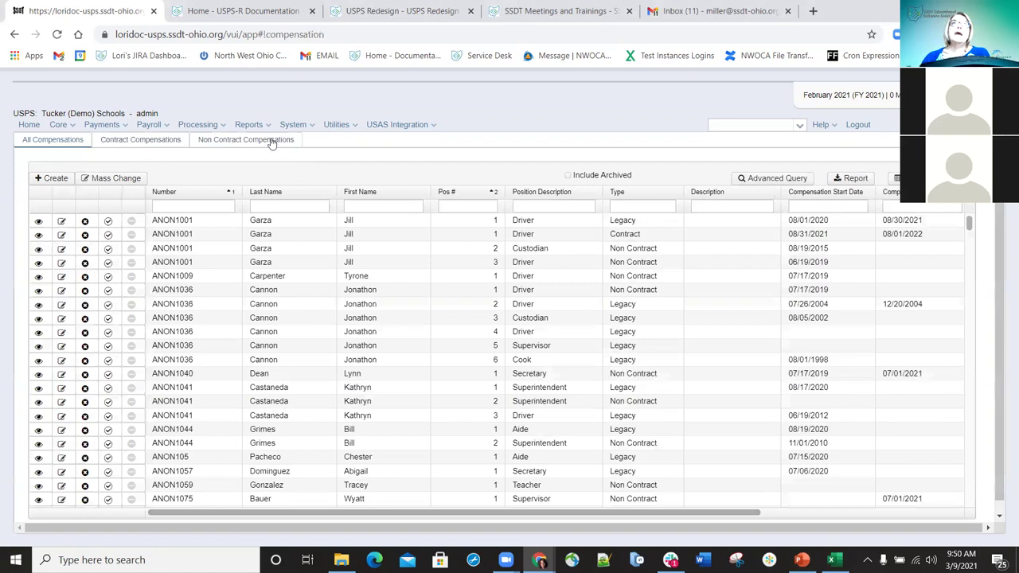
# - Filter the compensation list to contract records, then to non-contract records
pyautogui.click(151, 141)
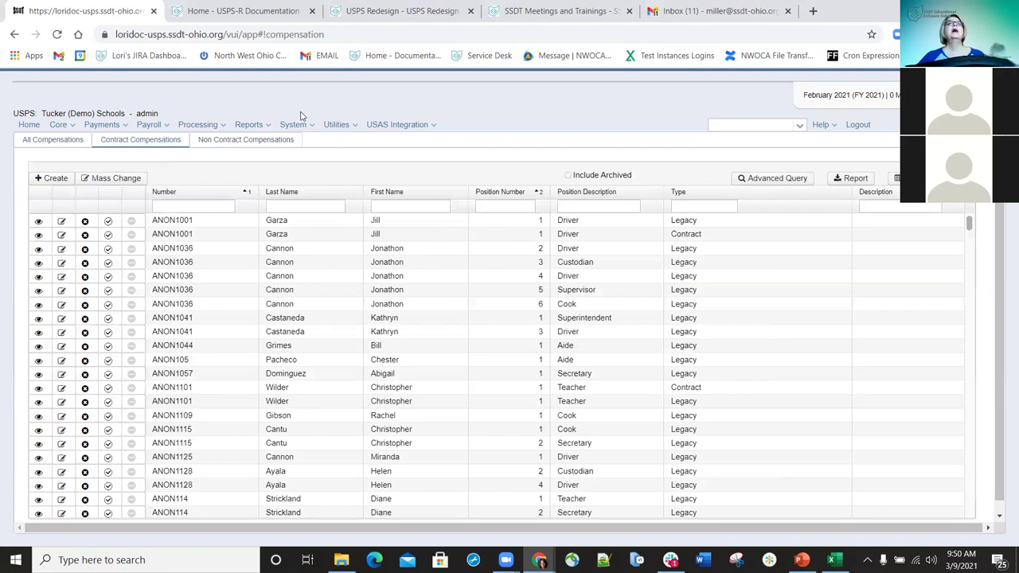
pyautogui.click(252, 148)
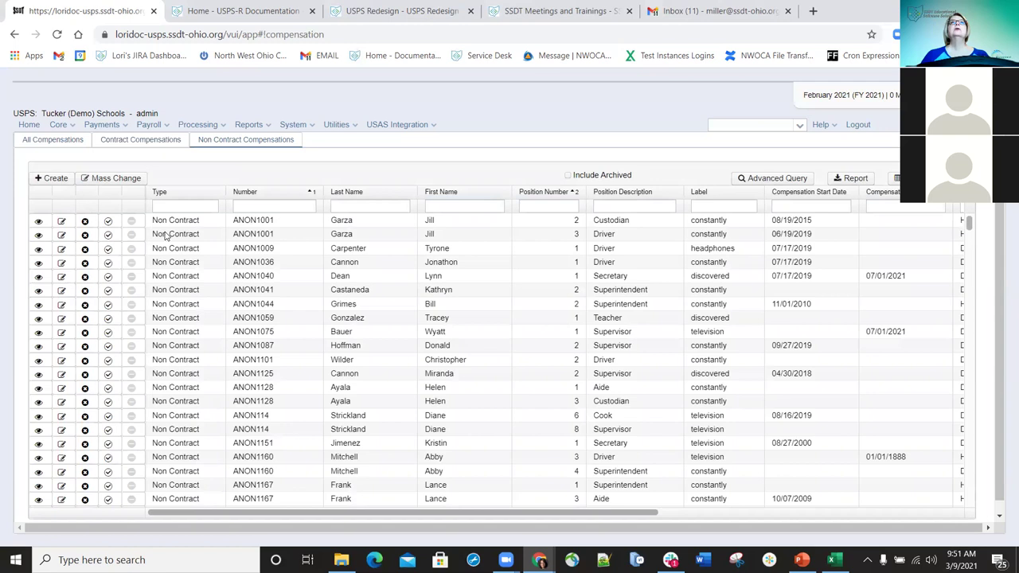
# - Start a compensation for the employee's Position 1 Teacher, then close the dialog unsaved
pyautogui.click(51, 178)
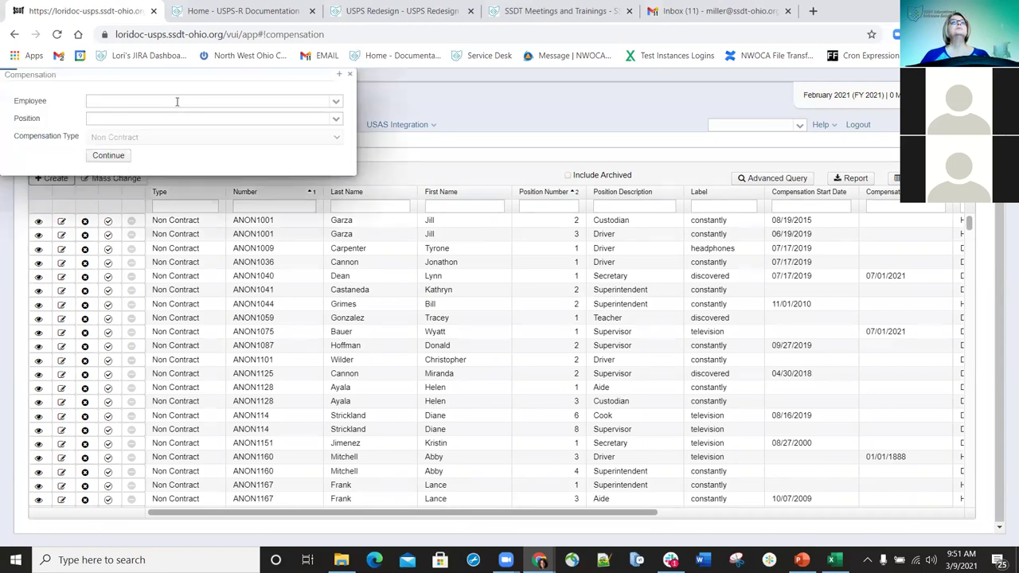
pyautogui.click(176, 102)
pyautogui.write('hern')
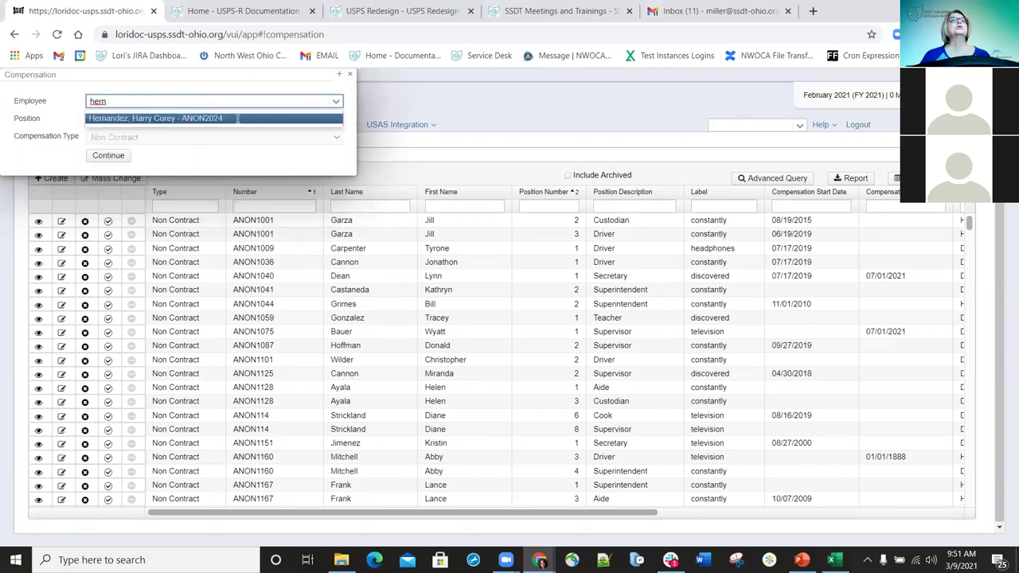
pyautogui.click(336, 118)
pyautogui.click(336, 122)
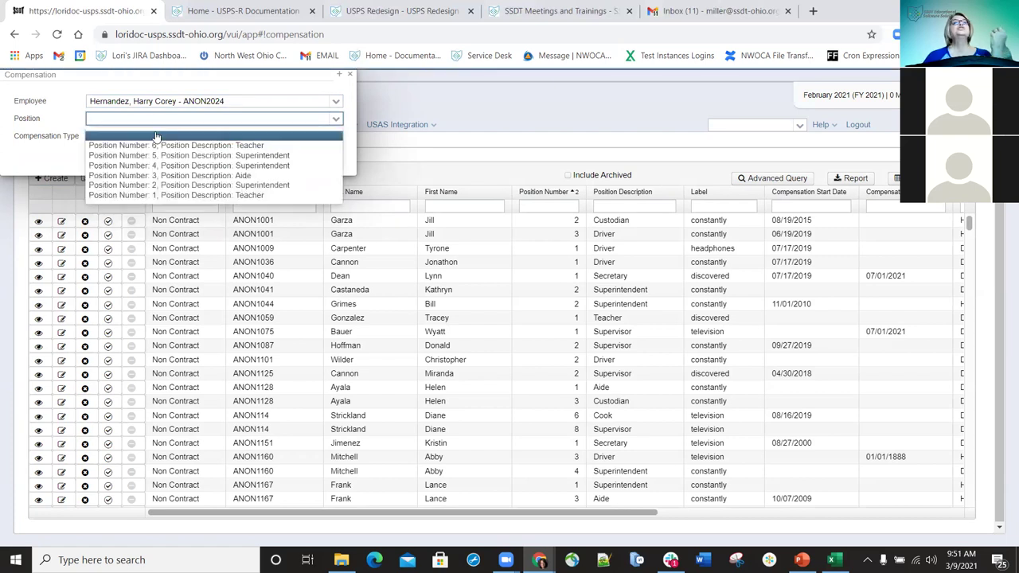
pyautogui.click(170, 196)
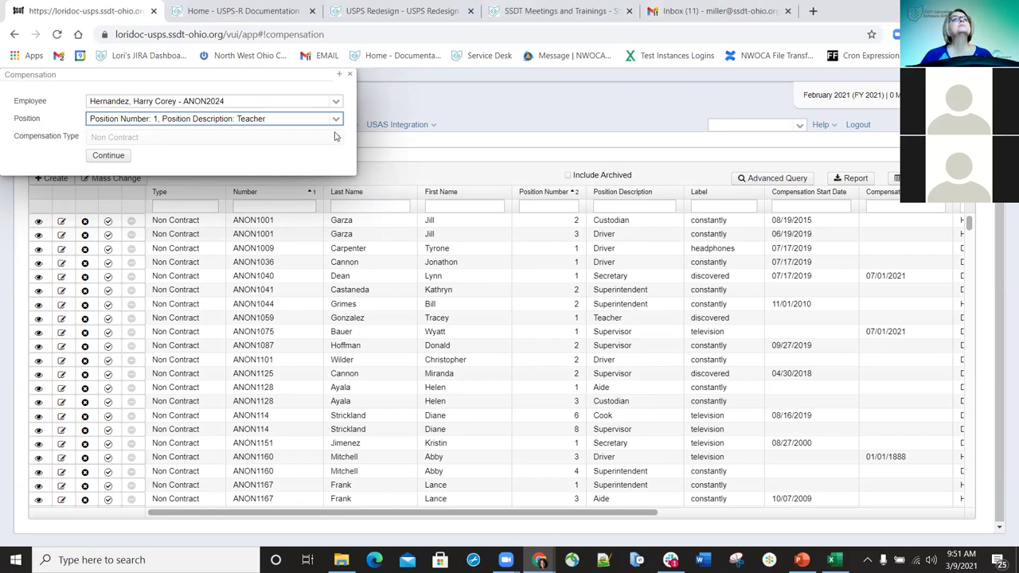
pyautogui.click(351, 76)
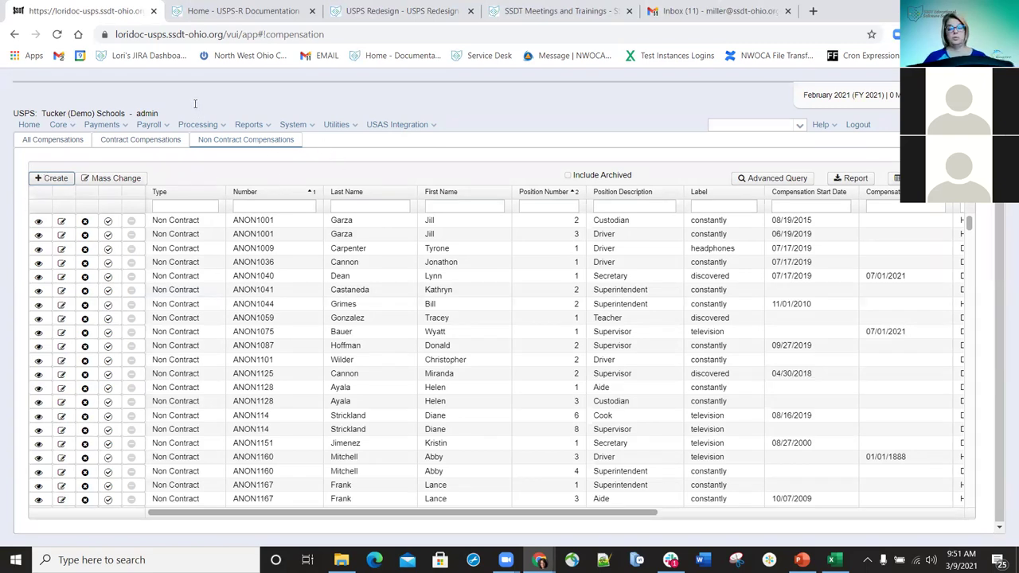
pyautogui.write('mill')
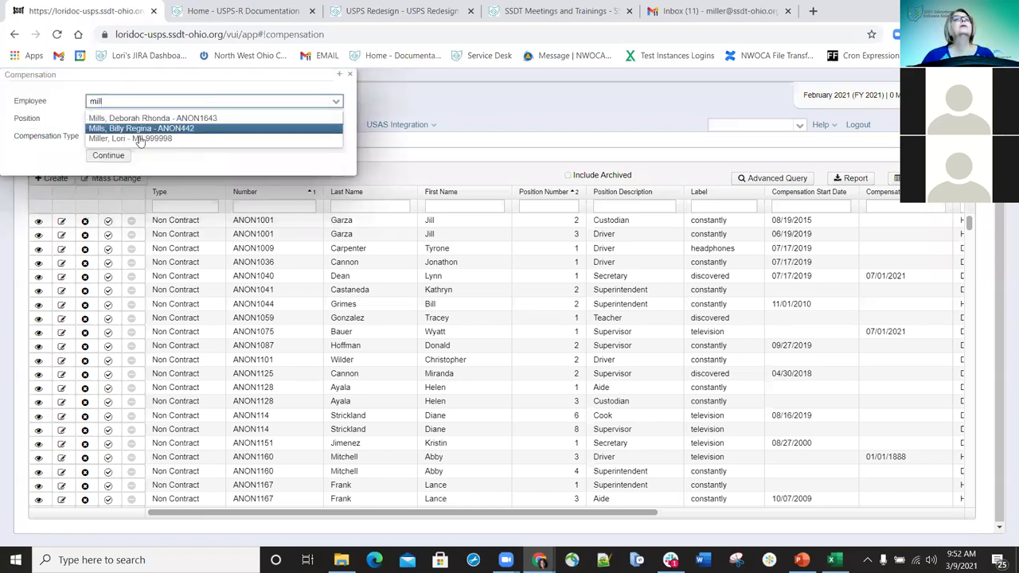
pyautogui.click(140, 137)
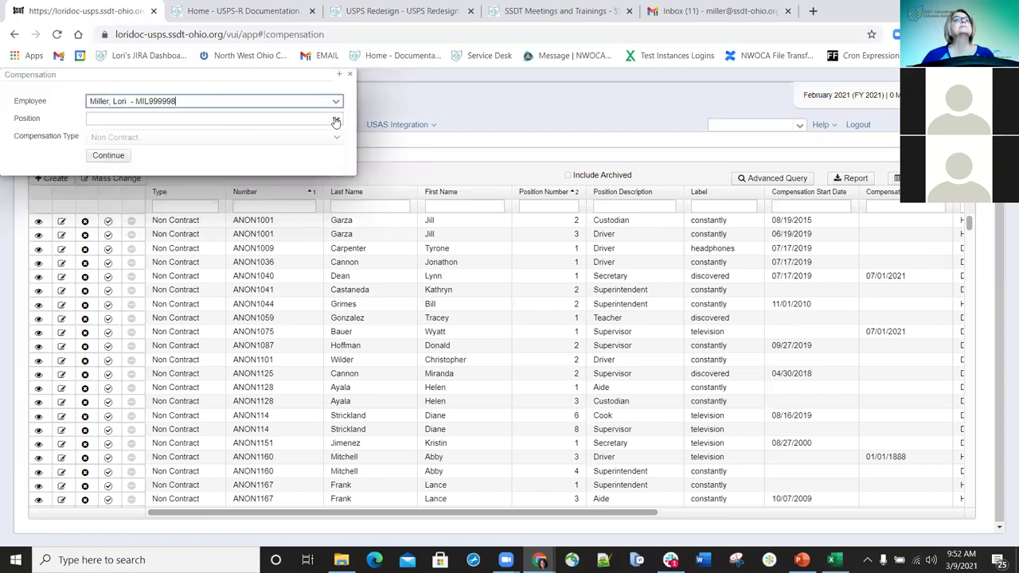
pyautogui.click(336, 119)
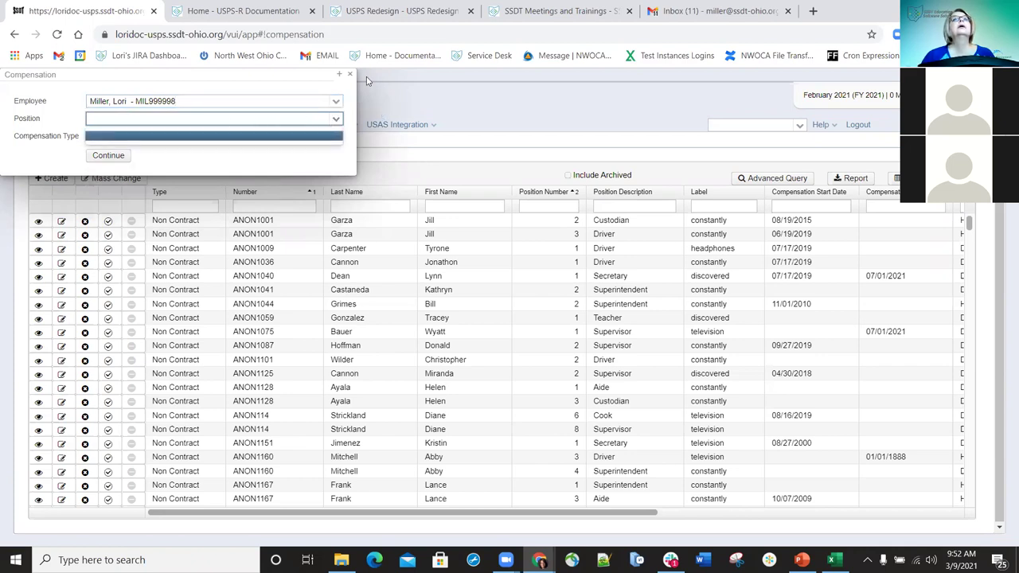
pyautogui.click(340, 74)
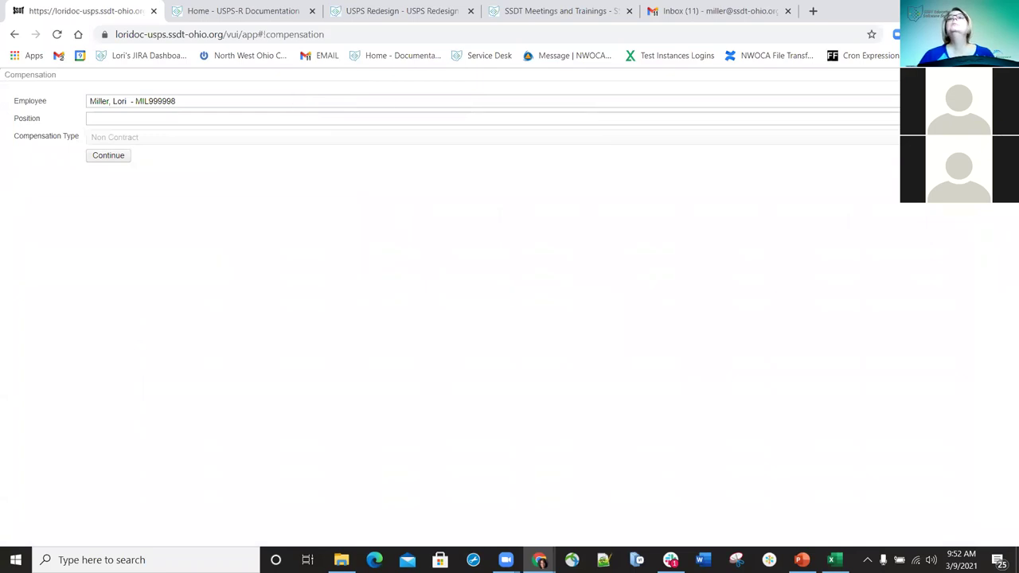
pyautogui.press('Escape')
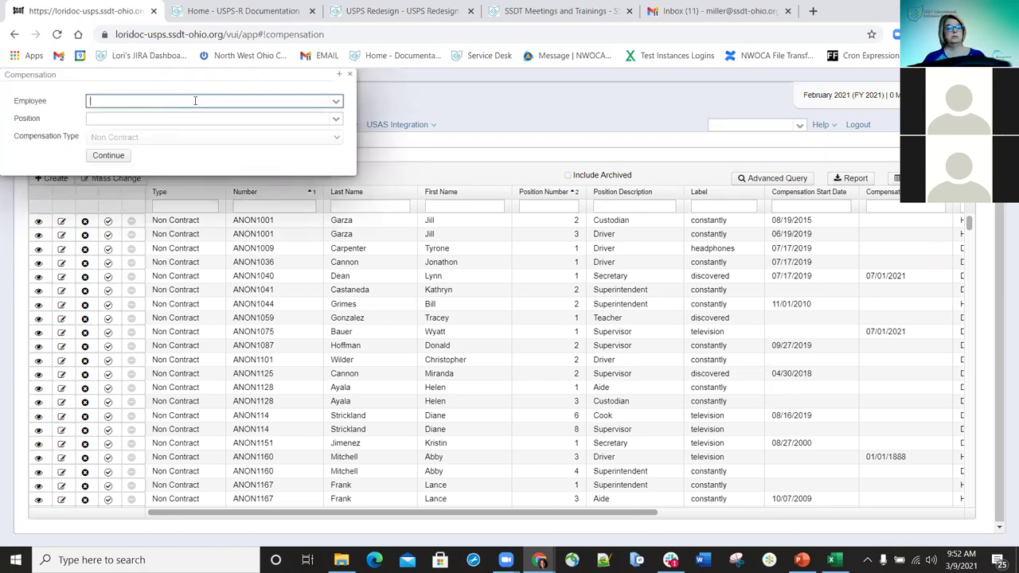
pyautogui.write('garza')
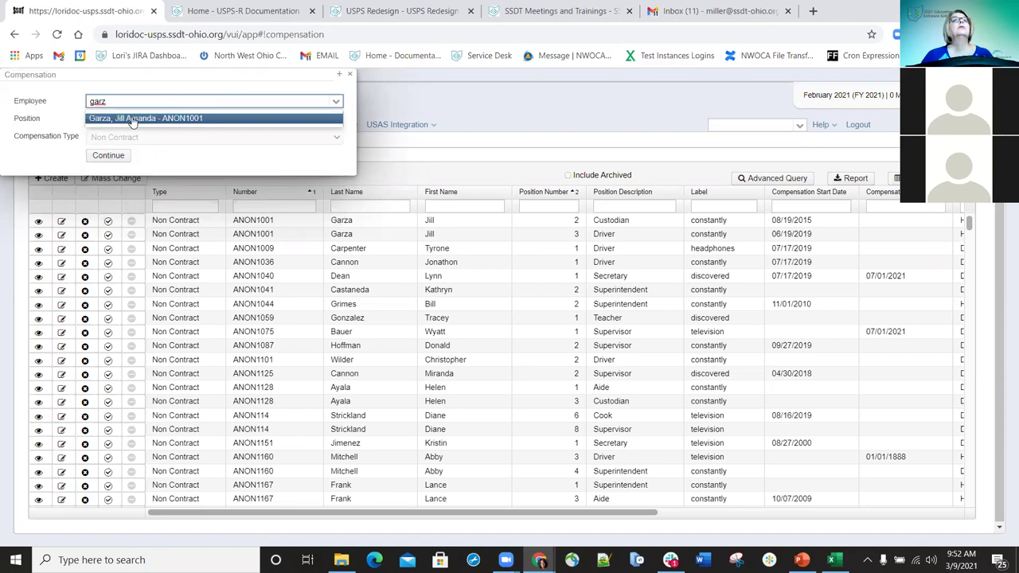
pyautogui.click(132, 117)
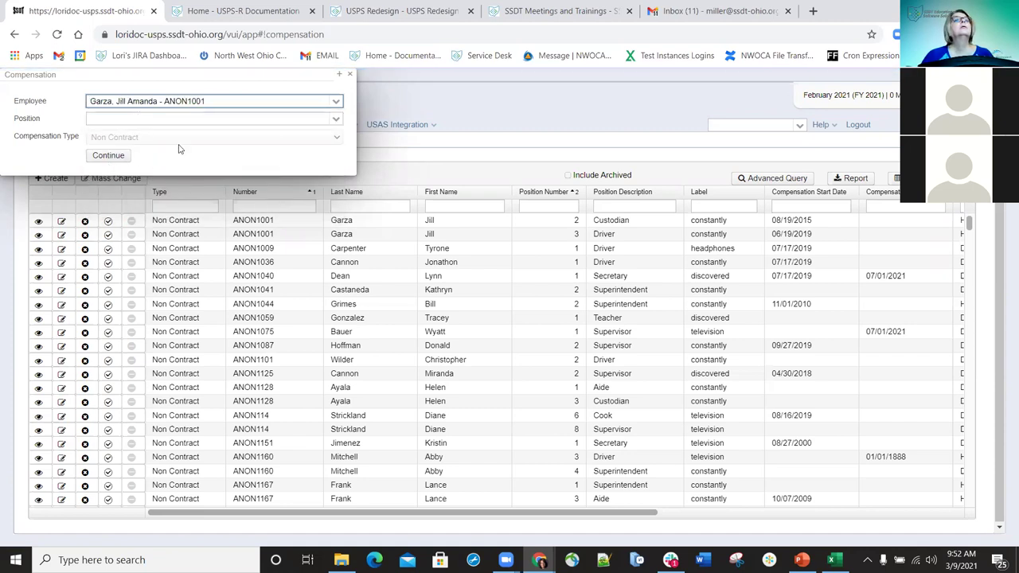
pyautogui.click(350, 75)
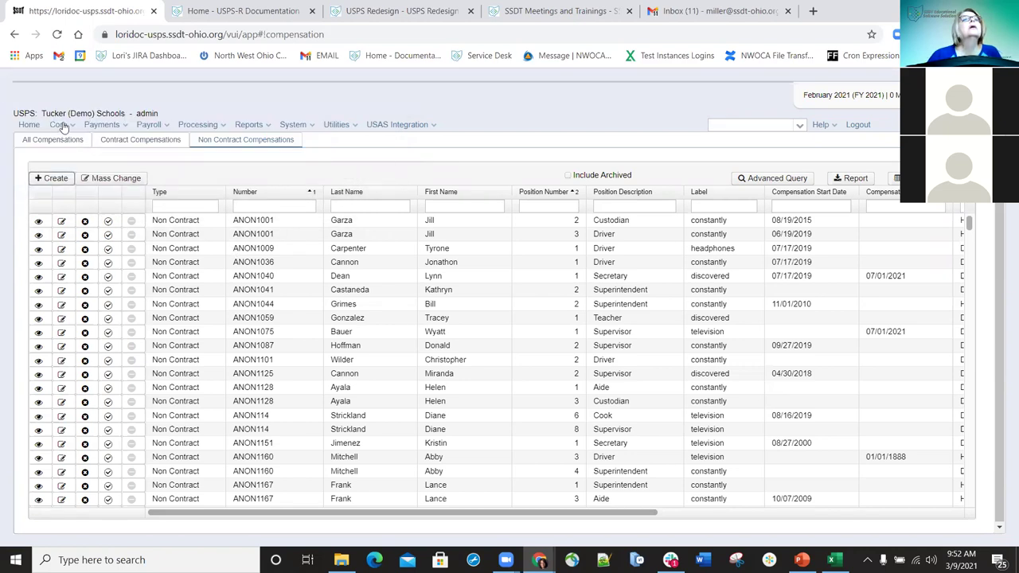
# - Switch to the Contract Compensations list and start a new contract compensation
pyautogui.click(104, 143)
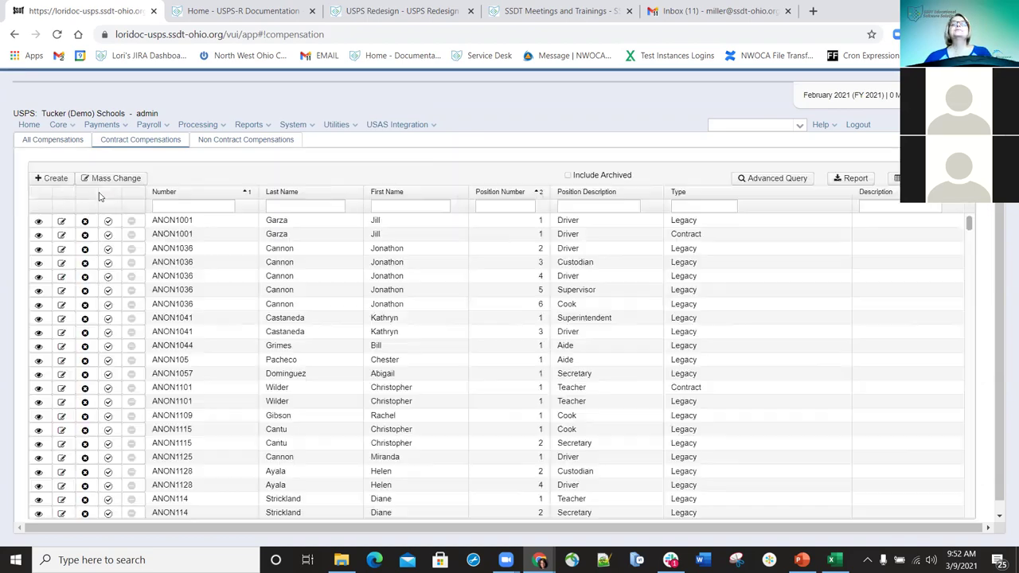
pyautogui.click(59, 182)
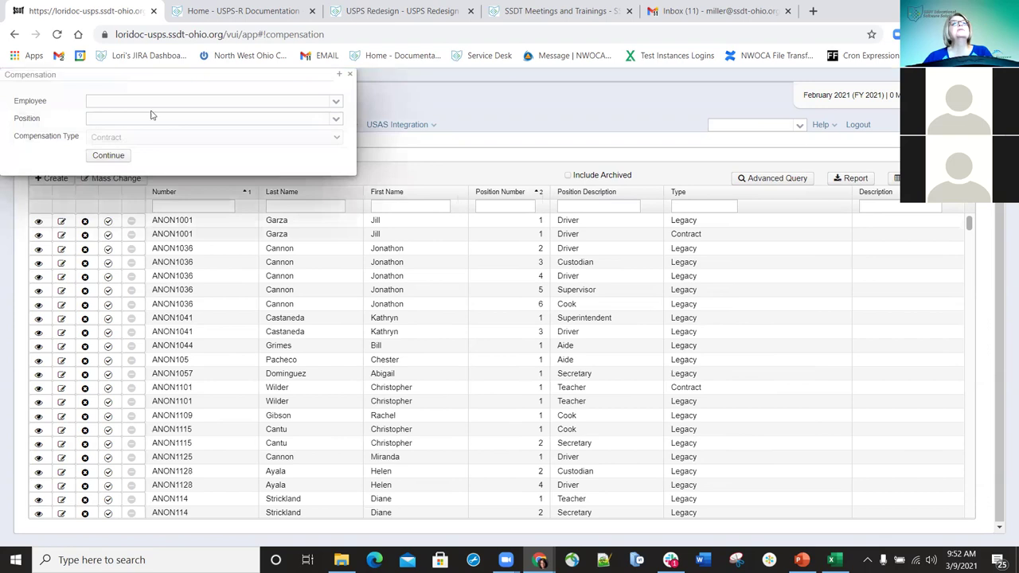
# - Select the employee and Position 1 Teacher, then continue to the contract details form
pyautogui.click(169, 102)
pyautogui.write('her')
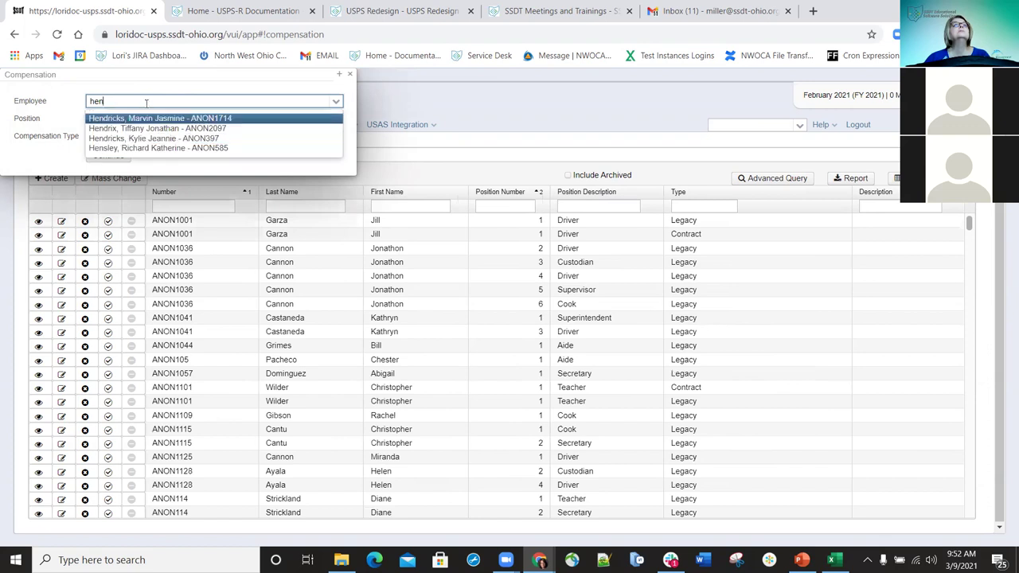
pyautogui.write('d')
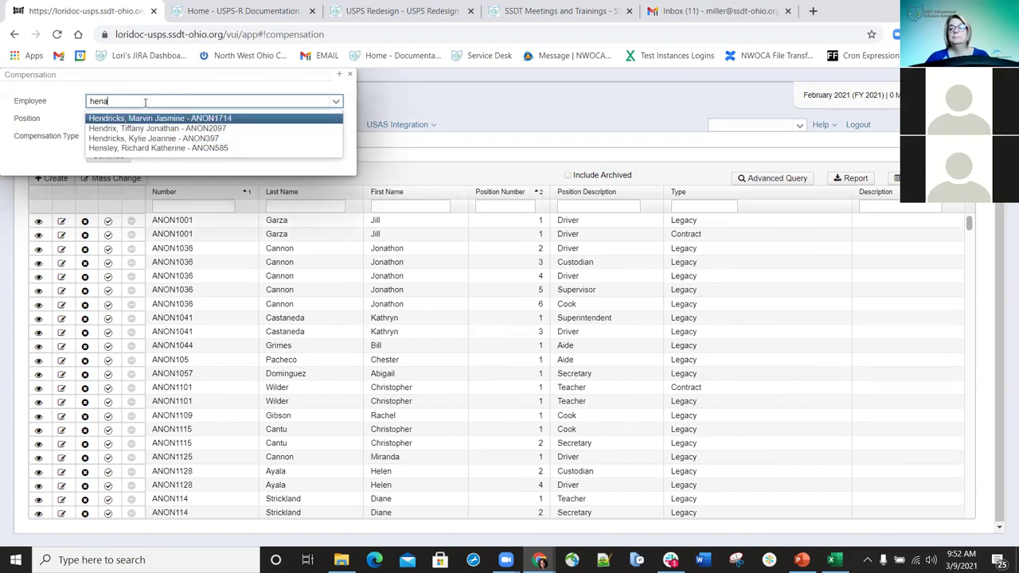
pyautogui.press('BackSpace')
pyautogui.press('BackSpace')
pyautogui.press('BackSpace')
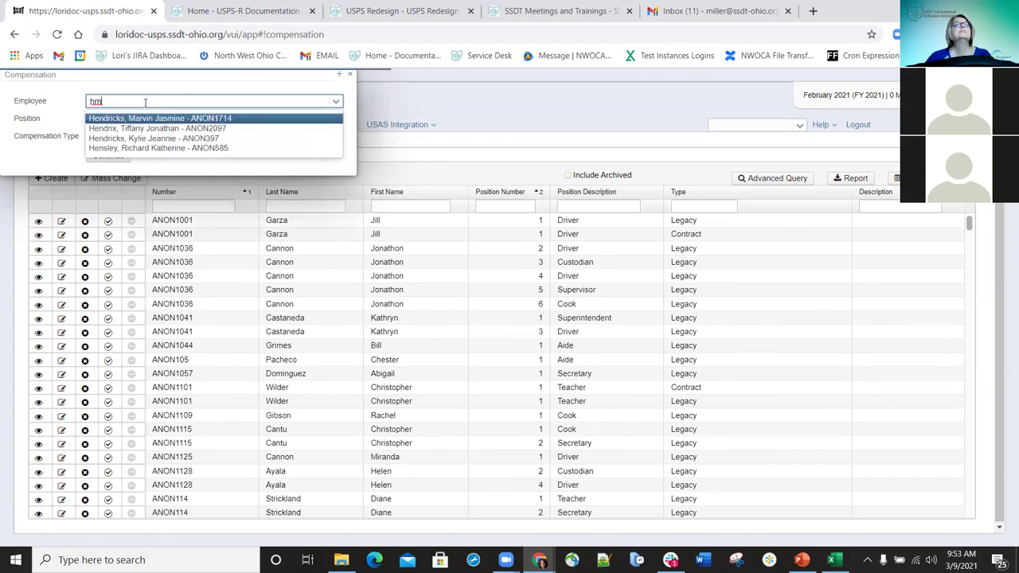
pyautogui.write('ern')
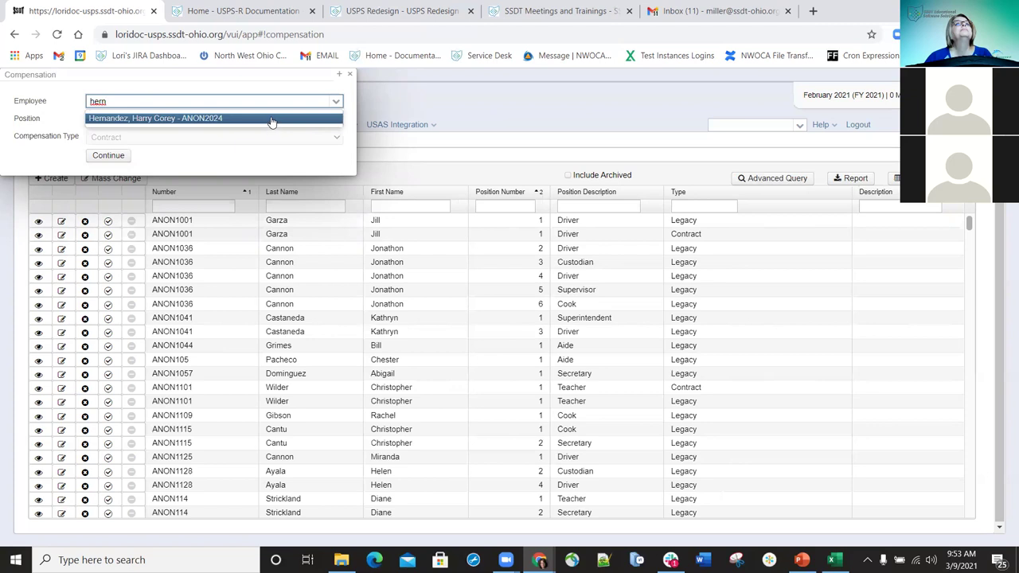
pyautogui.click(271, 118)
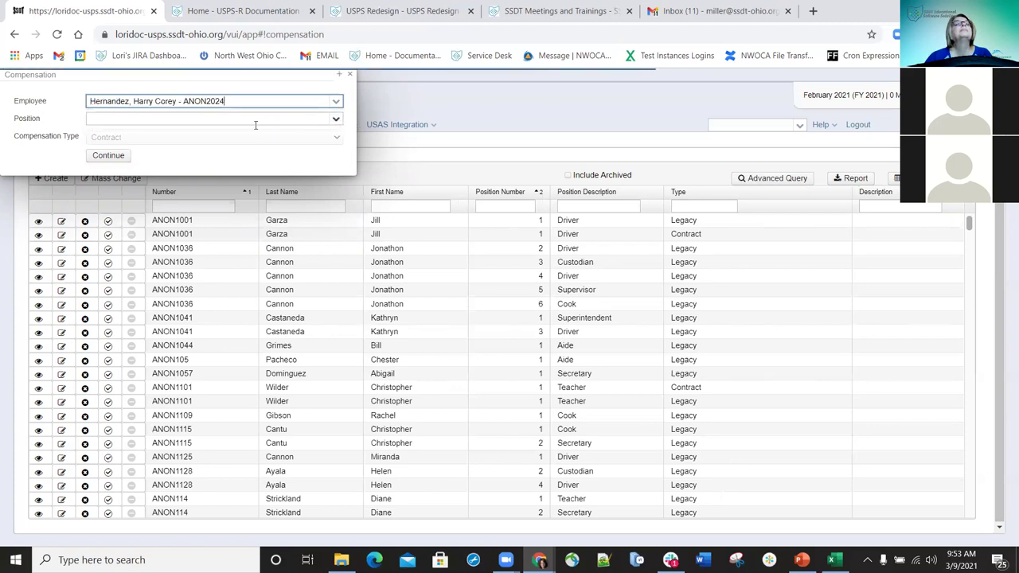
pyautogui.click(188, 126)
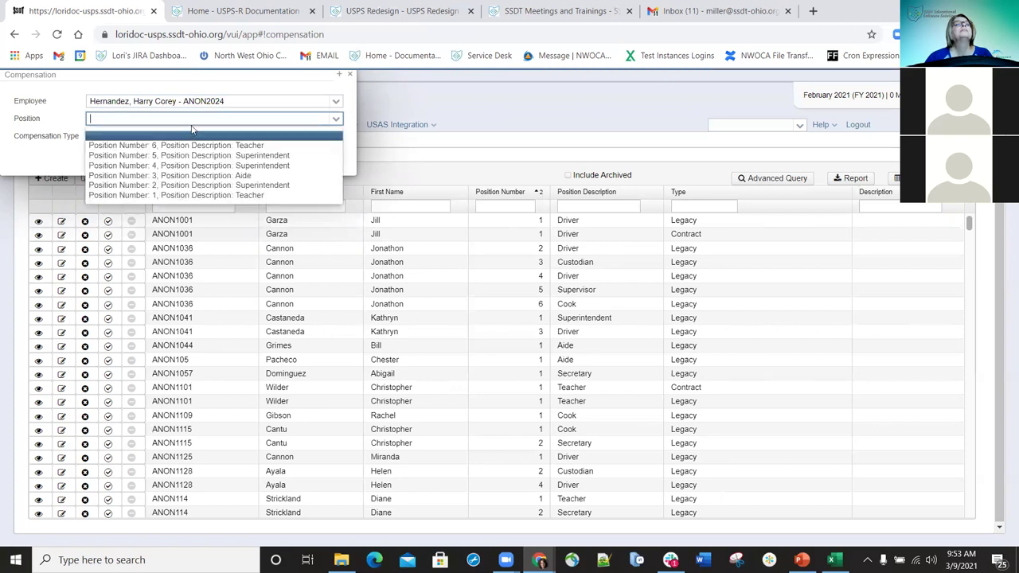
pyautogui.click(171, 195)
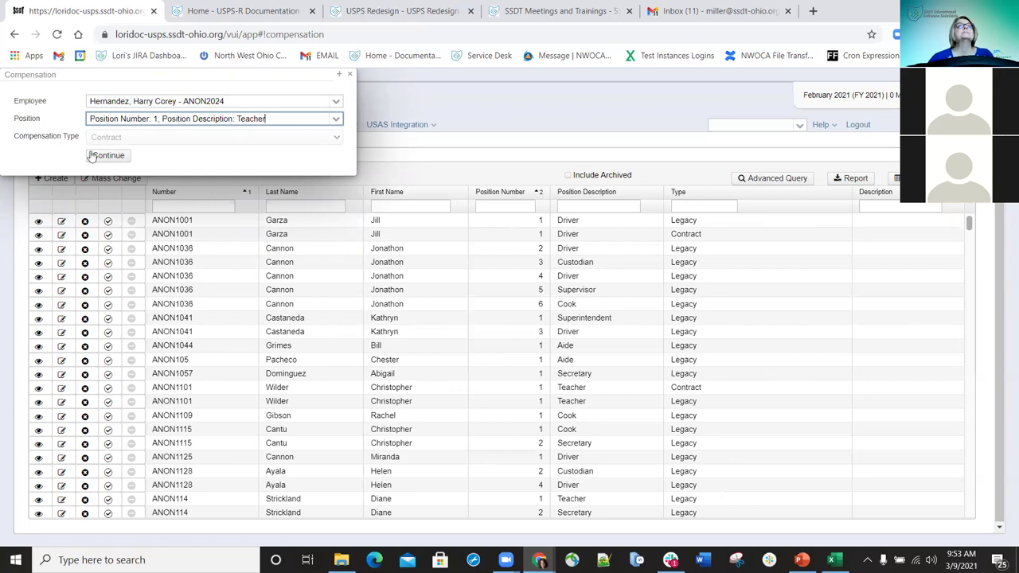
pyautogui.click(109, 157)
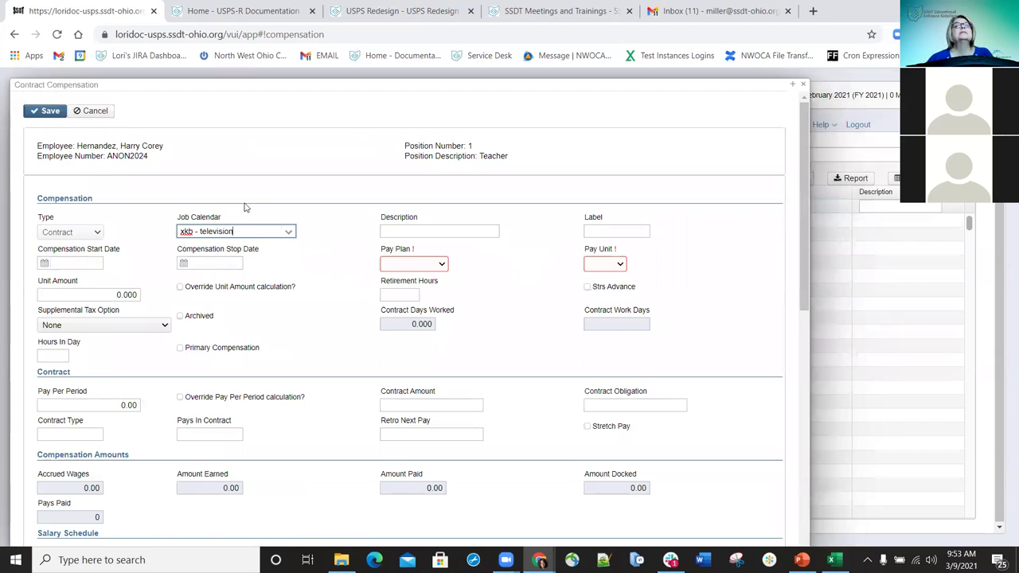
# - Set the Job Calendar to aih - headphones on the Contract Compensation form
pyautogui.click(289, 231)
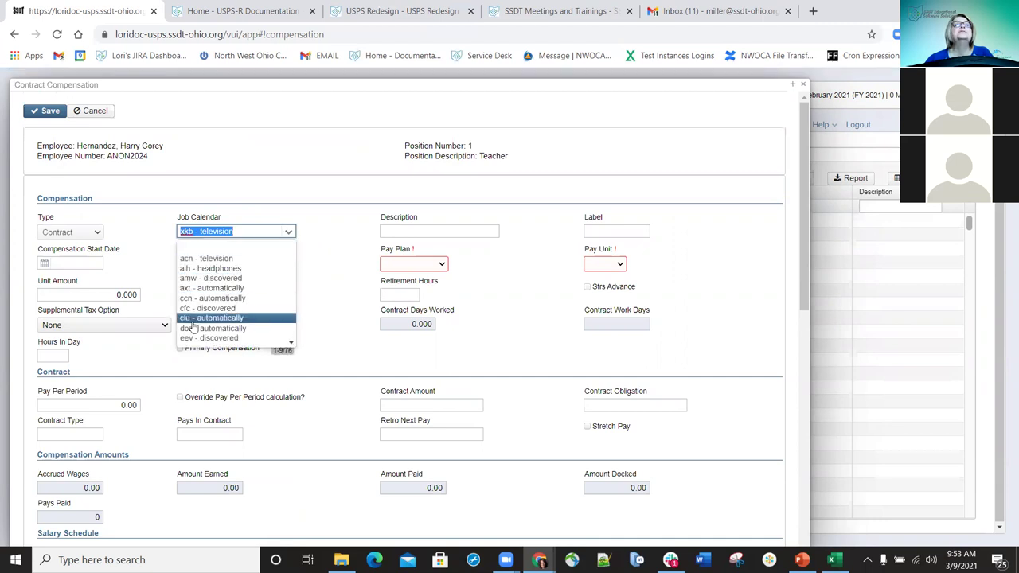
pyautogui.click(231, 268)
pyautogui.click(447, 232)
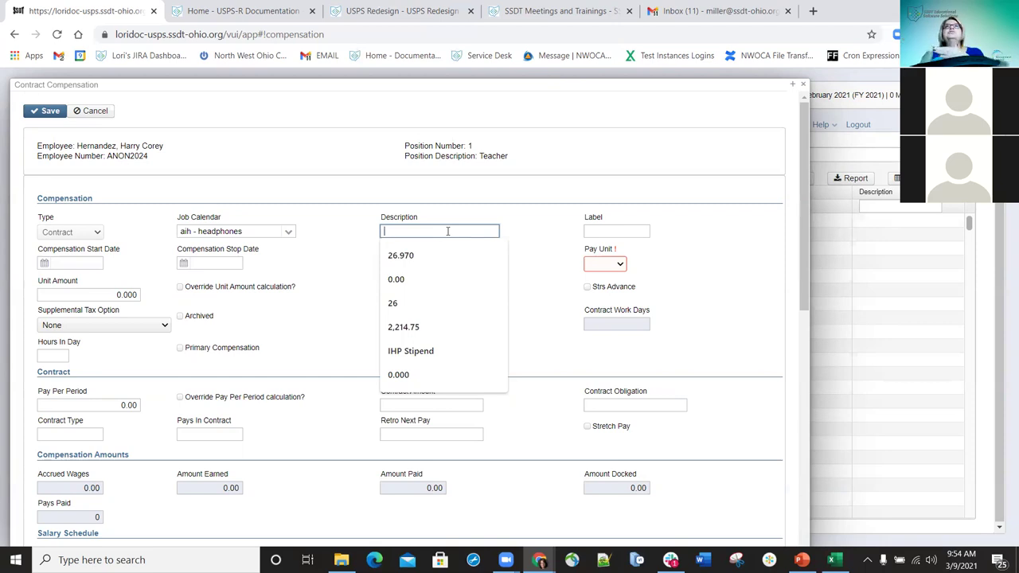
# - Enter the description '21-22 Teacher' and the label 'Teacher Test'
pyautogui.write('2')
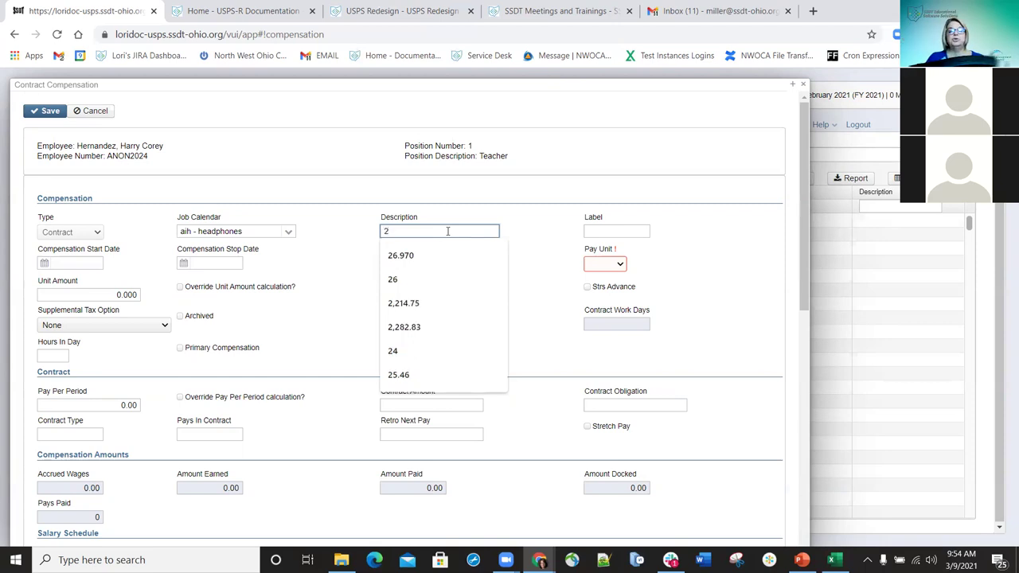
pyautogui.write('1-22 ')
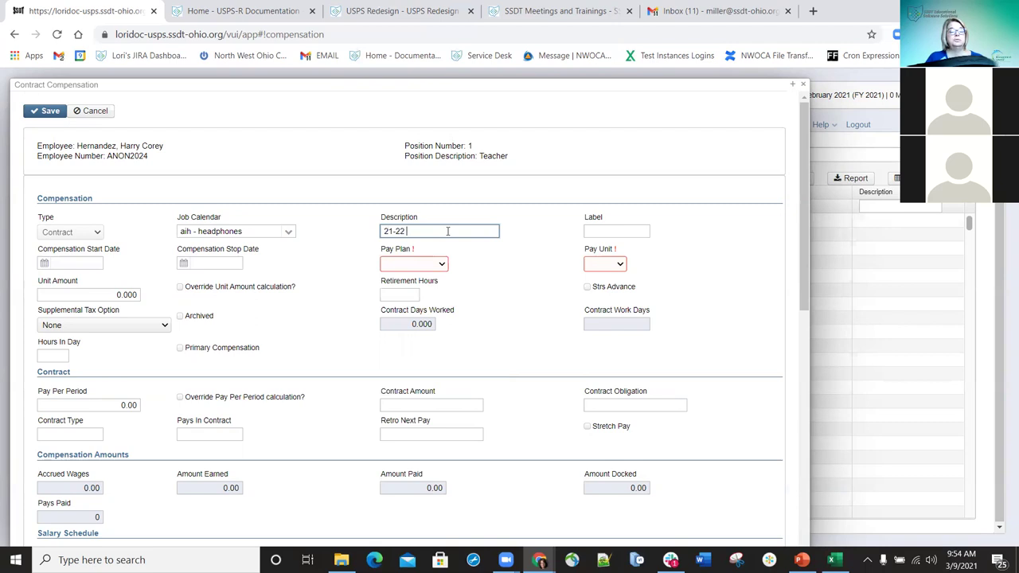
pyautogui.write('Teacher')
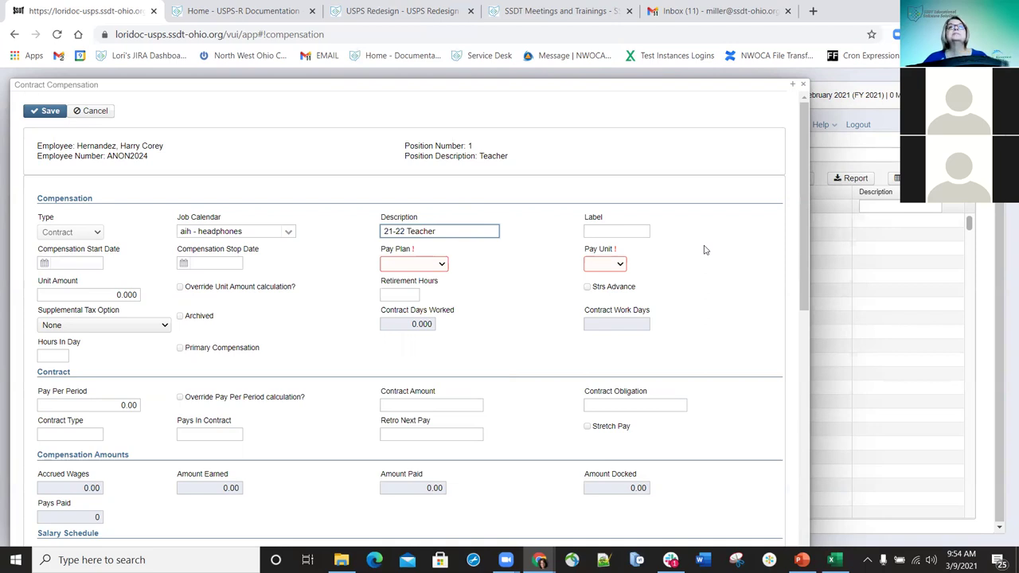
pyautogui.click(600, 231)
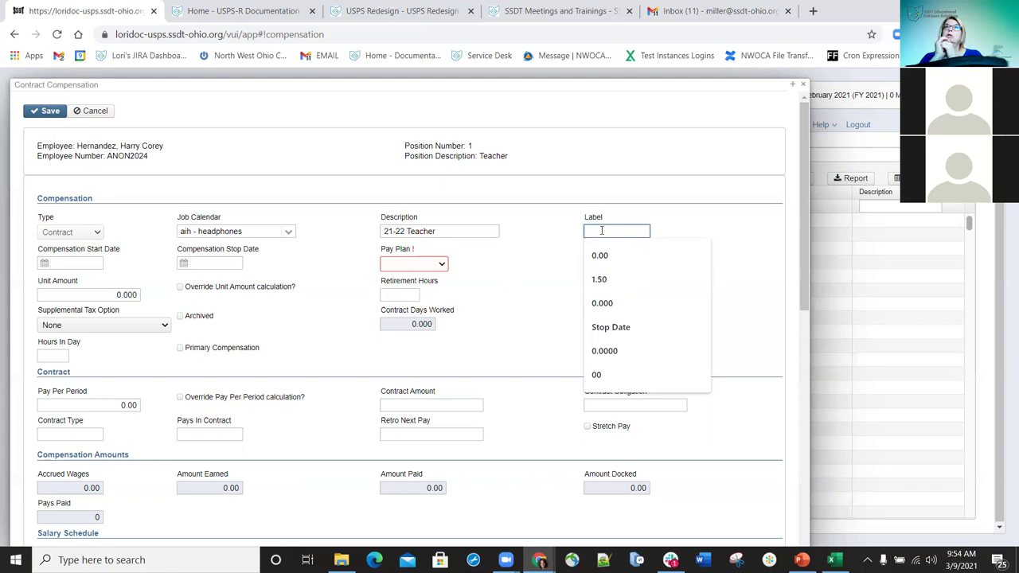
pyautogui.write('T')
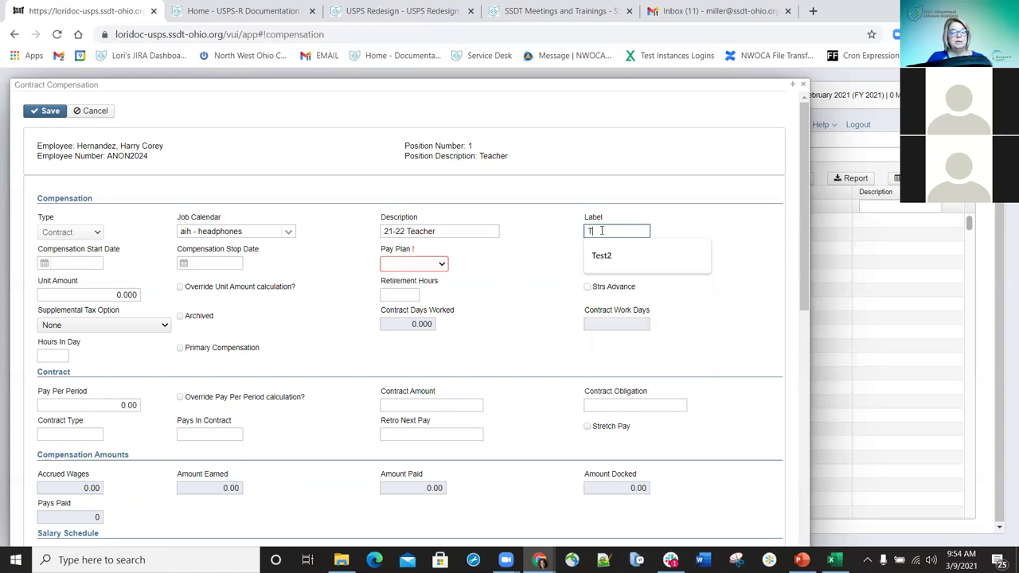
pyautogui.write('eacher Test')
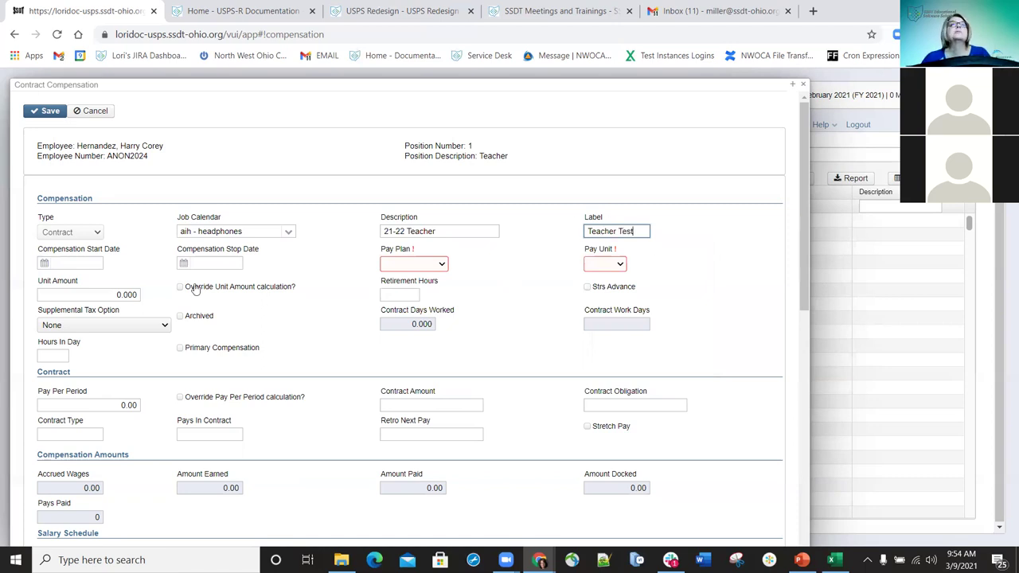
pyautogui.click(72, 263)
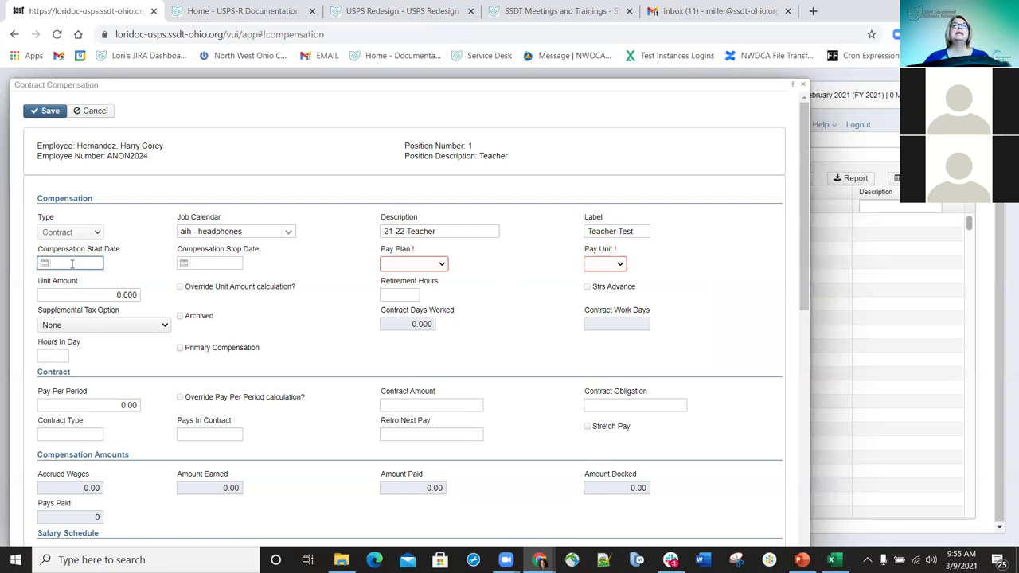
# - Change the Job Calendar to acn - television
pyautogui.click(290, 233)
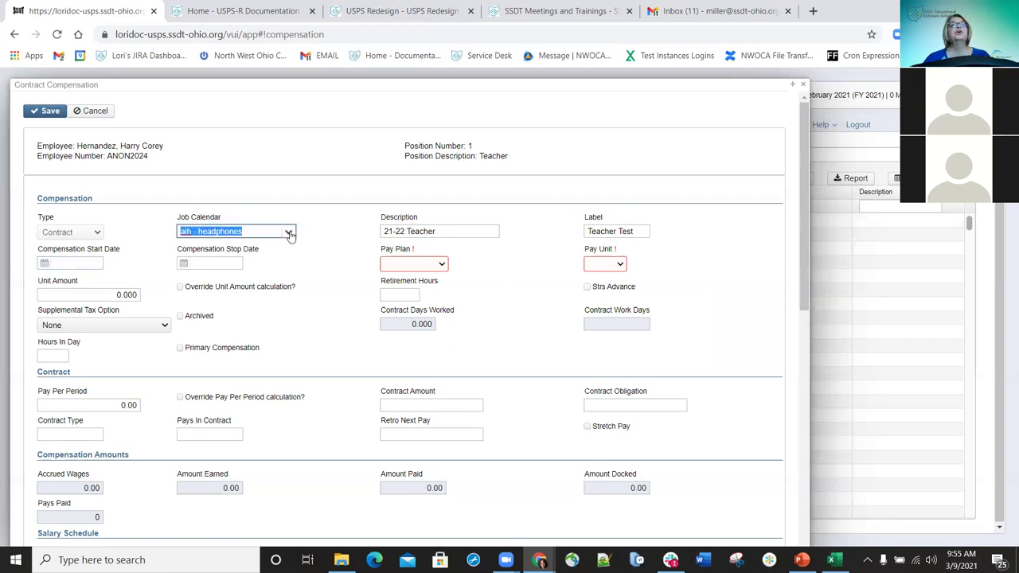
pyautogui.click(290, 232)
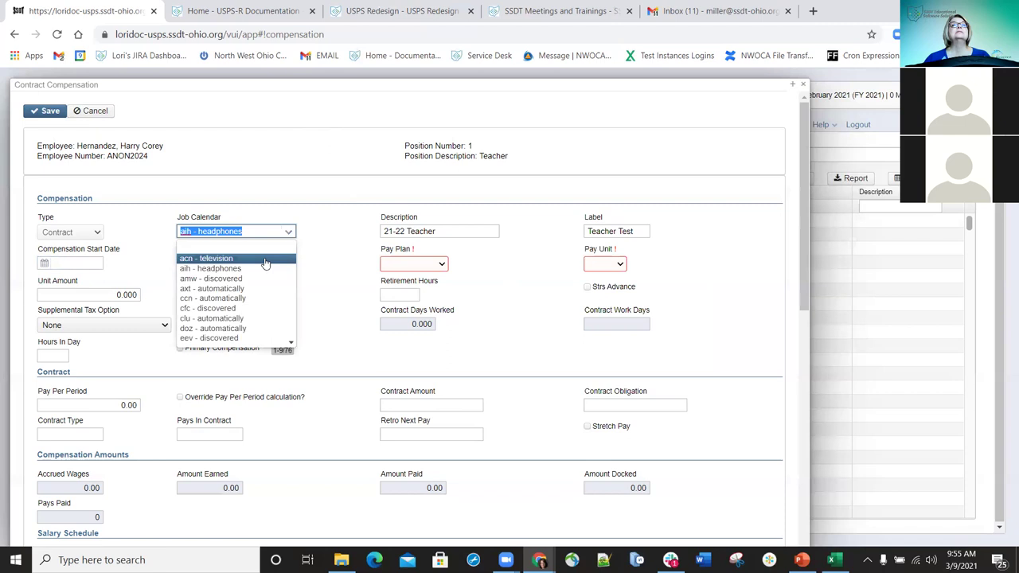
pyautogui.click(243, 259)
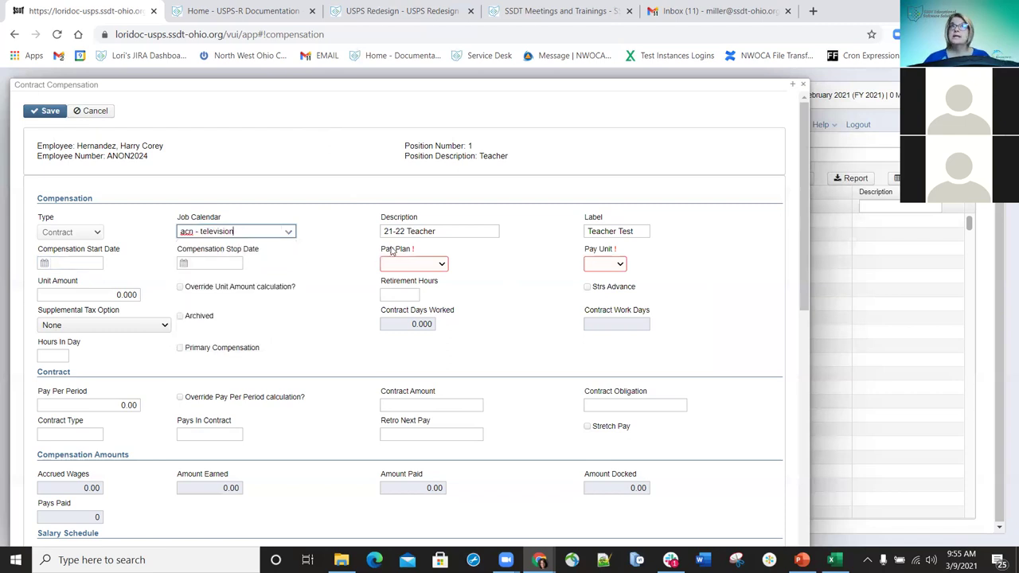
pyautogui.moveTo(391, 252)
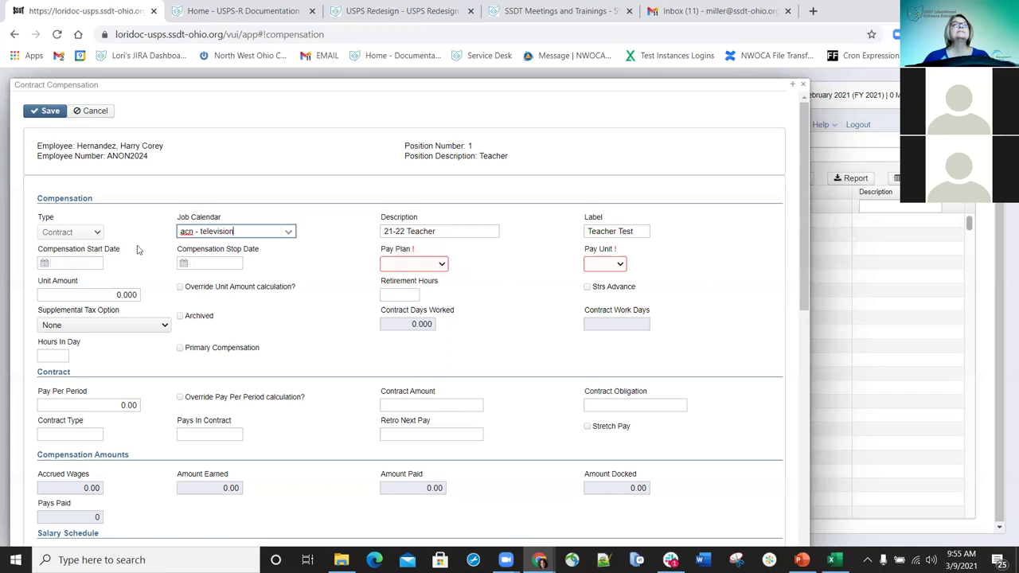
# - Enter compensation start date 3/1/21 and stop date 7/1/21
pyautogui.click(79, 264)
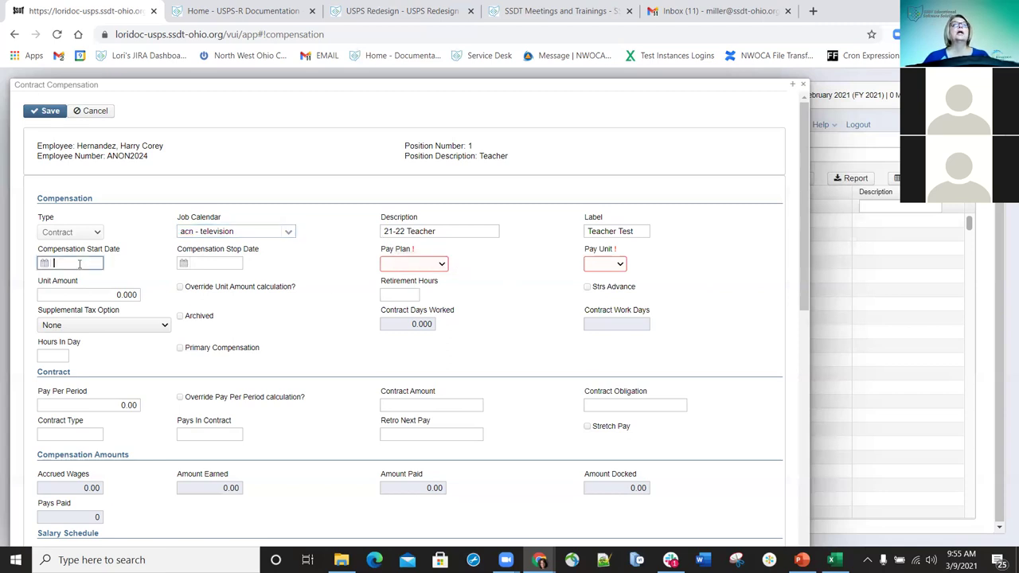
pyautogui.write('3/1/21')
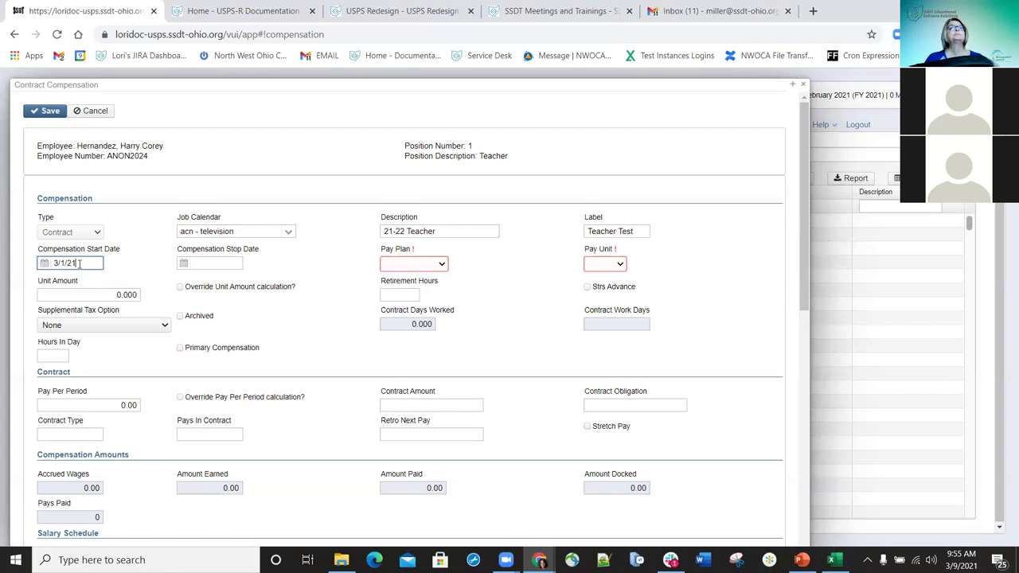
pyautogui.press('Tab')
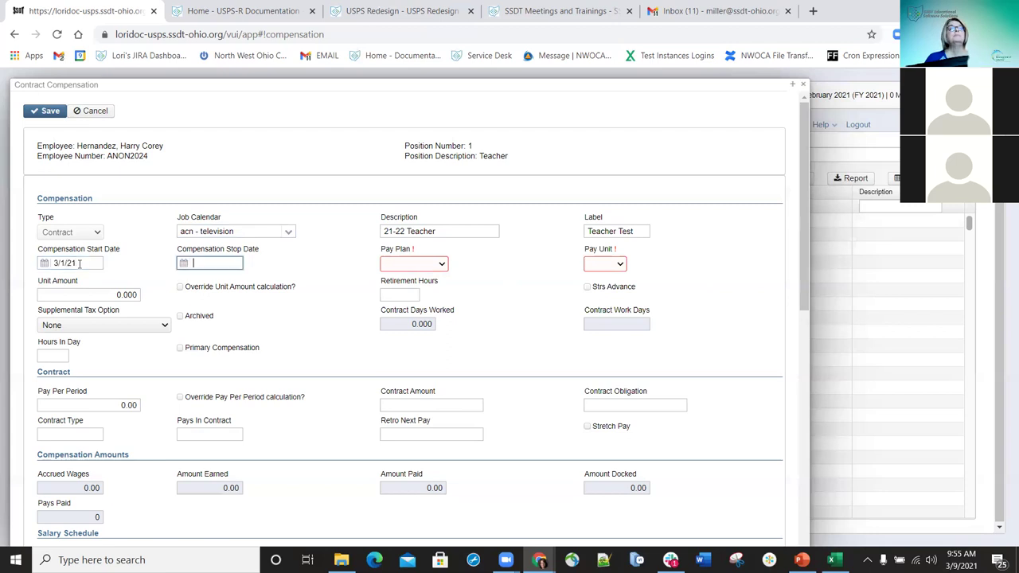
pyautogui.write('7/1/21')
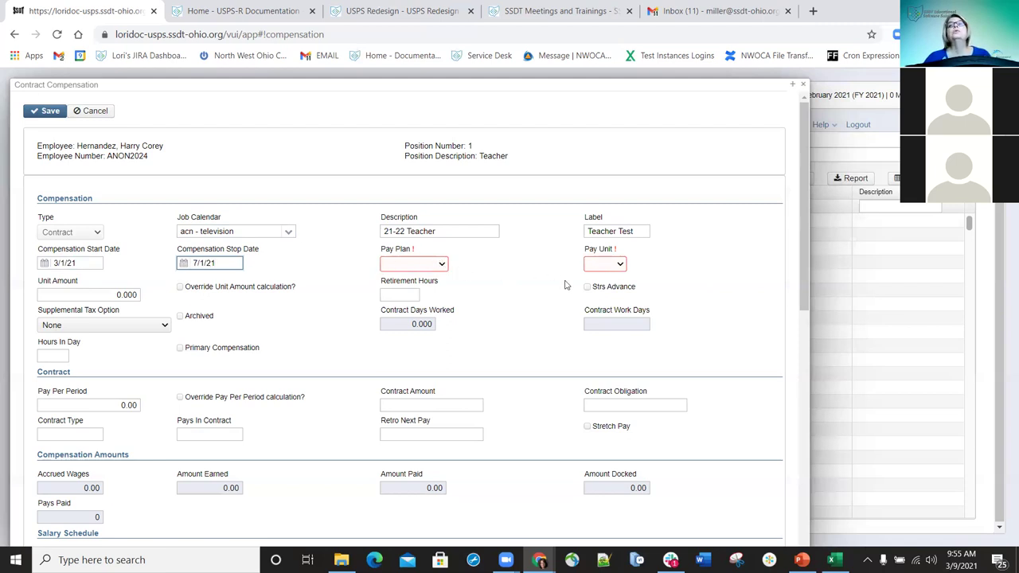
# - Set the pay plan to Biweekly and the pay unit to Daily
pyautogui.click(442, 267)
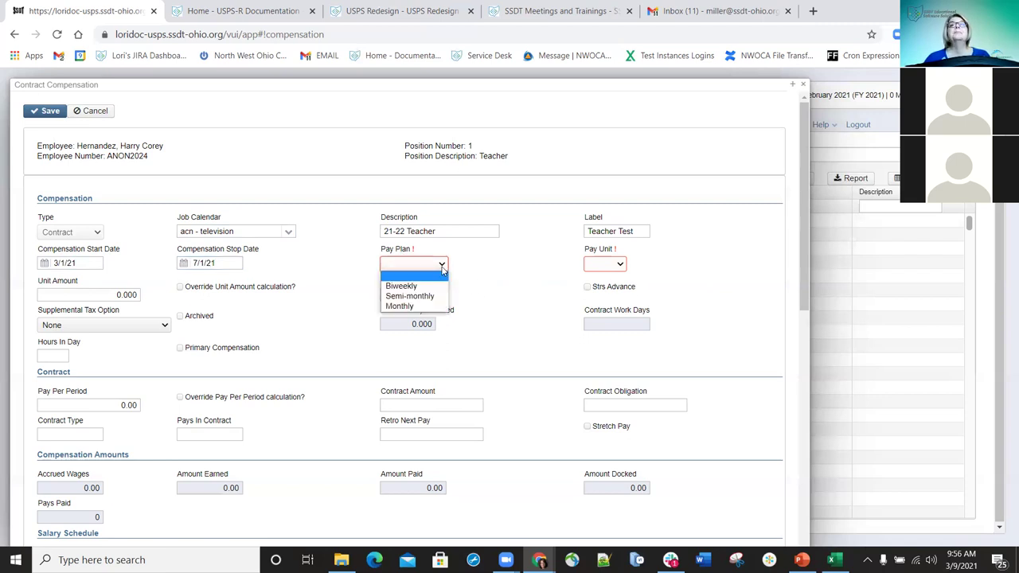
pyautogui.click(412, 286)
pyautogui.click(620, 266)
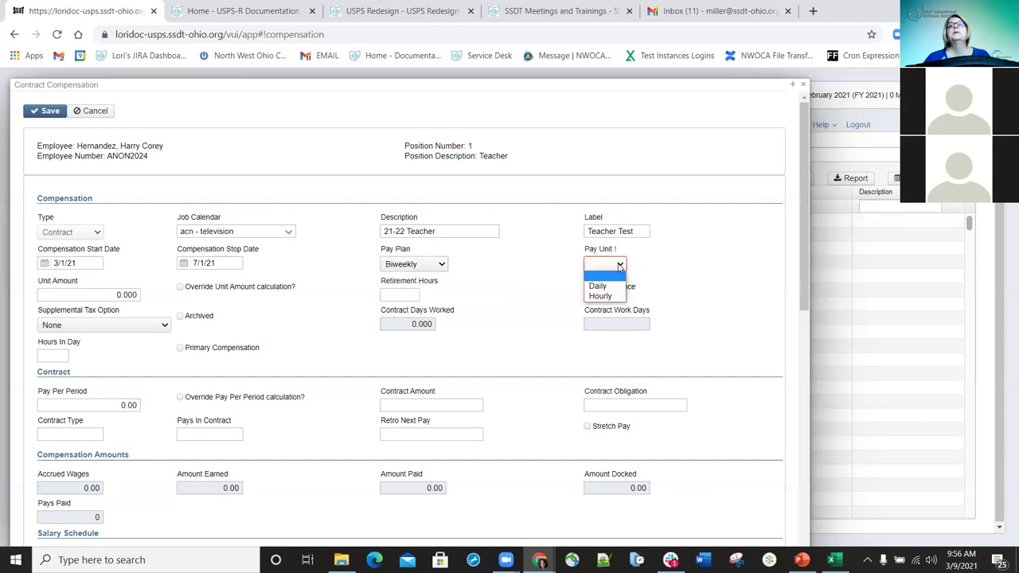
pyautogui.click(605, 286)
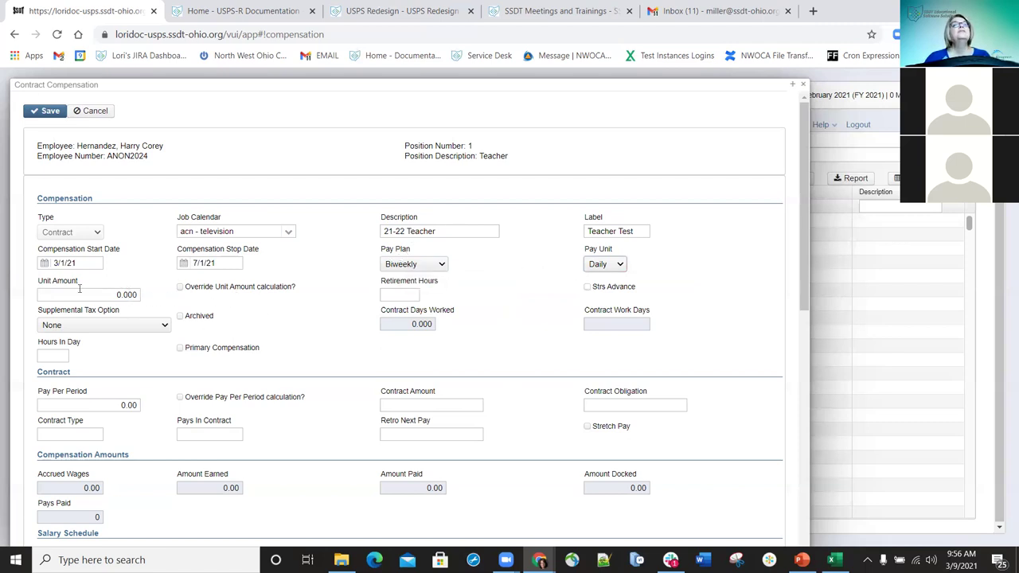
# - Replace the unit amount with 125
pyautogui.click(109, 295)
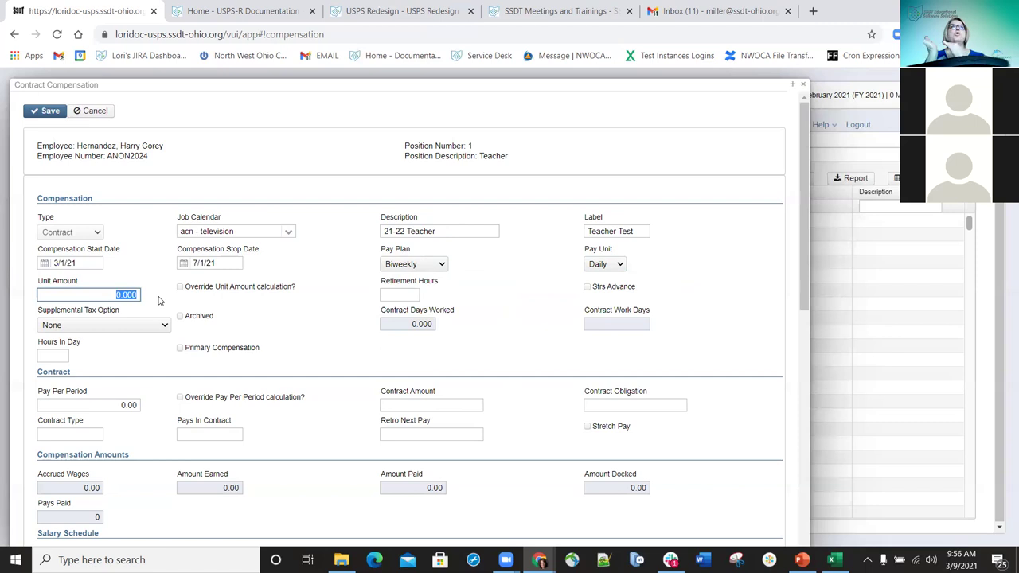
pyautogui.write('1125')
pyautogui.press('BackSpace')
pyautogui.press('BackSpace')
pyautogui.press('BackSpace')
pyautogui.write('23')
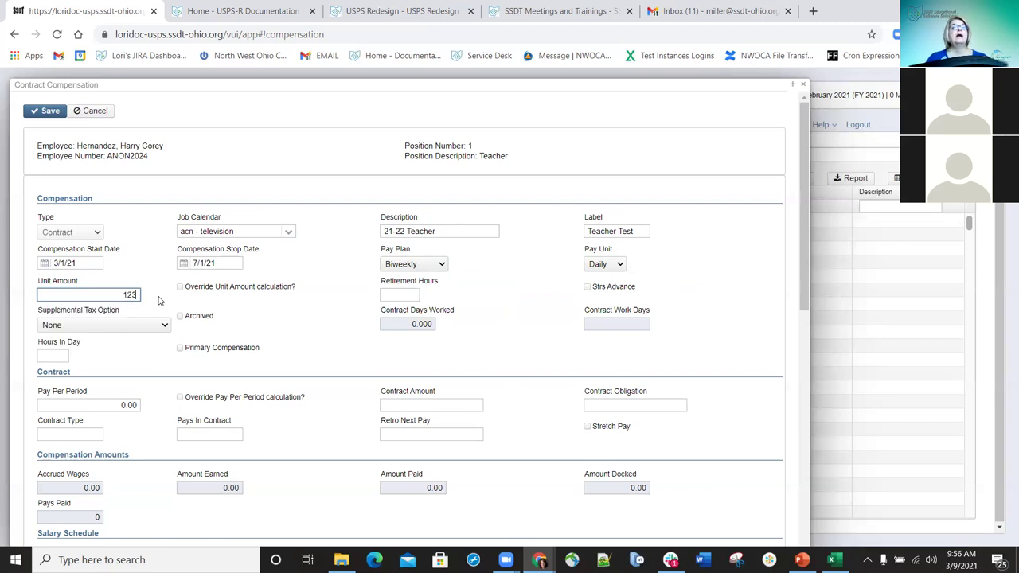
pyautogui.press('BackSpace')
pyautogui.write('5')
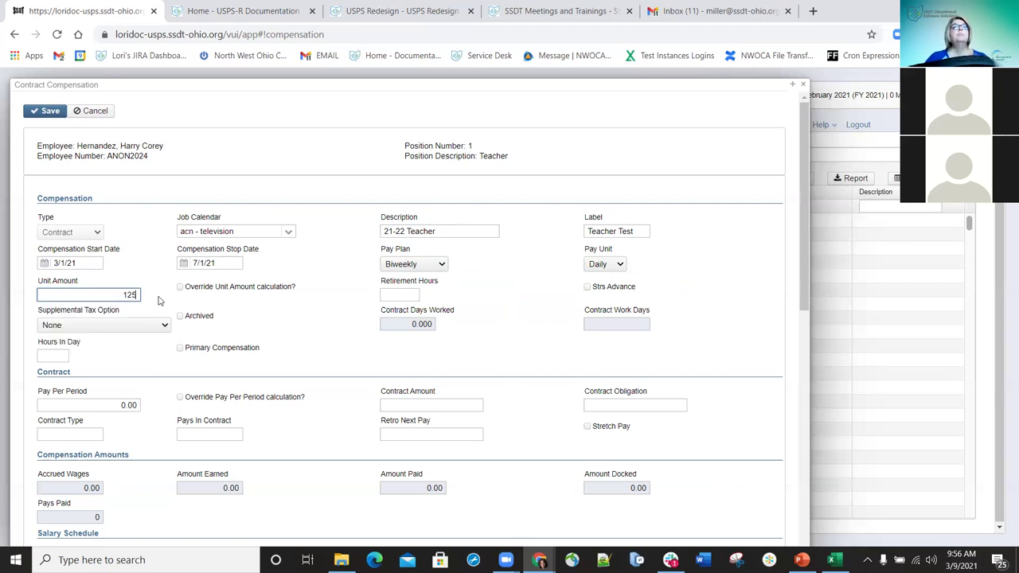
# - Override the unit amount calculation, enter 7.5 retirement hours, and keep supplemental tax None
pyautogui.click(180, 288)
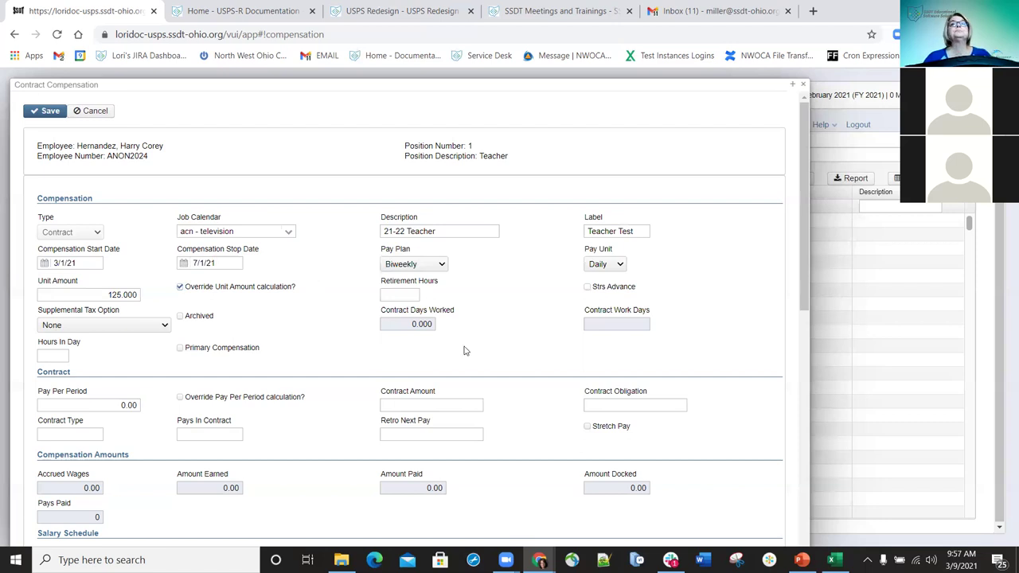
pyautogui.click(398, 296)
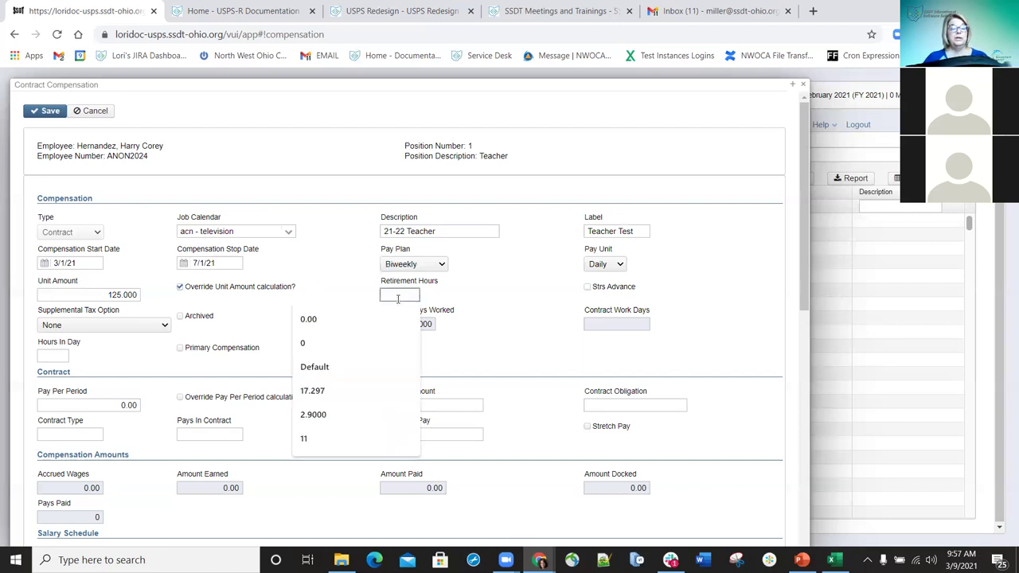
pyautogui.write('7.5')
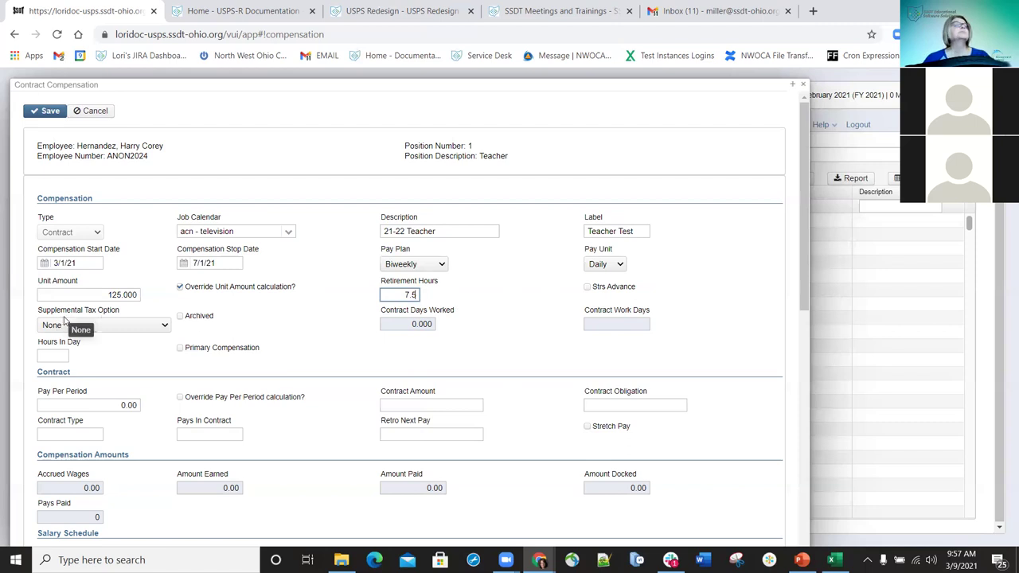
pyautogui.click(162, 328)
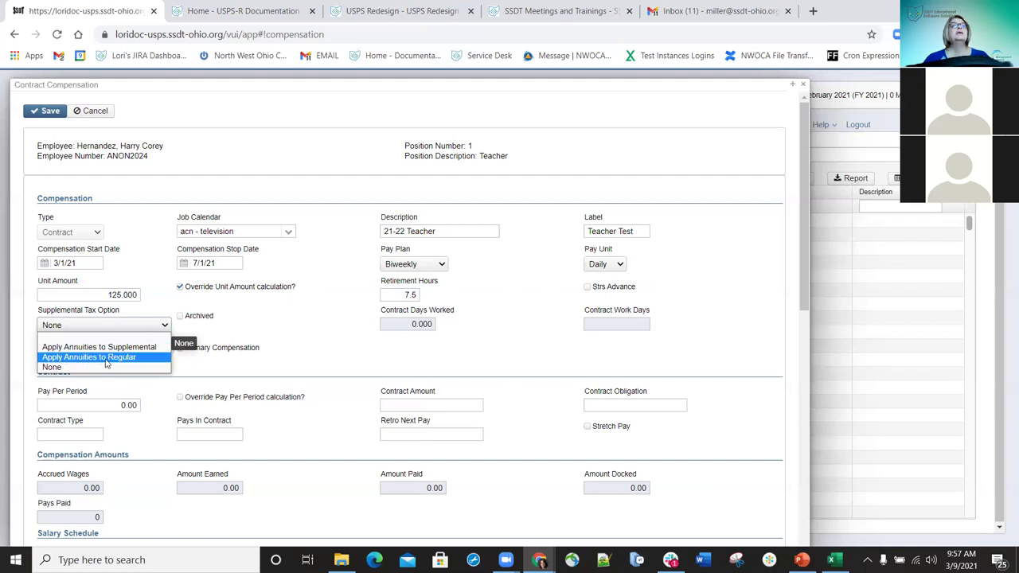
pyautogui.click(338, 348)
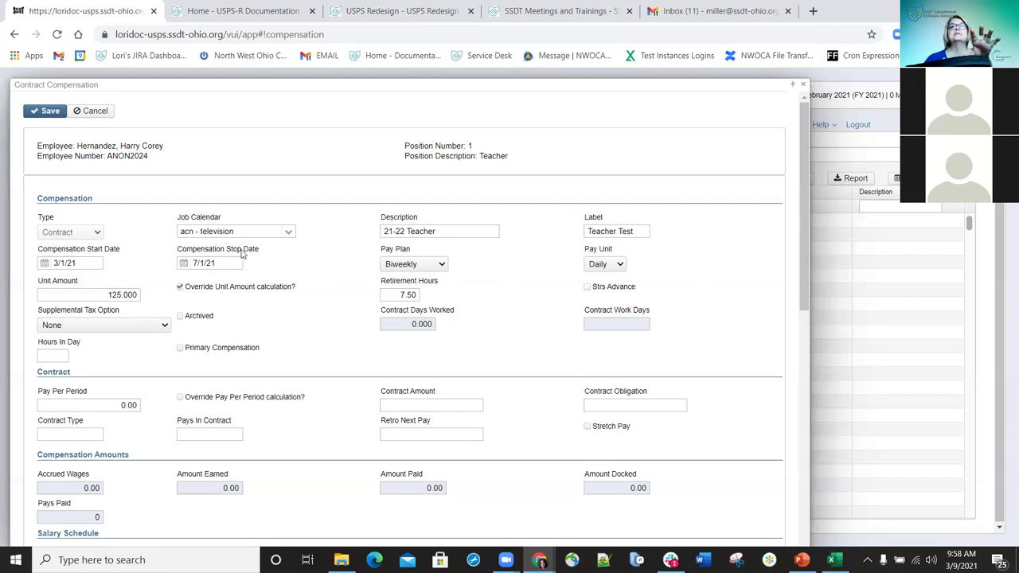
# - Enter 7.5 as the hours in day
pyautogui.click(56, 355)
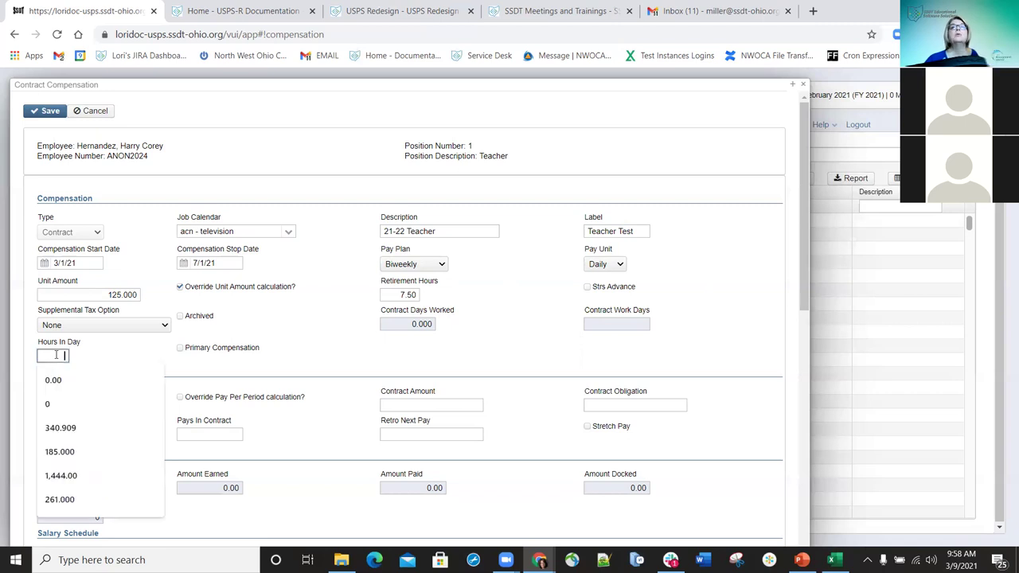
pyautogui.write('7.5')
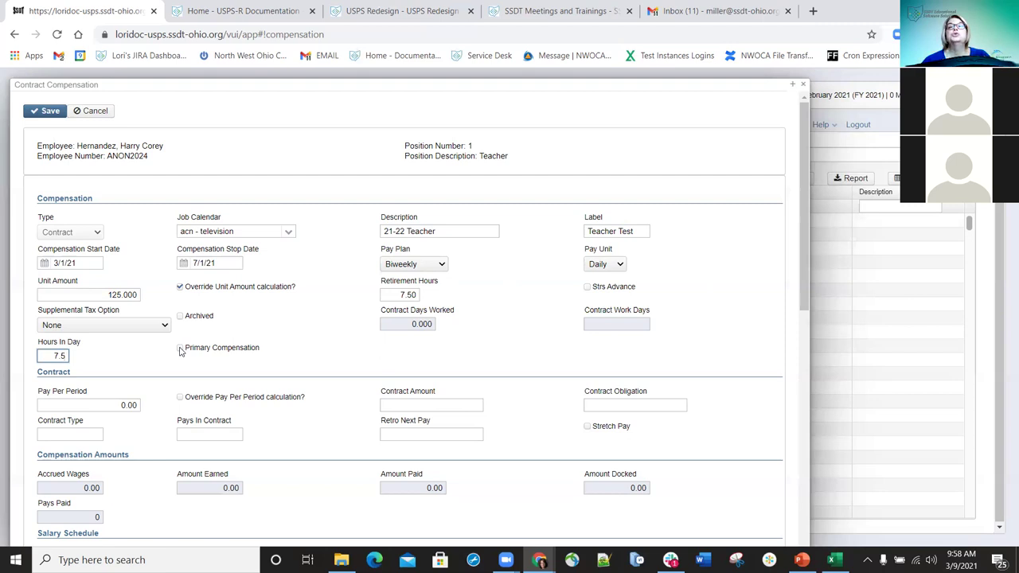
pyautogui.press('Tab')
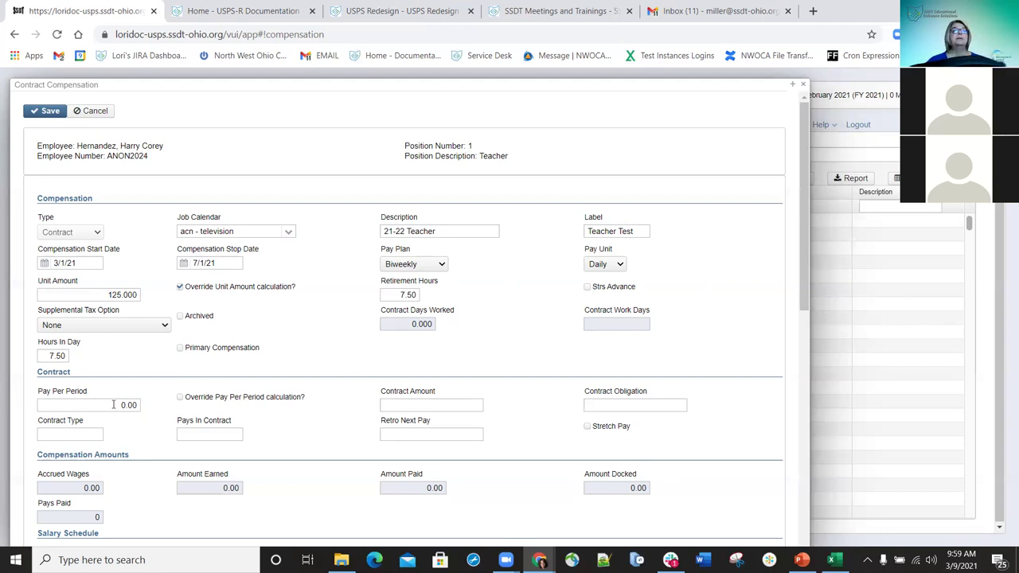
pyautogui.click(113, 405)
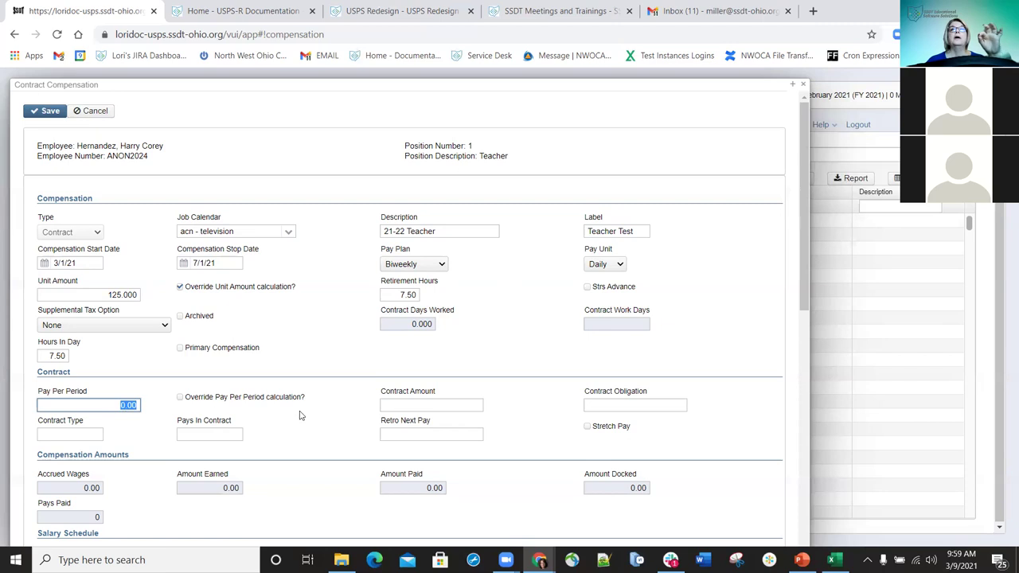
# - Enter 45000 as both the contract amount and the contract obligation
pyautogui.click(430, 405)
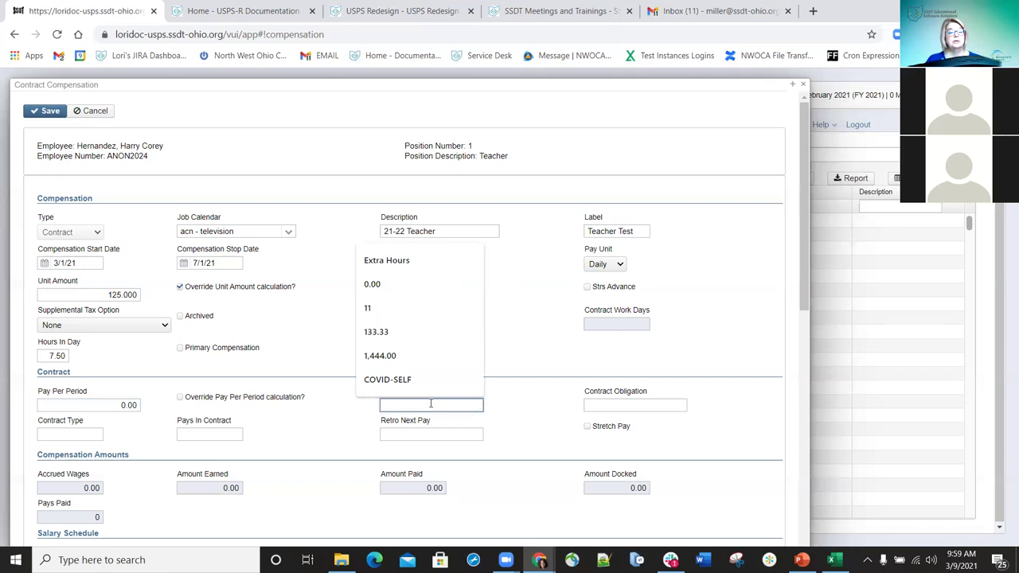
pyautogui.write('45000')
pyautogui.press('Tab')
pyautogui.write('45000')
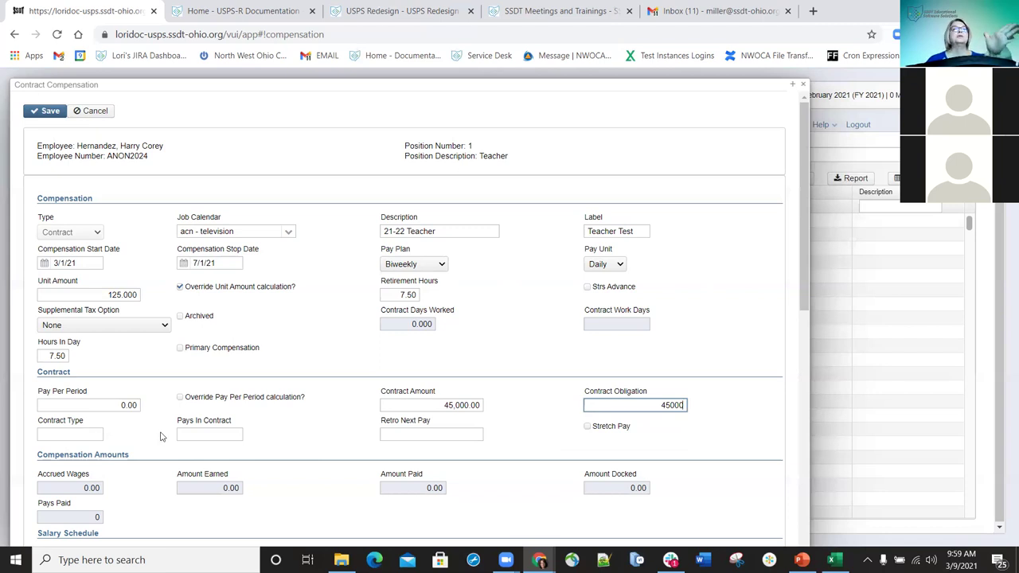
# - Set pays in contract to 15 and turn on stretch pay
pyautogui.click(205, 432)
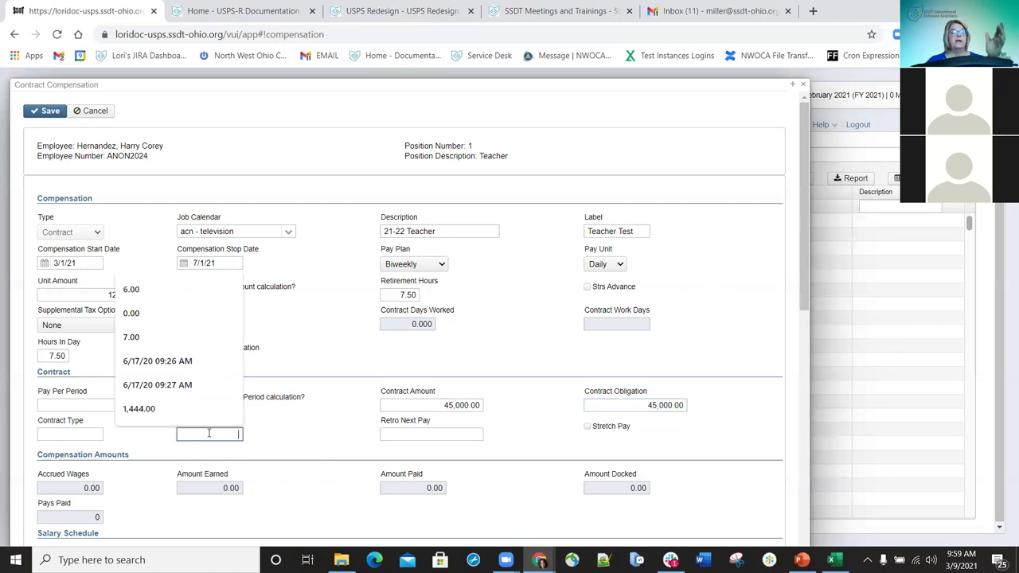
pyautogui.write('26')
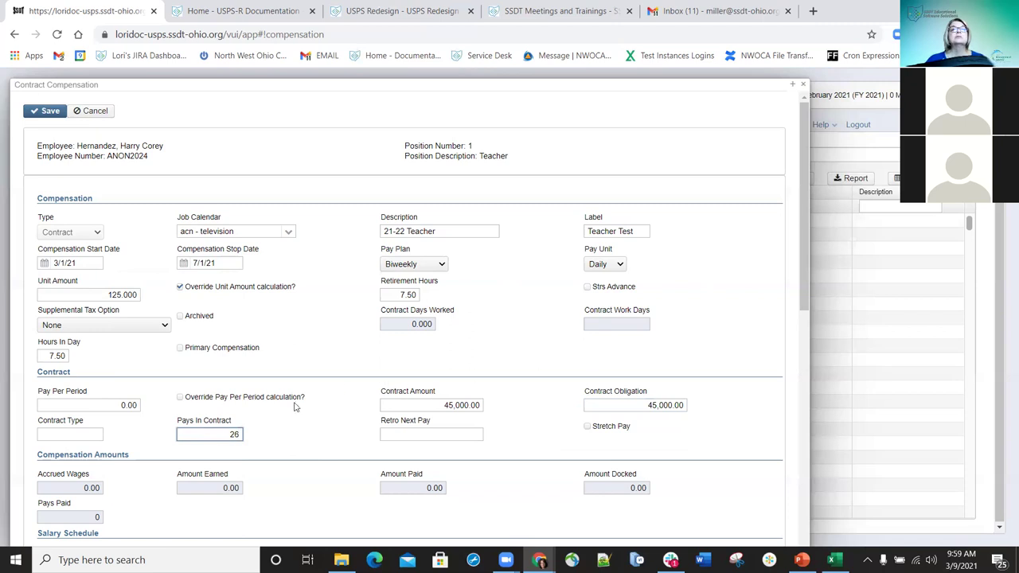
pyautogui.press('BackSpace')
pyautogui.press('BackSpace')
pyautogui.write('19')
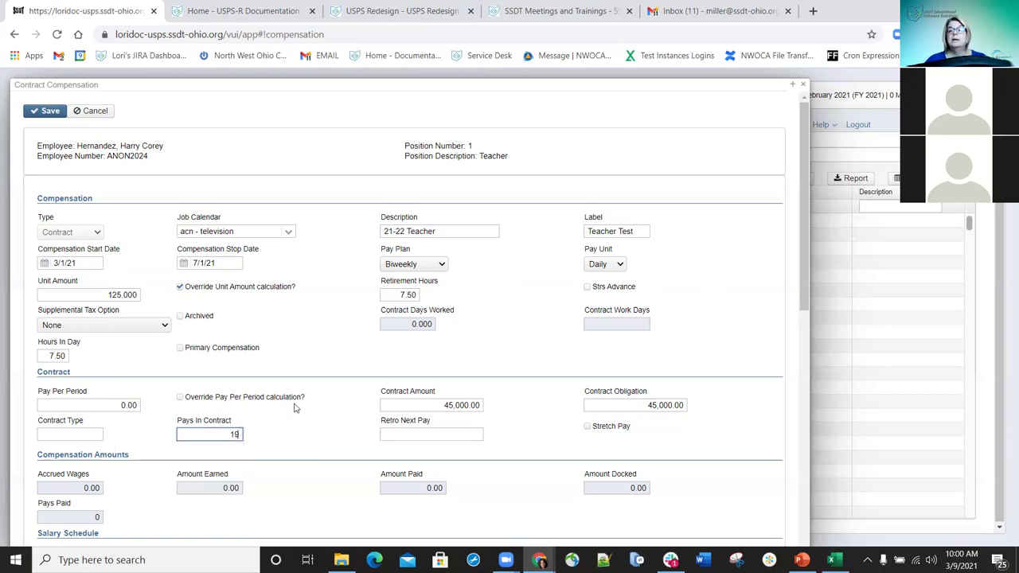
pyautogui.press('BackSpace')
pyautogui.write('5')
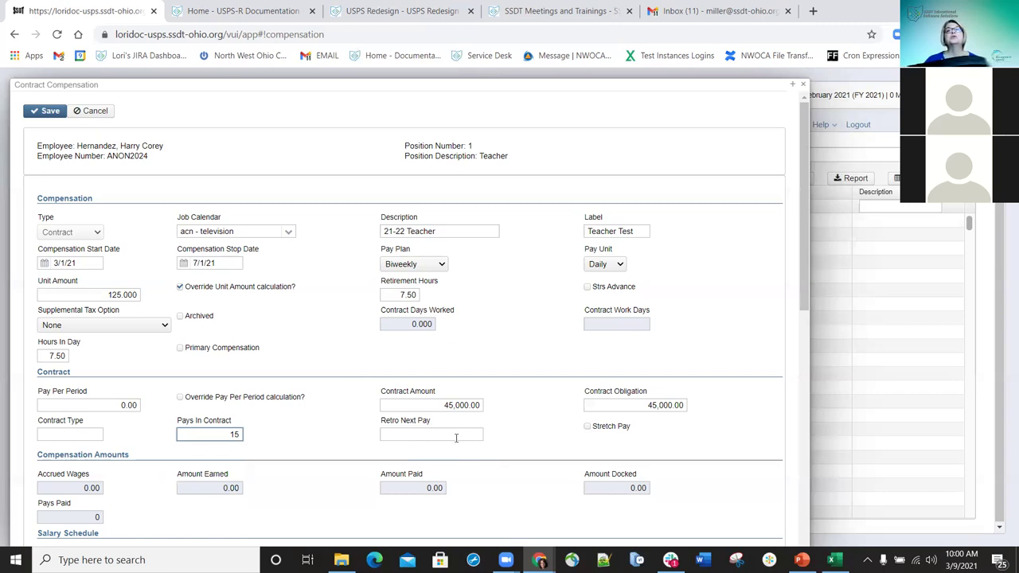
pyautogui.click(418, 435)
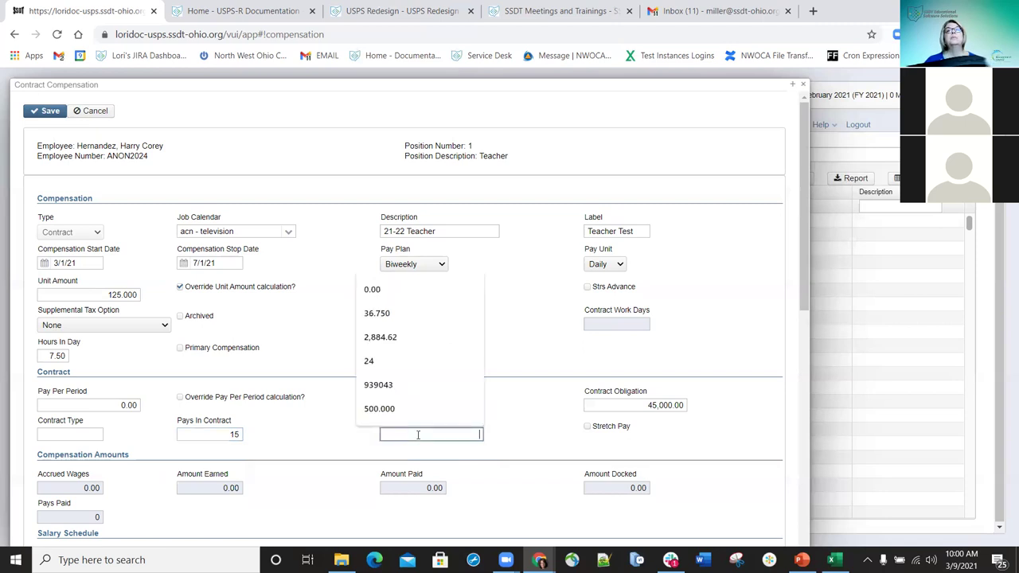
pyautogui.click(536, 446)
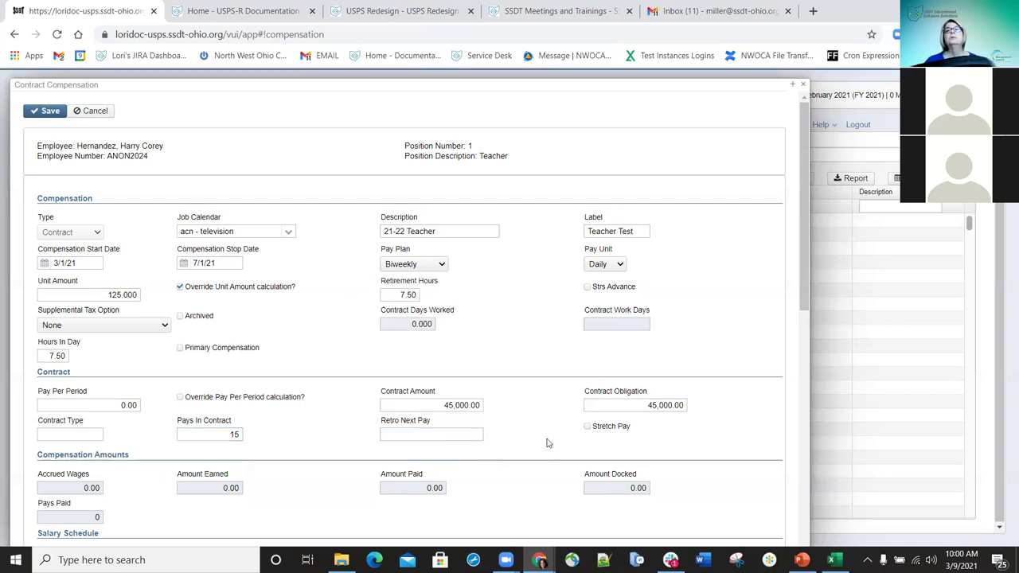
pyautogui.click(587, 428)
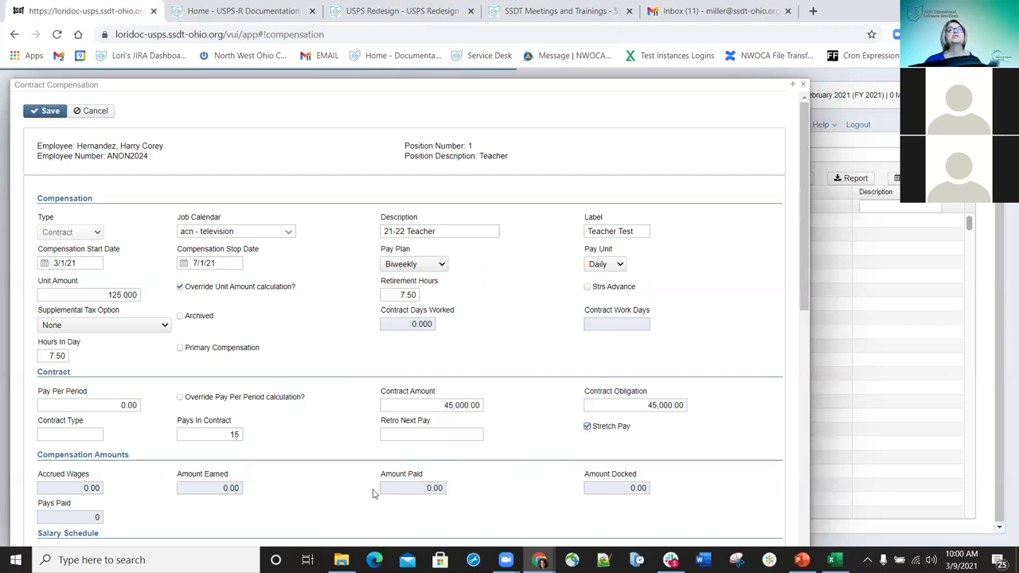
# - Check Reportable to EMIS in the State Reporting section
pyautogui.scroll(-1, 119, 467)
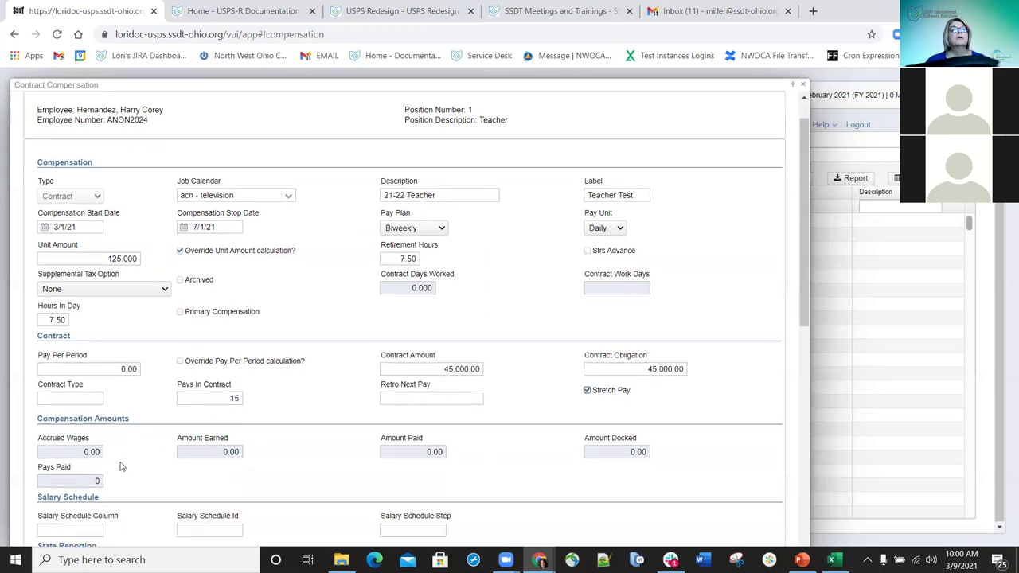
pyautogui.scroll(-3, 30, 376)
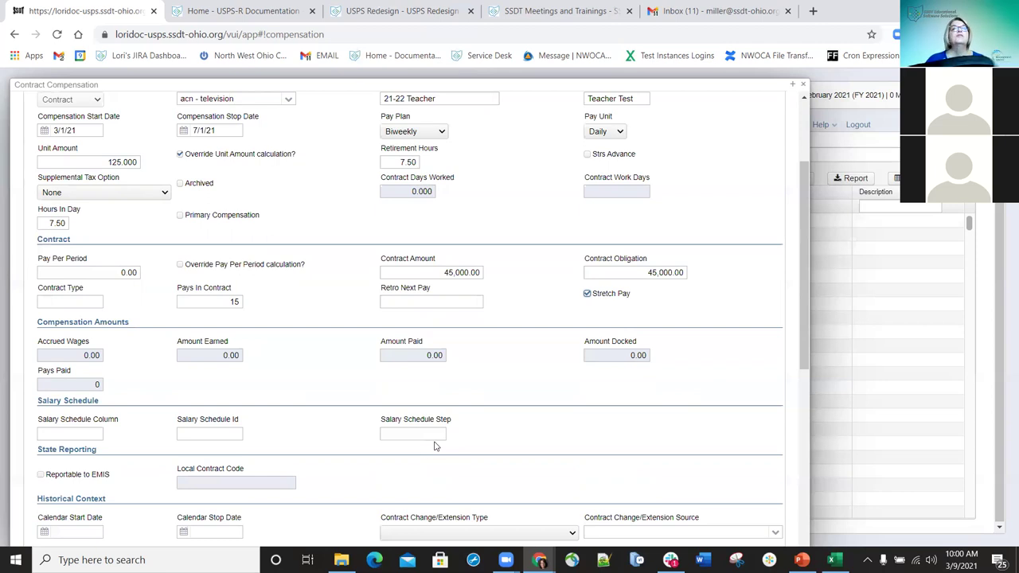
pyautogui.click(42, 477)
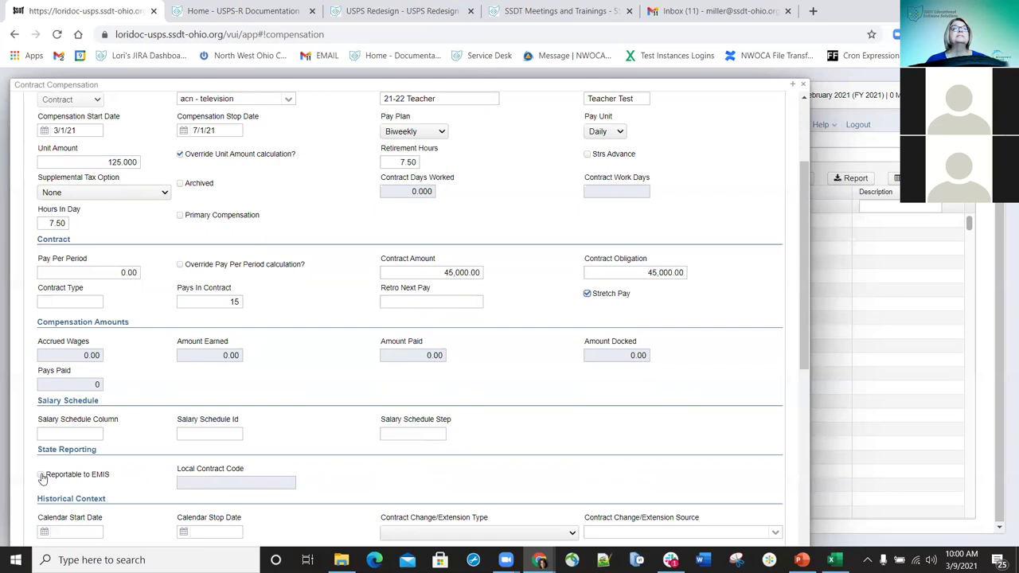
pyautogui.click(41, 476)
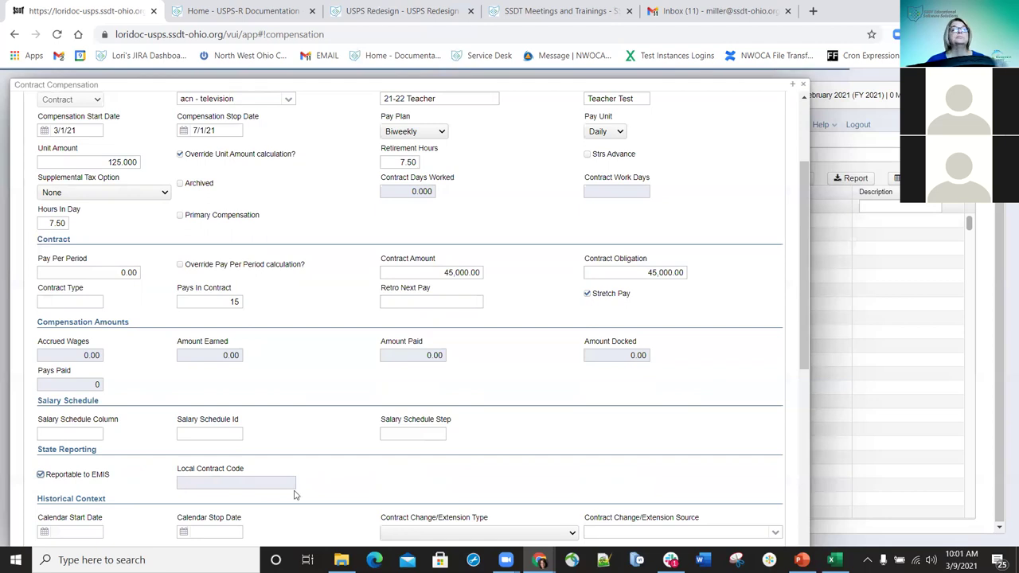
pyautogui.scroll(-3, 294, 477)
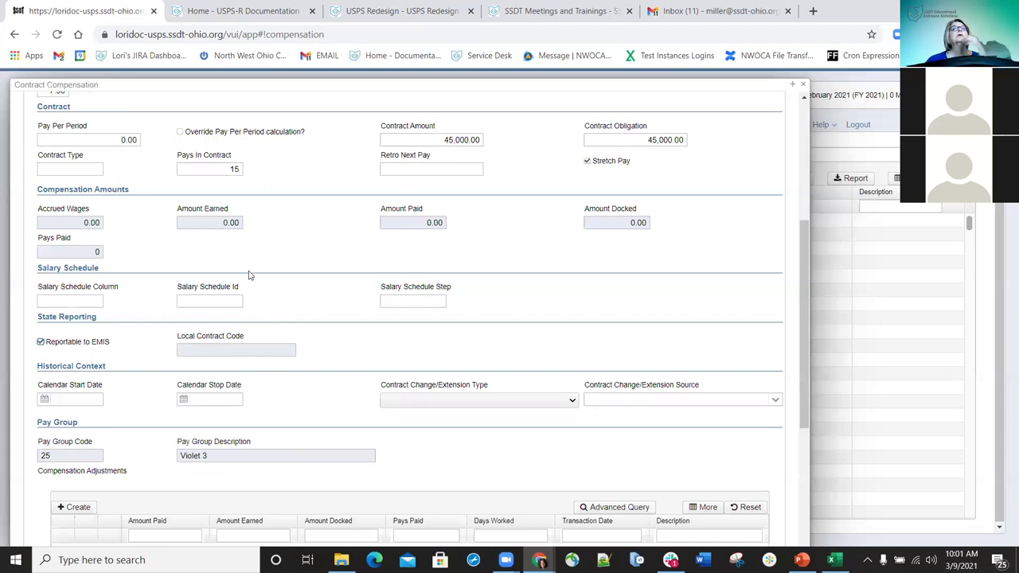
pyautogui.scroll(-2, 79, 269)
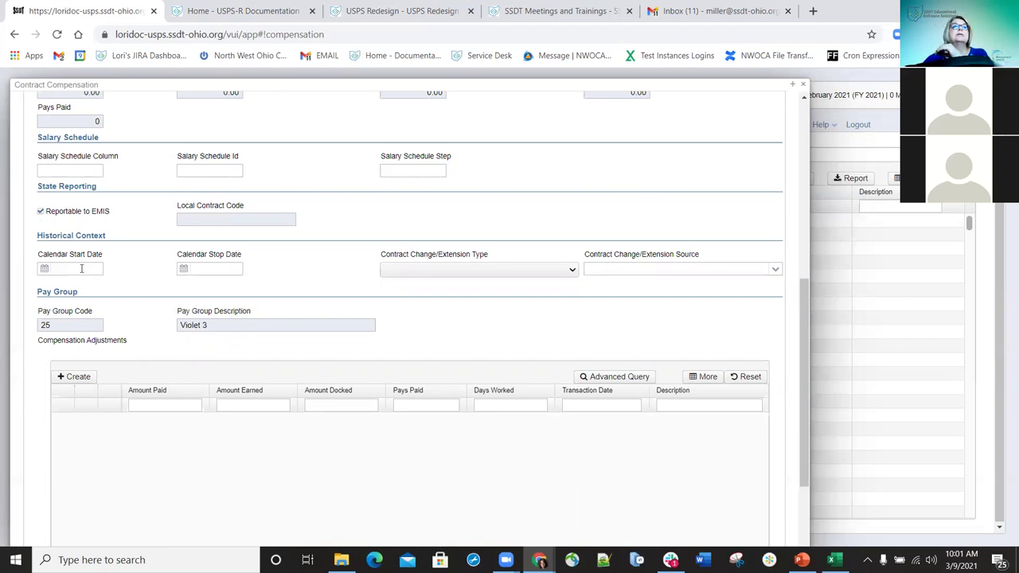
# - Enter 3/1/21 as the Historical Context calendar start date, then return to the form's top
pyautogui.click(81, 269)
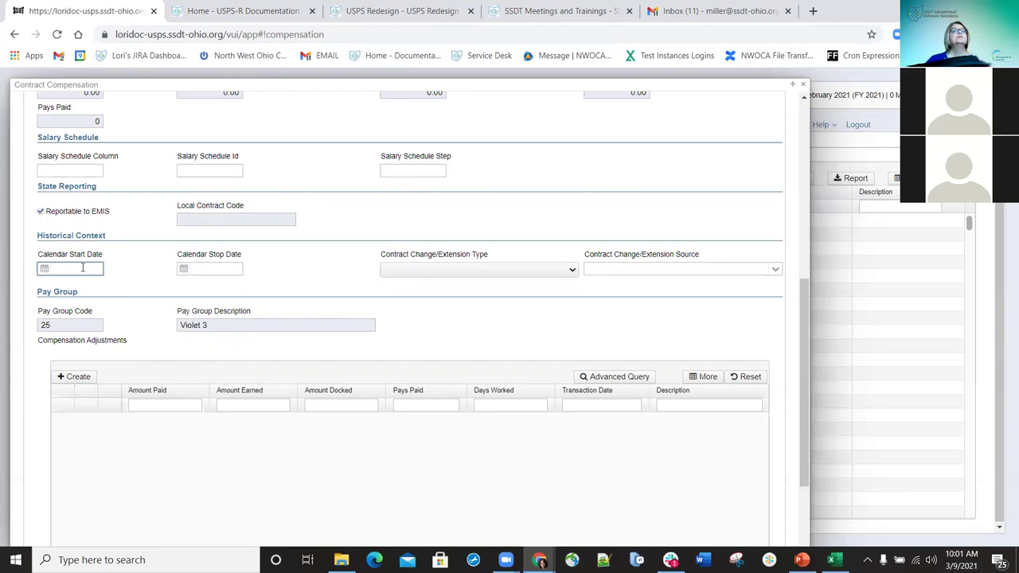
pyautogui.write('3/1/21')
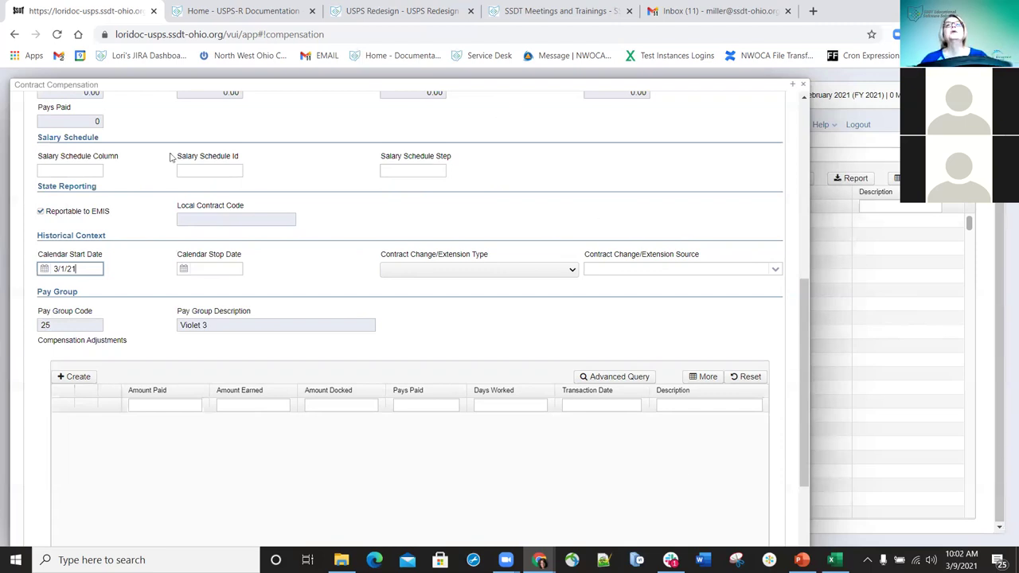
pyautogui.click(571, 271)
pyautogui.click(571, 273)
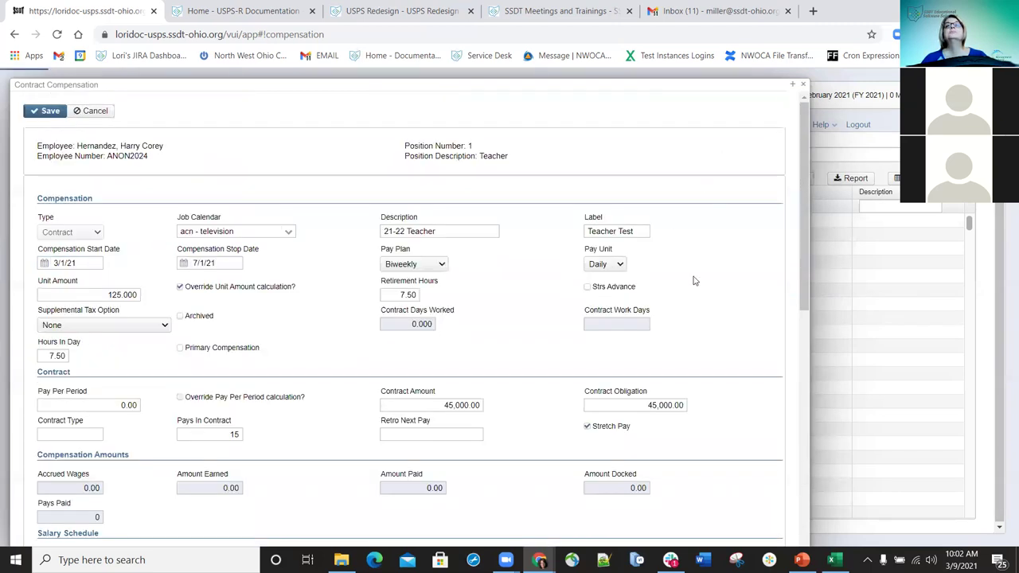
pyautogui.scroll(-7, 697, 282)
pyautogui.scroll(3, 332, 366)
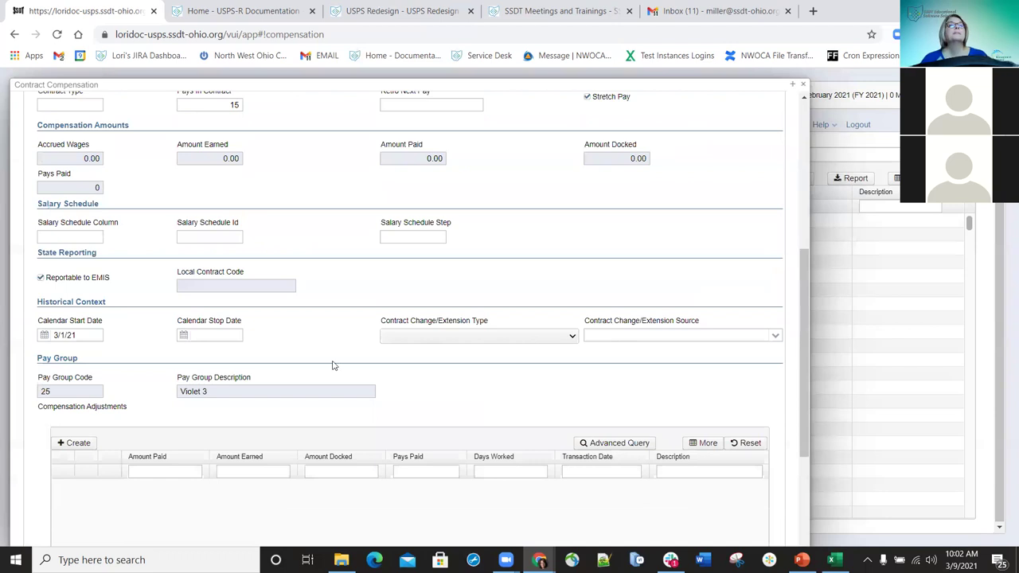
pyautogui.scroll(-1, 333, 366)
pyautogui.scroll(4, 272, 340)
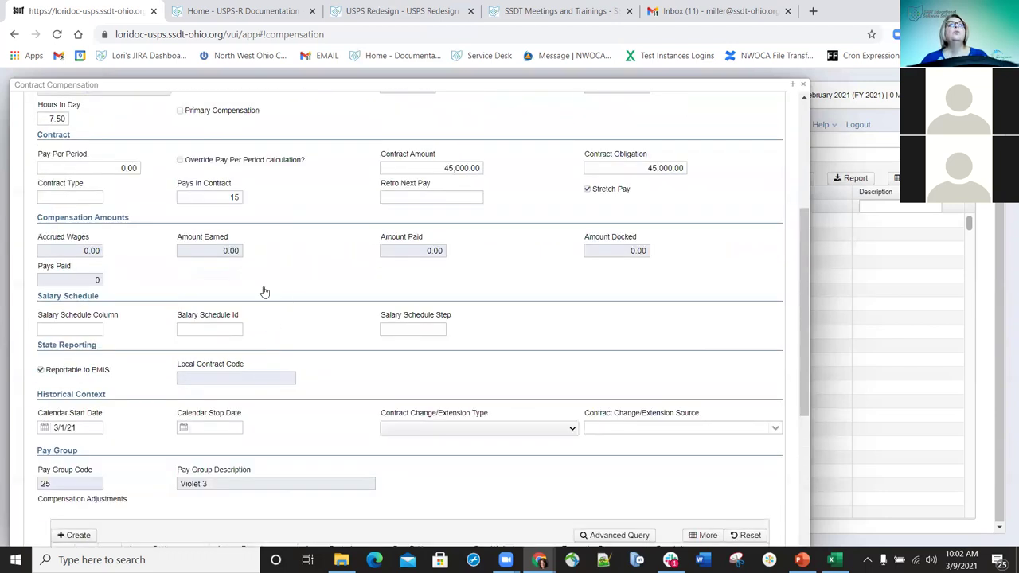
pyautogui.scroll(6, 195, 497)
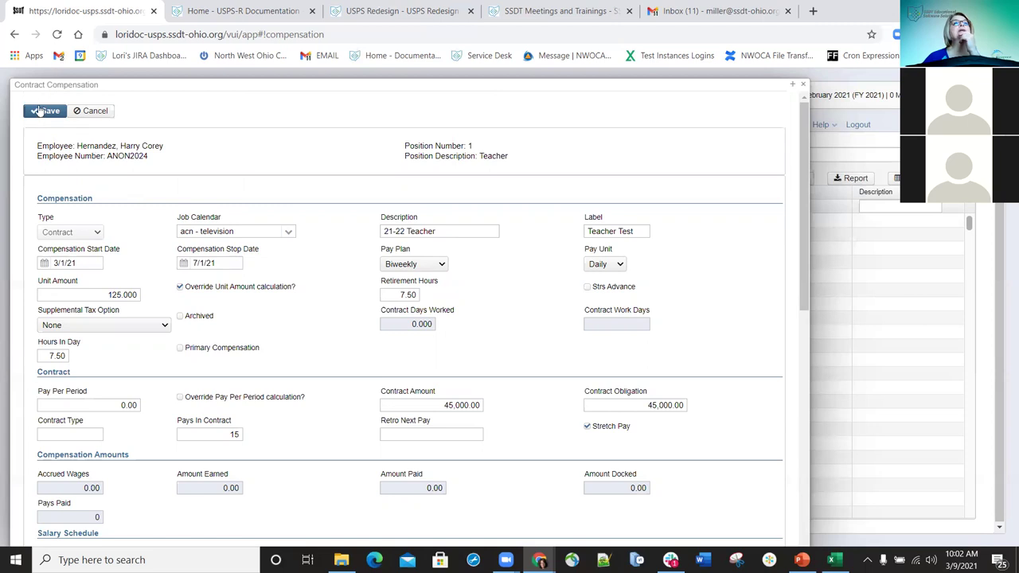
# - Save the compensation, then reopen it for editing to review the 3,000.00 pay per period
pyautogui.click(44, 112)
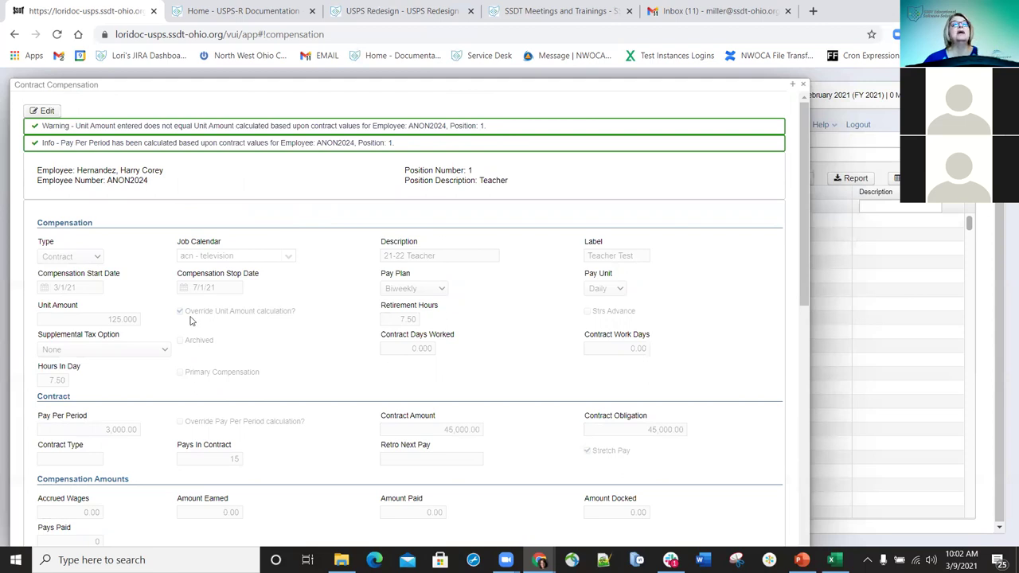
pyautogui.click(46, 111)
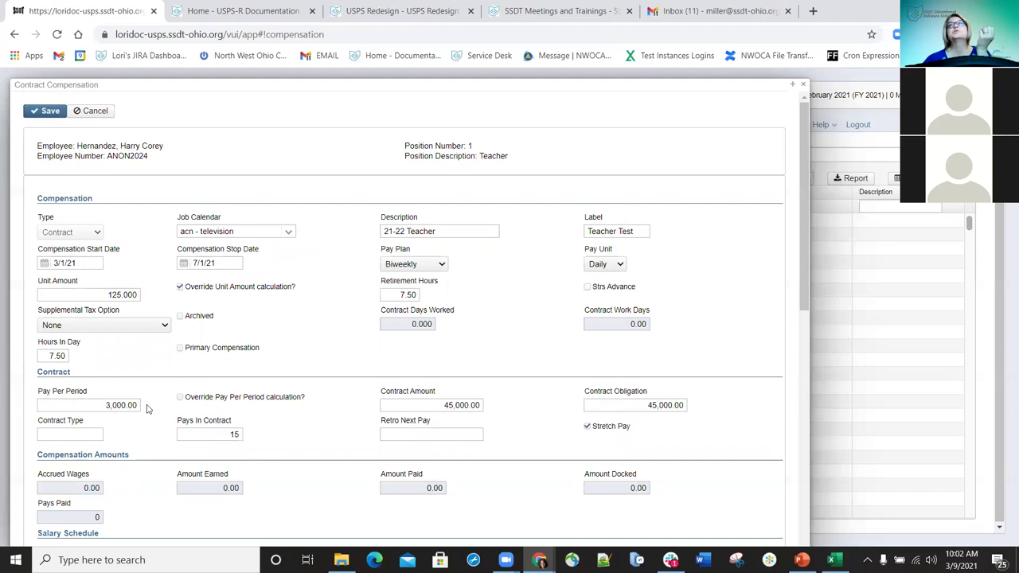
pyautogui.scroll(-2, 281, 412)
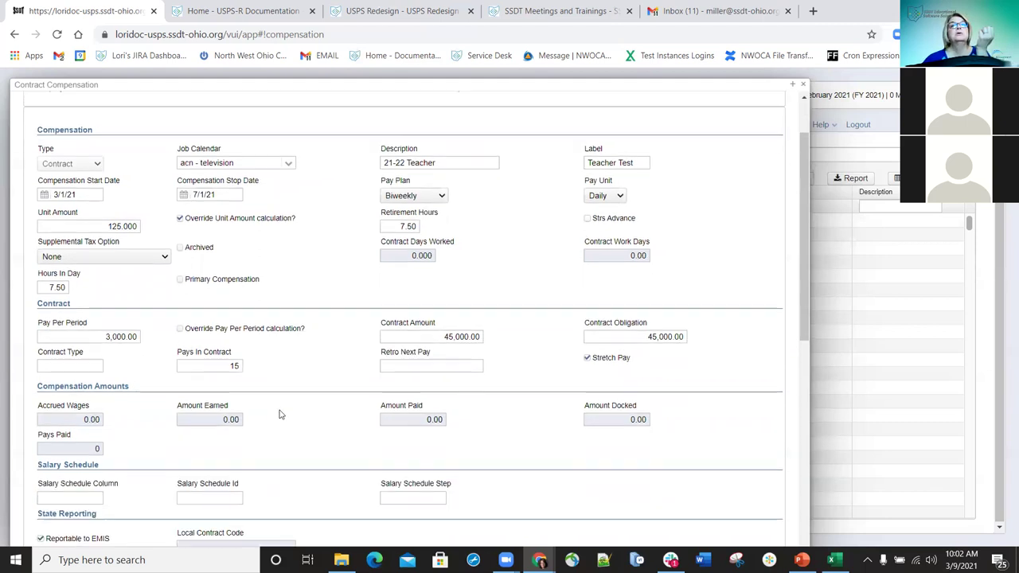
pyautogui.scroll(-3, 316, 410)
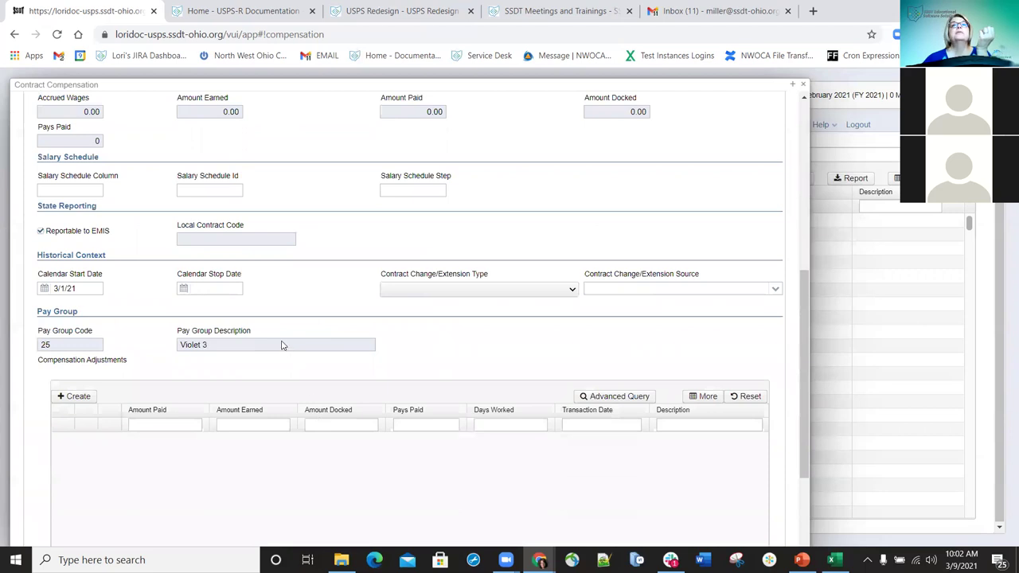
pyautogui.scroll(5, 96, 183)
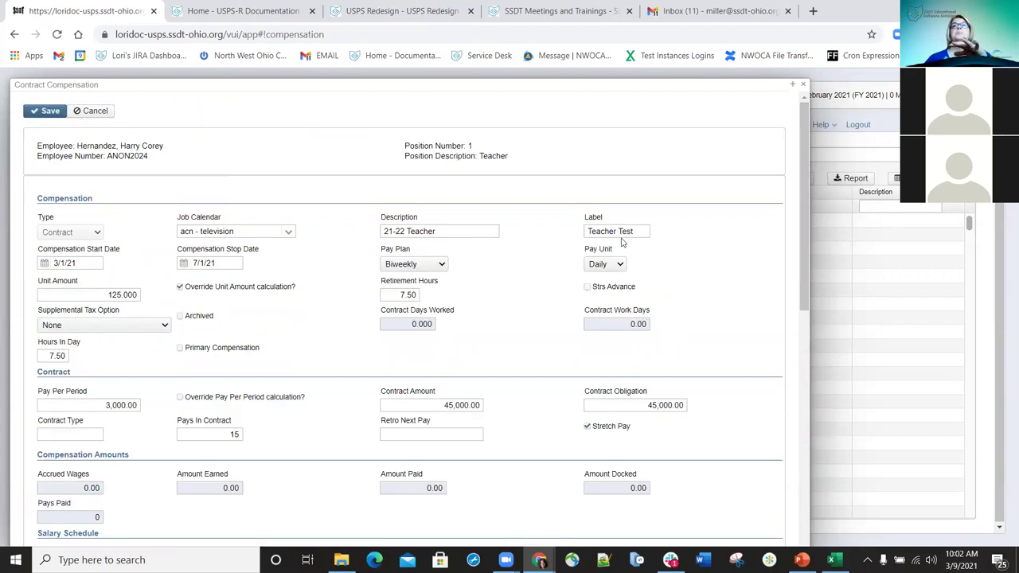
# - Close the Contract Compensation form and switch to the All Compensations list
pyautogui.click(804, 85)
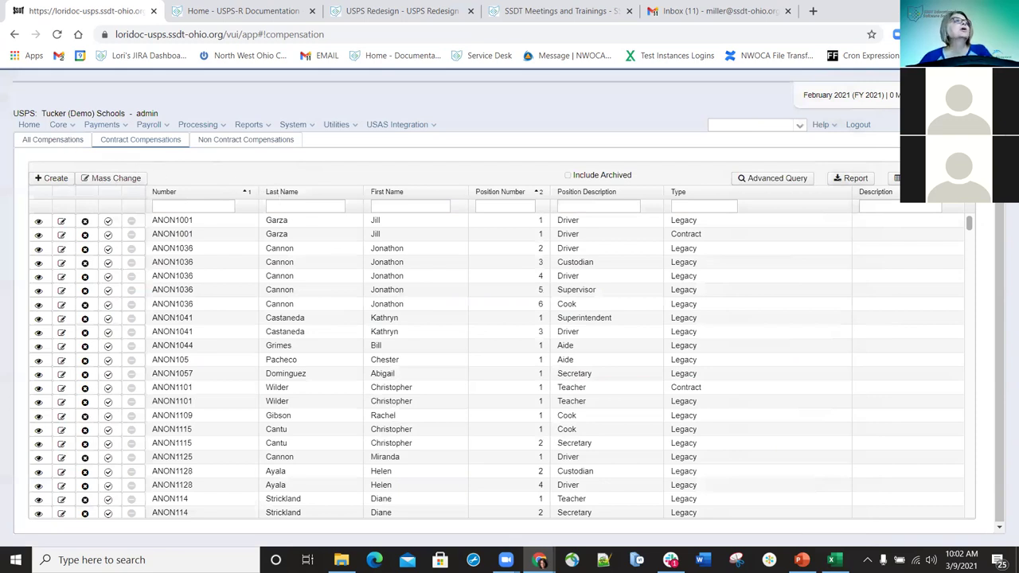
pyautogui.click(53, 140)
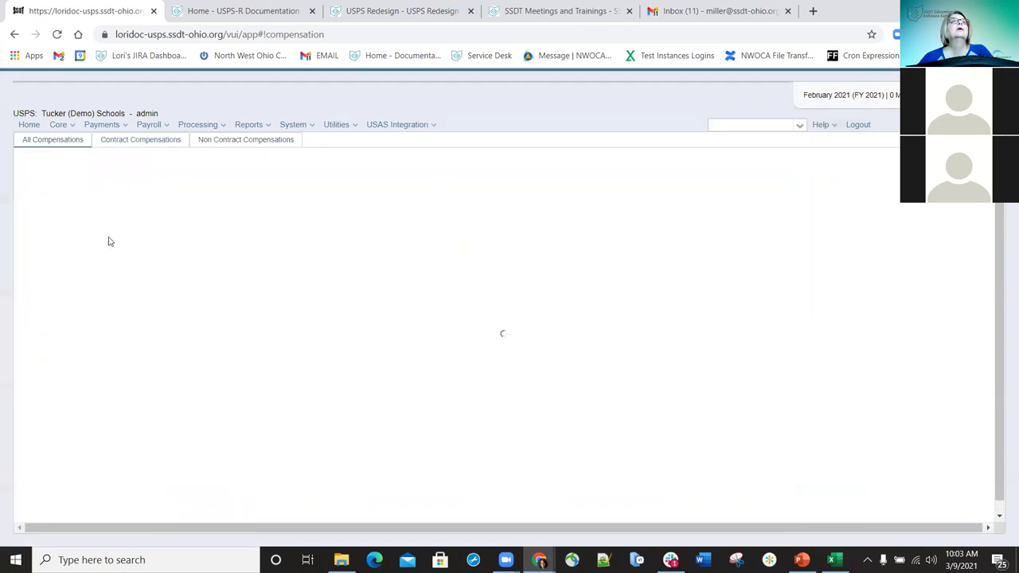
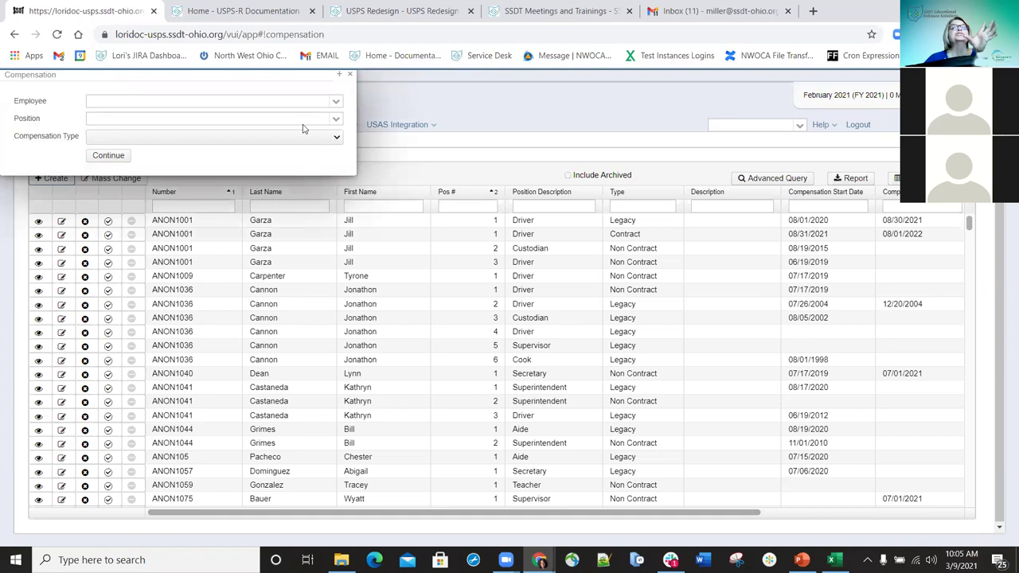
# - Search the Employee box with 'hern' and pick the matching employee
pyautogui.click(337, 140)
pyautogui.click(338, 140)
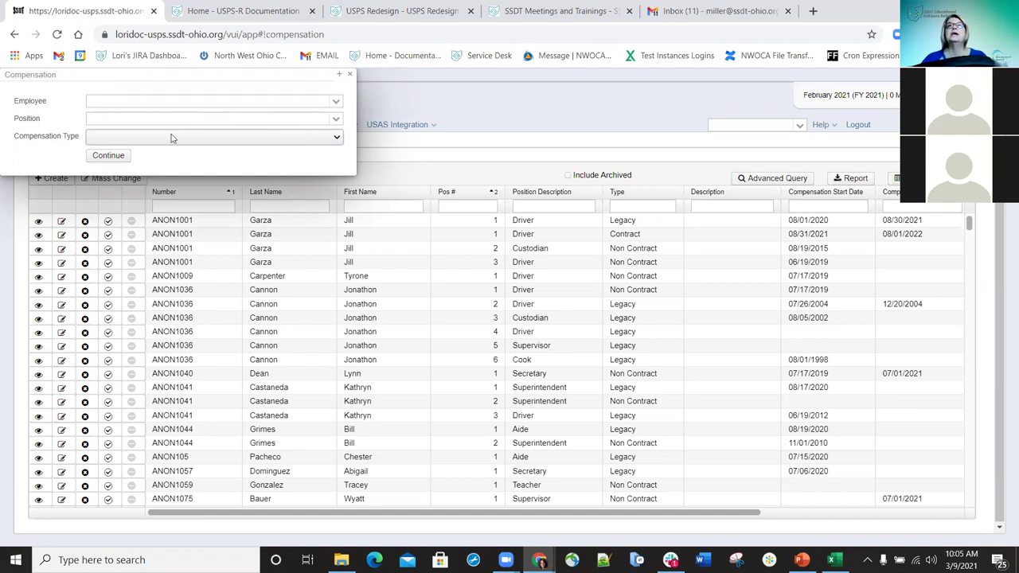
pyautogui.click(180, 102)
pyautogui.write('hern')
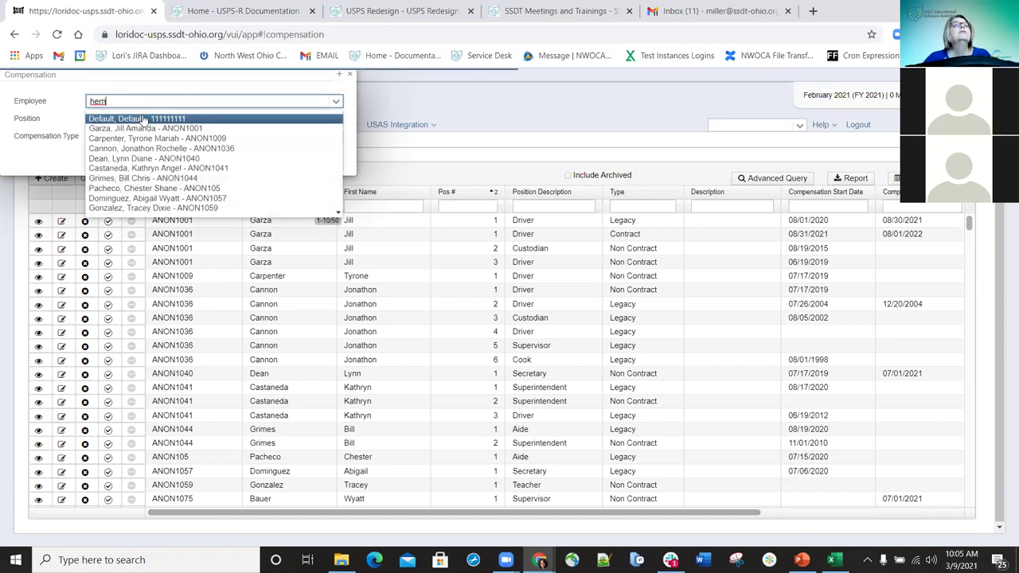
pyautogui.click(156, 119)
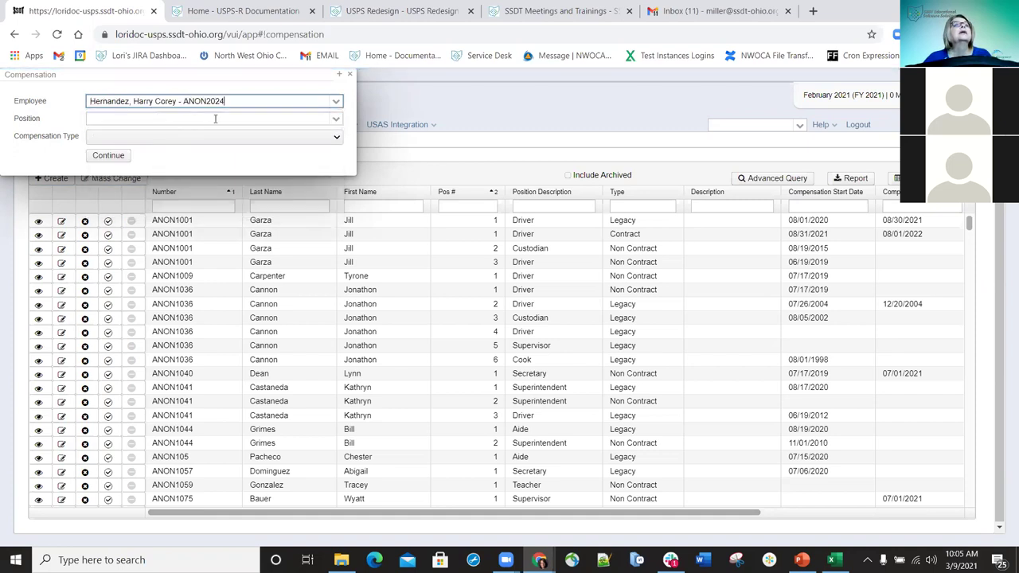
# - Choose position 3, Aide, for the new compensation
pyautogui.click(336, 122)
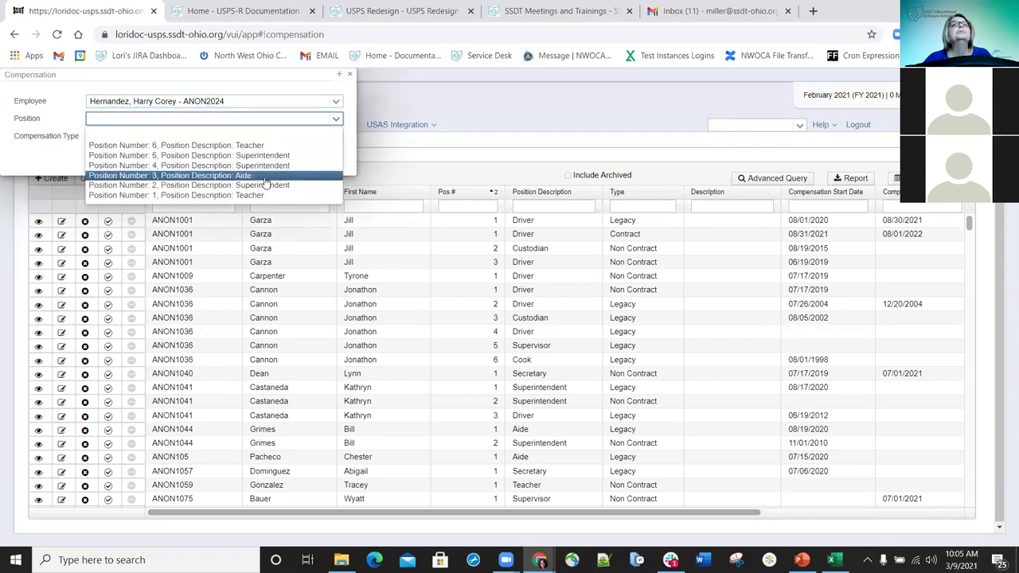
pyautogui.click(218, 176)
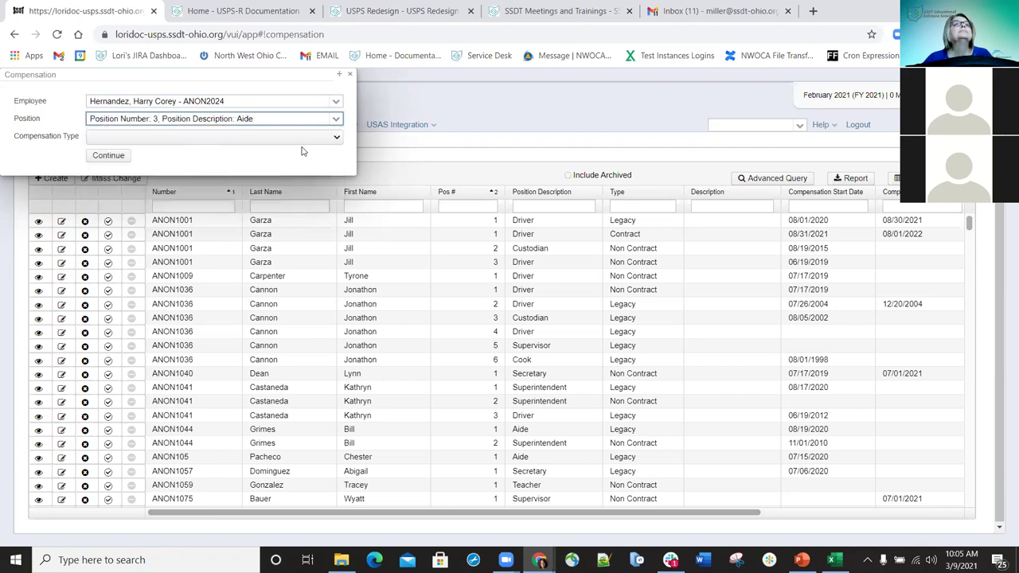
pyautogui.click(337, 137)
# - Make it a Non Contract compensation with description '21-22 Aide' and label 'Test Aide'
pyautogui.click(115, 169)
pyautogui.click(112, 156)
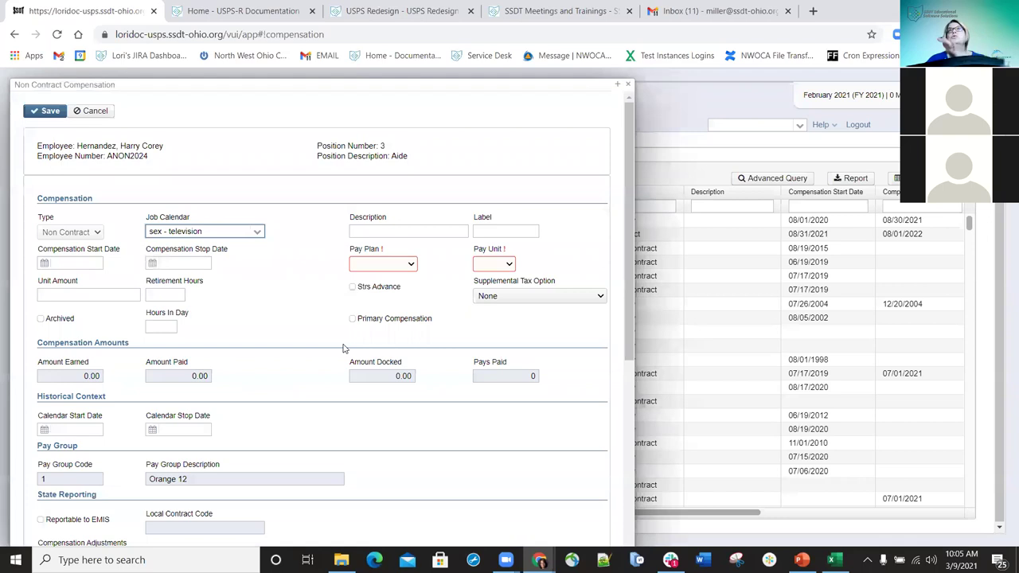
pyautogui.click(368, 233)
pyautogui.write('2')
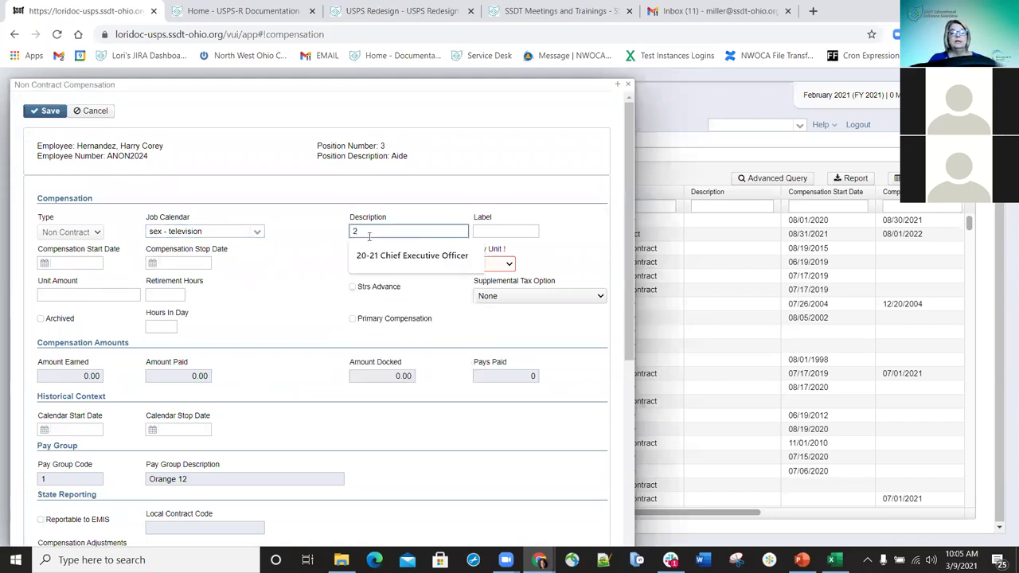
pyautogui.write('1-22')
pyautogui.write(' Aide')
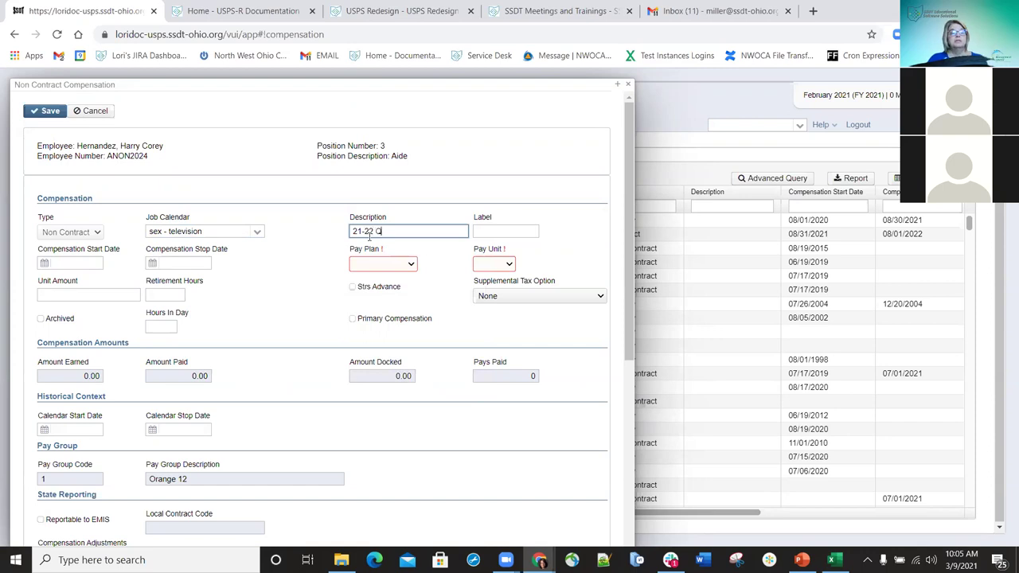
pyautogui.press('BackSpace')
pyautogui.press('BackSpace')
pyautogui.press('BackSpace')
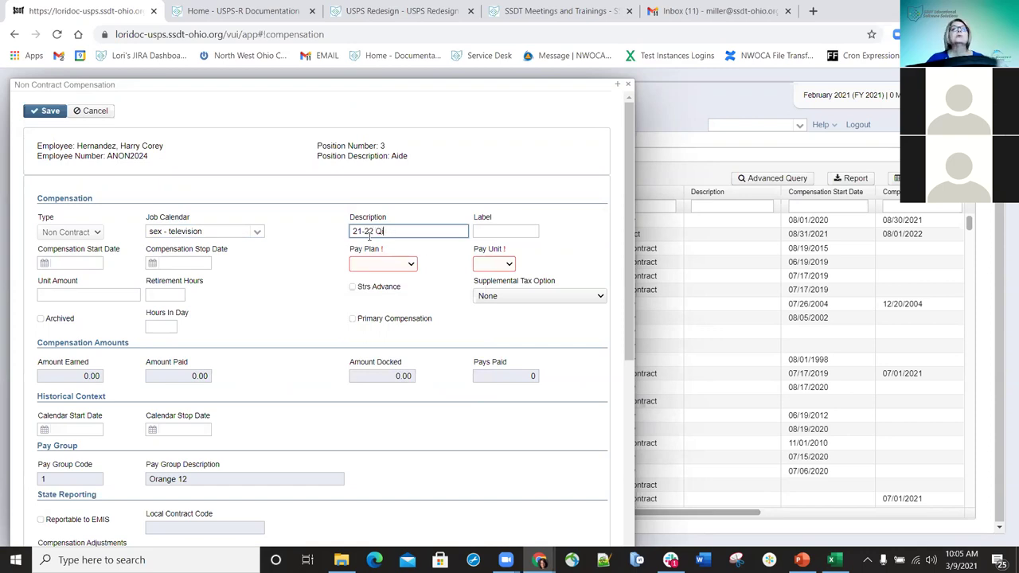
pyautogui.write('ide')
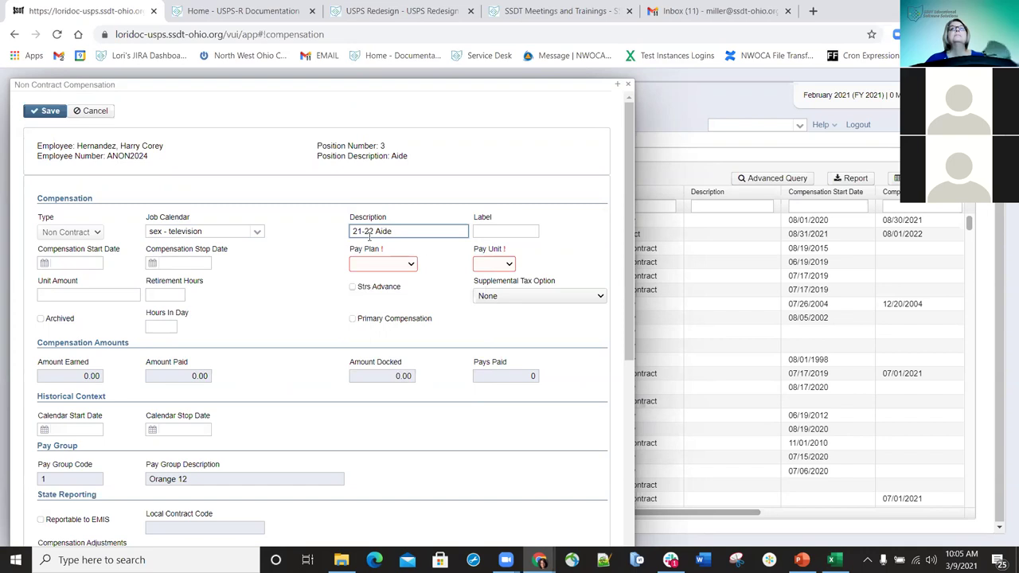
pyautogui.click(502, 230)
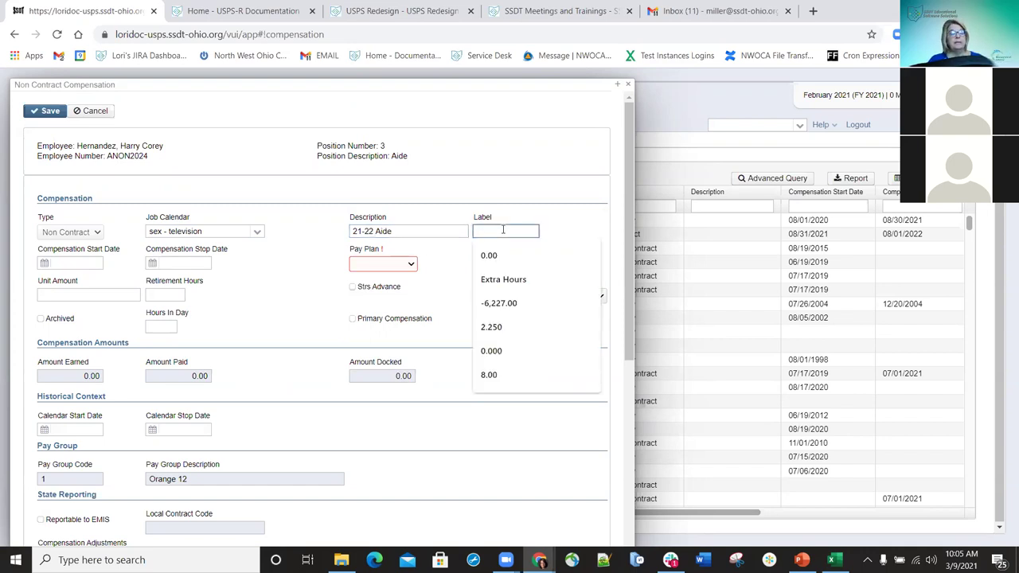
pyautogui.write('Test Aide')
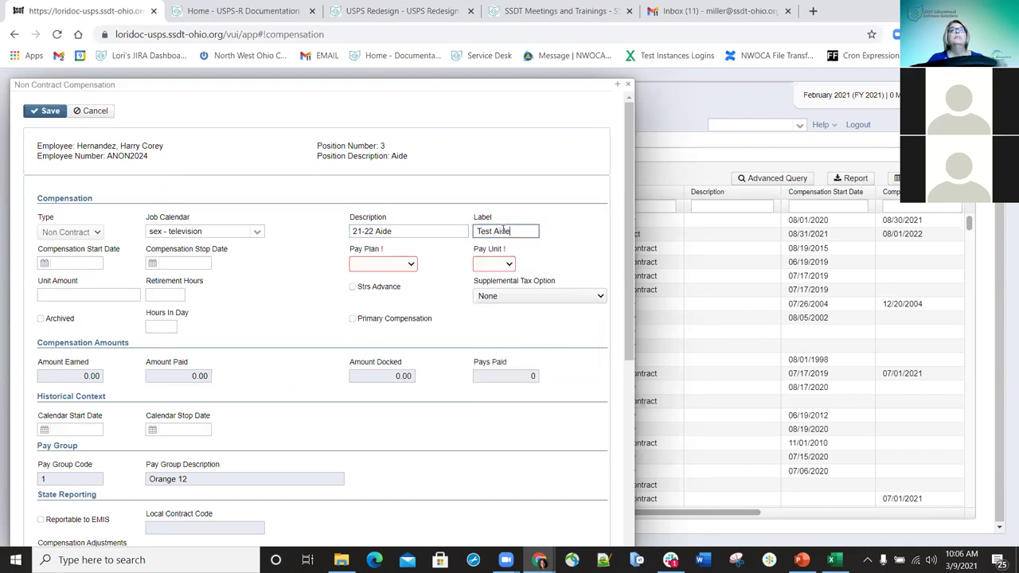
# - Set the start date to 3/1/21 and leave the stop date blank
pyautogui.click(93, 264)
pyautogui.write('3/1/21')
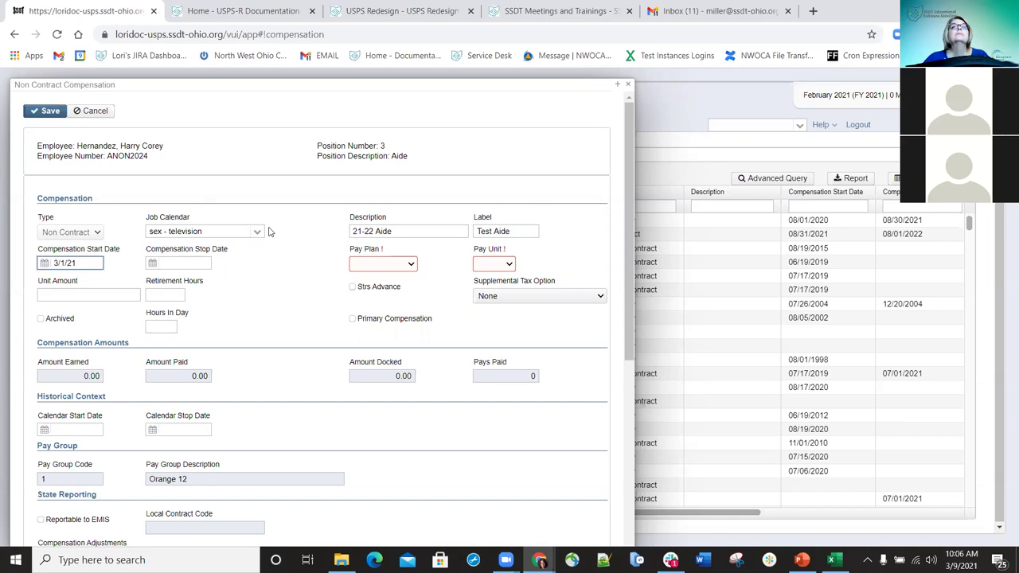
pyautogui.click(181, 264)
pyautogui.write('7/2/21')
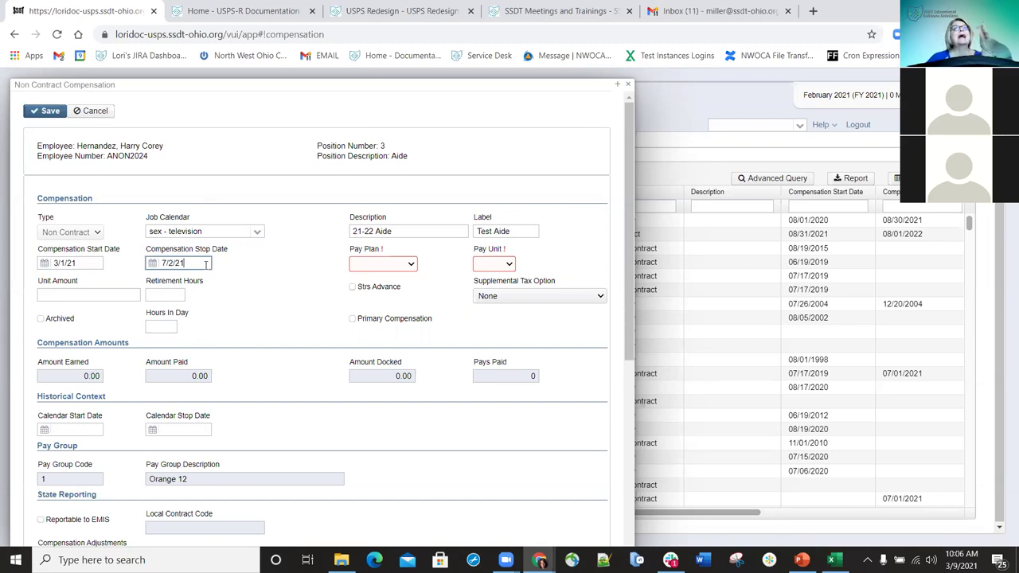
pyautogui.tripleClick(160, 262)
pyautogui.press('BackSpace')
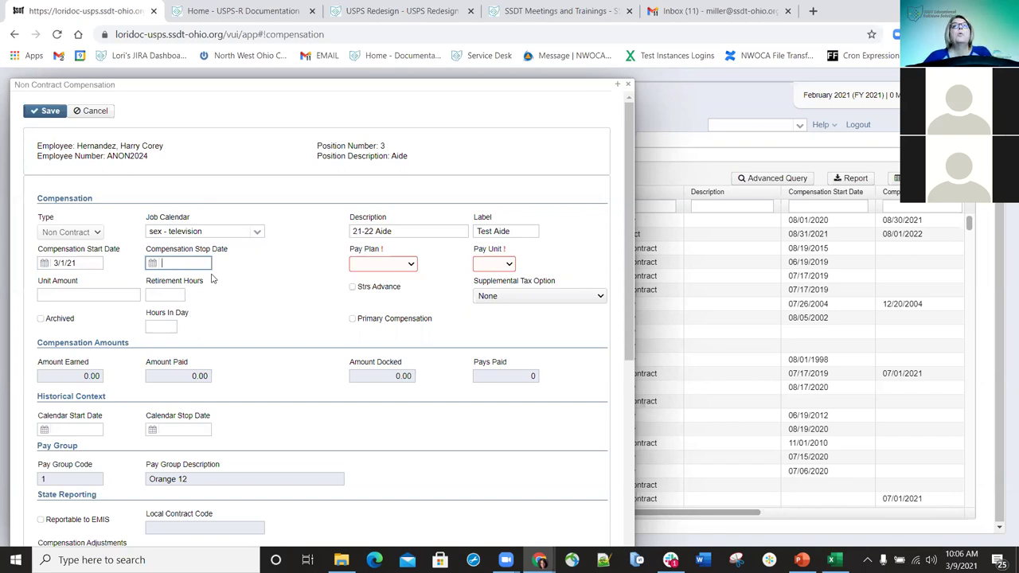
# - Set the pay plan to Biweekly and the pay unit to Hourly
pyautogui.click(410, 264)
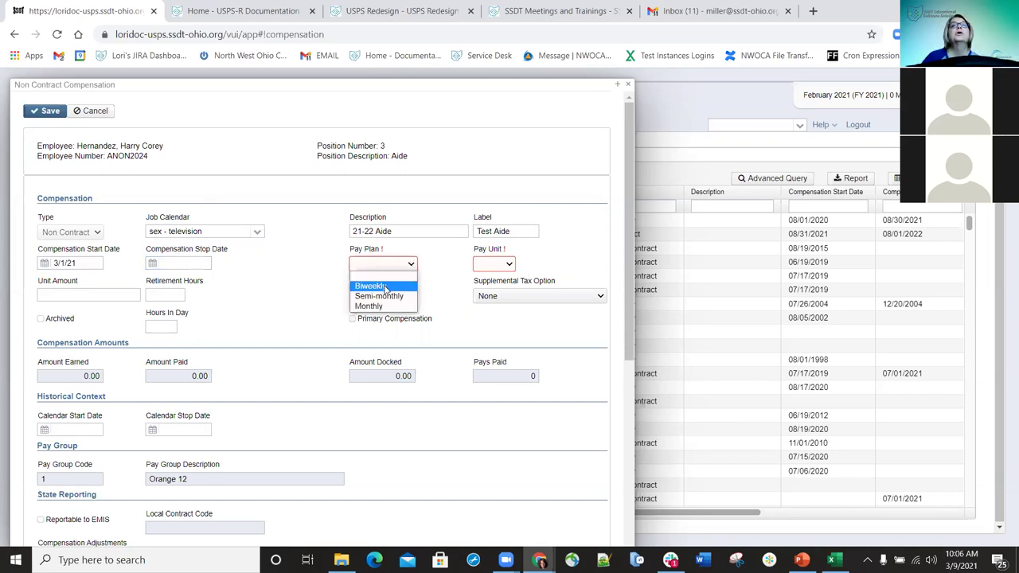
pyautogui.click(386, 285)
pyautogui.click(509, 265)
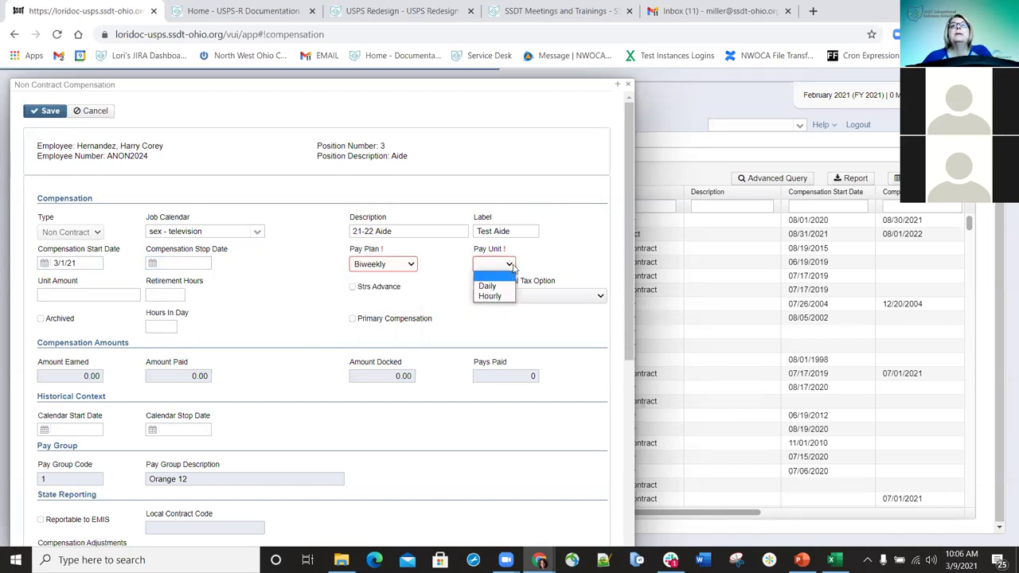
pyautogui.click(490, 296)
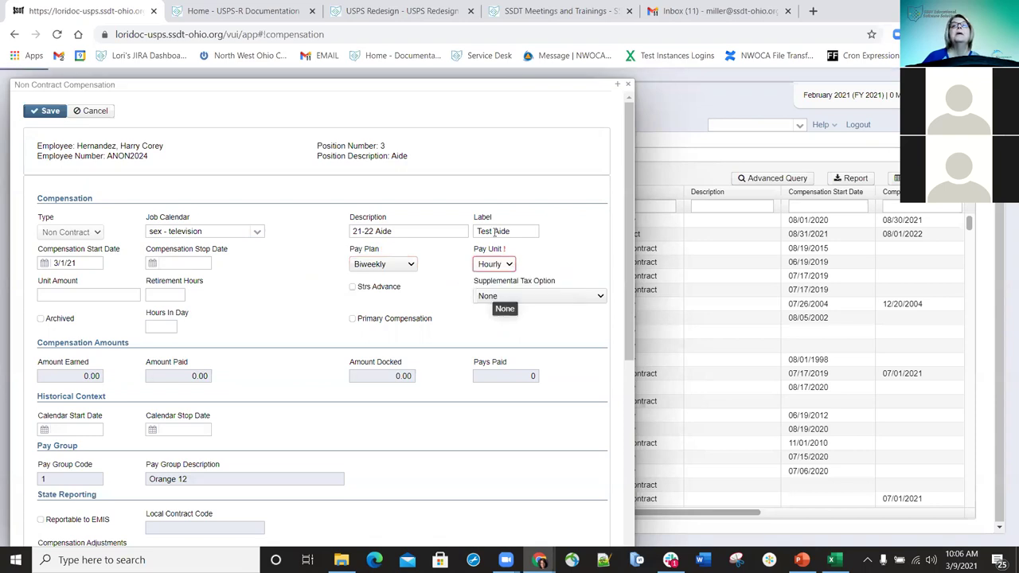
# - Enter unit amount 100, retirement hours 1, and hours in day 1
pyautogui.click(118, 295)
pyautogui.write('100')
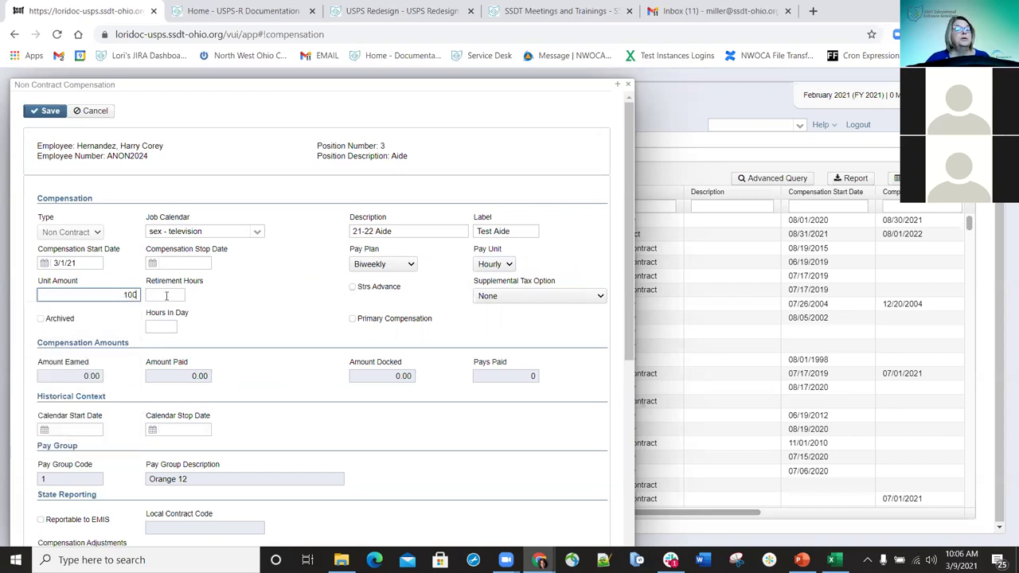
pyautogui.click(167, 295)
pyautogui.write('1')
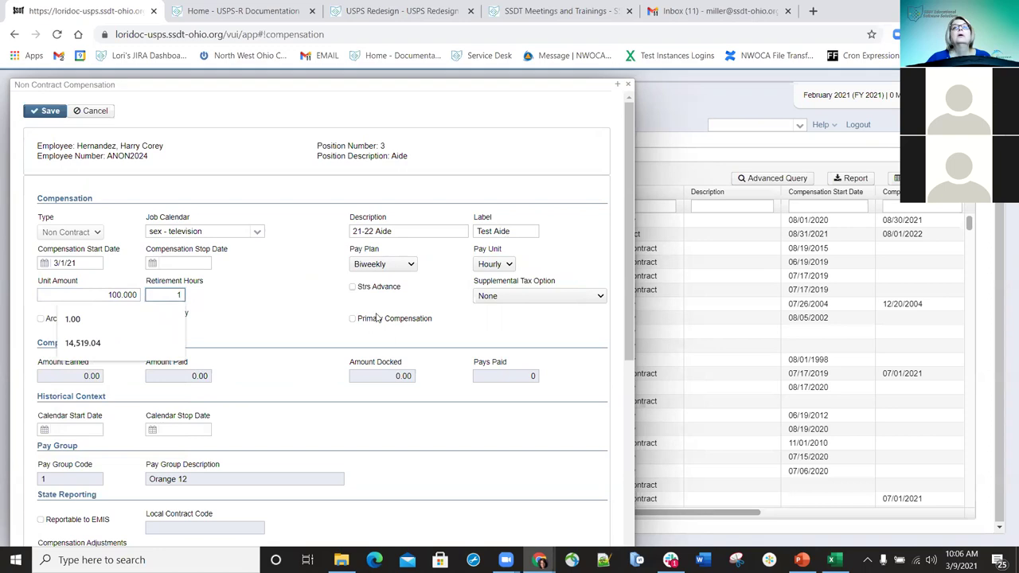
pyautogui.click(163, 327)
pyautogui.write('1')
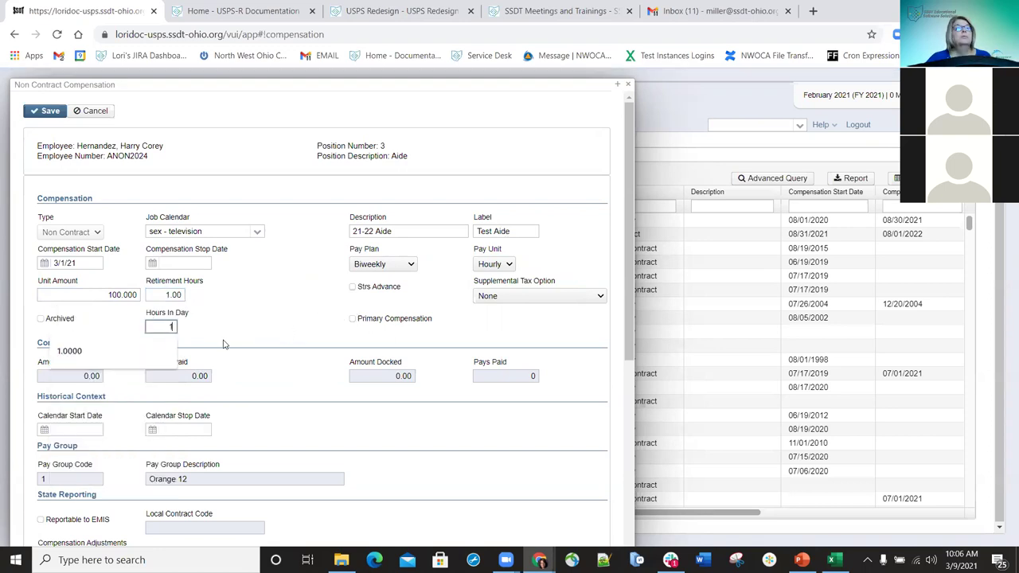
pyautogui.click(302, 313)
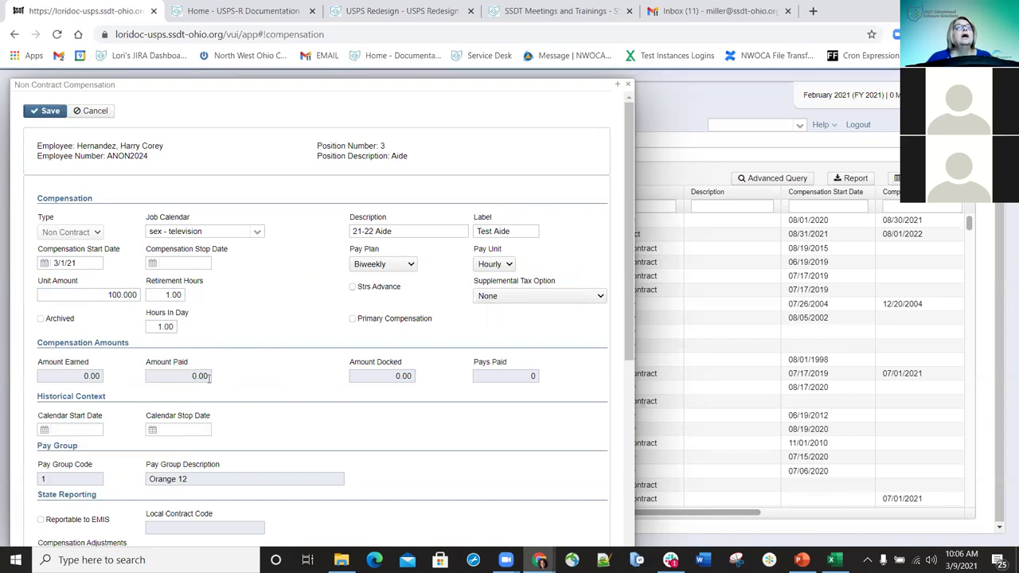
# - Enter a calendar start date of 3/1/21
pyautogui.scroll(-3, 215, 386)
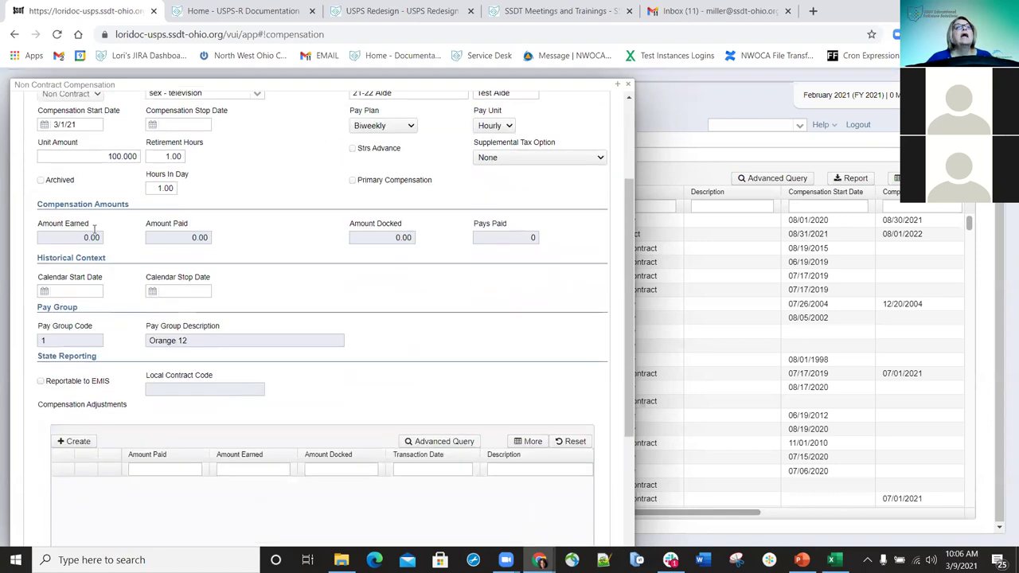
pyautogui.scroll(2, 94, 231)
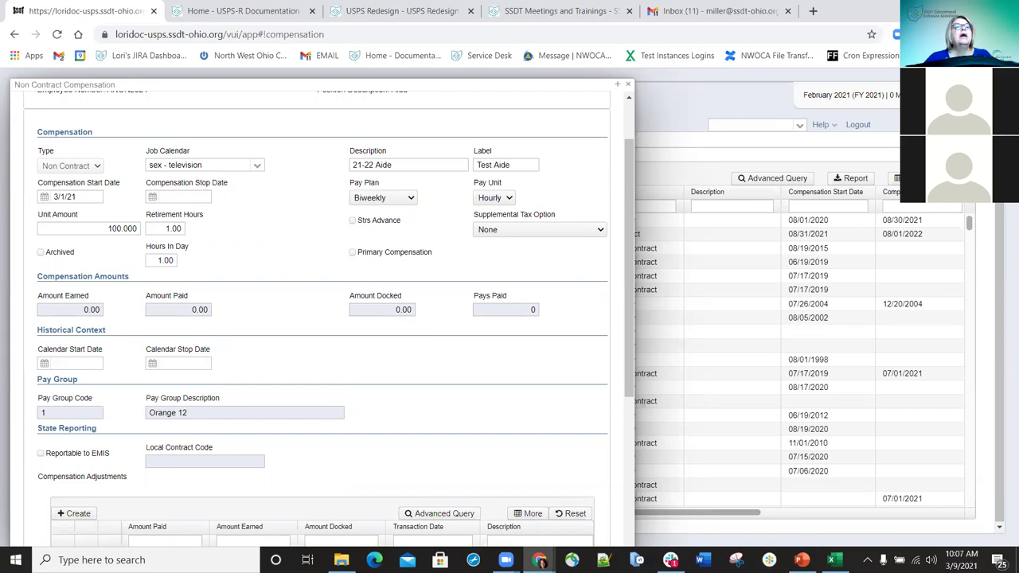
pyautogui.click(81, 363)
pyautogui.write('3/1/21')
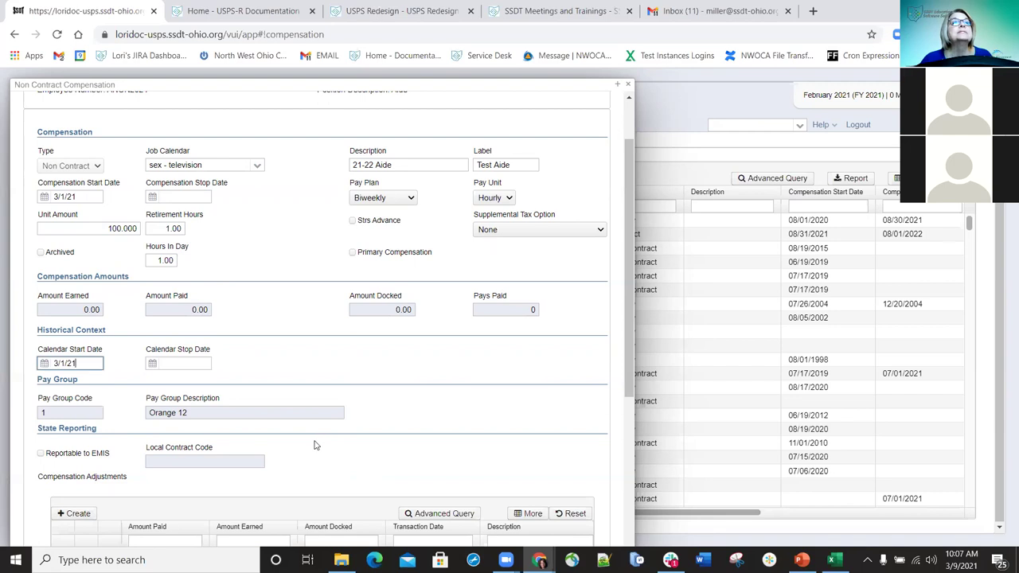
# - Mark the compensation reportable to EMIS, save it, and close the form
pyautogui.scroll(-1, 290, 462)
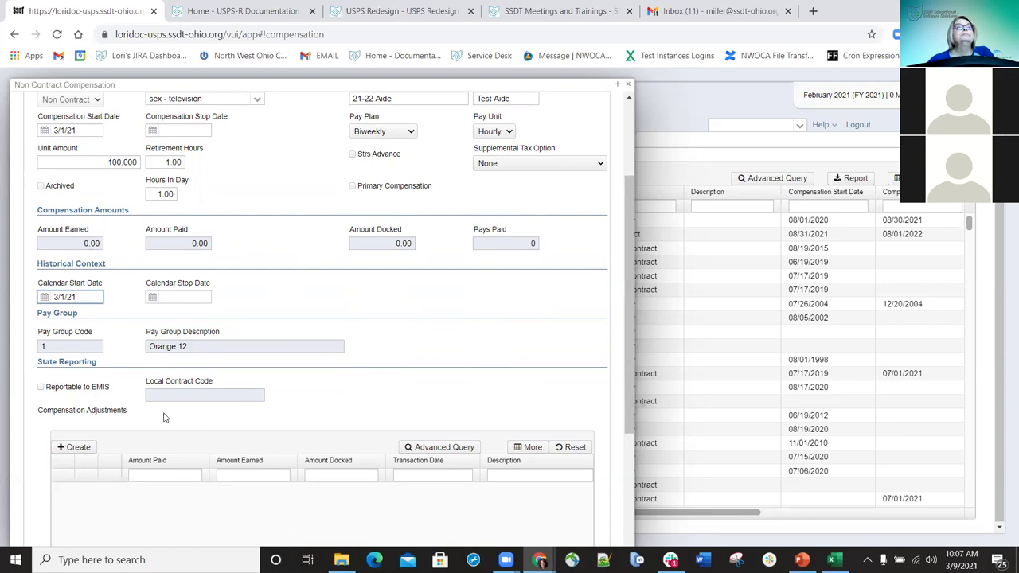
pyautogui.scroll(3, 164, 417)
pyautogui.scroll(-2, 175, 447)
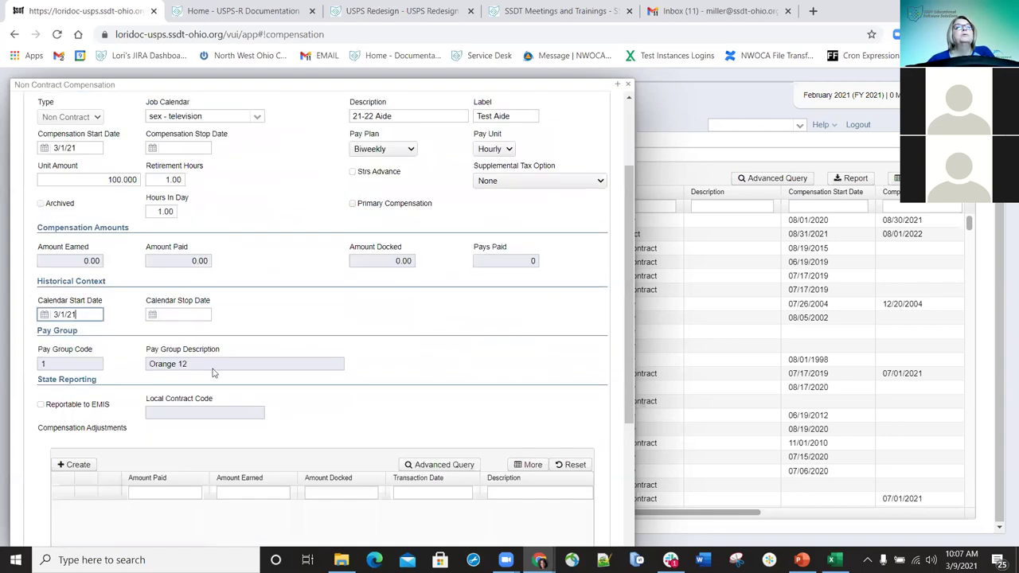
pyautogui.scroll(-1, 129, 439)
pyautogui.click(41, 387)
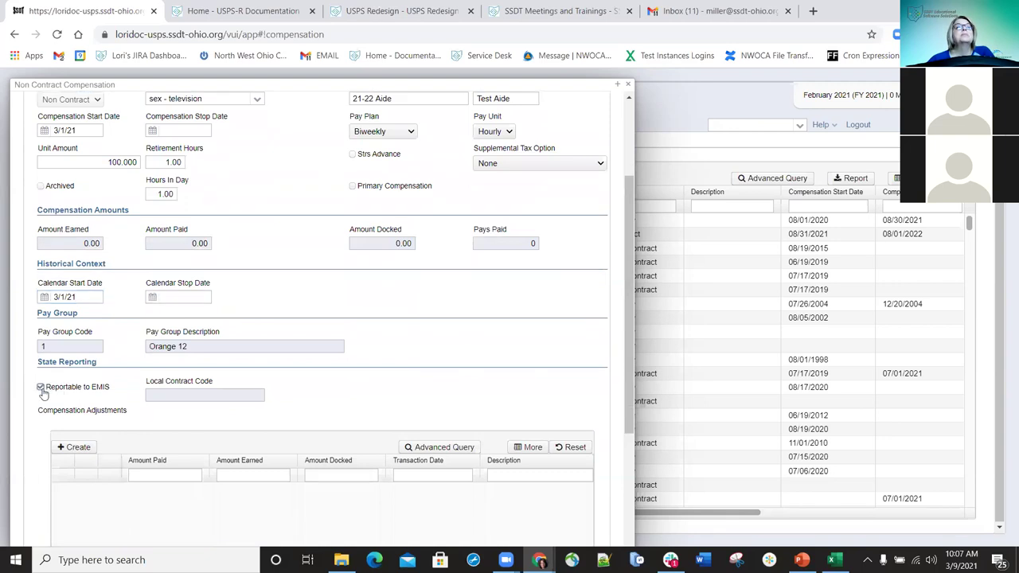
pyautogui.scroll(3, 76, 156)
pyautogui.click(53, 114)
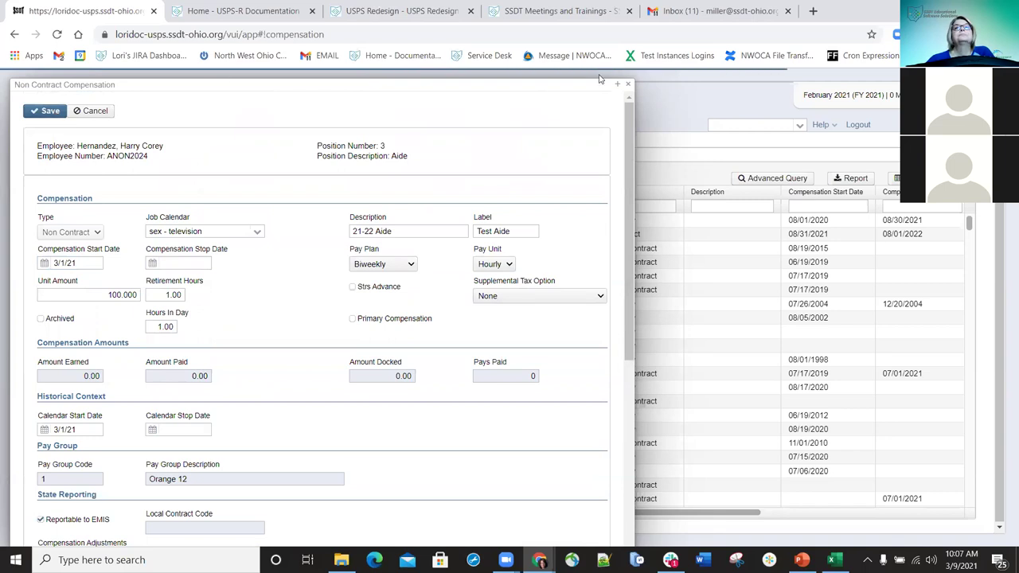
pyautogui.click(629, 85)
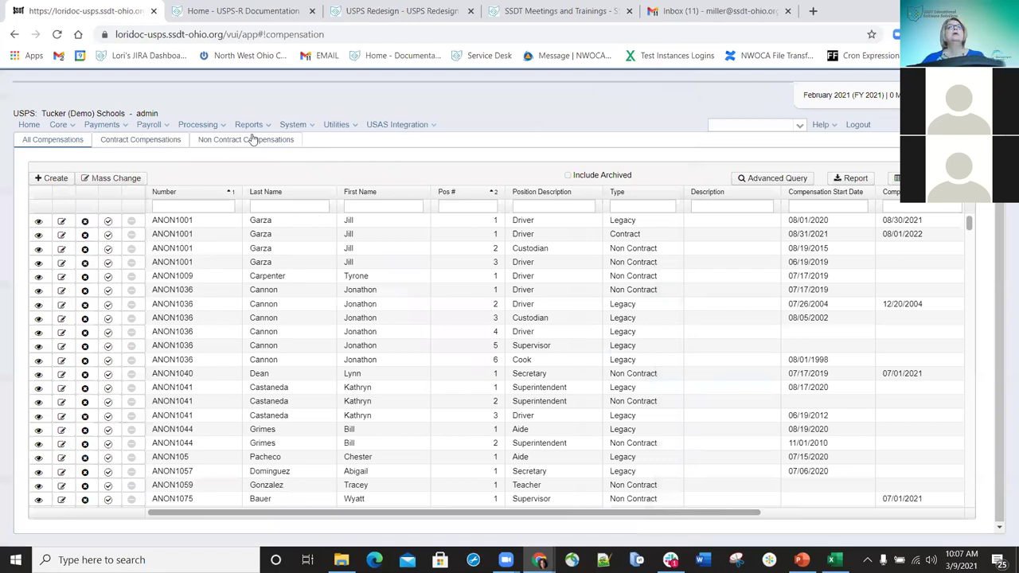
# - Add the Unit Amount column to the Contract Compensations list
pyautogui.click(148, 142)
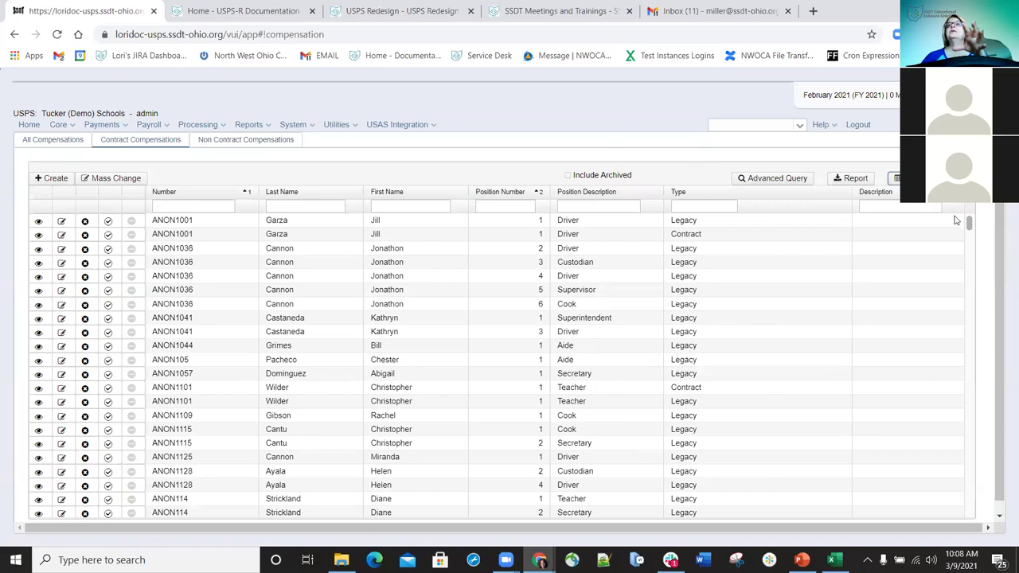
pyautogui.click(896, 179)
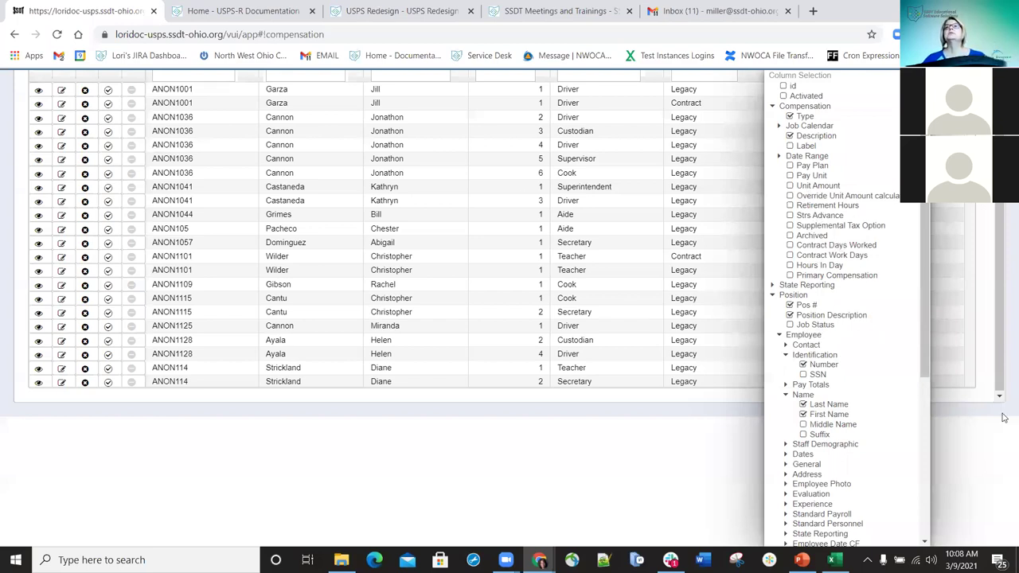
pyautogui.scroll(2, 773, 334)
pyautogui.click(791, 318)
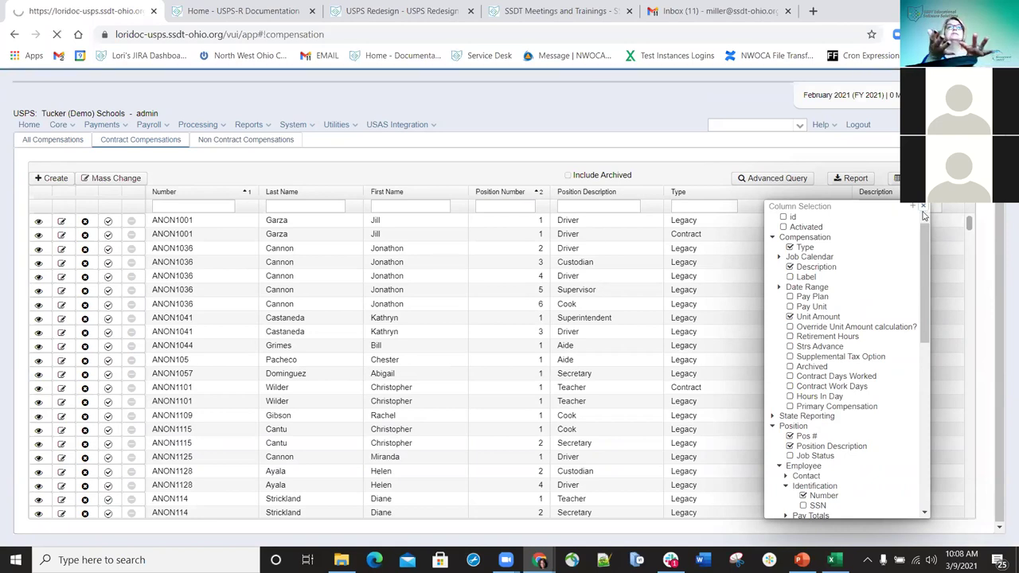
pyautogui.click(922, 209)
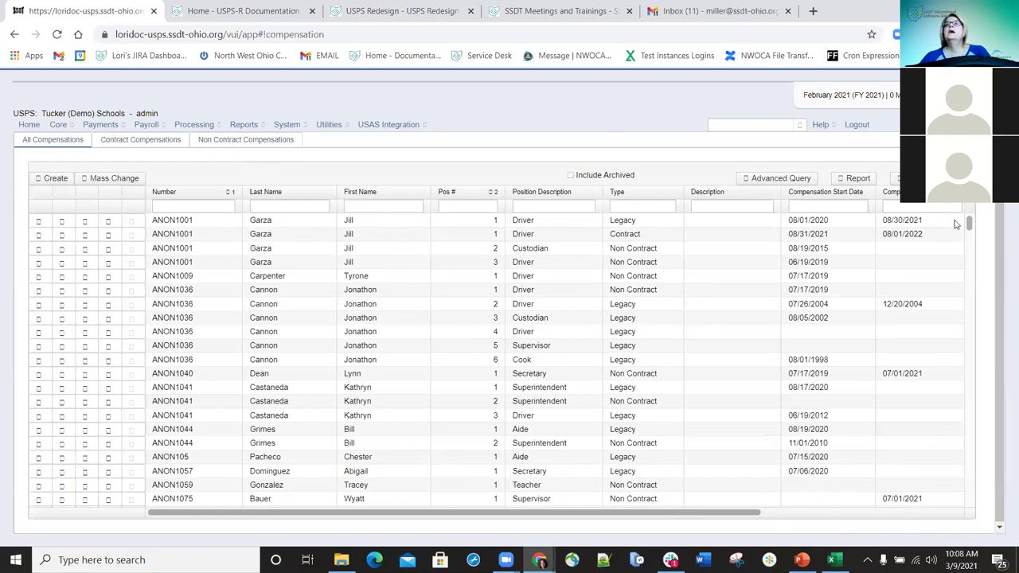
# - Deselect the Type and Position Description columns for Contract Compensations
pyautogui.hscroll(5, 957, 212)
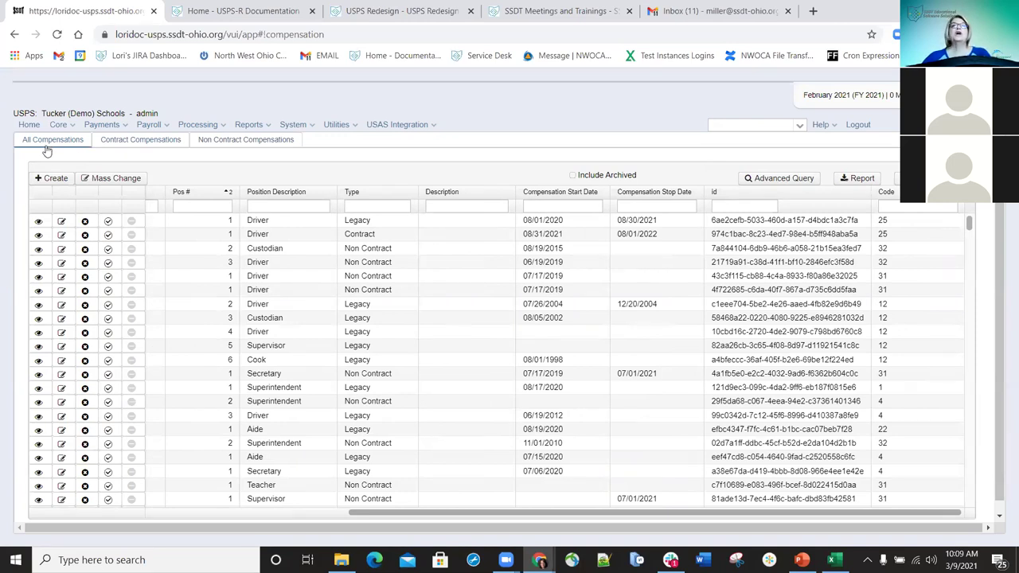
pyautogui.click(139, 141)
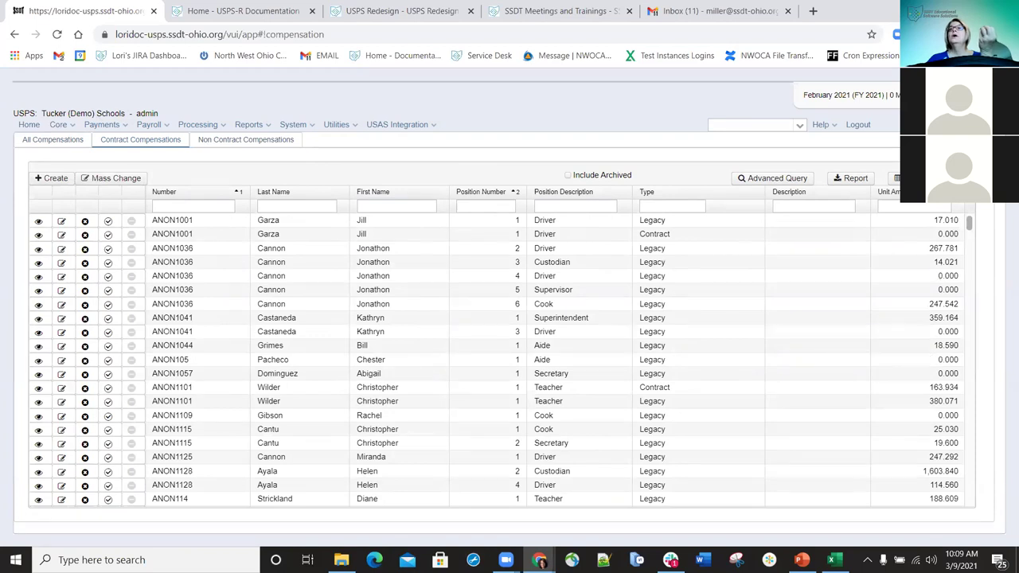
pyautogui.click(897, 177)
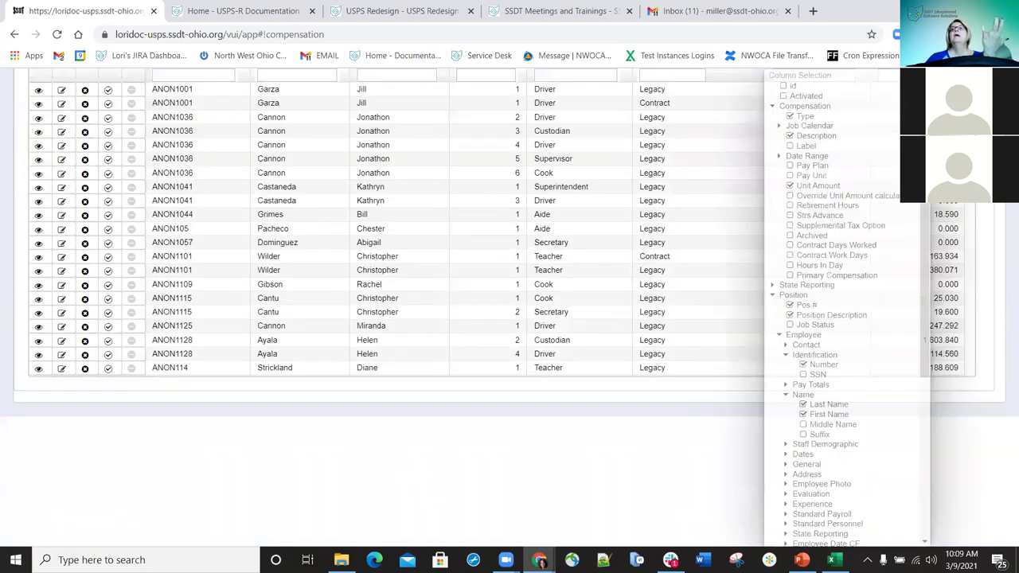
pyautogui.scroll(2, 817, 222)
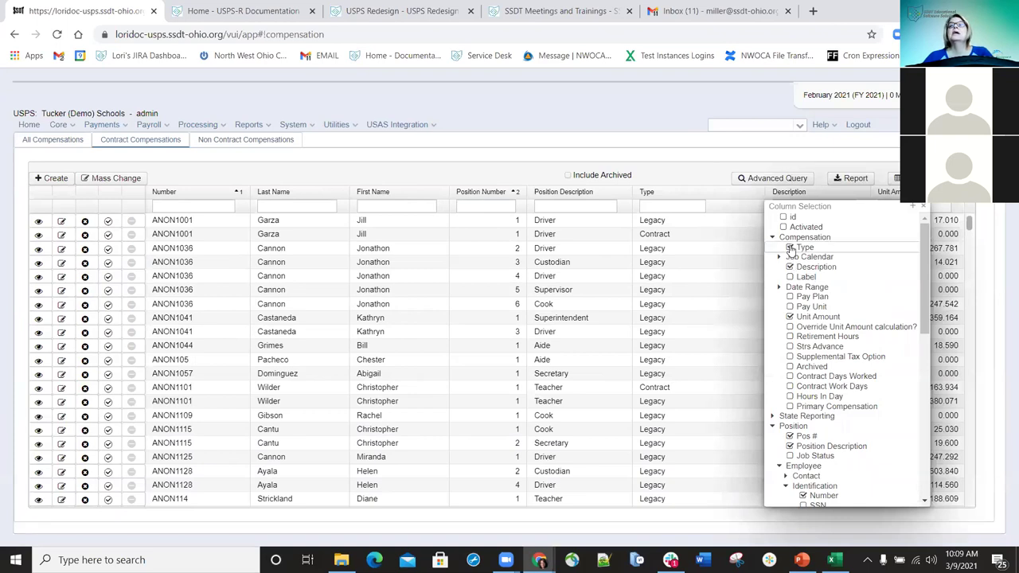
pyautogui.click(790, 247)
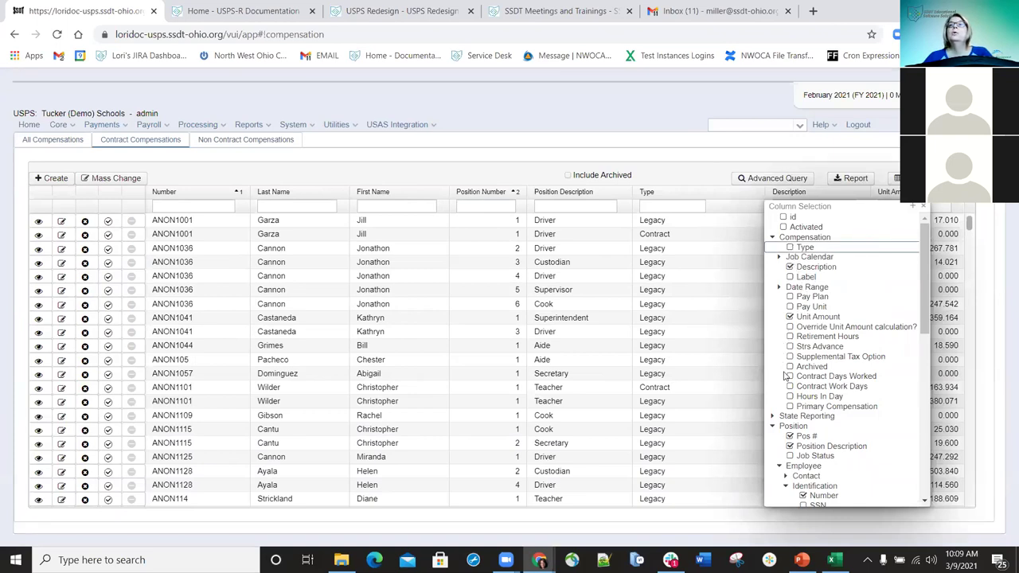
pyautogui.click(790, 448)
pyautogui.scroll(-5, 844, 438)
pyautogui.scroll(4, 848, 440)
# - Tick Override Unit Amount calculation?, Contract Work Days, Hours In Day, Pay Unit and Pay Plan columns
pyautogui.scroll(-3, 846, 410)
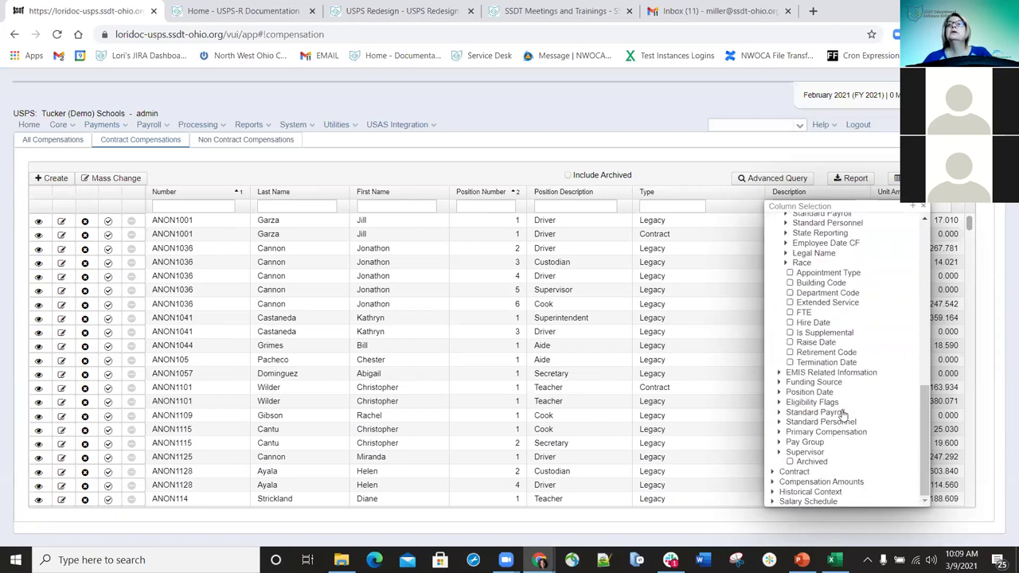
pyautogui.scroll(3, 842, 412)
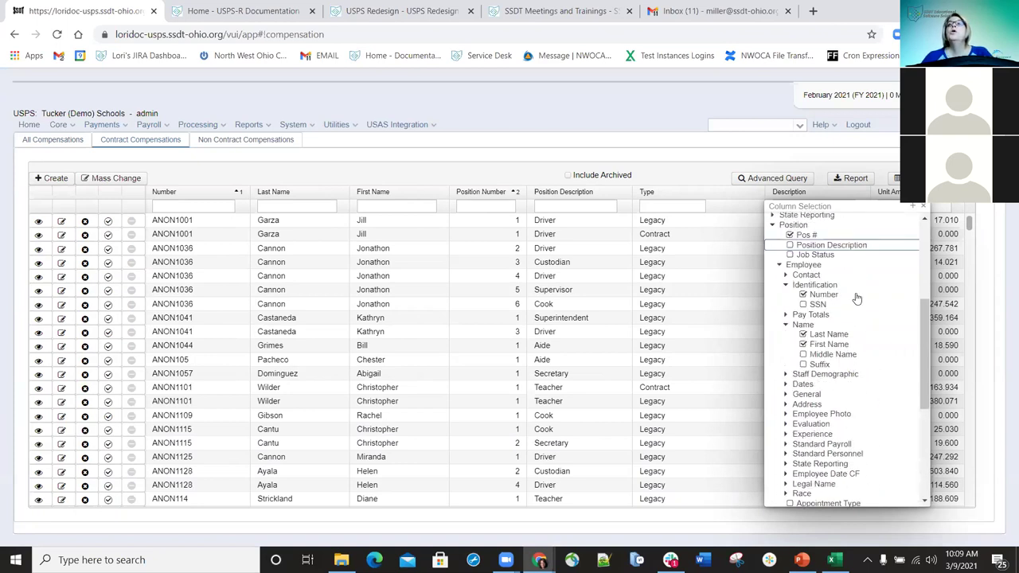
pyautogui.scroll(3, 828, 362)
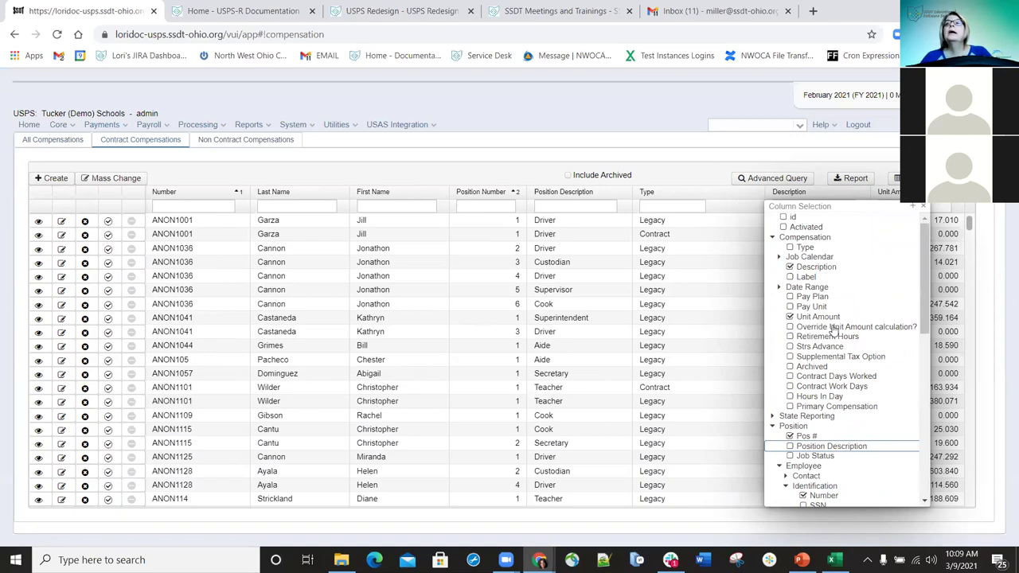
pyautogui.click(791, 328)
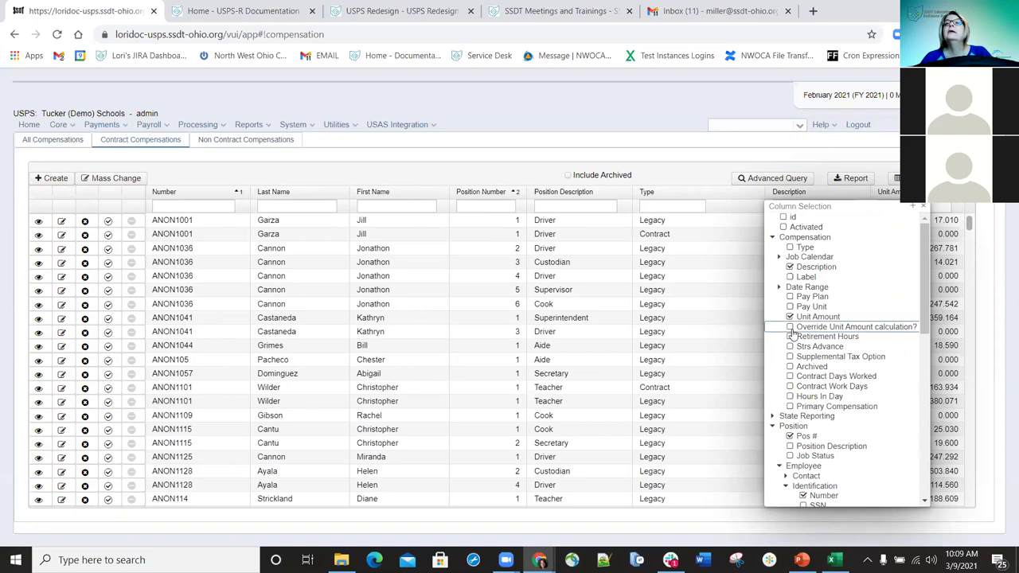
pyautogui.click(789, 386)
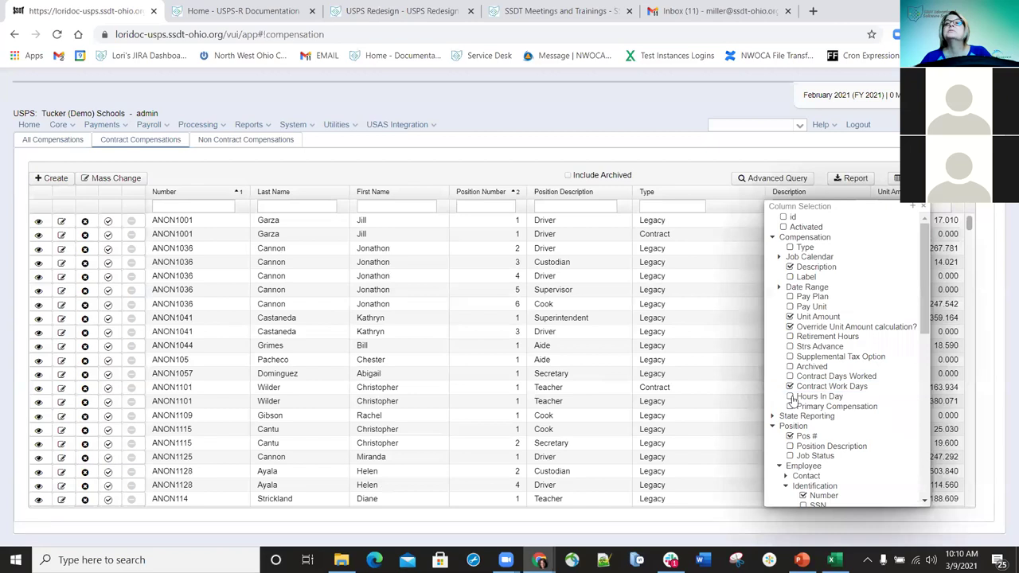
pyautogui.click(789, 396)
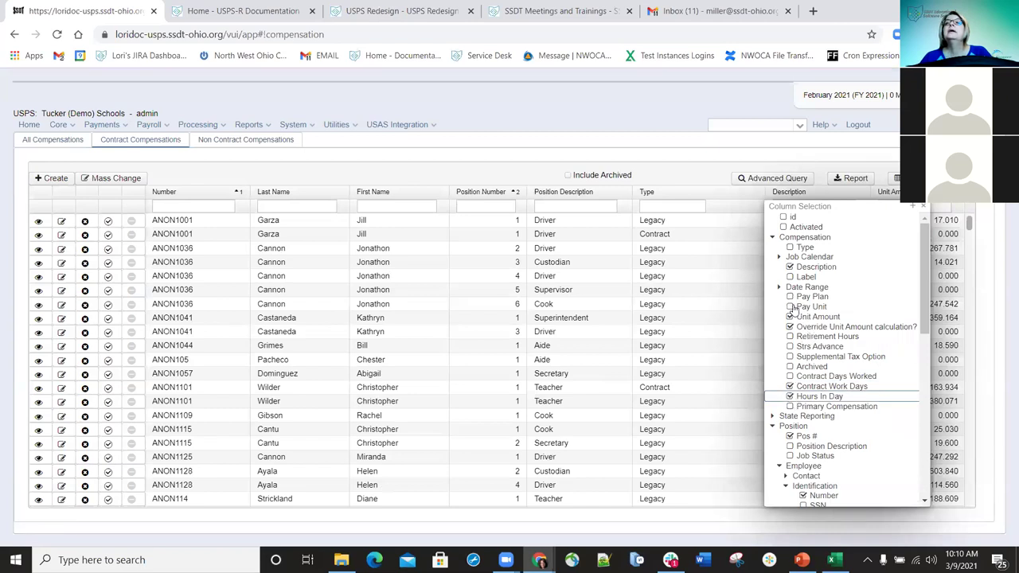
pyautogui.click(794, 307)
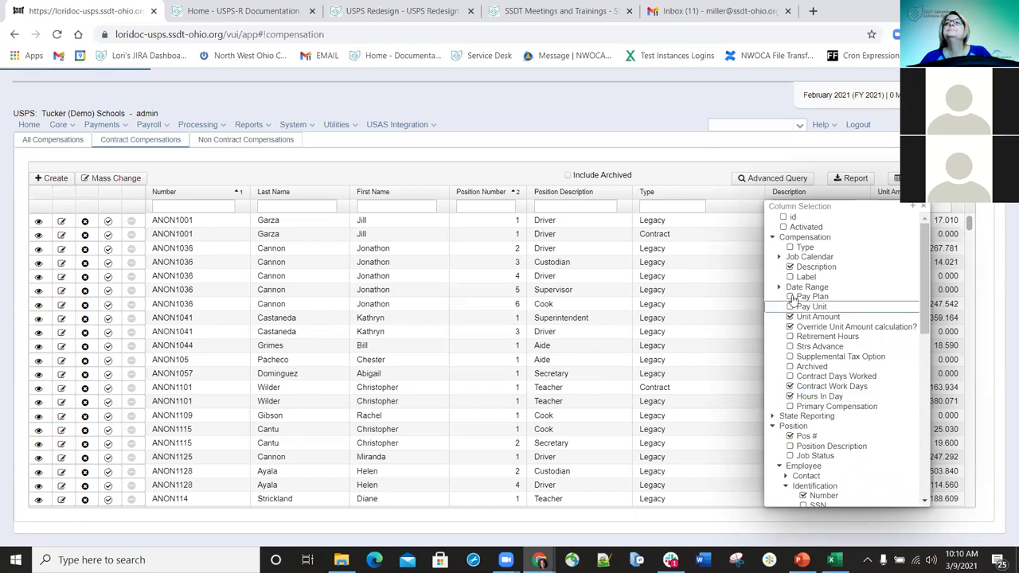
pyautogui.click(790, 297)
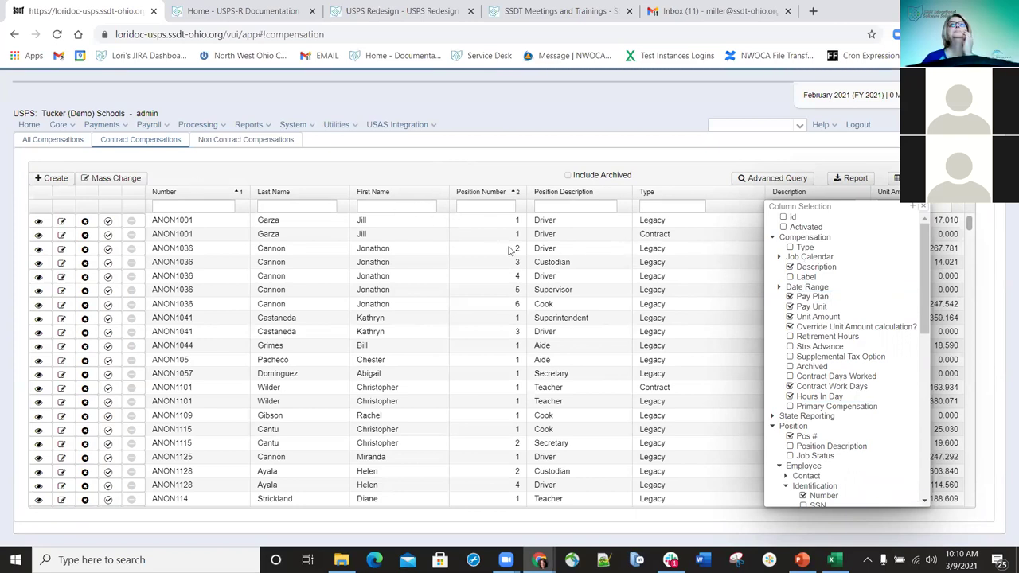
pyautogui.click(922, 206)
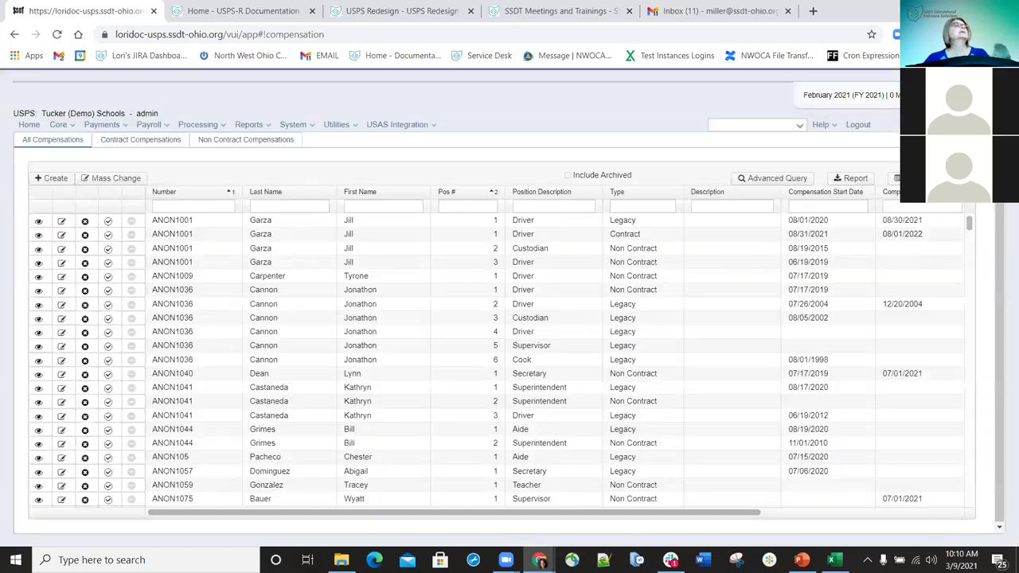
# - Filter Contract Compensations by the employee's last name and description 21-22, then open Report
pyautogui.click(139, 140)
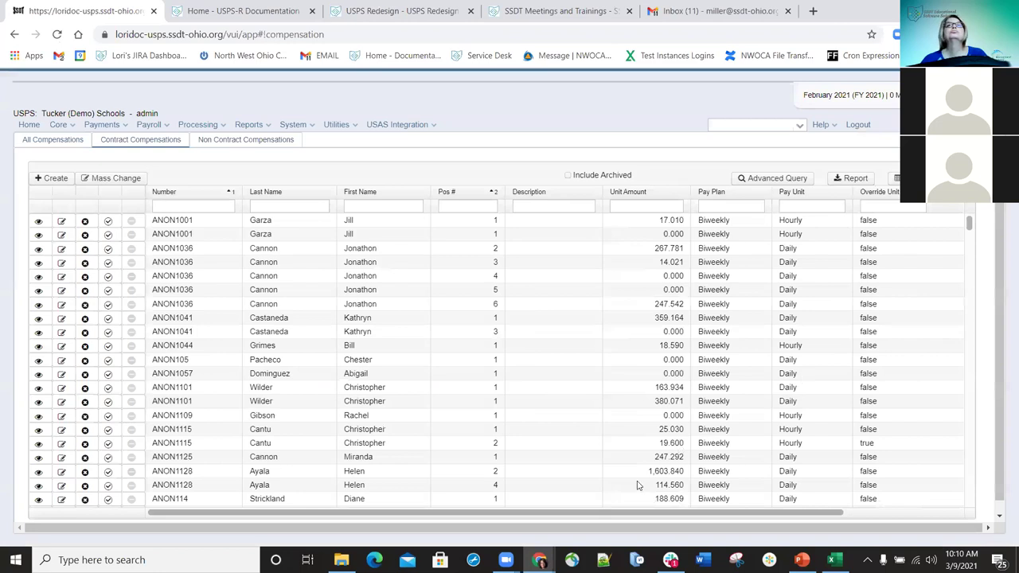
pyautogui.moveTo(553, 518); pyautogui.dragTo(587, 515)
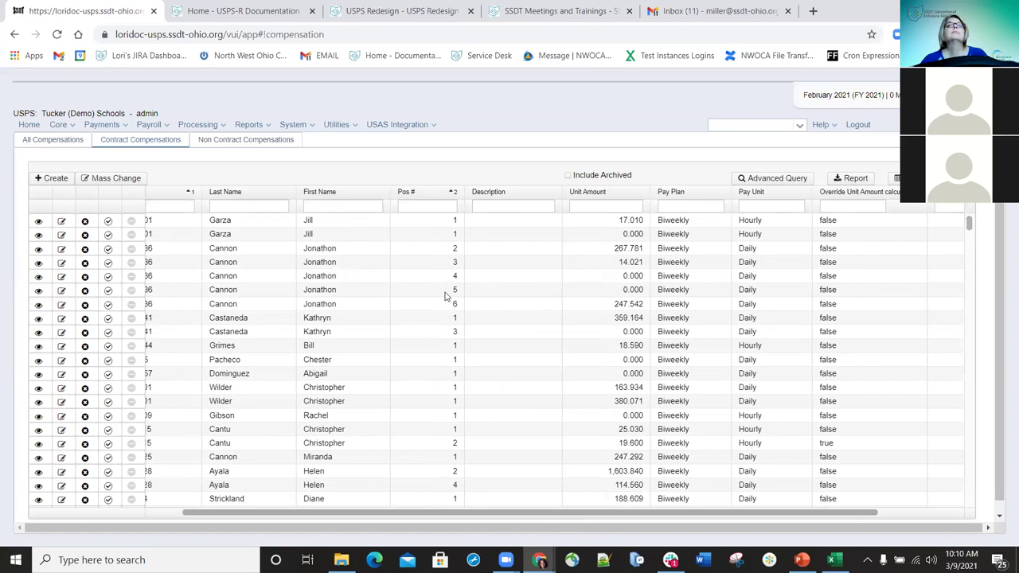
pyautogui.click(267, 208)
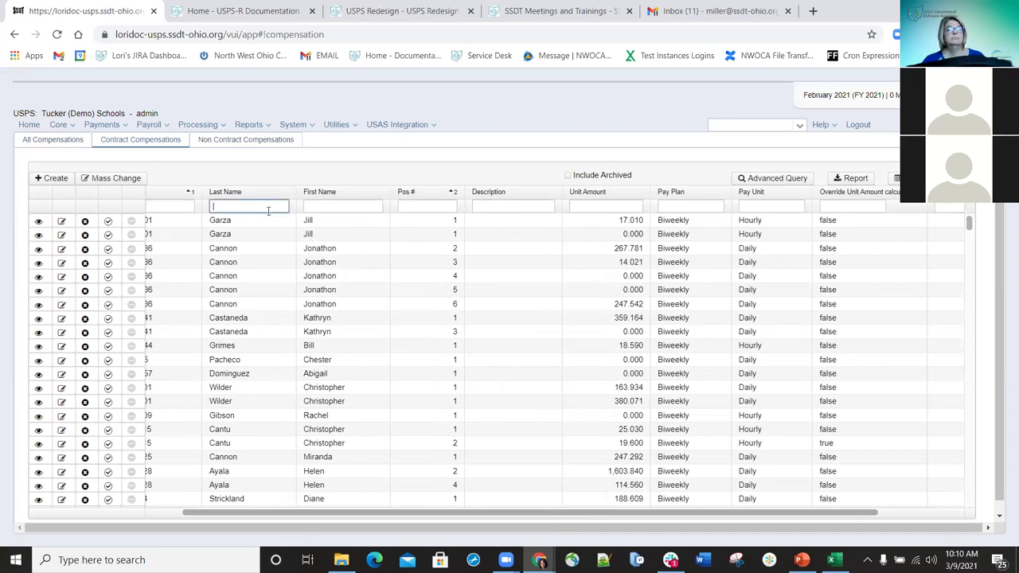
pyautogui.write('her')
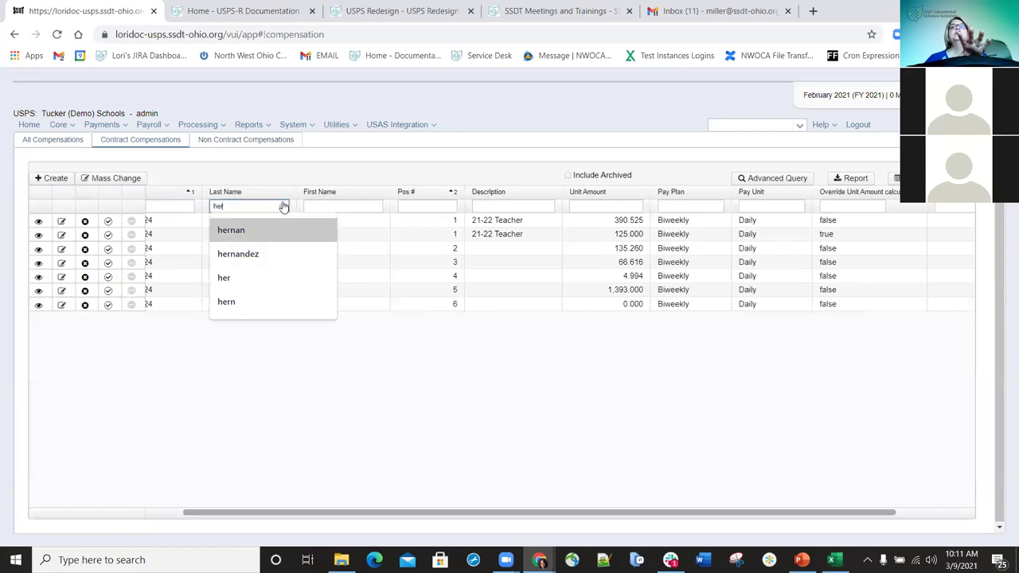
pyautogui.click(371, 387)
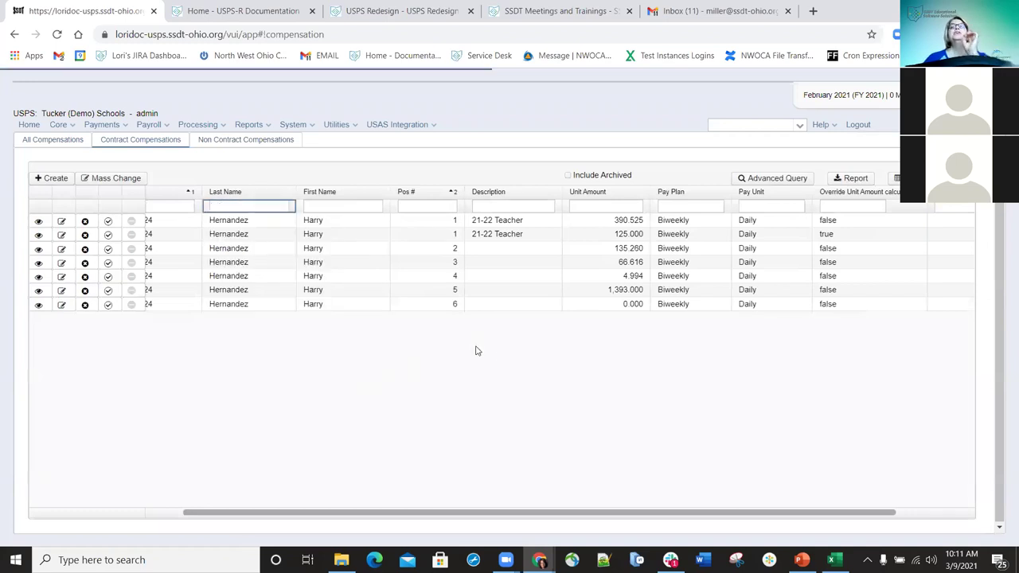
pyautogui.click(512, 205)
pyautogui.write('21-22')
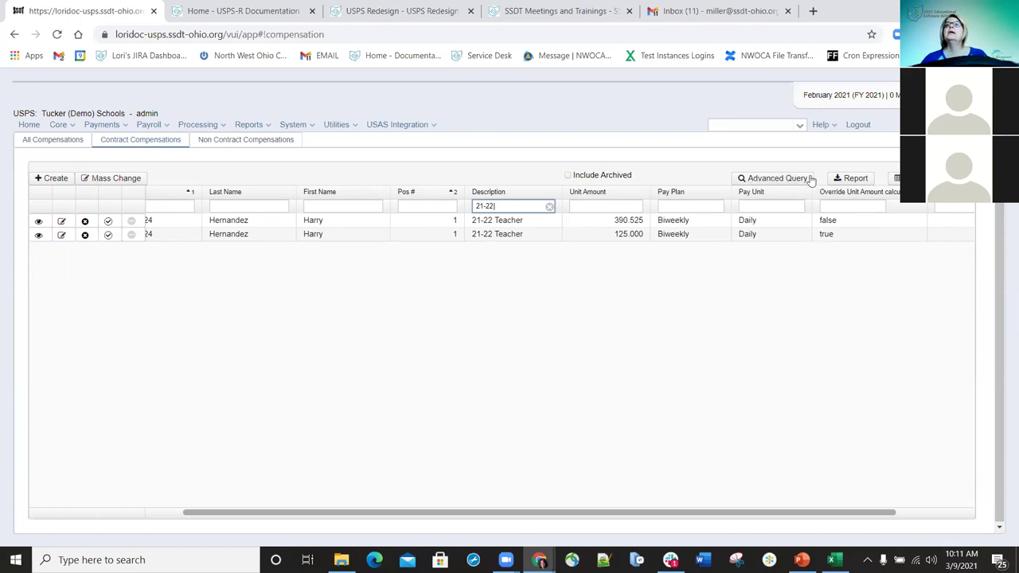
pyautogui.click(849, 180)
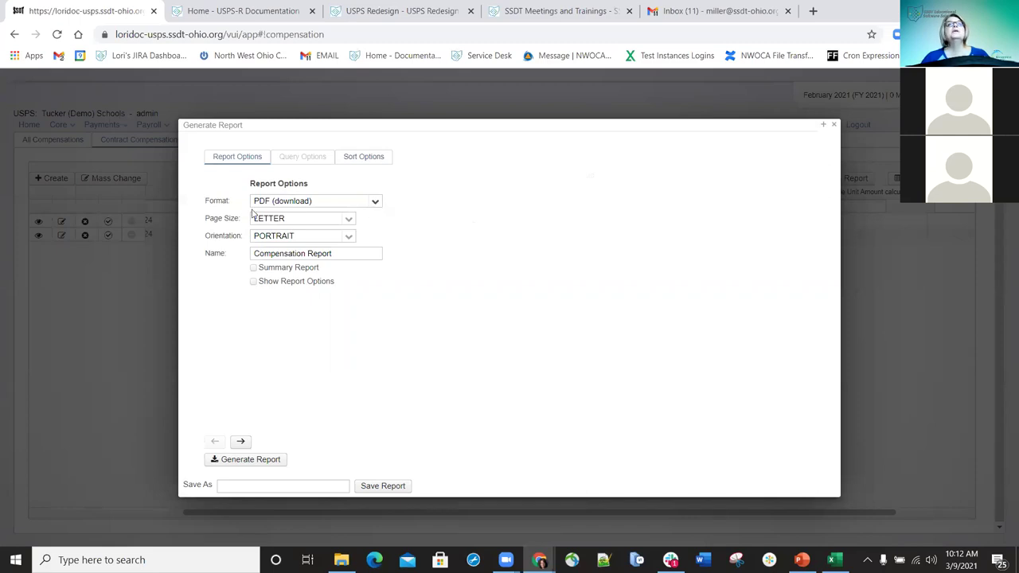
# - Set the report format to Excel-FieldNames
pyautogui.click(377, 204)
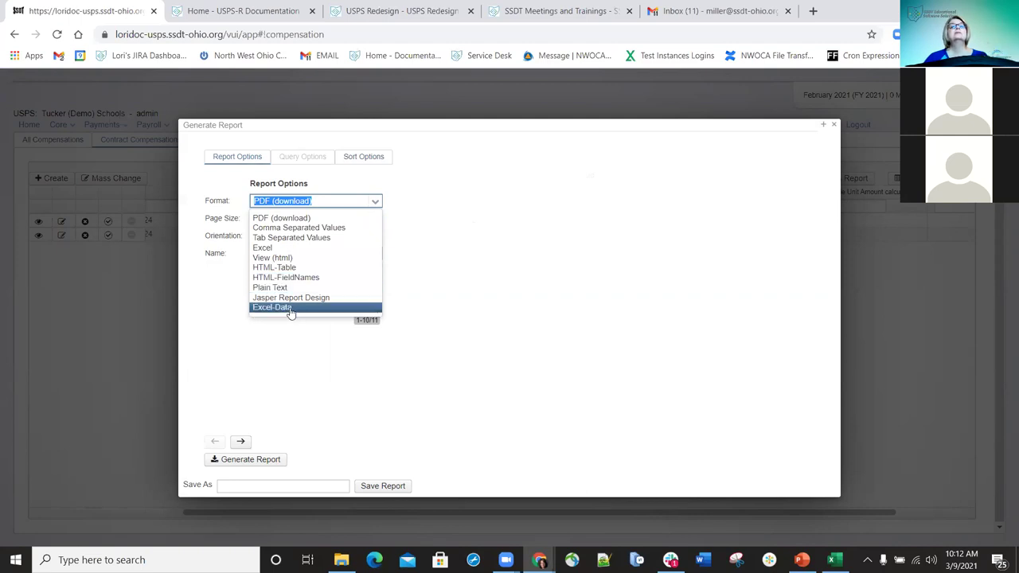
pyautogui.scroll(-1, 300, 294)
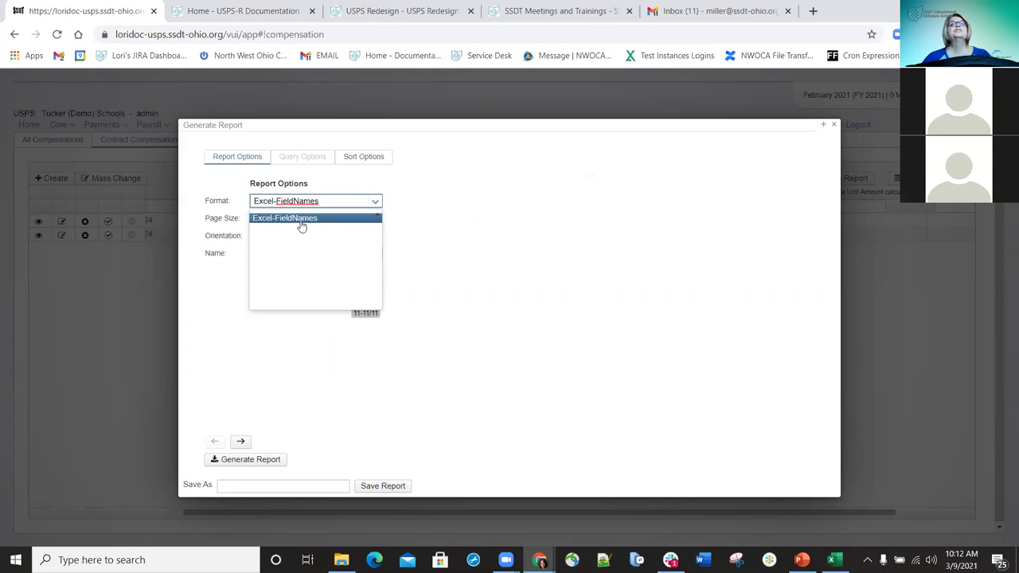
pyautogui.click(302, 219)
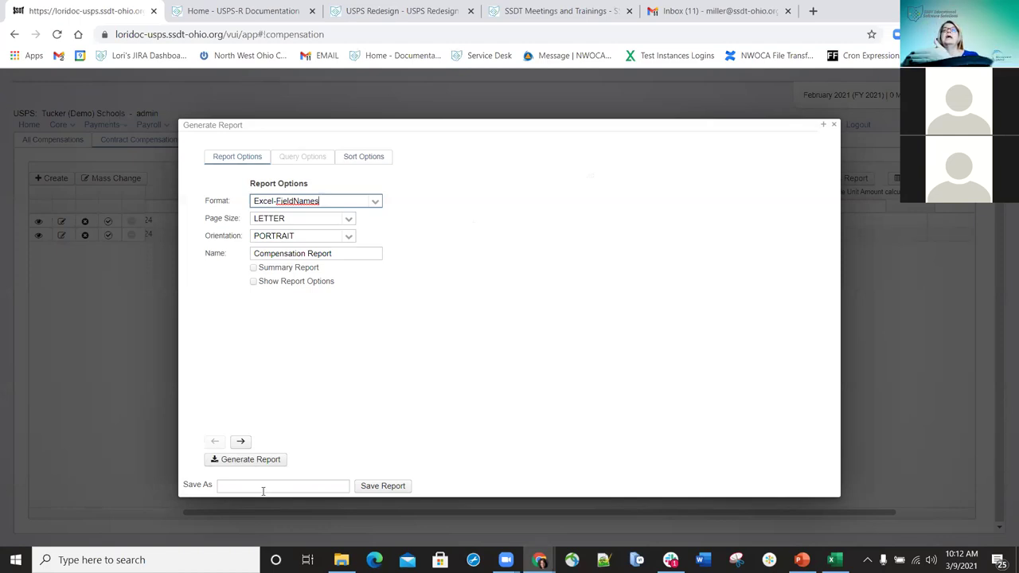
# - Save these report settings under a custom report name and dismiss the confirmation
pyautogui.click(266, 484)
pyautogui.write('Lor')
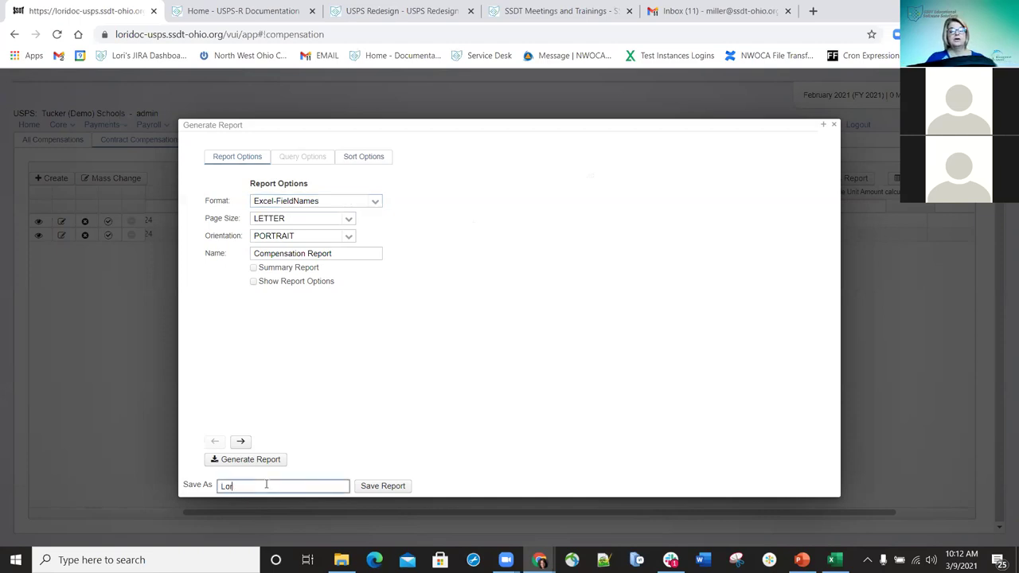
pyautogui.write("i's Rep")
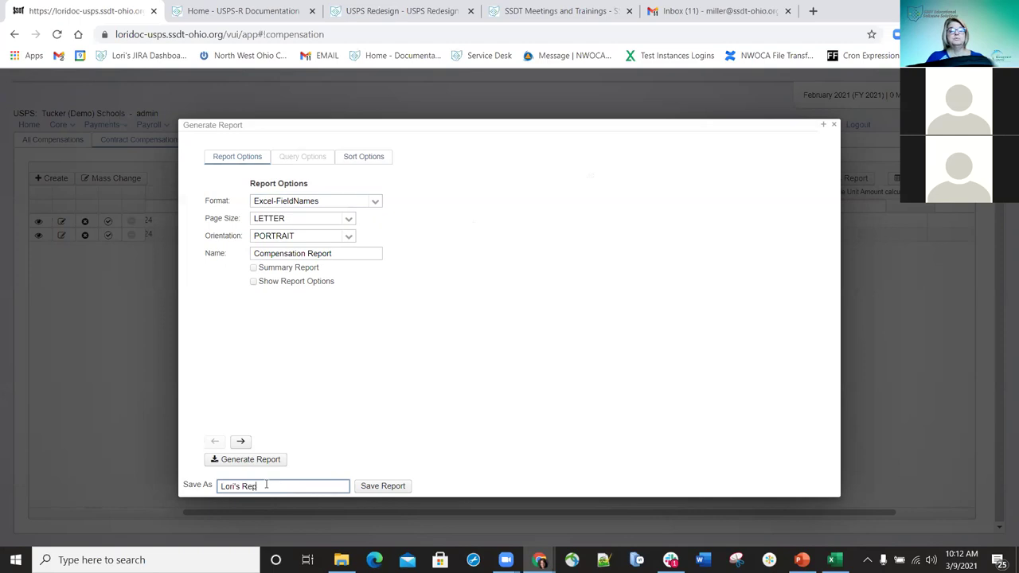
pyautogui.write('ort')
pyautogui.click(389, 487)
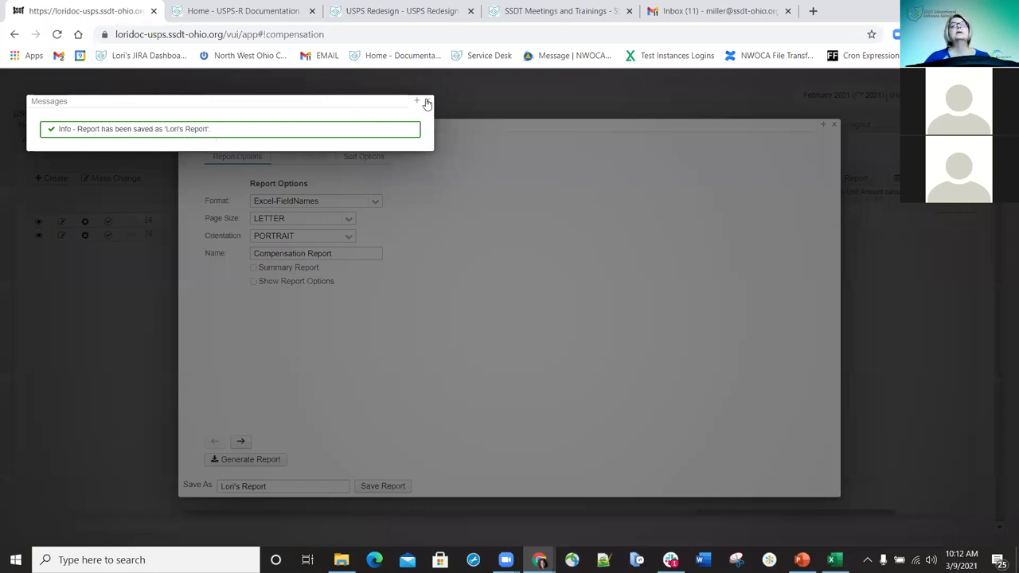
pyautogui.click(265, 460)
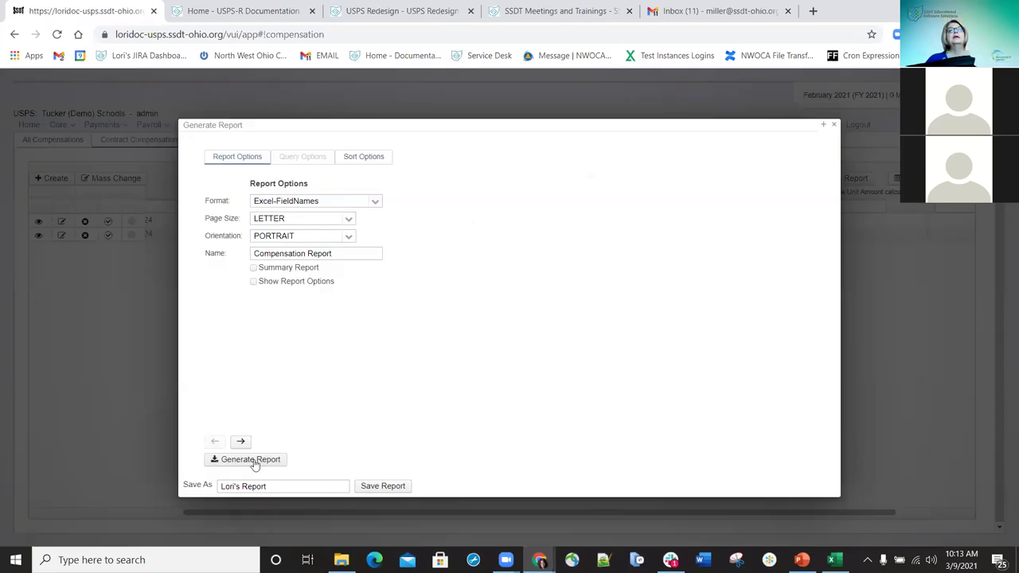
# - Generate the report and open the downloaded Compensation Report (22).xlsx in Excel
pyautogui.click(253, 462)
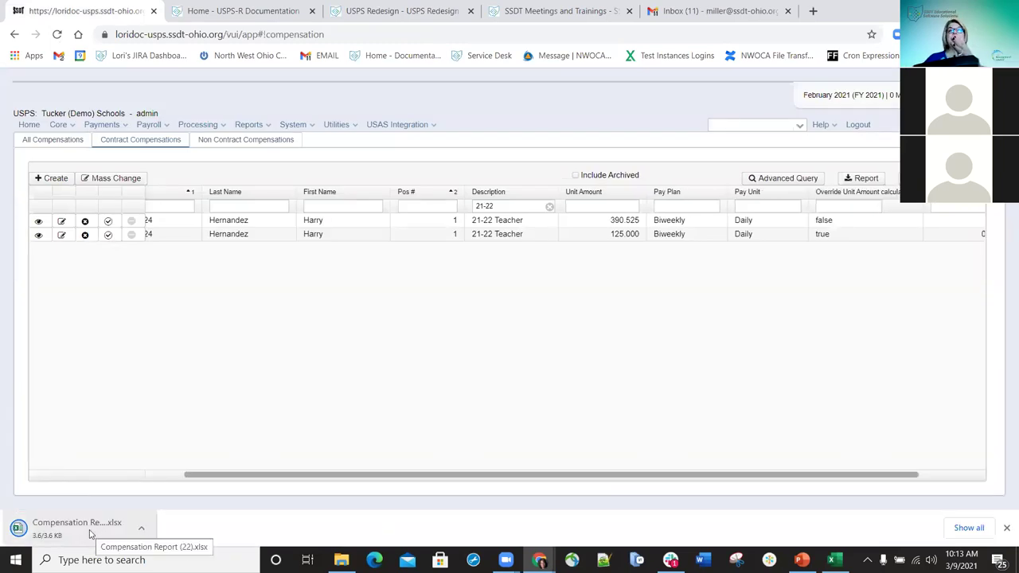
pyautogui.click(90, 531)
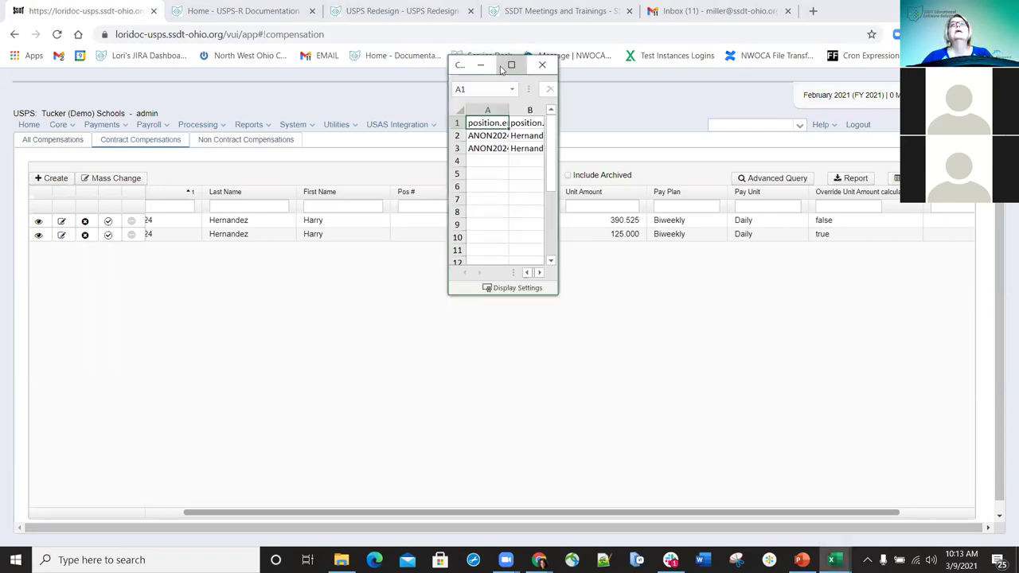
# - Review the report sheet maximized in Excel, then return to the browser
pyautogui.click(514, 65)
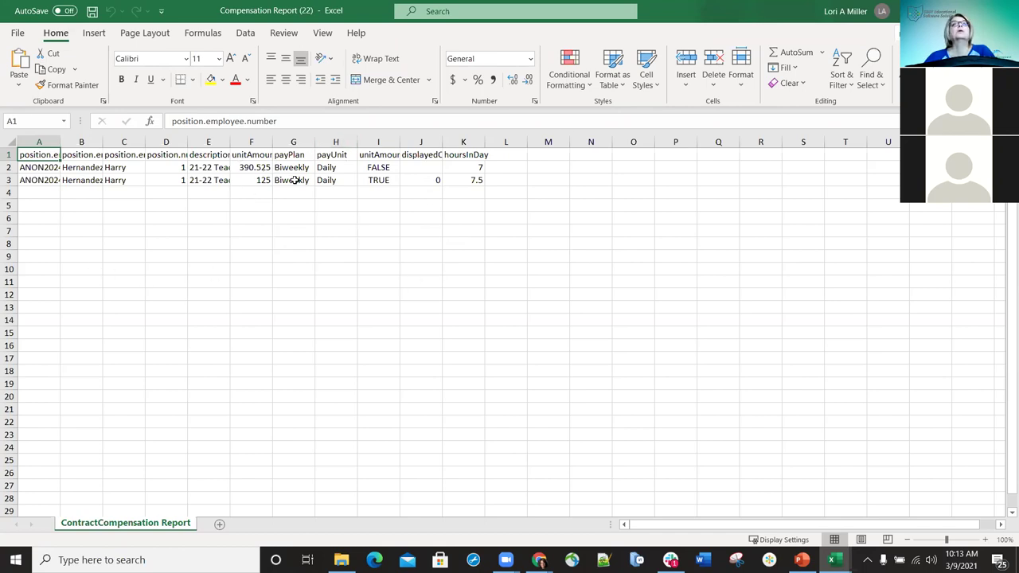
pyautogui.hotkey('alt', 'Tab')
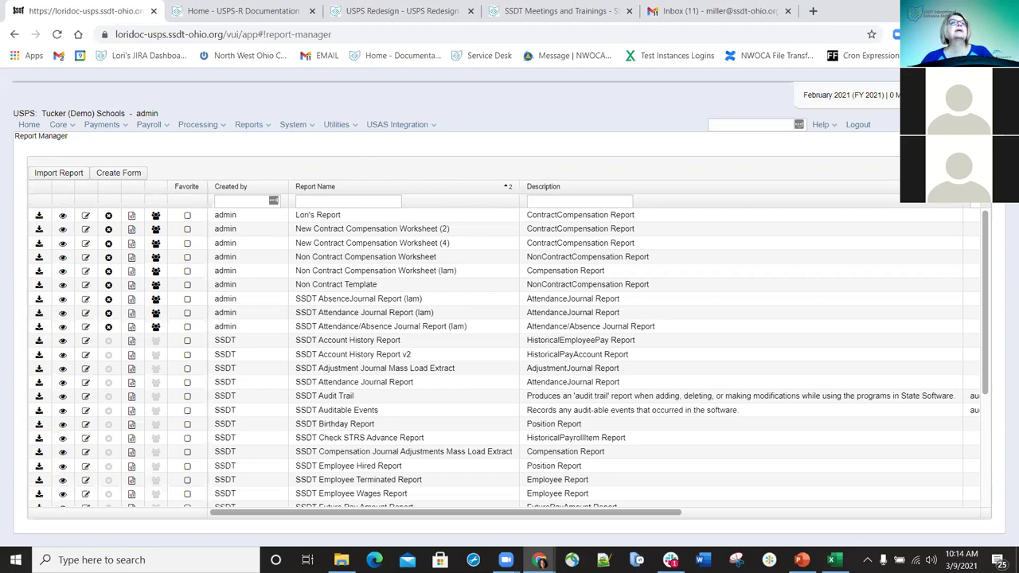
# - Switch from the Report Manager to the All Compensations list through the Core menu
pyautogui.click(68, 127)
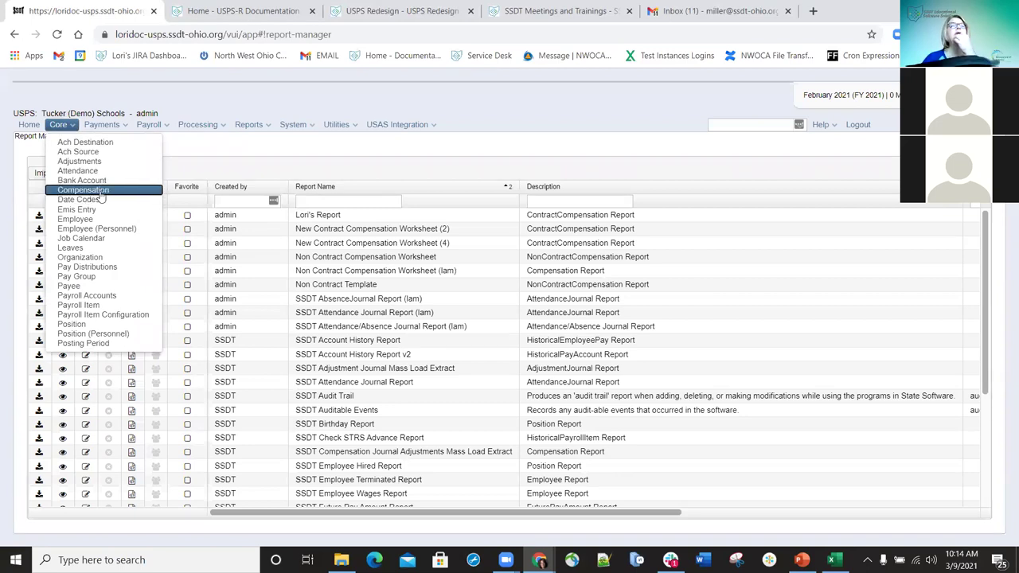
pyautogui.click(101, 193)
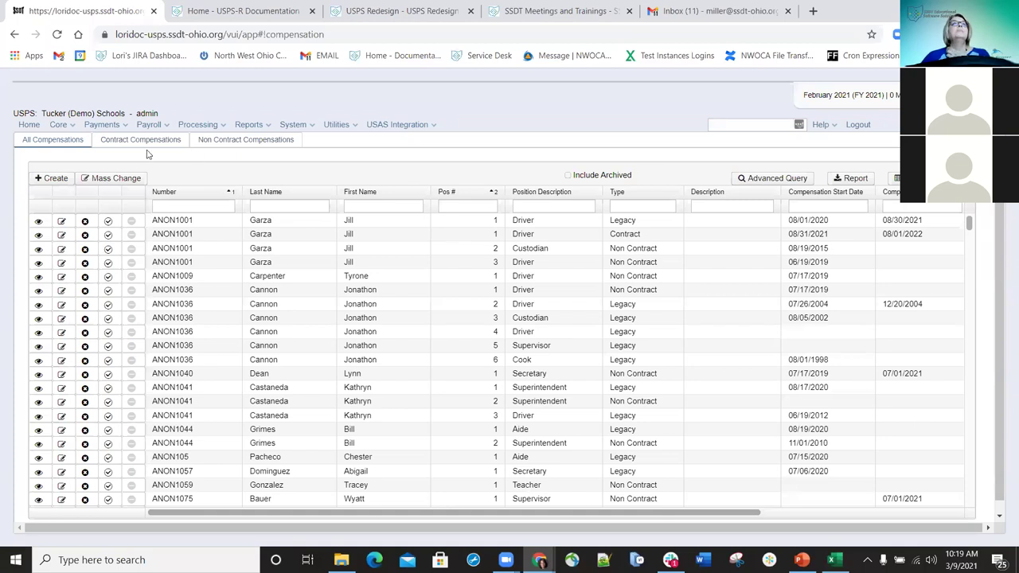
# - Go to Core > Date Codes to view the existing Testing date code
pyautogui.click(76, 128)
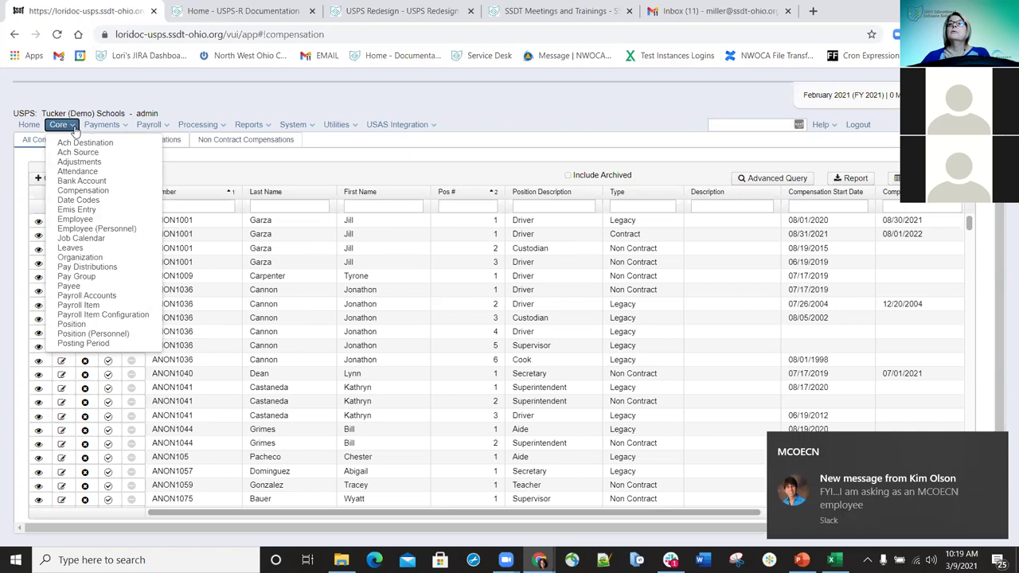
pyautogui.click(89, 200)
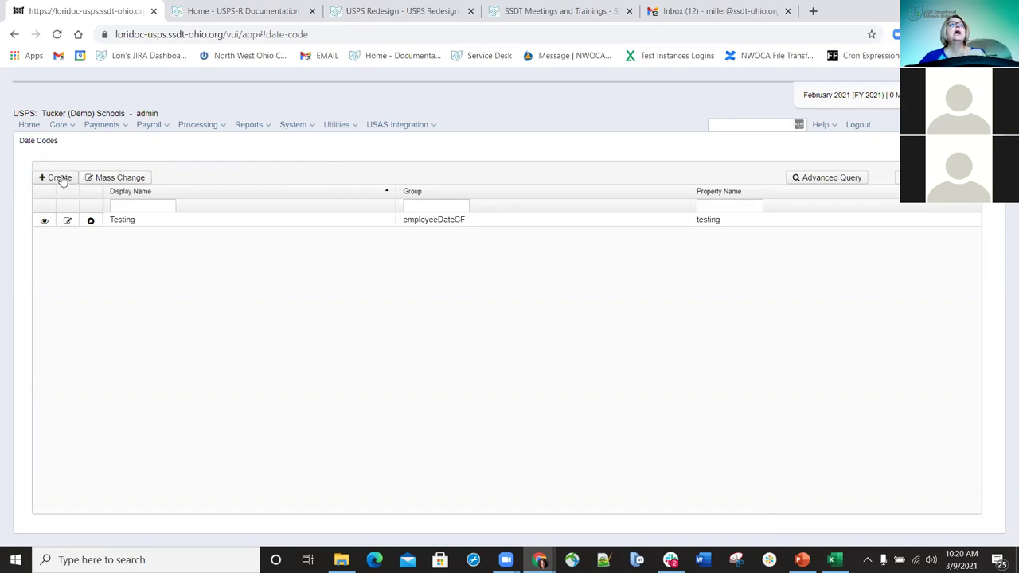
# - Create and save date code 'Background Check' in group employeeDateCF with property name BKGRND
pyautogui.click(62, 178)
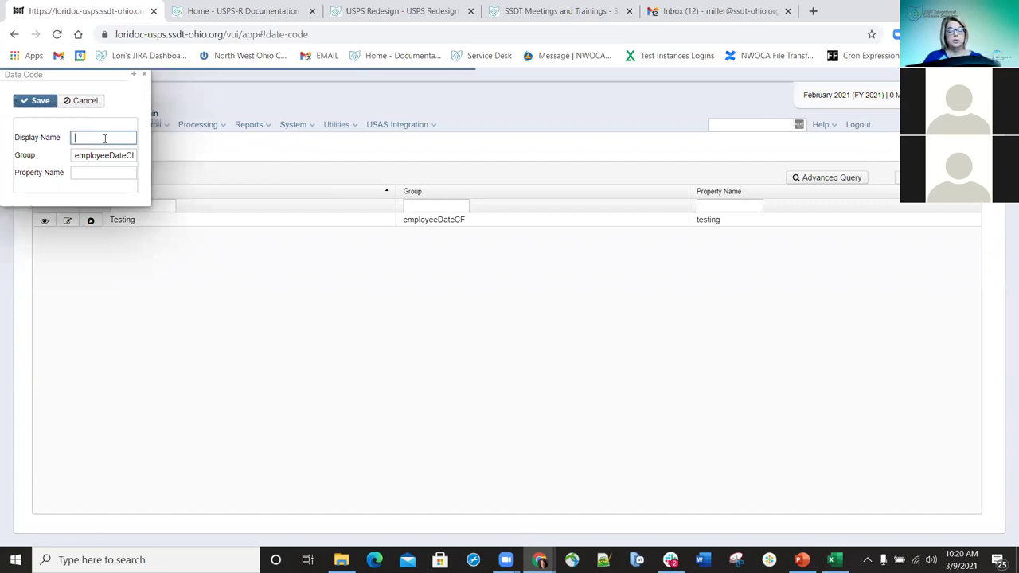
pyautogui.write('Backgr')
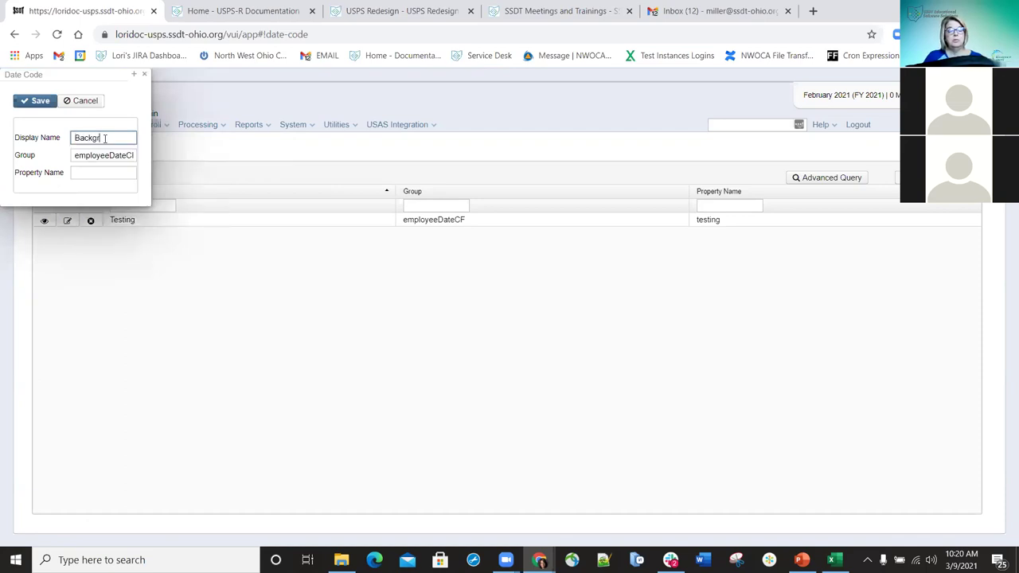
pyautogui.write('ound Check')
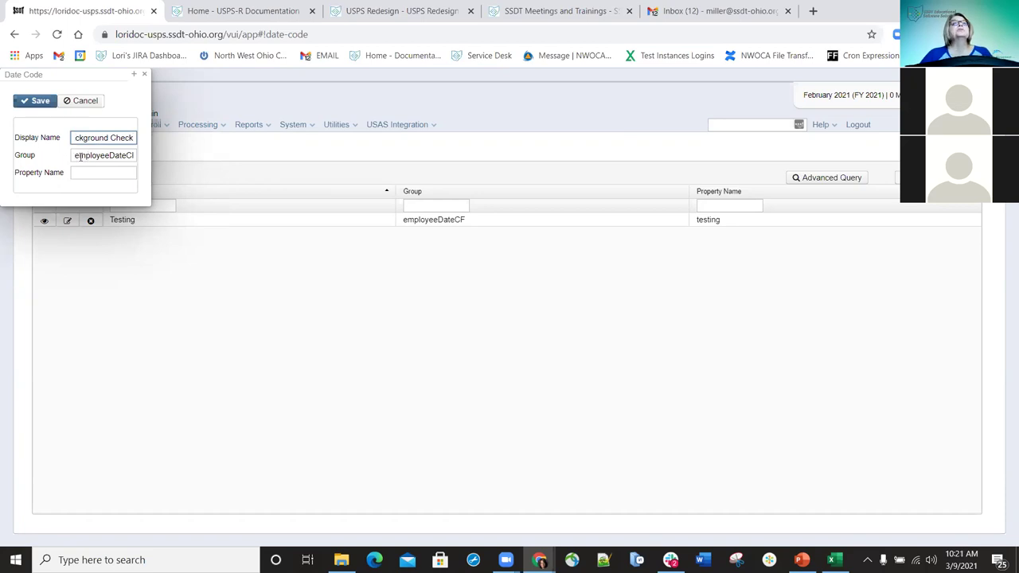
pyautogui.moveTo(76, 155); pyautogui.dragTo(145, 163)
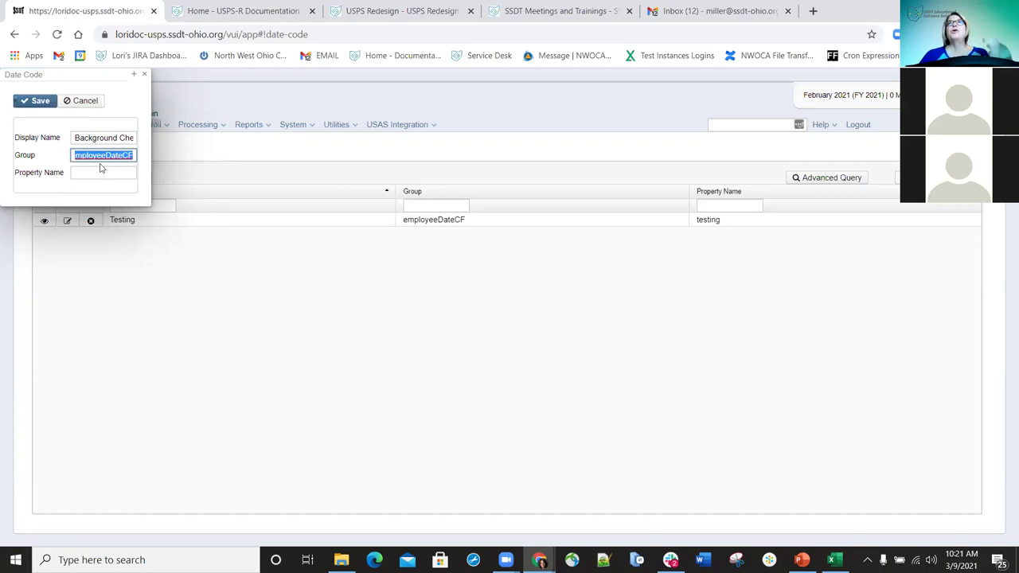
pyautogui.click(113, 174)
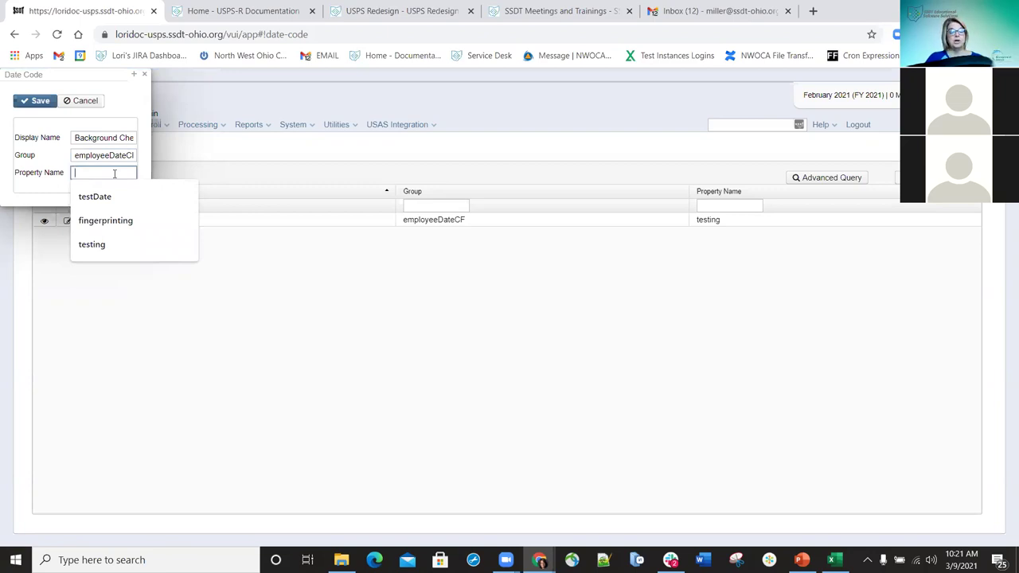
pyautogui.write('BKGRND')
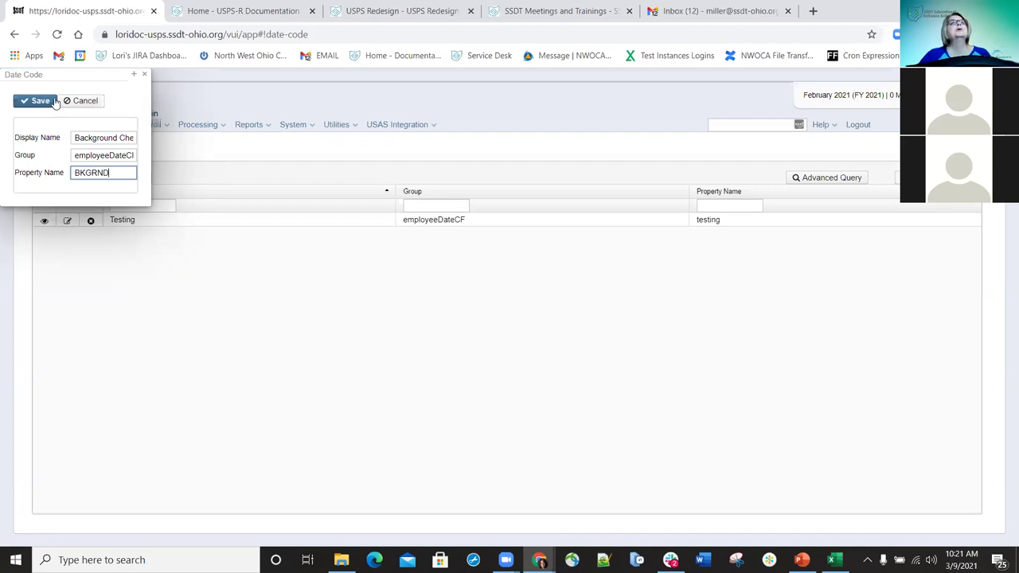
pyautogui.click(41, 101)
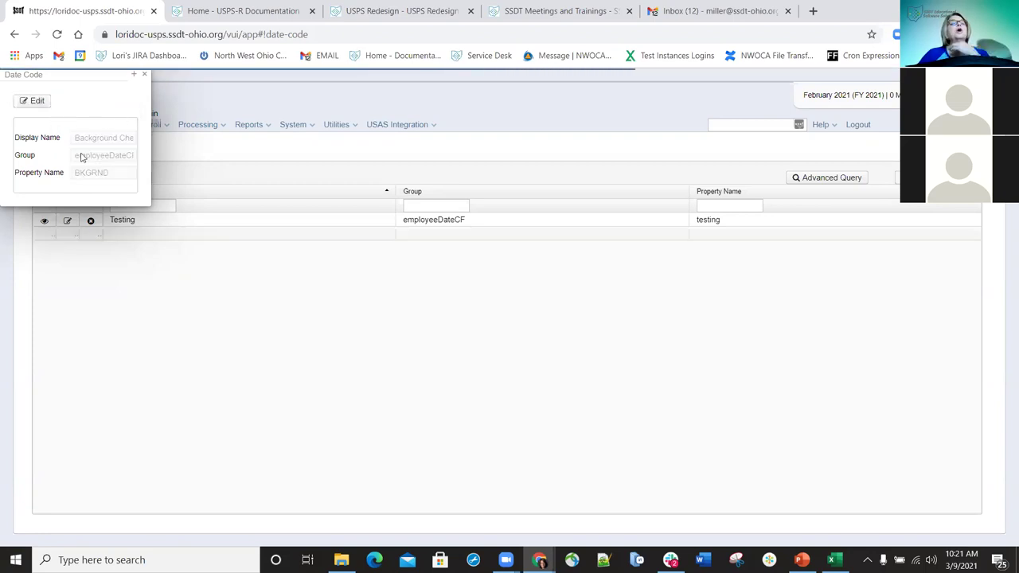
# - Close the saved date code's details and open the Core > Employee list
pyautogui.click(146, 77)
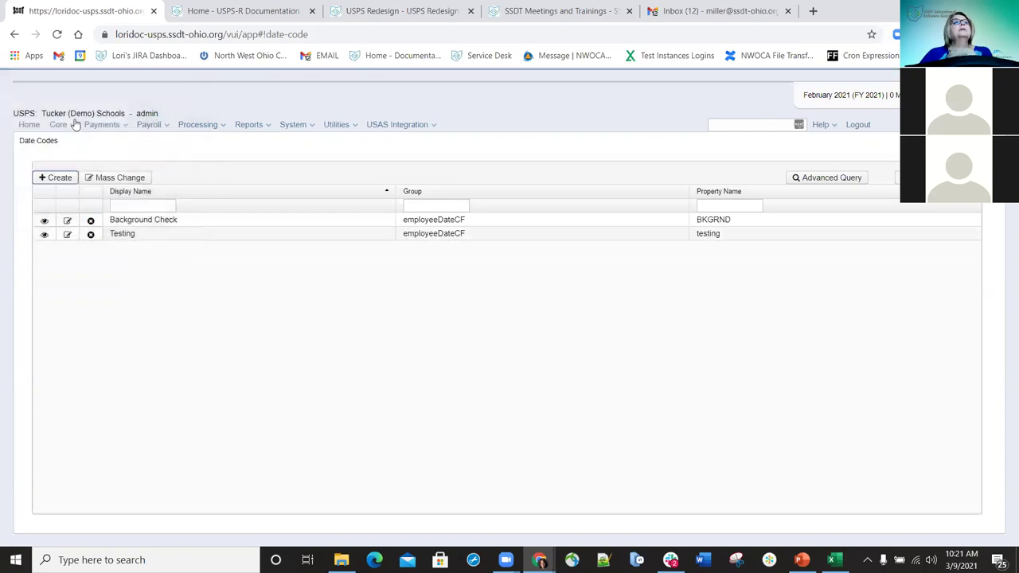
pyautogui.click(70, 126)
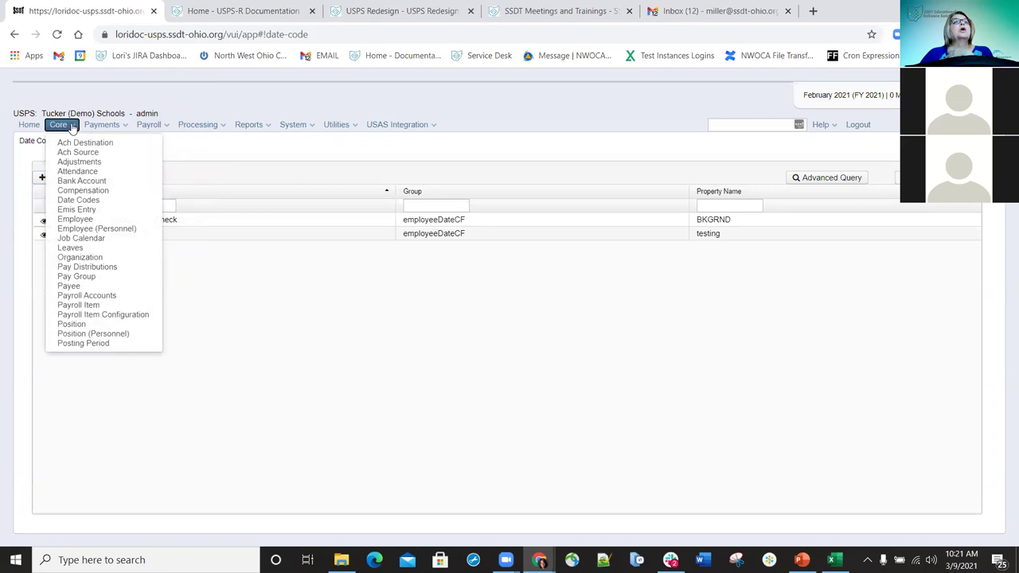
pyautogui.click(82, 219)
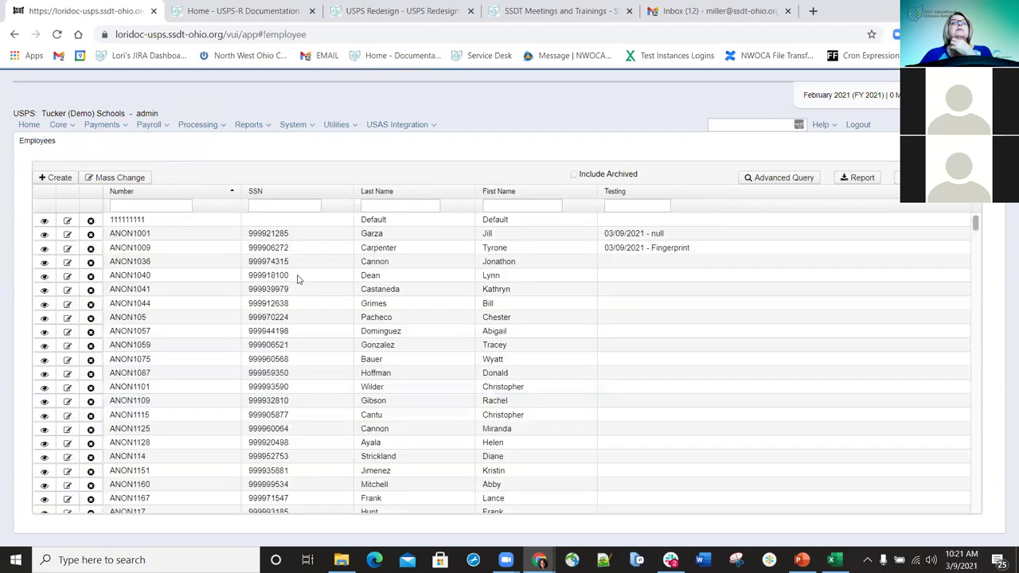
# - Open employee ANON1001 for editing and locate the Employee Date CF section
pyautogui.click(68, 235)
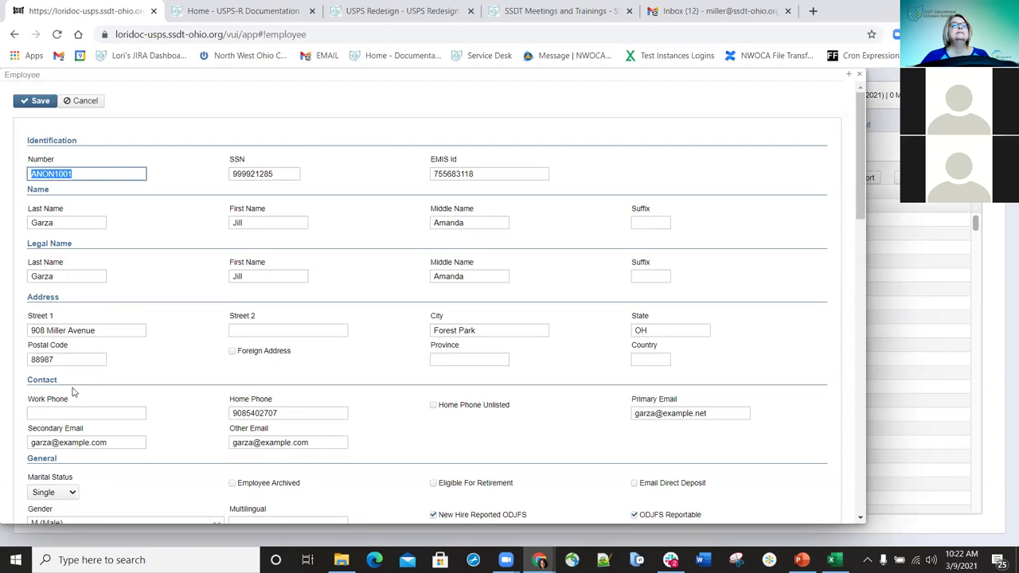
pyautogui.scroll(-2, 120, 418)
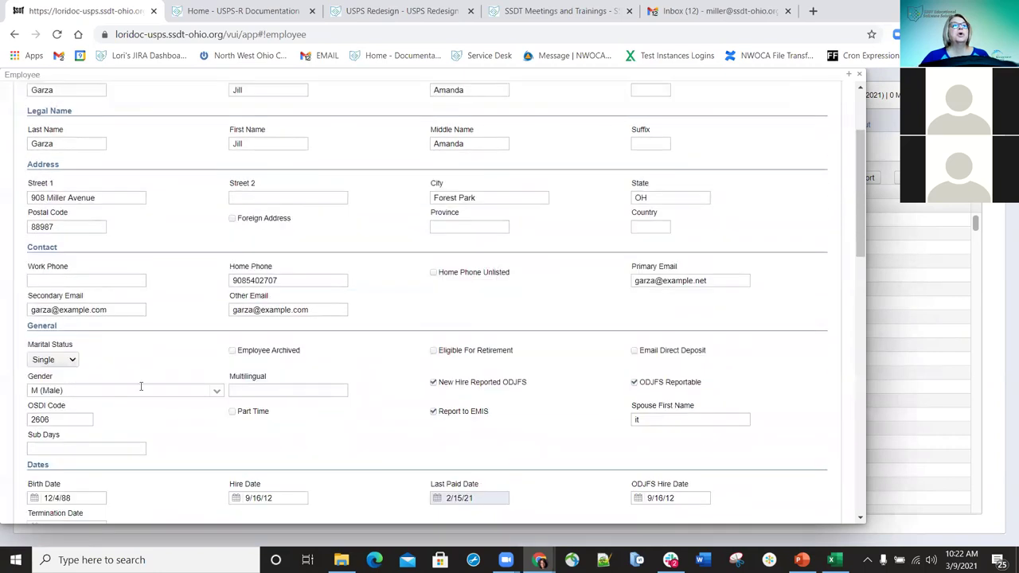
pyautogui.scroll(1, 432, 244)
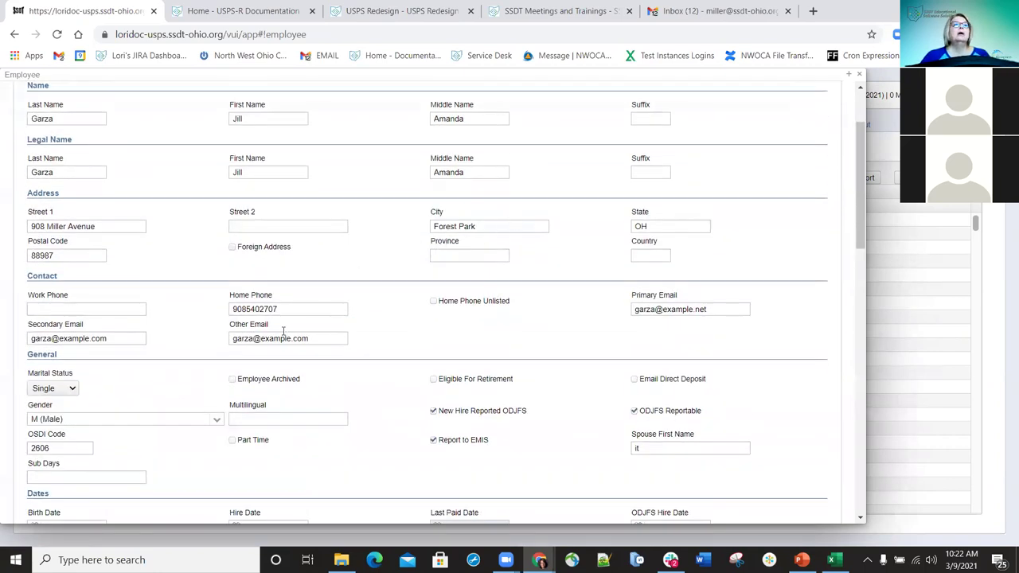
pyautogui.scroll(-1, 167, 327)
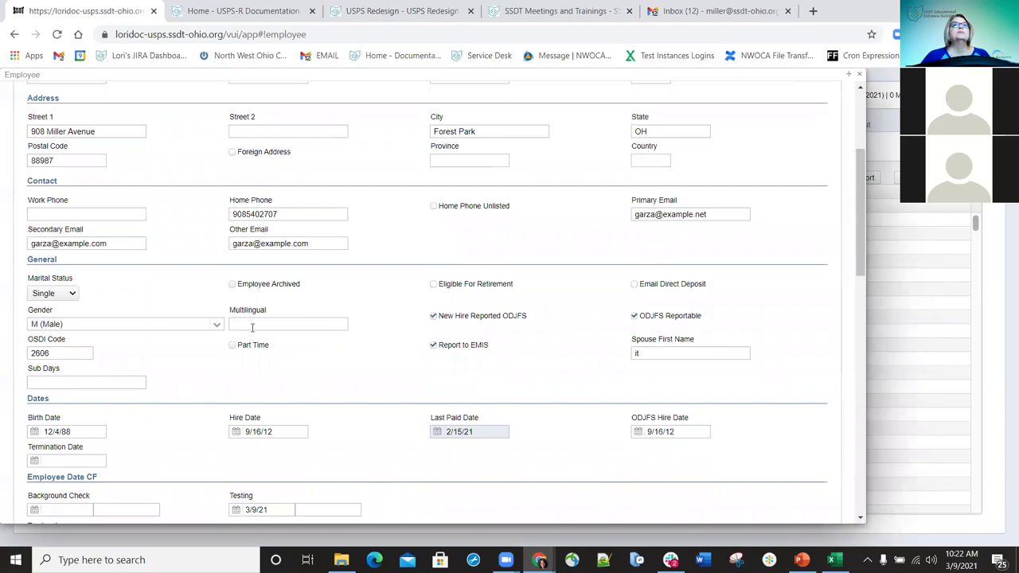
pyautogui.scroll(-2, 252, 327)
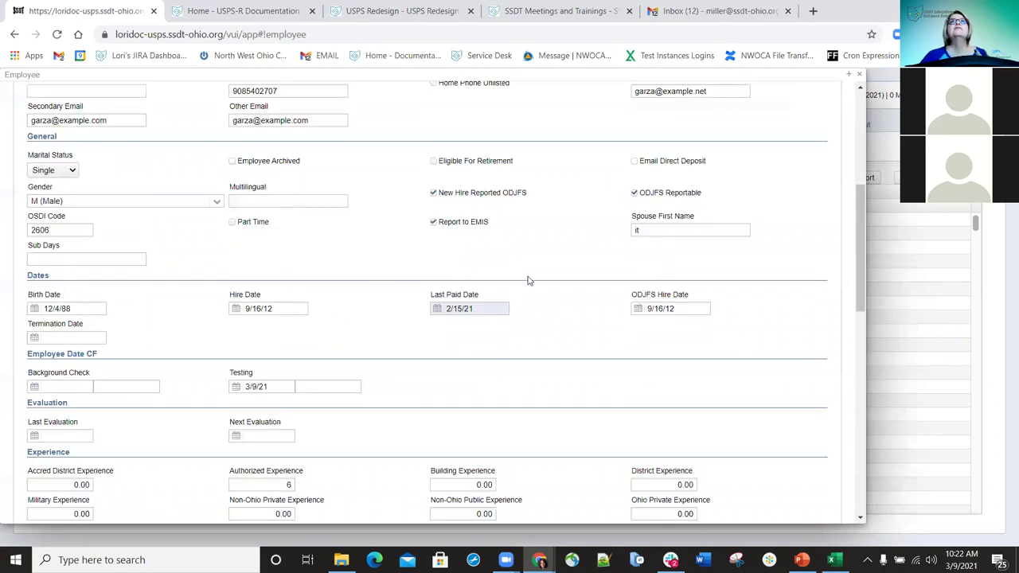
pyautogui.scroll(4, 529, 280)
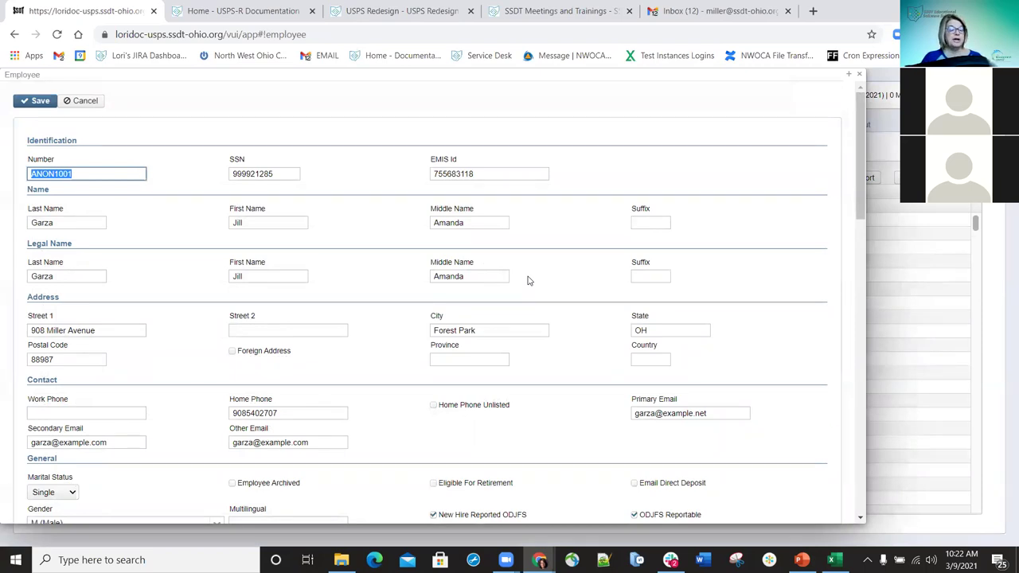
# - Find the date fields and set the employee's Background Check date to 3/9/21
pyautogui.hotkey('ctrl', 'f')
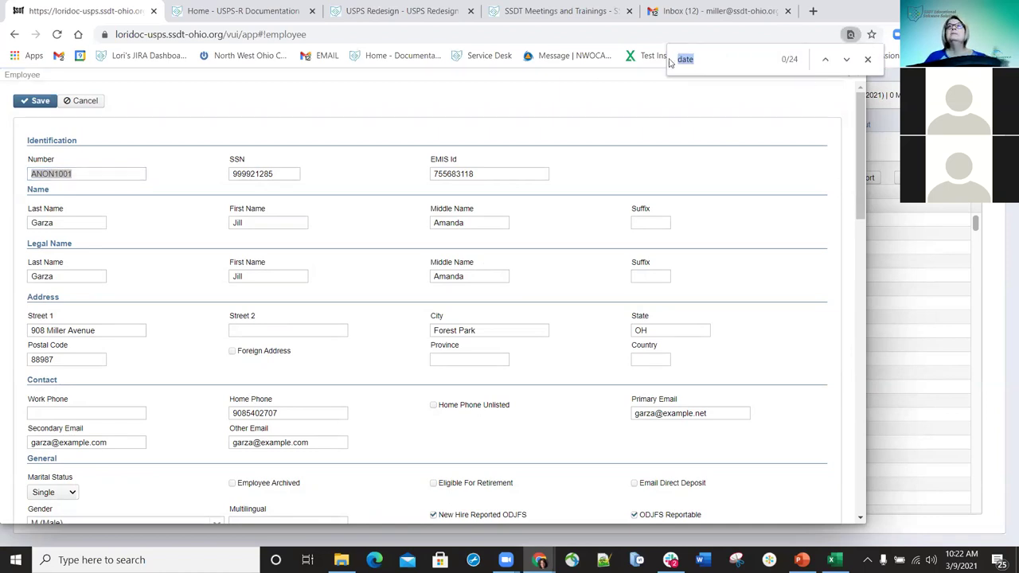
pyautogui.write('dat')
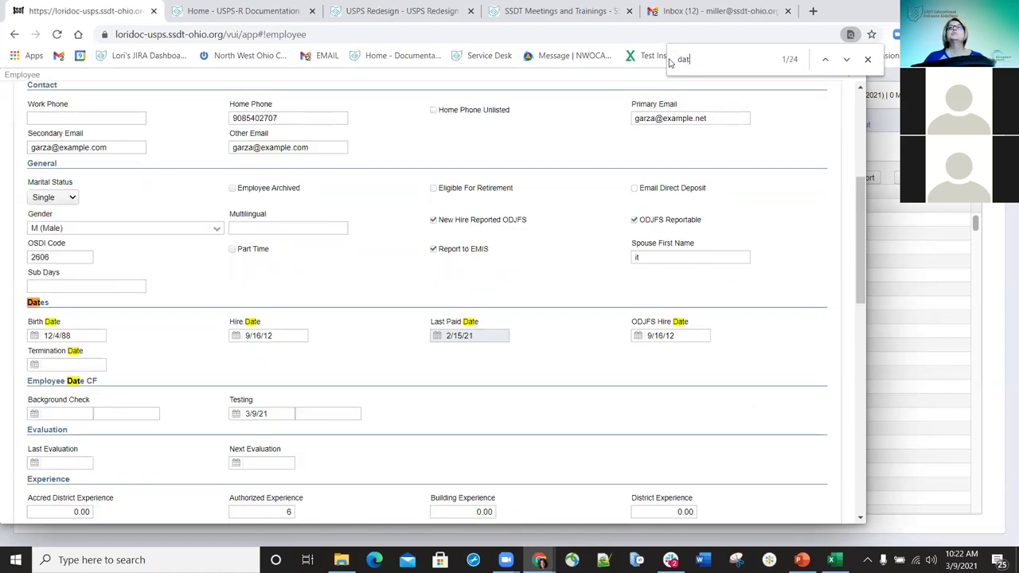
pyautogui.write('e')
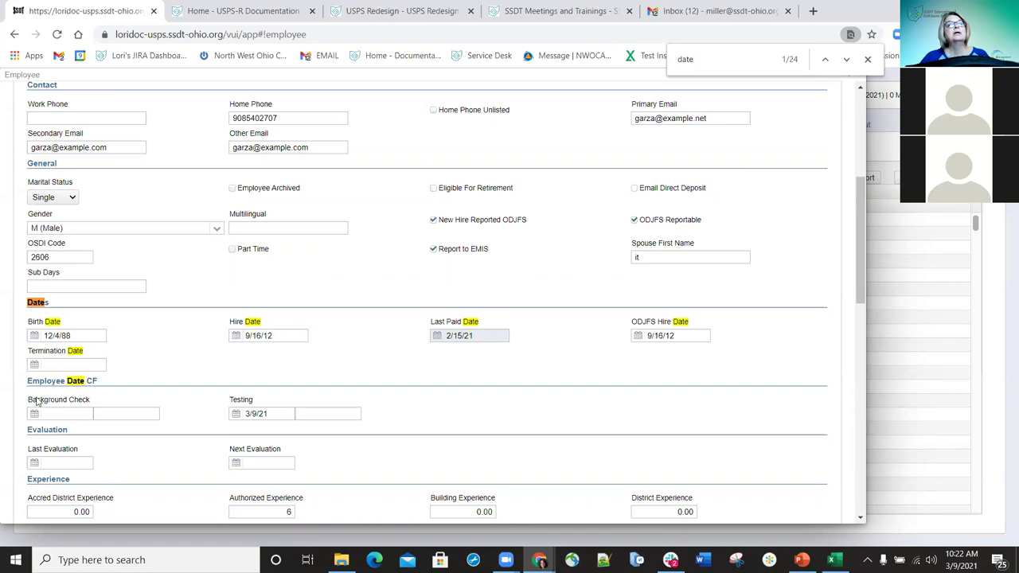
pyautogui.click(58, 413)
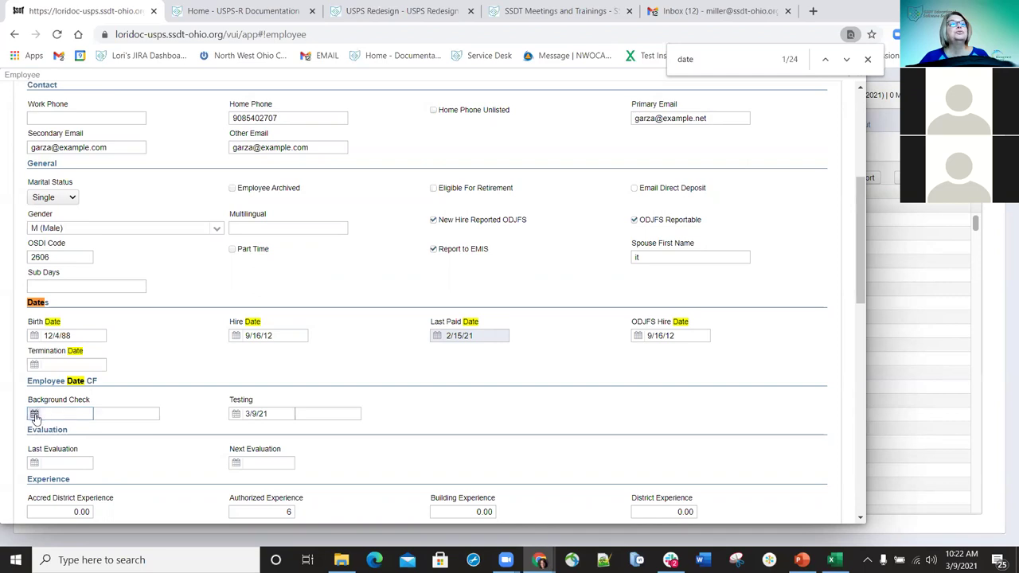
pyautogui.click(34, 415)
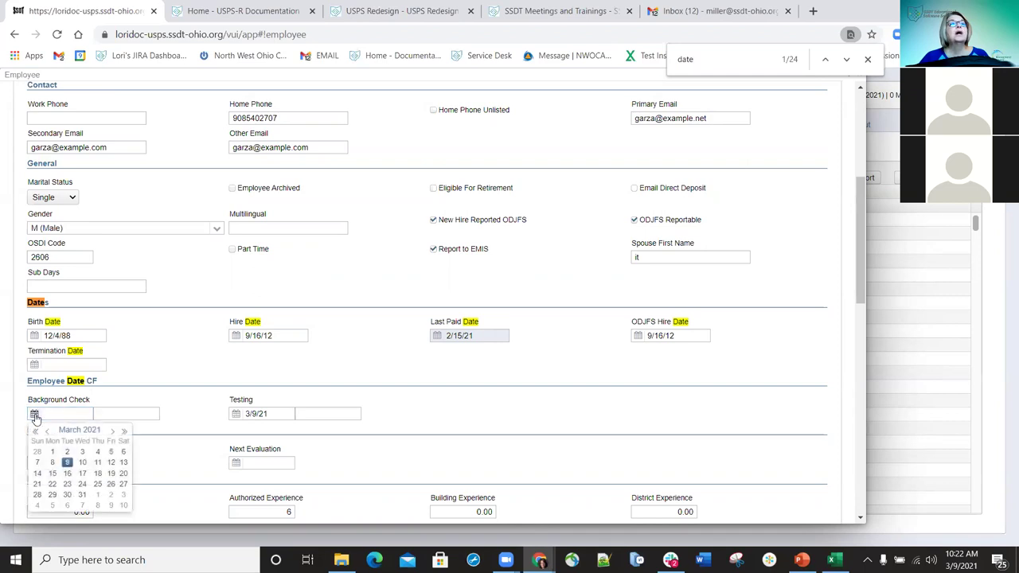
pyautogui.click(67, 462)
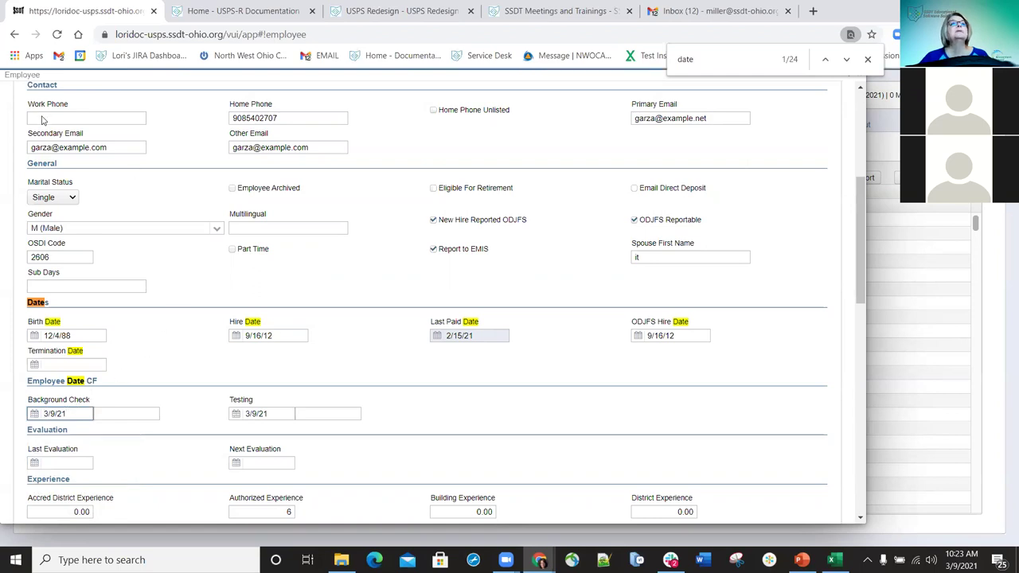
pyautogui.scroll(4, 32, 102)
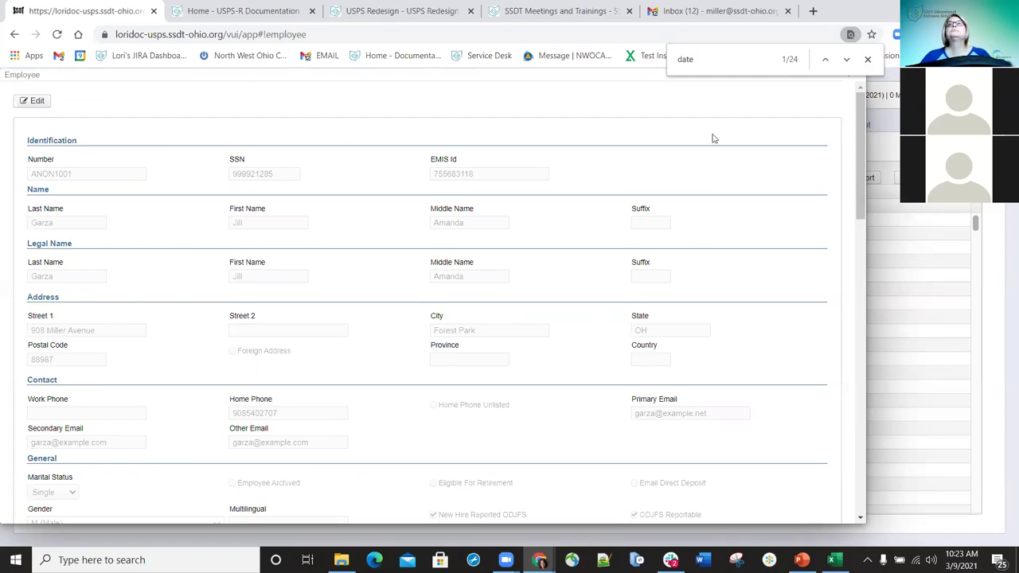
pyautogui.click(867, 59)
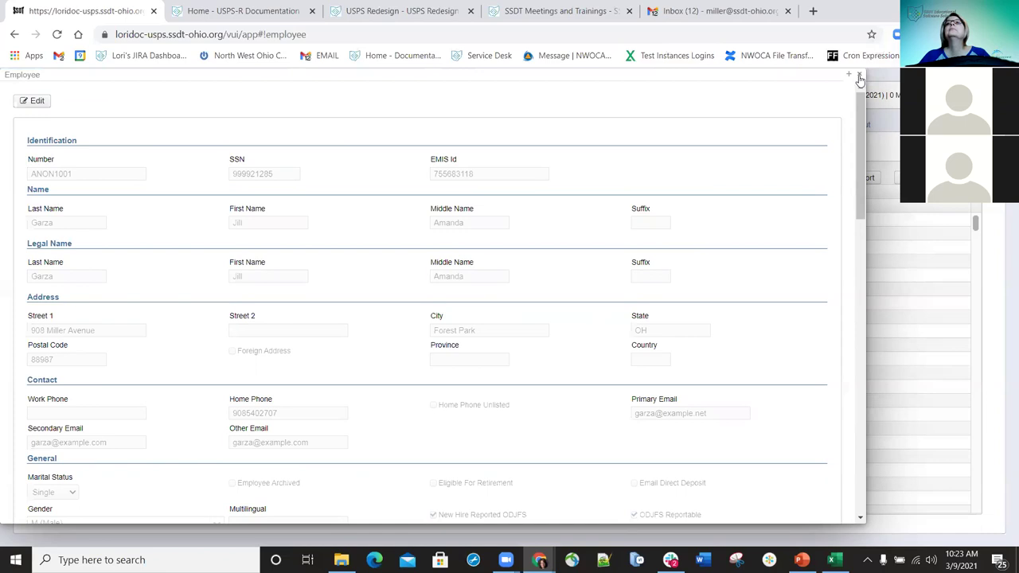
pyautogui.click(859, 76)
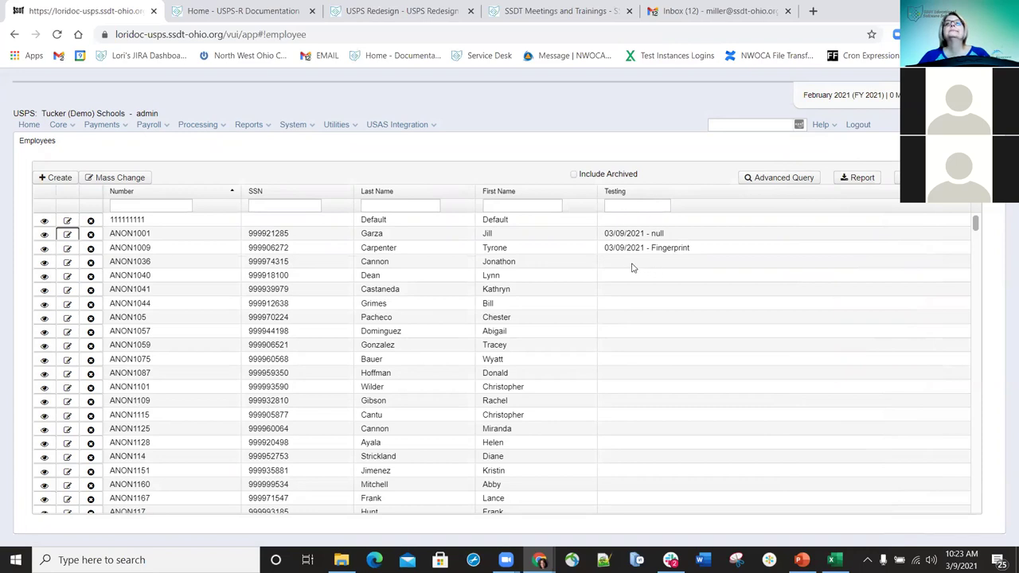
pyautogui.click(635, 204)
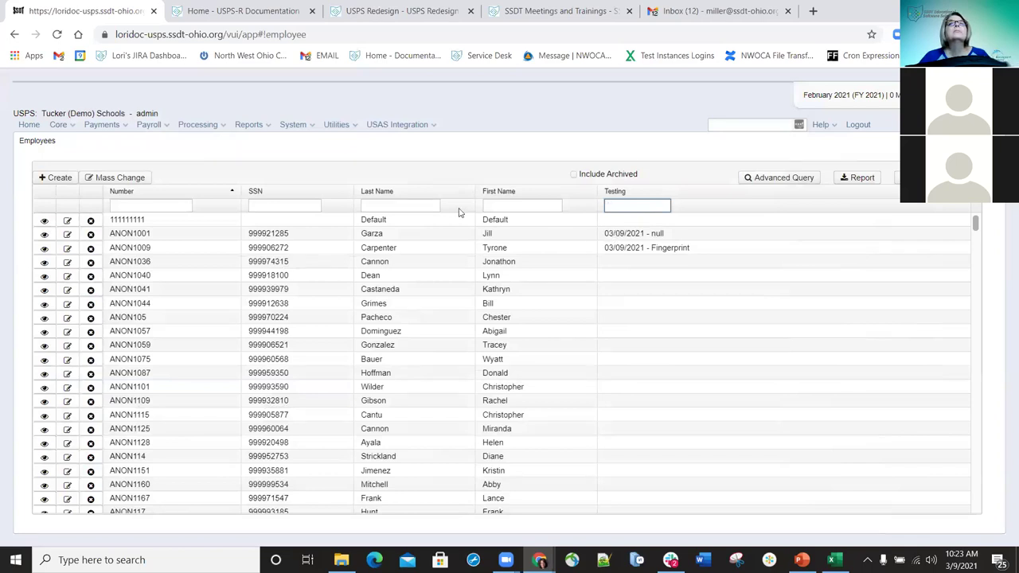
pyautogui.click(397, 205)
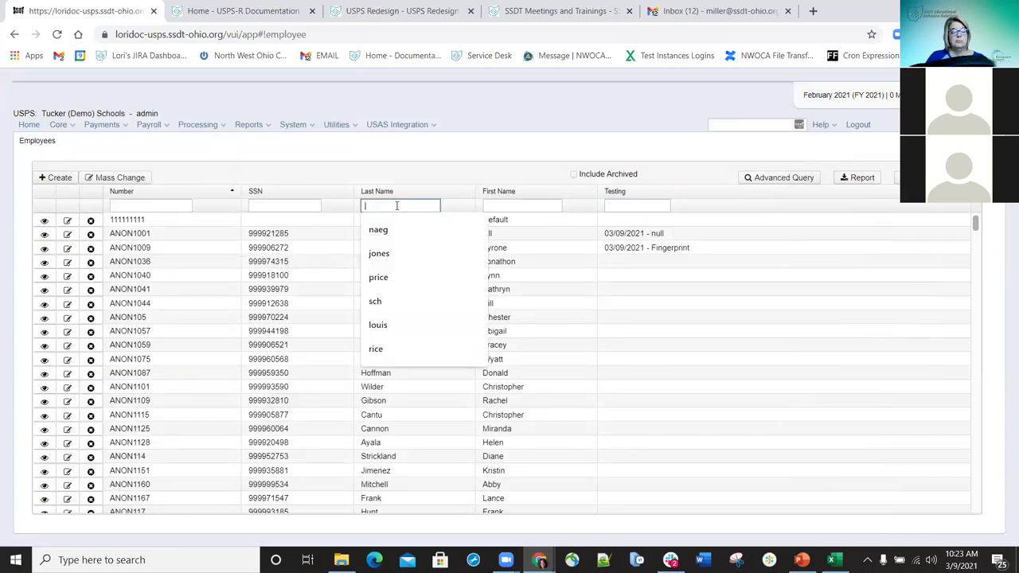
pyautogui.write('hernan')
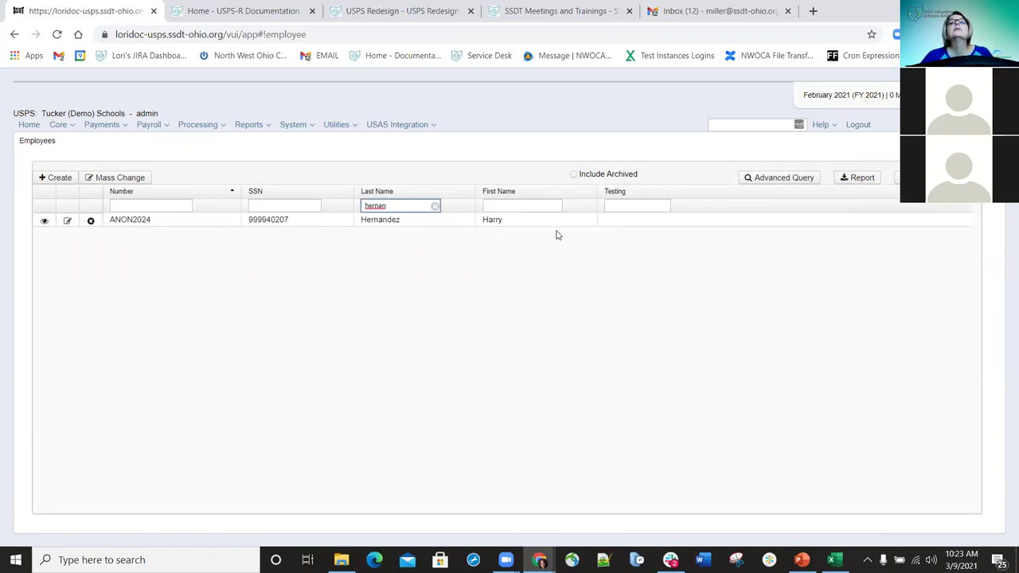
pyautogui.click(435, 206)
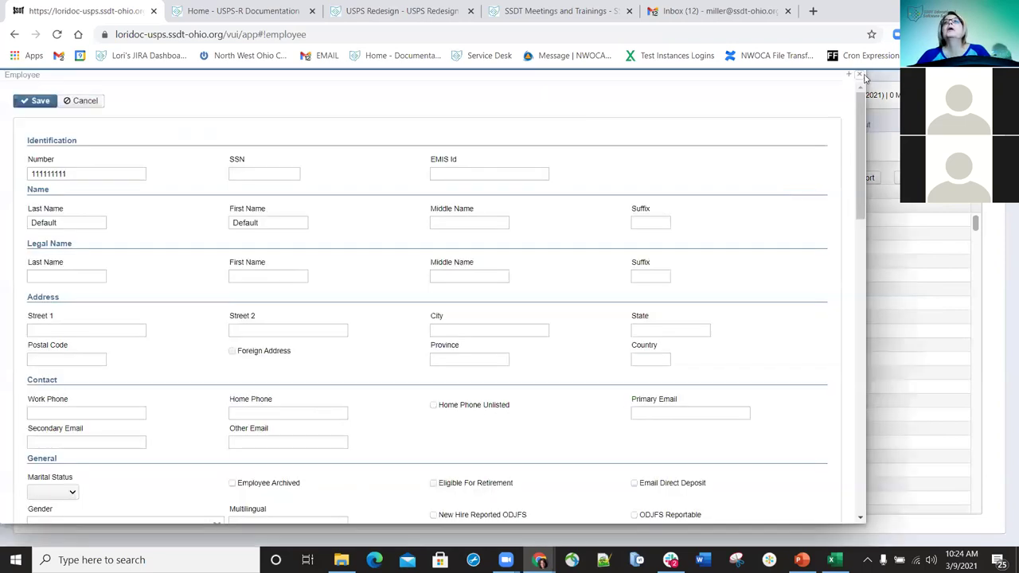
pyautogui.click(863, 76)
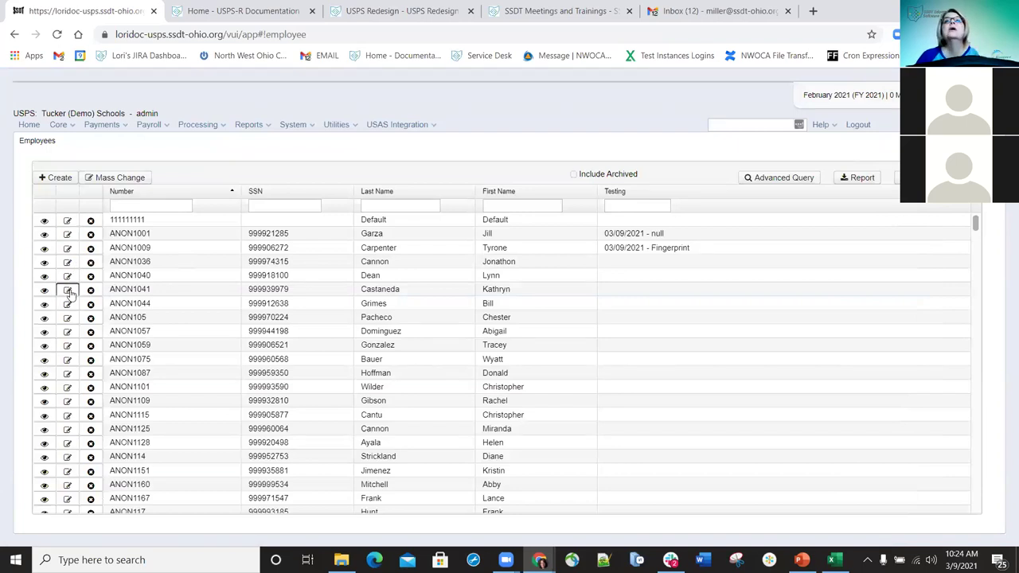
pyautogui.click(68, 292)
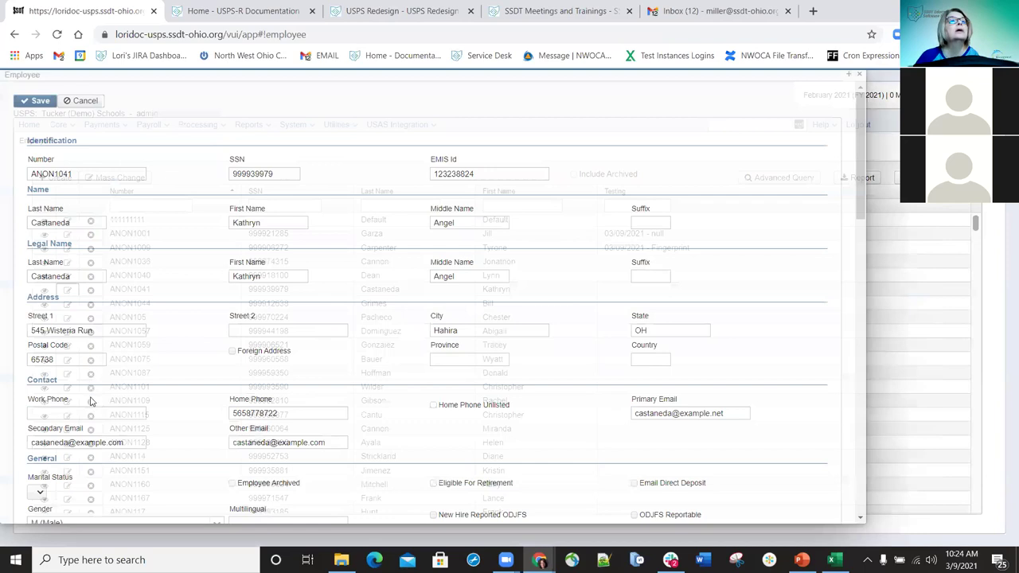
pyautogui.scroll(-10, 460, 110)
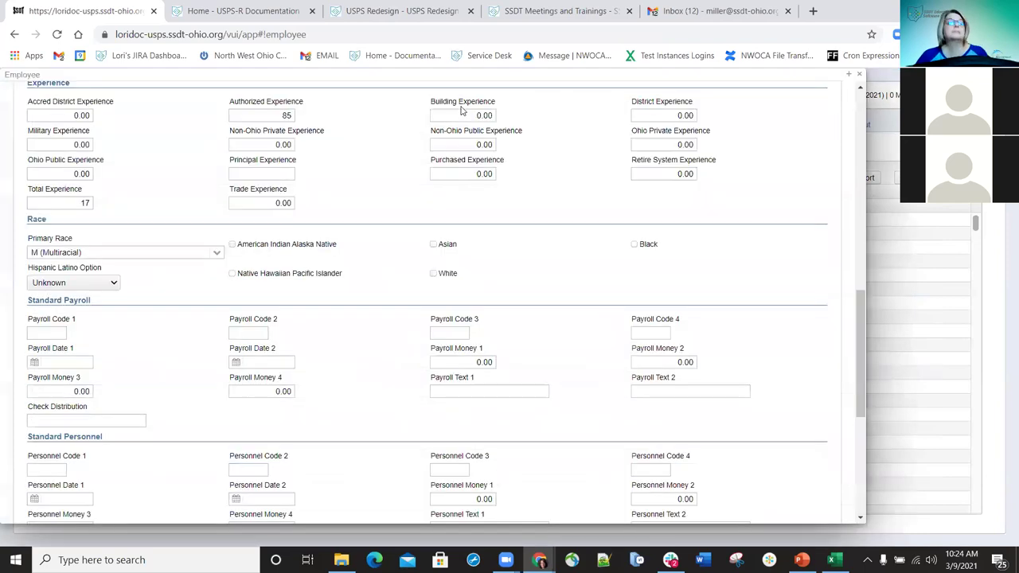
pyautogui.hotkey('ctrl', 'f')
pyautogui.write('date')
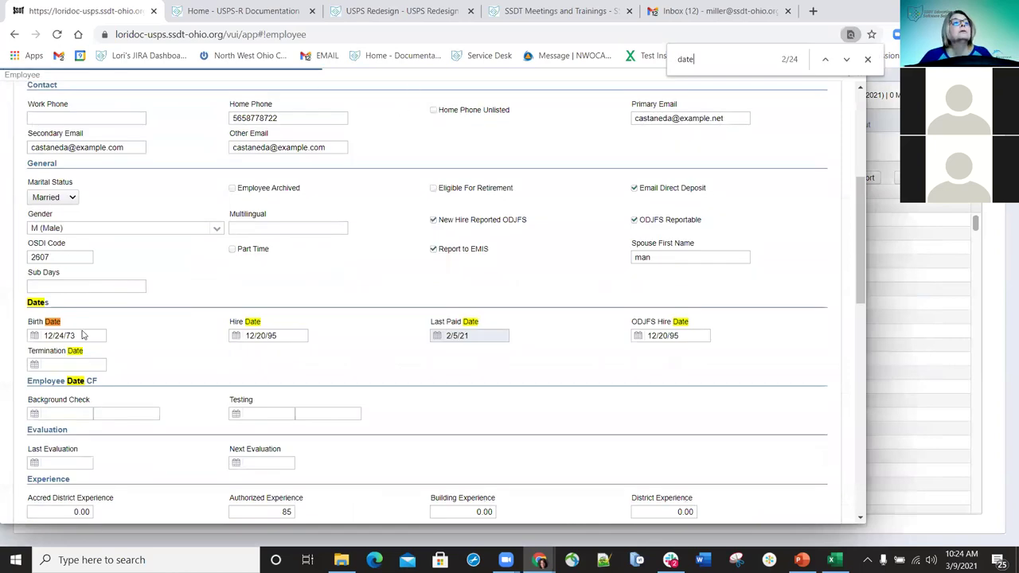
pyautogui.click(847, 60)
pyautogui.click(847, 61)
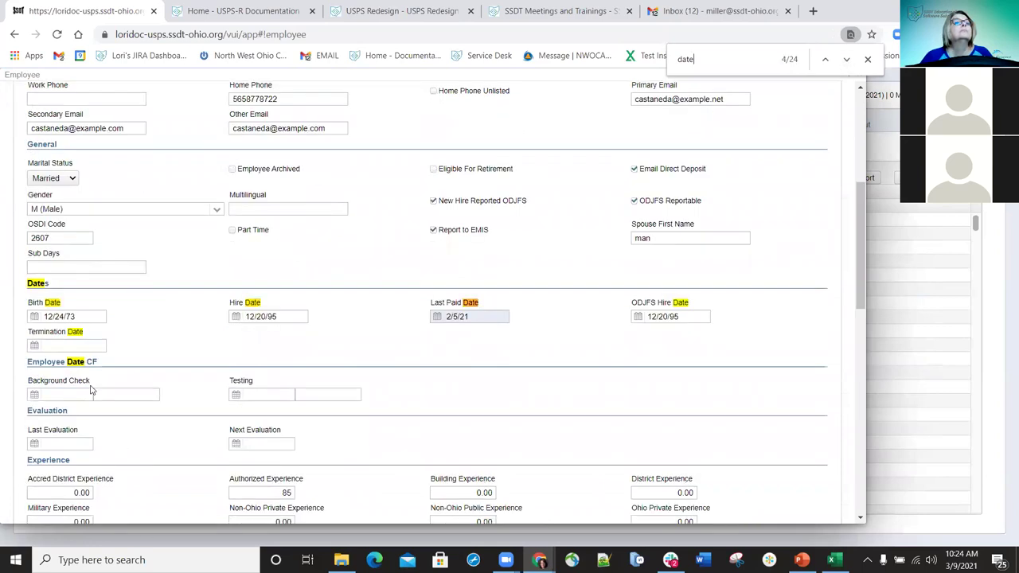
pyautogui.click(57, 395)
pyautogui.write('3/10/21')
pyautogui.press('Tab')
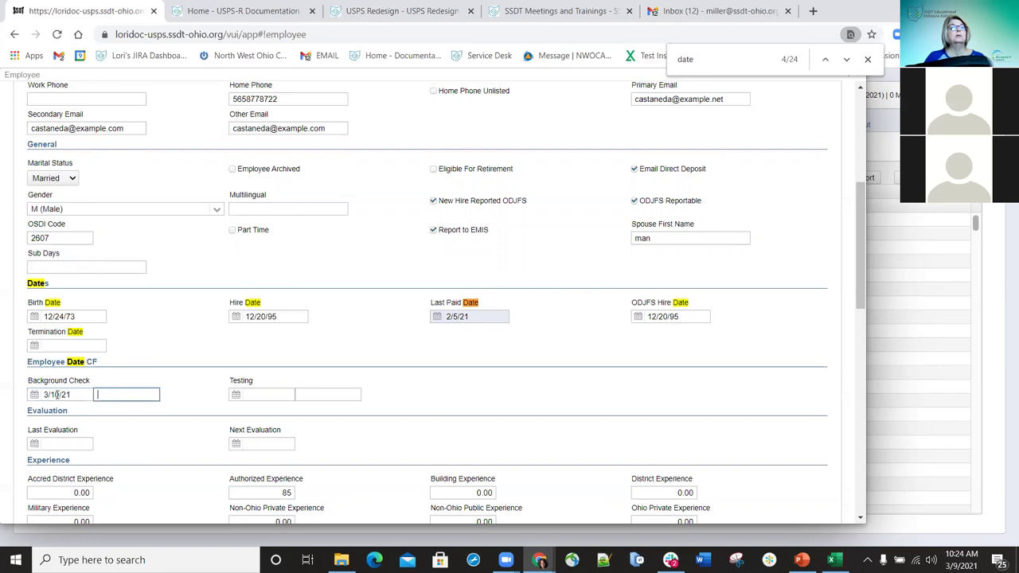
pyautogui.write('BJGRND')
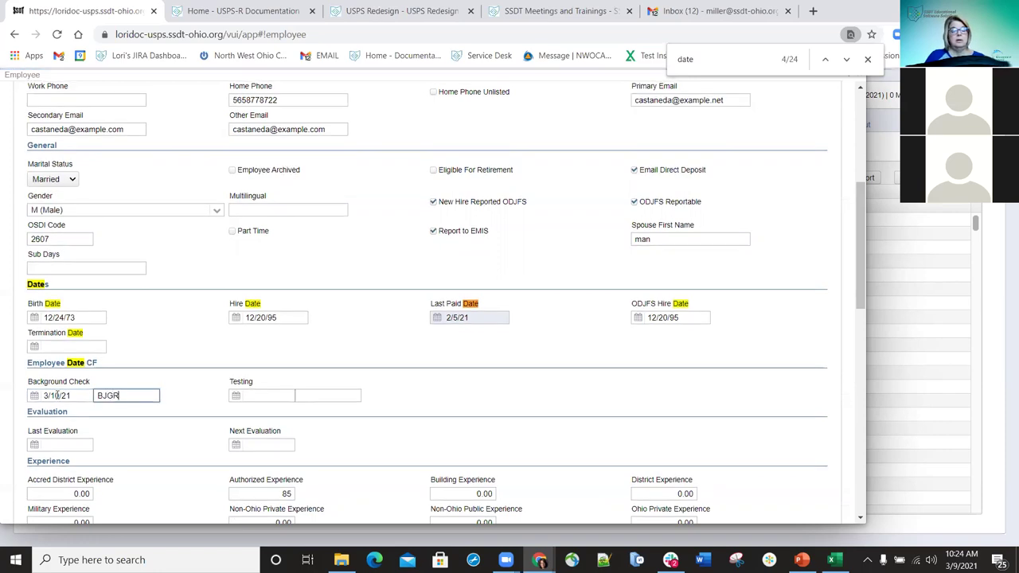
pyautogui.click(107, 395)
pyautogui.press('BackSpace')
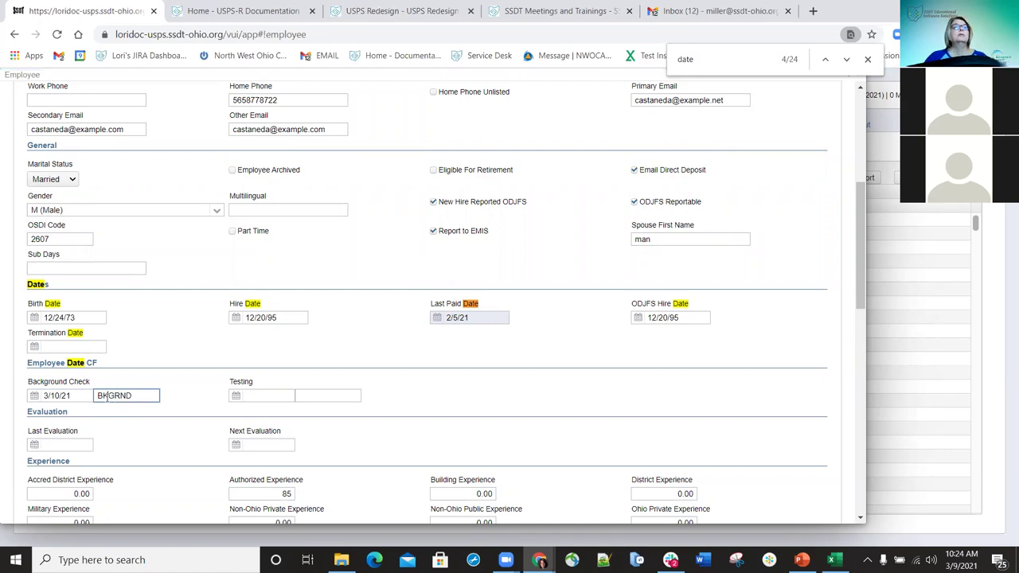
pyautogui.scroll(3, 125, 257)
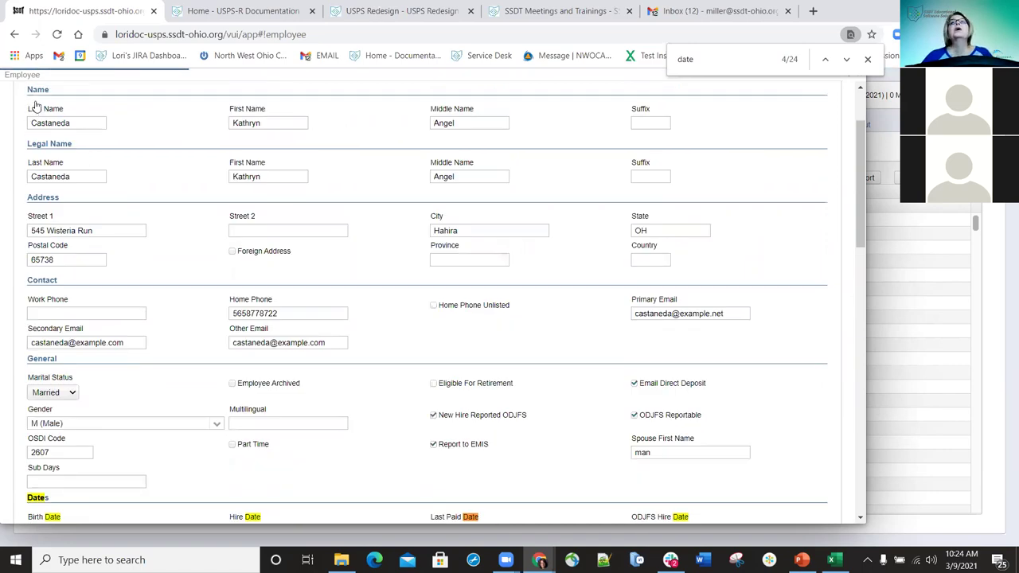
pyautogui.scroll(2, 35, 108)
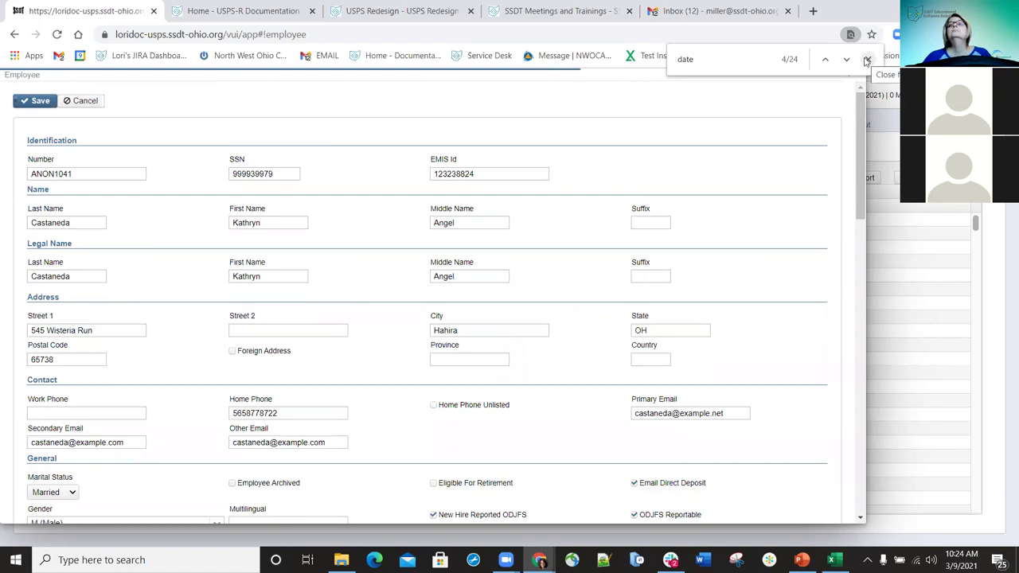
pyautogui.click(867, 61)
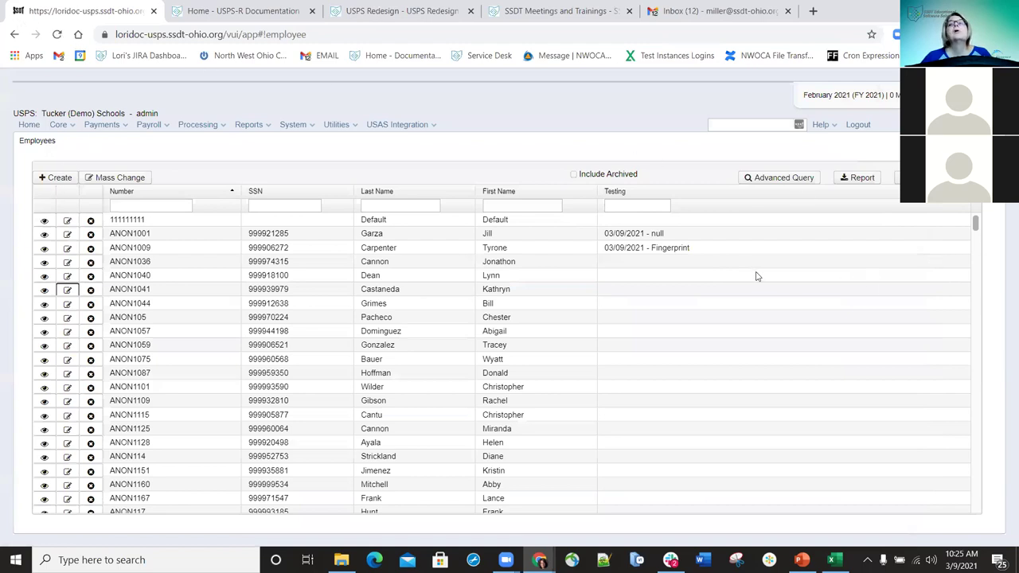
# - Reload the Employees list with F5 and sort it by the Testing column
pyautogui.press('F5')
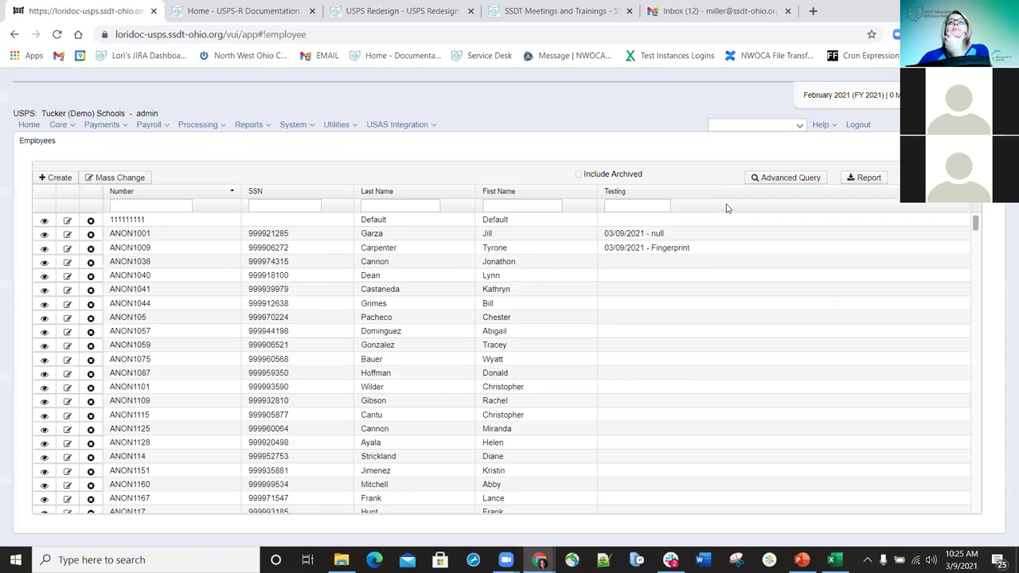
pyautogui.click(638, 194)
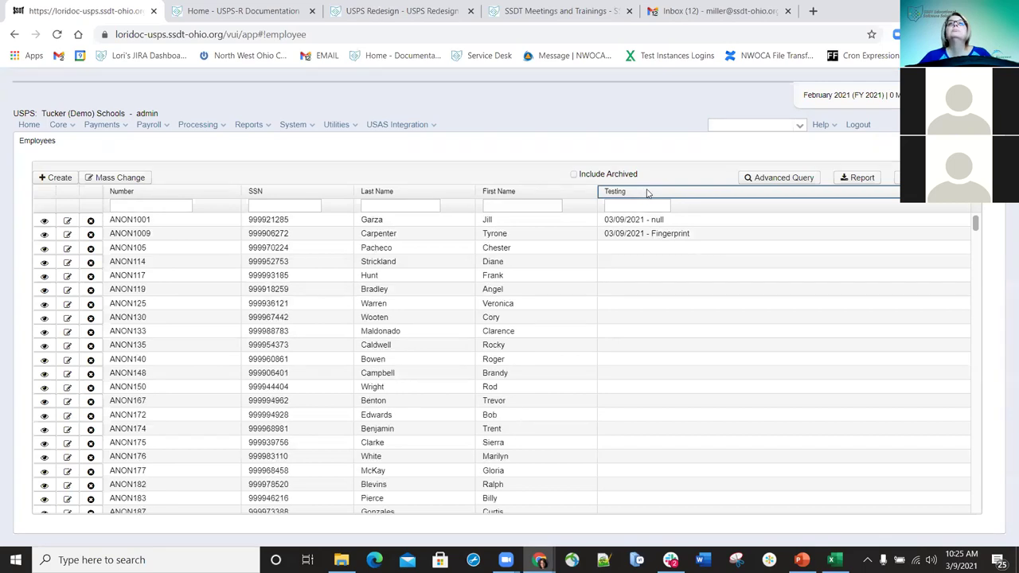
pyautogui.click(647, 193)
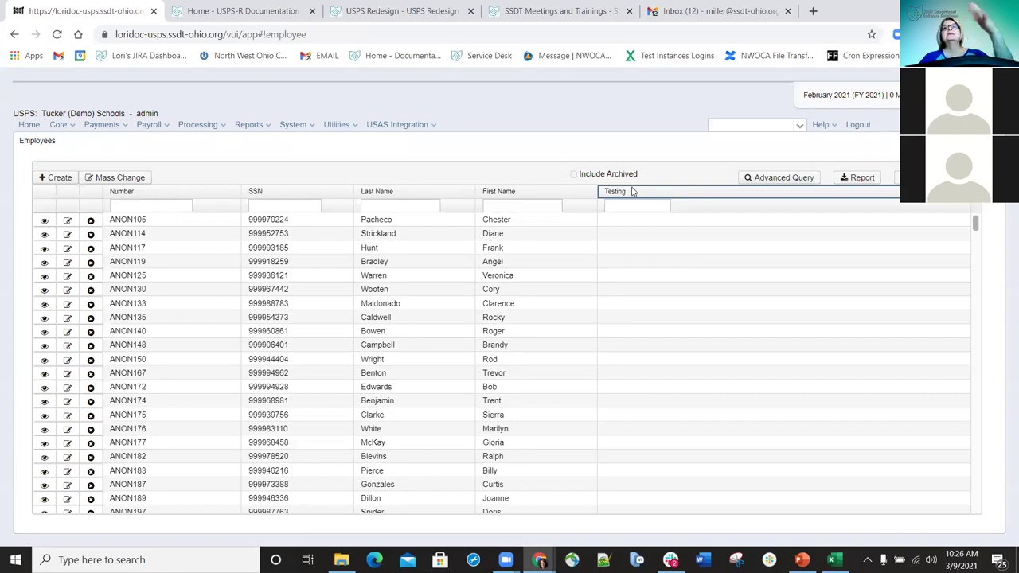
pyautogui.click(632, 191)
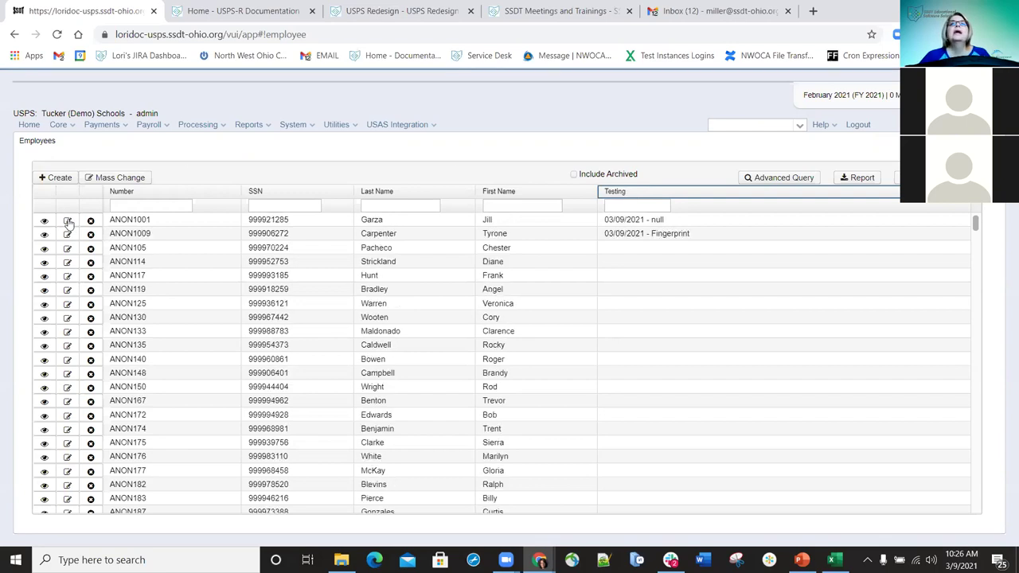
# - In Carpenter's record, enter Background Check date 3/10/21 with note BKGRND
pyautogui.click(69, 235)
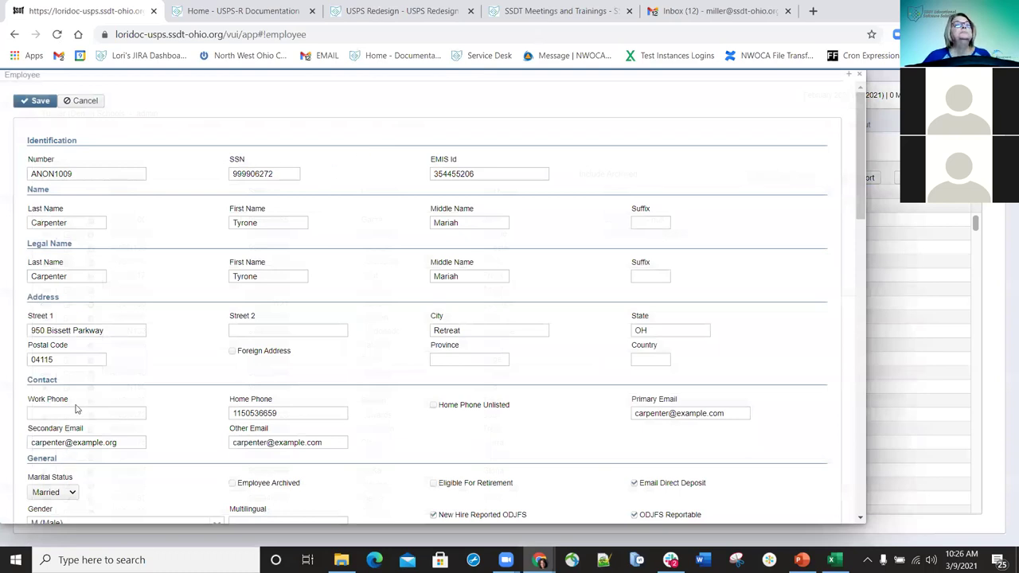
pyautogui.hotkey('ctrl', 'f')
pyautogui.write('date')
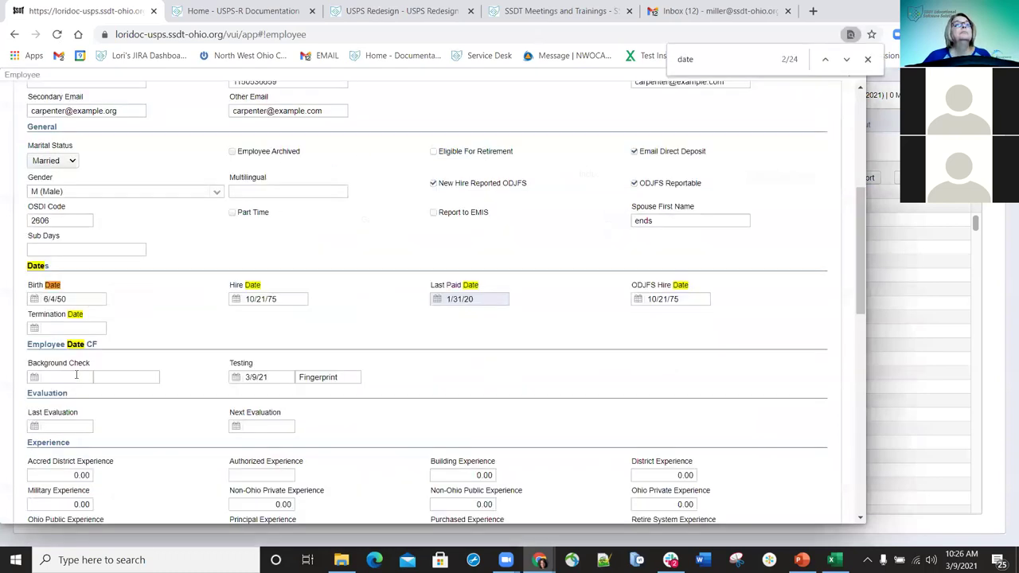
pyautogui.click(77, 377)
pyautogui.write('3/10')
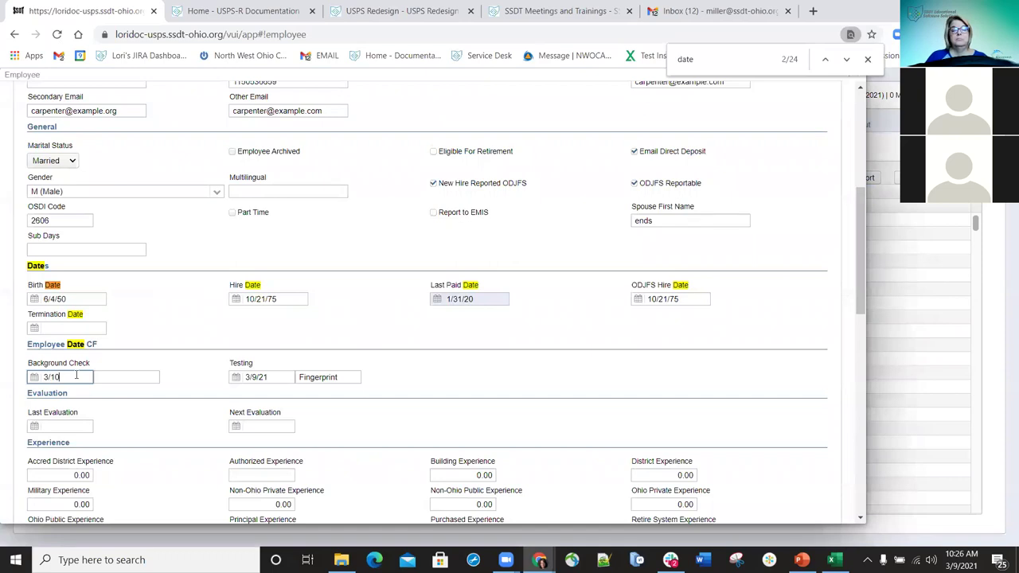
pyautogui.write('/21')
pyautogui.click(118, 375)
pyautogui.write('BKGRND')
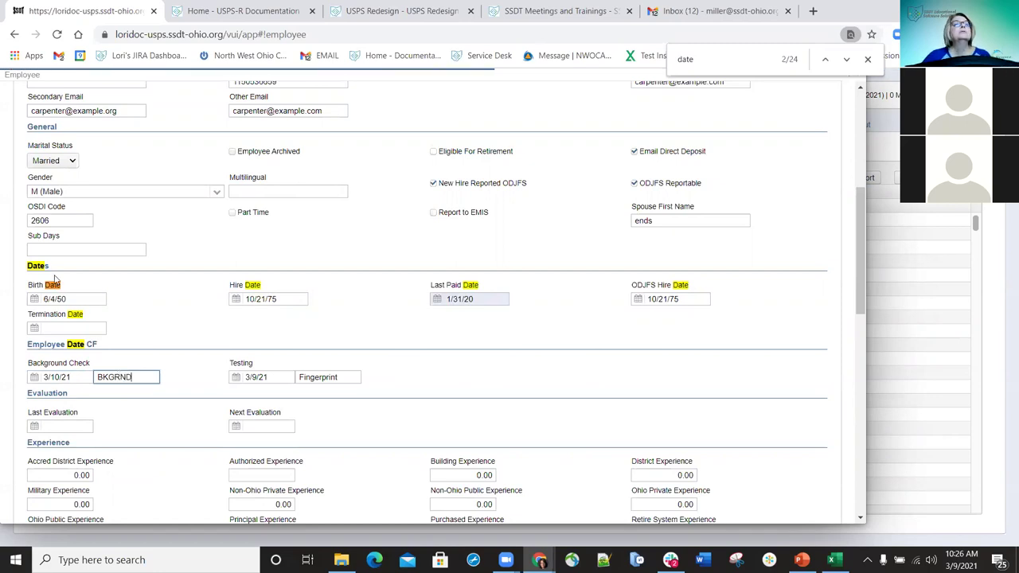
# - Save Carpenter's record and close it, returning to the Employees list
pyautogui.scroll(2, 56, 282)
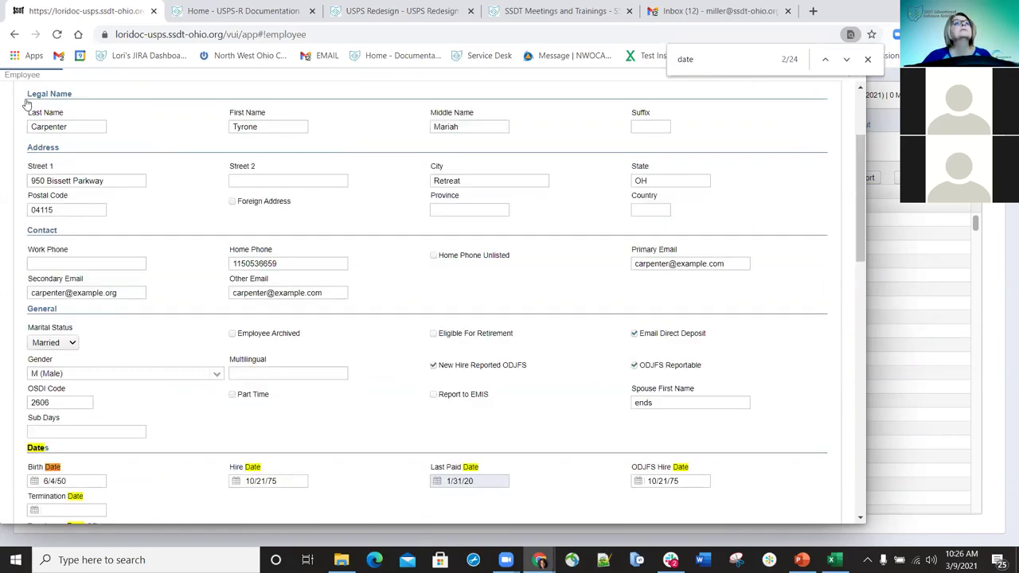
pyautogui.press('Return')
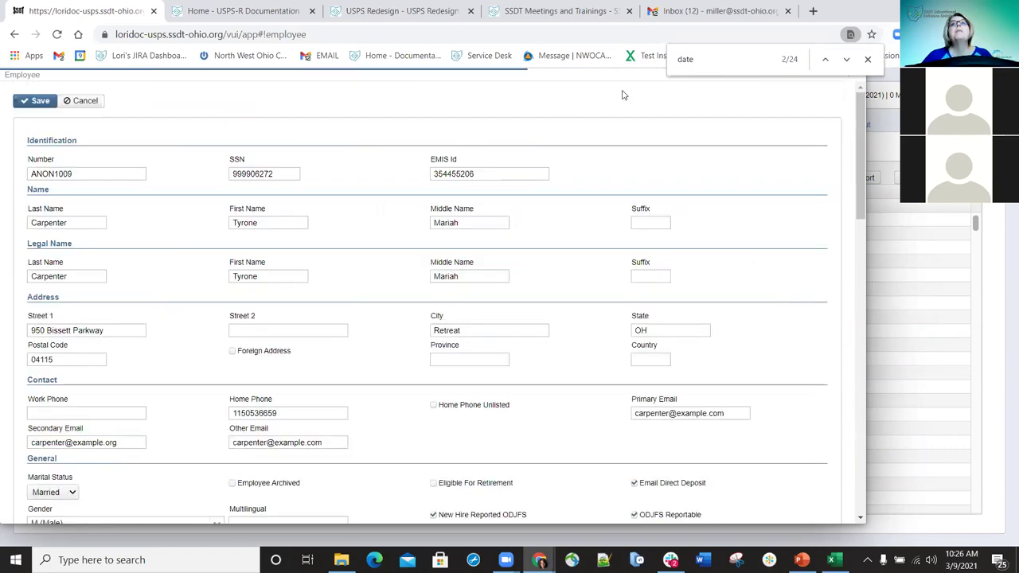
pyautogui.click(867, 59)
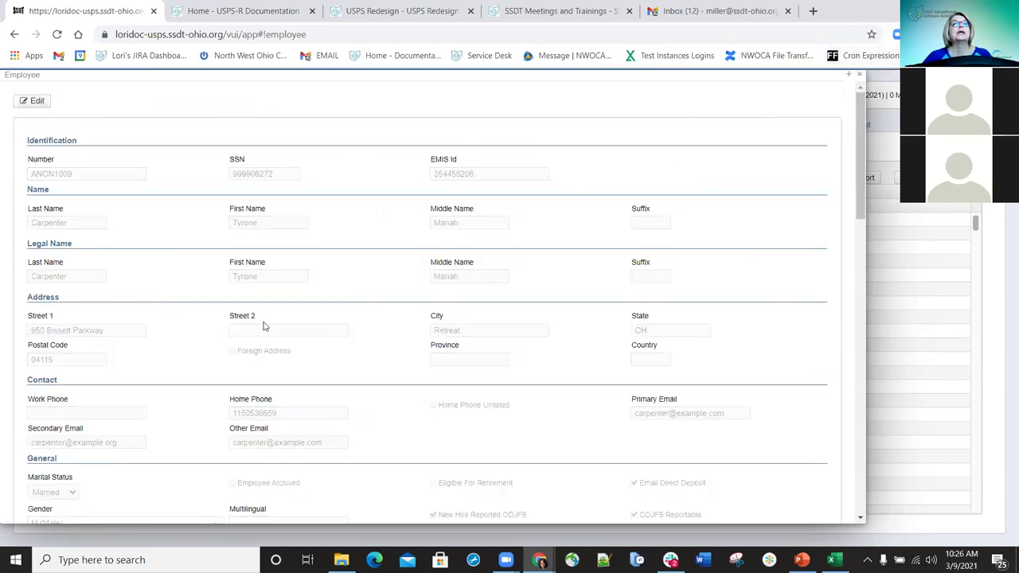
pyautogui.scroll(-3, 266, 326)
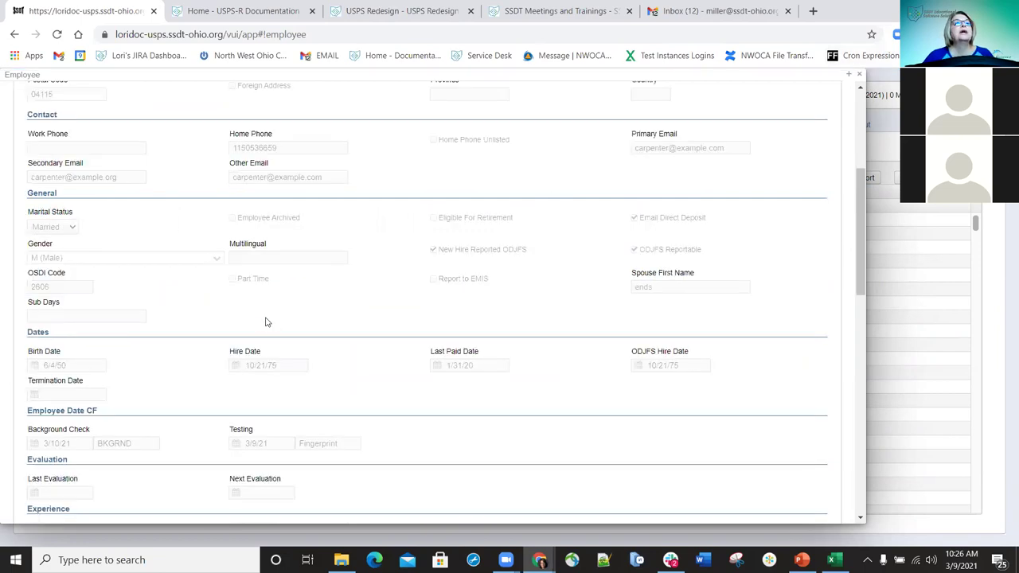
pyautogui.click(862, 74)
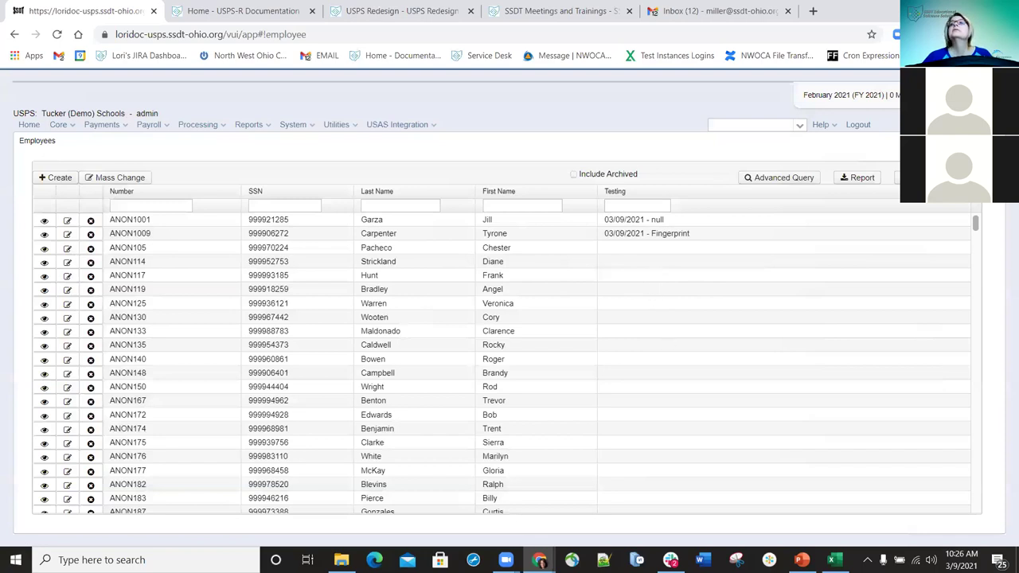
# - Add the Employee Date CF > Background Check column to the Employees list
pyautogui.click(689, 289)
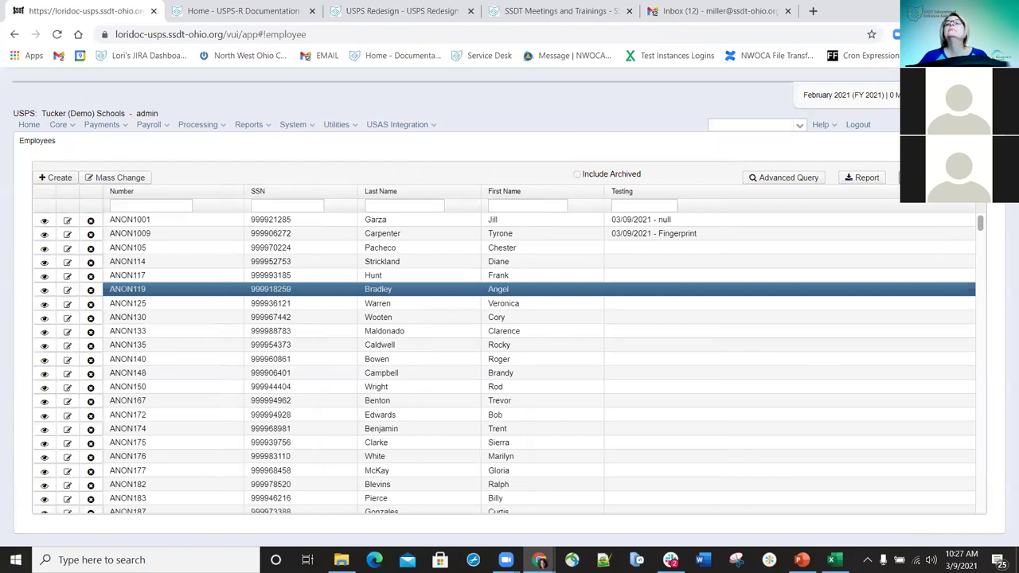
pyautogui.click(899, 178)
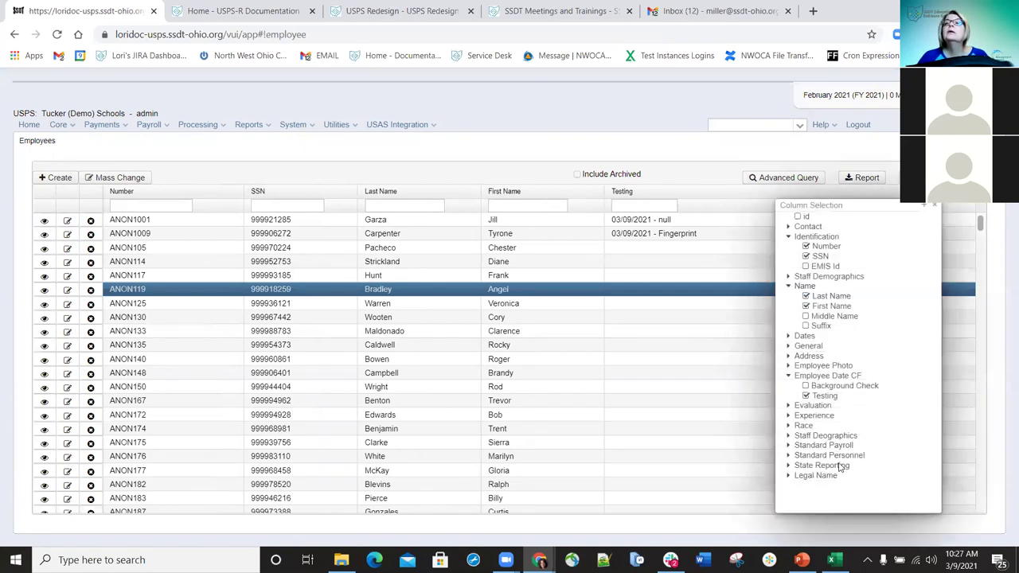
pyautogui.click(805, 387)
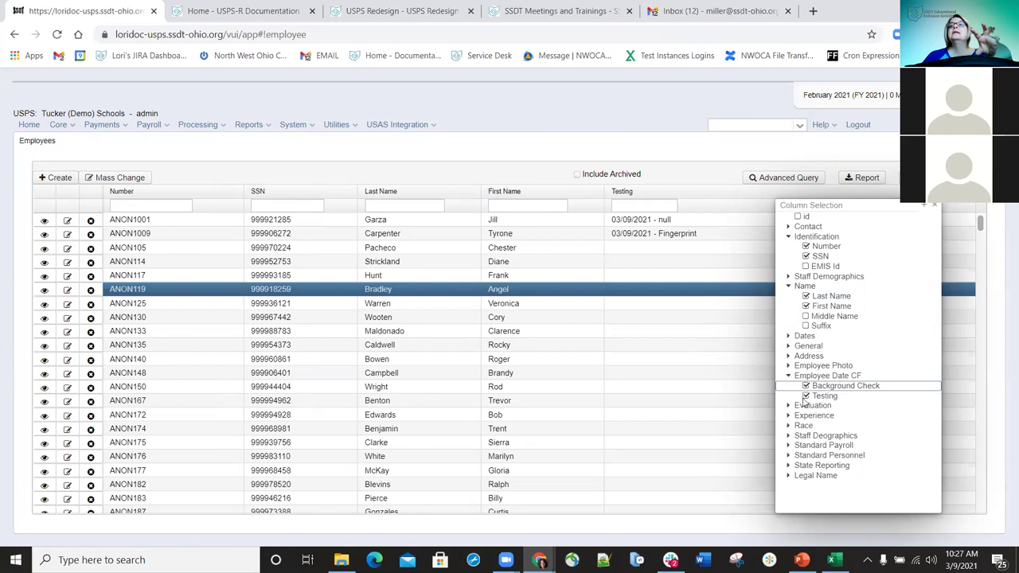
pyautogui.click(938, 207)
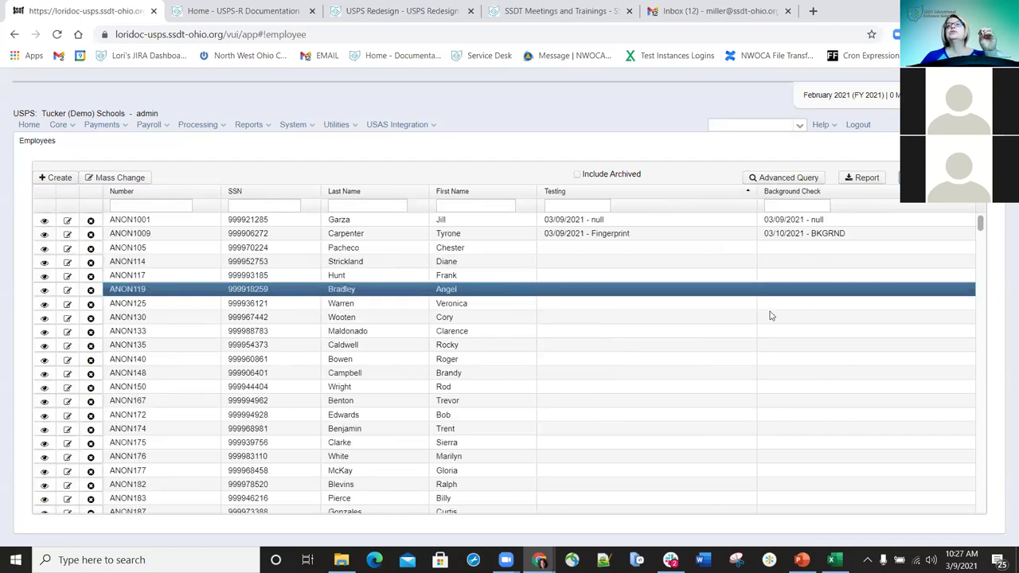
# - Change the Background Check filter to =03/10/2021, dismissing the employee panel that opened
pyautogui.click(796, 205)
pyautogui.write('03/10/2021')
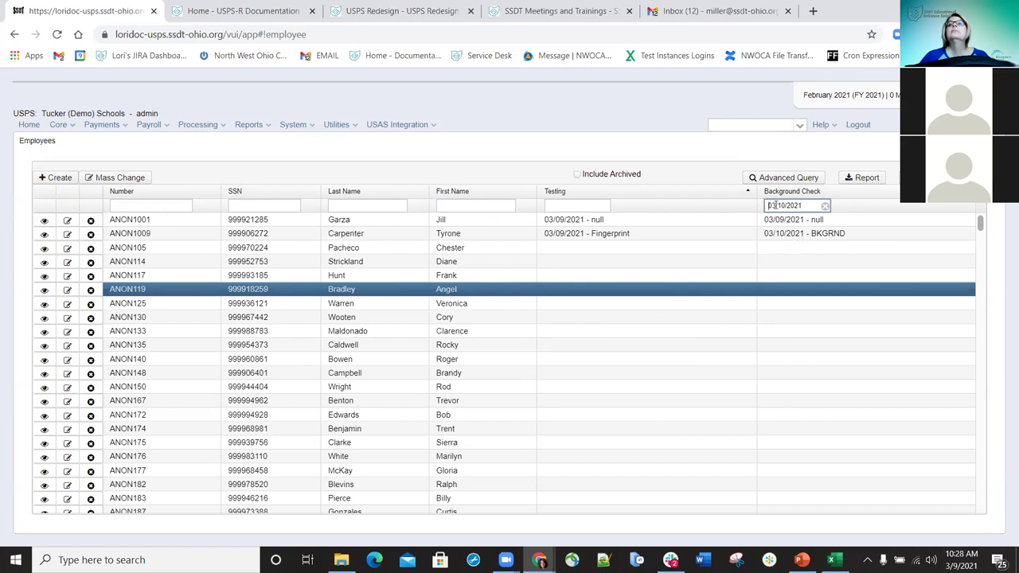
pyautogui.write('=')
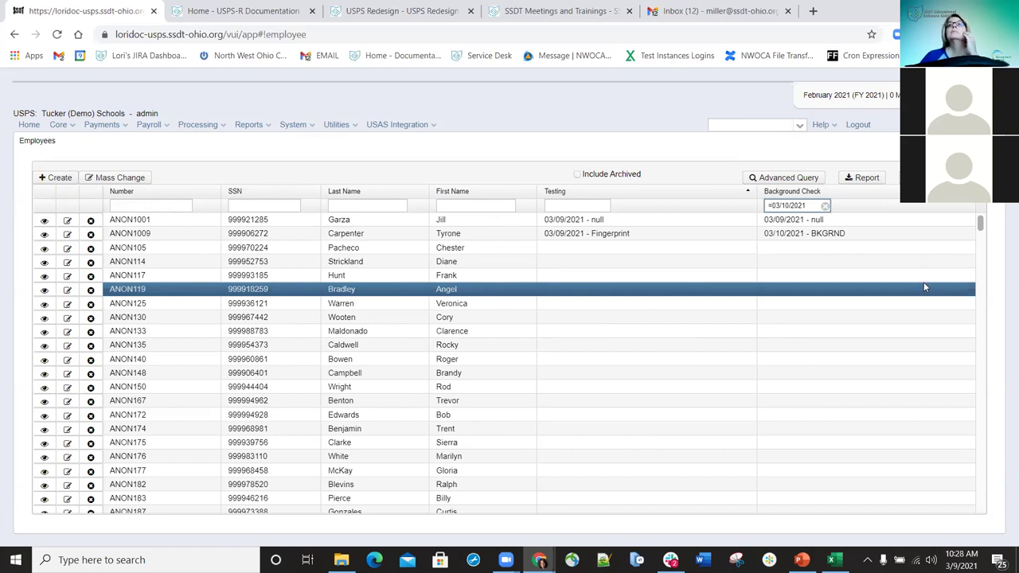
pyautogui.click(835, 354)
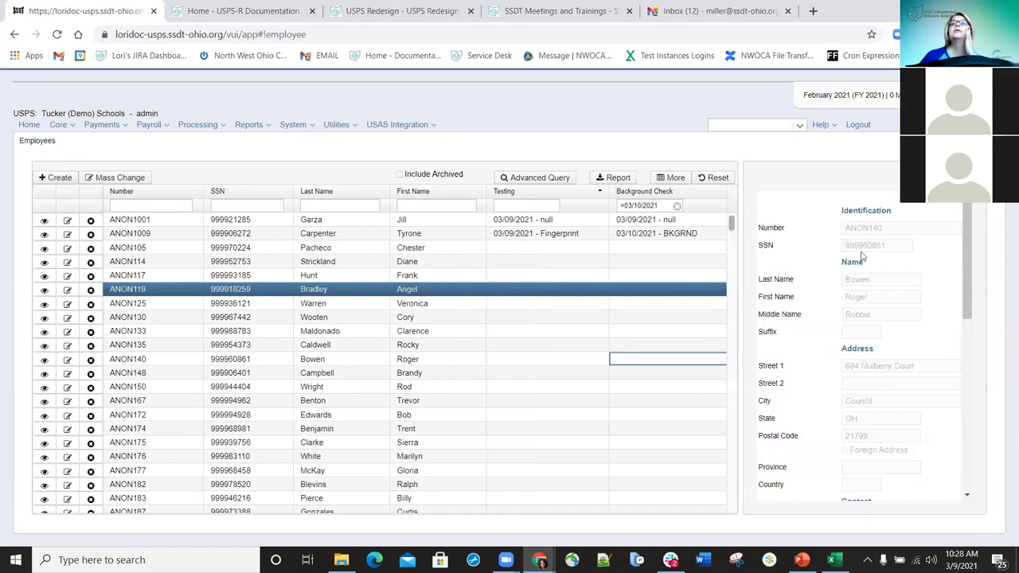
pyautogui.press('Escape')
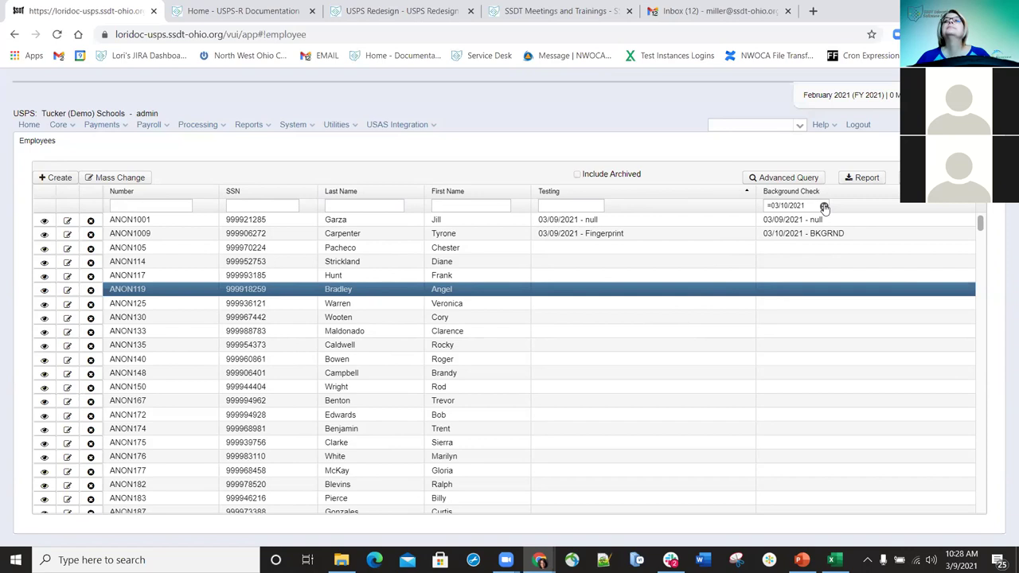
pyautogui.moveTo(775, 205); pyautogui.dragTo(750, 209)
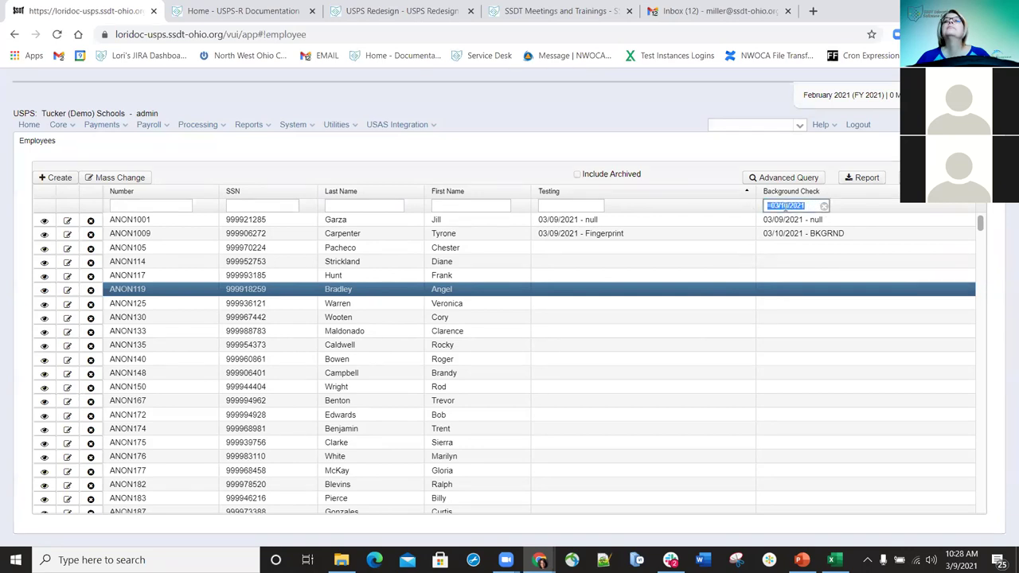
# - Generate the employee report in Excel-FieldNames format with report options shown, then open Employee Report (3).xlsx
pyautogui.click(866, 178)
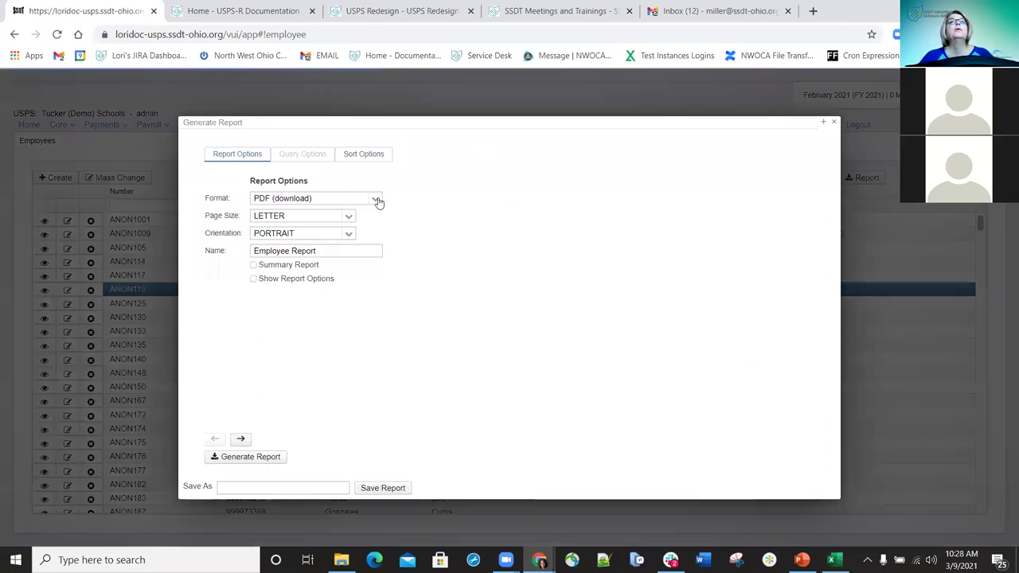
pyautogui.click(294, 198)
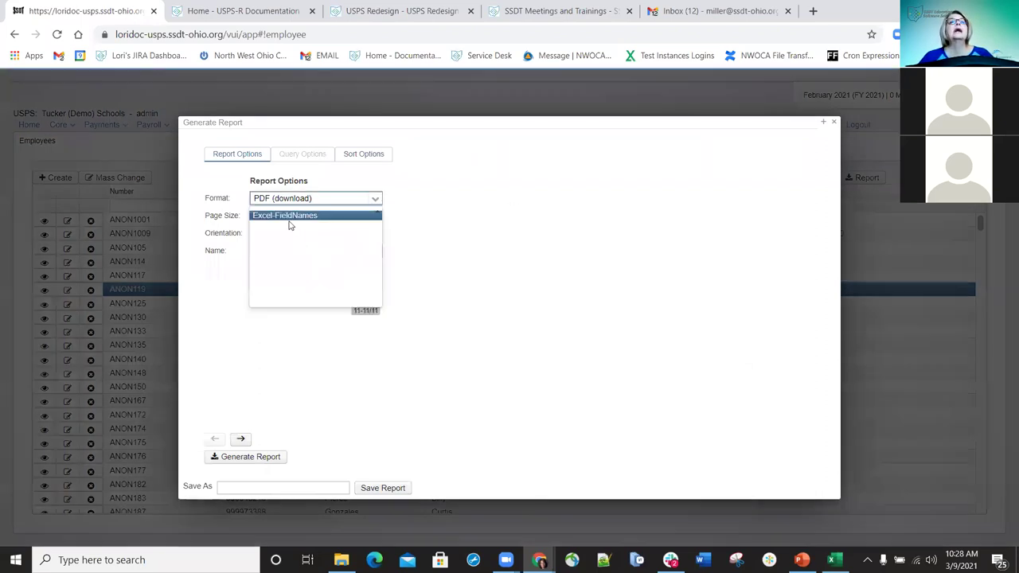
pyautogui.click(289, 216)
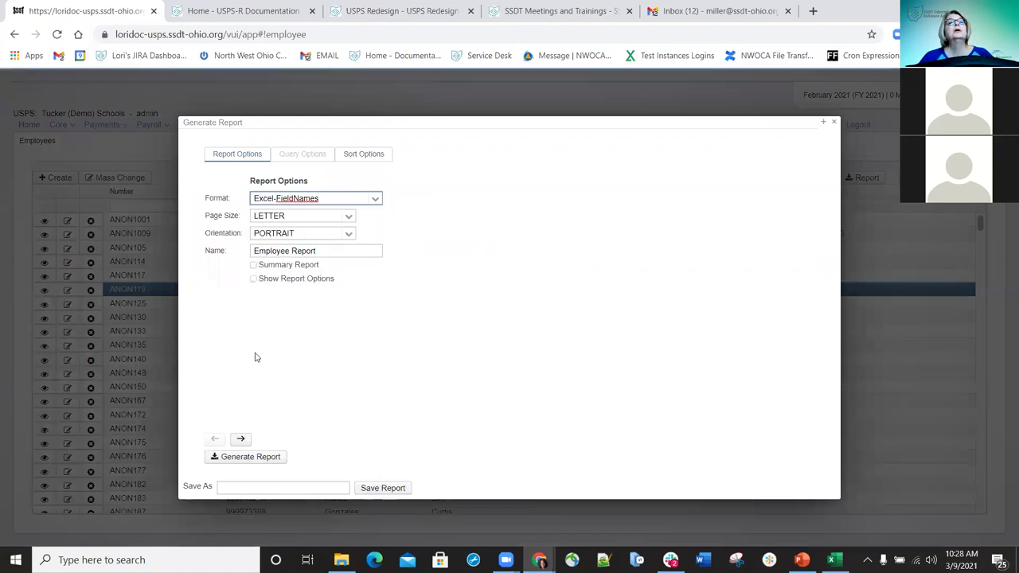
pyautogui.click(255, 281)
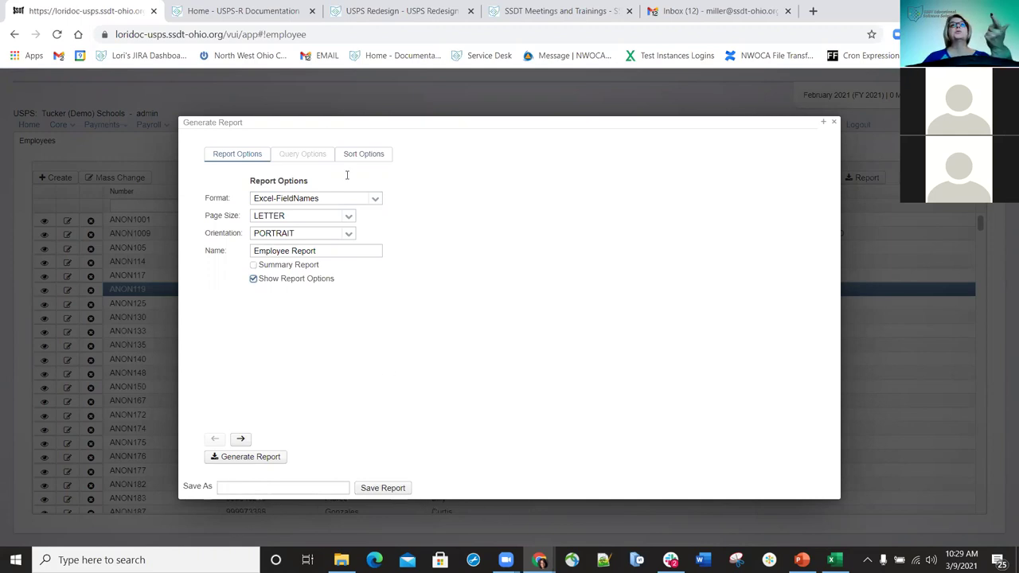
pyautogui.click(252, 460)
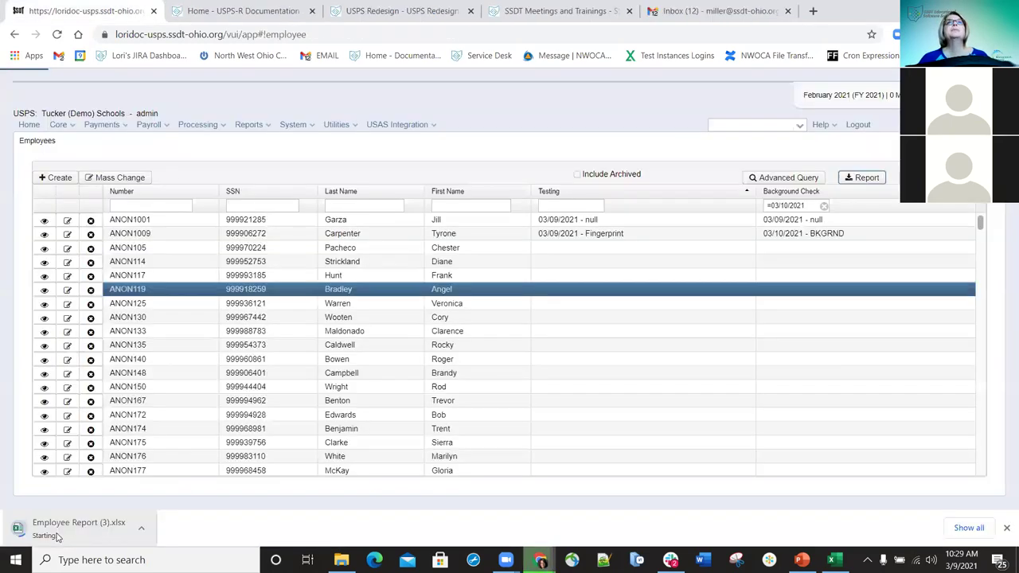
pyautogui.click(57, 532)
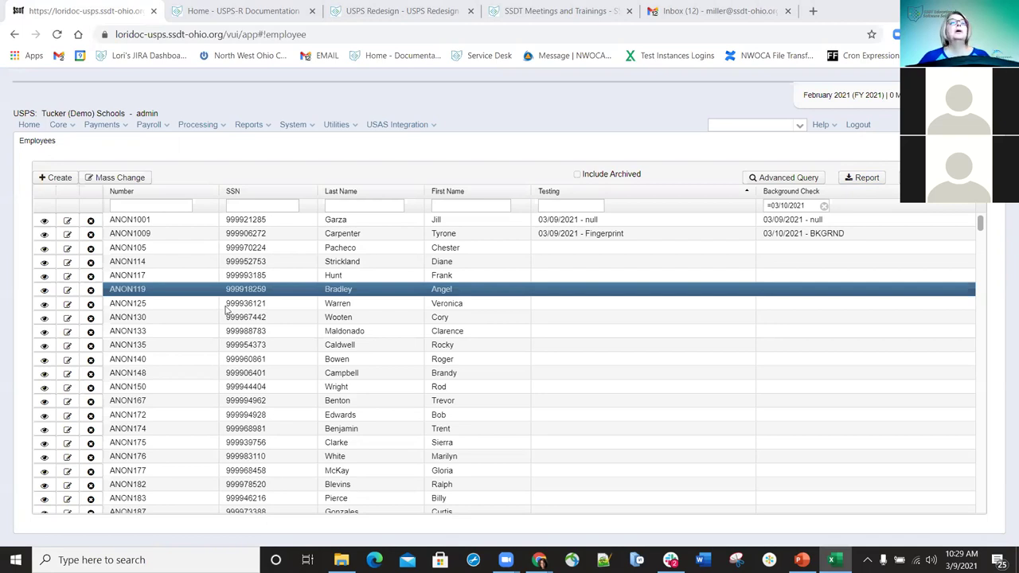
# - Generate an Excel-Data employee report, close the report dialog, and clear the Background Check filter
pyautogui.click(864, 177)
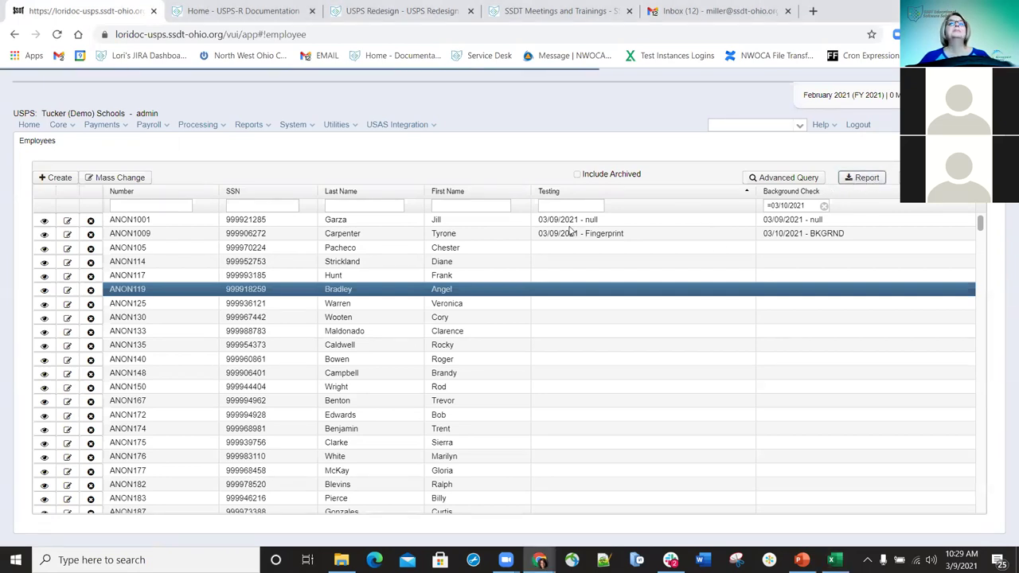
pyautogui.click(374, 200)
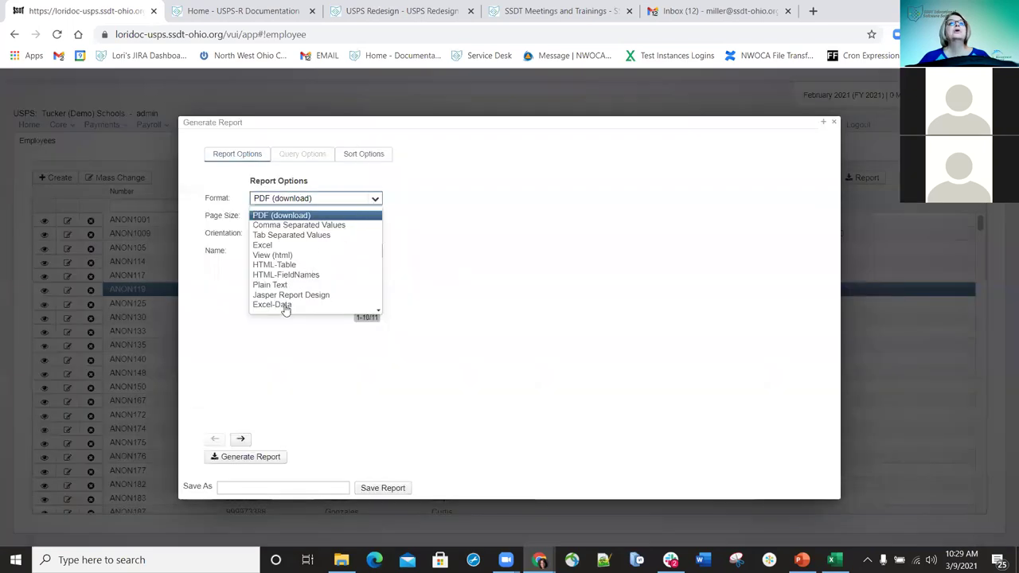
pyautogui.click(247, 458)
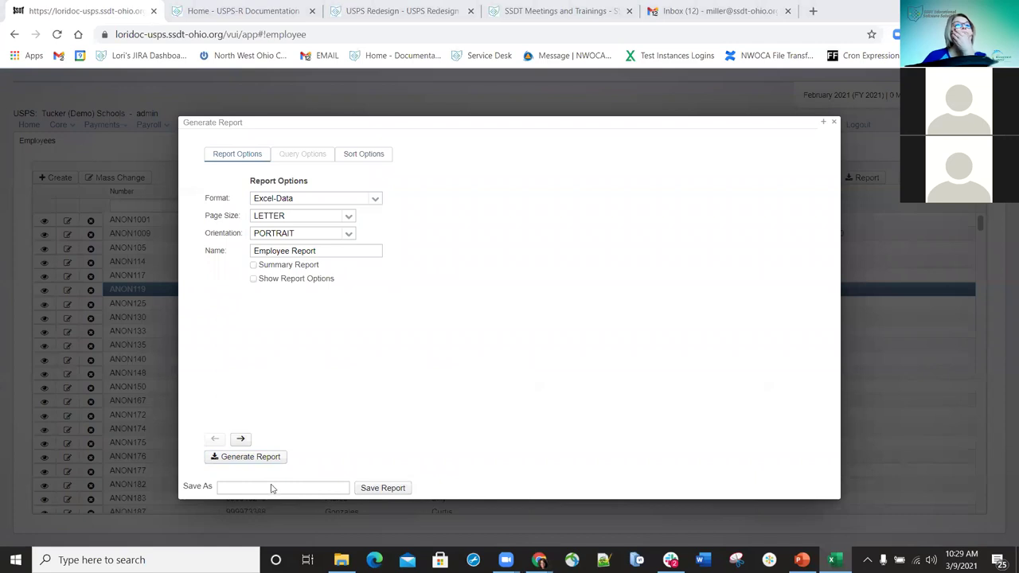
pyautogui.press('Escape')
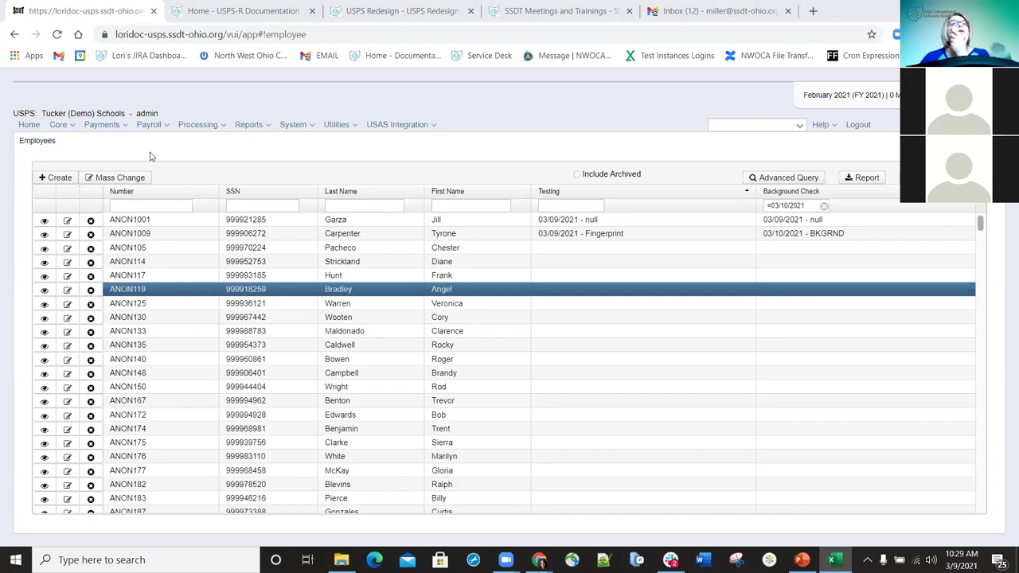
pyautogui.click(823, 205)
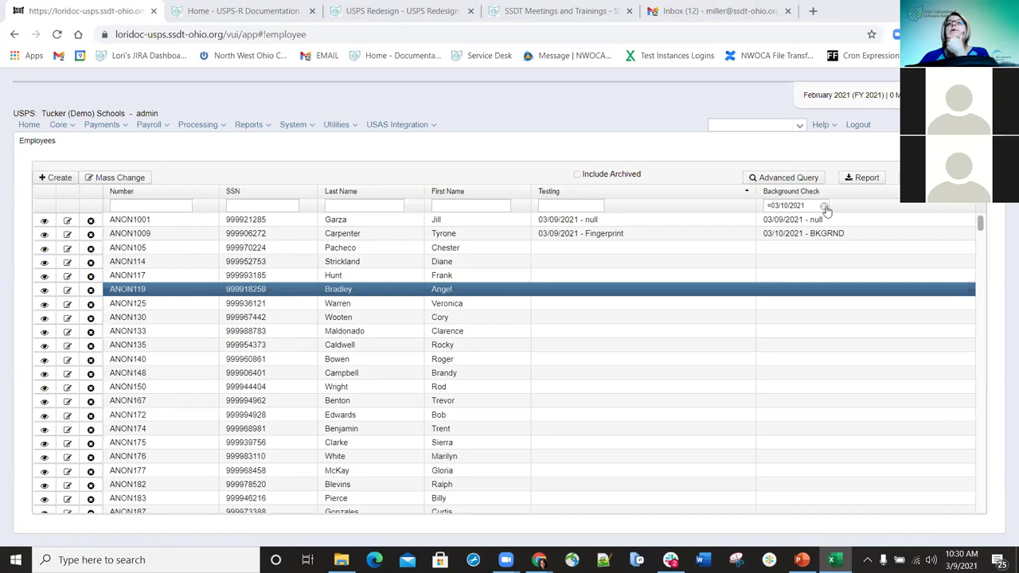
# - Generate the unfiltered employee report as a PDF, view Employee Report (2).pdf, and return to the USPS tab
pyautogui.click(867, 178)
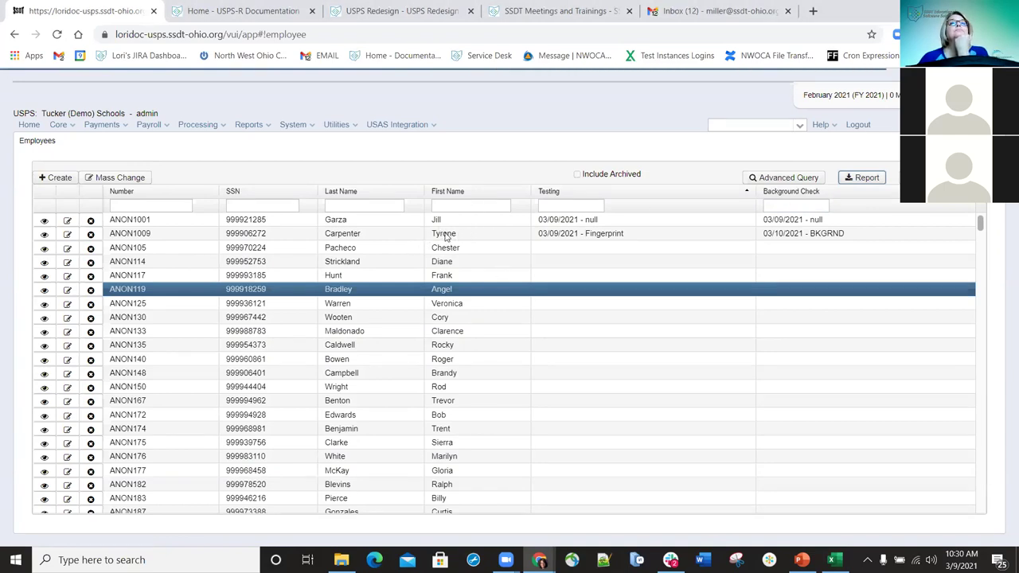
pyautogui.click(850, 177)
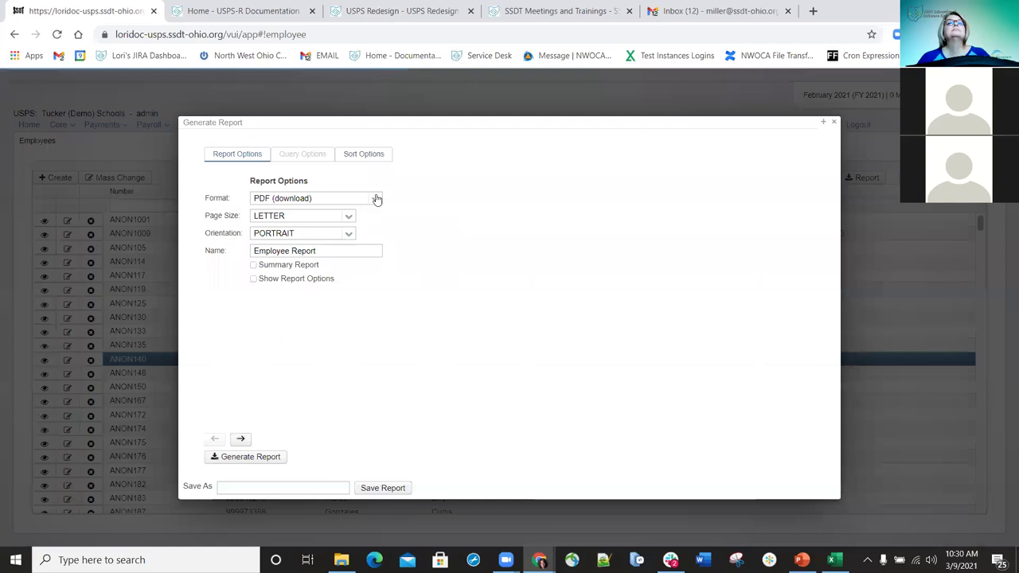
pyautogui.click(260, 459)
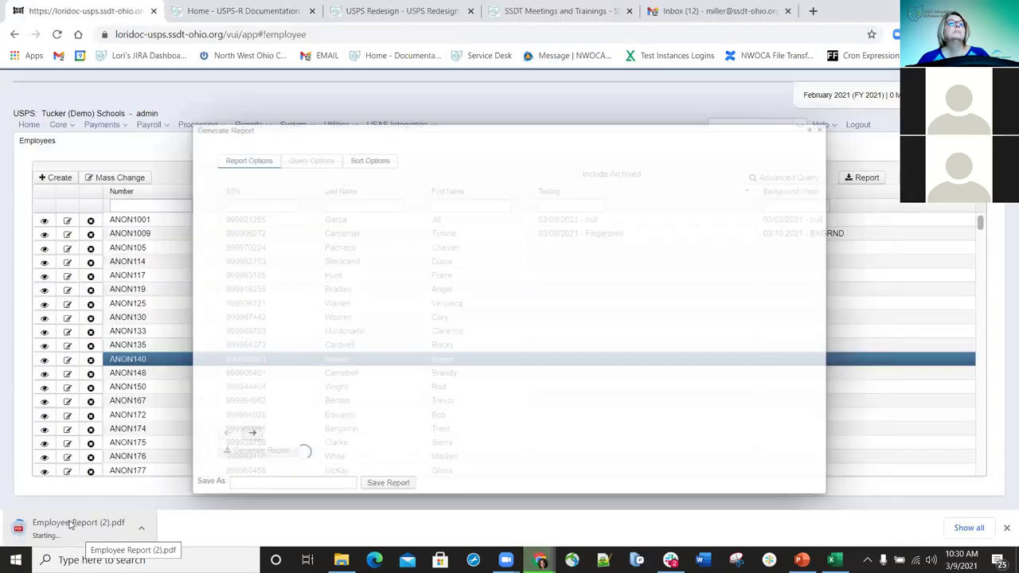
pyautogui.click(70, 524)
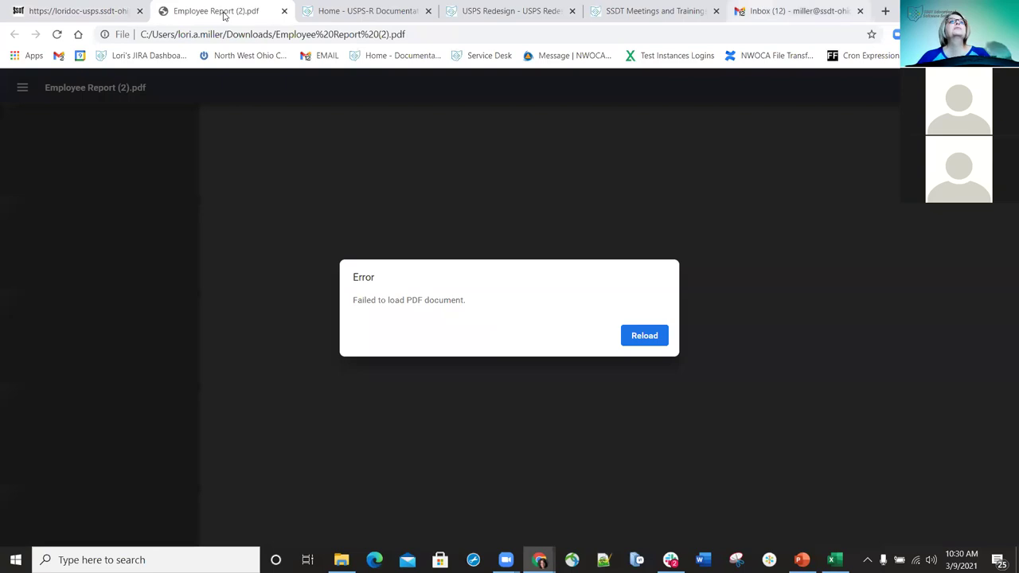
pyautogui.click(89, 12)
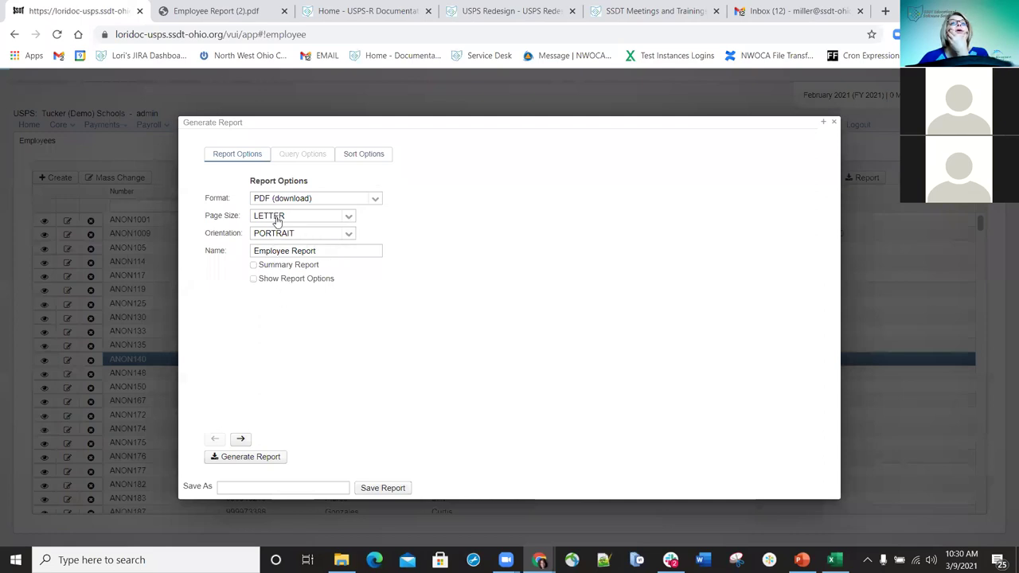
# - Export the employee report in Excel-FieldNames format and open Employee Report (5).xlsx
pyautogui.click(274, 337)
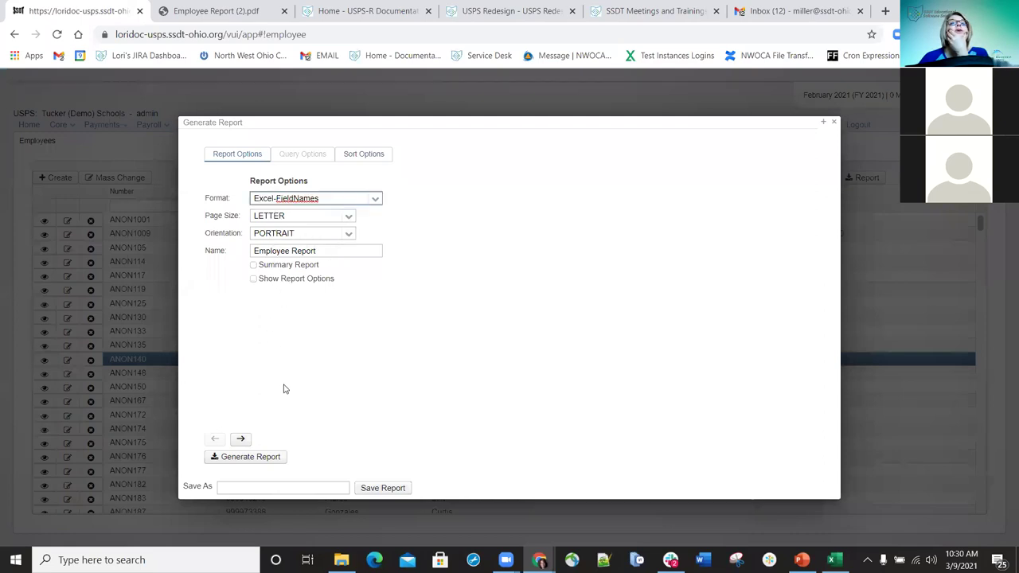
pyautogui.press('Return')
pyautogui.click(262, 459)
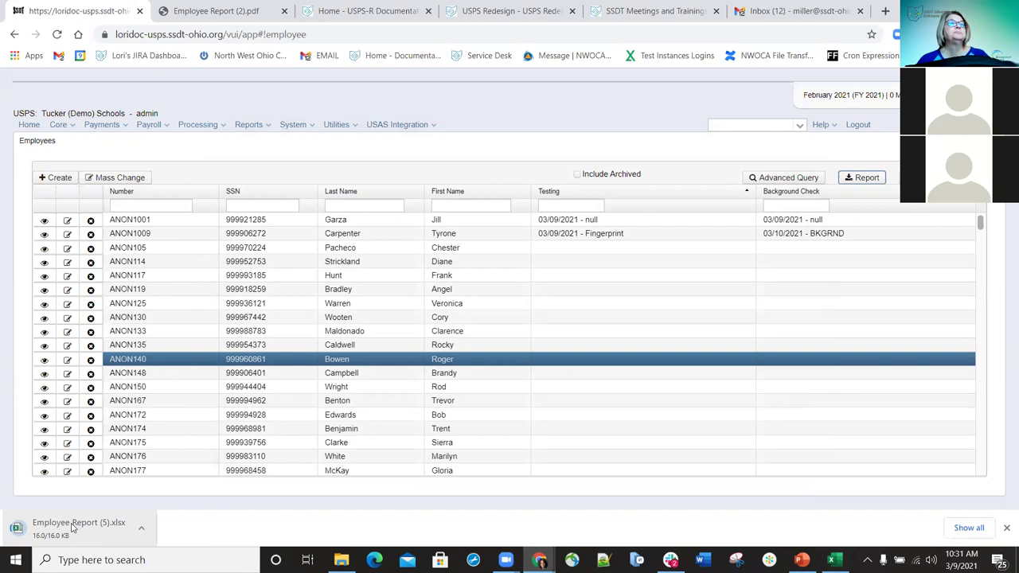
pyautogui.click(53, 528)
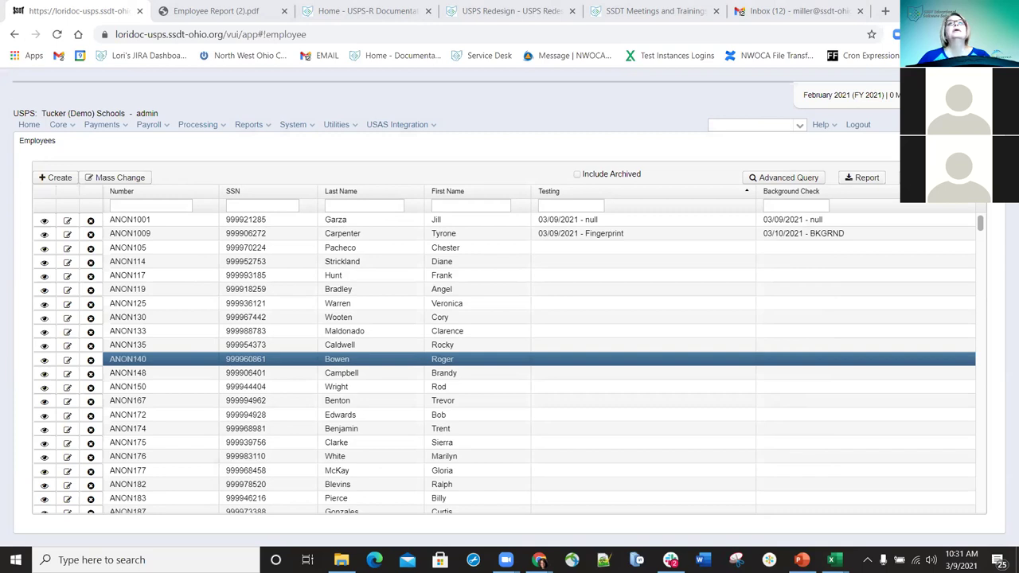
# - Maximize Excel, autofit column F, and close Employee Report (5).xlsx without saving
pyautogui.click(390, 116)
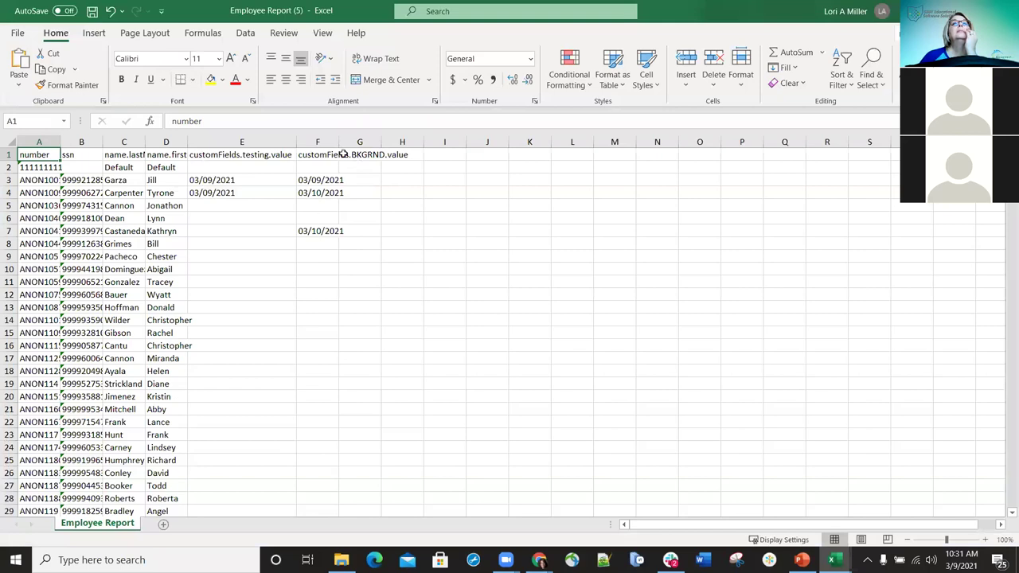
pyautogui.doubleClick(339, 143)
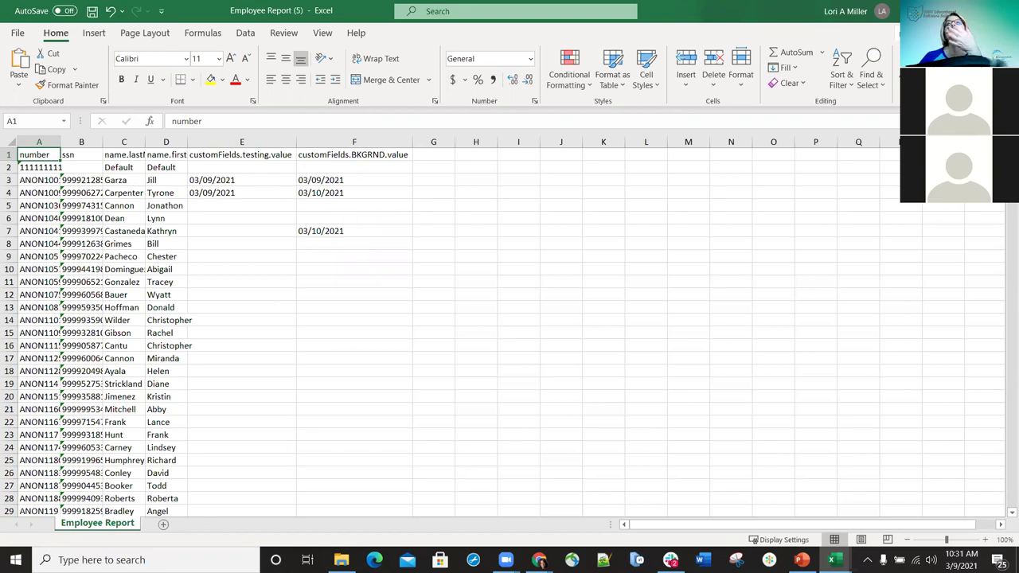
pyautogui.hotkey('ctrl', 'w')
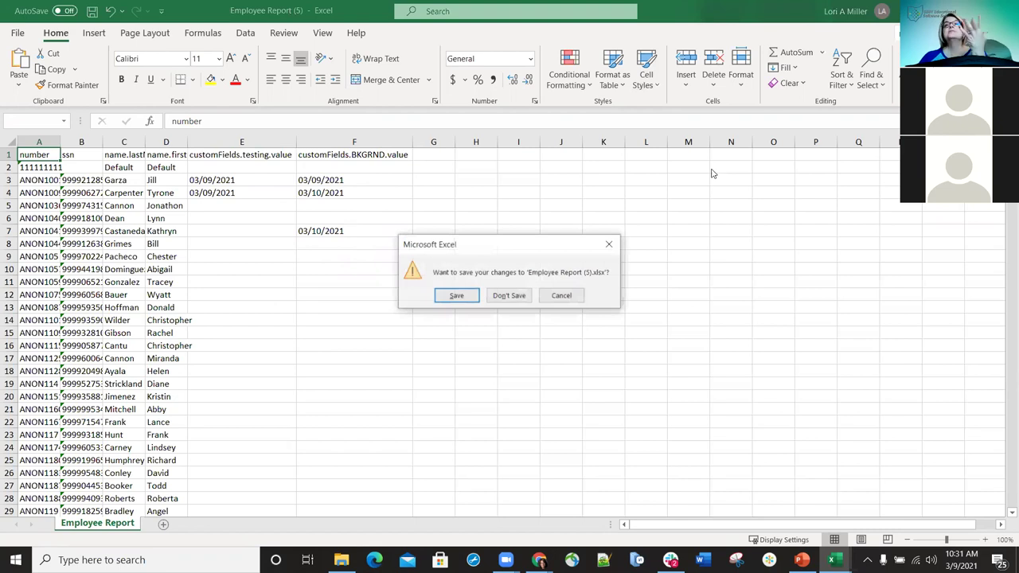
pyautogui.click(514, 300)
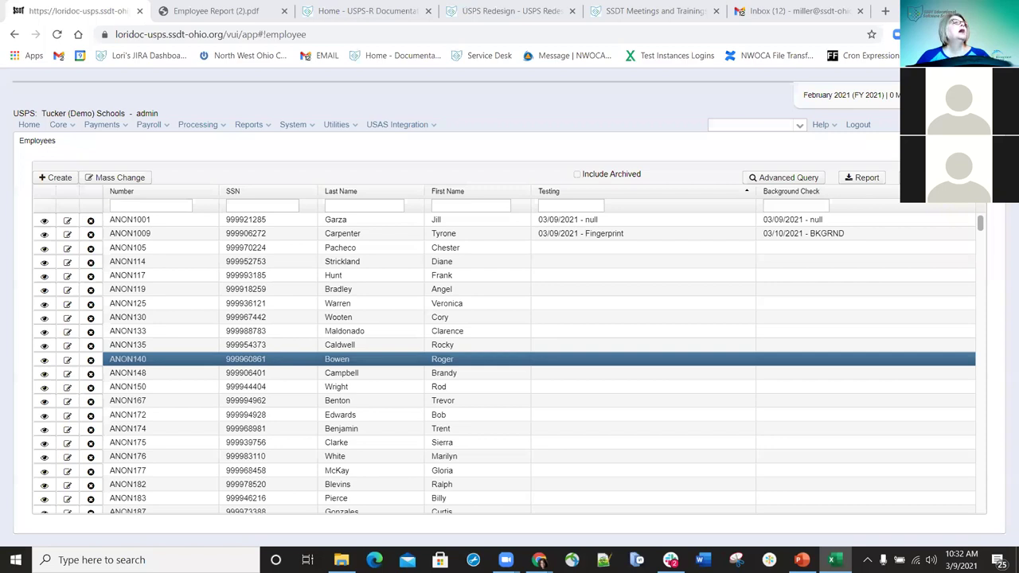
pyautogui.click(70, 128)
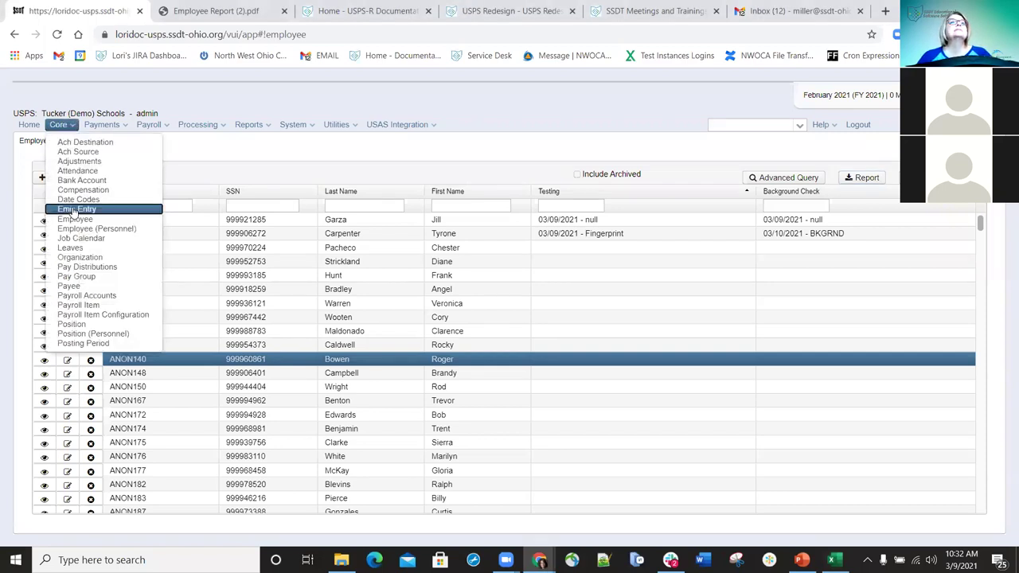
pyautogui.click(74, 209)
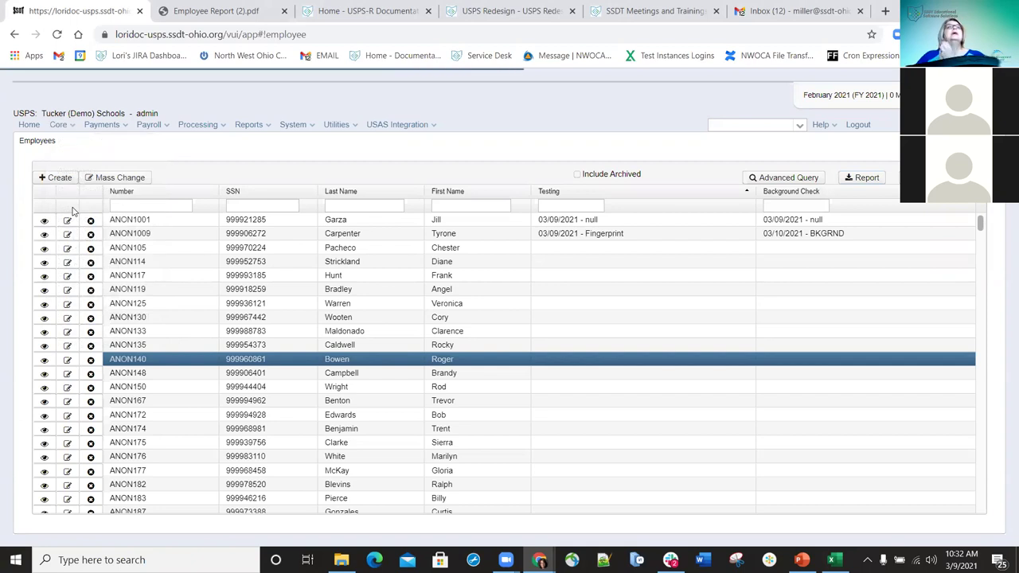
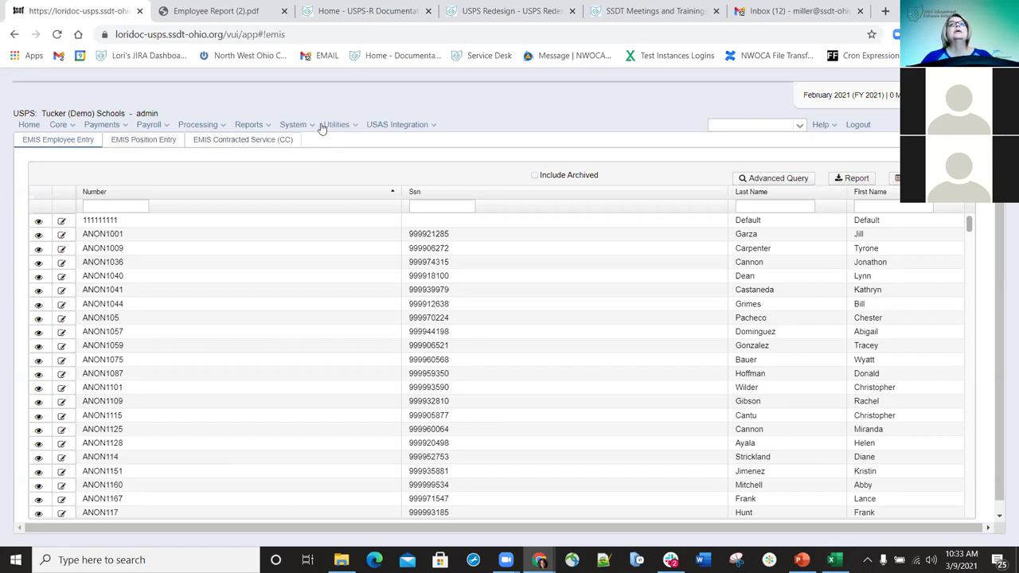
# - Install the EMIS Contractor Module from the System > Modules list
pyautogui.click(293, 125)
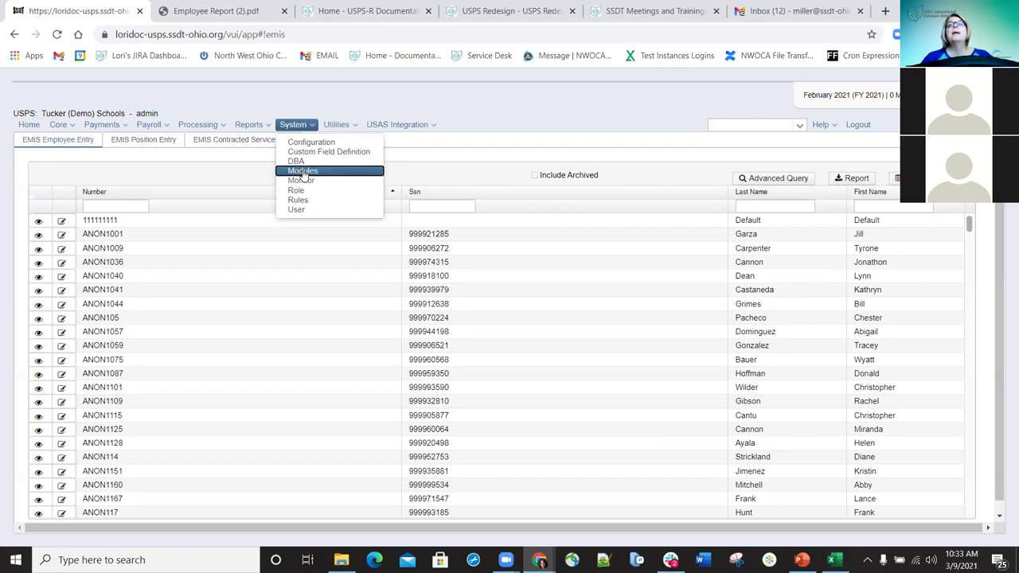
pyautogui.click(301, 172)
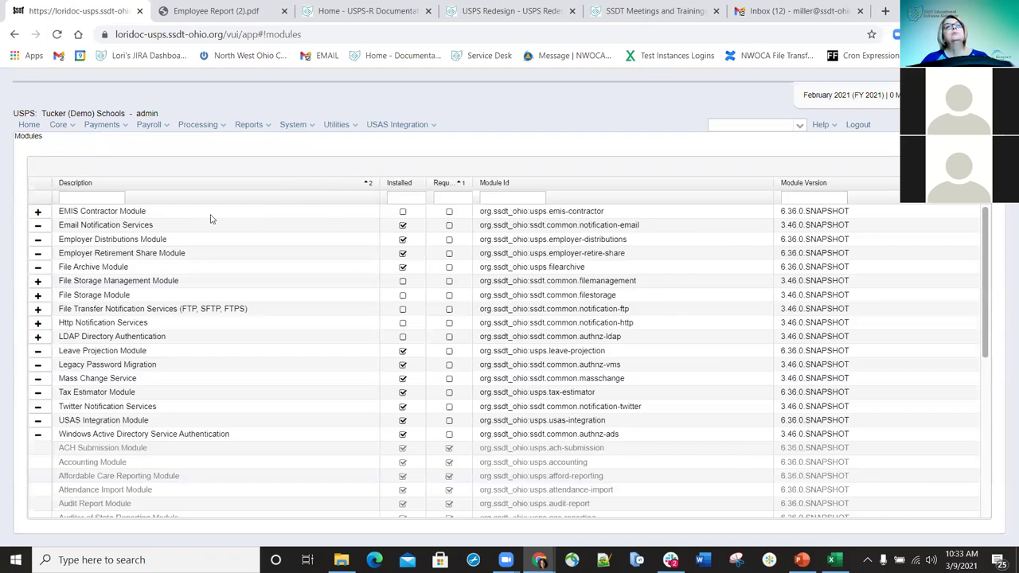
pyautogui.click(36, 214)
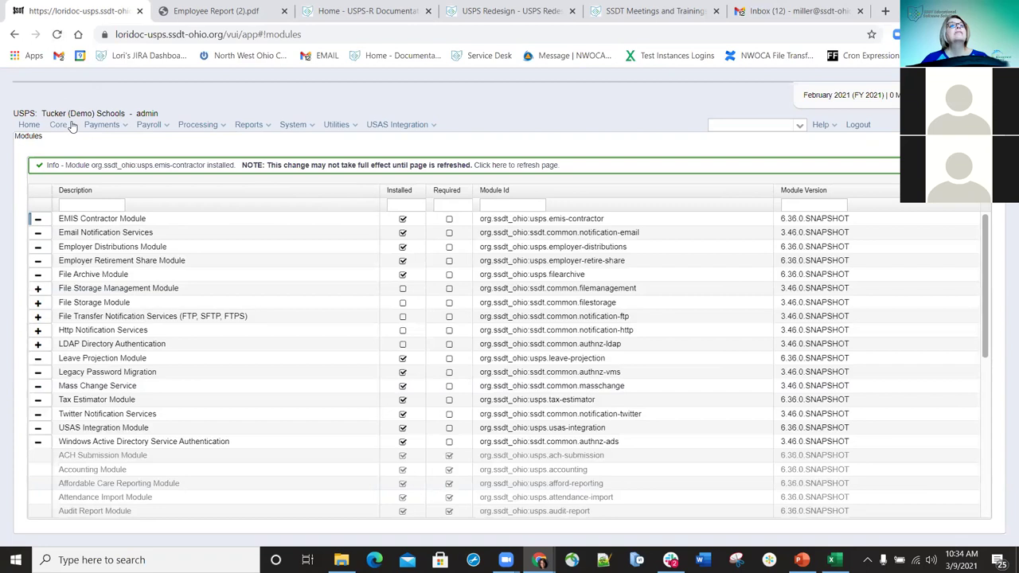
# - Open Core > EMIS Entry, view the Default employee's EMIS record, and close it without saving
pyautogui.click(72, 127)
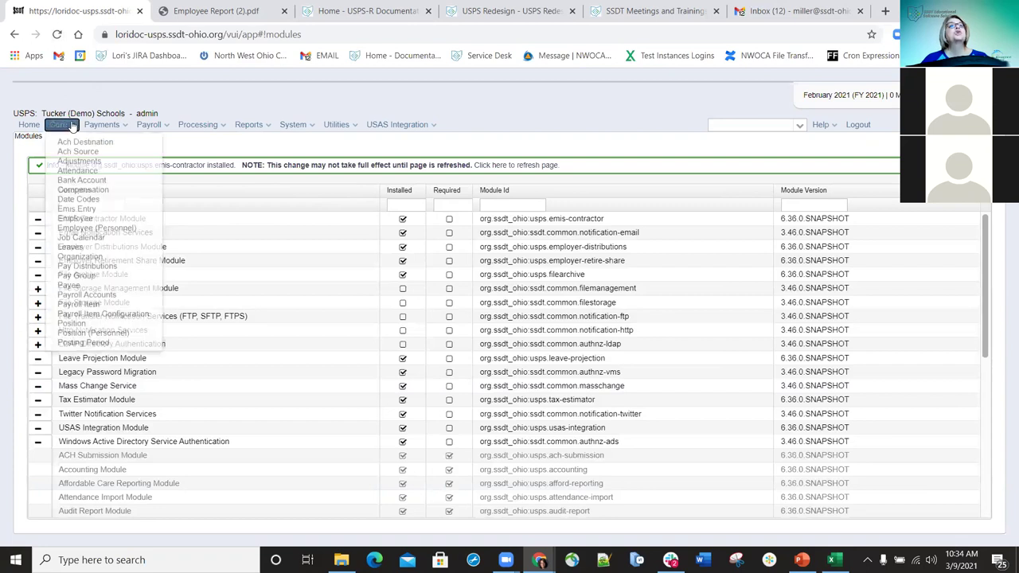
pyautogui.click(70, 210)
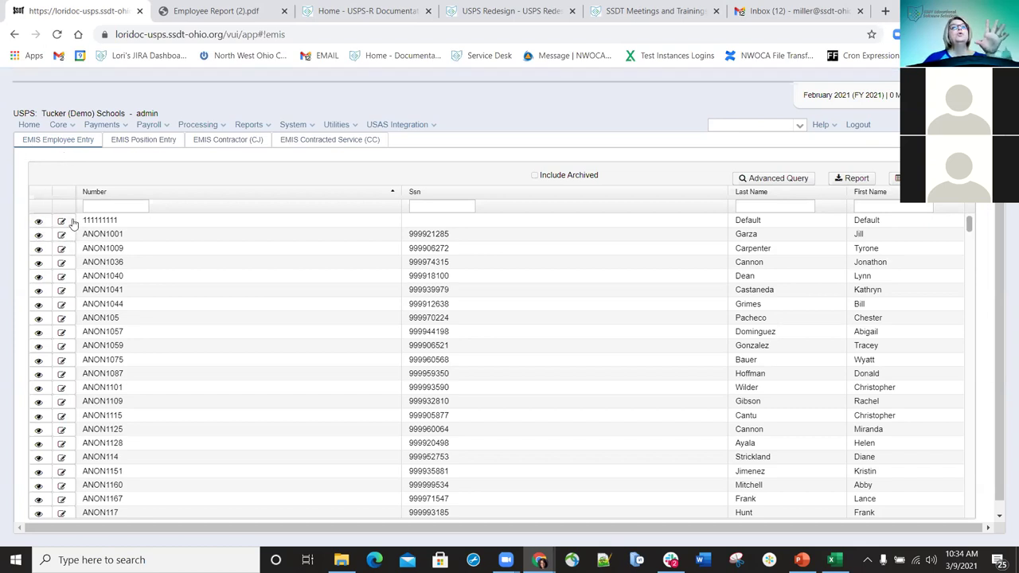
pyautogui.click(38, 223)
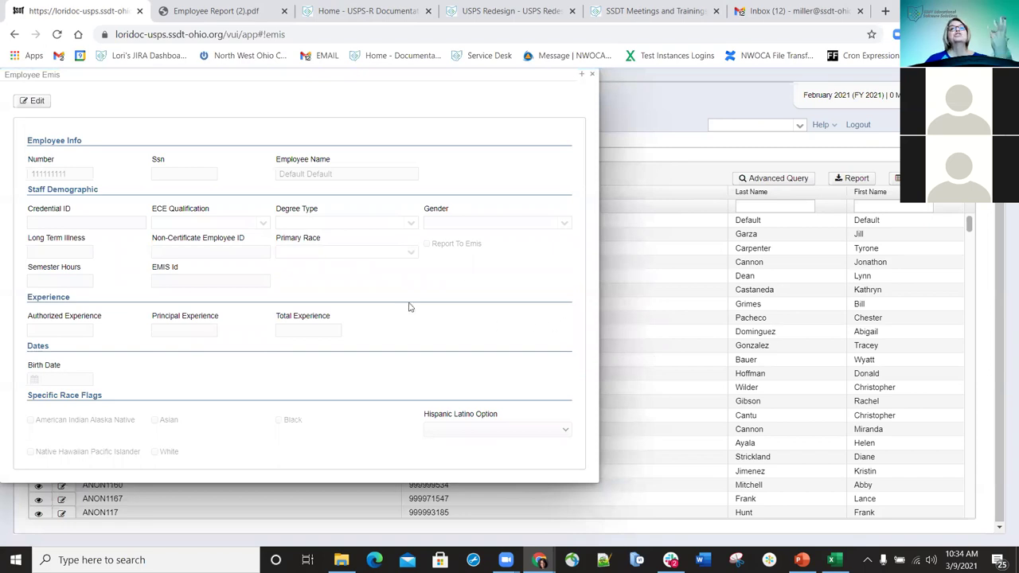
pyautogui.click(593, 77)
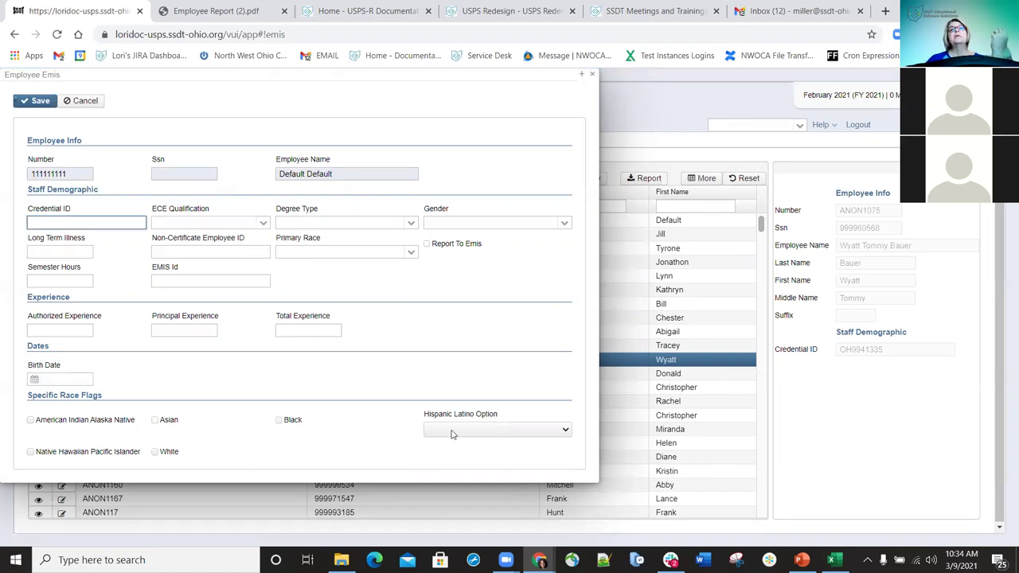
pyautogui.click(594, 81)
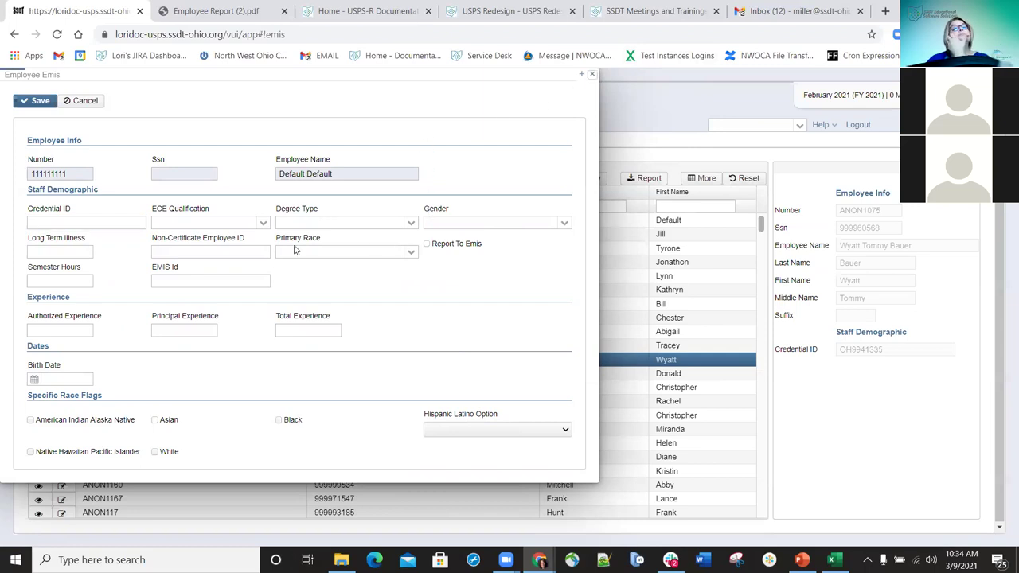
pyautogui.press('Escape')
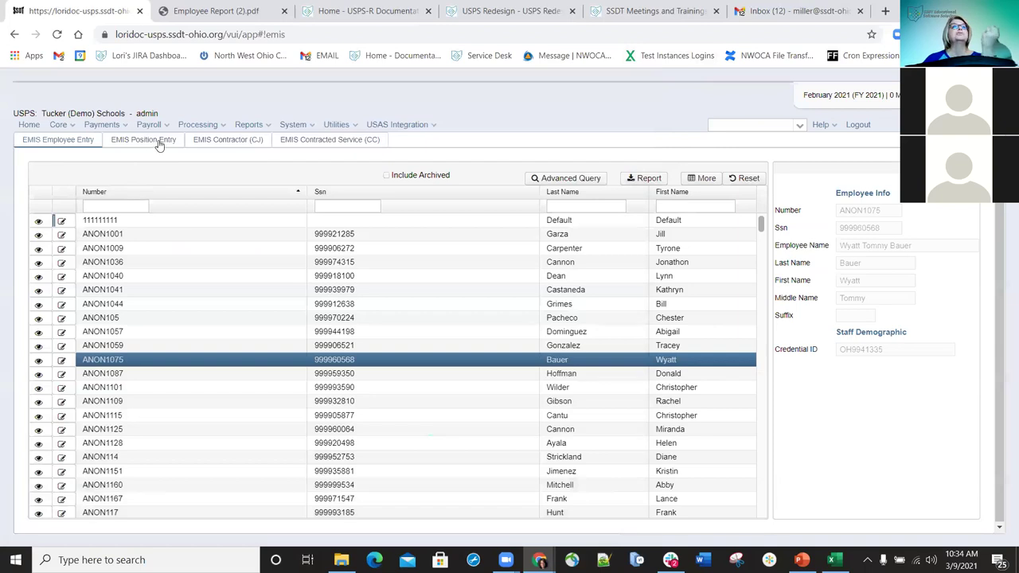
# - In EMIS Position Entry, open and then close the first employee position record
pyautogui.click(159, 141)
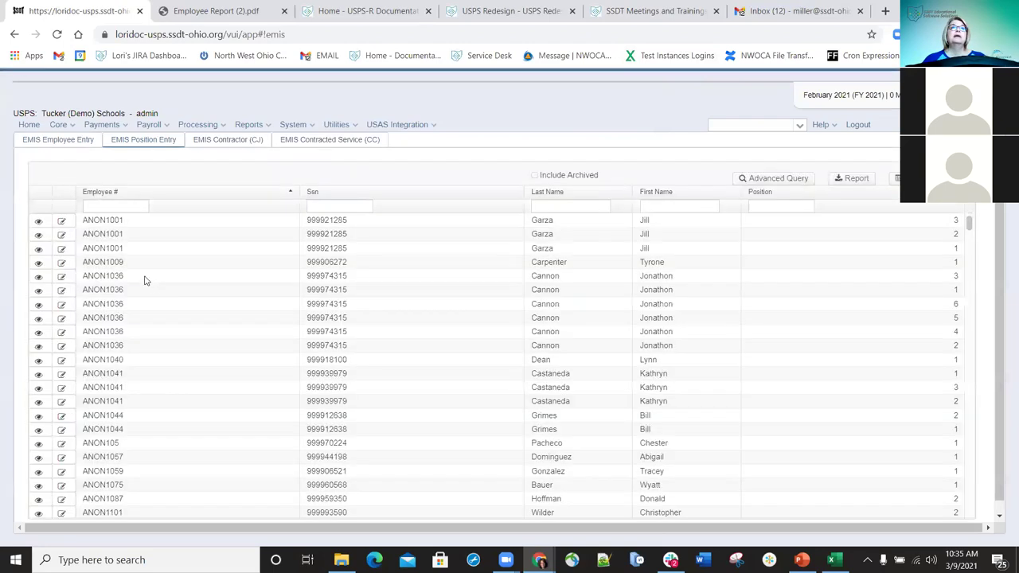
pyautogui.click(62, 223)
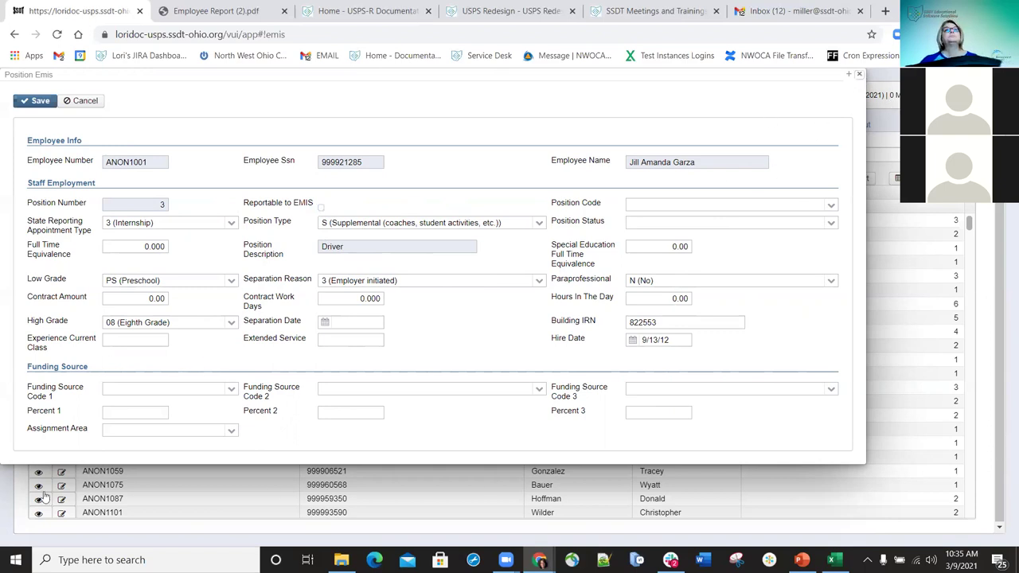
pyautogui.press('Escape')
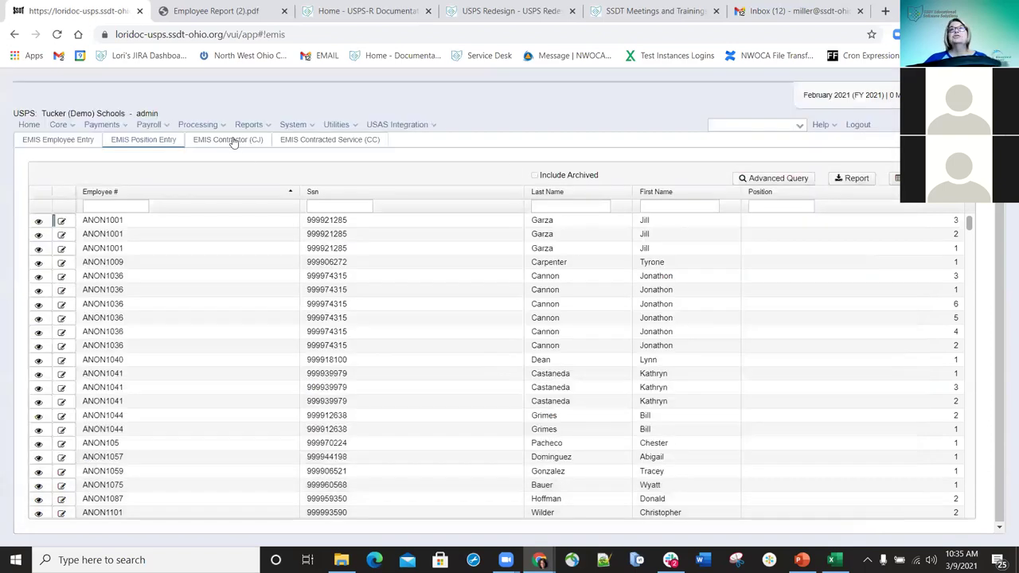
# - On the EMIS Contractor (CJ) tab, preview a new Contractor EMIS form, then cancel it
pyautogui.click(233, 141)
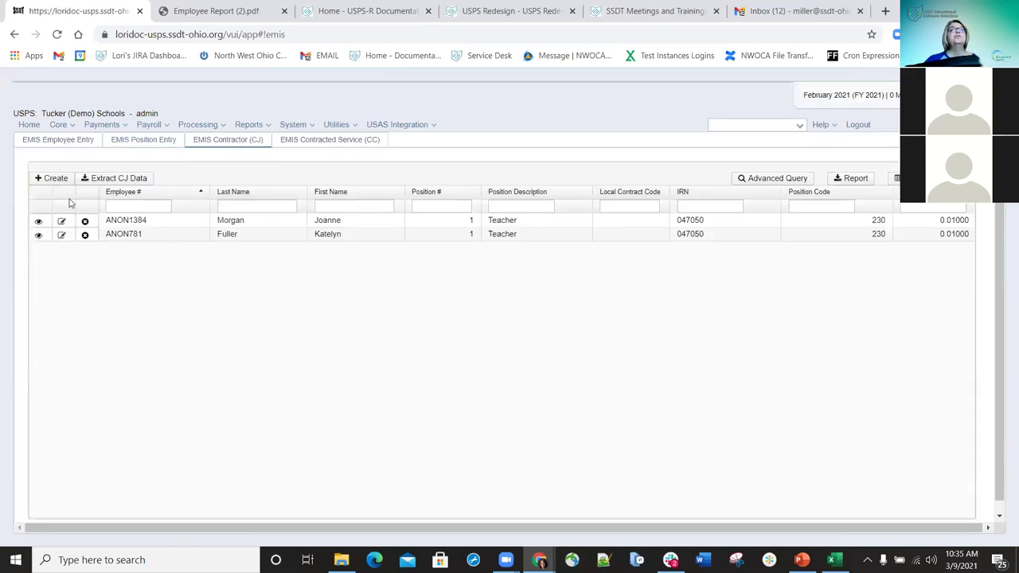
pyautogui.click(52, 182)
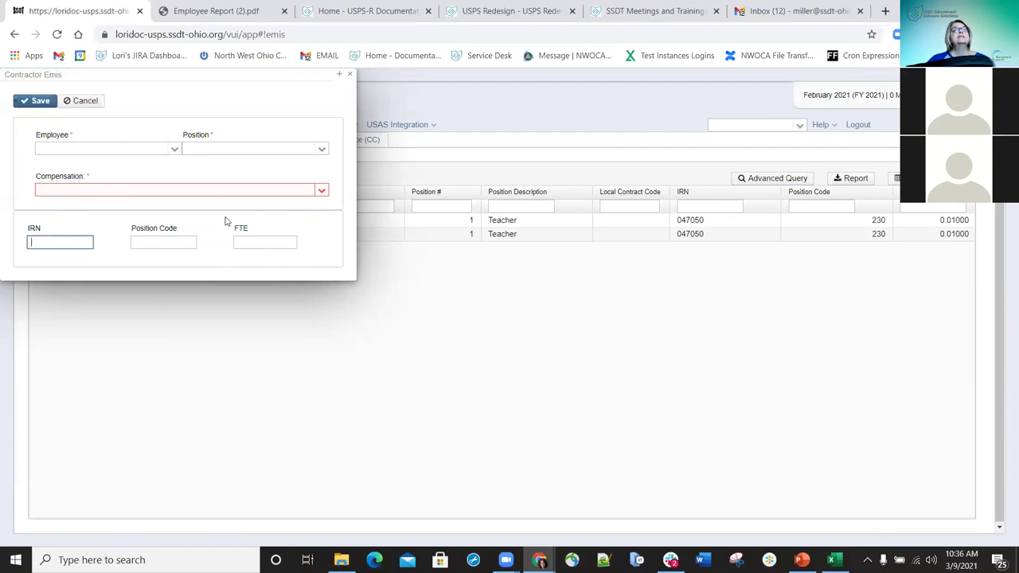
pyautogui.click(43, 236)
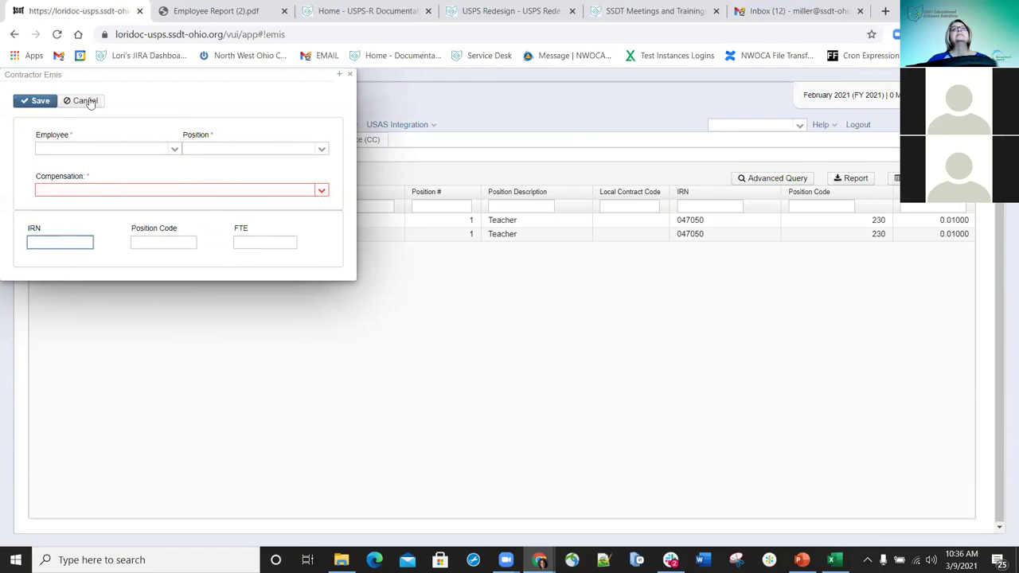
pyautogui.click(351, 80)
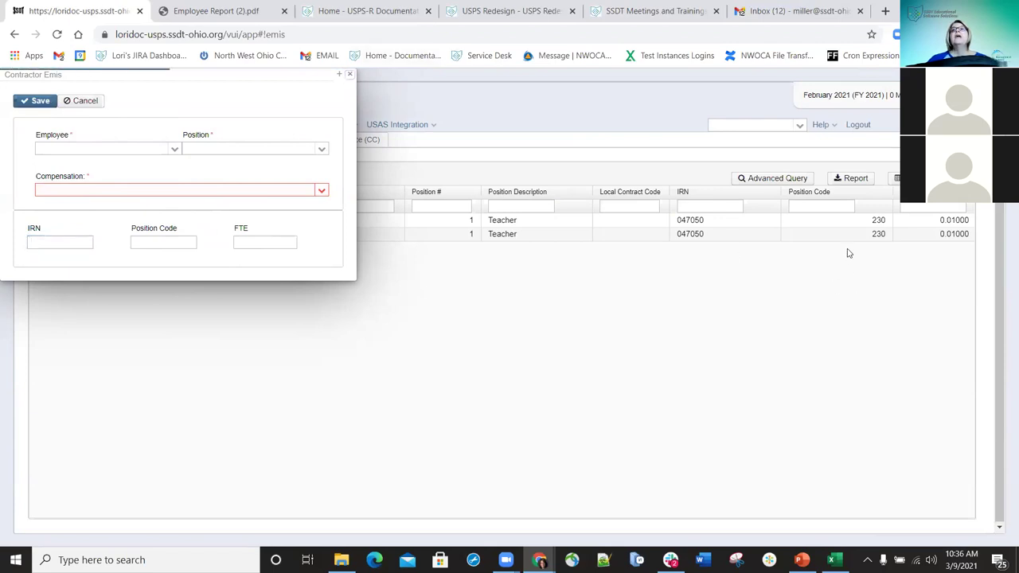
pyautogui.click(1004, 473)
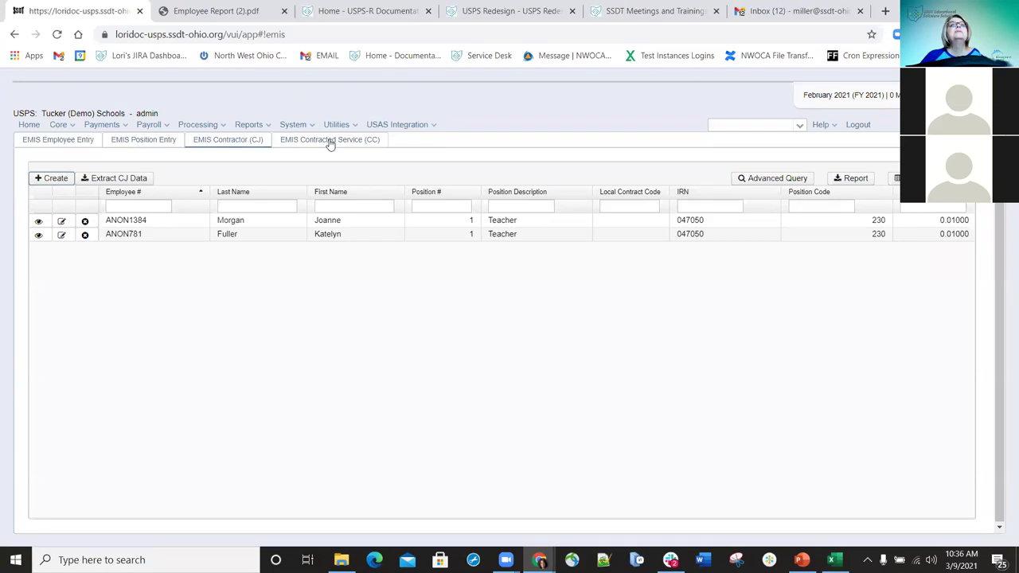
# - Switch to the EMIS Contracted Service (CC) tab and start a new contracted service record
pyautogui.click(329, 141)
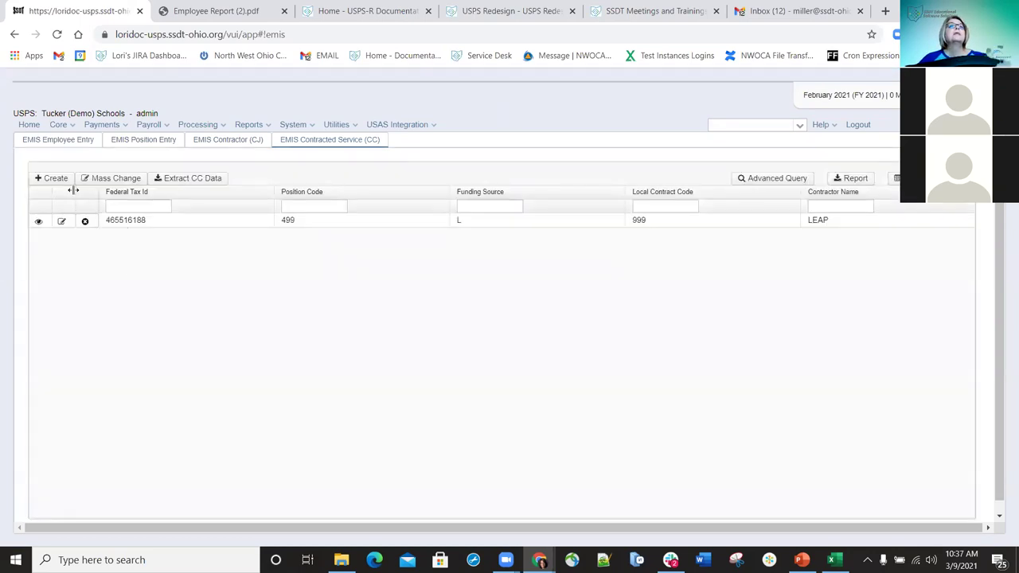
pyautogui.click(62, 180)
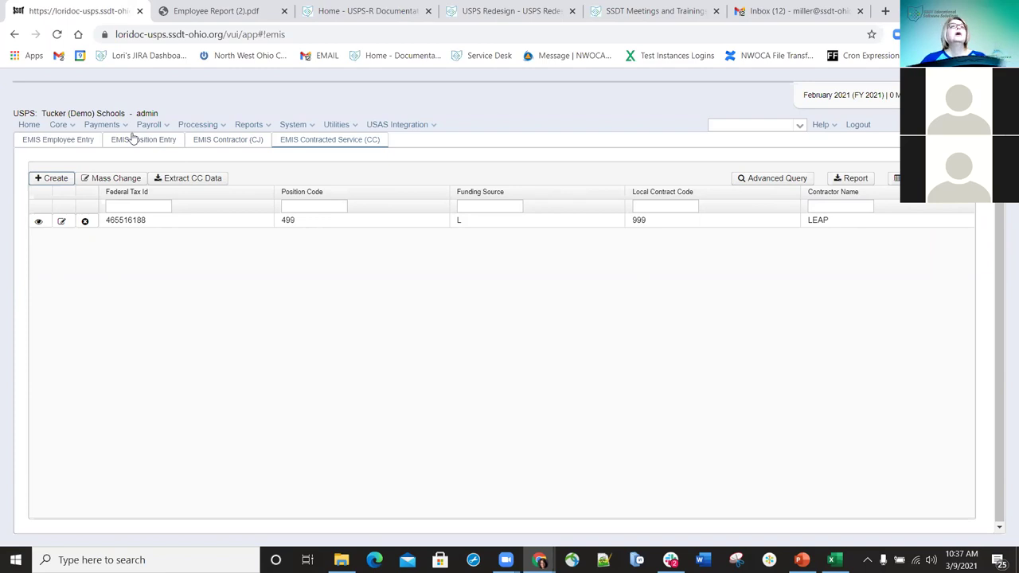
# - Go to Core > Employee to show the Employees list
pyautogui.click(71, 127)
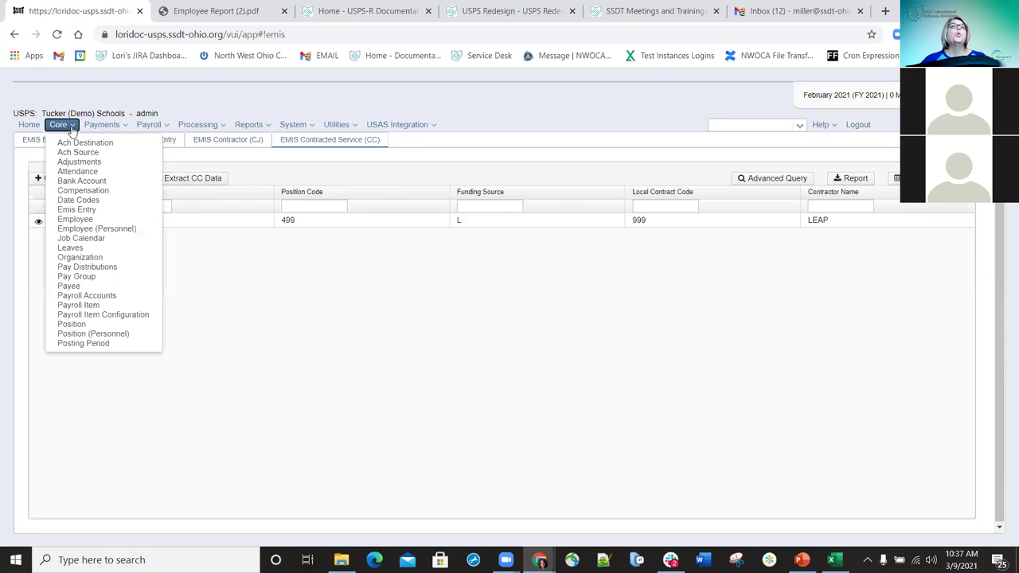
pyautogui.click(72, 221)
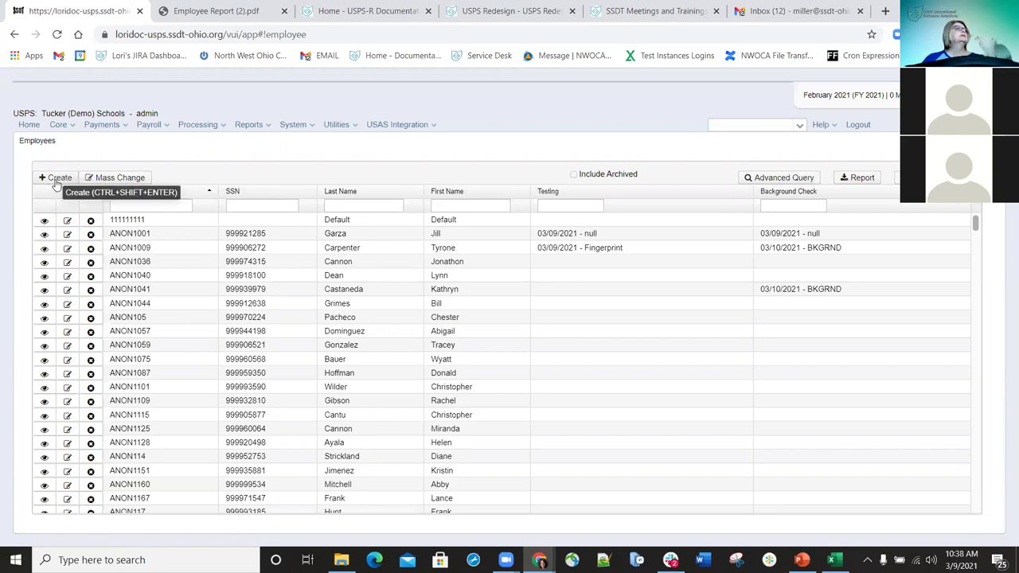
# - Create a new employee record and scroll through the blank Employee form
pyautogui.click(55, 178)
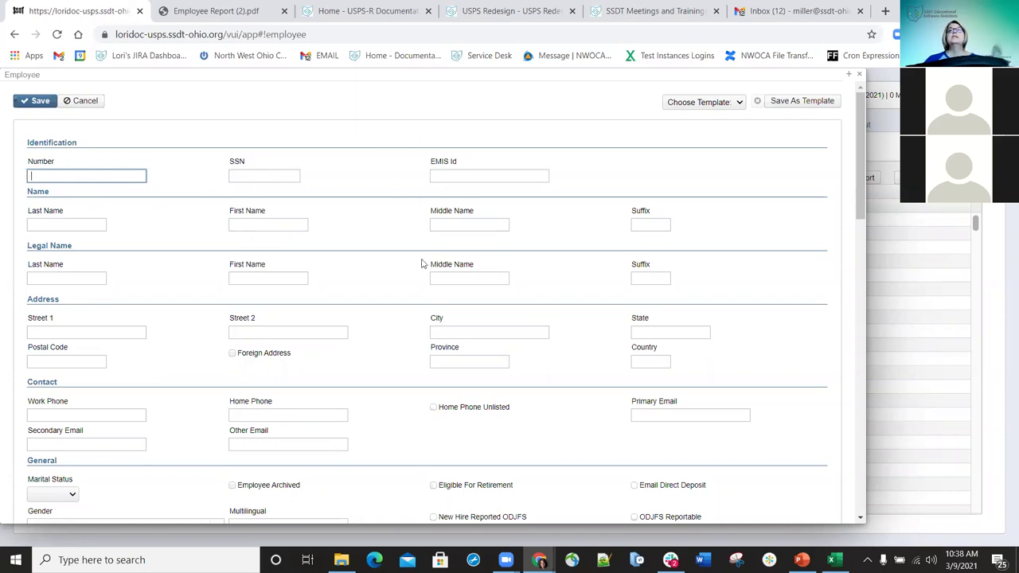
pyautogui.scroll(-1, 290, 262)
pyautogui.scroll(-1, 290, 262)
pyautogui.scroll(-2, 284, 275)
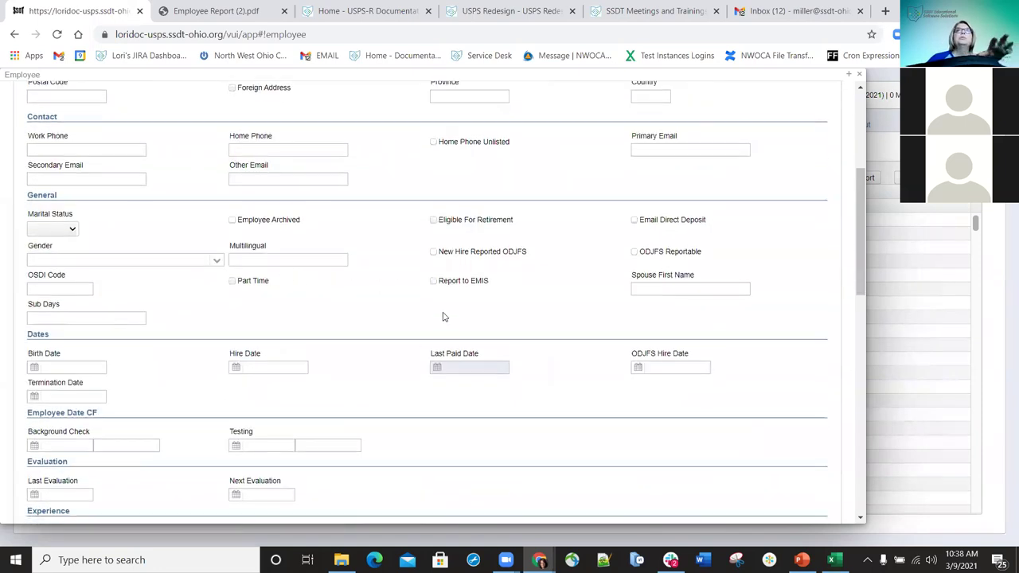
pyautogui.scroll(4, 445, 314)
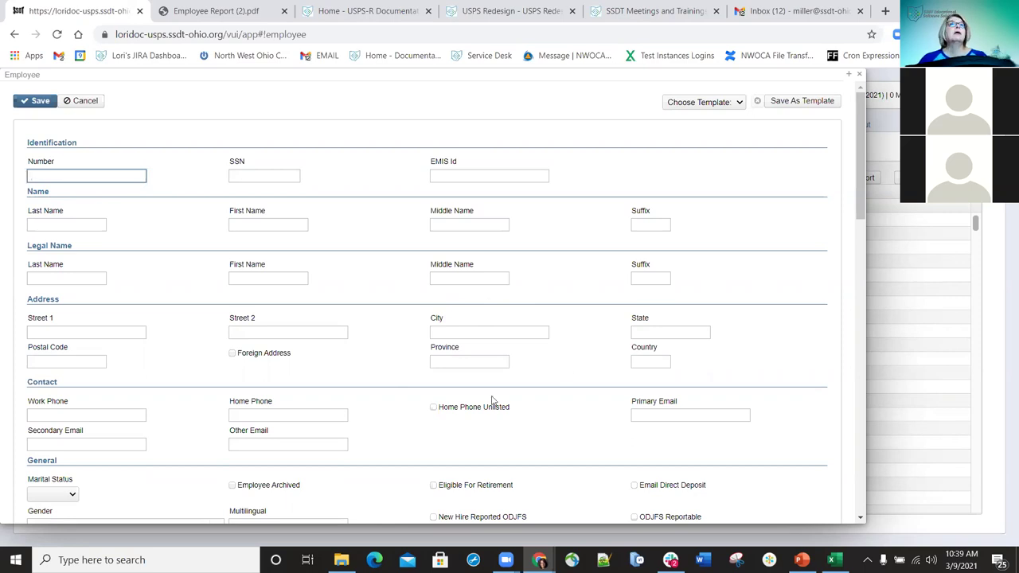
pyautogui.scroll(-5, 169, 432)
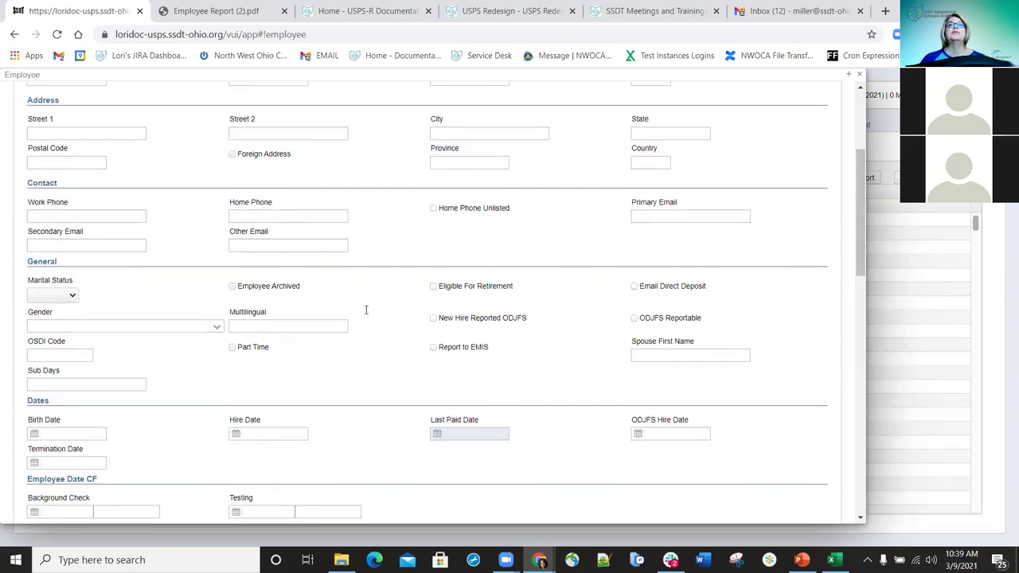
pyautogui.scroll(5, 532, 275)
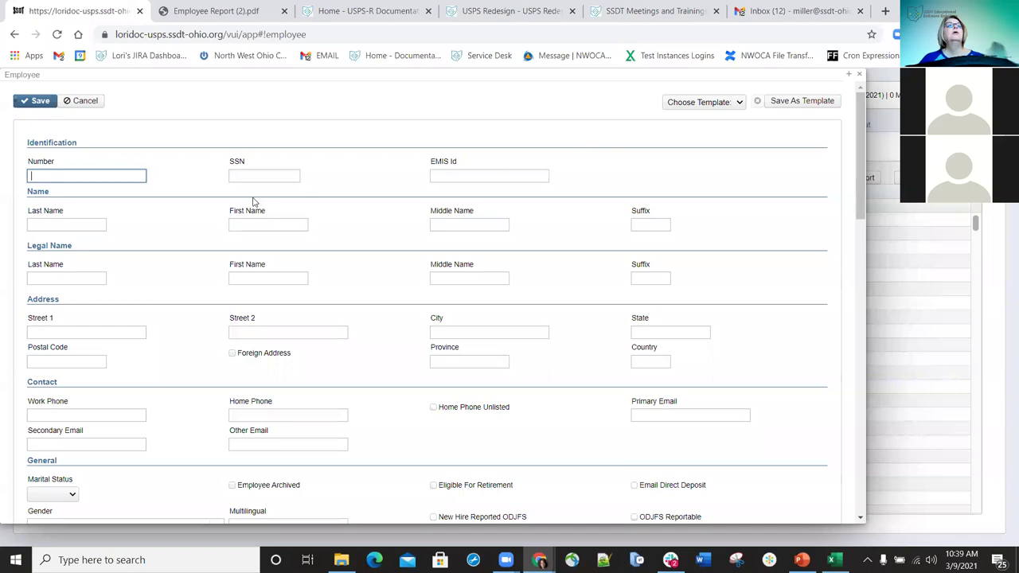
# - Fill in the new employee's number, SSN and last name
pyautogui.write('333333333')
pyautogui.click(242, 175)
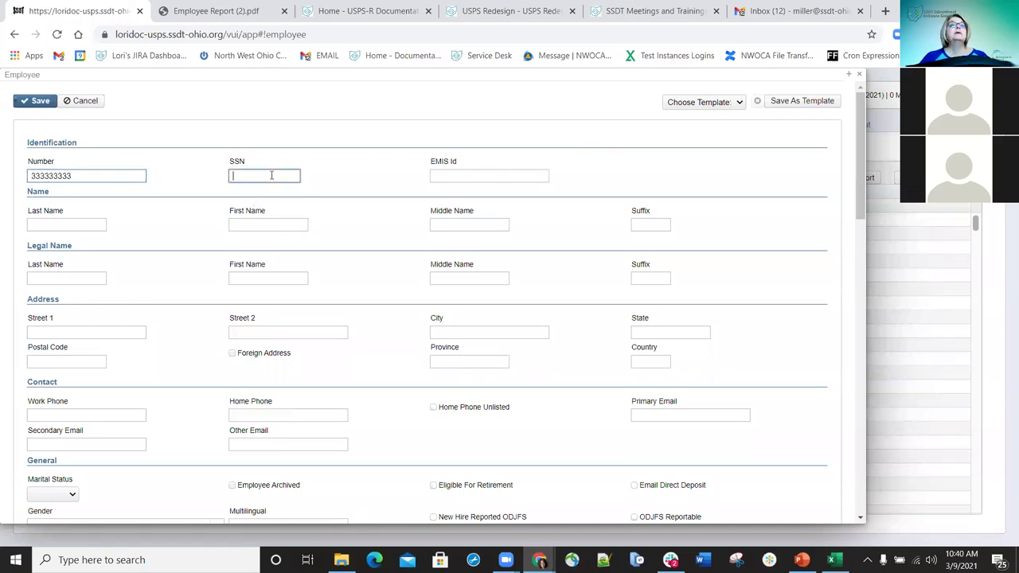
pyautogui.write('3333333')
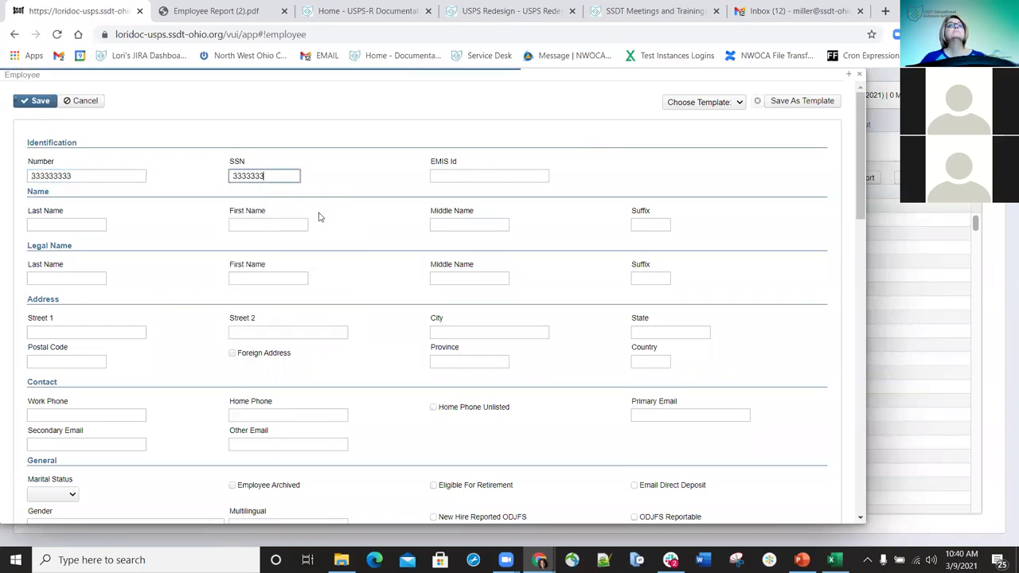
pyautogui.write('33')
pyautogui.click(84, 219)
pyautogui.write('Test3')
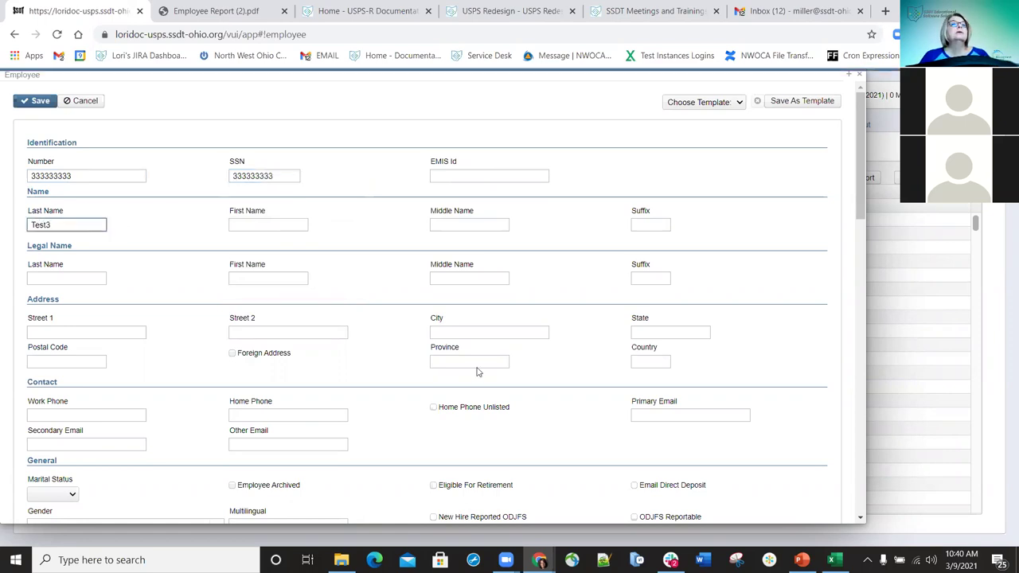
# - Set marital status to Single and gender to F (Female)
pyautogui.scroll(-1, 303, 311)
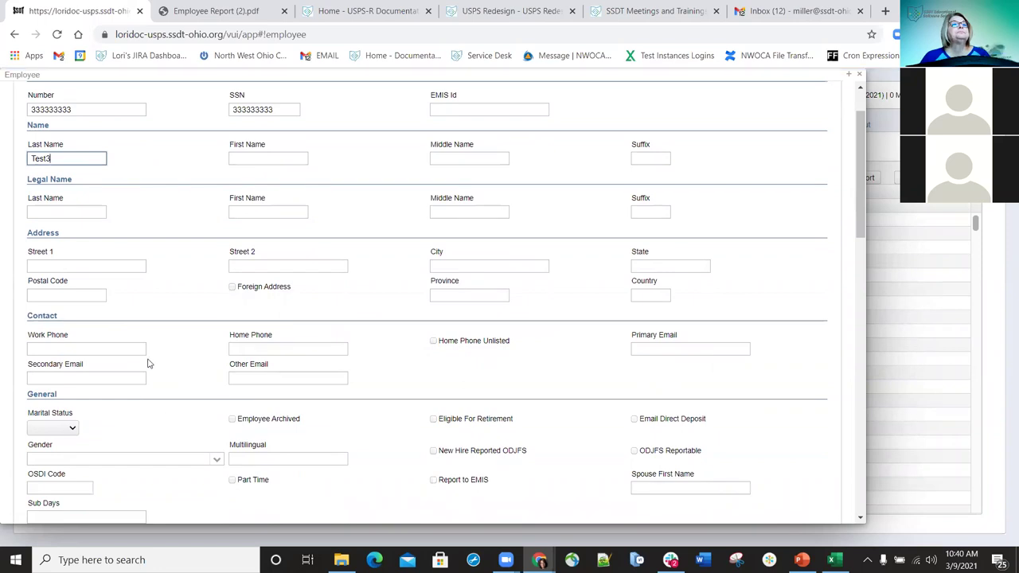
pyautogui.click(71, 430)
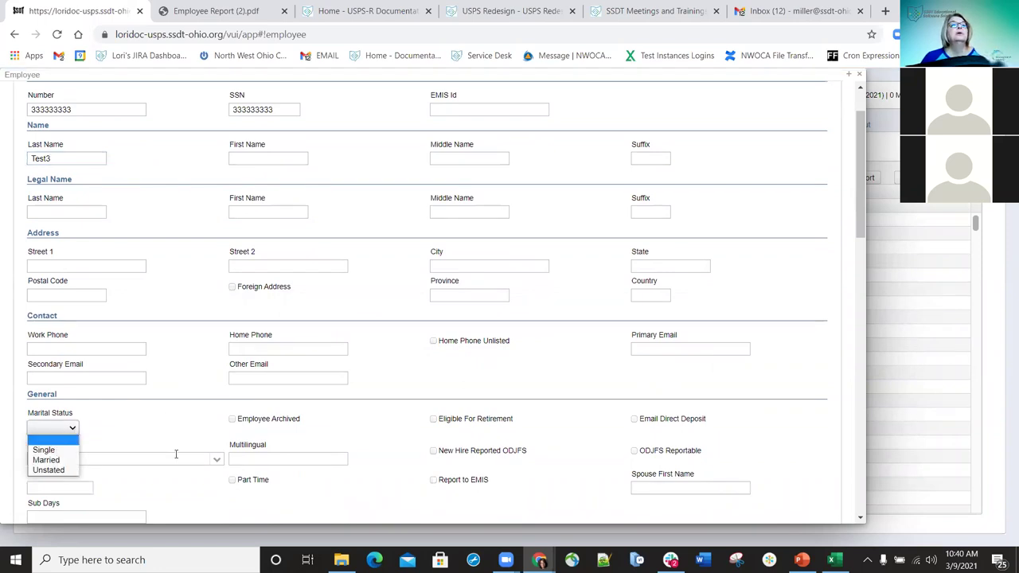
pyautogui.click(44, 449)
pyautogui.click(74, 459)
pyautogui.click(76, 483)
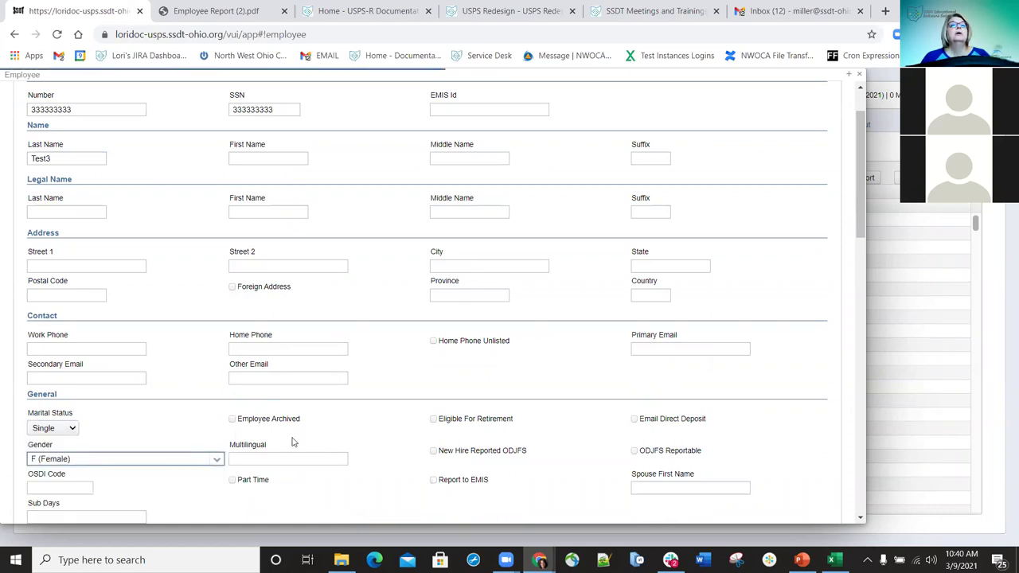
pyautogui.scroll(-2, 398, 433)
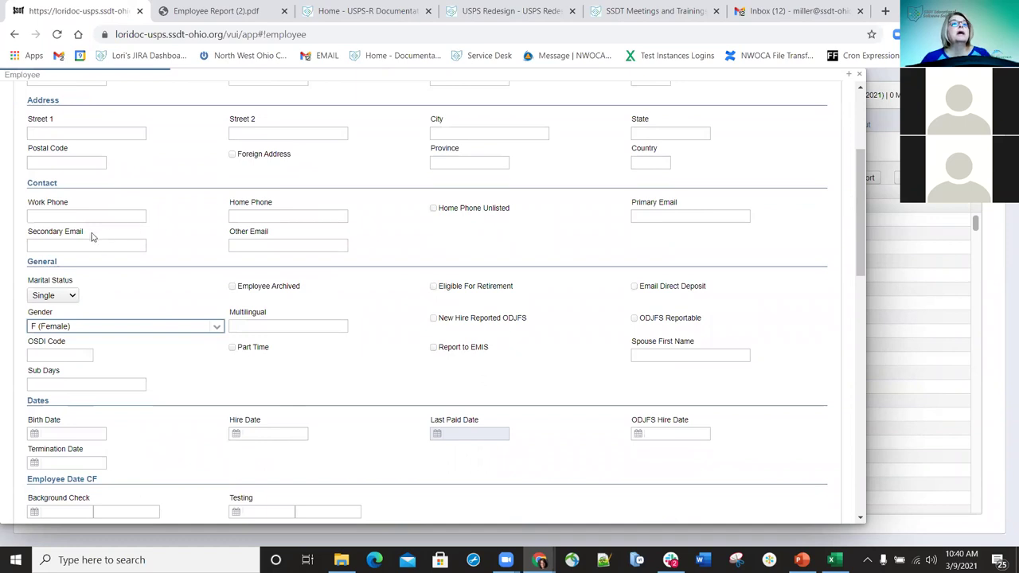
pyautogui.scroll(-1, 131, 316)
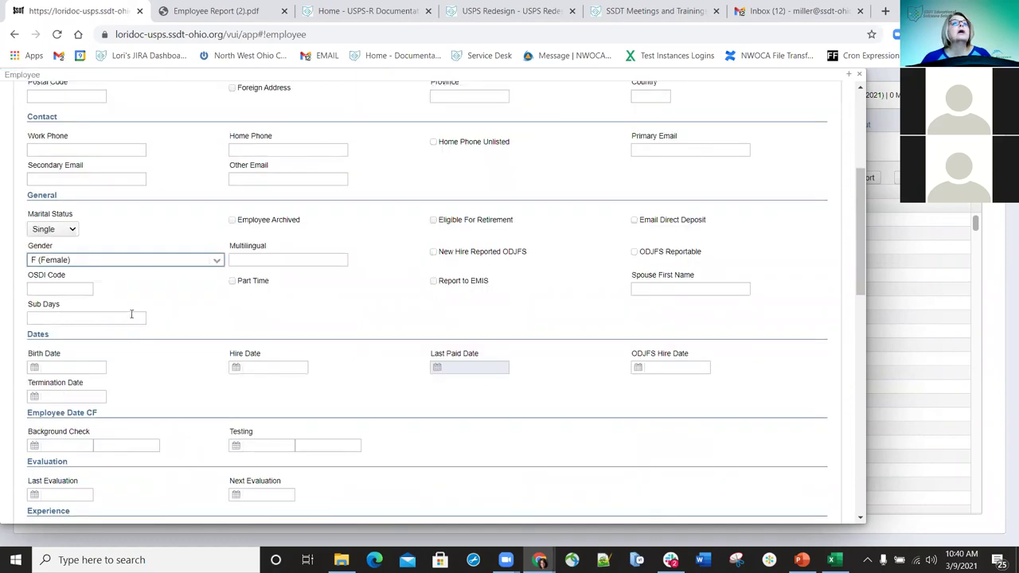
pyautogui.scroll(3, 131, 315)
# - Find the EMIS fields and tick Report to EMIS, Email Direct Deposit and ODJFS Reportable
pyautogui.hotkey('ctrl', 'f')
pyautogui.write('emis')
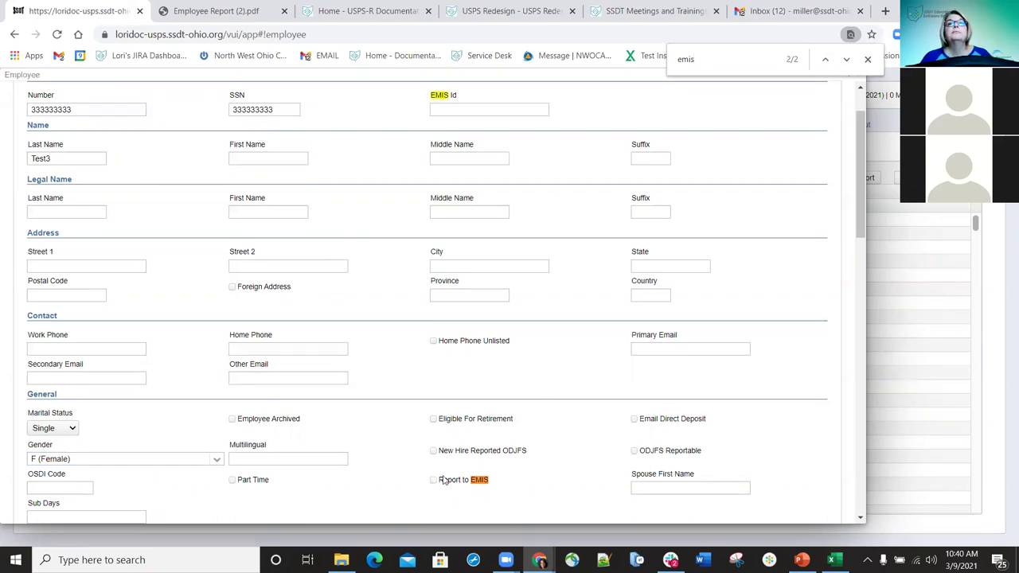
pyautogui.click(433, 481)
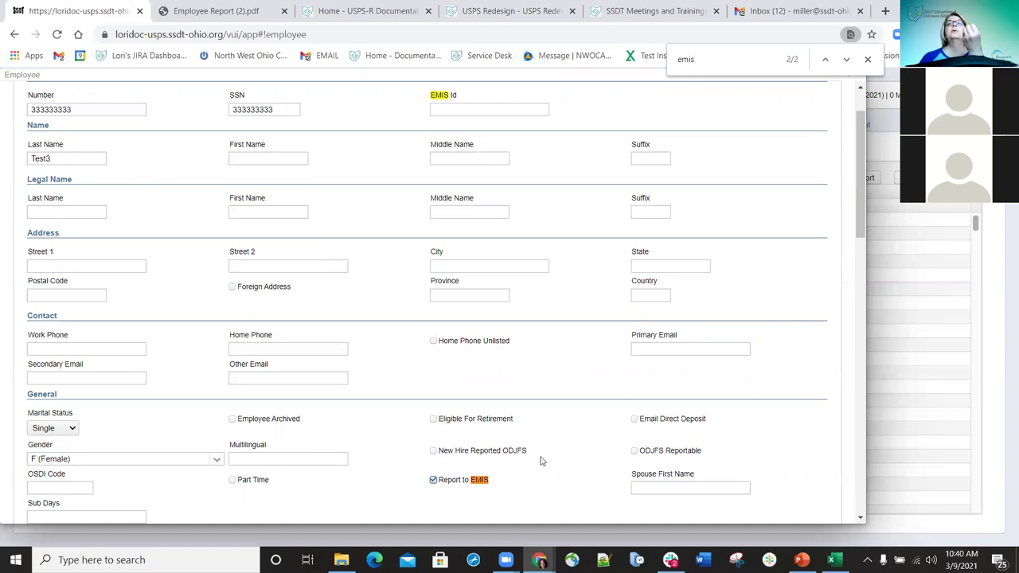
pyautogui.click(634, 419)
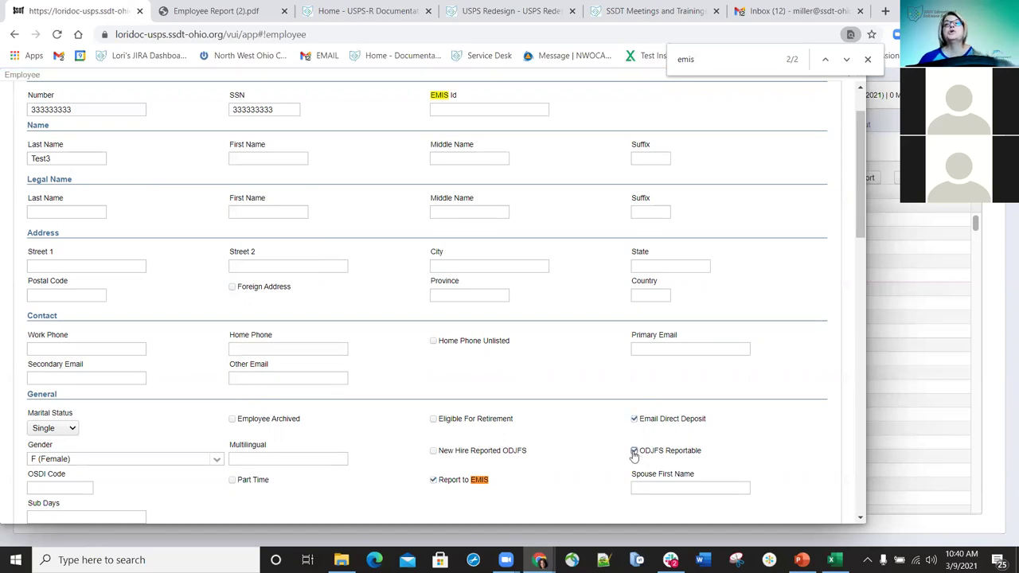
pyautogui.click(634, 451)
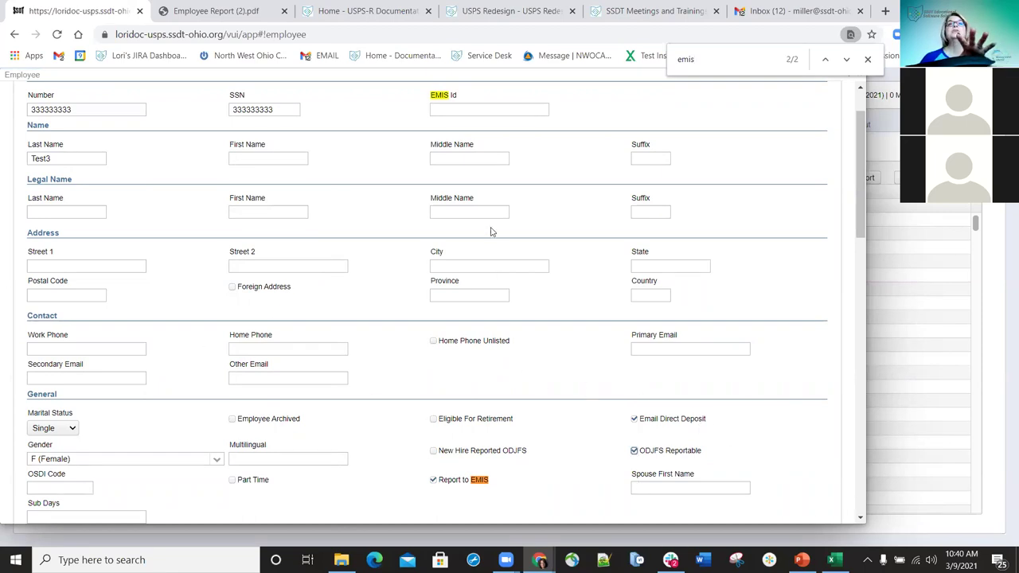
pyautogui.scroll(2, 637, 199)
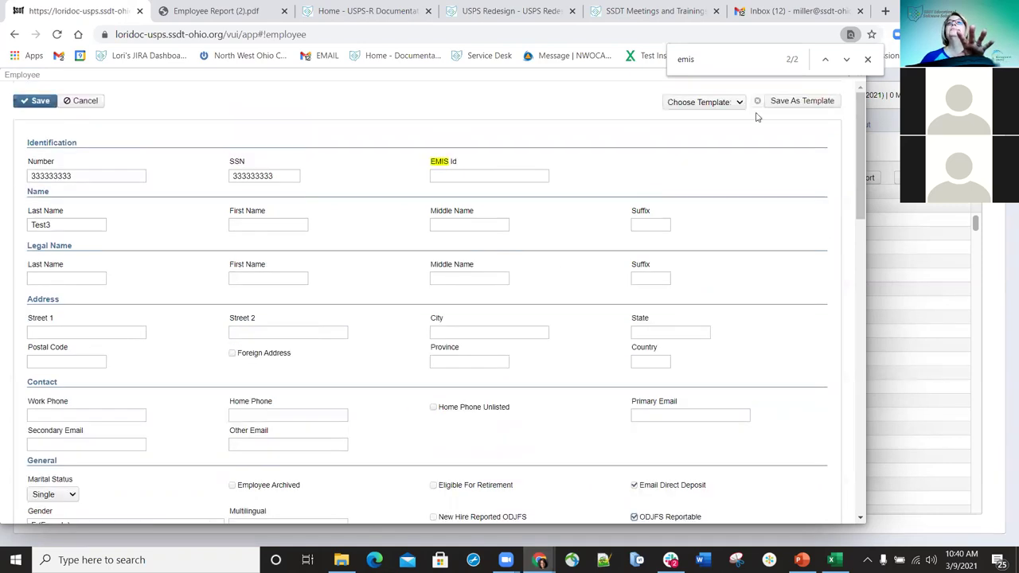
# - Save the form settings as template 'Single/EMIS/EMAILDD' and keep it selected
pyautogui.click(808, 106)
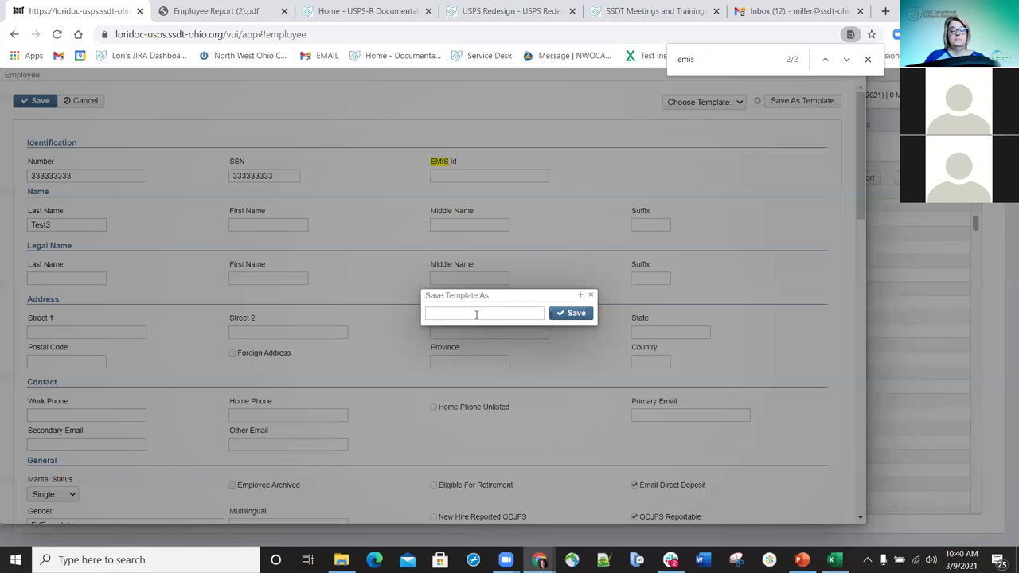
pyautogui.click(476, 313)
pyautogui.write('Single/EMIS?')
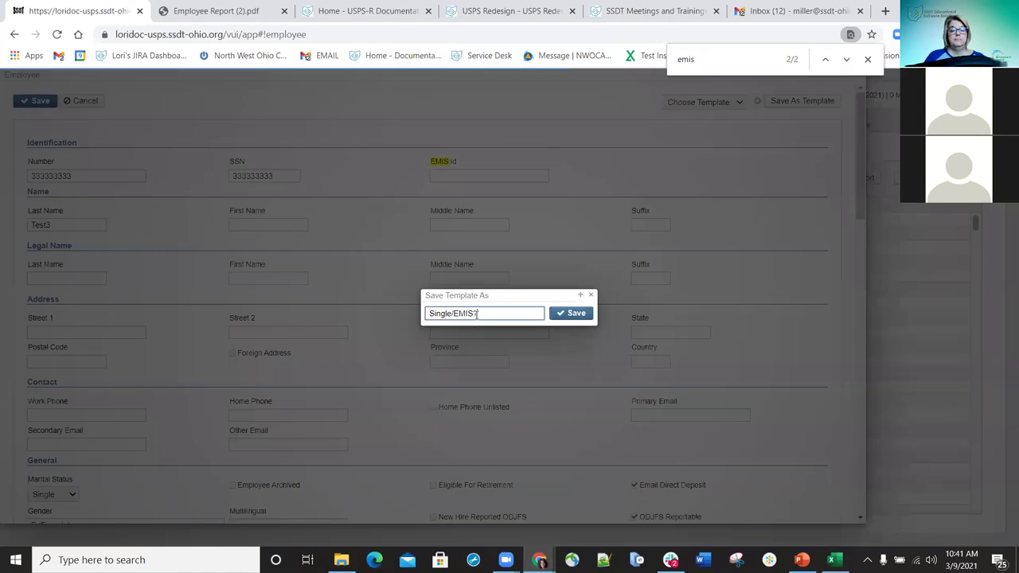
pyautogui.write('EMAILDD')
pyautogui.click(567, 315)
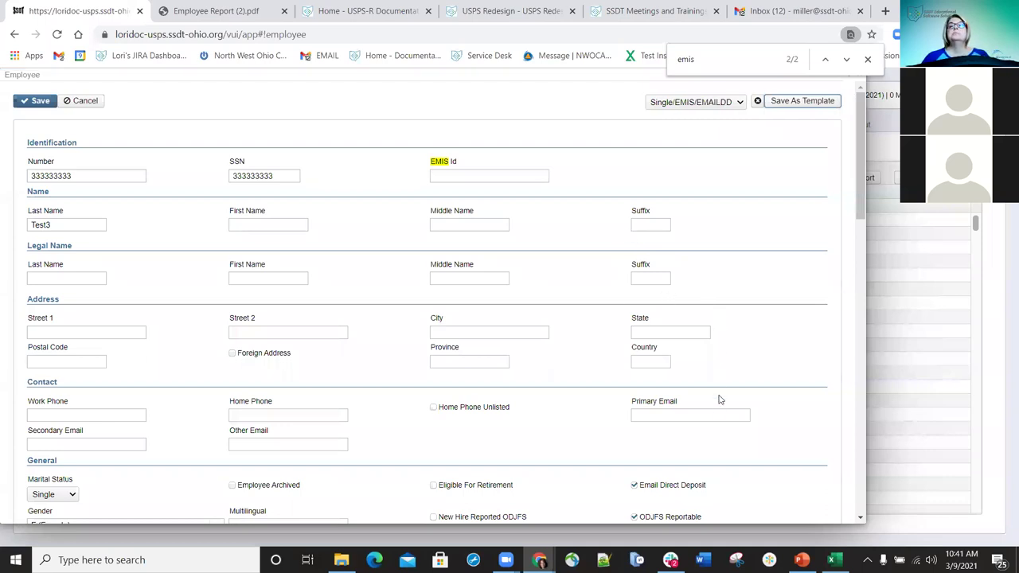
pyautogui.click(740, 106)
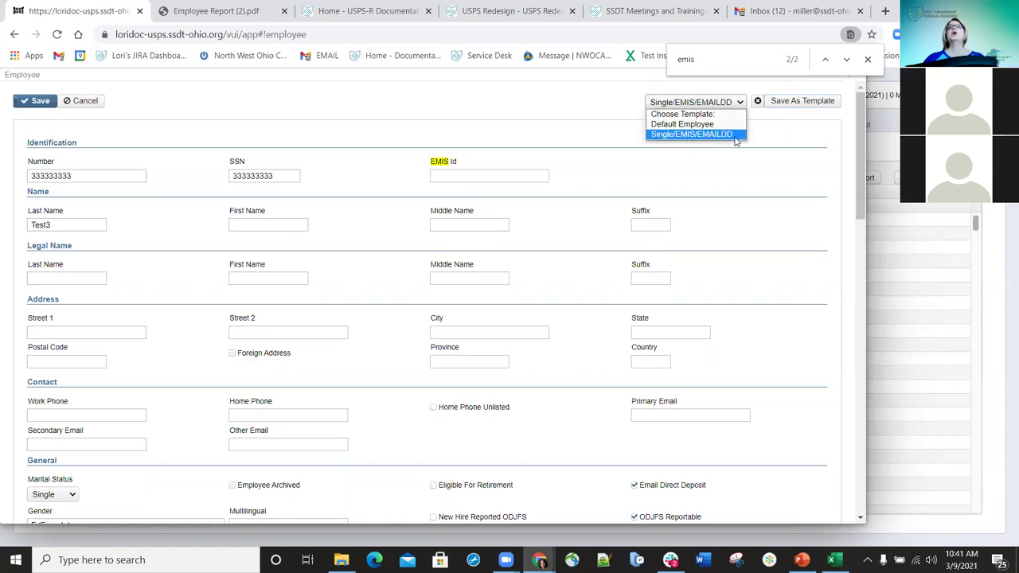
pyautogui.click(868, 59)
pyautogui.click(868, 60)
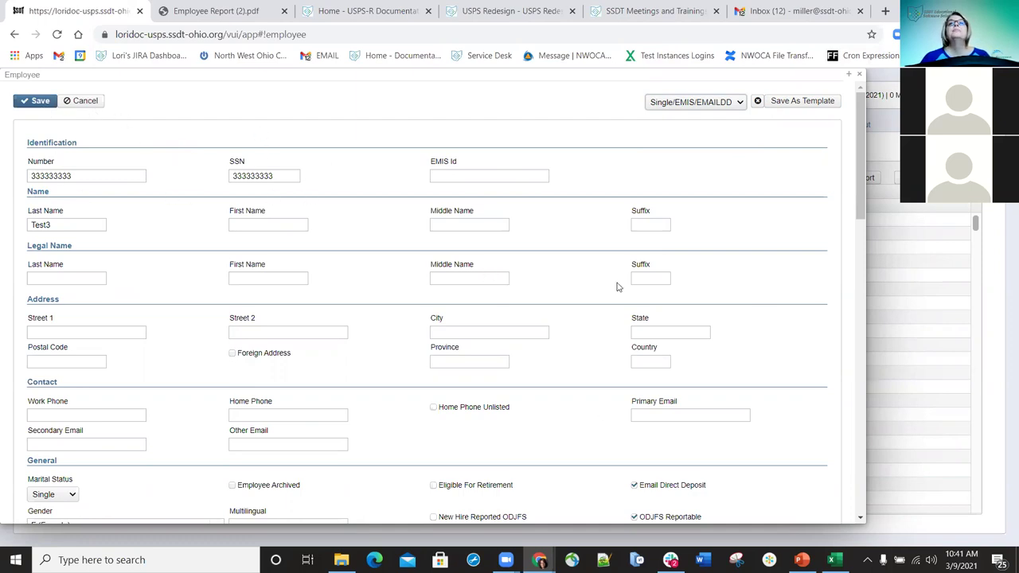
# - Give the new employee first name 'Test', replace the SSN with a new number, and save
pyautogui.click(40, 103)
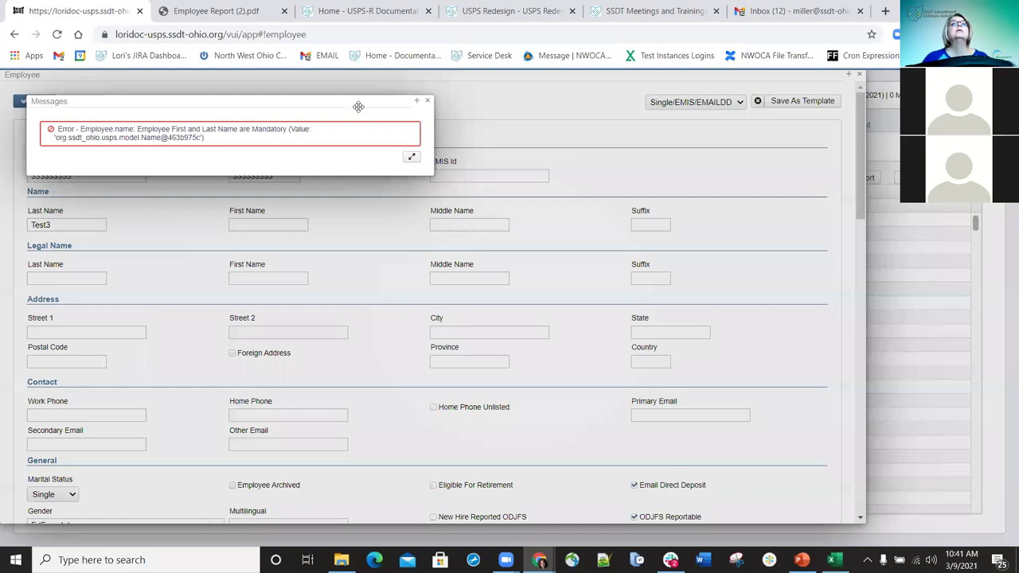
pyautogui.click(428, 101)
pyautogui.click(263, 224)
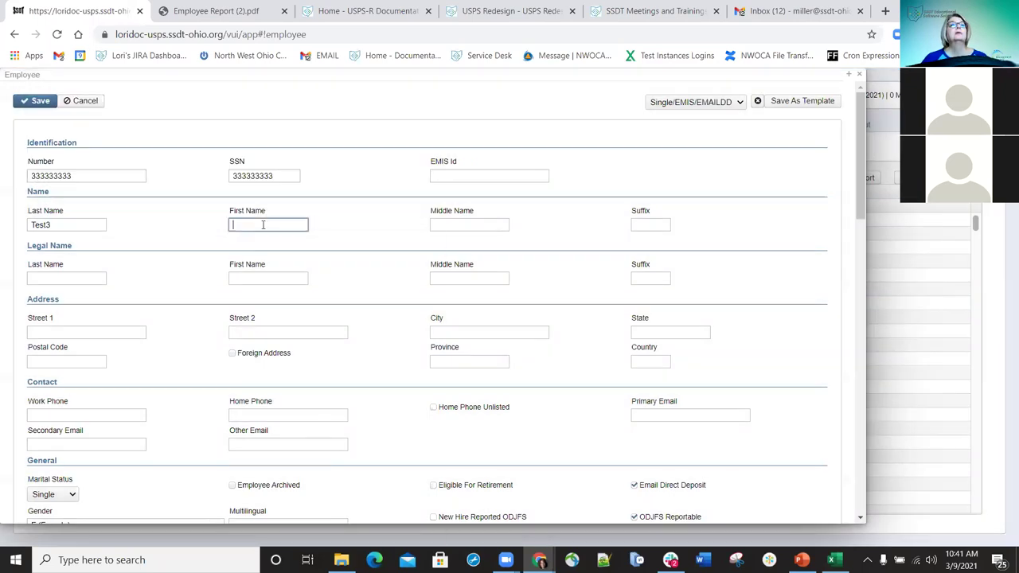
pyautogui.write('Test')
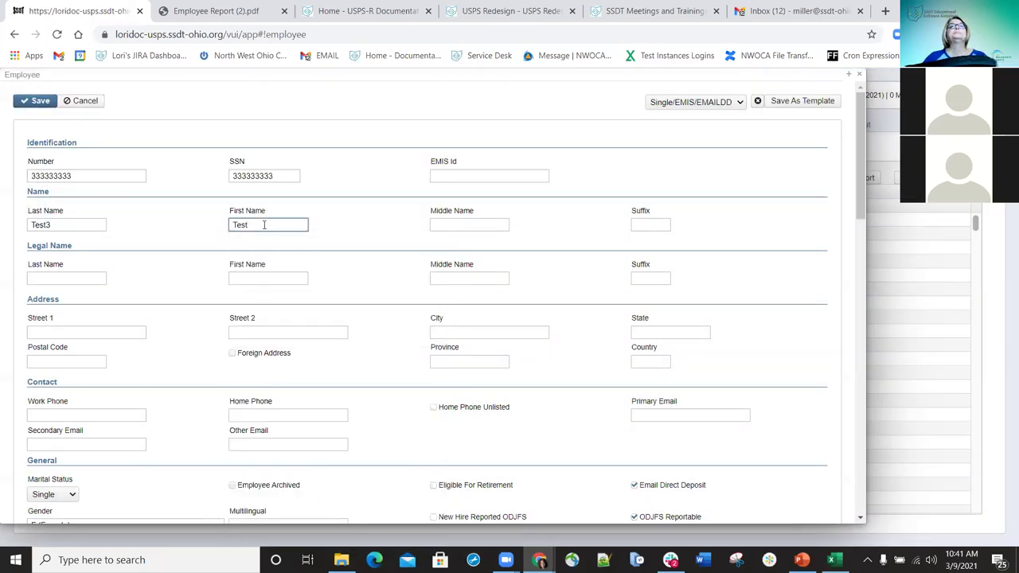
pyautogui.click(36, 101)
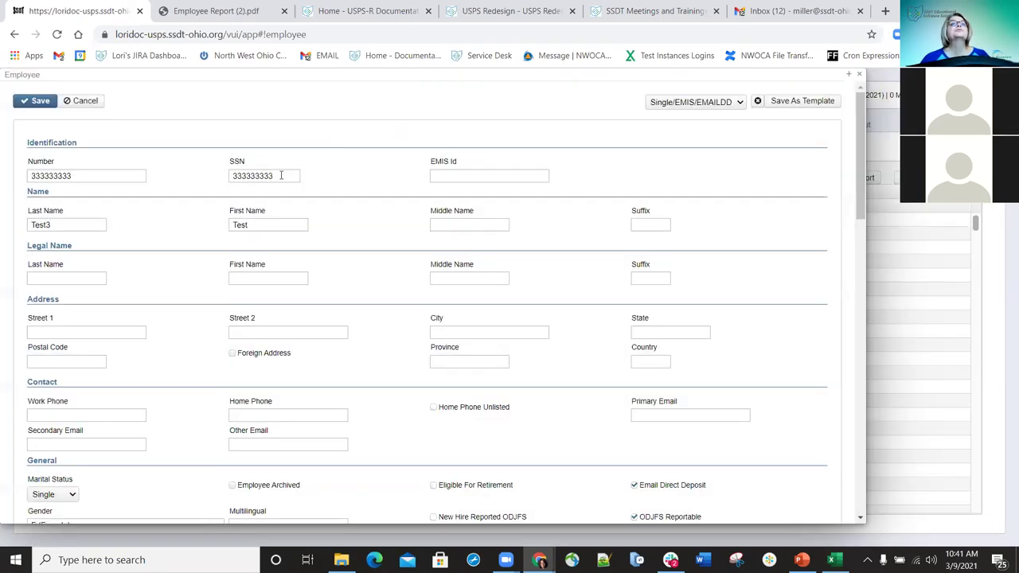
pyautogui.doubleClick(280, 174)
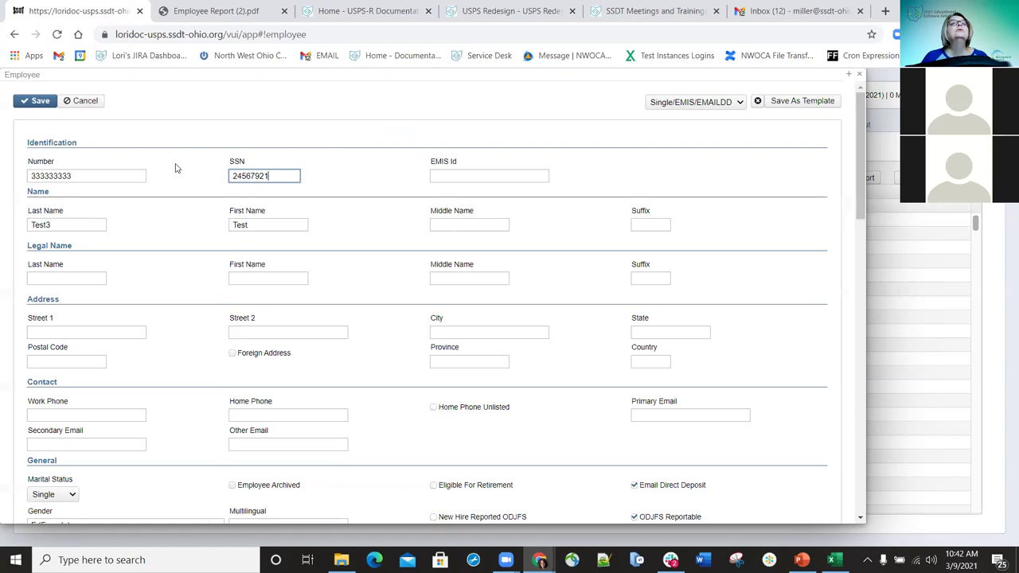
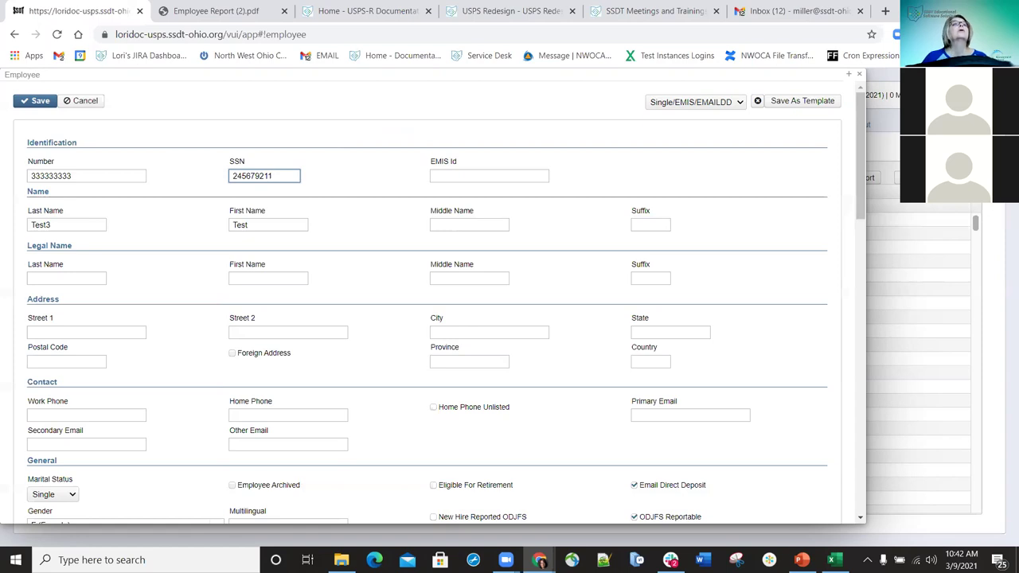
pyautogui.click(36, 102)
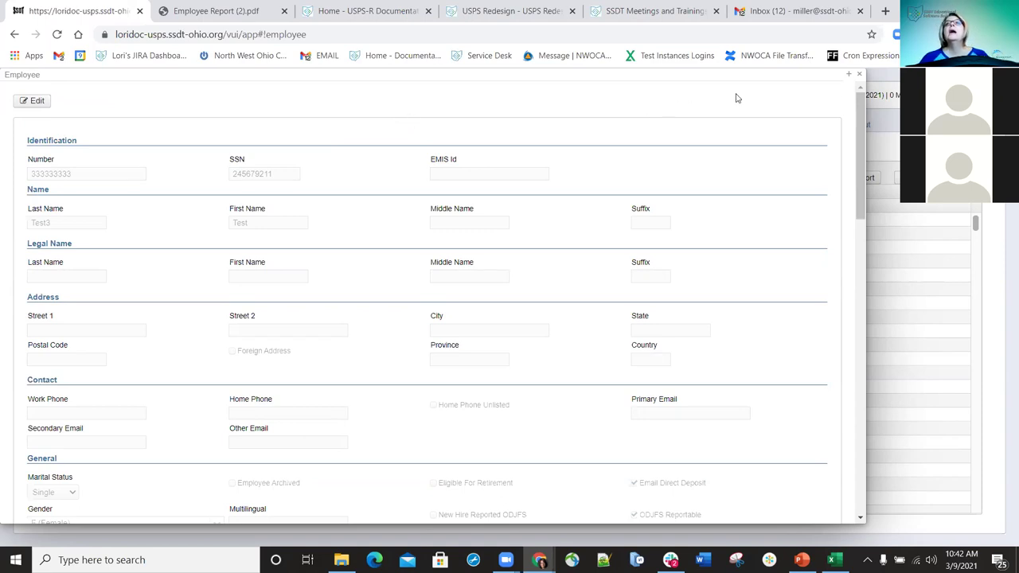
# - Clear the SSN on a fresh form and save it as template 'Single/EMIS/Email DD'
pyautogui.click(861, 76)
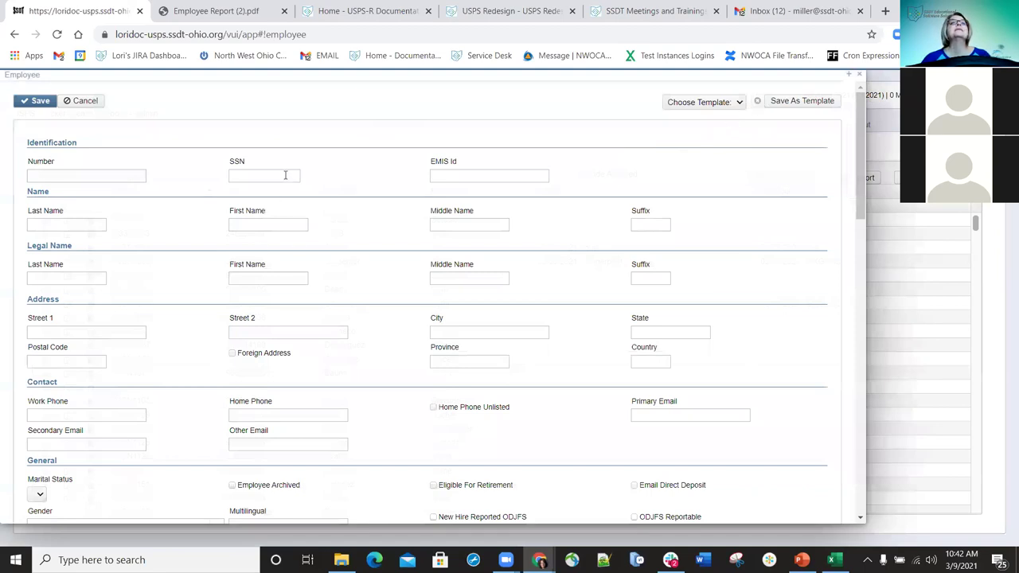
pyautogui.press('BackSpace')
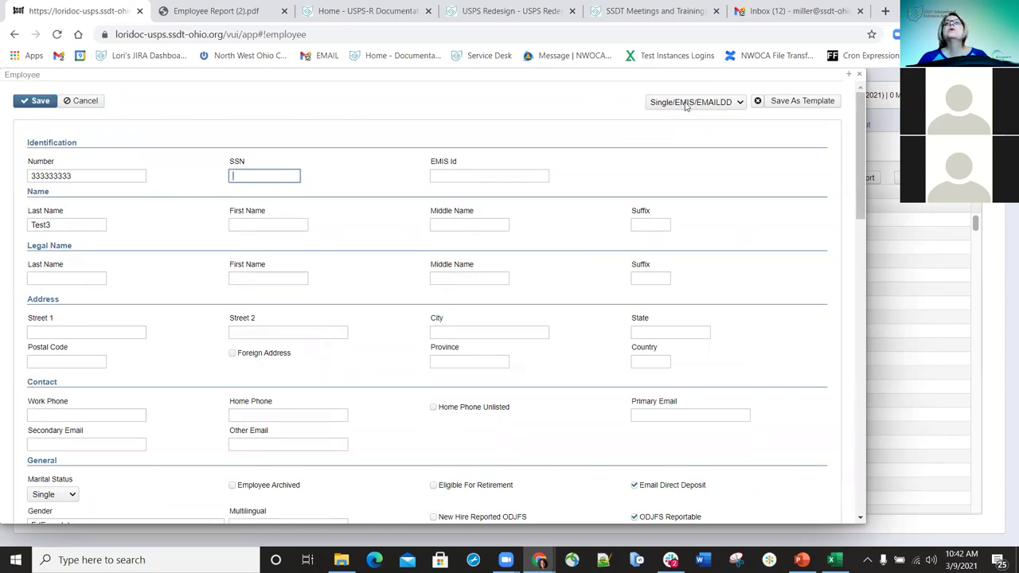
pyautogui.click(792, 104)
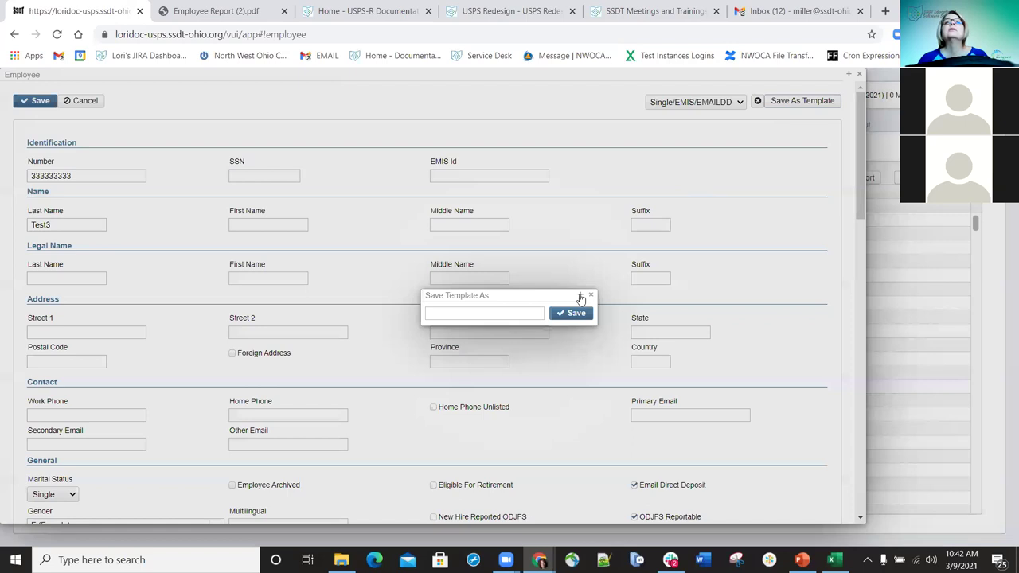
pyautogui.click(527, 312)
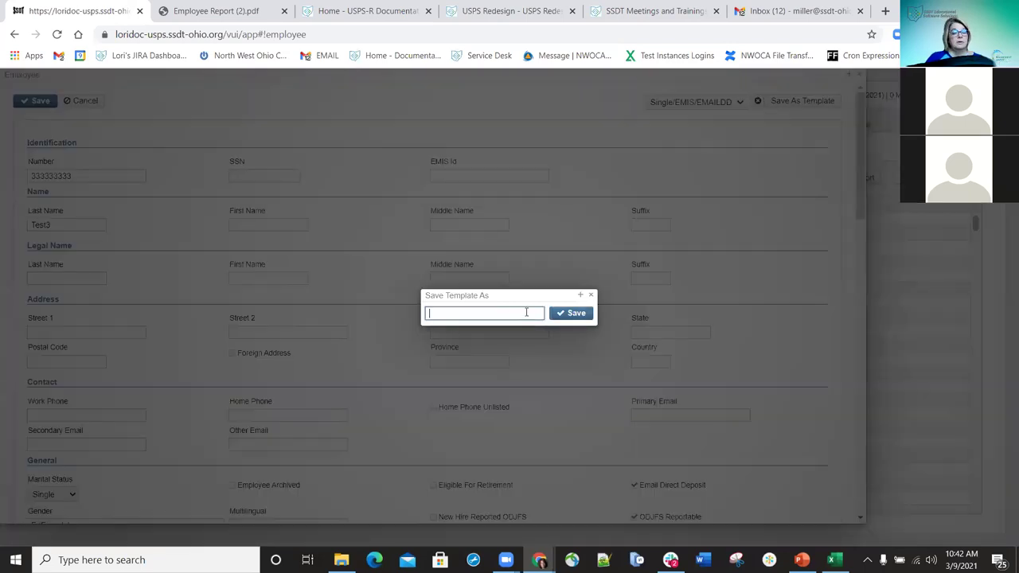
pyautogui.write('Slbng')
pyautogui.press('BackSpace')
pyautogui.press('BackSpace')
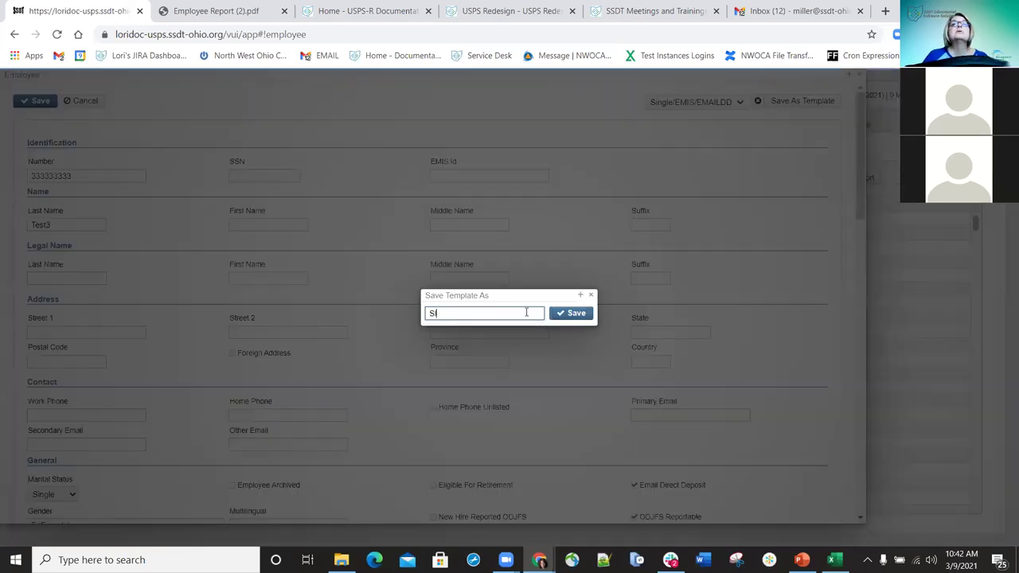
pyautogui.write('ngle')
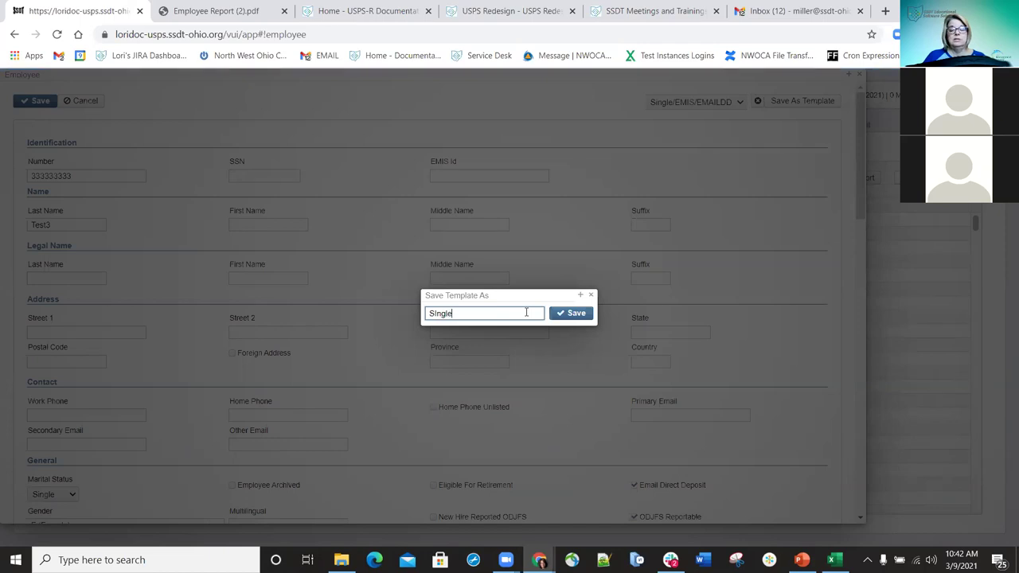
pyautogui.write('/EM')
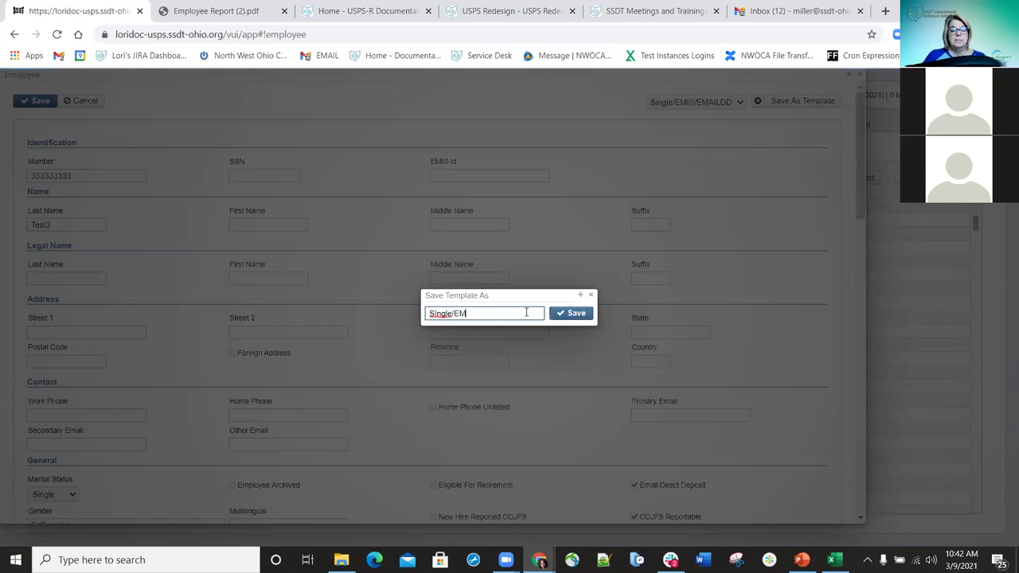
pyautogui.write('IS/Email DD')
pyautogui.click(563, 314)
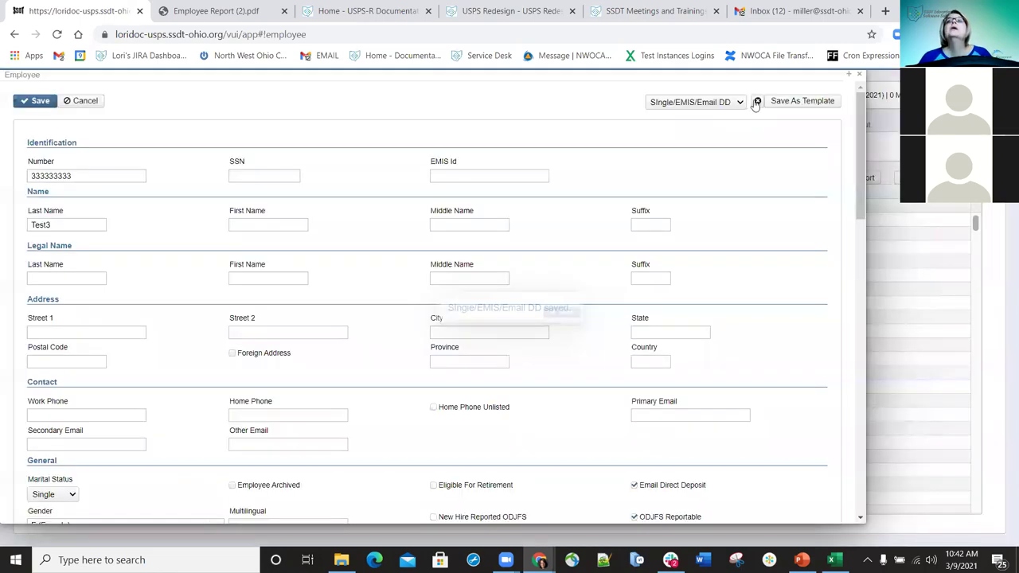
# - Apply the Single/EMIS/EMAILDD template to the employee form, filling in its SSN
pyautogui.click(742, 106)
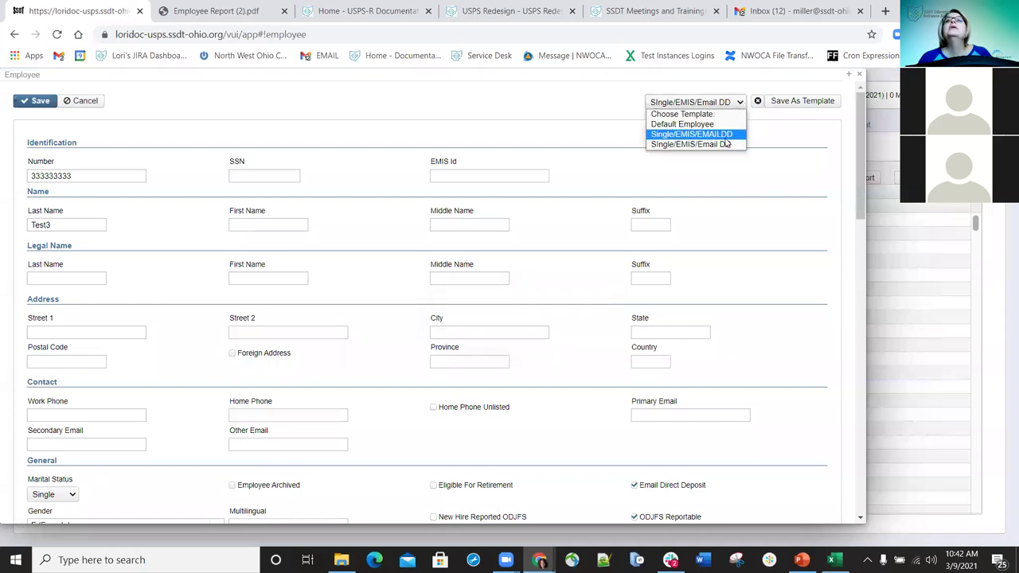
pyautogui.click(726, 134)
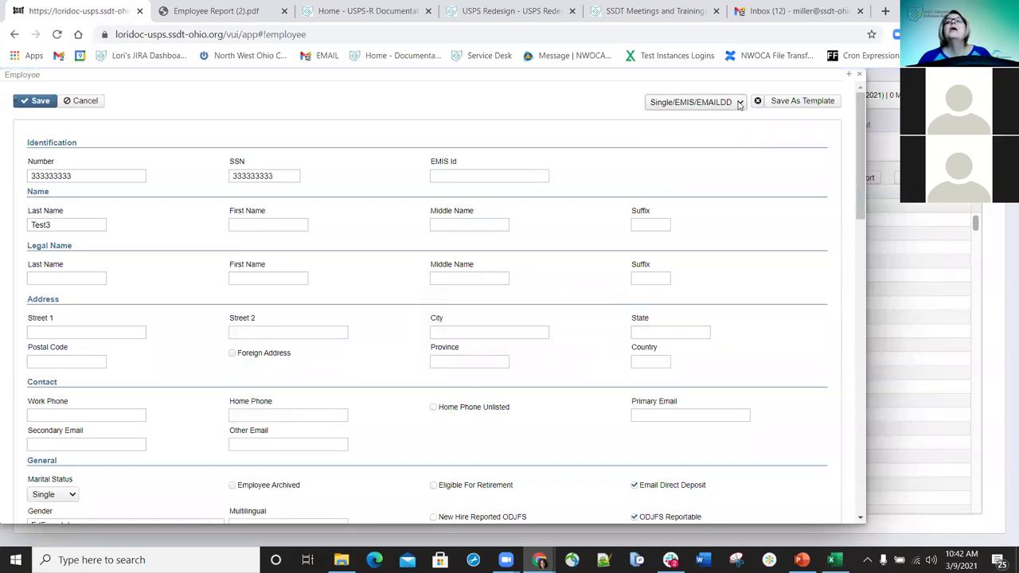
pyautogui.click(742, 104)
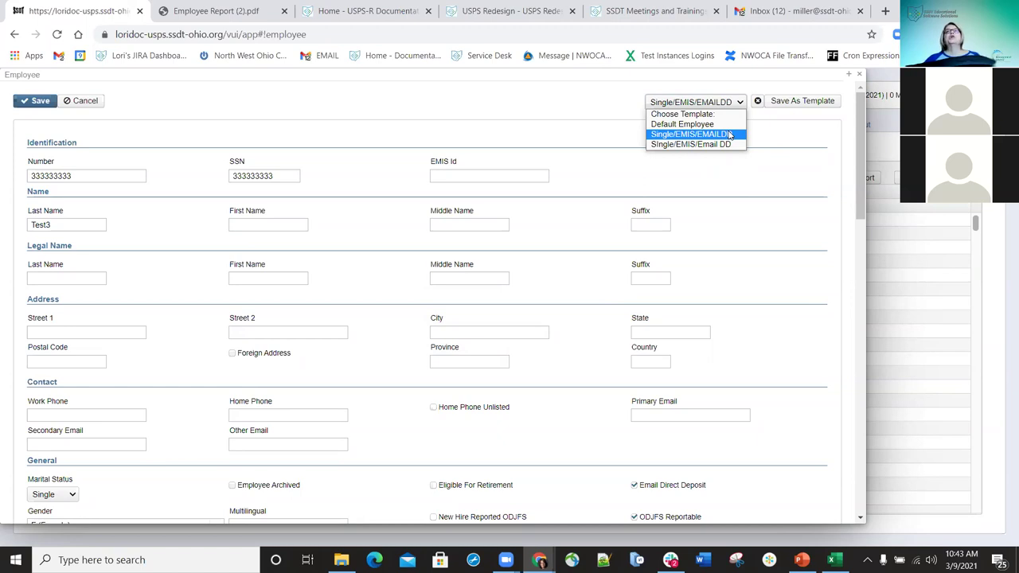
pyautogui.click(816, 141)
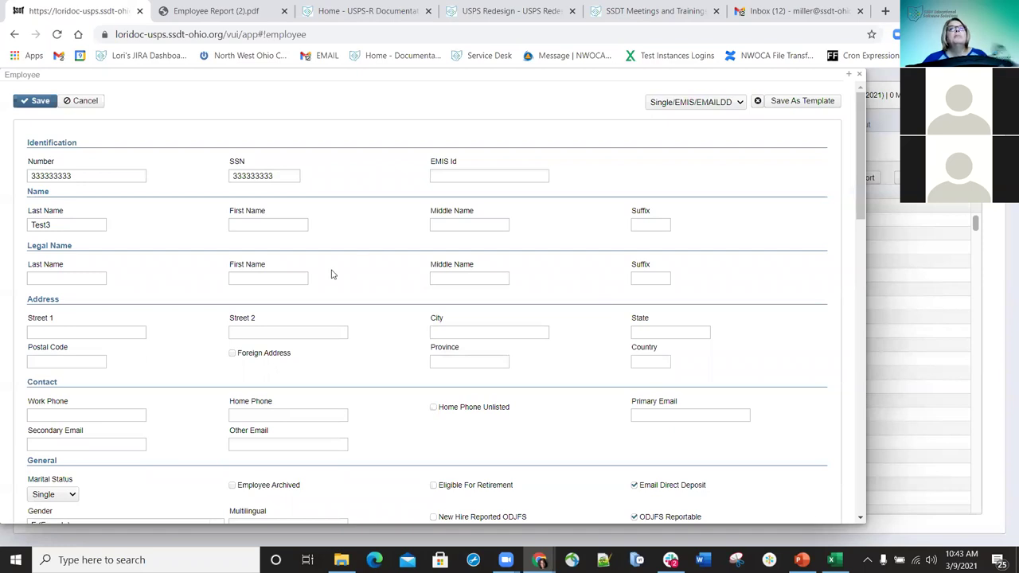
pyautogui.scroll(-3, 469, 245)
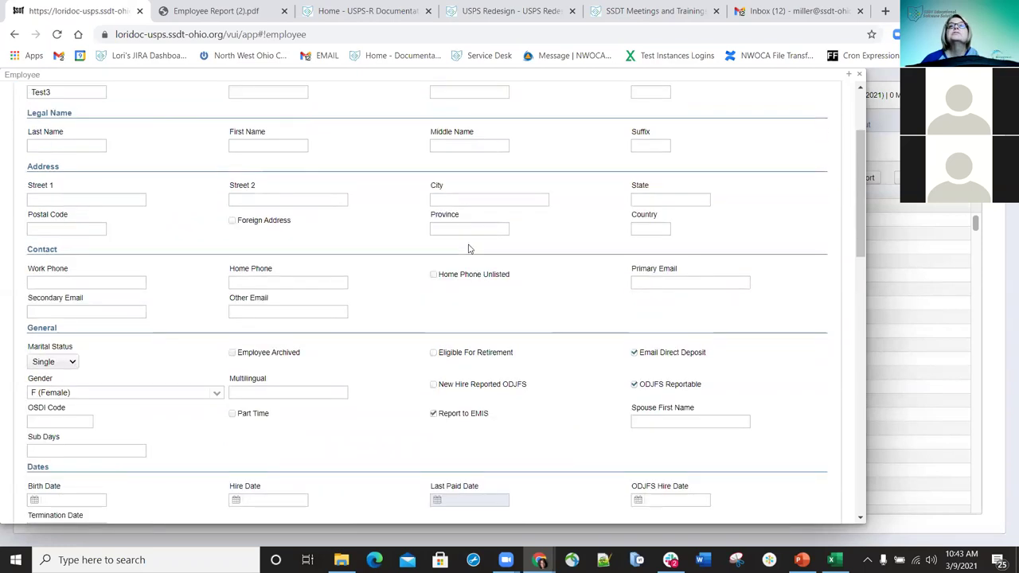
pyautogui.scroll(-1, 413, 259)
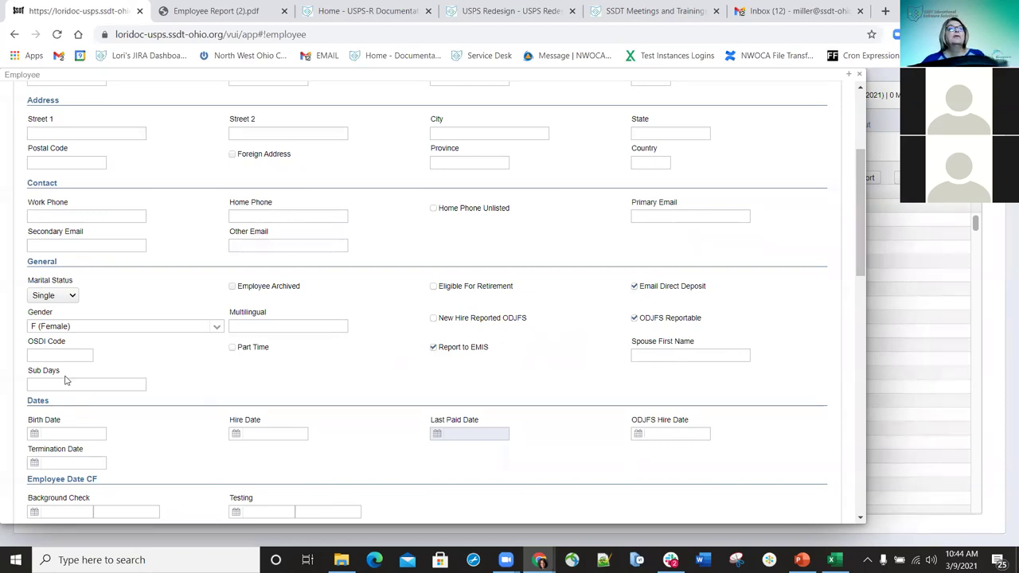
pyautogui.scroll(-1, 280, 380)
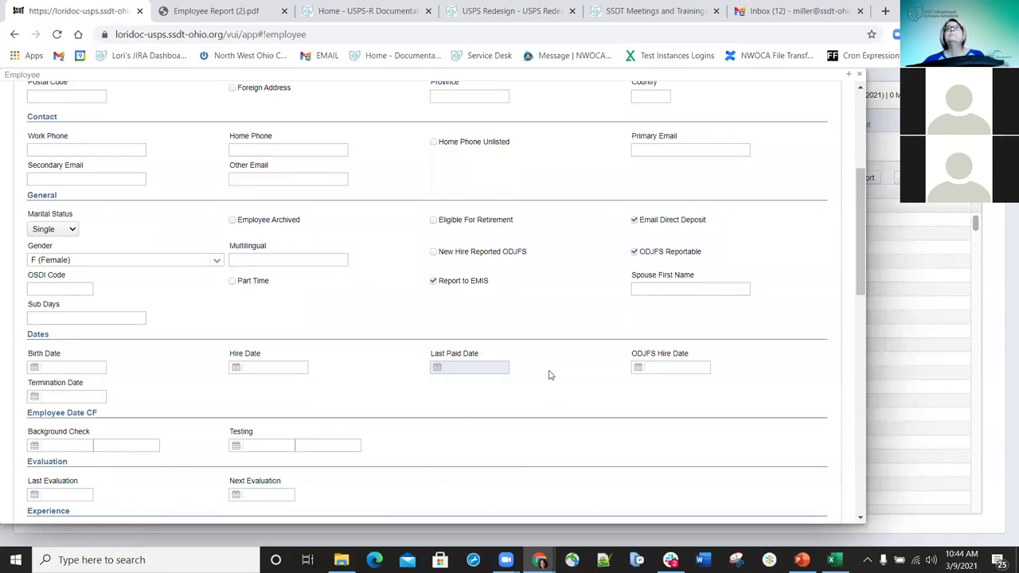
# - Set the ODJFS Hire Date to March 9, 2021 (3/9/21) with the date picker
pyautogui.click(664, 370)
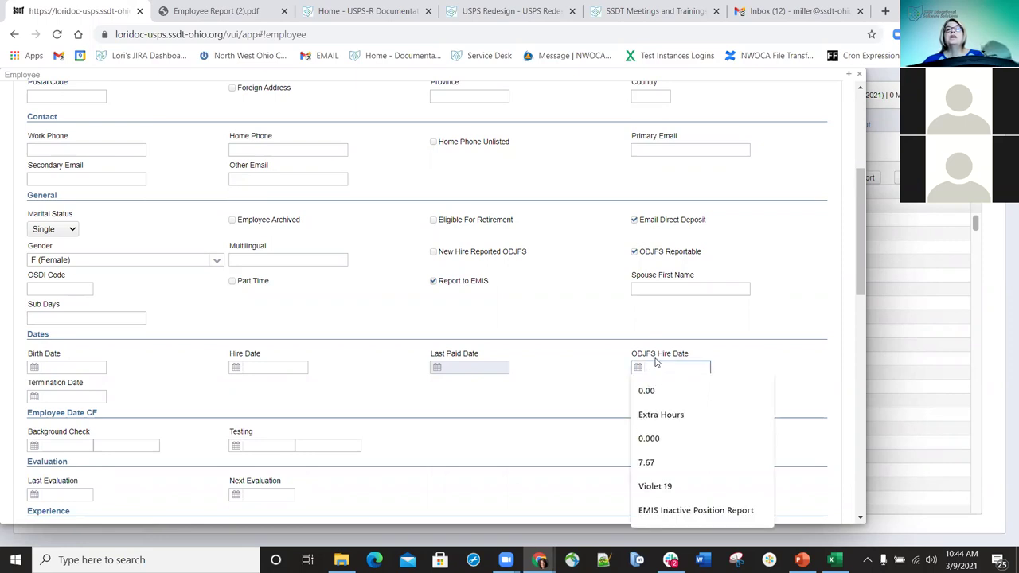
pyautogui.click(637, 367)
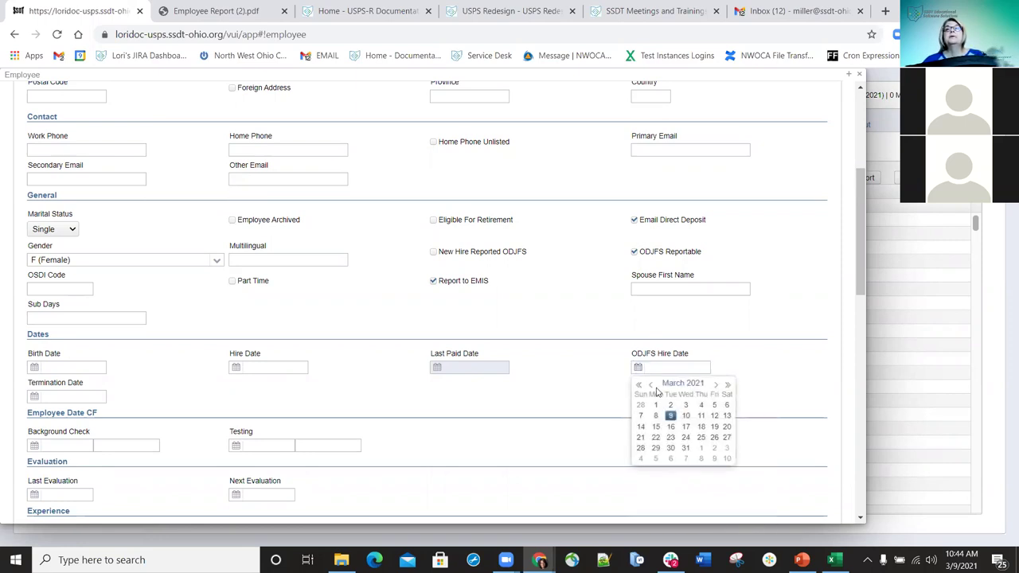
pyautogui.click(673, 417)
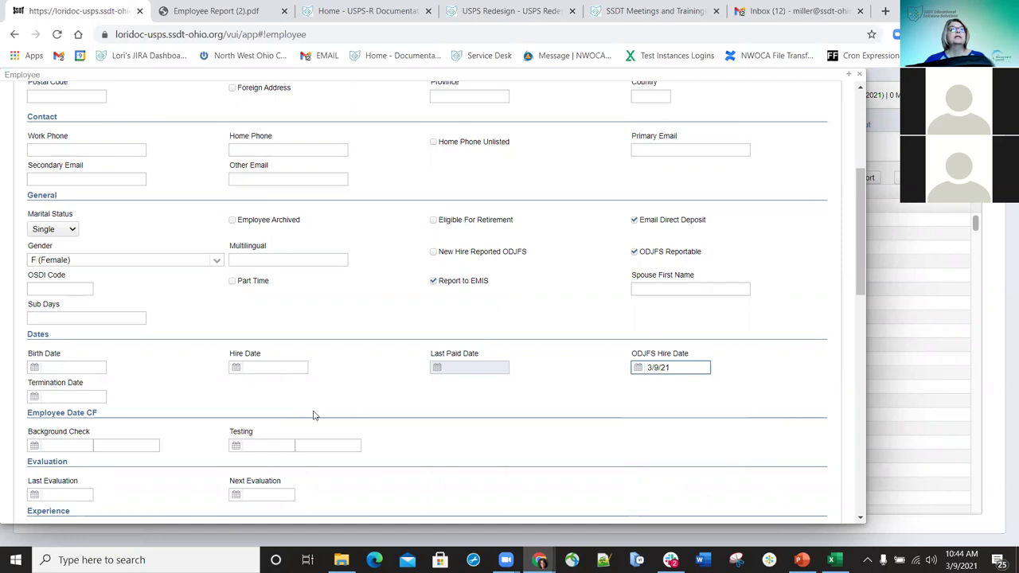
pyautogui.scroll(-1, 311, 412)
pyautogui.scroll(-3, 311, 412)
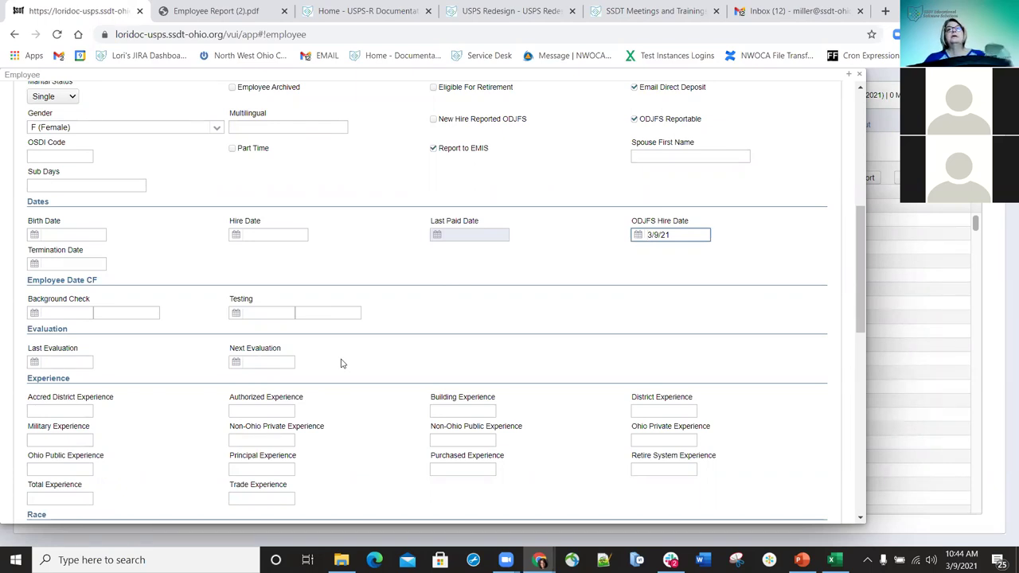
pyautogui.scroll(-2, 299, 398)
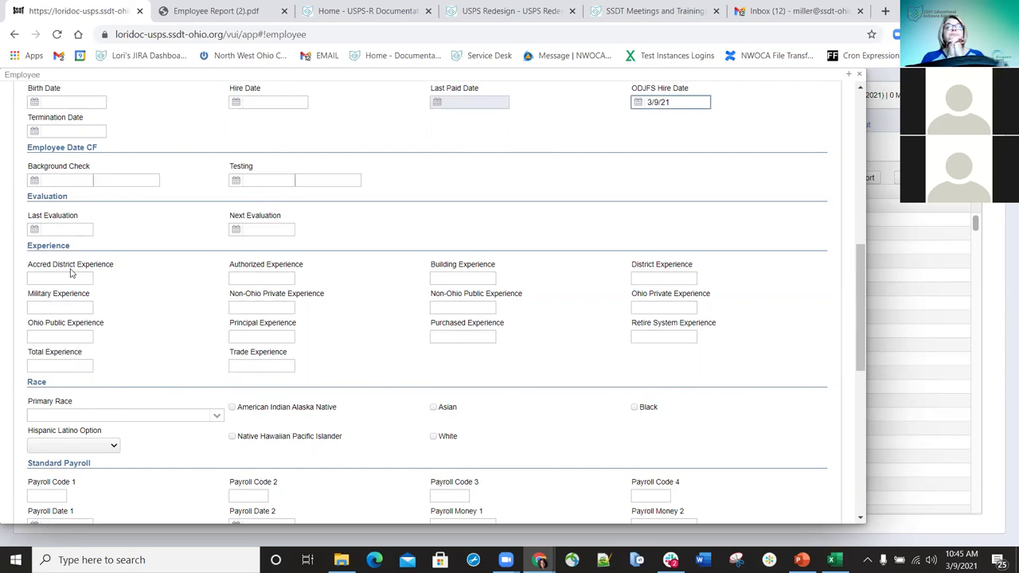
# - Enter Authorized Experience 5 and Total Experience 6, set Primary Race W, and tick White
pyautogui.click(272, 279)
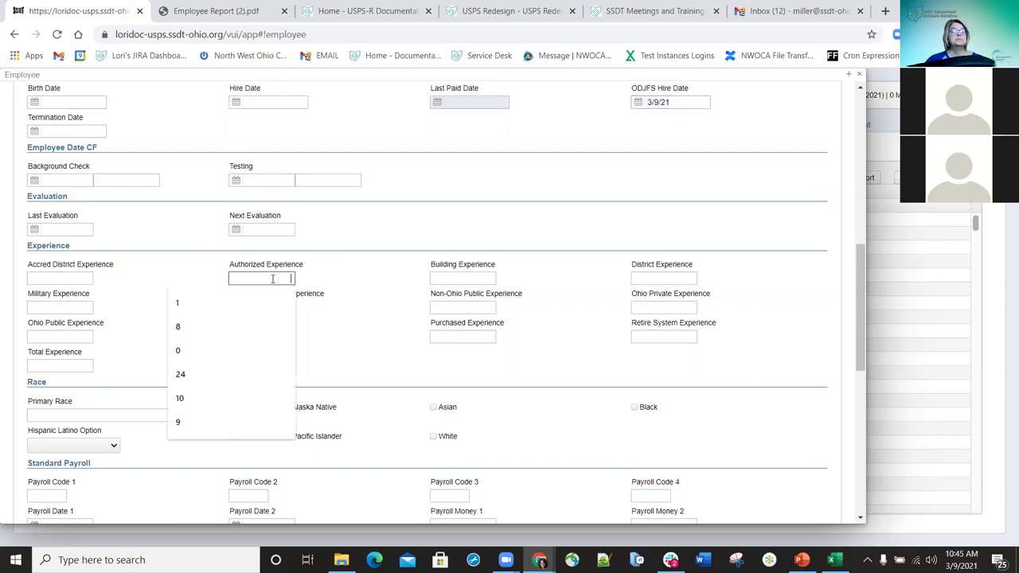
pyautogui.write('5')
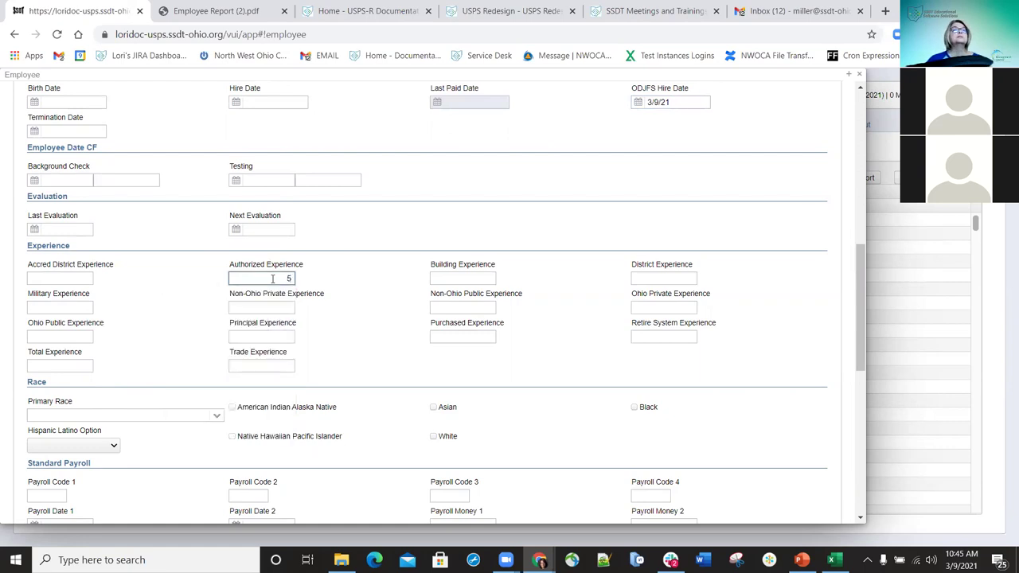
pyautogui.click(61, 367)
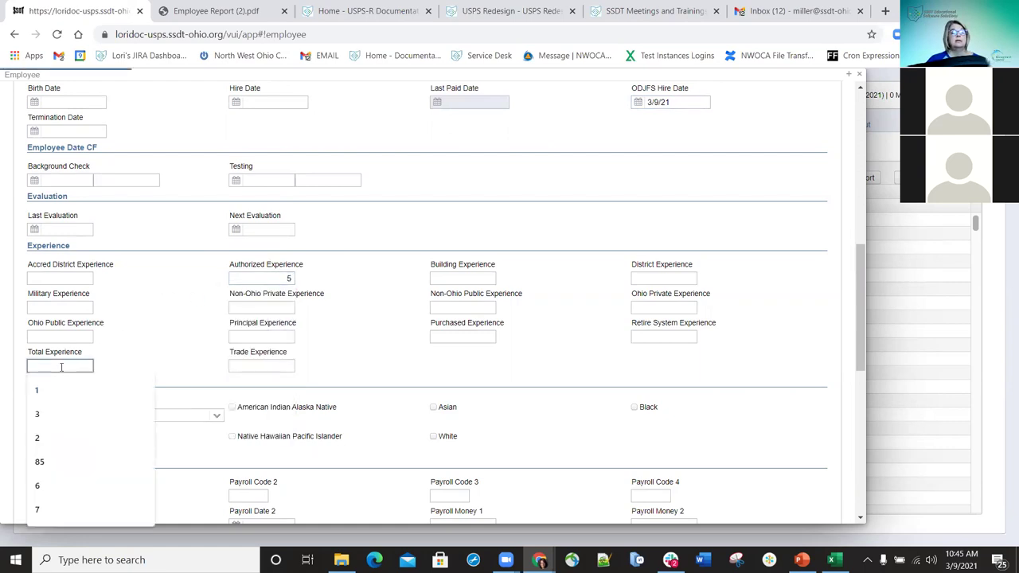
pyautogui.write('6')
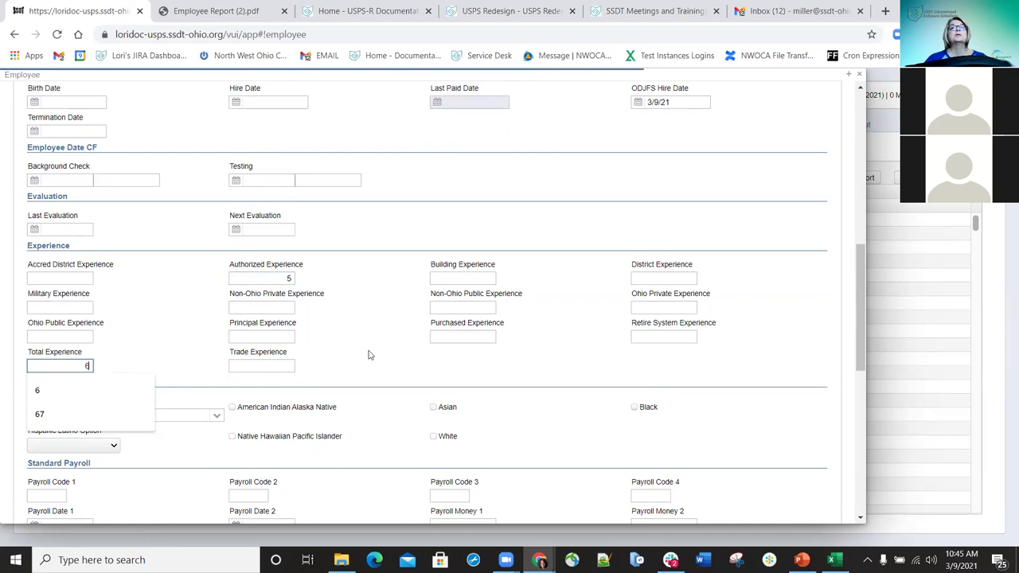
pyautogui.click(215, 418)
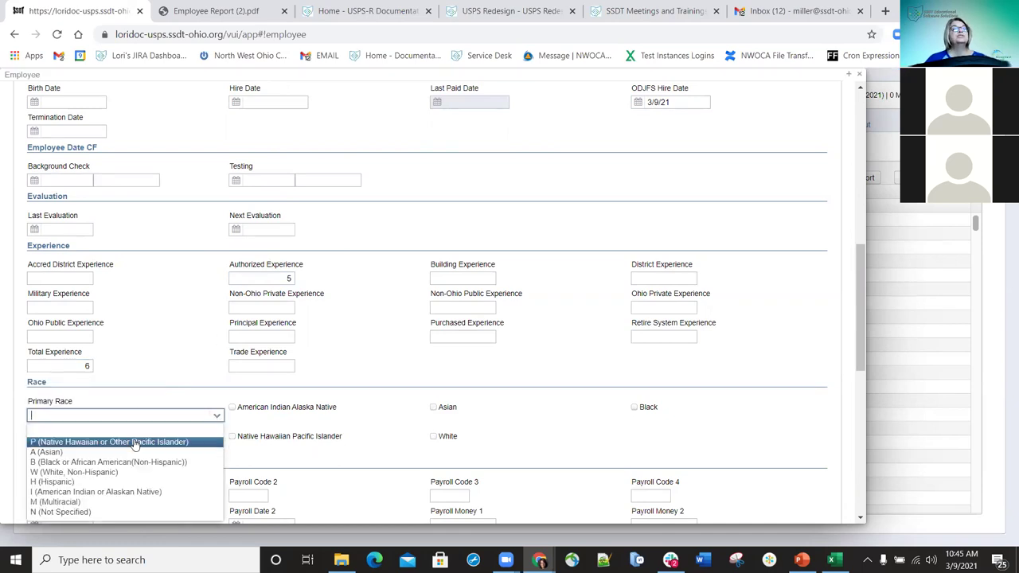
pyautogui.click(71, 472)
pyautogui.click(433, 438)
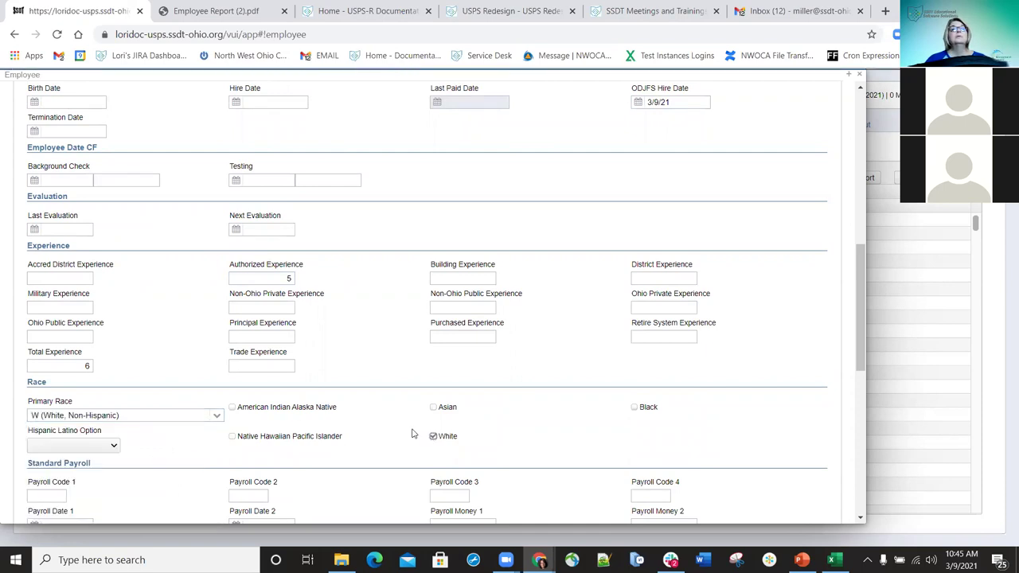
# - Leave ECE Qualification and Handicap Status blank and set Degree Type to 2 (Bachelors)
pyautogui.scroll(-2, 283, 421)
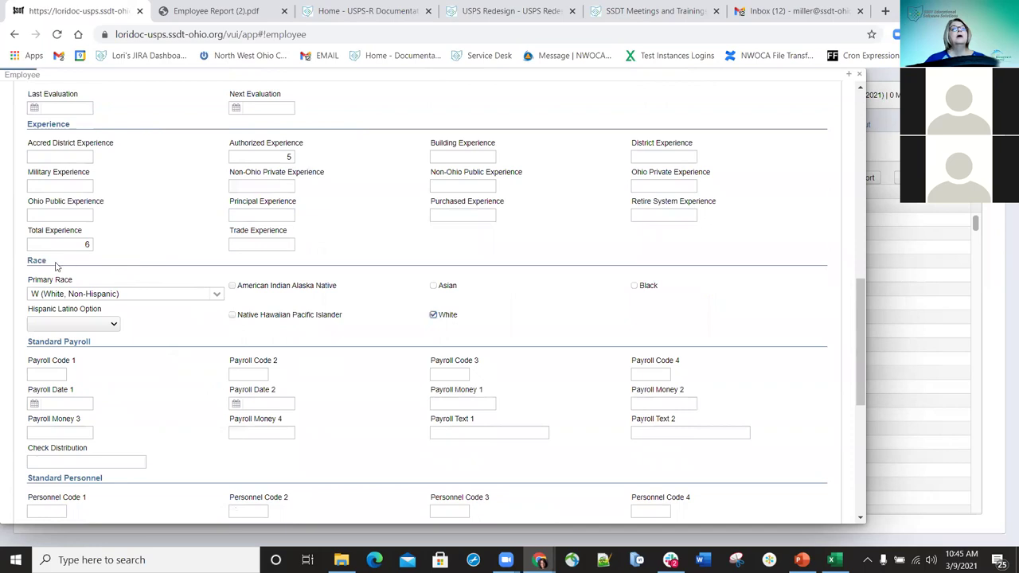
pyautogui.scroll(-1, 58, 267)
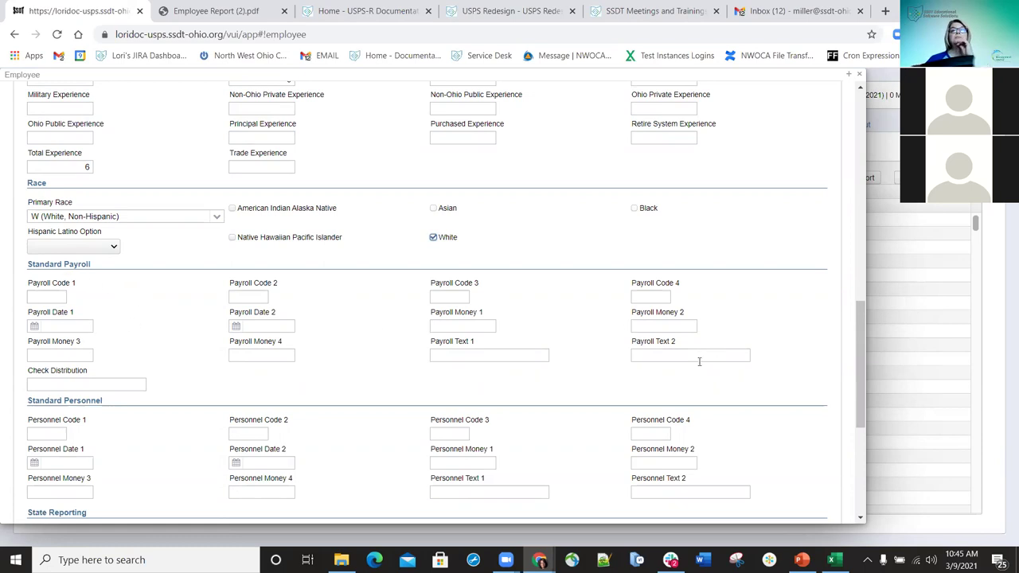
pyautogui.scroll(-2, 363, 372)
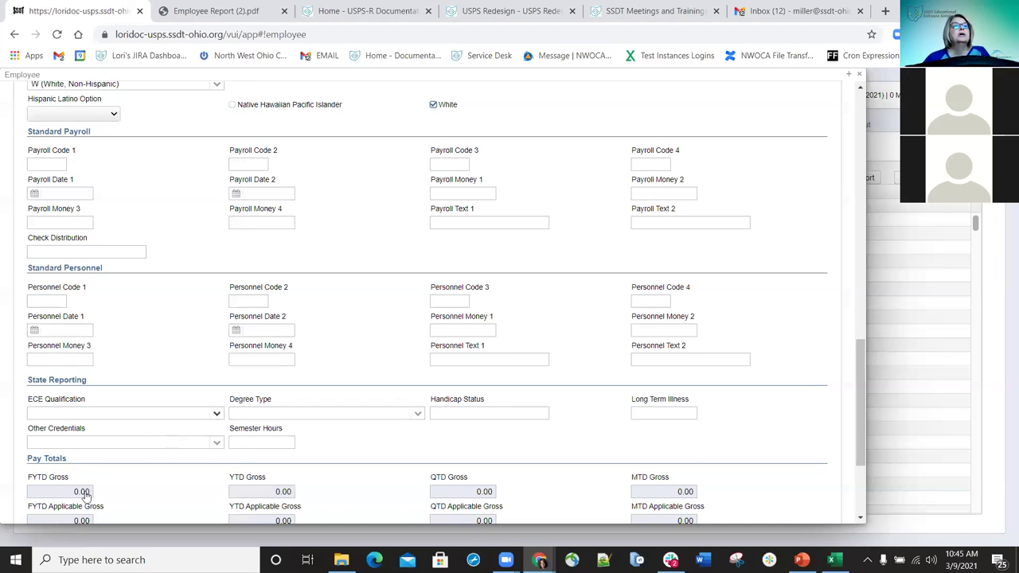
pyautogui.click(109, 414)
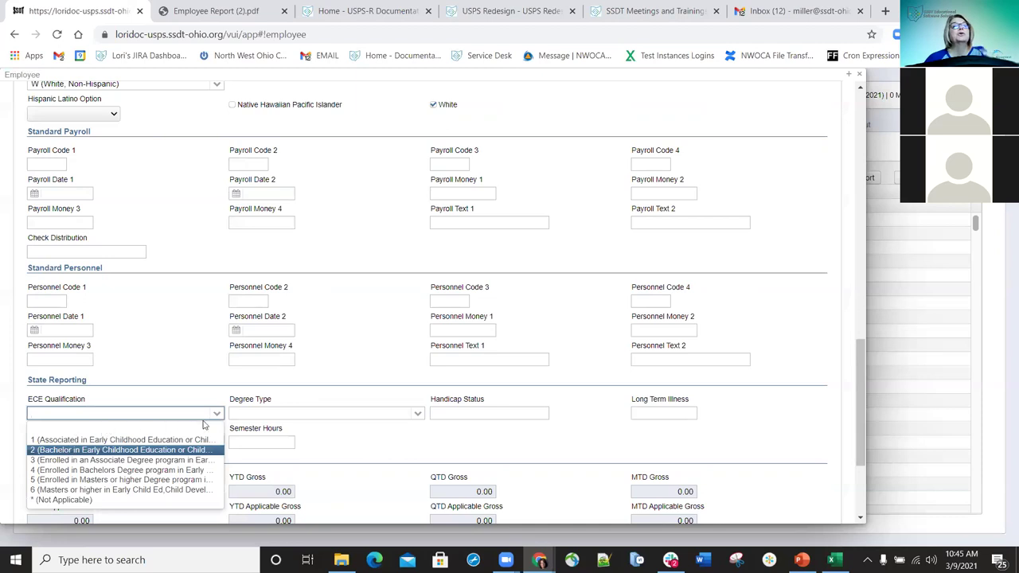
pyautogui.click(119, 449)
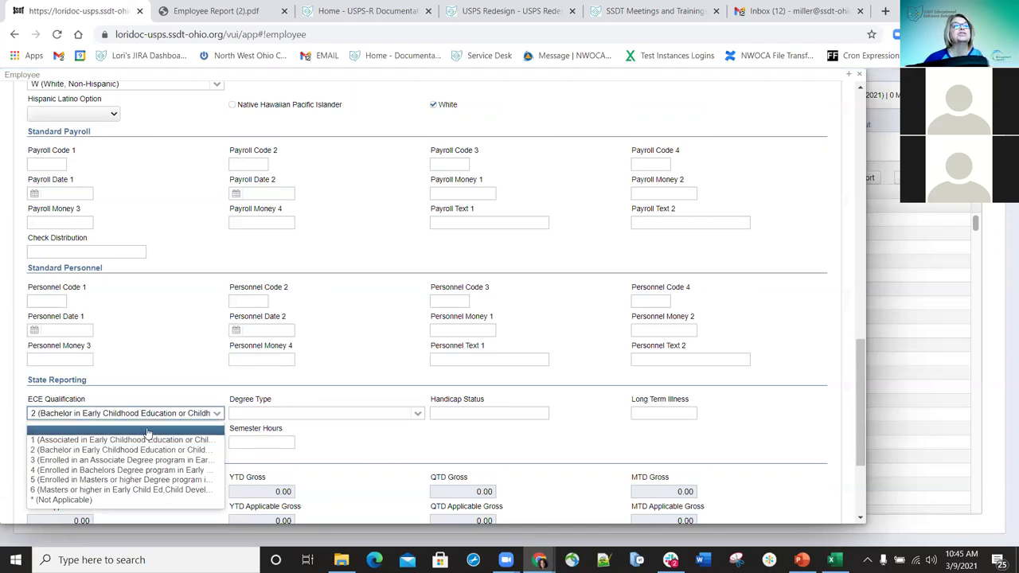
pyautogui.click(147, 432)
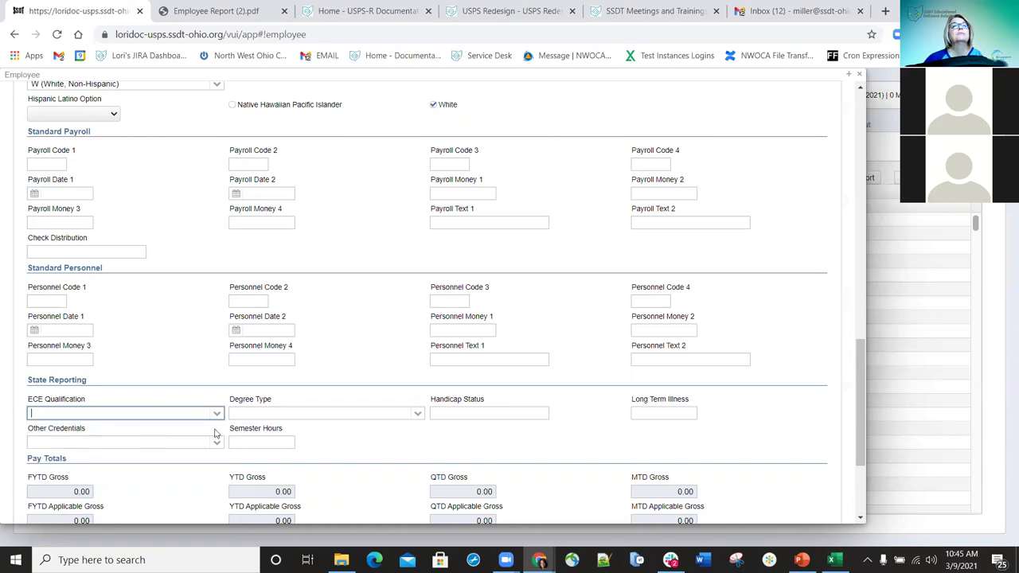
pyautogui.click(415, 418)
pyautogui.click(268, 462)
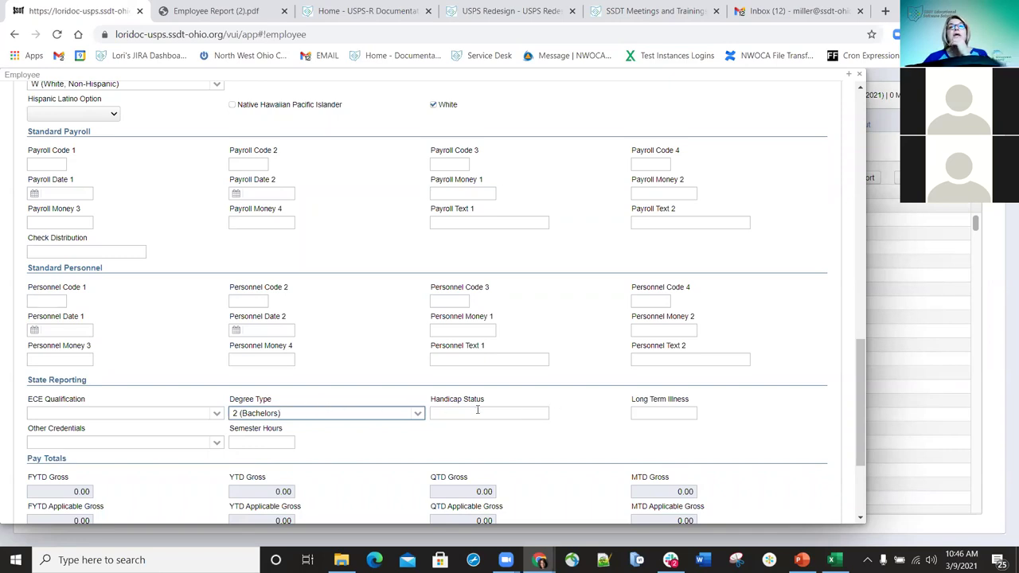
pyautogui.click(514, 412)
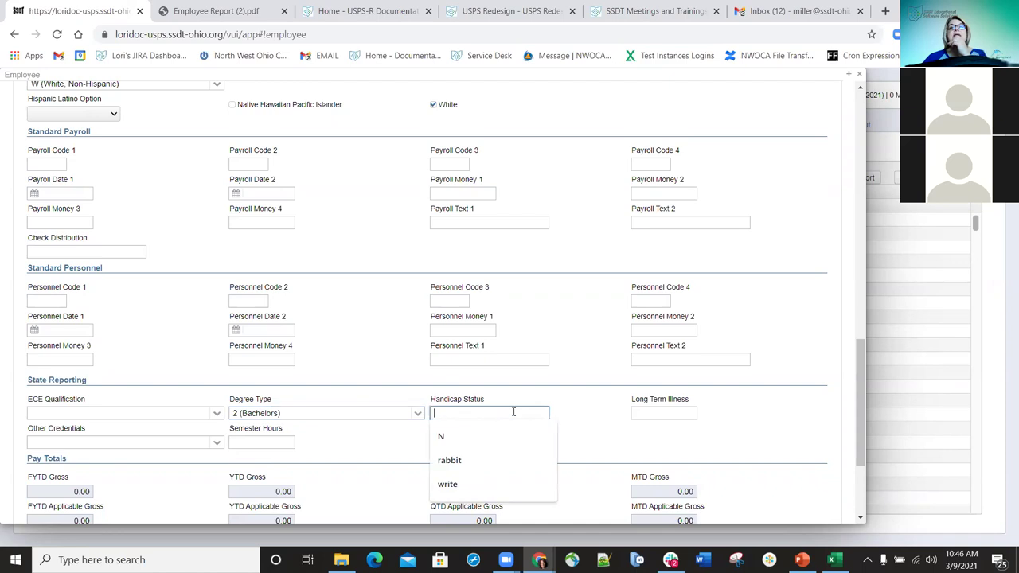
pyautogui.click(578, 398)
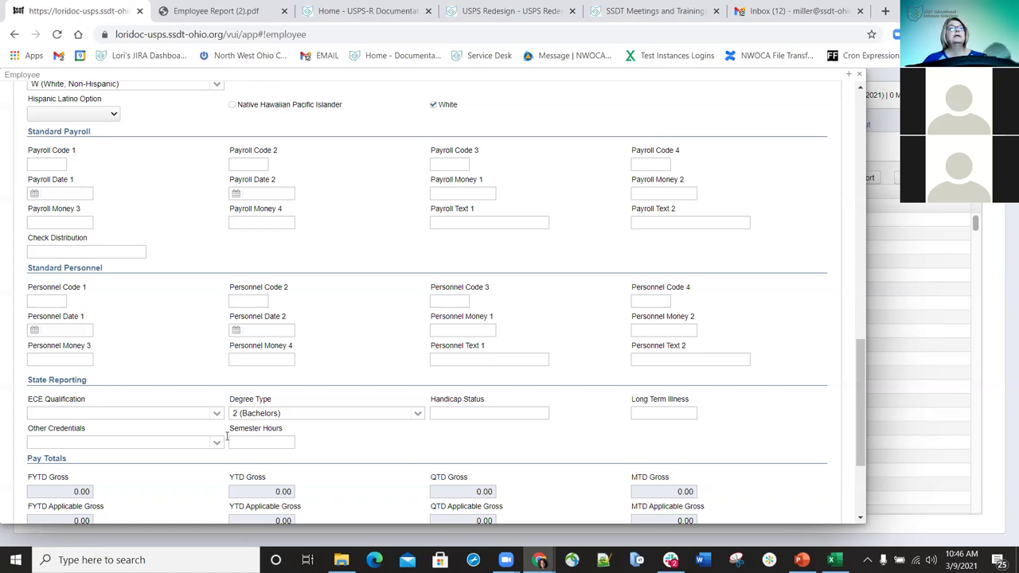
pyautogui.scroll(-1, 203, 433)
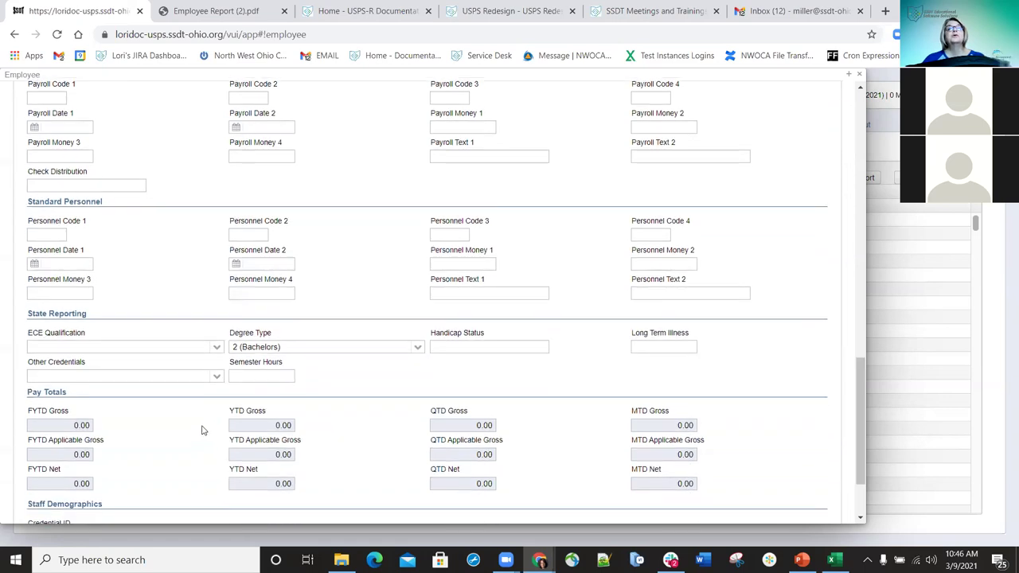
pyautogui.click(261, 377)
pyautogui.scroll(-2, 421, 409)
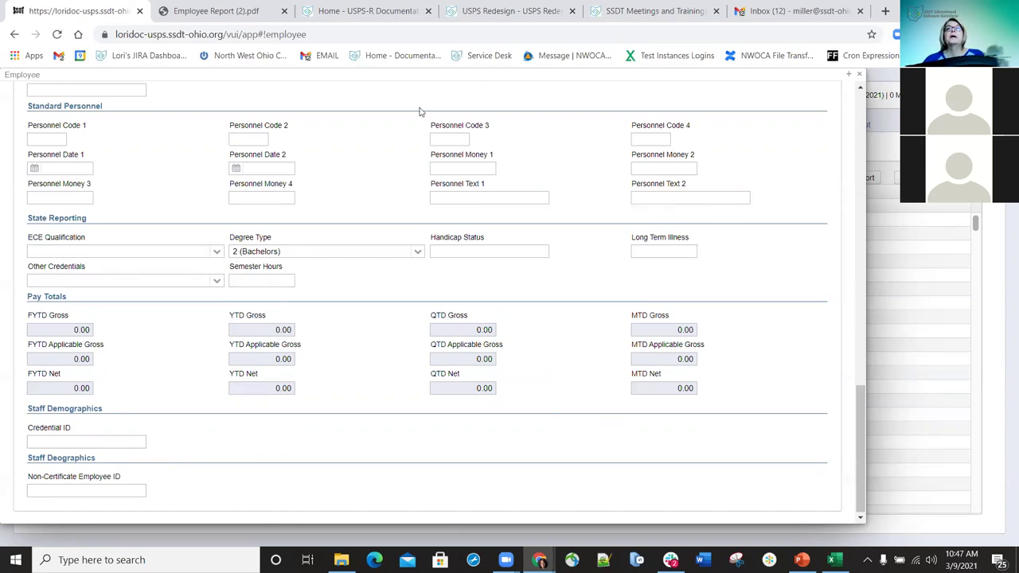
pyautogui.scroll(1, 400, 222)
pyautogui.scroll(3, 400, 222)
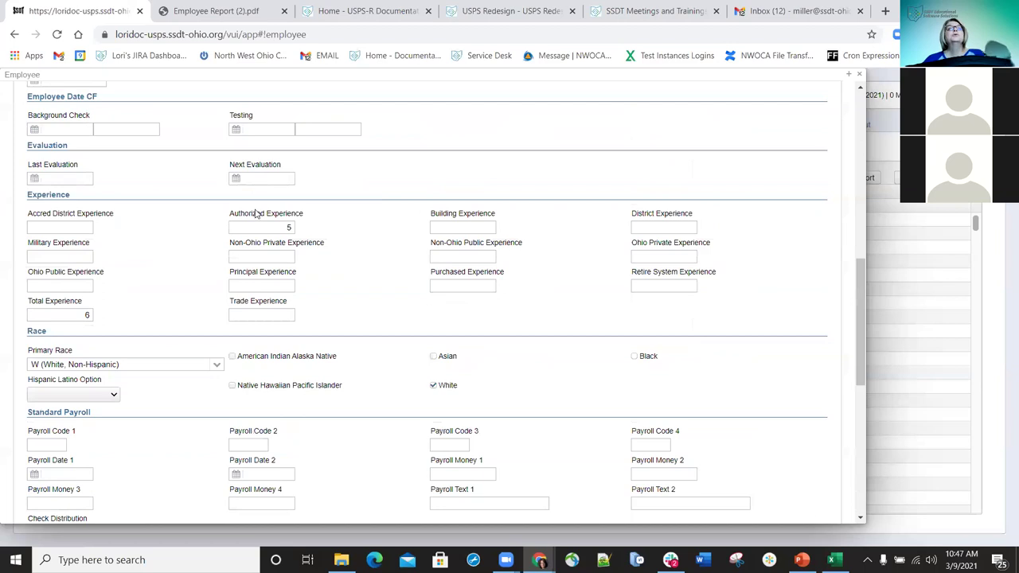
pyautogui.scroll(10, 48, 80)
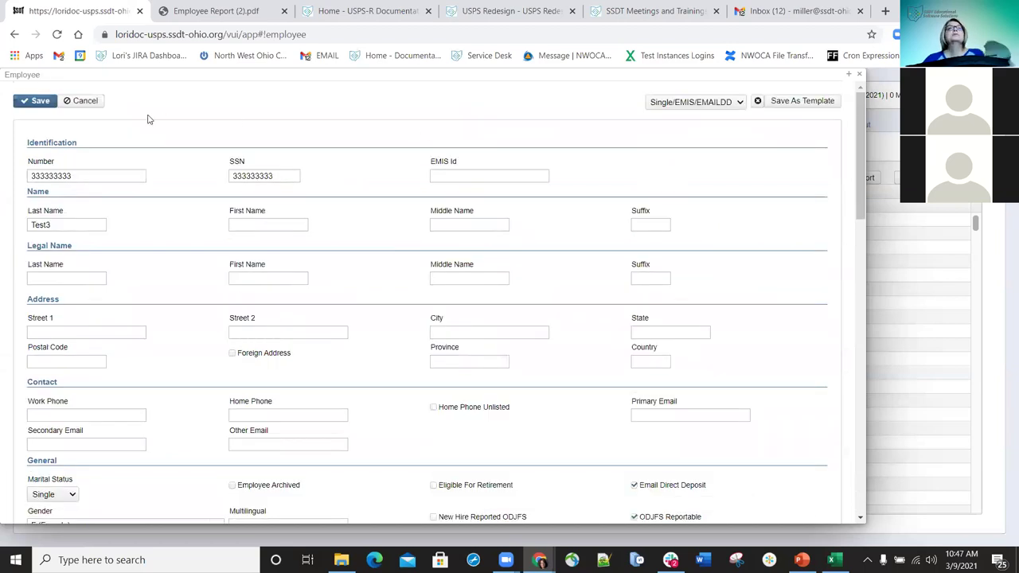
# - Close the Employee dialog and go to the Core > Employee (Personnel) list
pyautogui.click(860, 74)
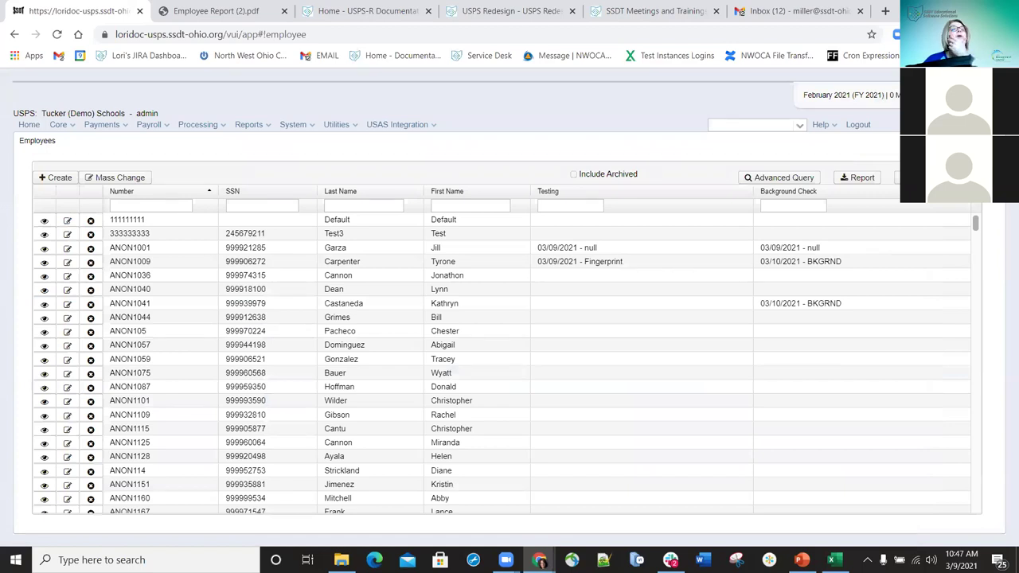
pyautogui.click(71, 126)
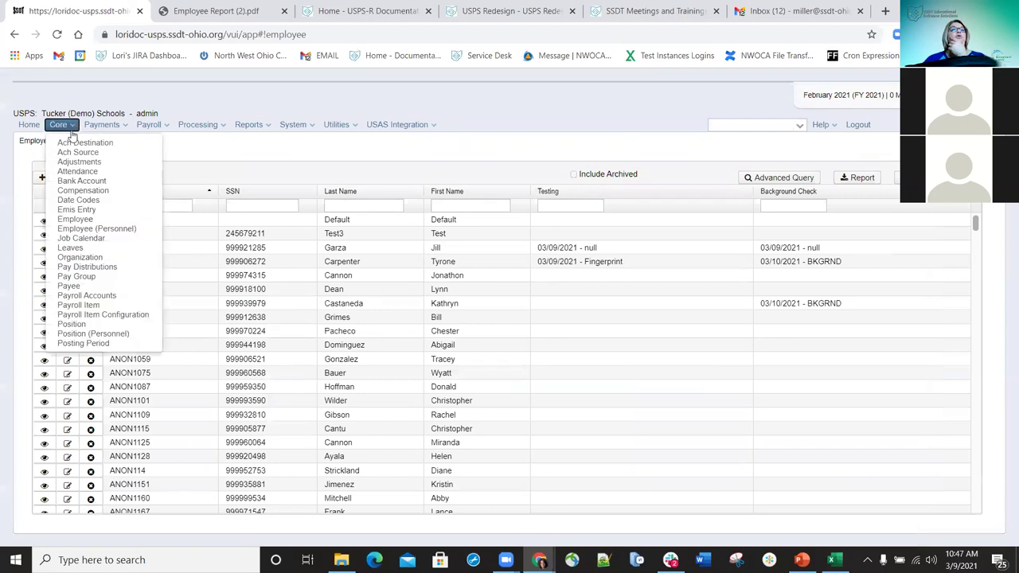
pyautogui.click(88, 228)
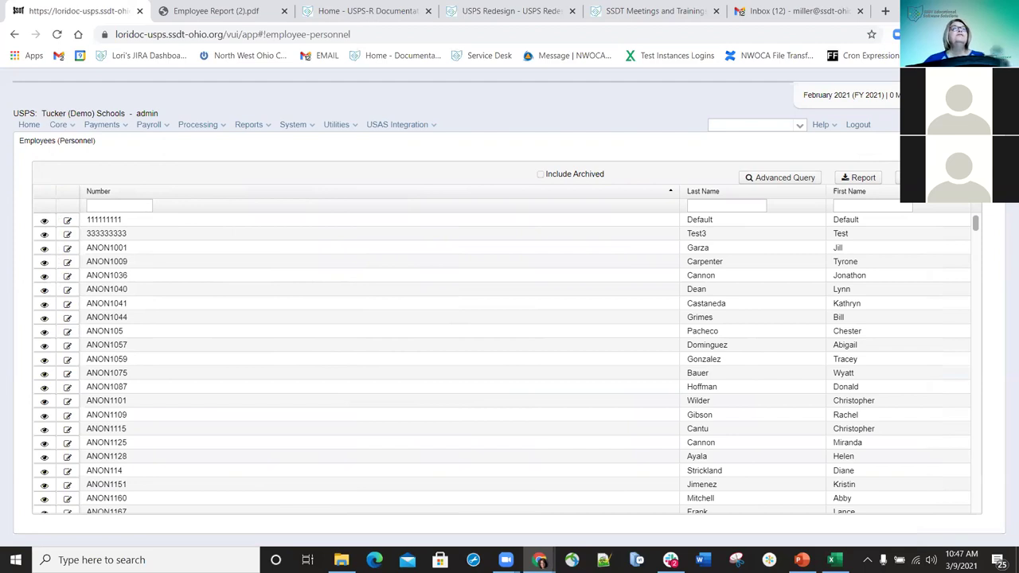
# - Open an existing employee's personnel record and scroll through its fields
pyautogui.click(68, 276)
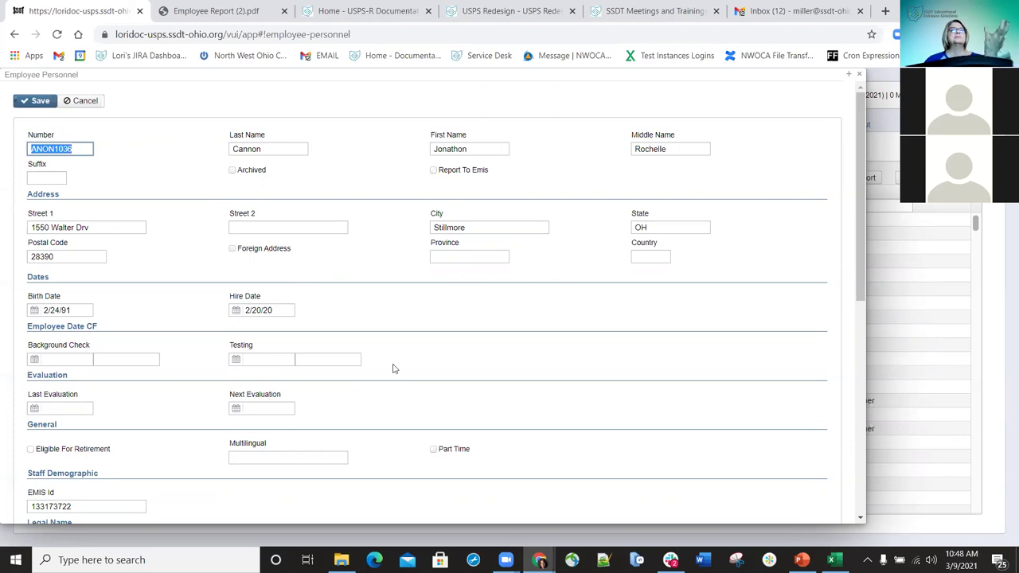
pyautogui.scroll(-4, 365, 382)
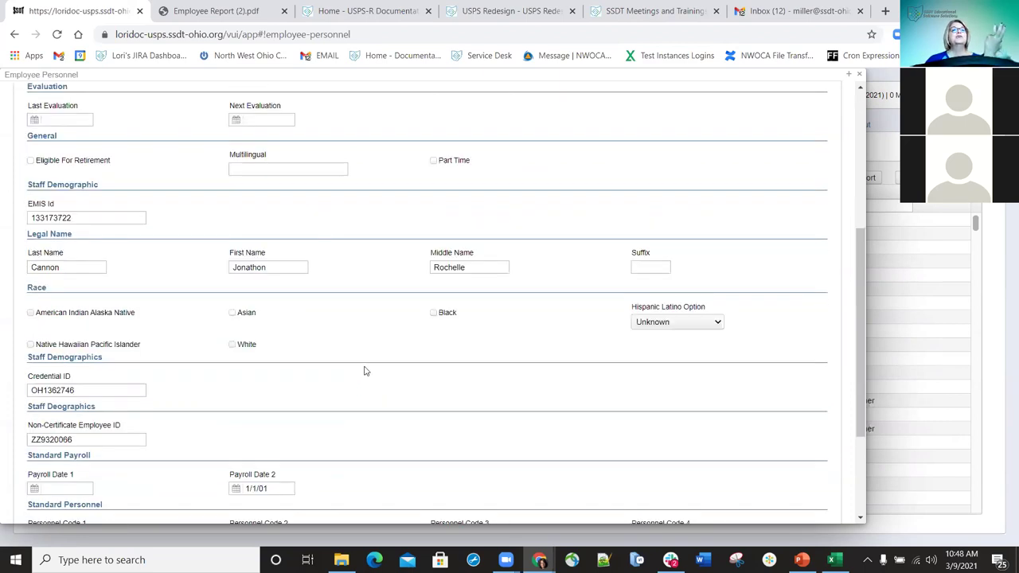
pyautogui.scroll(4, 365, 371)
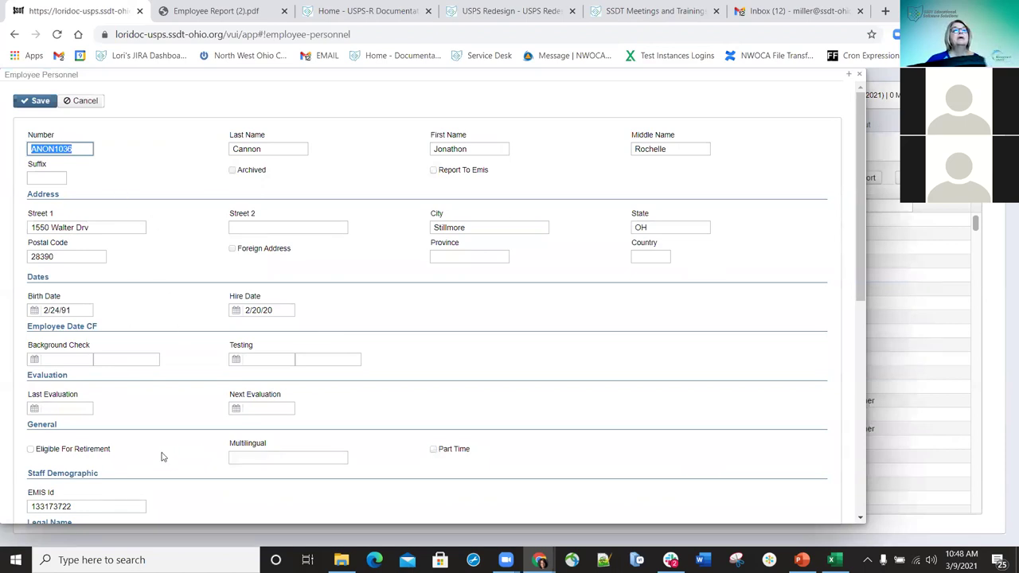
pyautogui.scroll(-1, 160, 456)
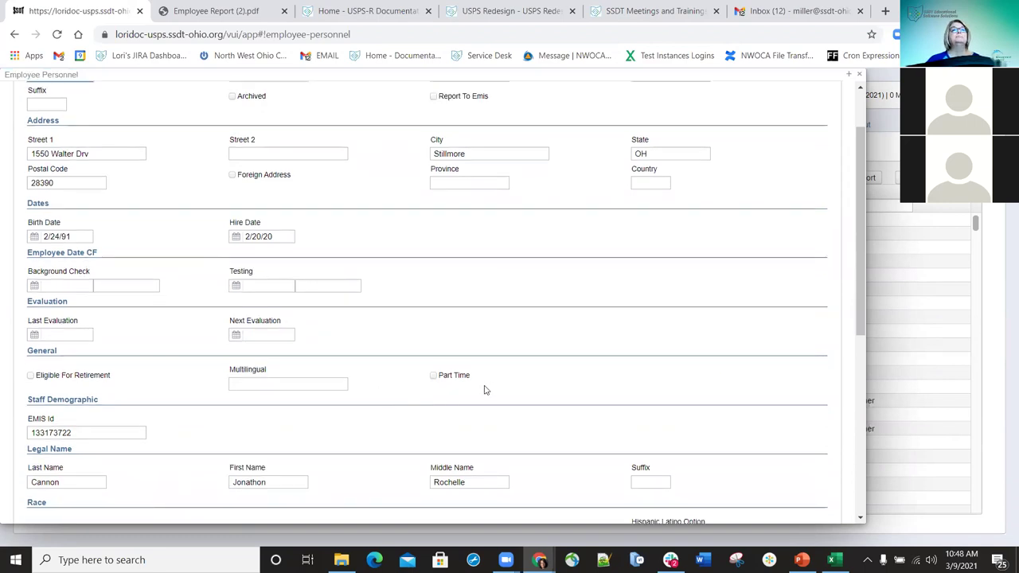
pyautogui.scroll(-3, 484, 390)
pyautogui.scroll(3, 480, 390)
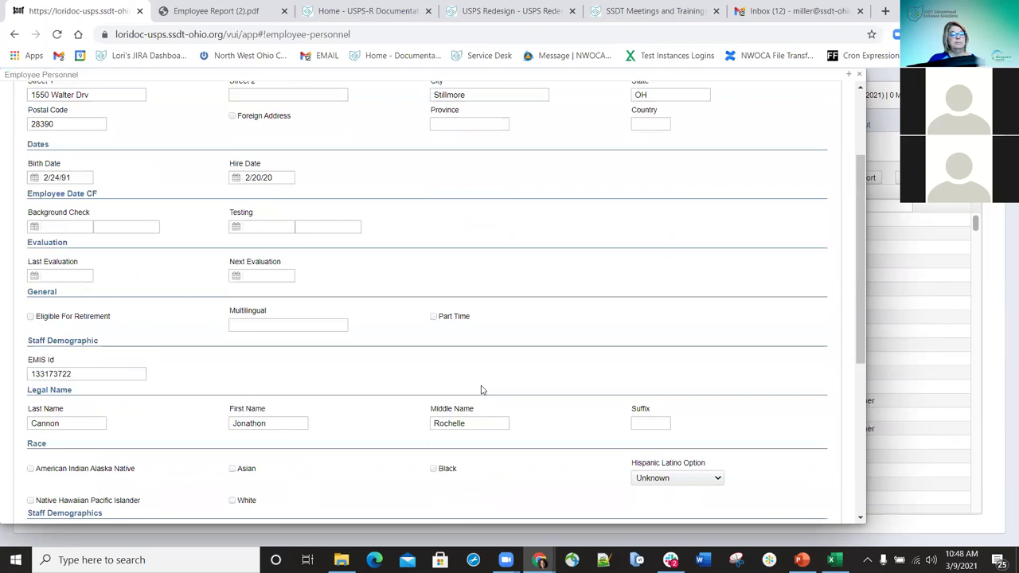
# - Tick Report To Emis on the record, save it, and close it
pyautogui.hotkey('ctrl', 'f')
pyautogui.write('emi')
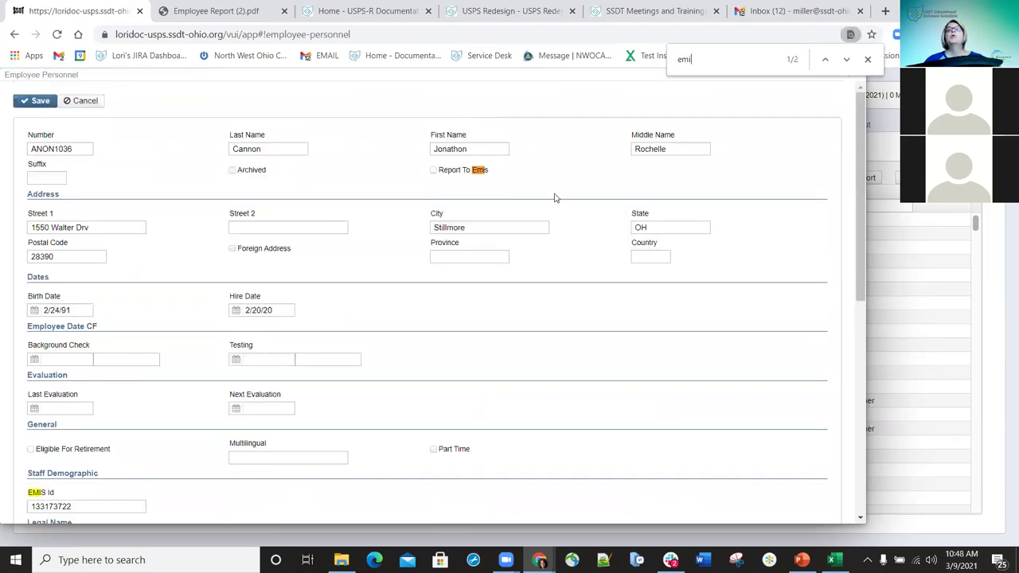
pyautogui.click(433, 170)
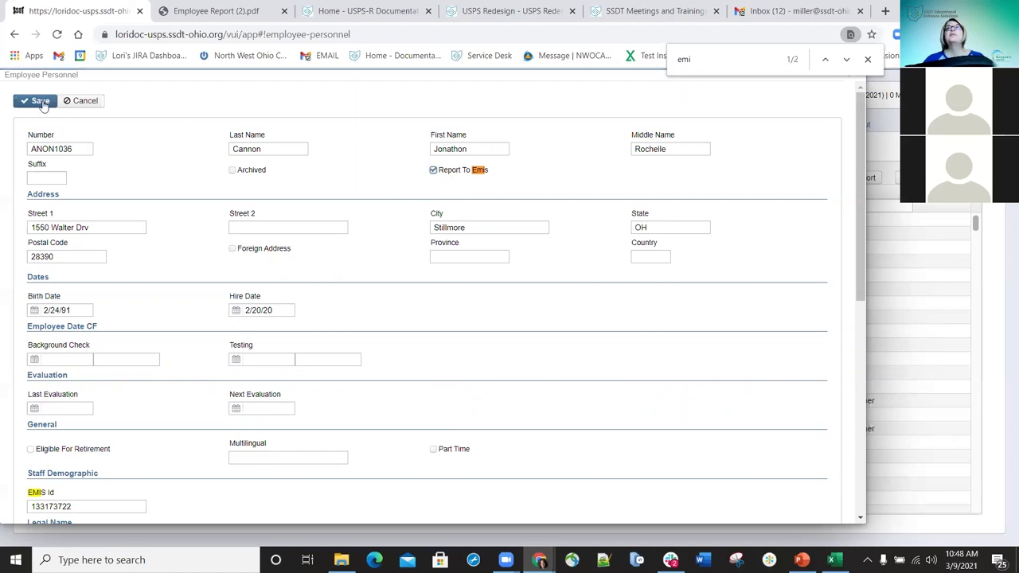
pyautogui.click(39, 102)
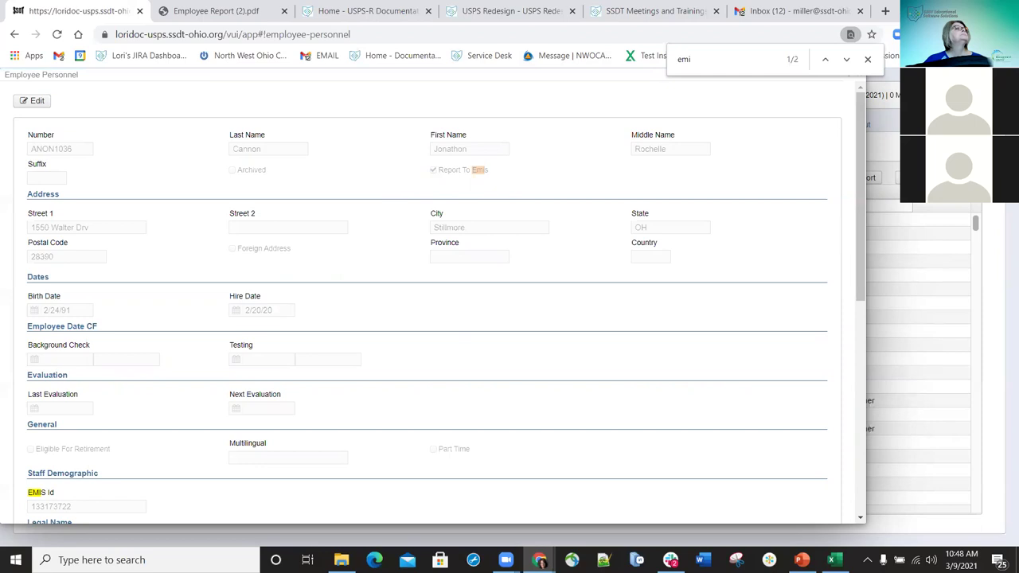
pyautogui.click(868, 59)
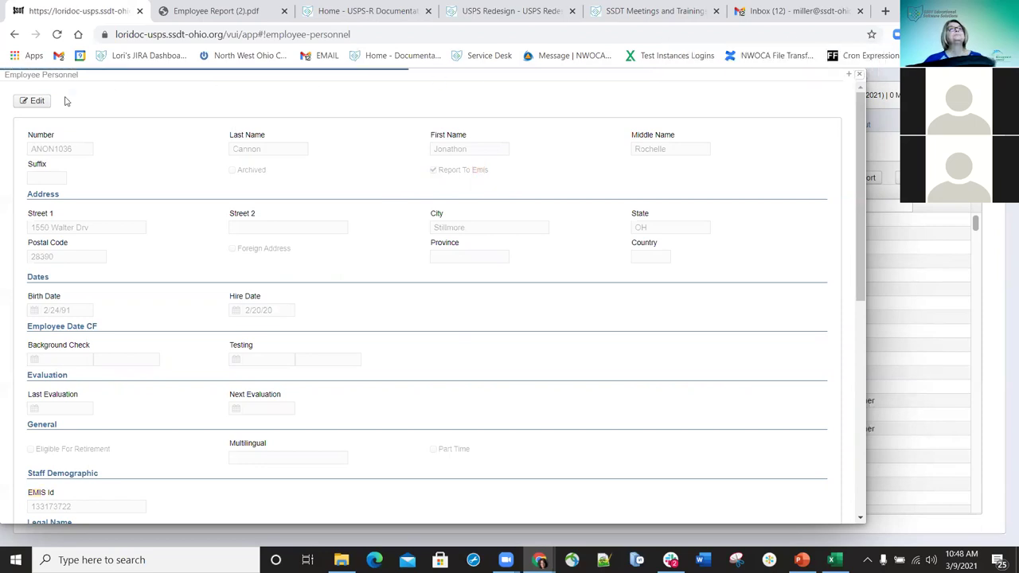
pyautogui.press('Escape')
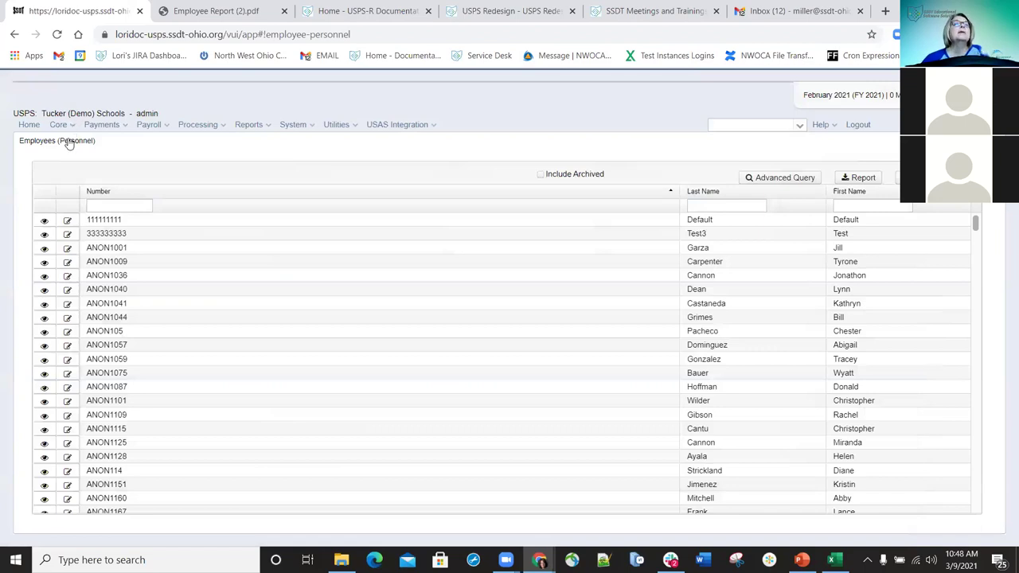
pyautogui.click(58, 124)
# - Go to Core > Job Calendar and create a new job calendar
pyautogui.click(93, 243)
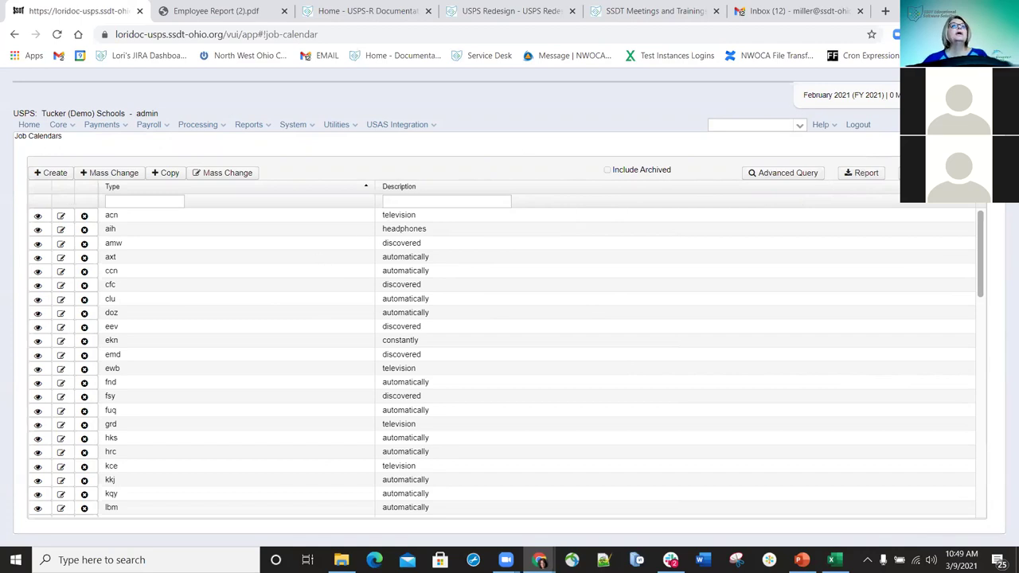
pyautogui.click(53, 174)
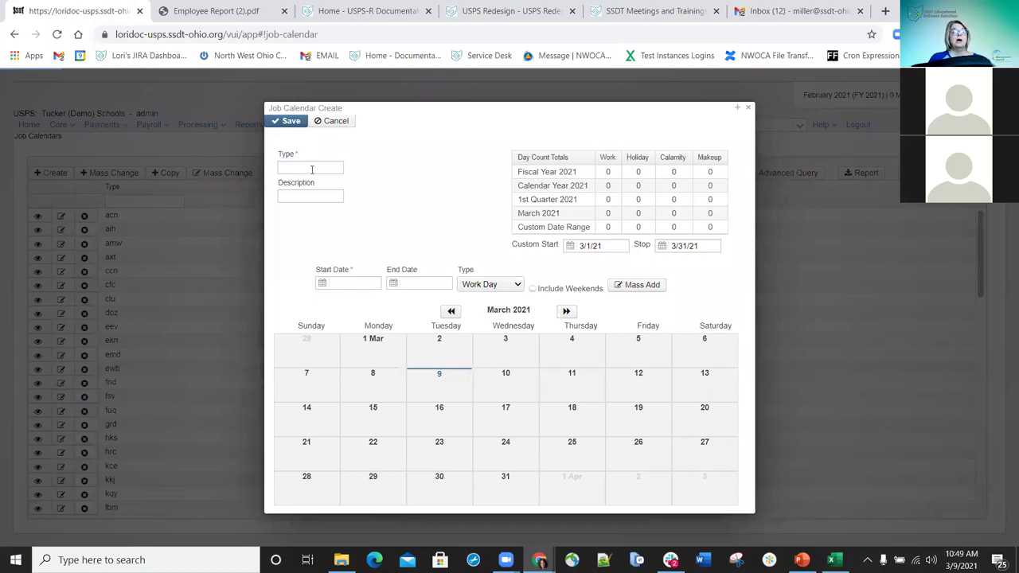
# - Name the calendar 'Test' and mass-add Work Days for weekdays 3/1/21 to 7/1/21
pyautogui.click(311, 169)
pyautogui.write('Test')
pyautogui.press('Tab')
pyautogui.write('Test')
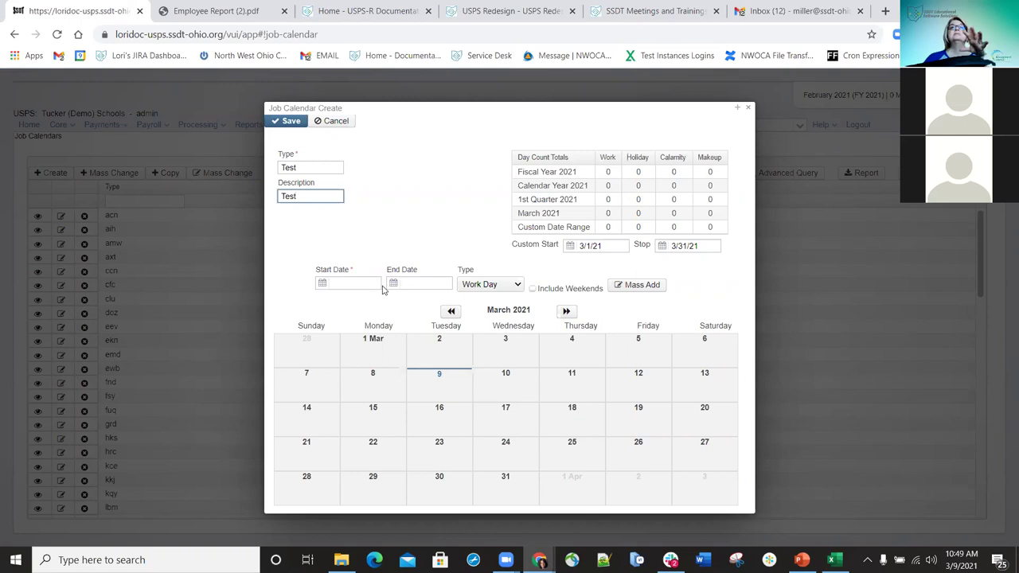
pyautogui.click(358, 284)
pyautogui.write('3/1/21')
pyautogui.press('Tab')
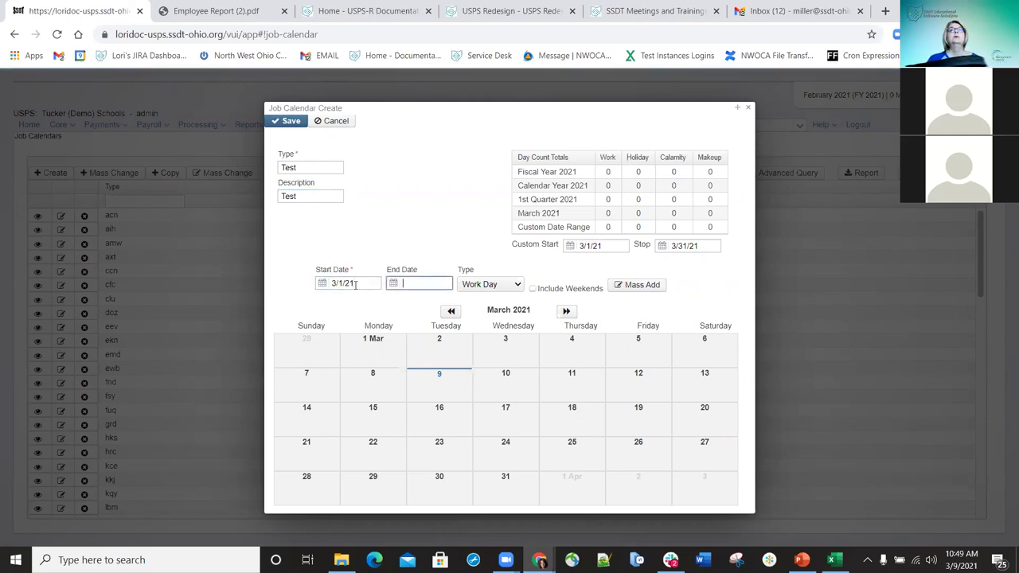
pyautogui.write('7/1/21')
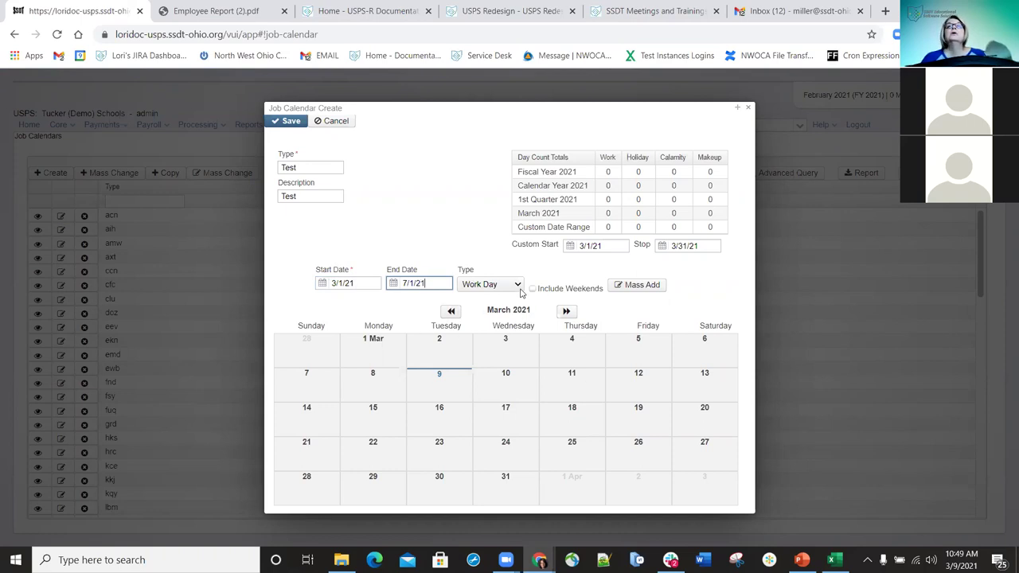
pyautogui.click(517, 286)
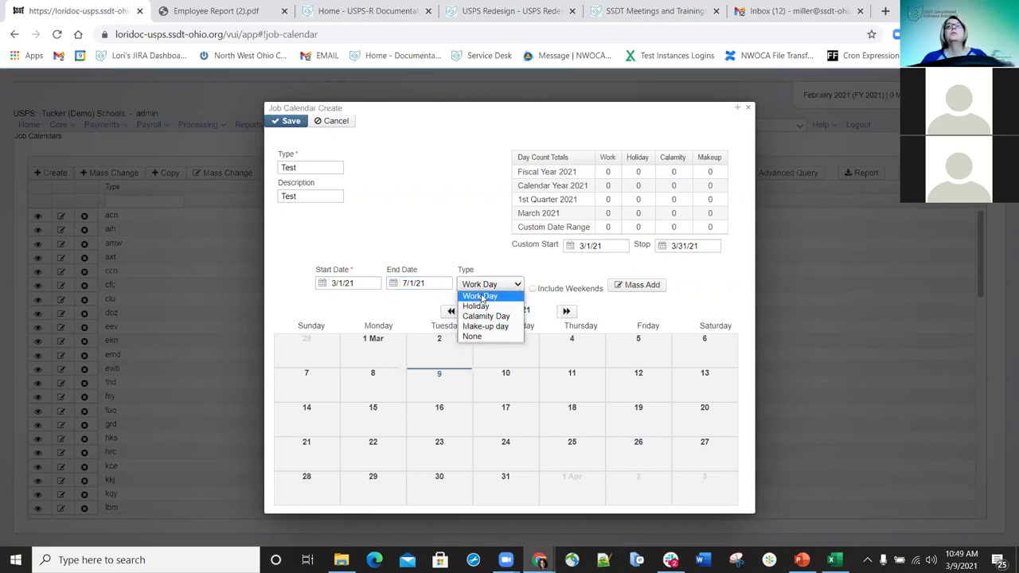
pyautogui.click(492, 288)
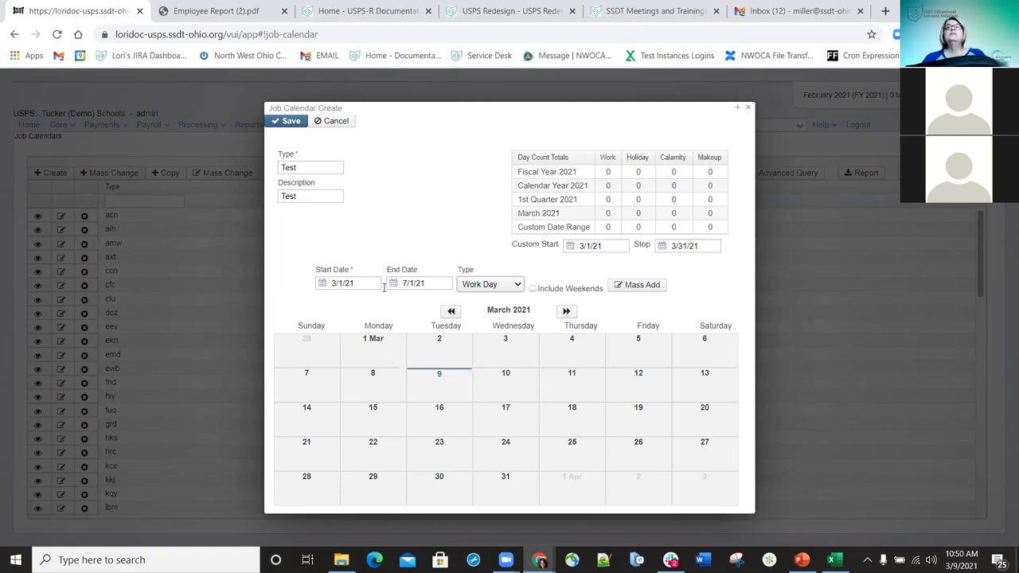
pyautogui.click(636, 288)
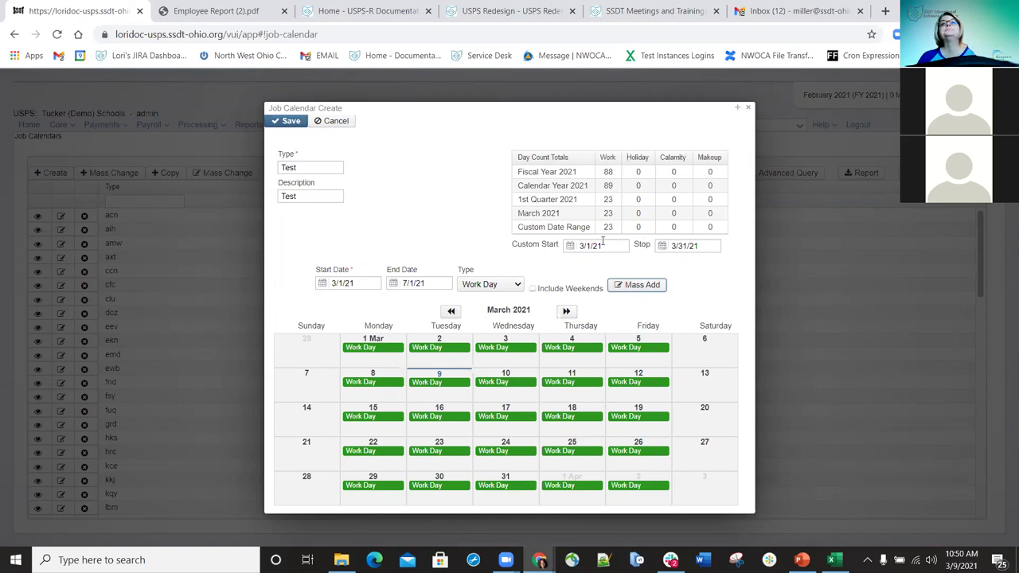
# - Re-enter the Custom Start date 3/1/21 and update the Custom Stop date
pyautogui.moveTo(612, 246); pyautogui.dragTo(567, 246)
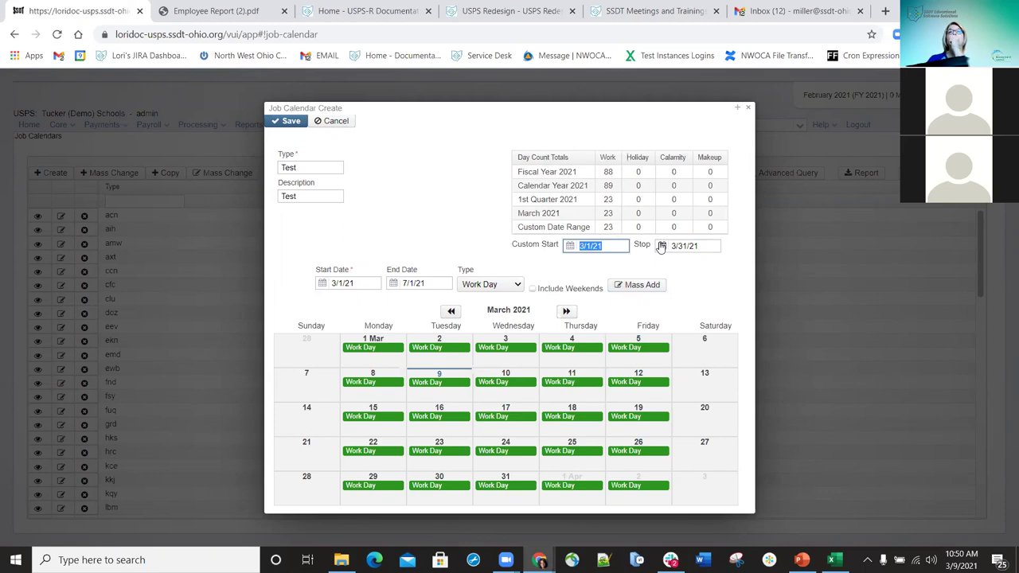
pyautogui.press('BackSpace')
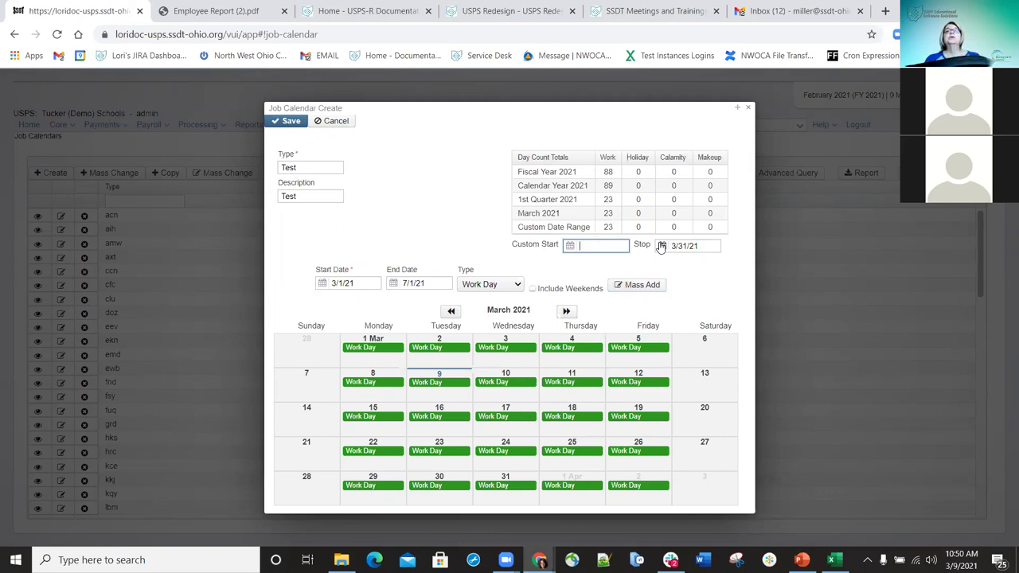
pyautogui.write('3/1/21')
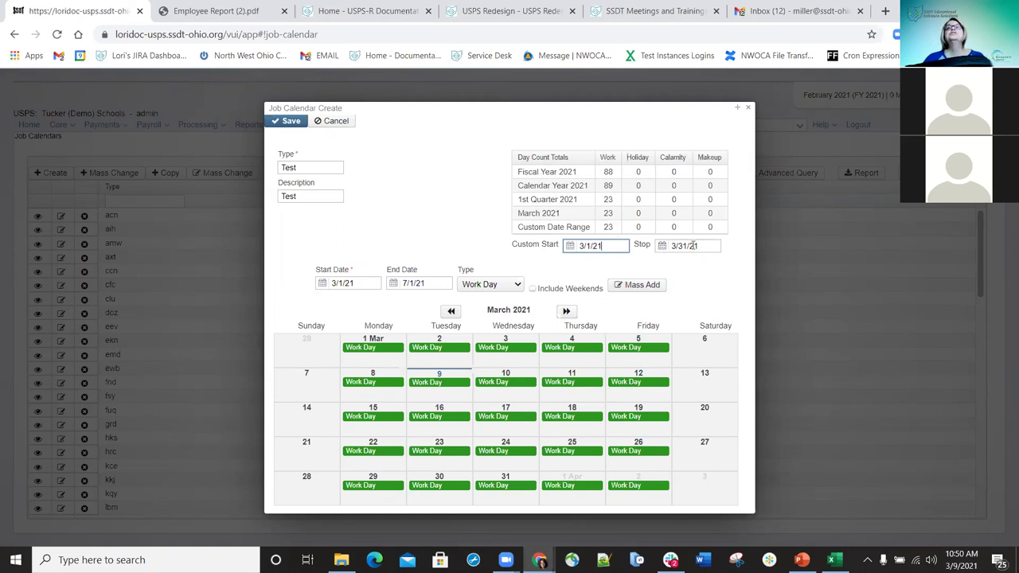
pyautogui.moveTo(702, 246); pyautogui.dragTo(671, 249)
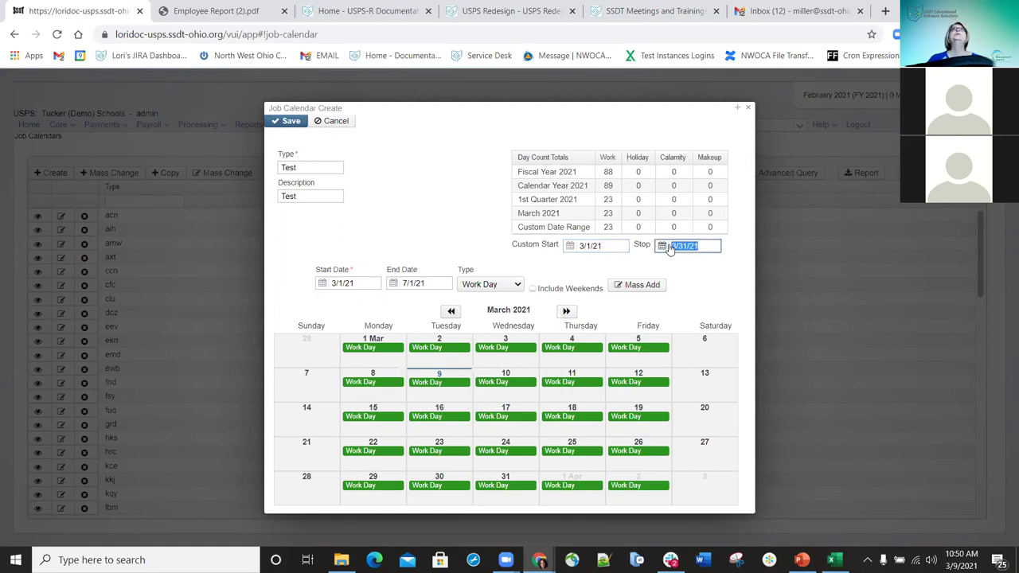
pyautogui.write('6')
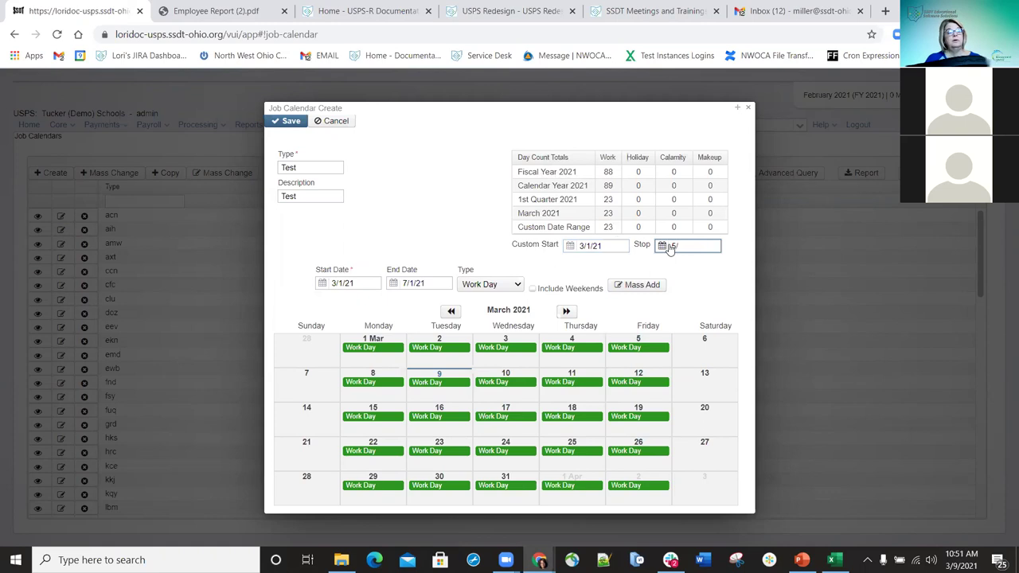
pyautogui.write('/1/21')
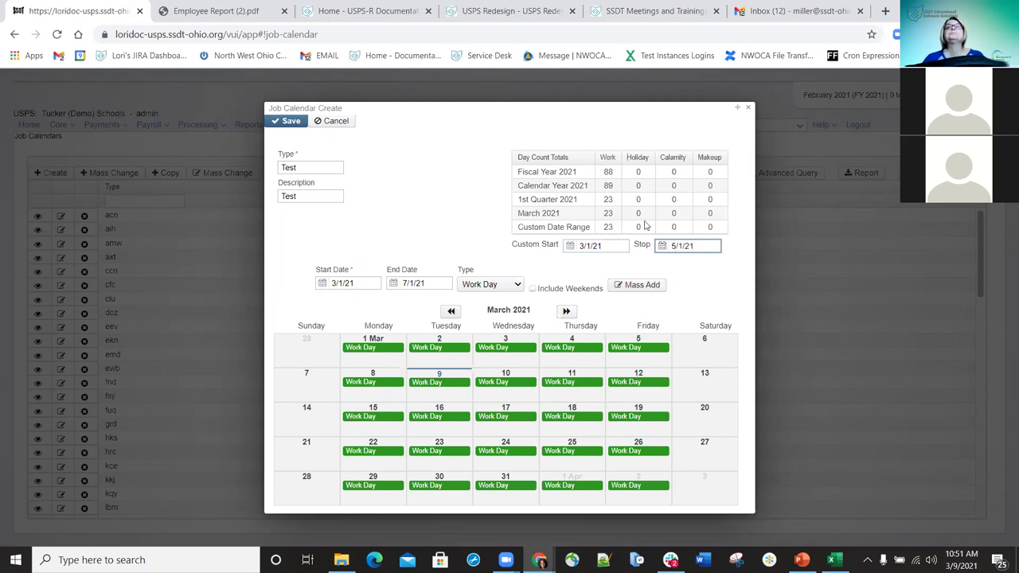
pyautogui.click(486, 230)
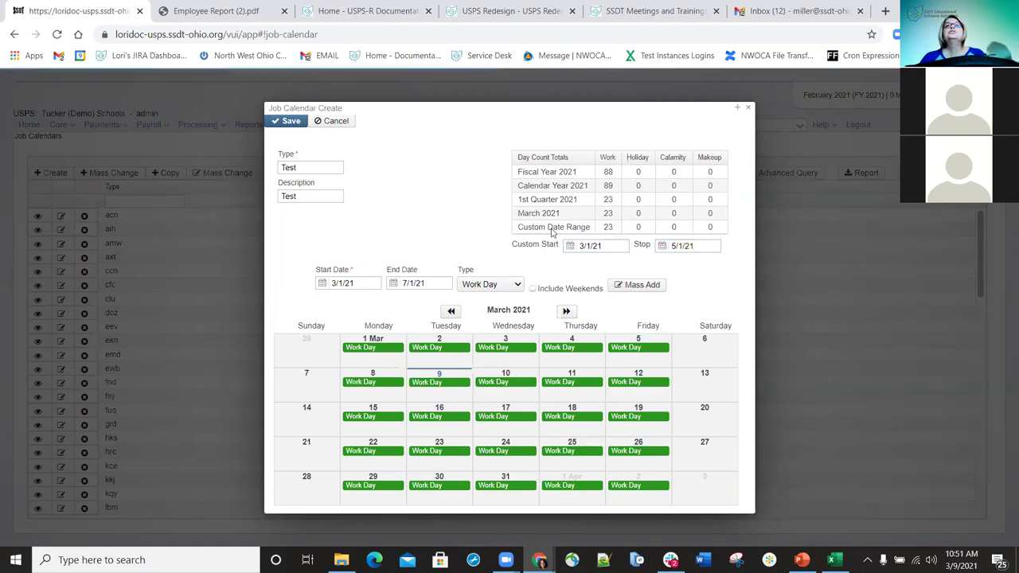
pyautogui.click(625, 246)
pyautogui.click(584, 228)
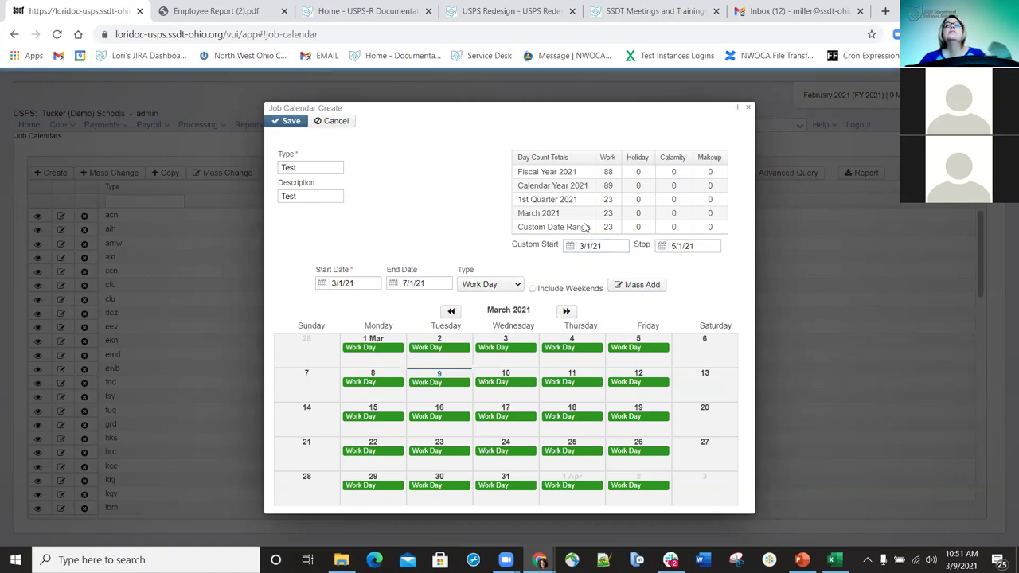
# - Save the Test job calendar and review the Job Calendars list
pyautogui.click(708, 247)
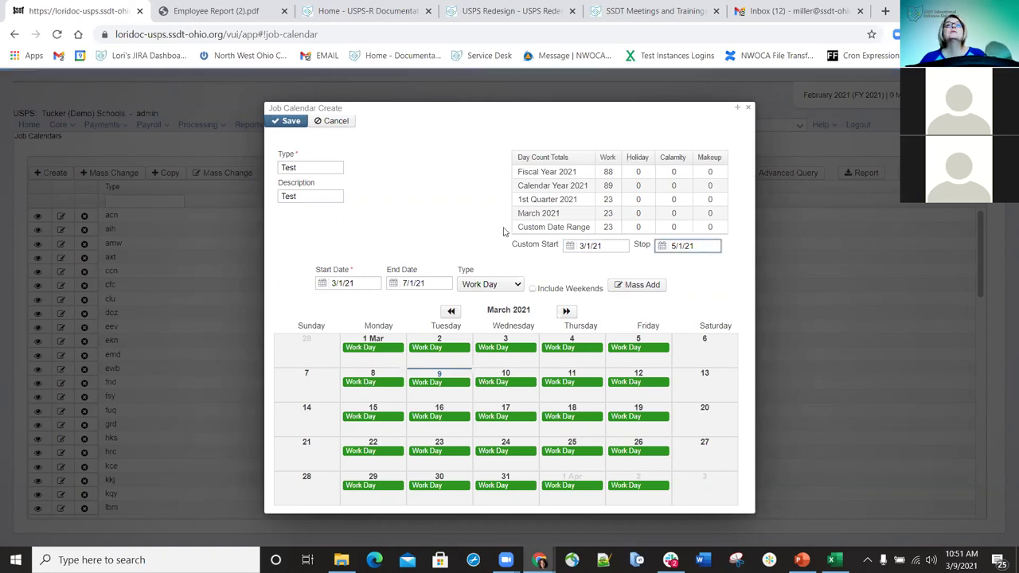
pyautogui.click(289, 123)
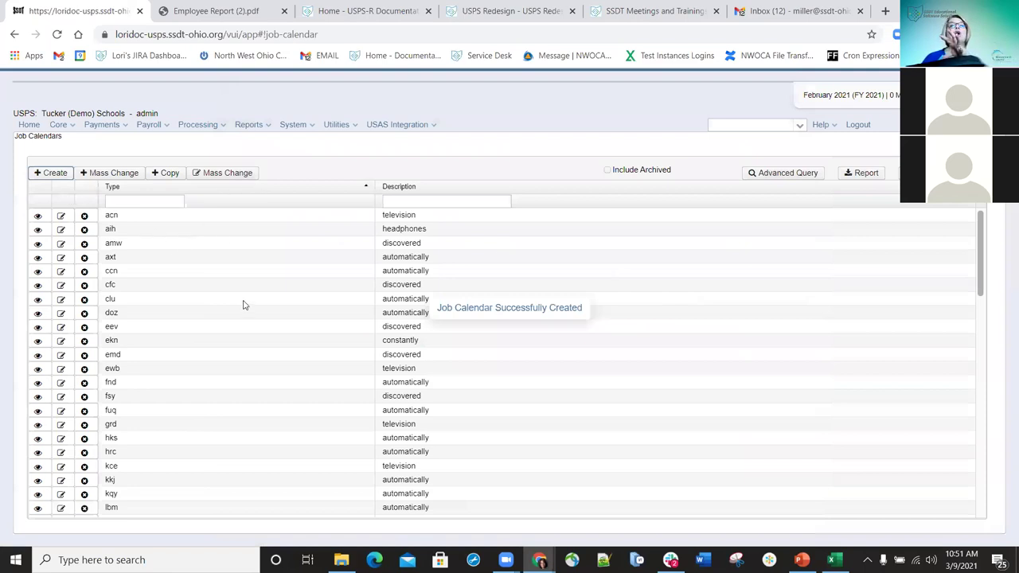
pyautogui.scroll(-10, 219, 242)
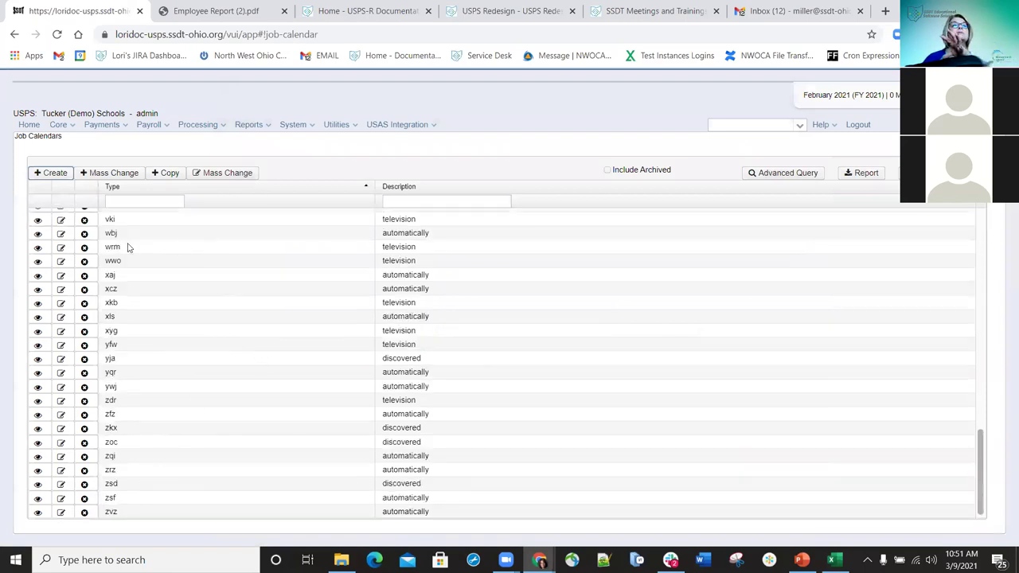
pyautogui.scroll(6, 120, 319)
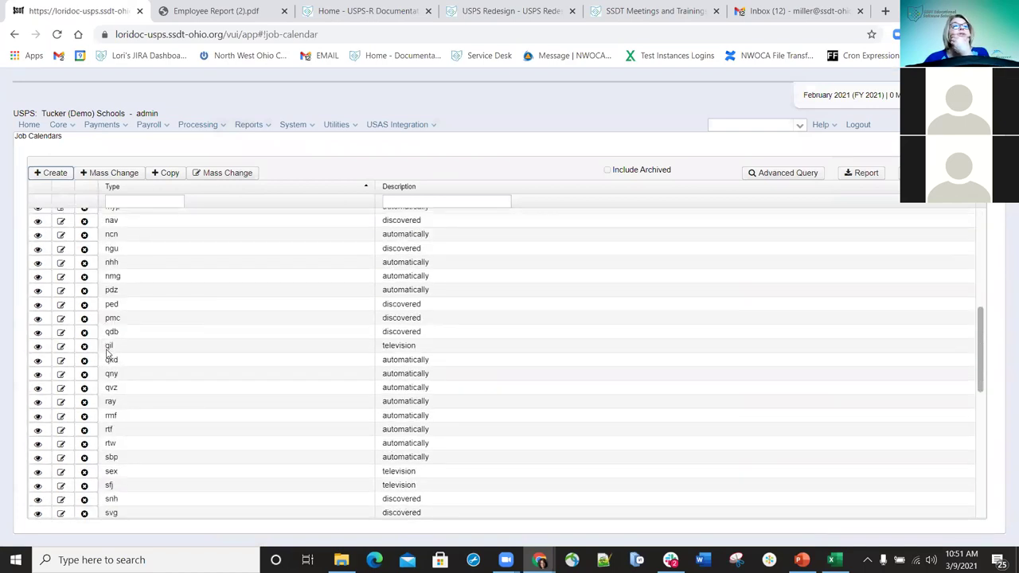
# - Filter the Job Calendars list by type 'test' and open the Test calendar for editing
pyautogui.scroll(-6, 109, 352)
pyautogui.scroll(10, 139, 275)
pyautogui.click(141, 200)
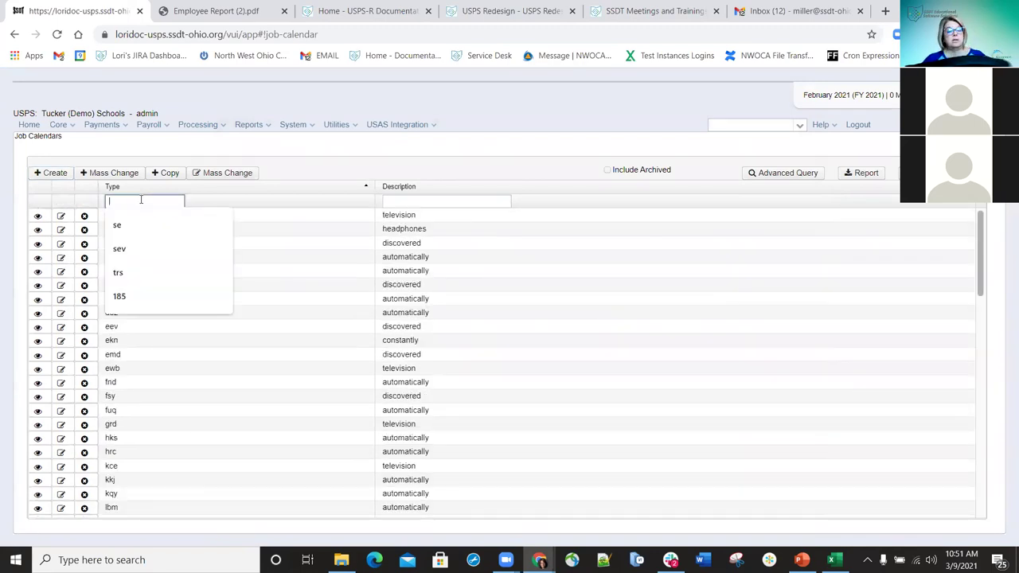
pyautogui.write('test')
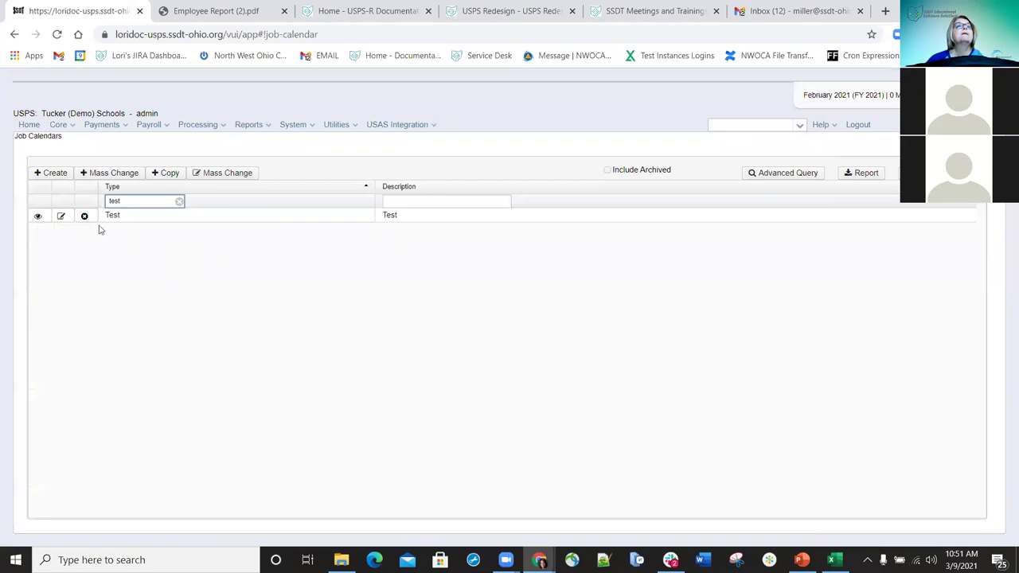
pyautogui.click(60, 216)
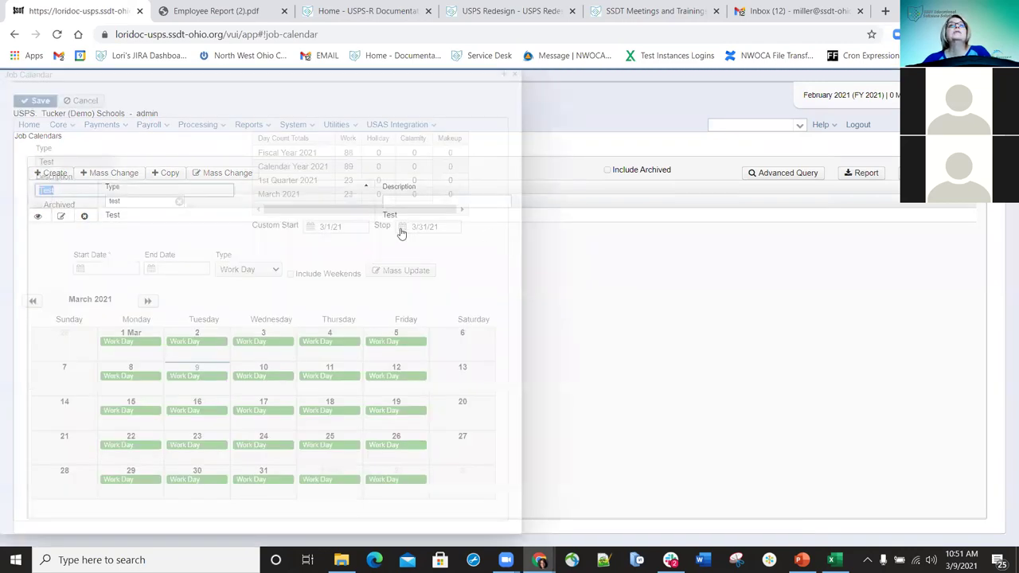
# - Change the Test calendar's custom stop date to 5/1/21, recalculating to 45 work days, then close unsaved
pyautogui.click(392, 226)
pyautogui.write('5/1/21')
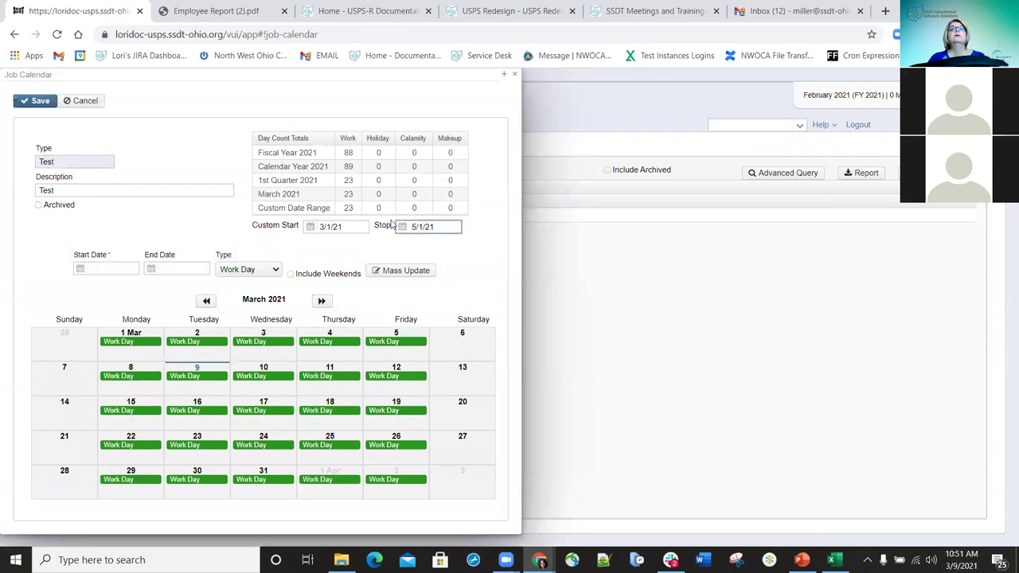
pyautogui.click(201, 169)
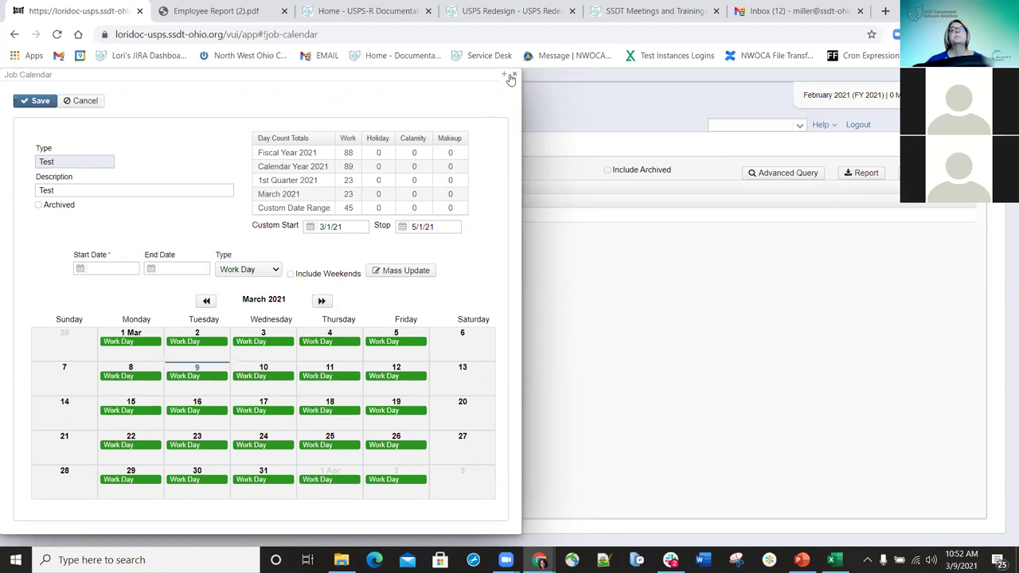
pyautogui.click(513, 75)
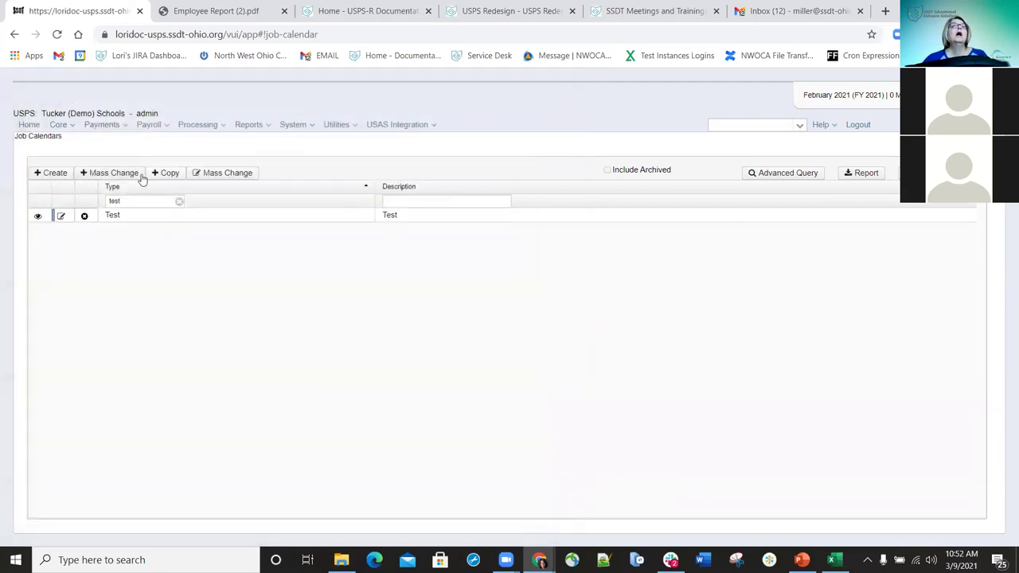
# - Clear the type filter and start a Mass Change setting 3/1/21 as a Calamity day
pyautogui.click(179, 201)
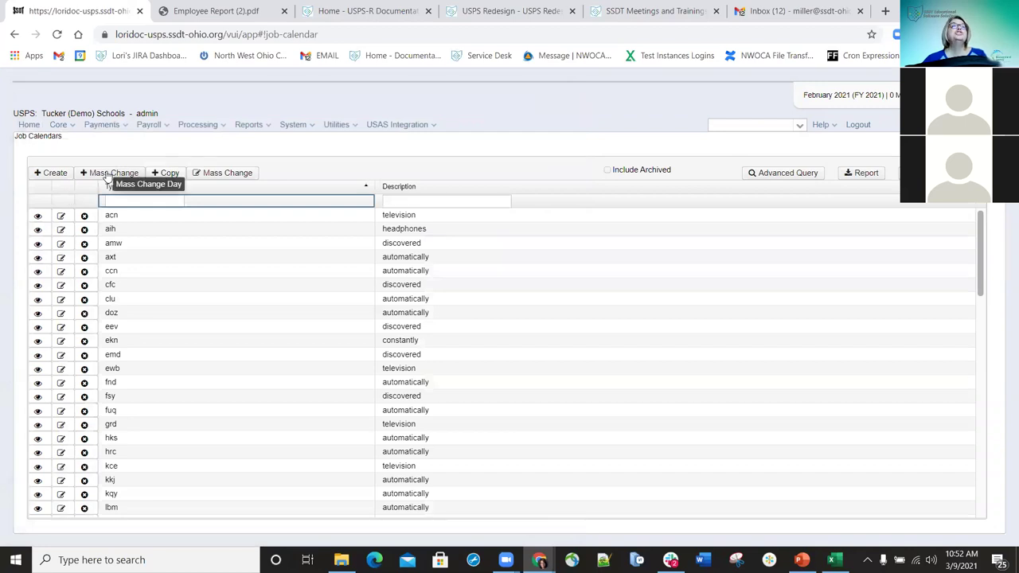
pyautogui.click(109, 173)
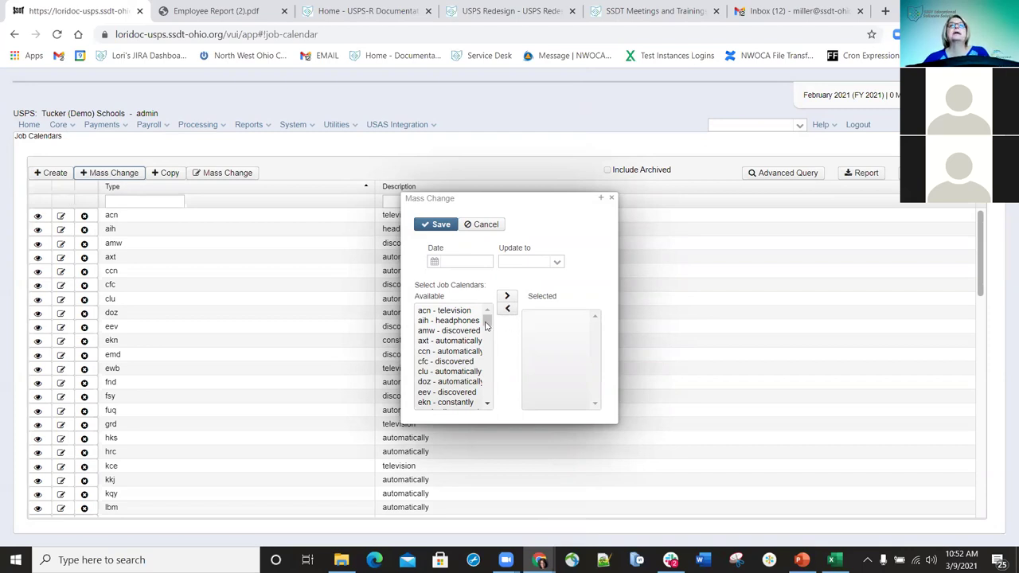
pyautogui.click(434, 263)
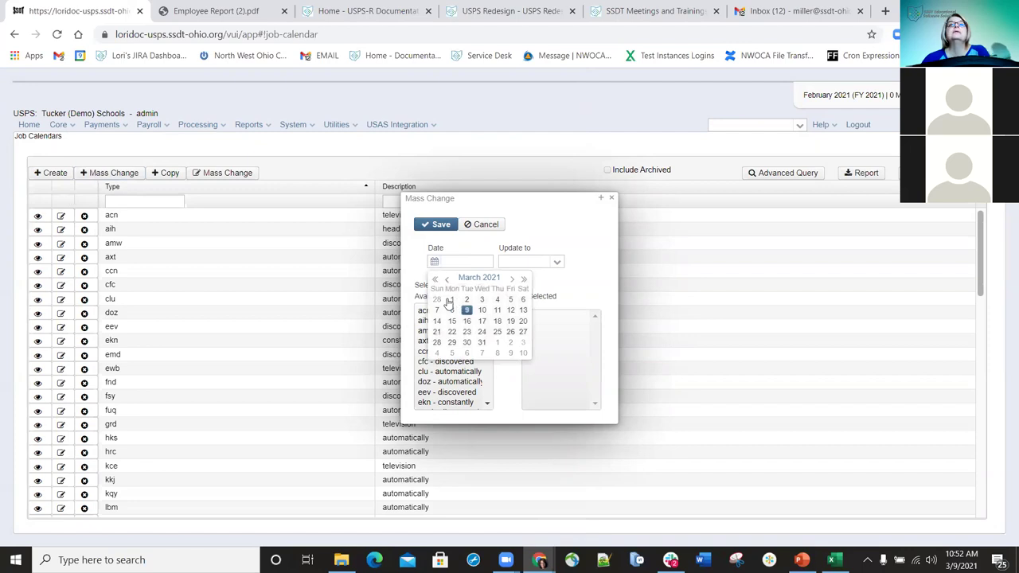
pyautogui.click(452, 300)
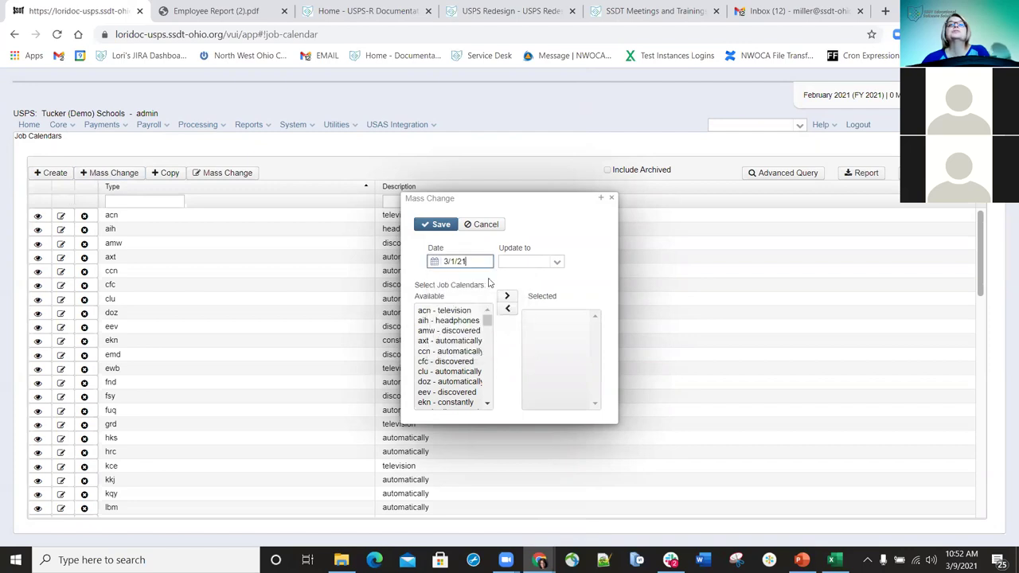
pyautogui.click(555, 264)
pyautogui.click(518, 310)
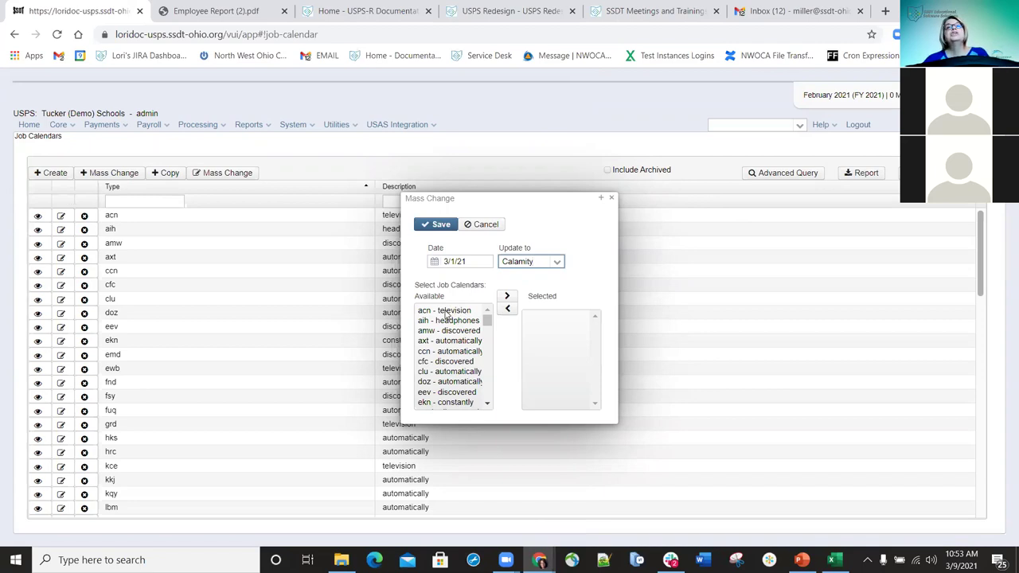
# - Select every calendar except axt, cfc and clu and save the calamity change
pyautogui.doubleClick(450, 312)
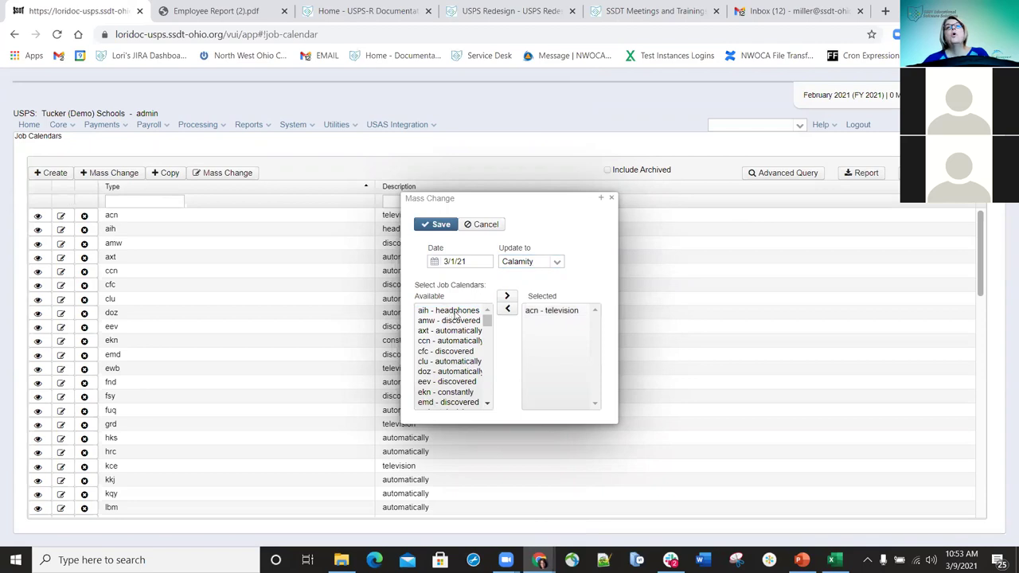
pyautogui.click(455, 312)
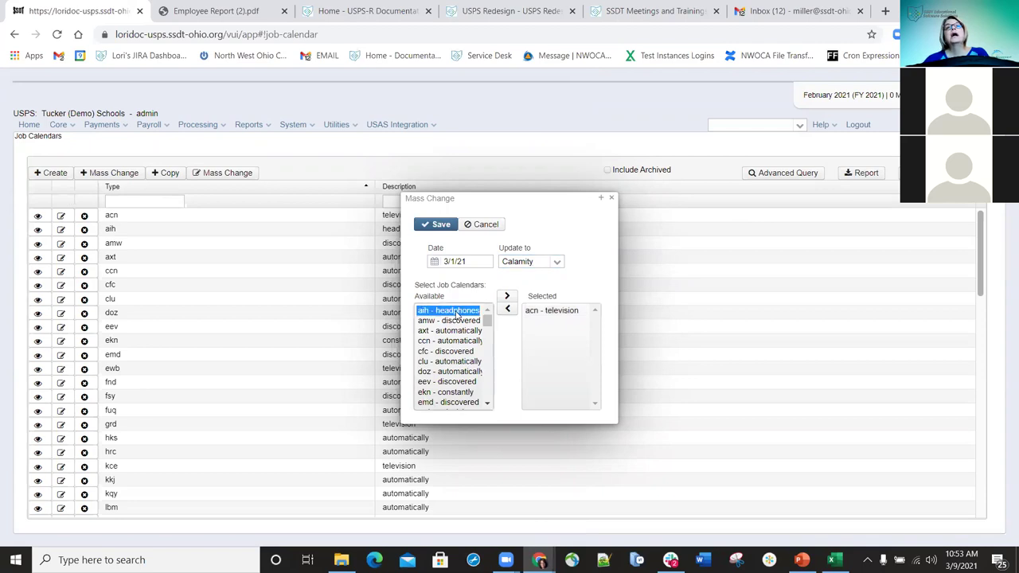
pyautogui.click(508, 297)
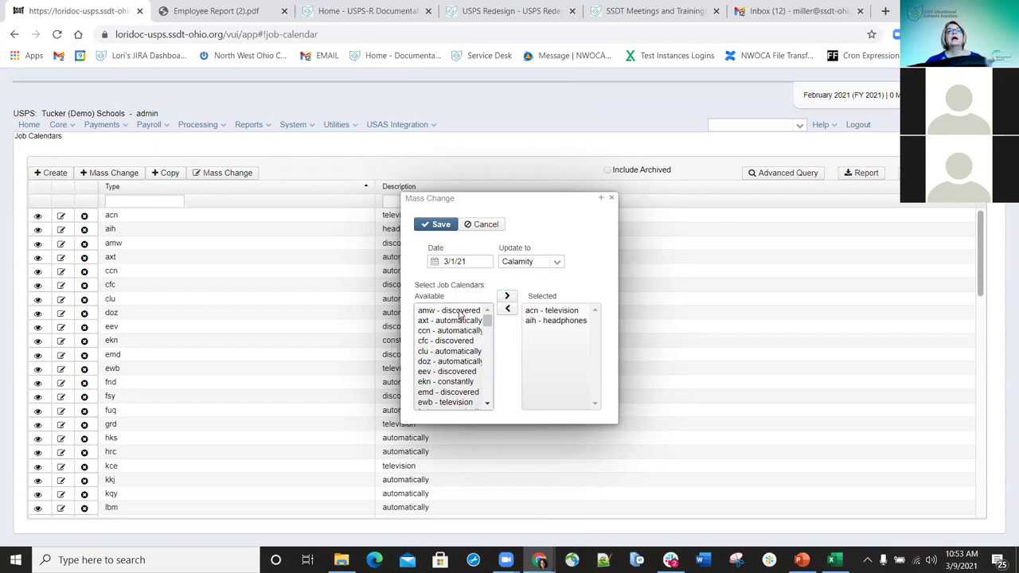
pyautogui.click(459, 313)
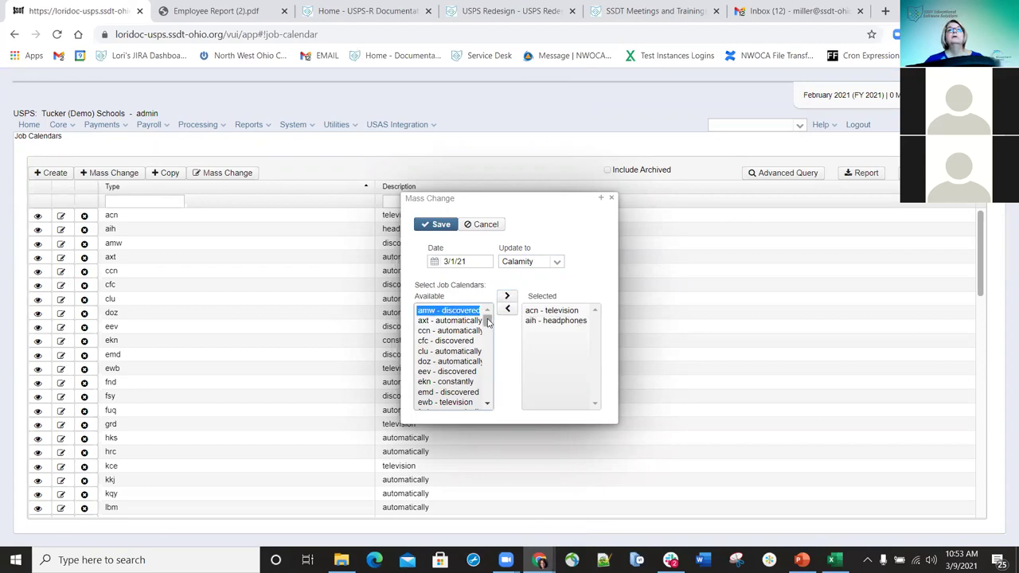
pyautogui.moveTo(490, 326); pyautogui.dragTo(486, 392)
pyautogui.keyDown('shift'); pyautogui.click(460, 398); pyautogui.keyUp('shift')
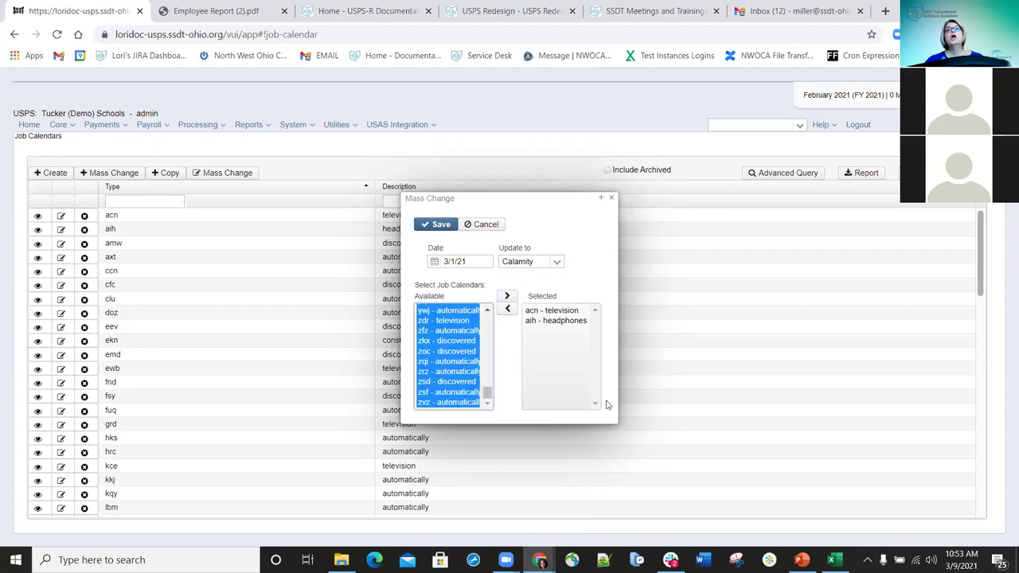
pyautogui.click(507, 297)
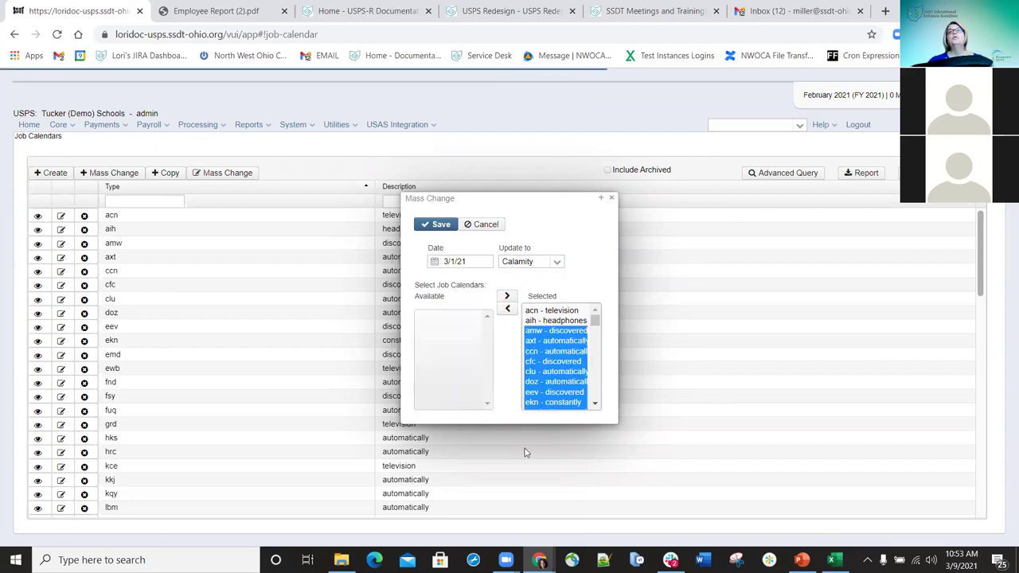
pyautogui.click(556, 381)
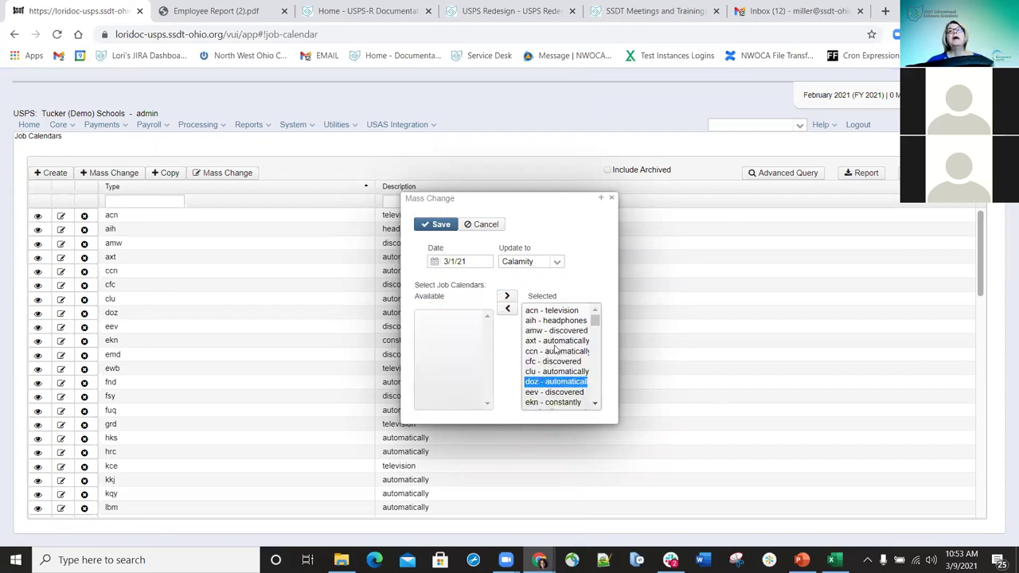
pyautogui.doubleClick(557, 341)
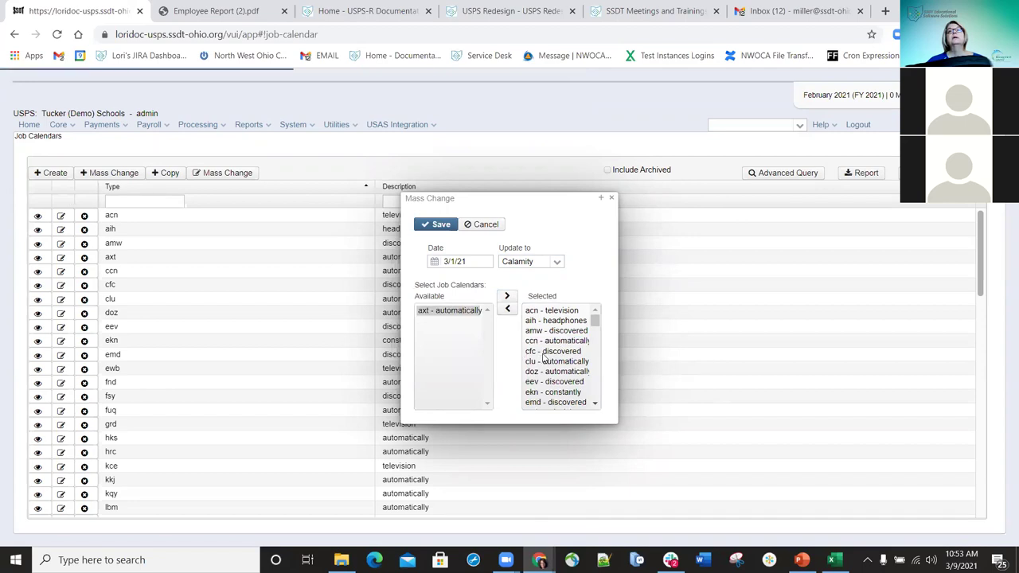
pyautogui.doubleClick(546, 353)
pyautogui.doubleClick(547, 356)
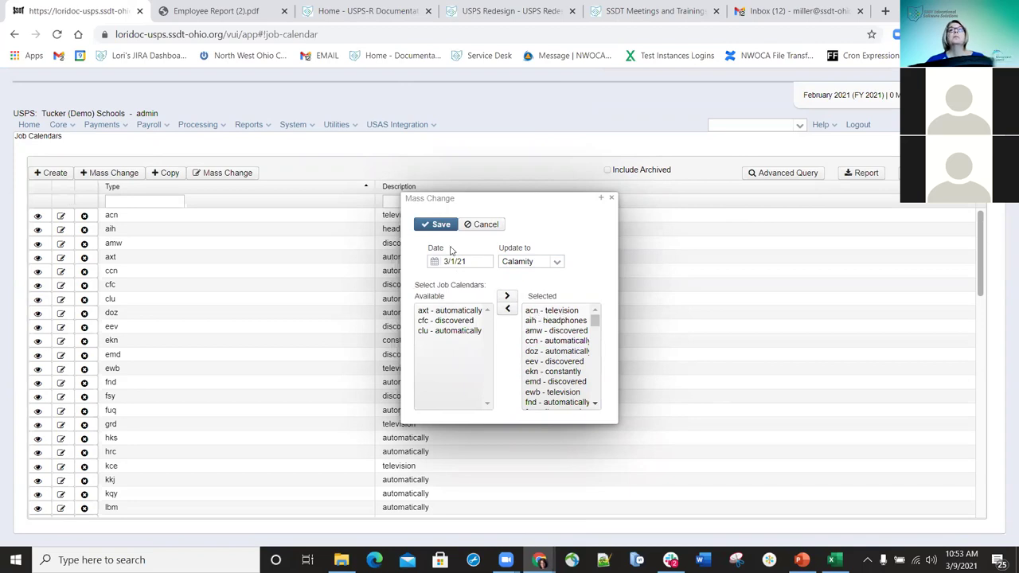
pyautogui.click(441, 227)
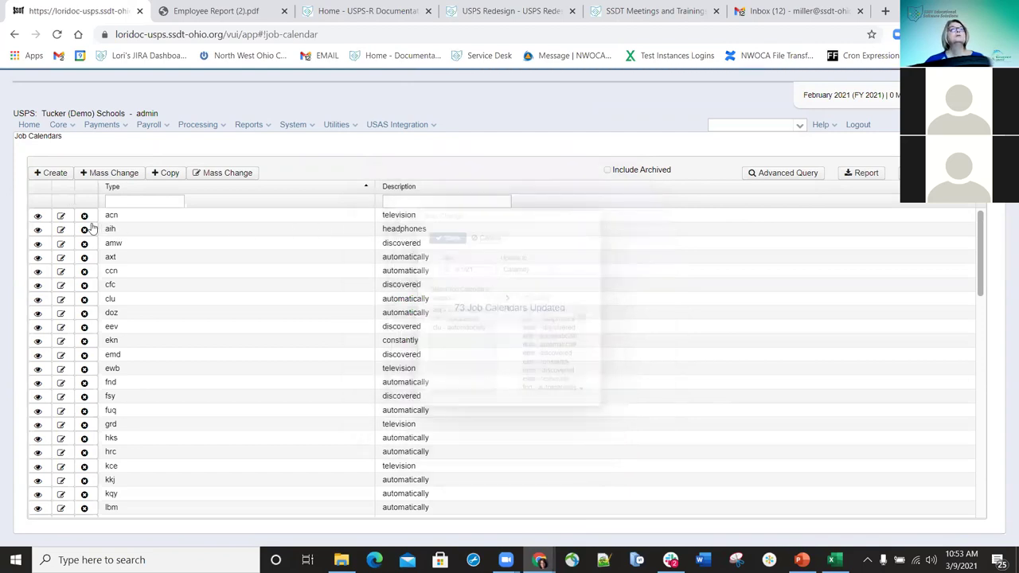
# - Open the acn calendar, set March 1, 2021 back to a Work Day, save and close it
pyautogui.click(62, 216)
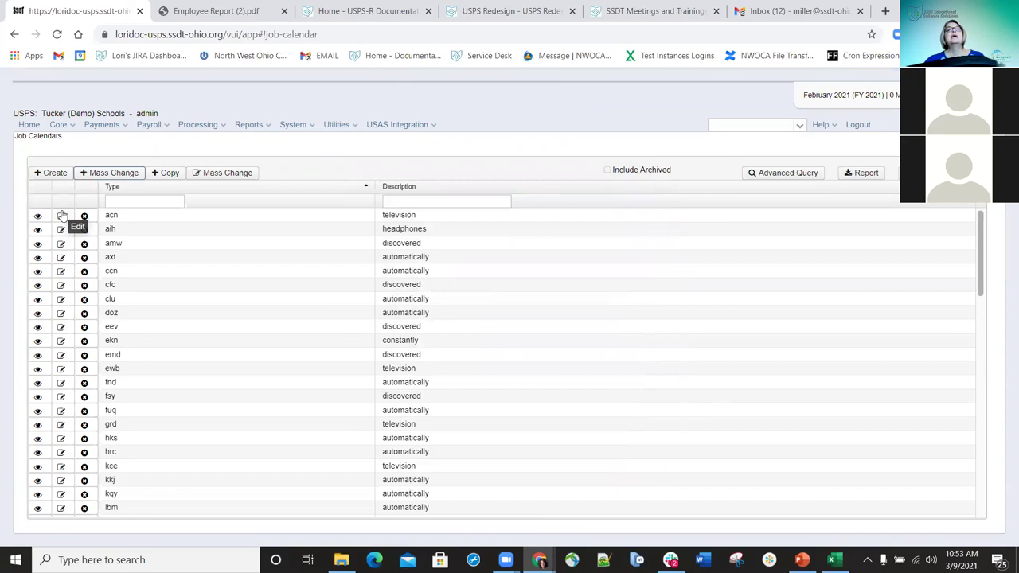
pyautogui.click(59, 217)
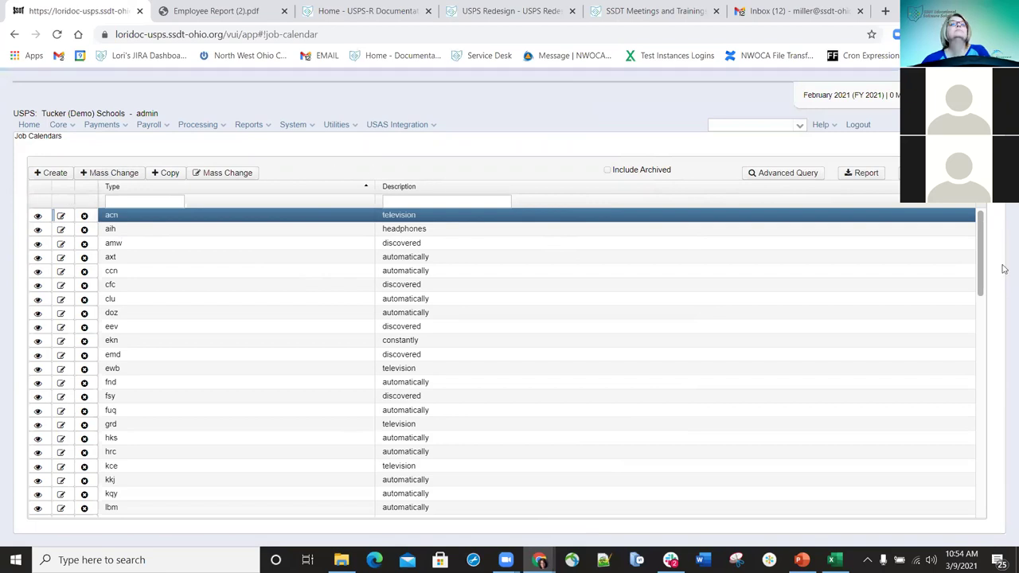
pyautogui.click(60, 215)
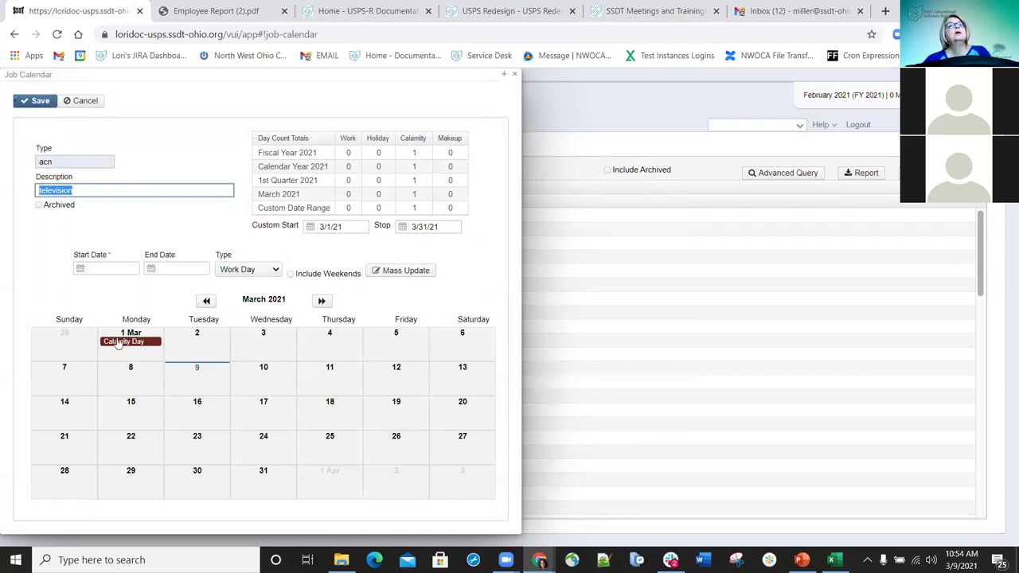
pyautogui.click(114, 340)
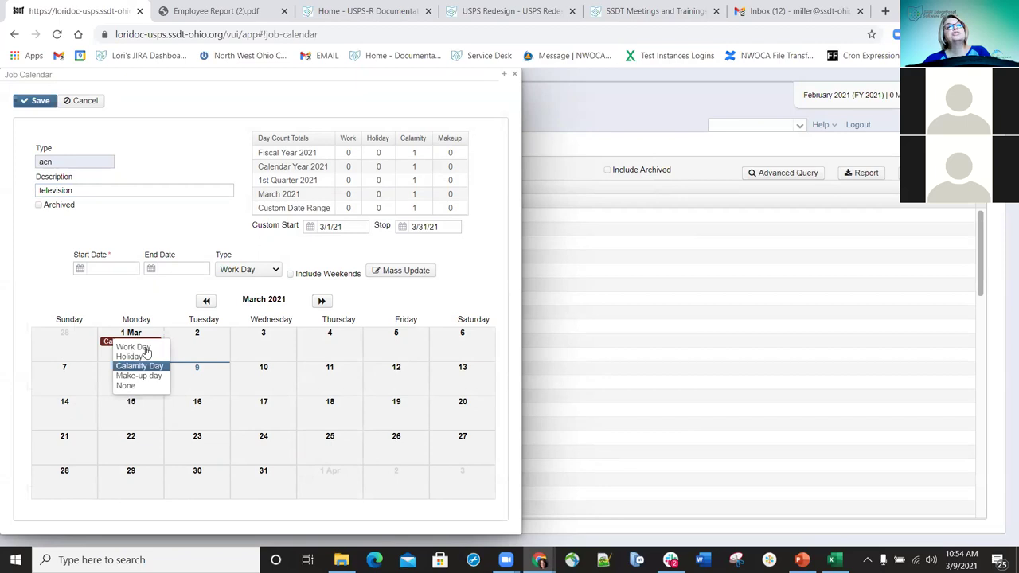
pyautogui.press('Escape')
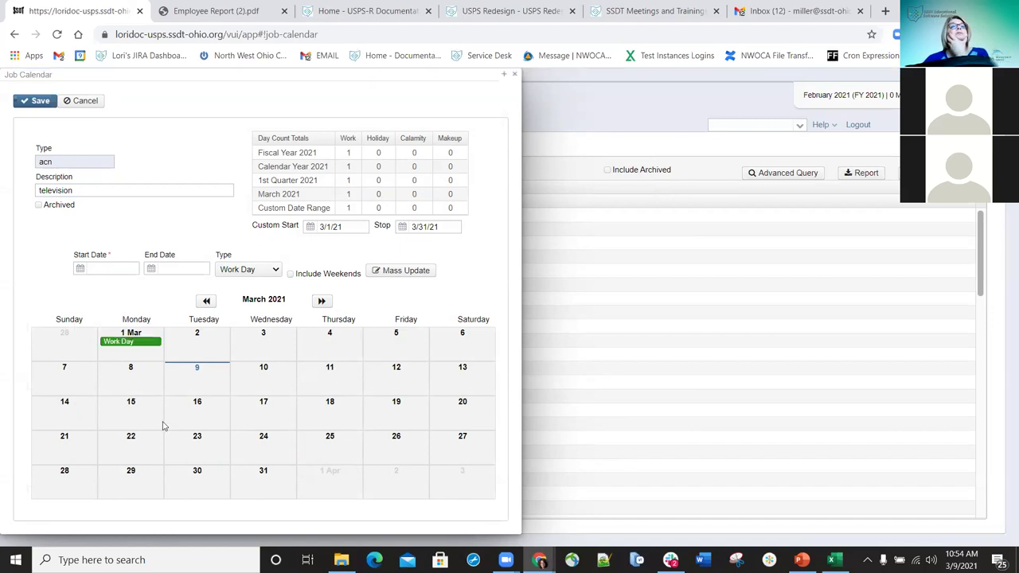
pyautogui.click(39, 102)
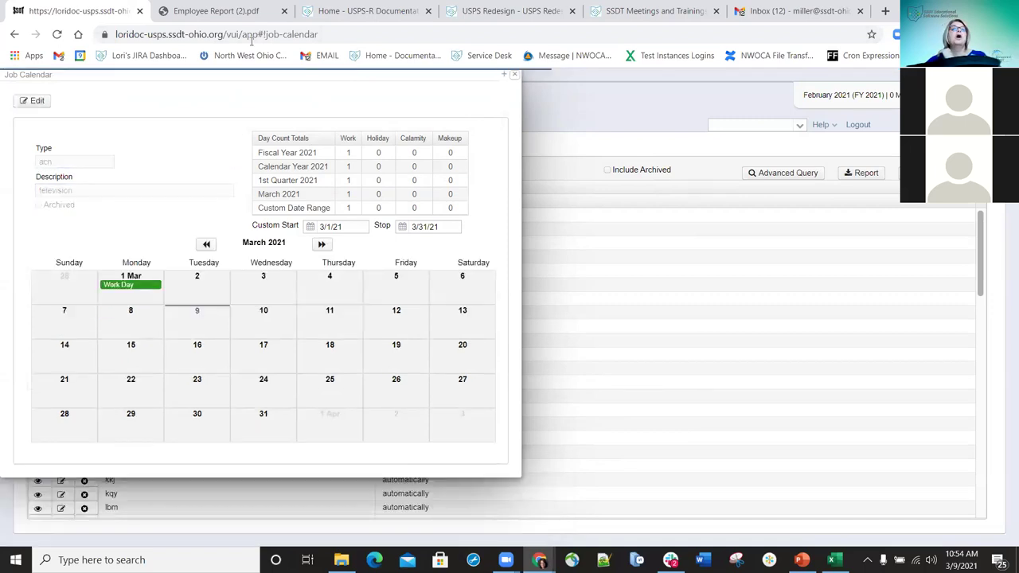
pyautogui.press('Escape')
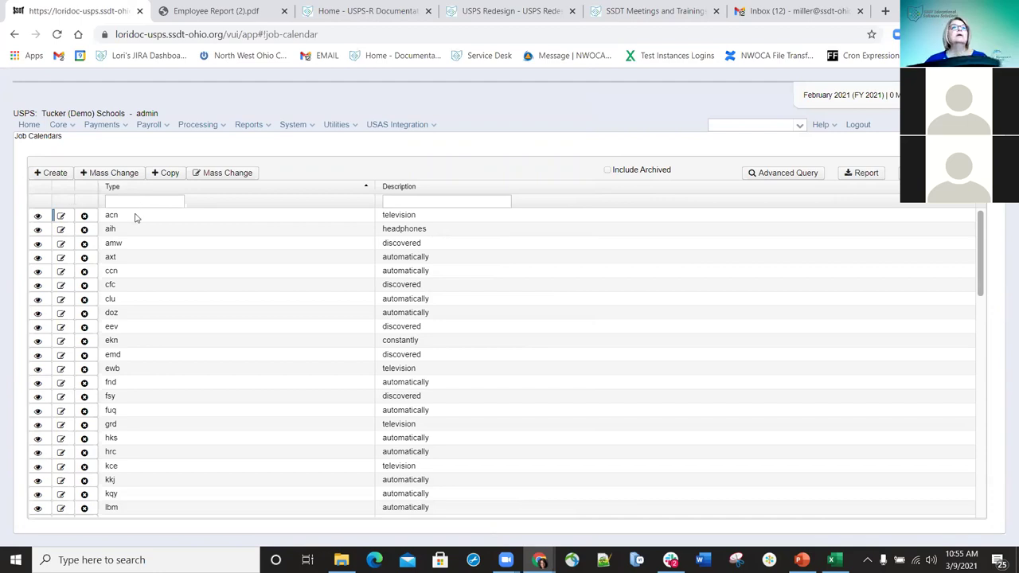
# - Filter the calendar list by type 'test' and open the Test calendar for editing
pyautogui.click(138, 202)
pyautogui.write('test')
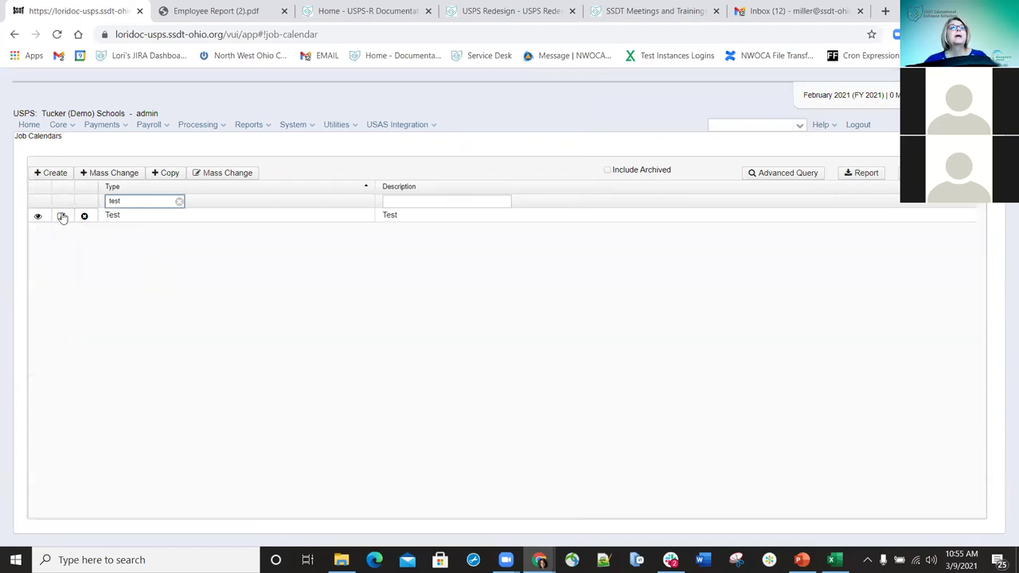
pyautogui.click(61, 216)
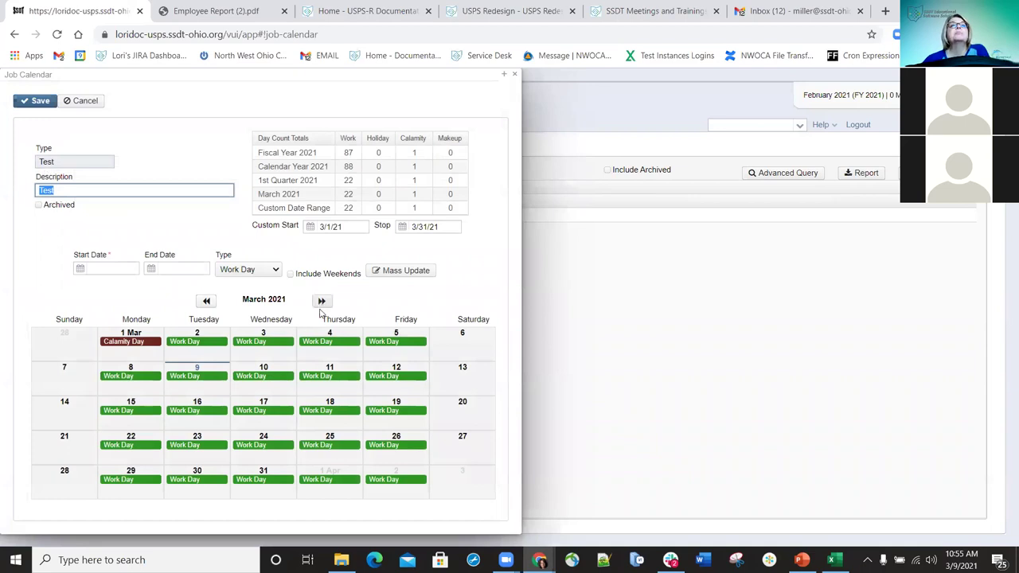
# - Mark April 2 and April 5, 2021 as Holidays on the Test calendar and save it
pyautogui.click(322, 303)
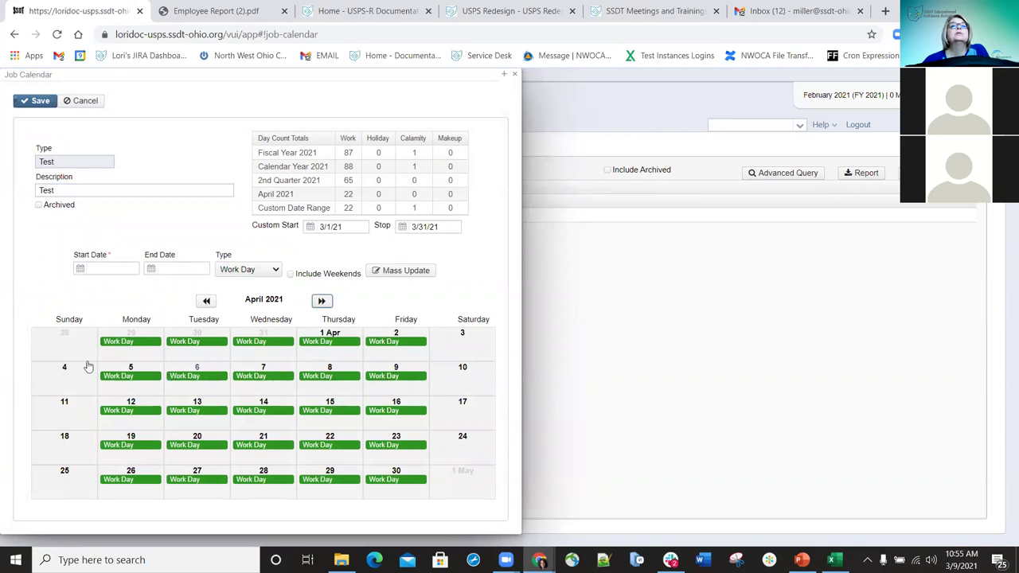
pyautogui.click(386, 343)
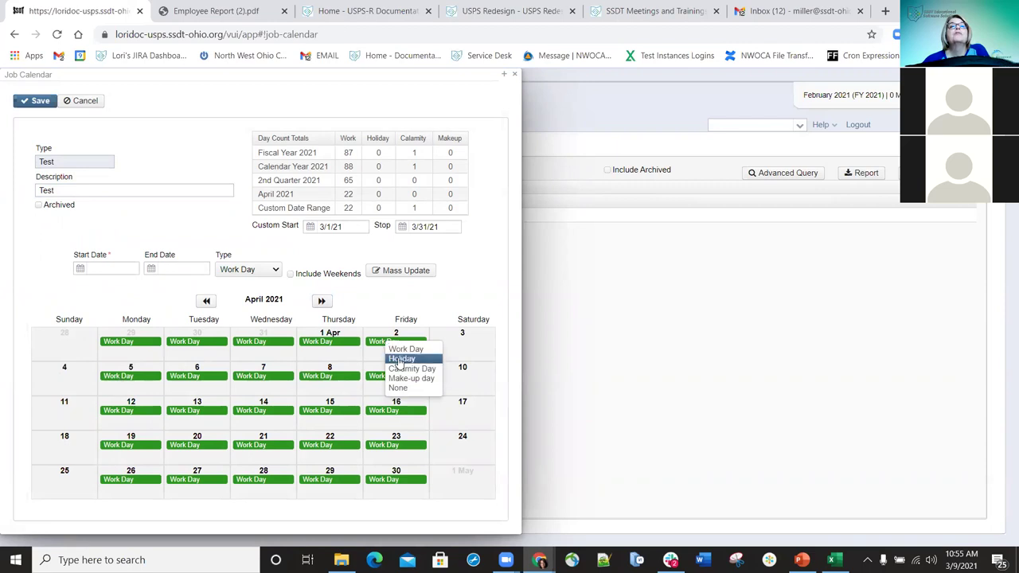
pyautogui.click(399, 358)
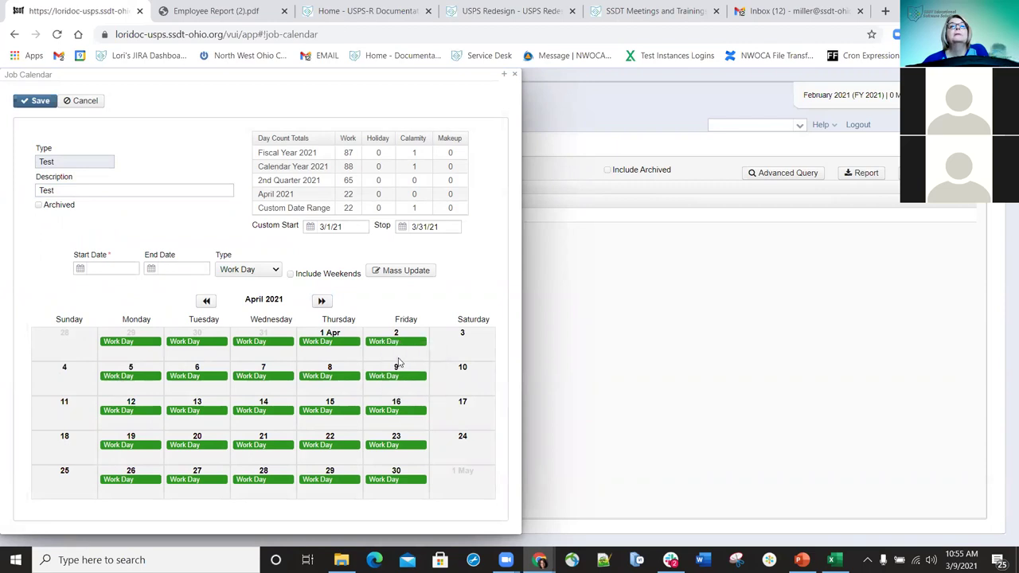
pyautogui.click(131, 379)
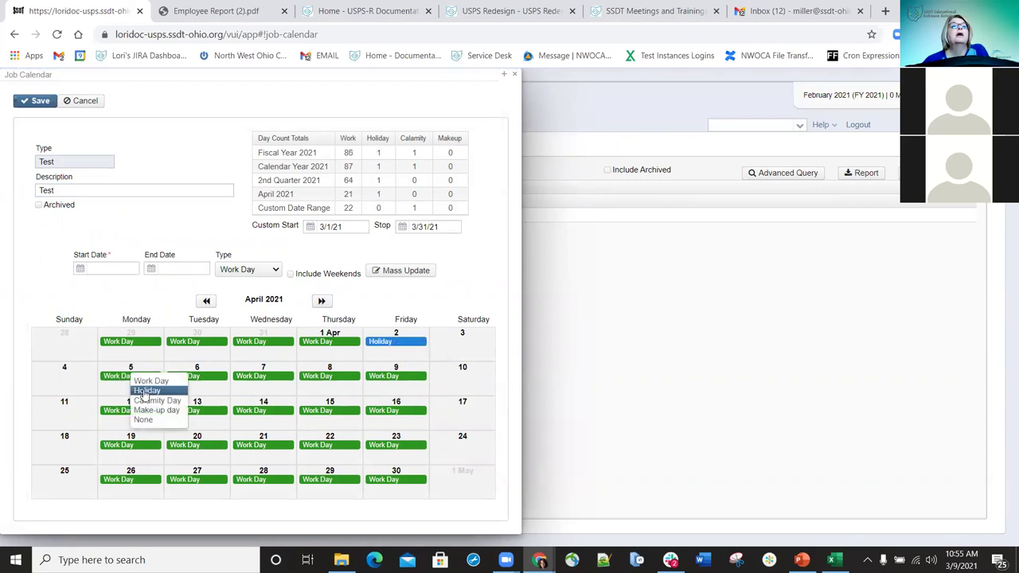
pyautogui.click(148, 393)
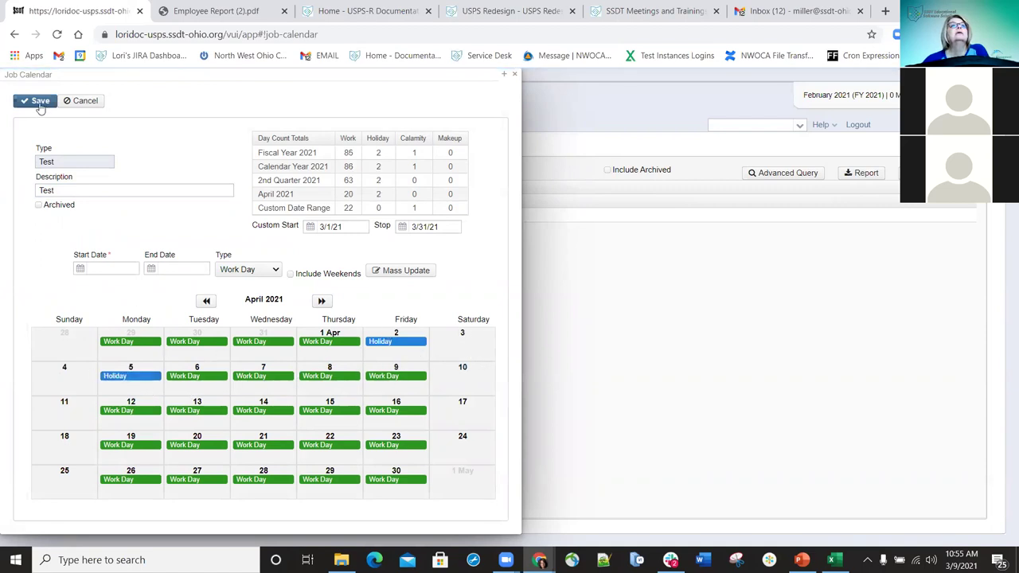
pyautogui.click(40, 101)
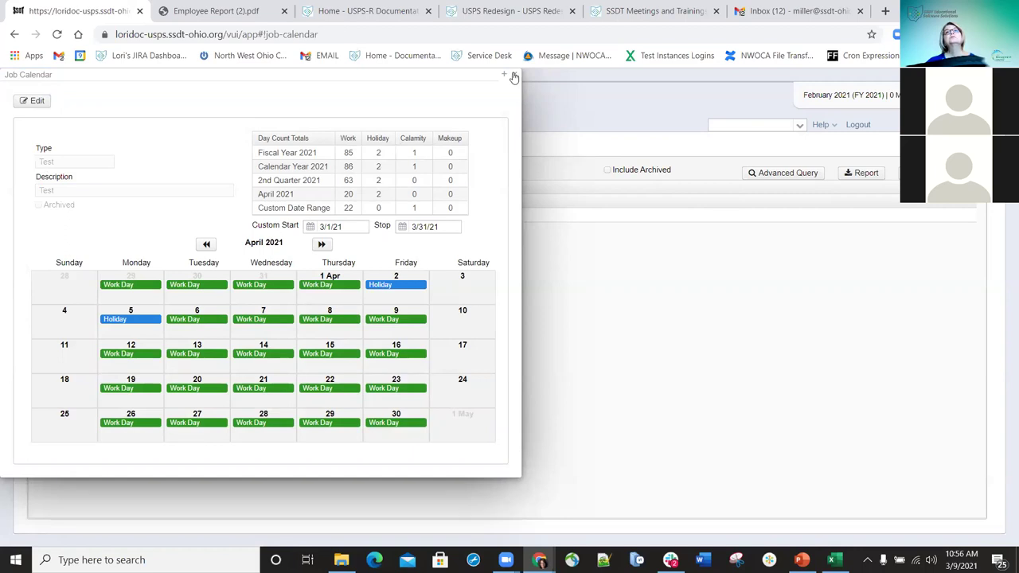
# - Close the Test calendar, then open and dismiss the Mass Change and Create calendar forms unchanged
pyautogui.click(514, 77)
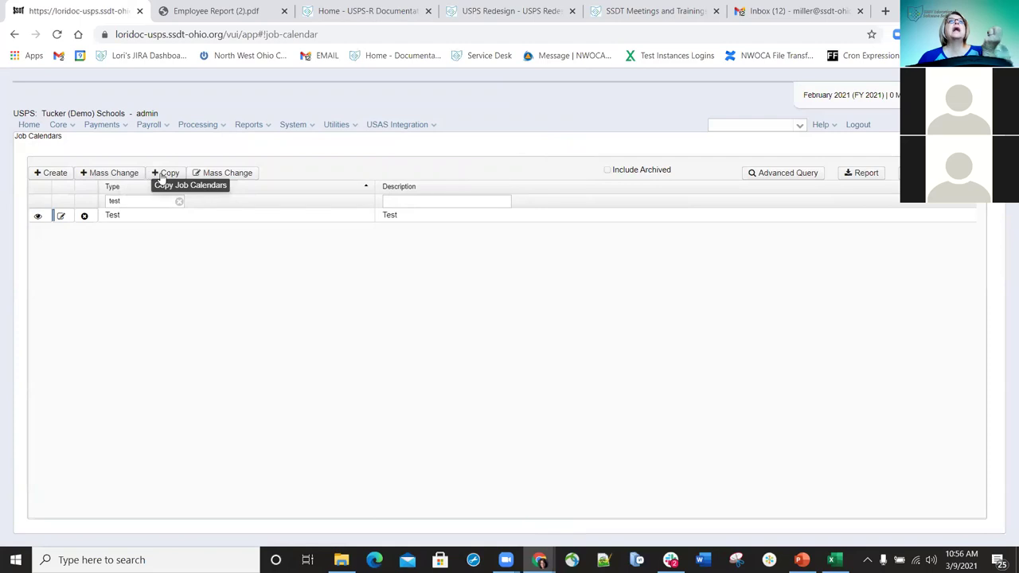
pyautogui.click(102, 173)
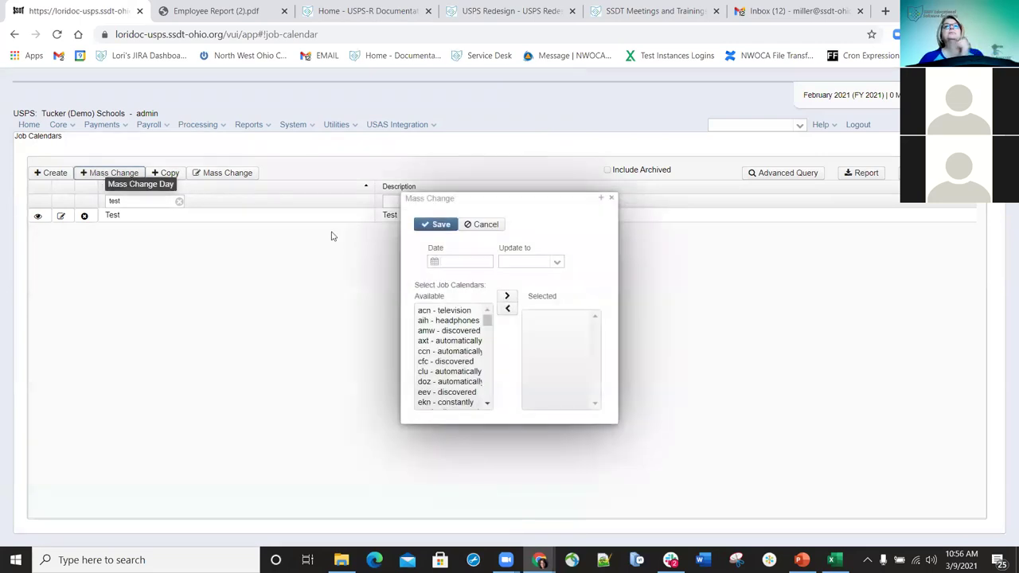
pyautogui.click(610, 197)
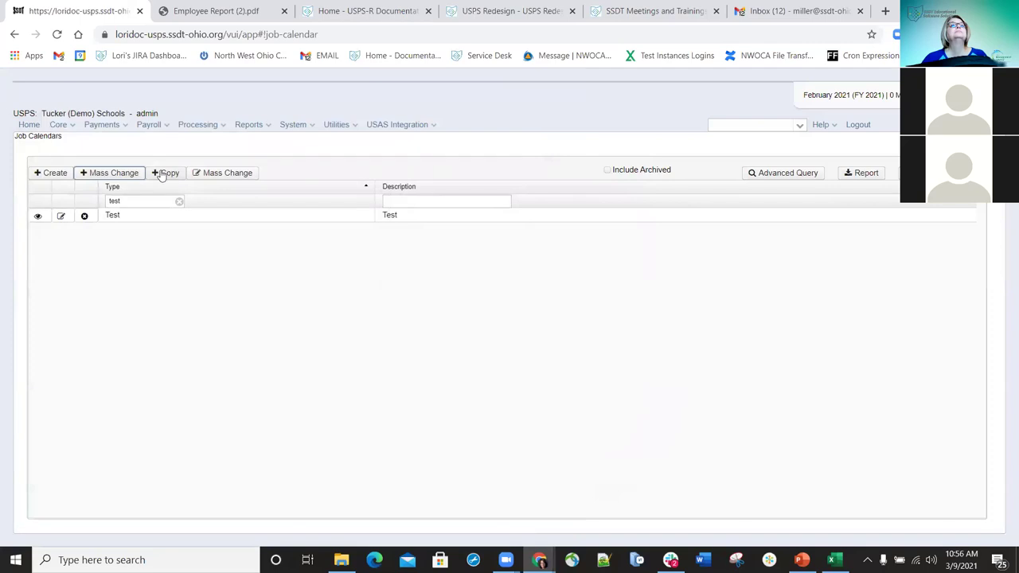
pyautogui.click(49, 173)
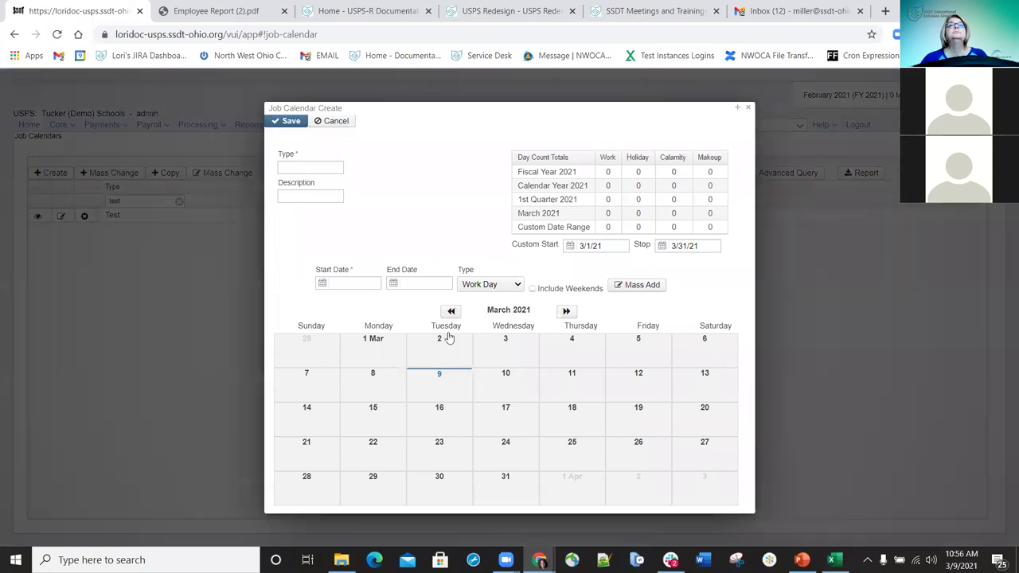
pyautogui.click(748, 108)
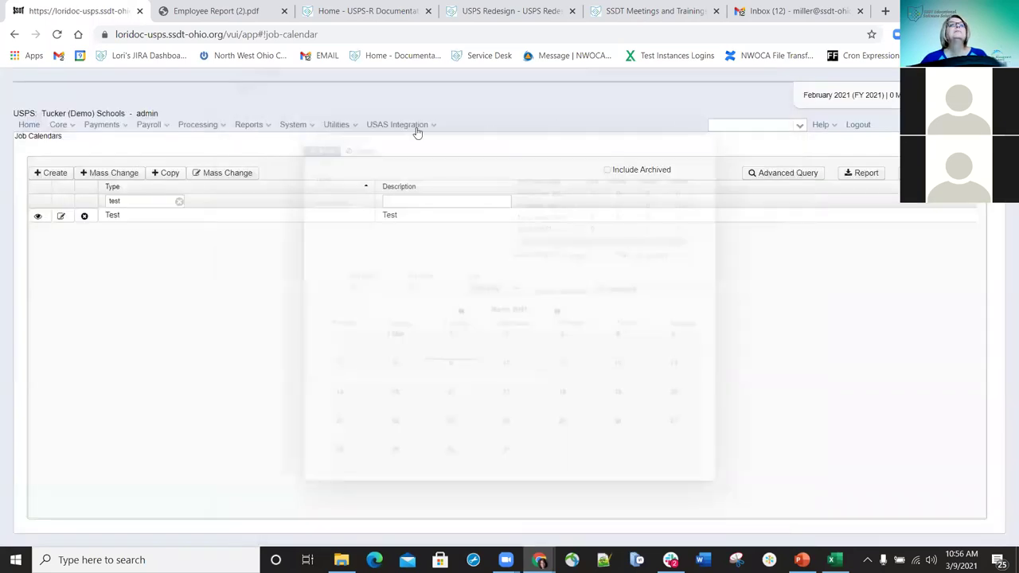
# - Review and close the Test calendar, clear the type filter, and open the amw calendar
pyautogui.click(61, 217)
pyautogui.click(61, 216)
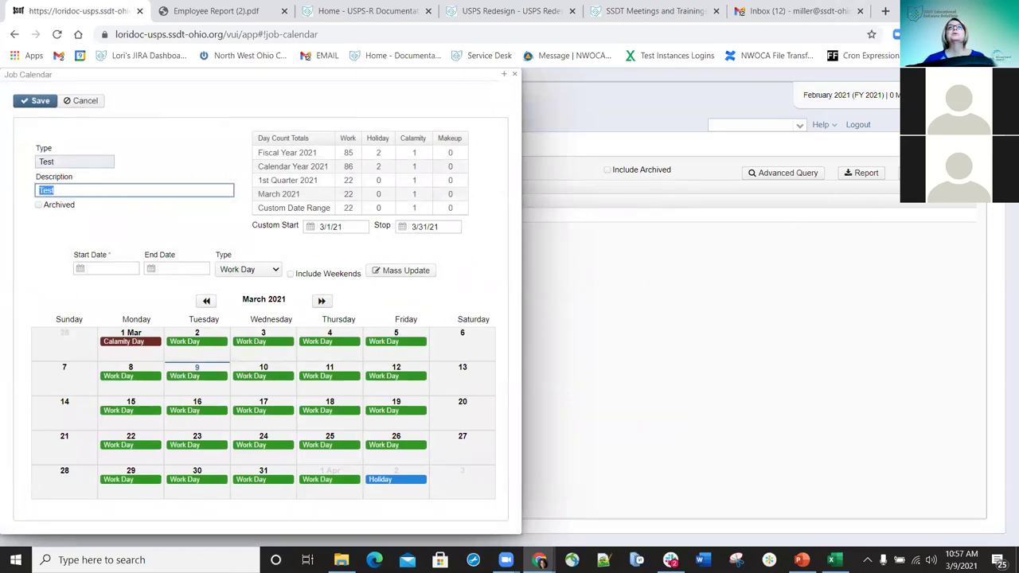
pyautogui.click(514, 74)
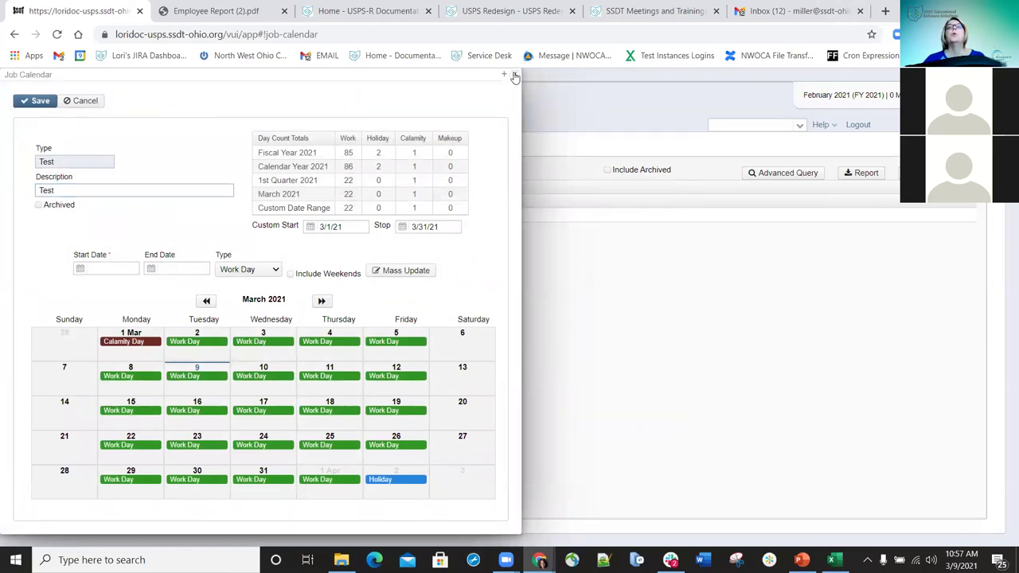
pyautogui.click(179, 202)
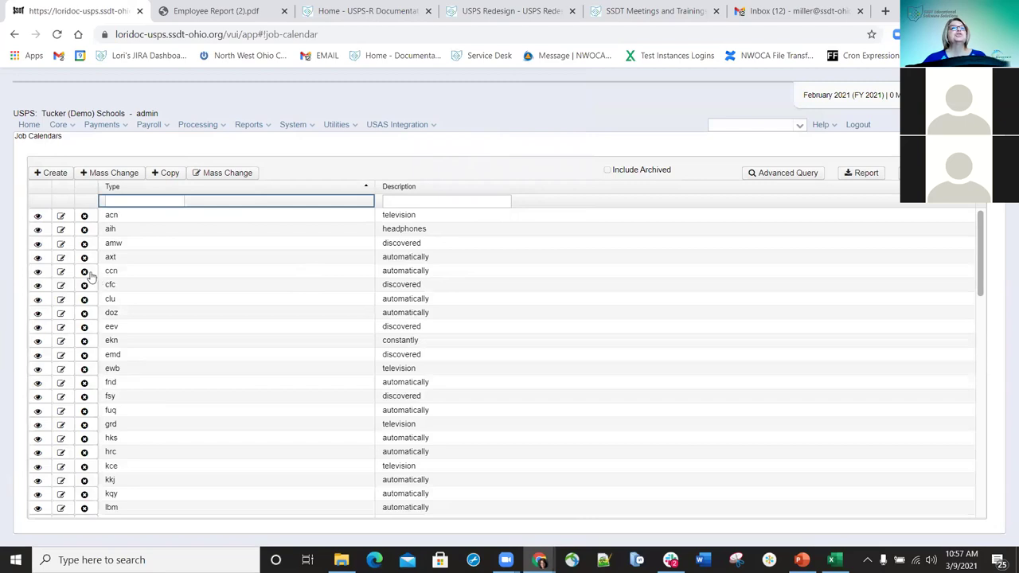
pyautogui.click(60, 244)
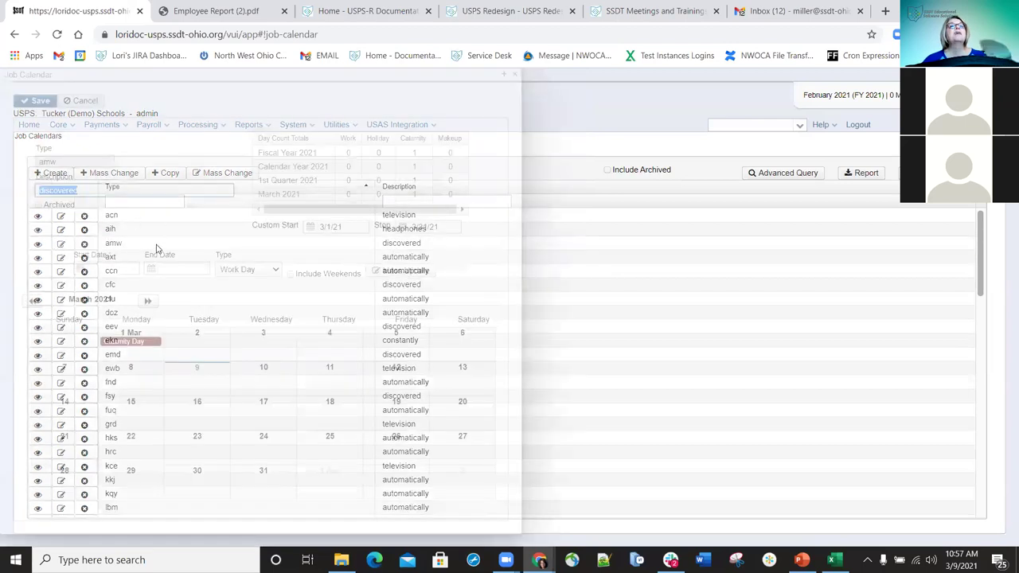
# - Apply Work Days to the amw calendar from 8/15/21 to 6/30/22, correcting the end date
pyautogui.click(118, 268)
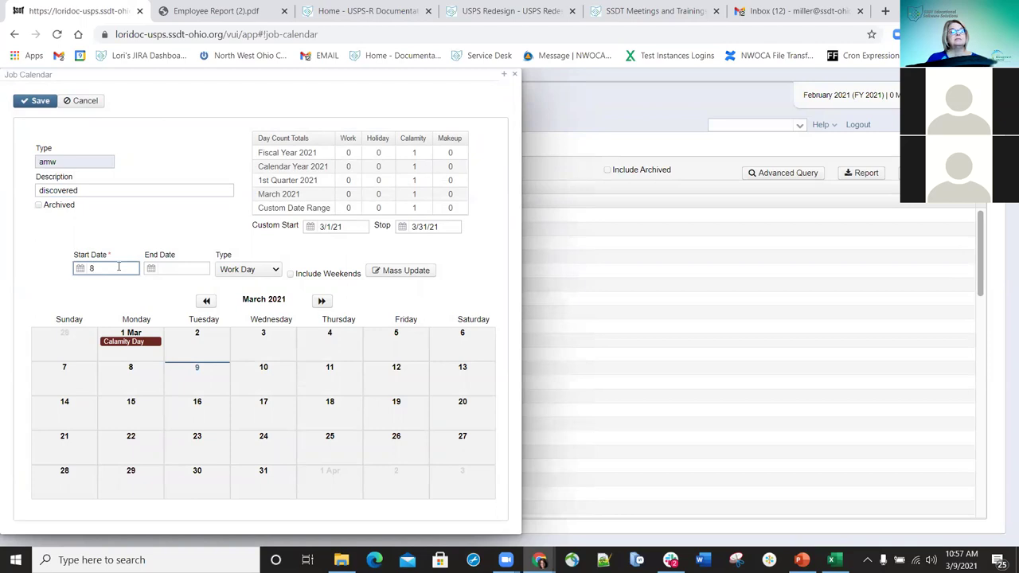
pyautogui.write('8/15/21')
pyautogui.press('Tab')
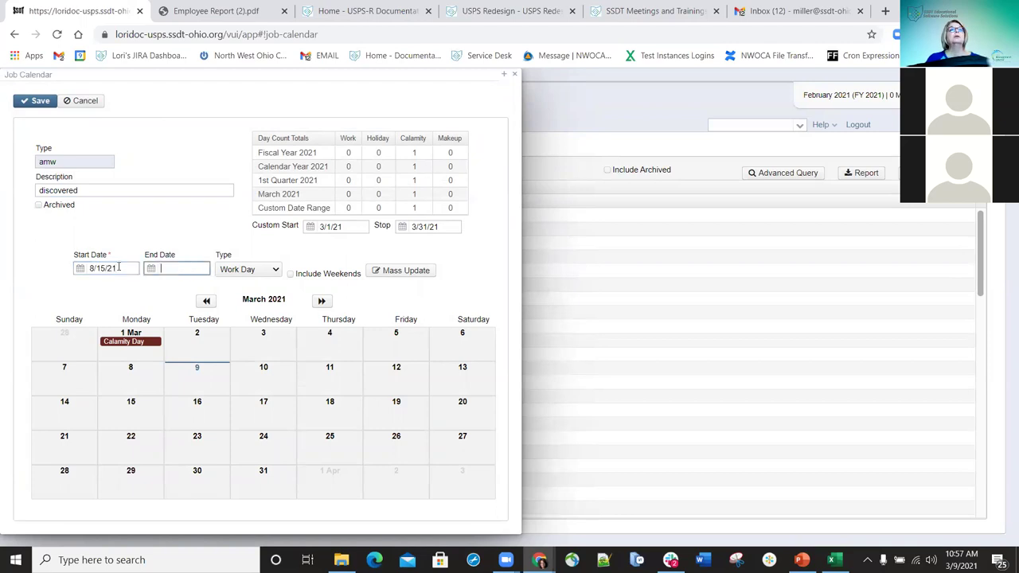
pyautogui.write('6/3022')
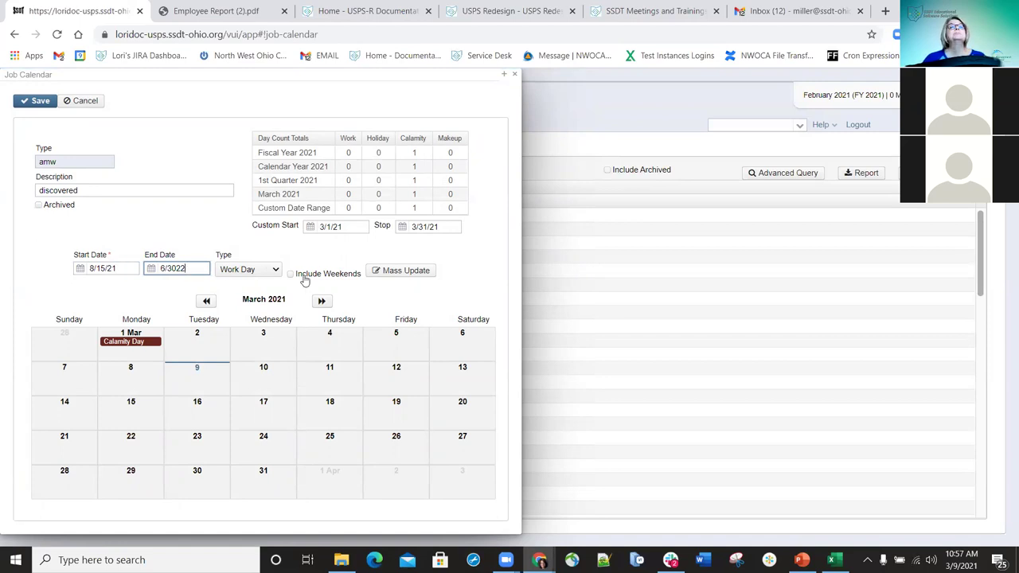
pyautogui.click(389, 271)
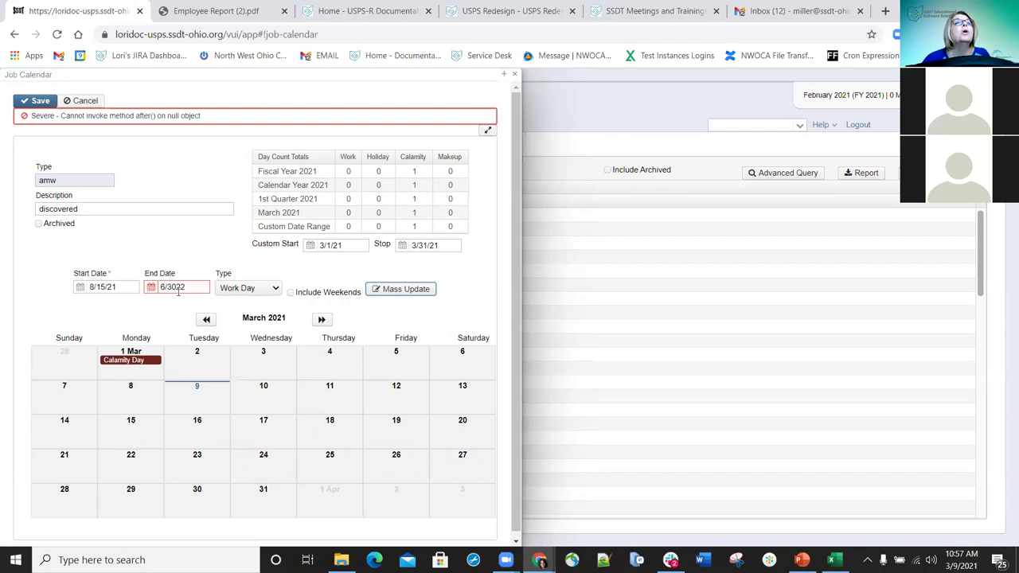
pyautogui.click(175, 286)
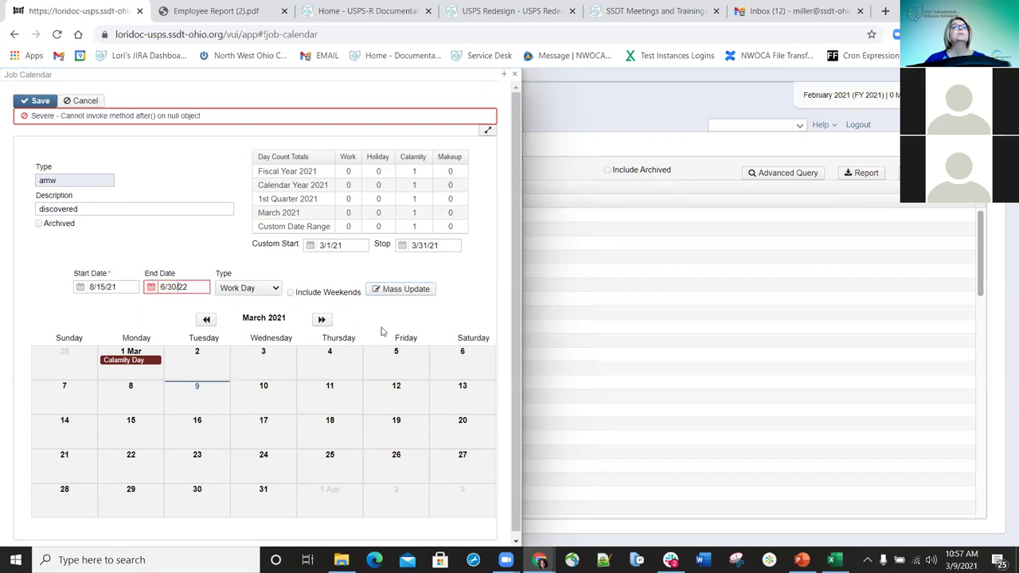
pyautogui.click(407, 291)
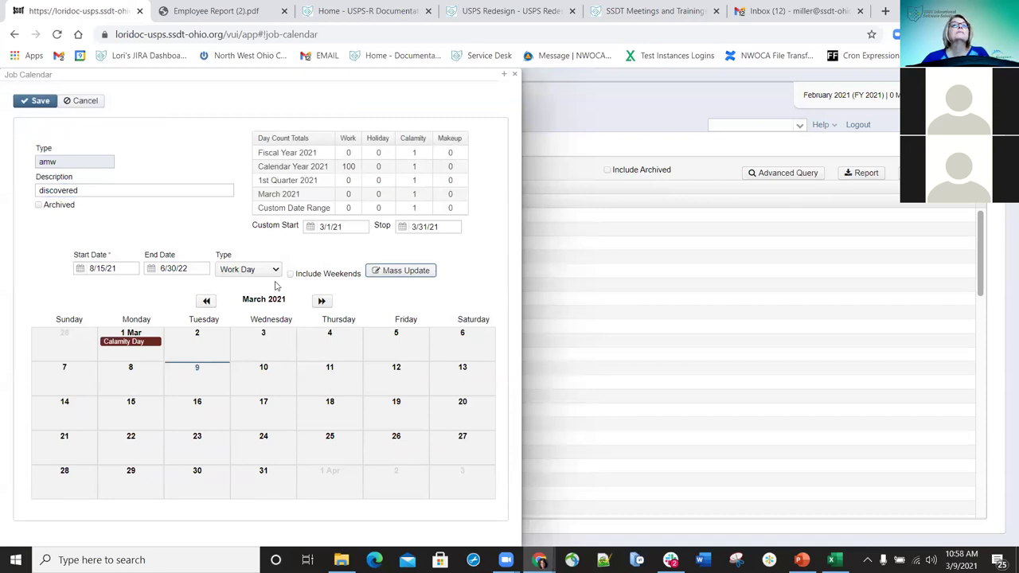
# - Page ahead to October 2021, make October 28 a Holiday, then advance to November
pyautogui.click(323, 303)
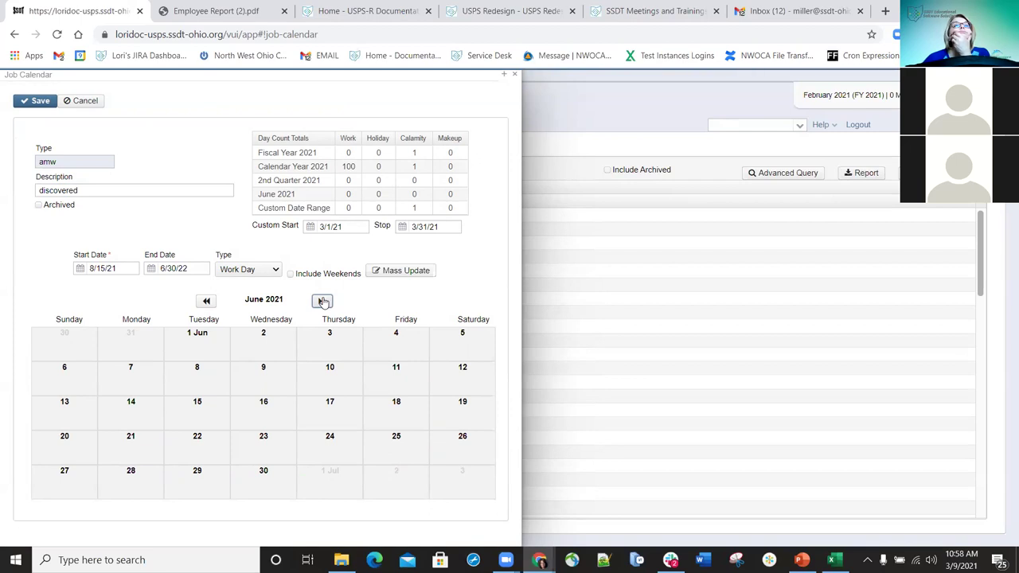
pyautogui.click(322, 301)
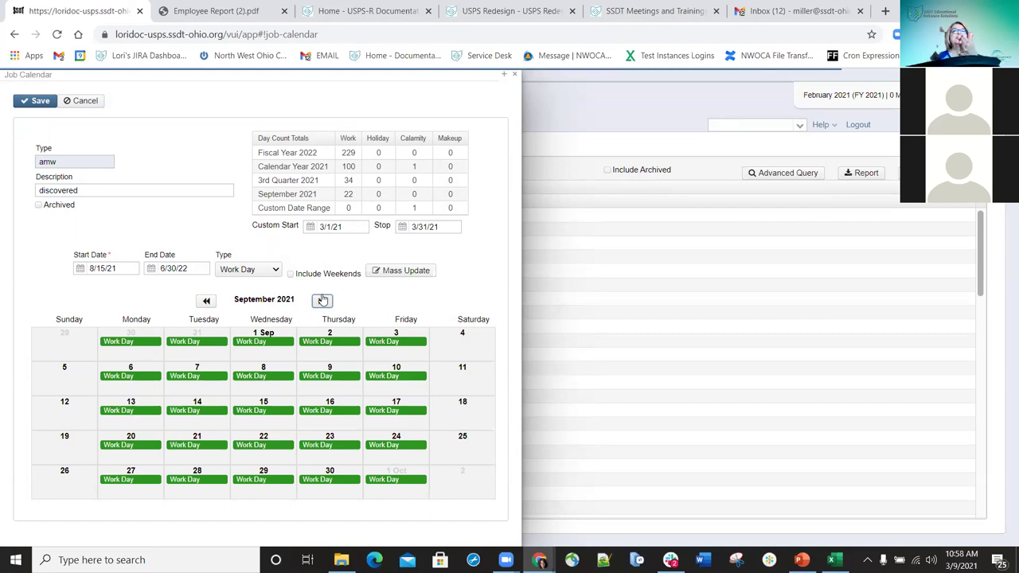
pyautogui.click(323, 300)
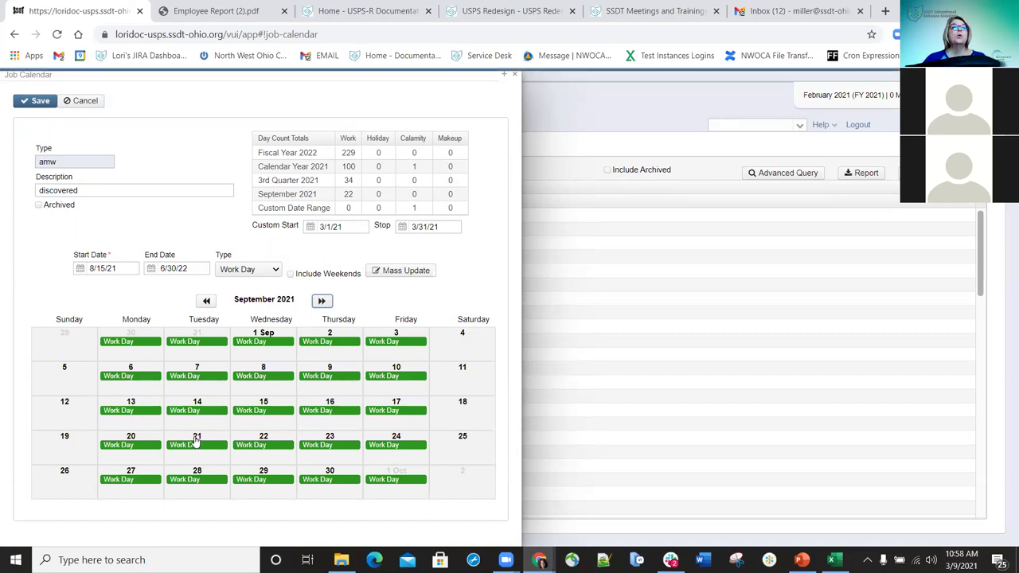
pyautogui.click(332, 481)
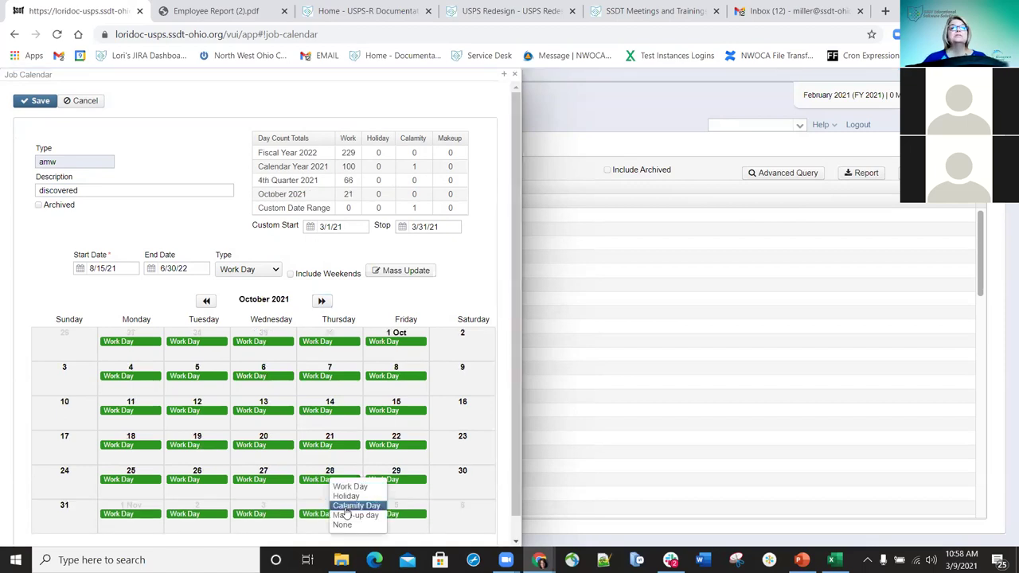
pyautogui.click(355, 506)
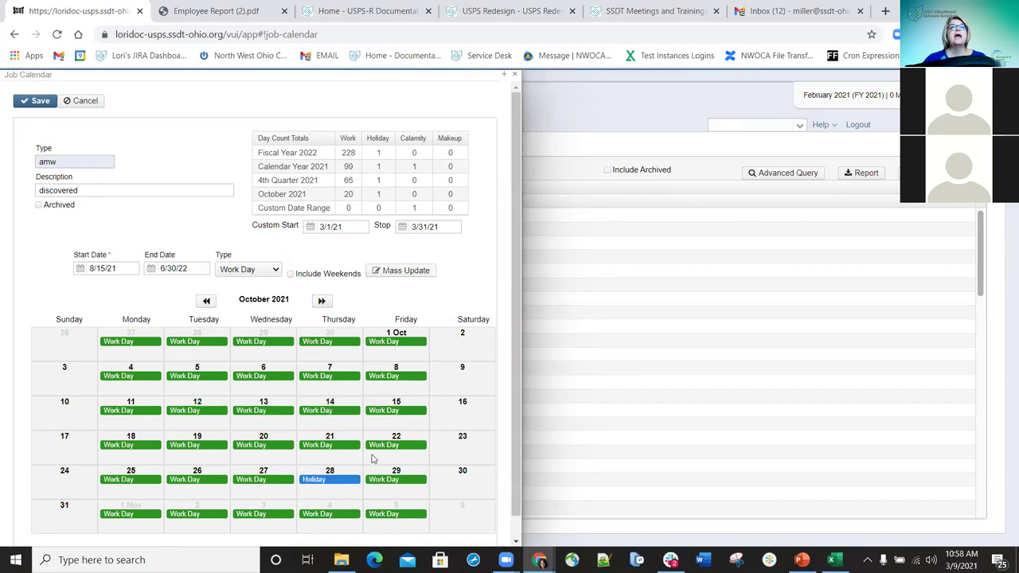
pyautogui.click(323, 302)
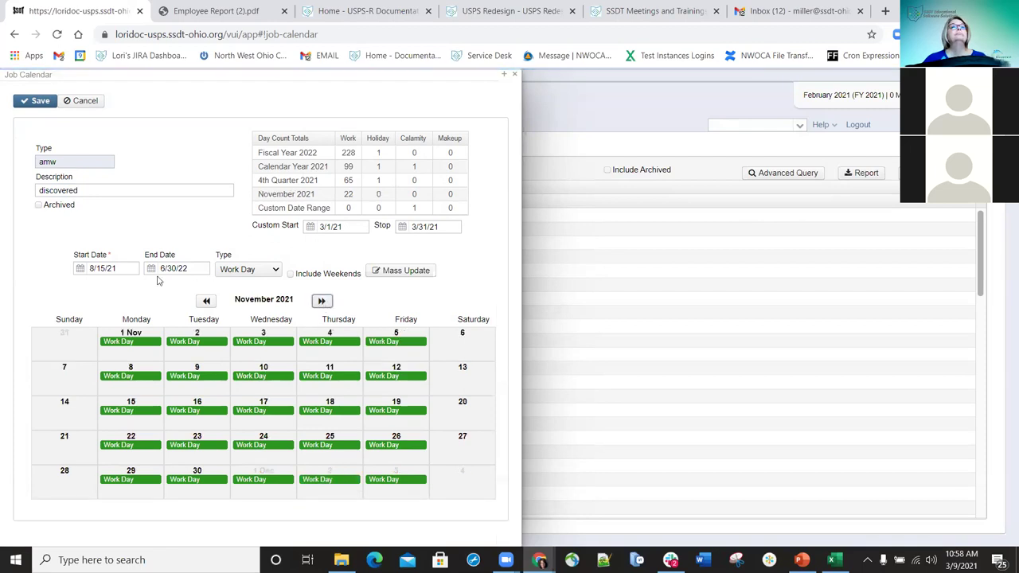
# - Set the range to 11/1/21–11/30/21, make November 25 and 29 Holidays, then save and close amw
pyautogui.click(126, 267)
pyautogui.moveTo(129, 268); pyautogui.dragTo(51, 267)
pyautogui.write('11')
pyautogui.press('Tab')
pyautogui.write('11/30/')
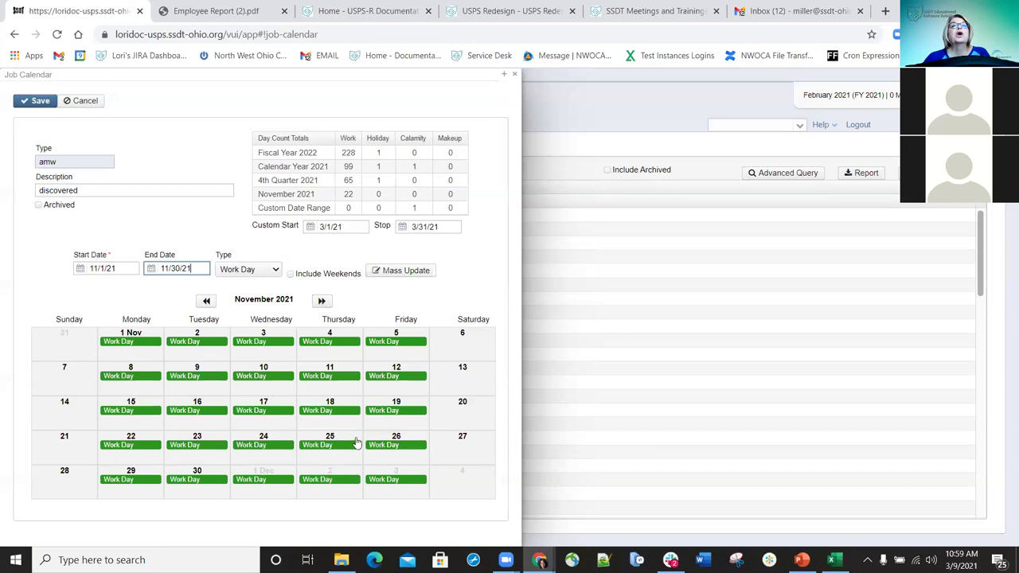
pyautogui.click(324, 445)
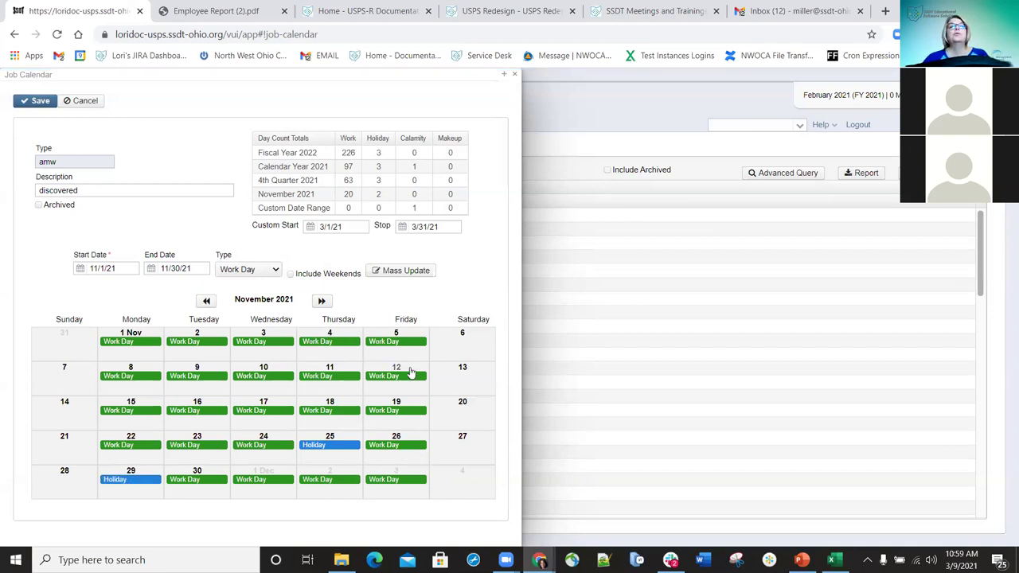
pyautogui.click(39, 102)
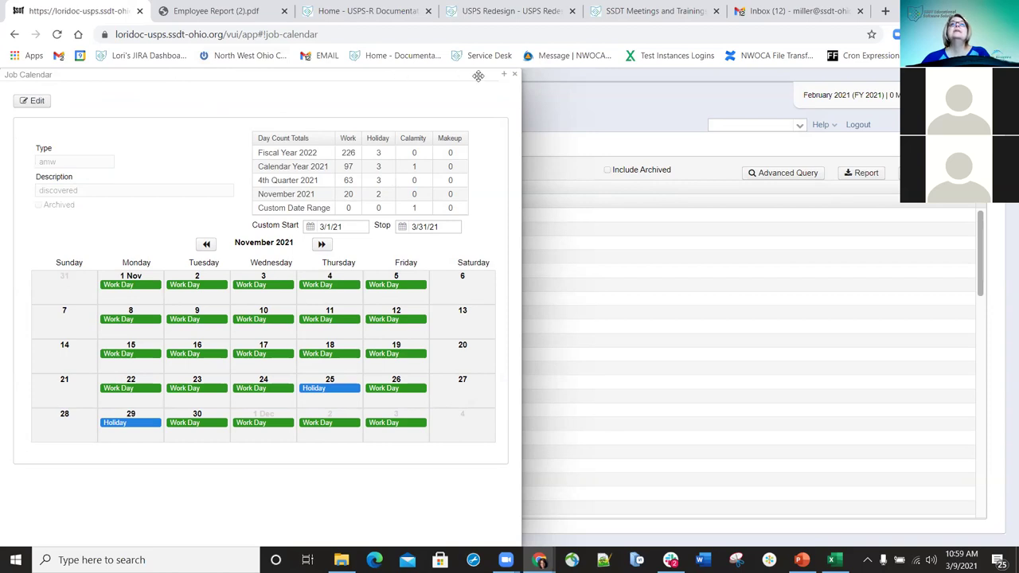
pyautogui.click(515, 75)
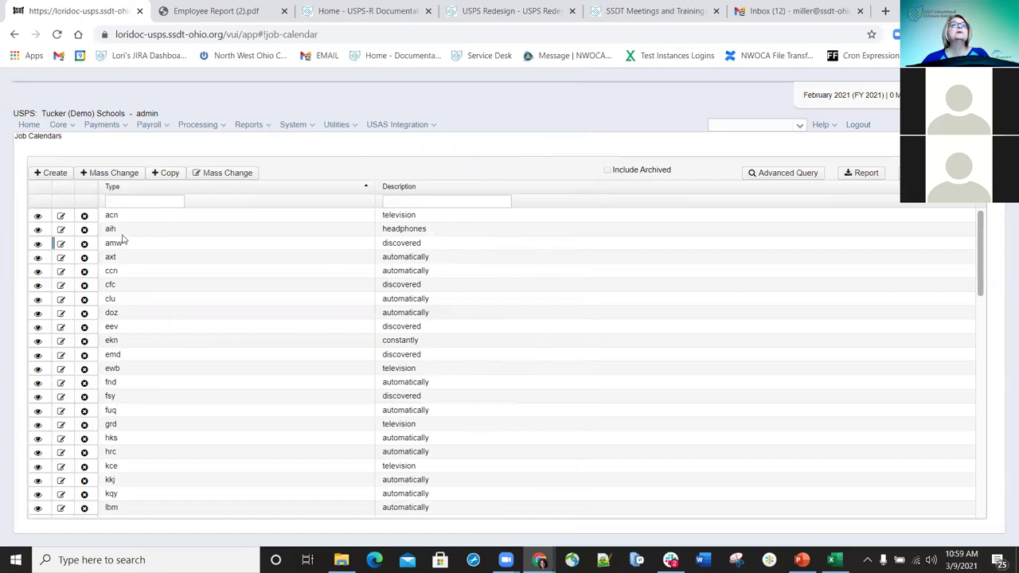
# - Start a job calendar copy from amw covering 8/15/21 through 6/30/22
pyautogui.click(169, 173)
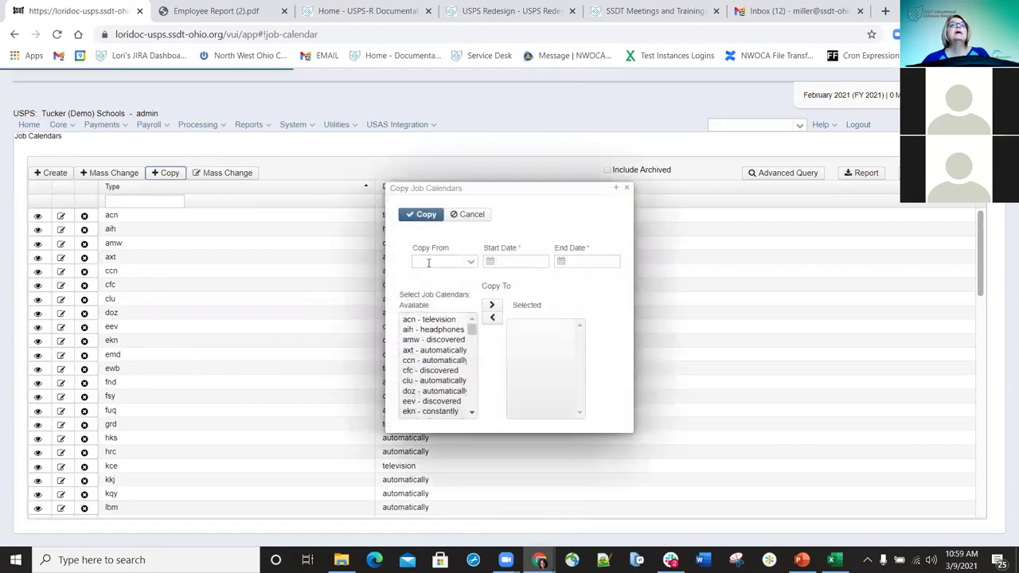
pyautogui.click(432, 258)
pyautogui.write('awm')
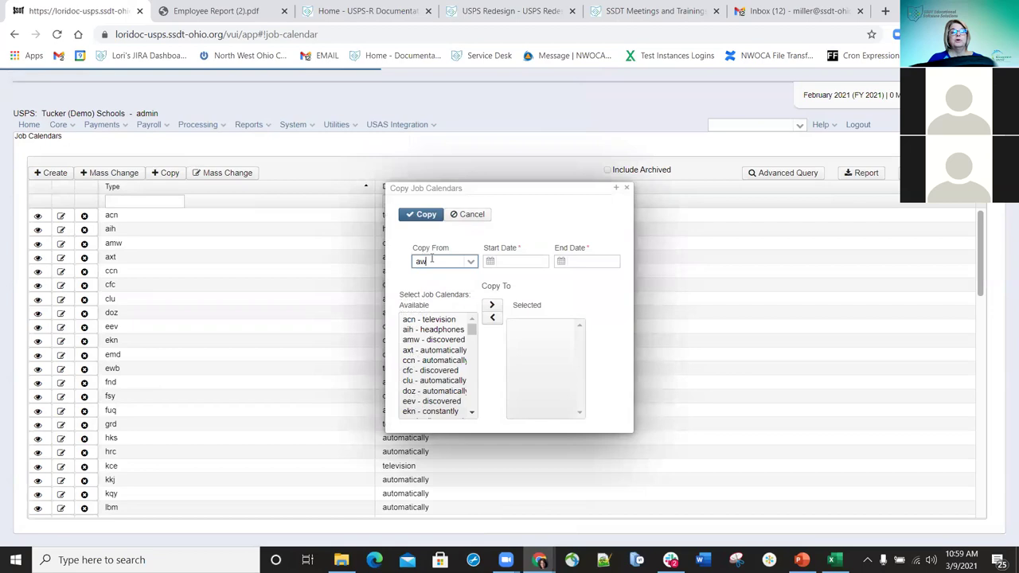
pyautogui.click(517, 261)
pyautogui.write('8/')
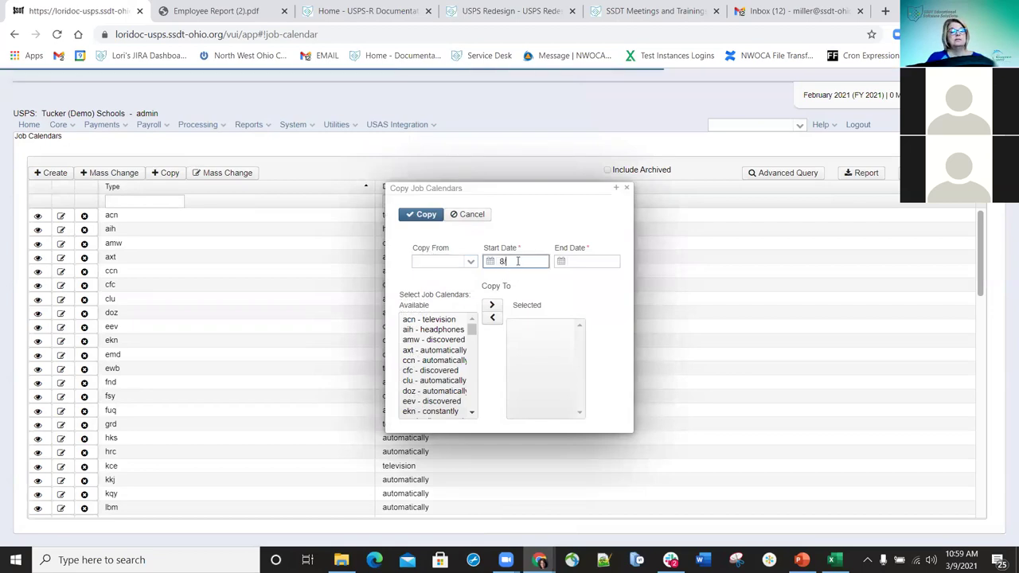
pyautogui.write('15/21')
pyautogui.press('Tab')
pyautogui.write('6/30')
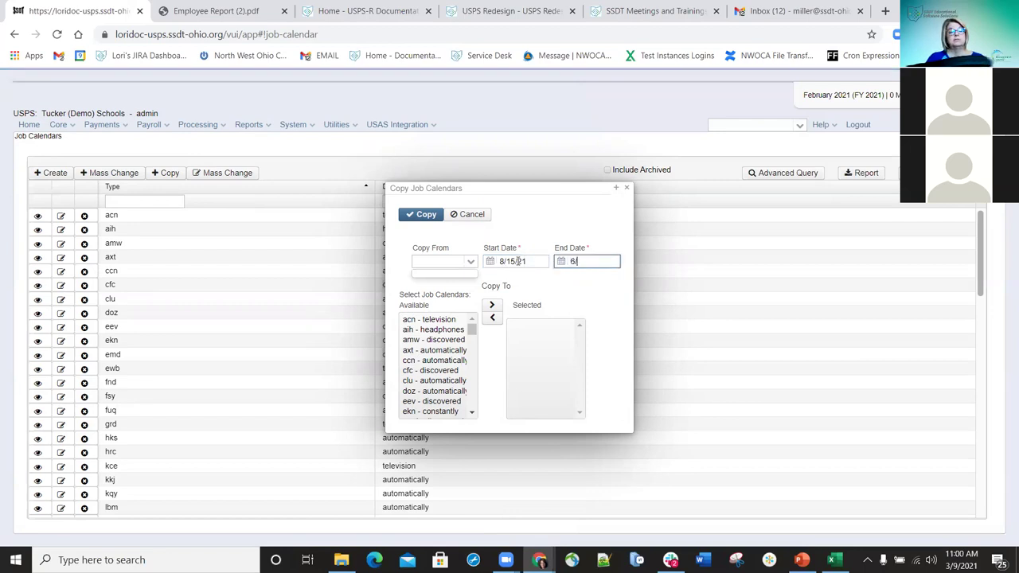
pyautogui.write('/22')
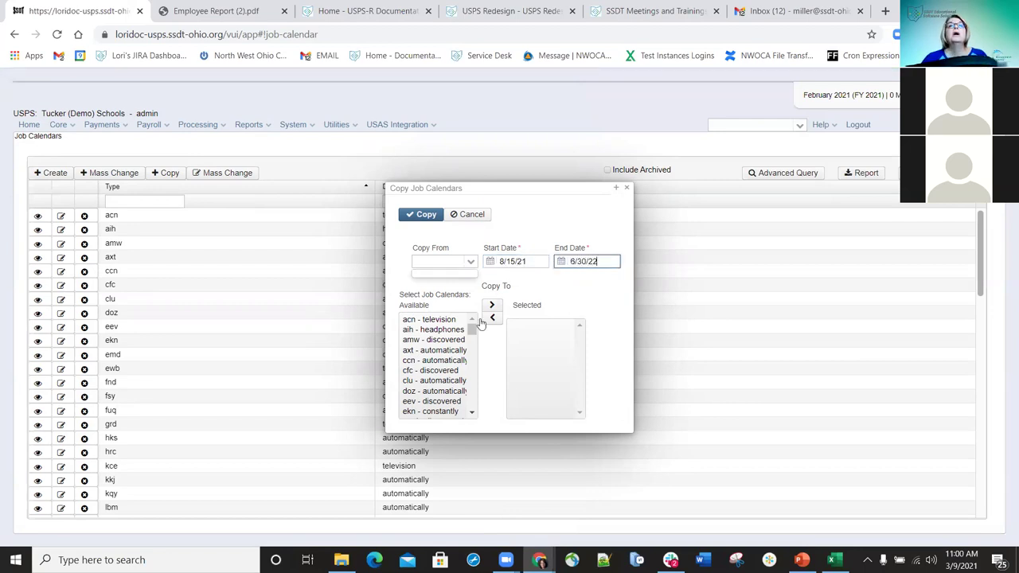
# - Add acn - television, amw - discovered, aih - headphones and ccn - automatically as target calendars
pyautogui.click(431, 319)
pyautogui.doubleClick(432, 319)
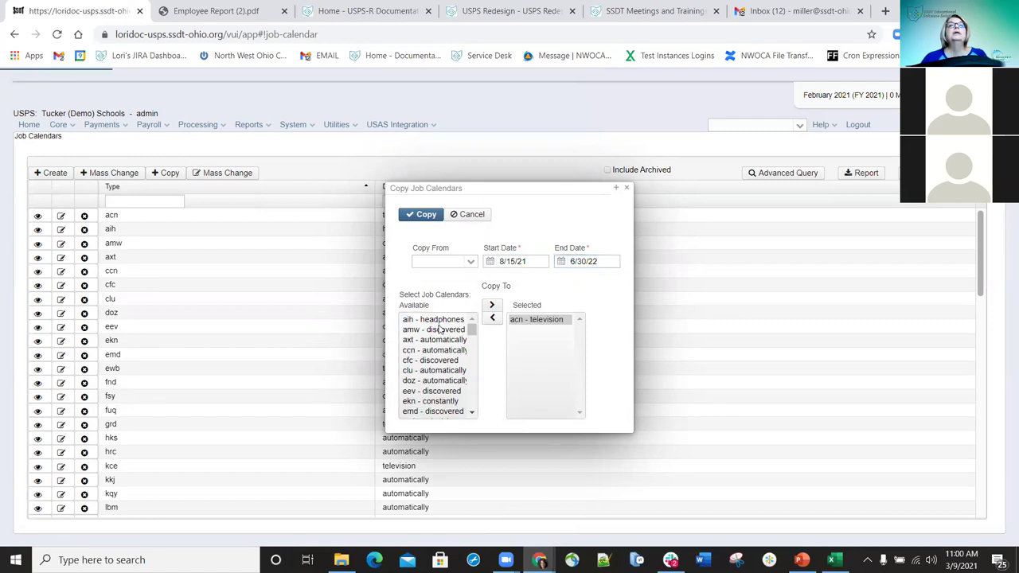
pyautogui.doubleClick(441, 329)
pyautogui.click(447, 319)
pyautogui.doubleClick(447, 319)
pyautogui.click(445, 330)
pyautogui.doubleClick(443, 342)
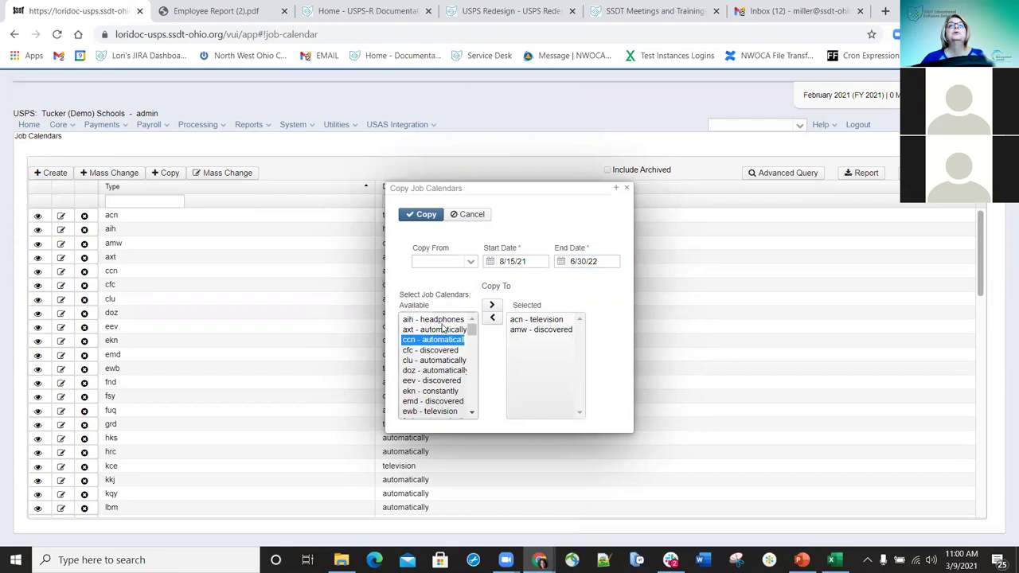
pyautogui.doubleClick(446, 319)
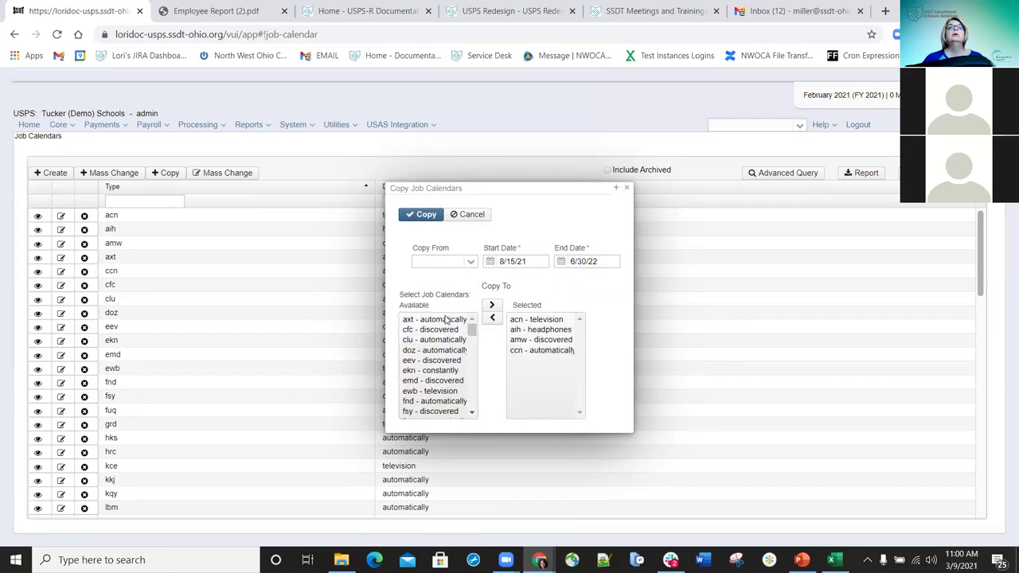
pyautogui.click(446, 320)
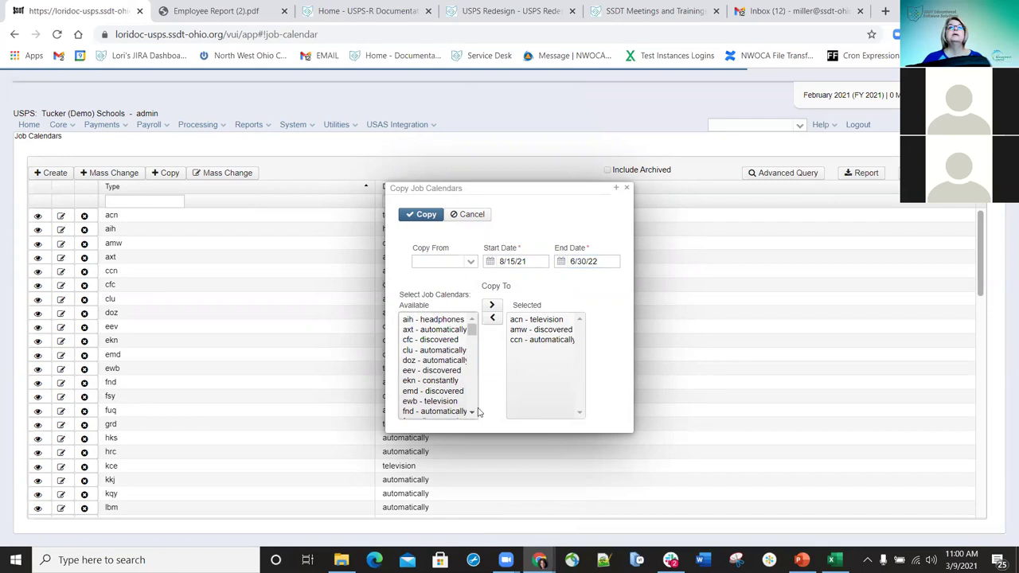
# - Select every remaining available calendar through zvz - automatically and add them to the targets
pyautogui.scroll(-10, 454, 398)
pyautogui.click(444, 411)
pyautogui.moveTo(472, 402)
pyautogui.mouseDown()
pyautogui.moveTo(461, 306)
pyautogui.moveTo(470, 402)
pyautogui.mouseUp()
pyautogui.click(434, 320)
pyautogui.keyDown('shift'); pyautogui.click(434, 411); pyautogui.keyUp('shift')
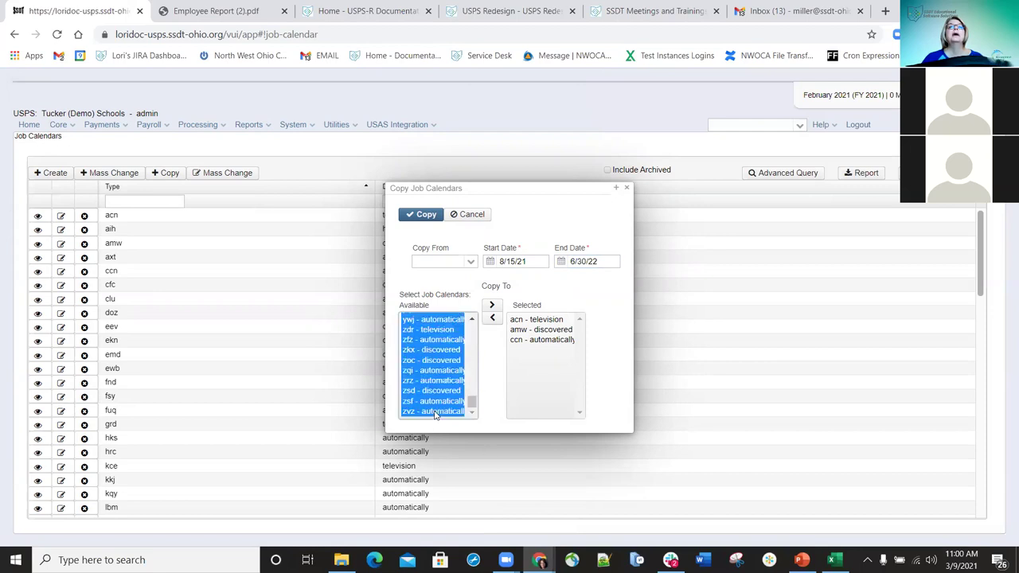
pyautogui.click(492, 306)
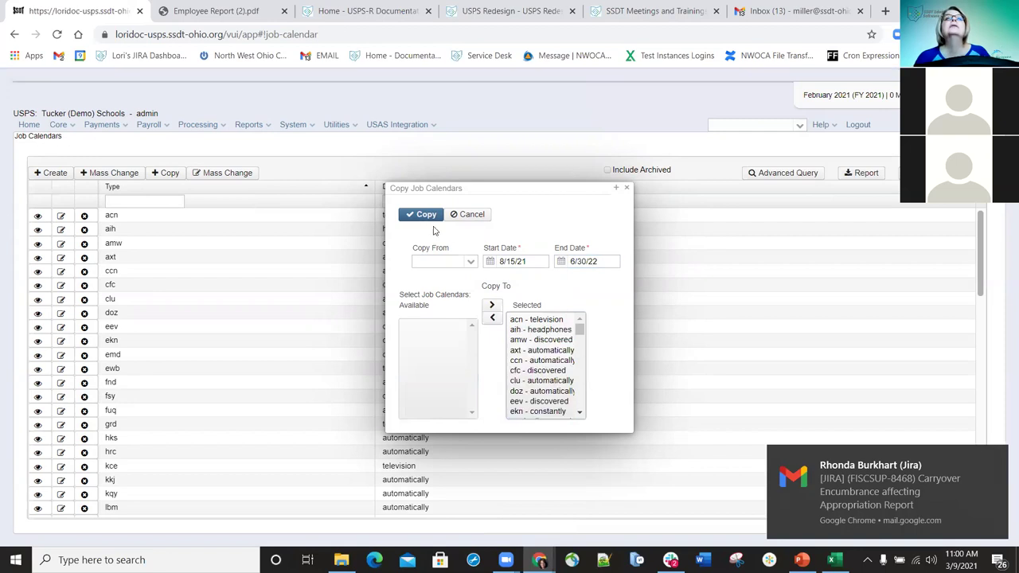
# - Remove amw - discovered from the targets, set it as the source, and run the copy
pyautogui.click(443, 263)
pyautogui.write('amw')
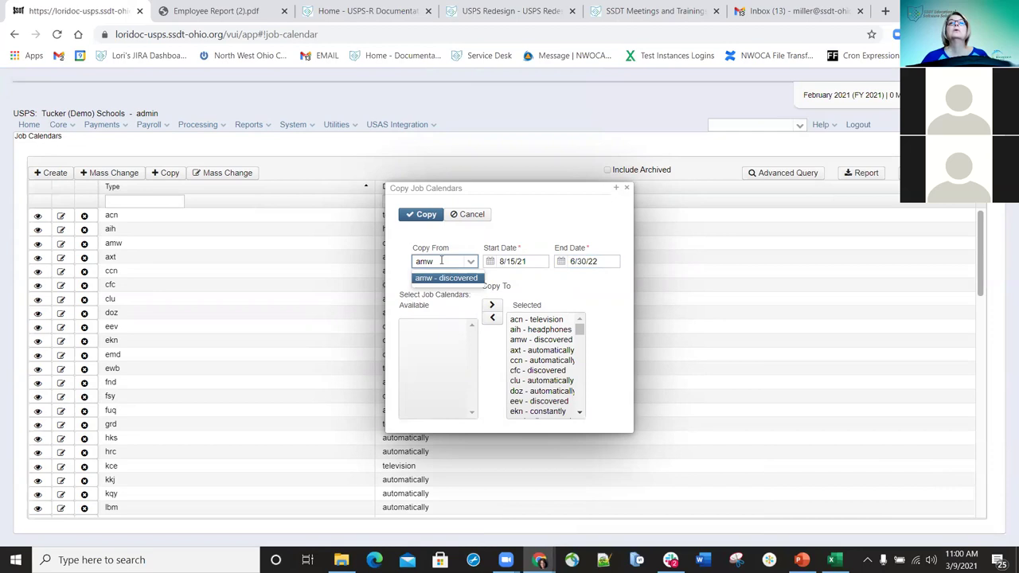
pyautogui.doubleClick(520, 341)
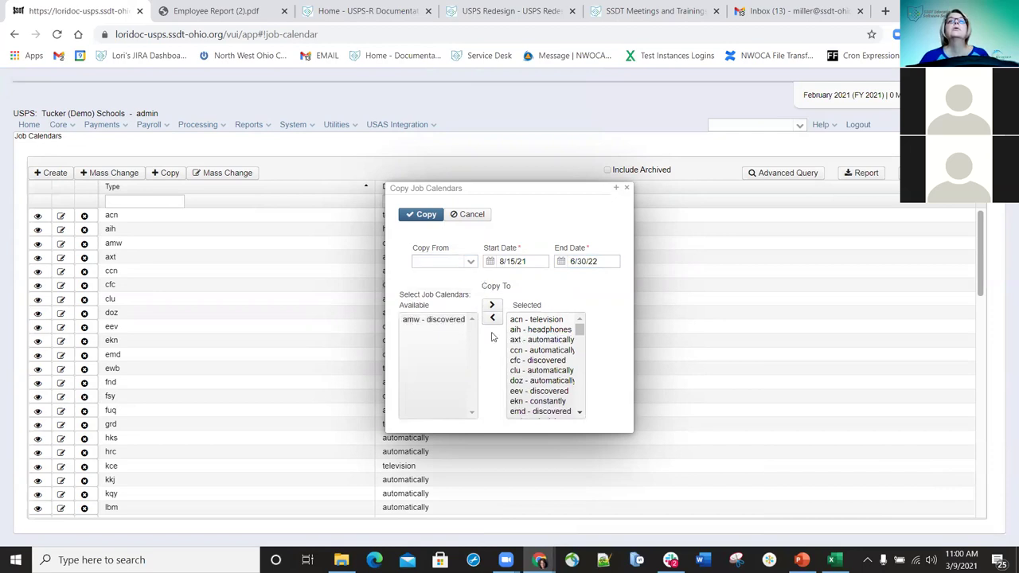
pyautogui.click(455, 262)
pyautogui.write('amw')
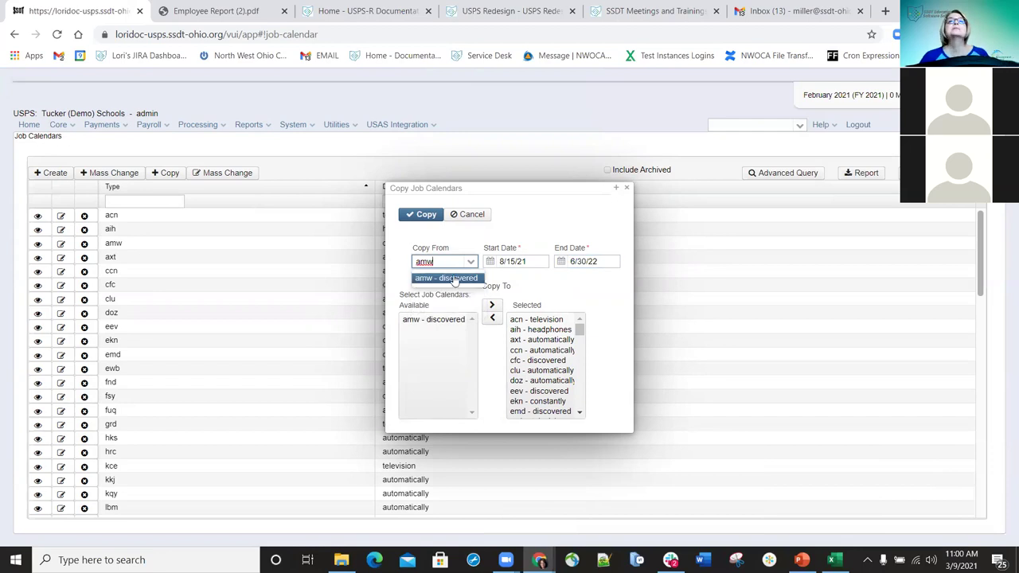
pyautogui.click(453, 278)
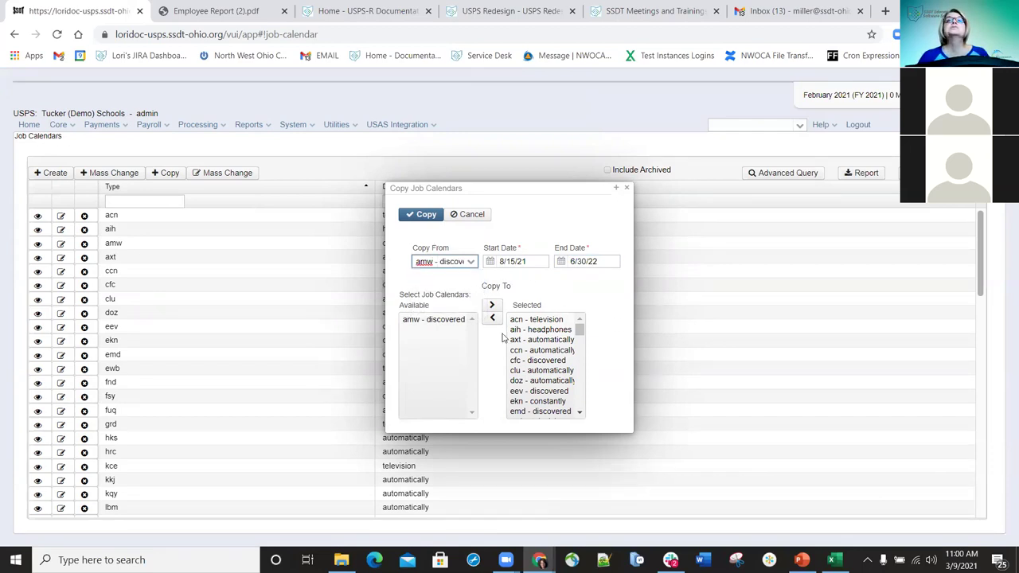
pyautogui.click(422, 215)
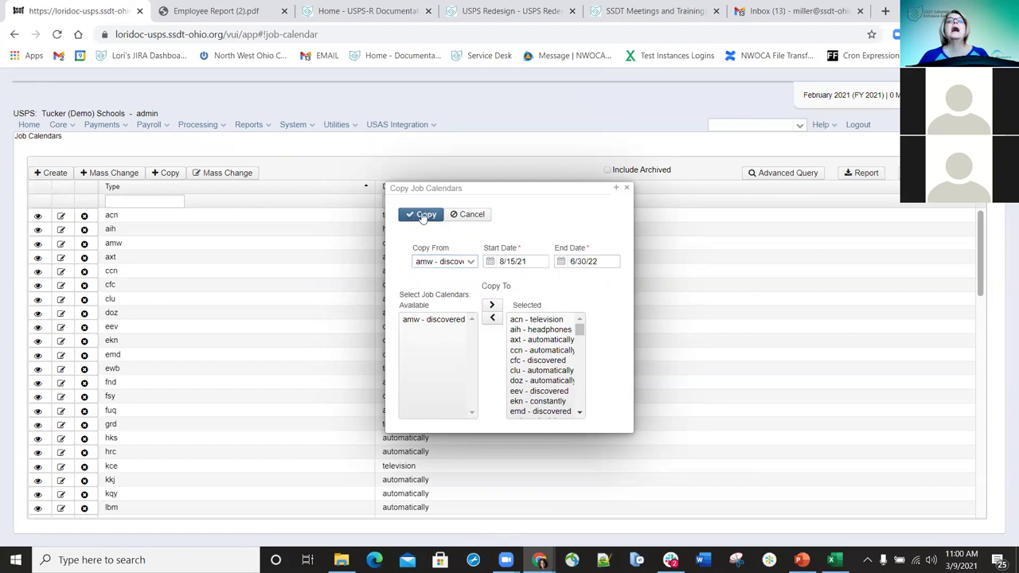
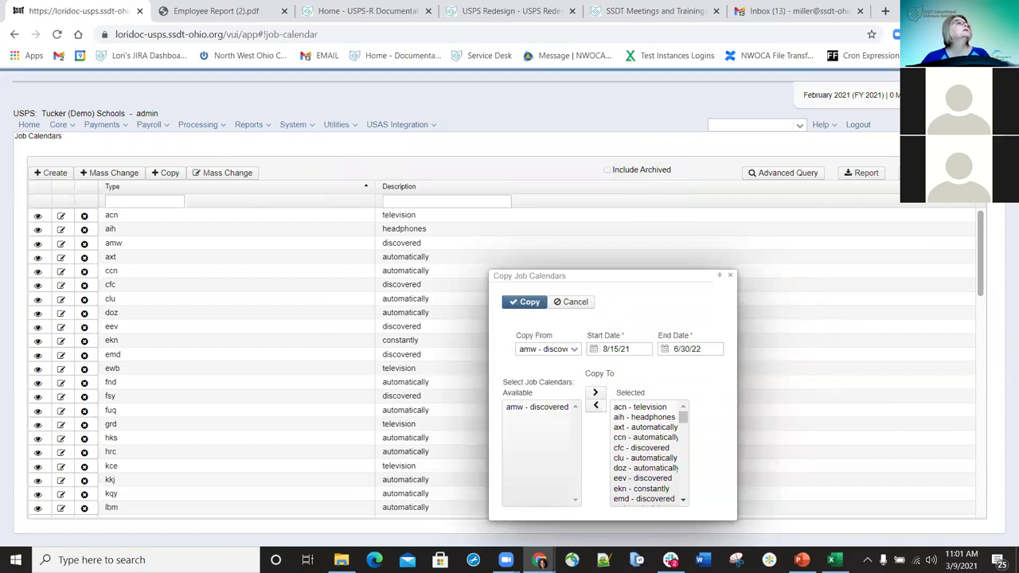
# - Look over the core setup list and select the eev and acn job calendar rows
pyautogui.click(72, 125)
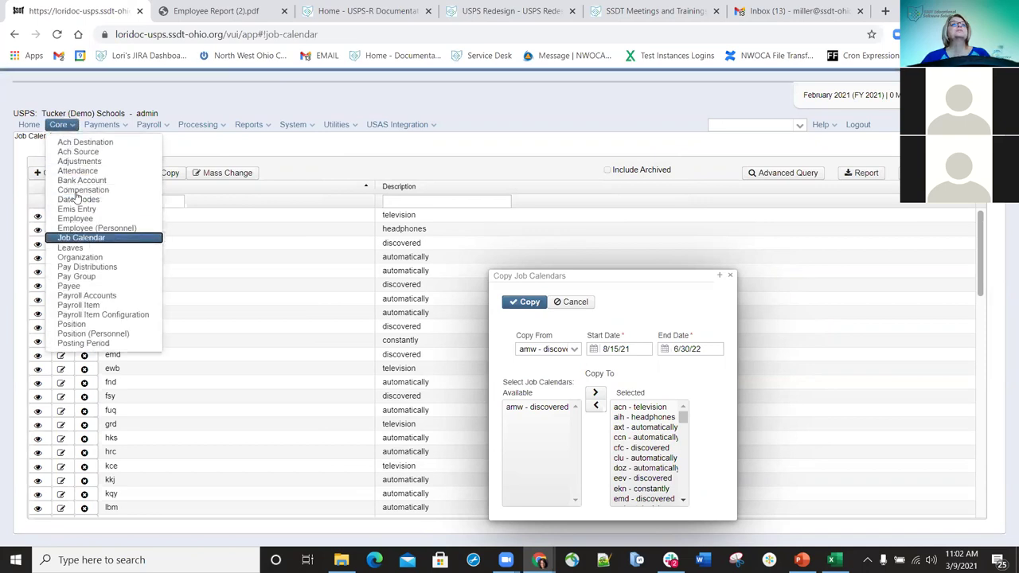
pyautogui.click(76, 249)
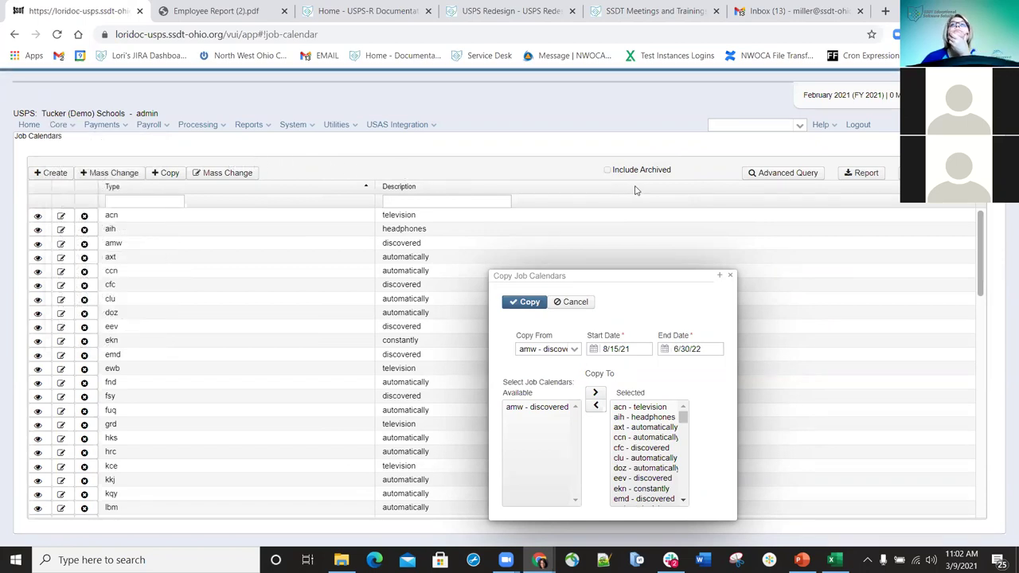
pyautogui.click(808, 328)
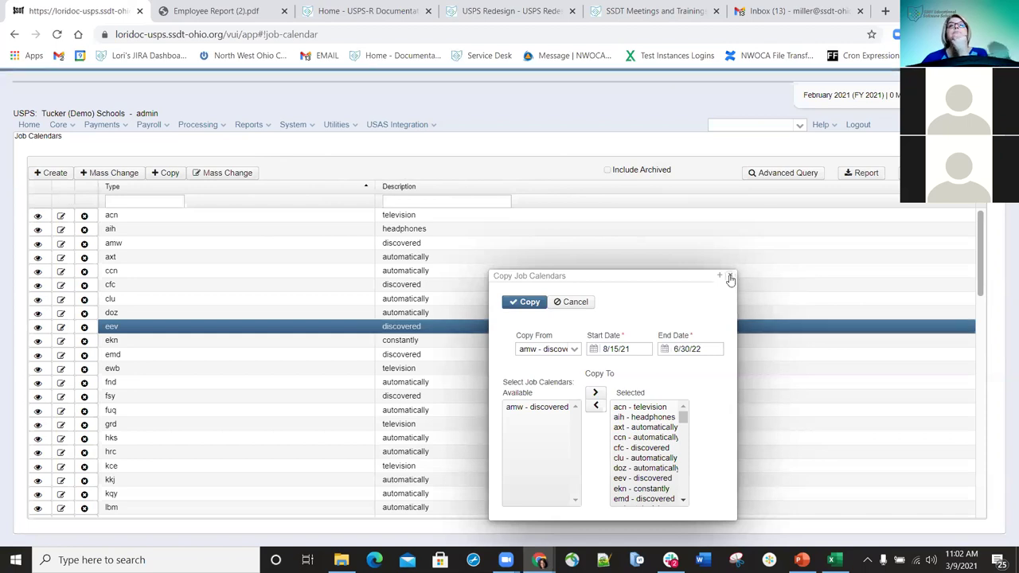
pyautogui.click(587, 215)
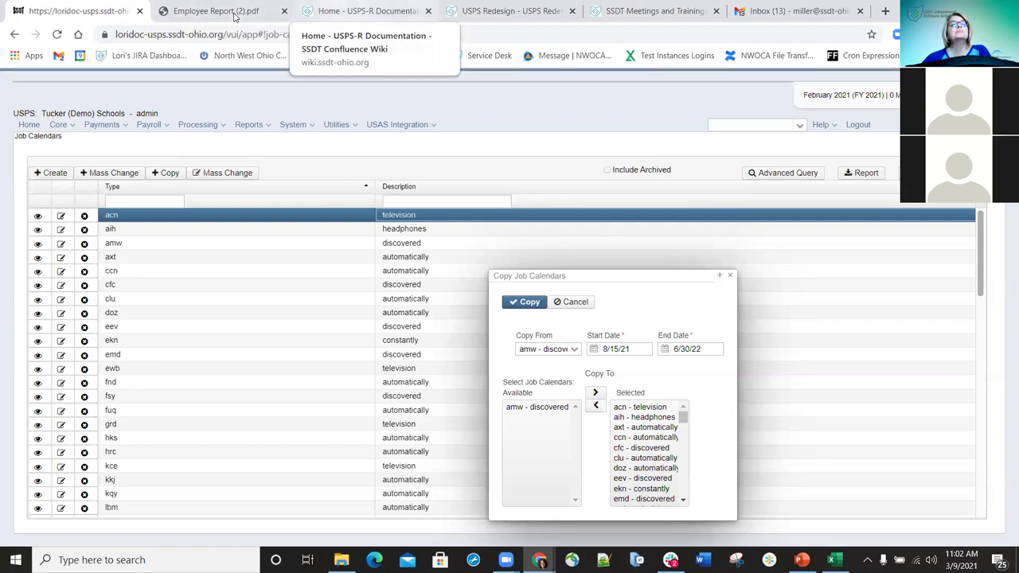
# - Switch to the USPS-R documentation page, skim it, and go back to the previous page
pyautogui.hotkey('ctrl', '3')
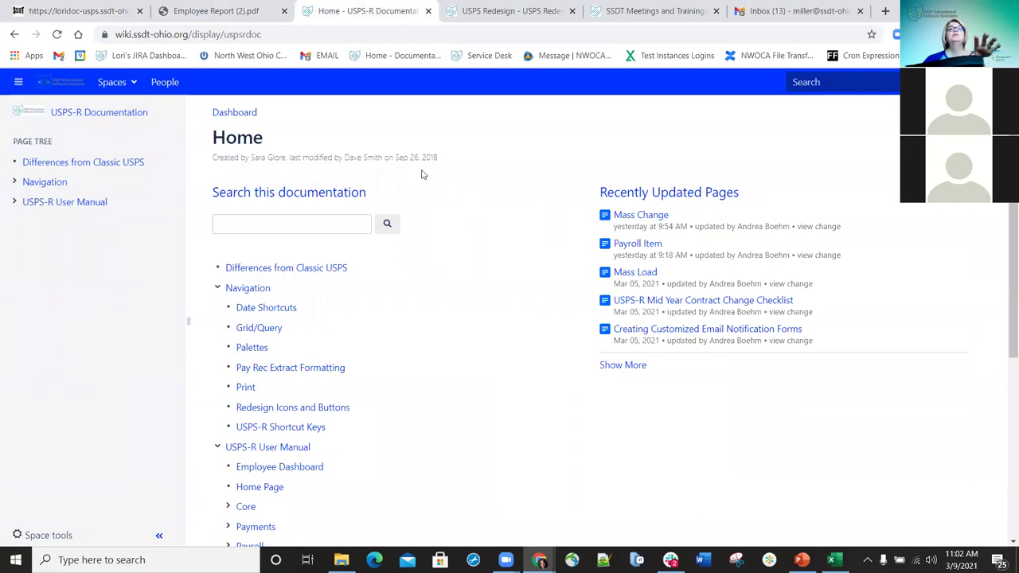
pyautogui.scroll(-4, 327, 211)
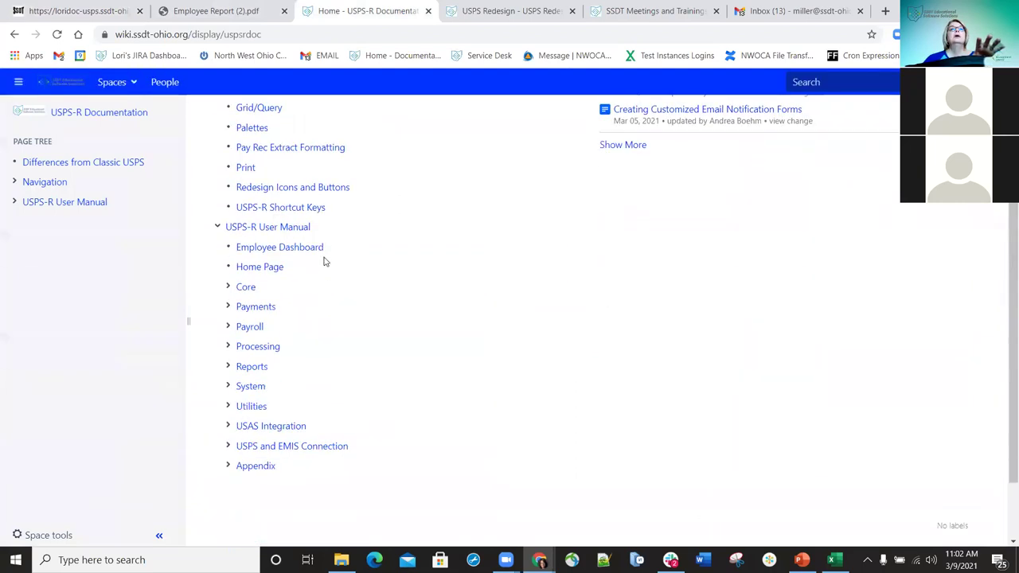
pyautogui.scroll(4, 336, 287)
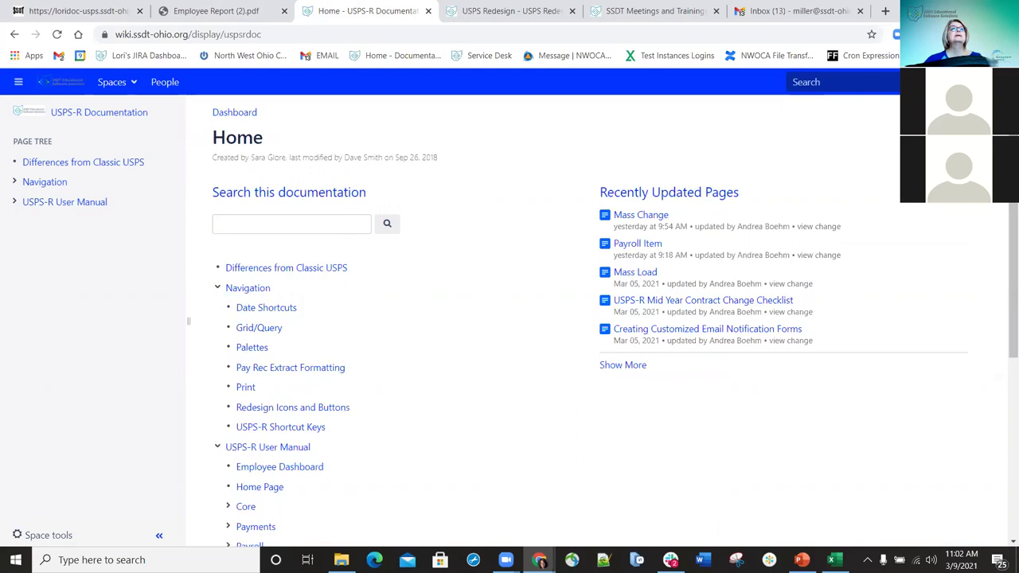
pyautogui.click(15, 35)
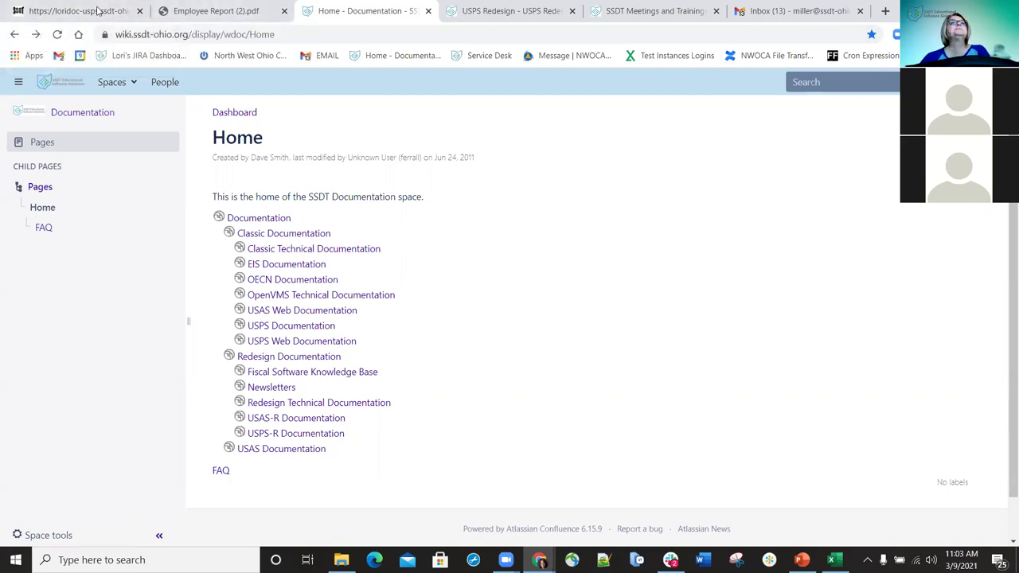
# - Close the Employee Report PDF tab that failed to load and show the USPS Redesign wiki page
pyautogui.click(112, 10)
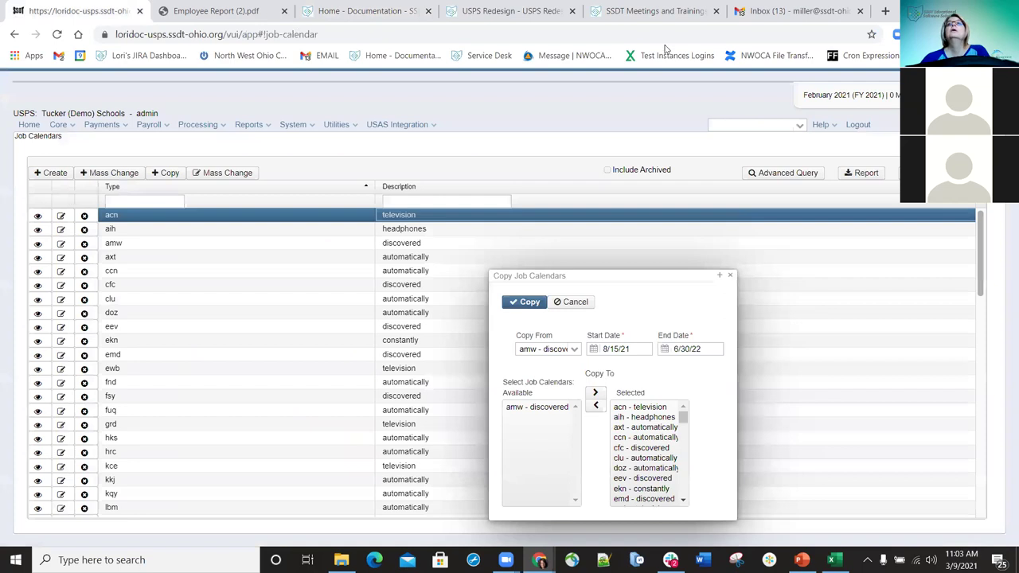
pyautogui.click(200, 11)
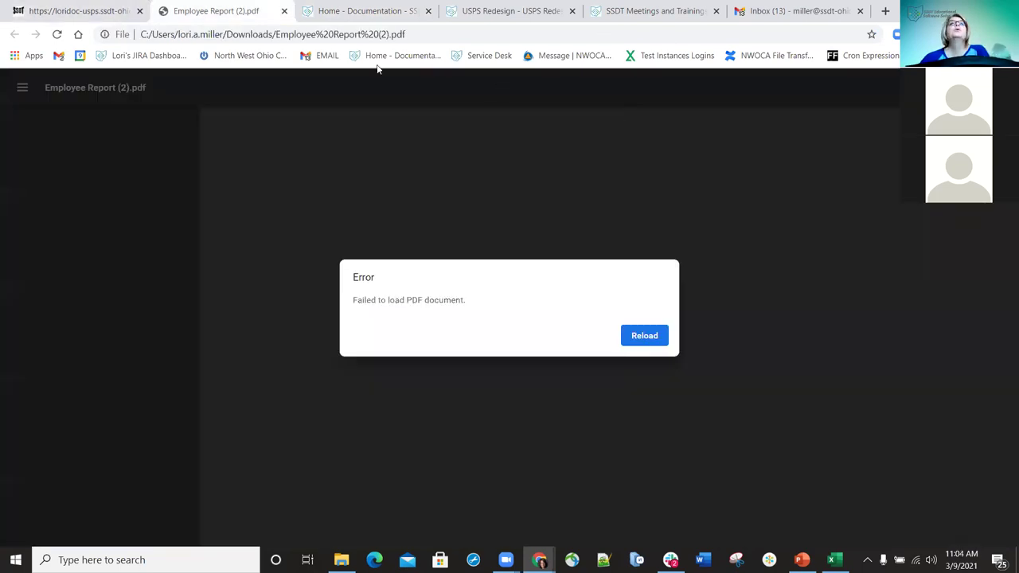
pyautogui.click(284, 11)
pyautogui.click(366, 11)
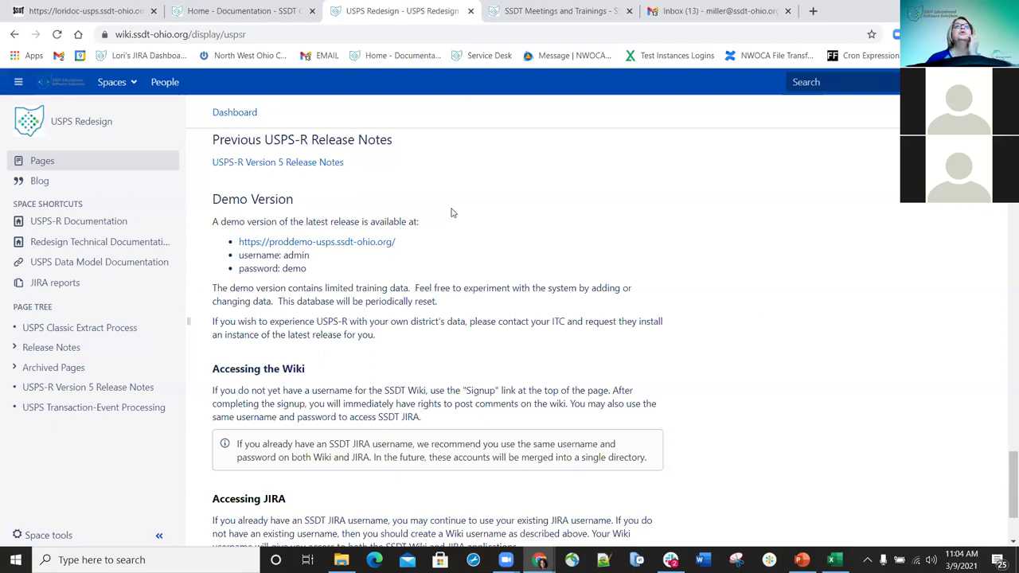
pyautogui.scroll(1, 450, 212)
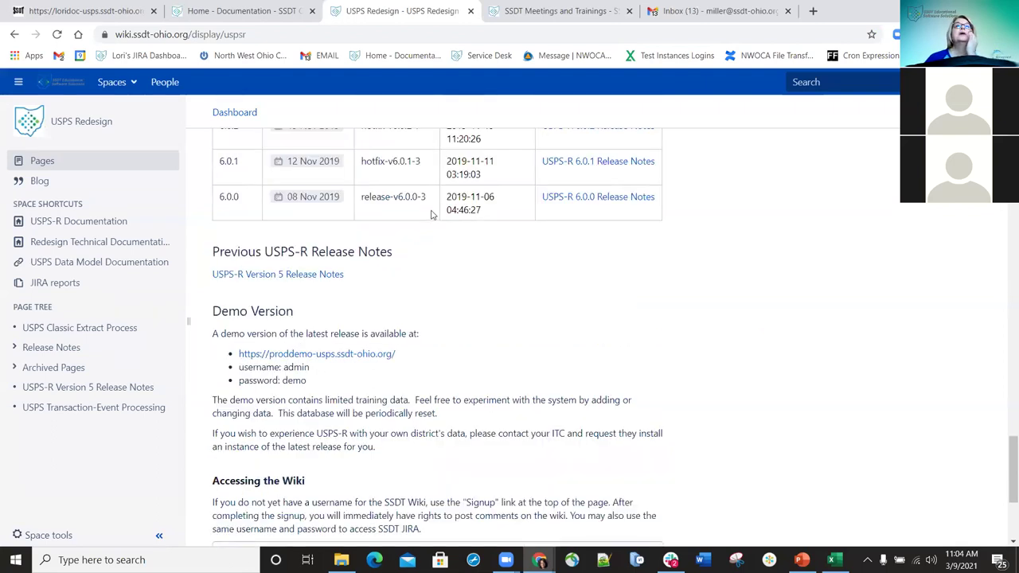
pyautogui.scroll(10, 431, 215)
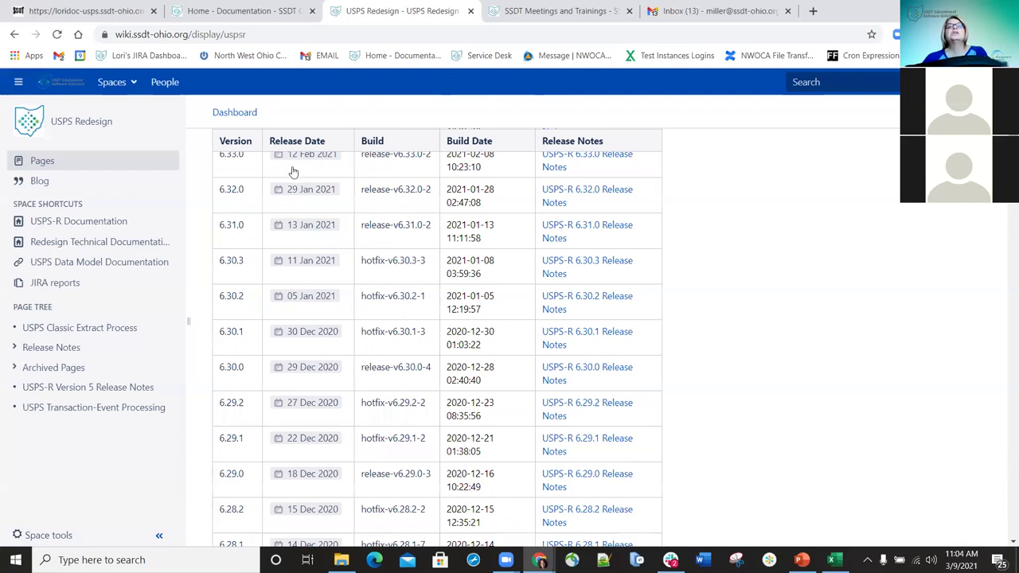
pyautogui.scroll(-10, 293, 171)
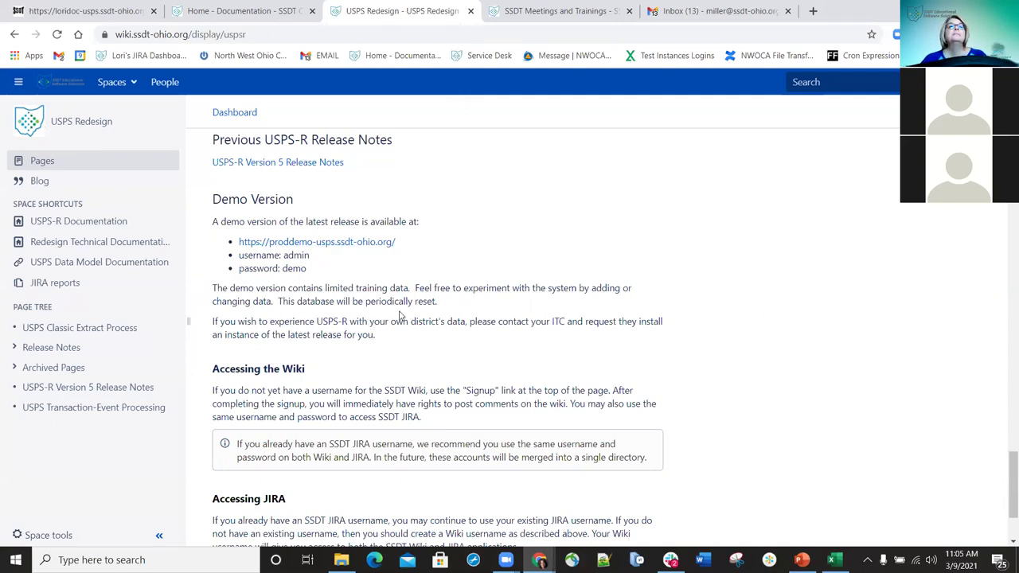
pyautogui.scroll(5, 377, 301)
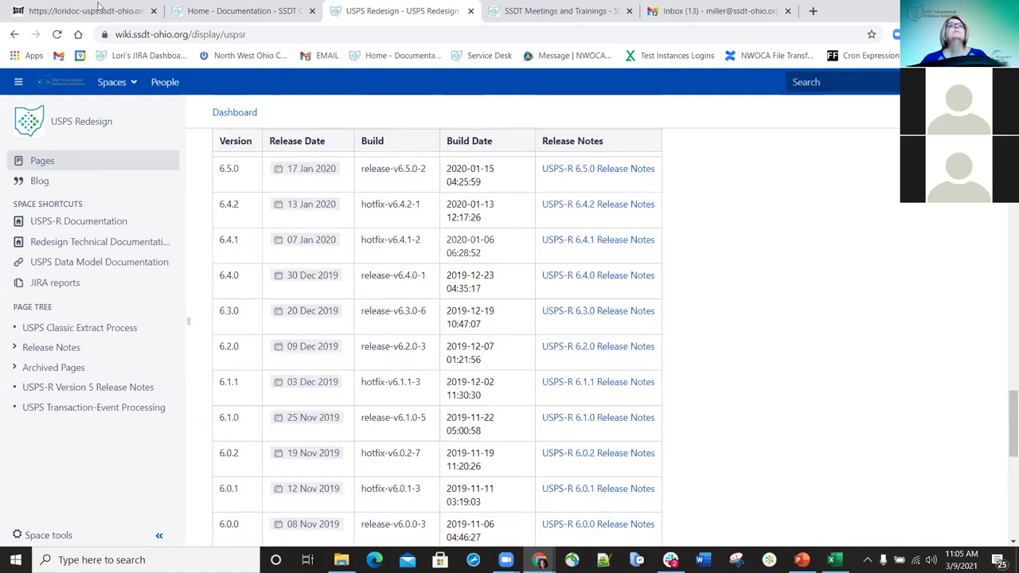
# - Back in USPS-R, open the acn job calendar for editing from Core > Job Calendars
pyautogui.click(80, 13)
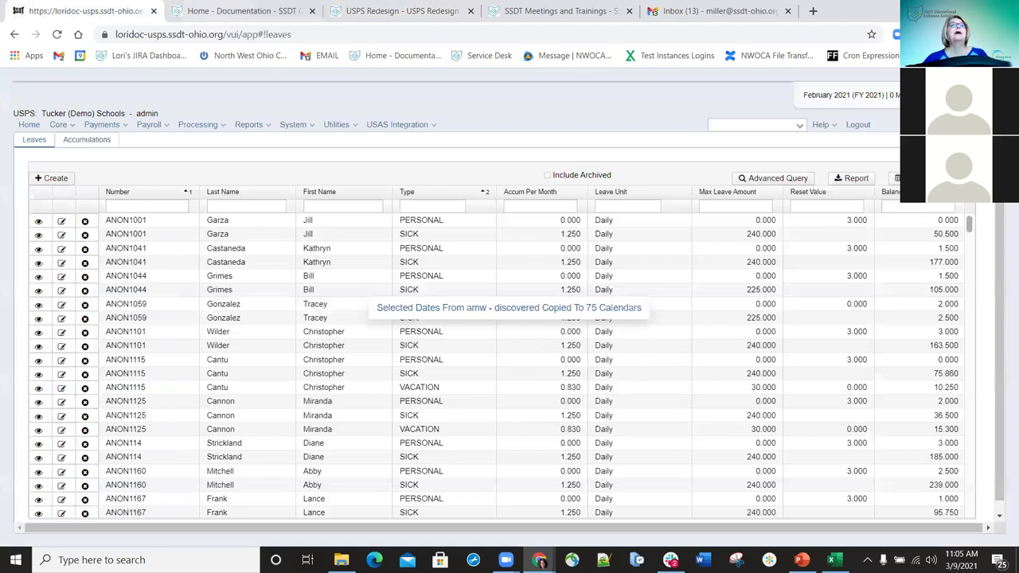
pyautogui.click(68, 126)
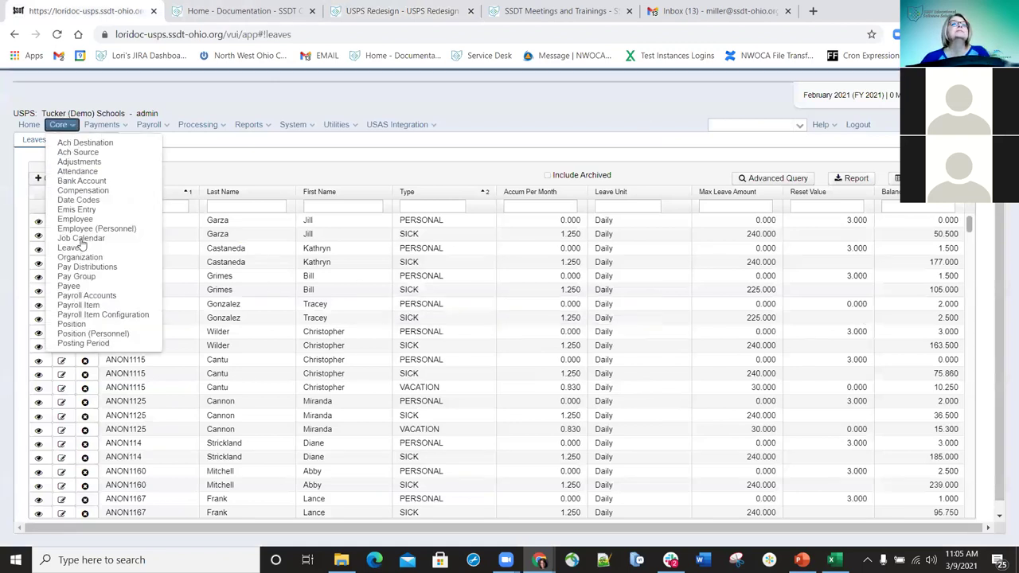
pyautogui.click(293, 236)
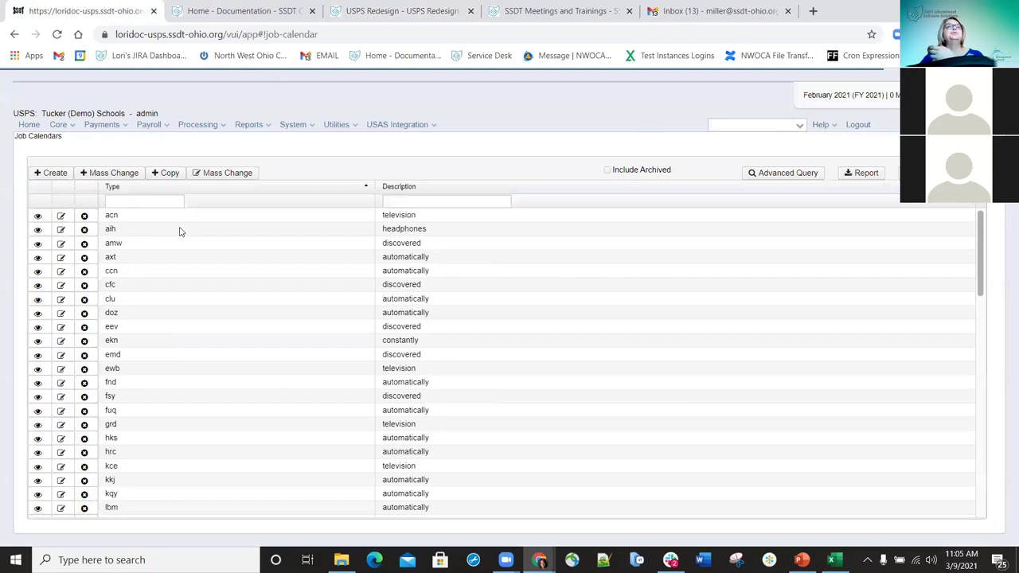
pyautogui.click(61, 215)
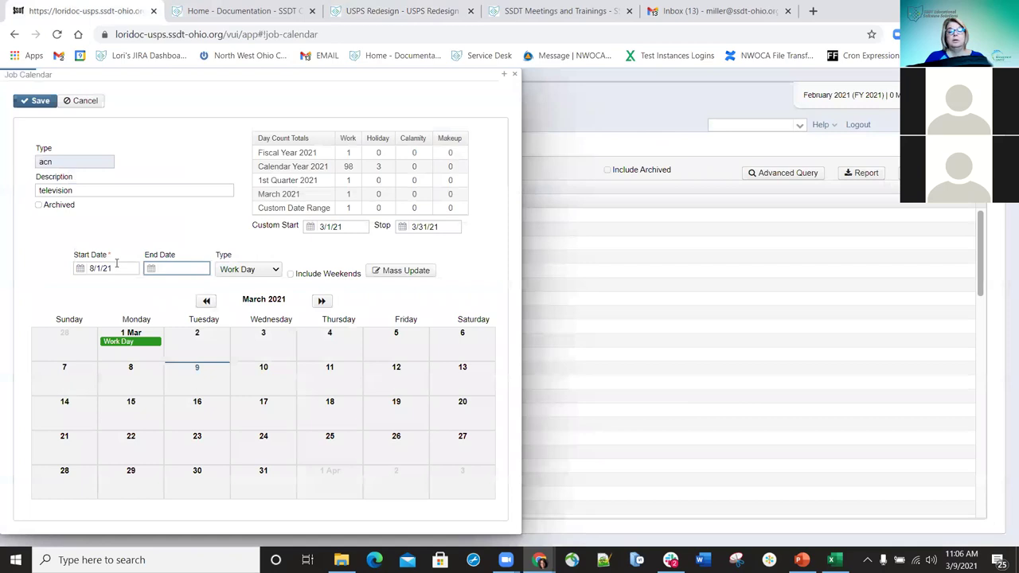
# - Enter an 8/31/21 end date and page forward through the calendar months
pyautogui.write('8/31')
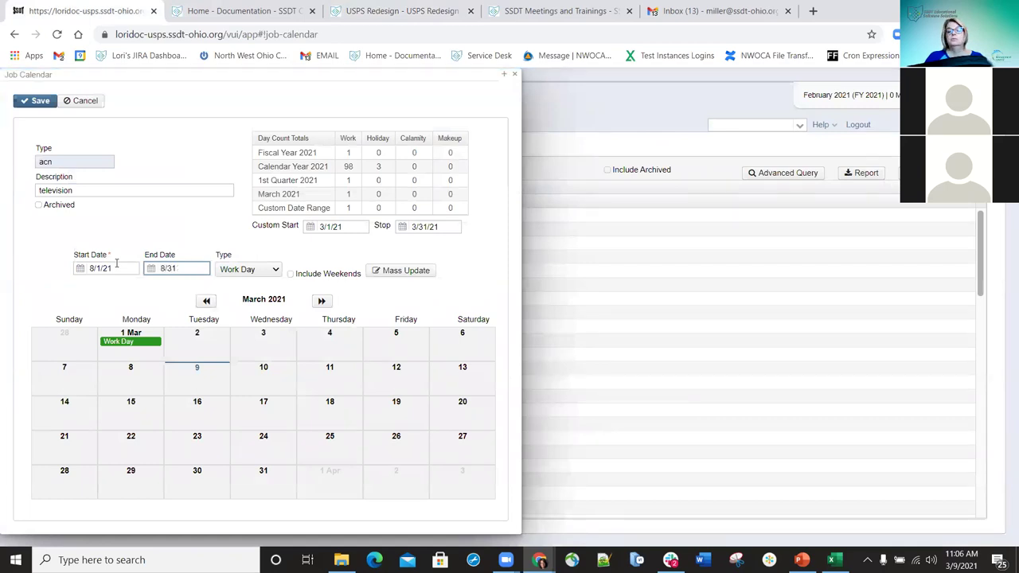
pyautogui.write('221')
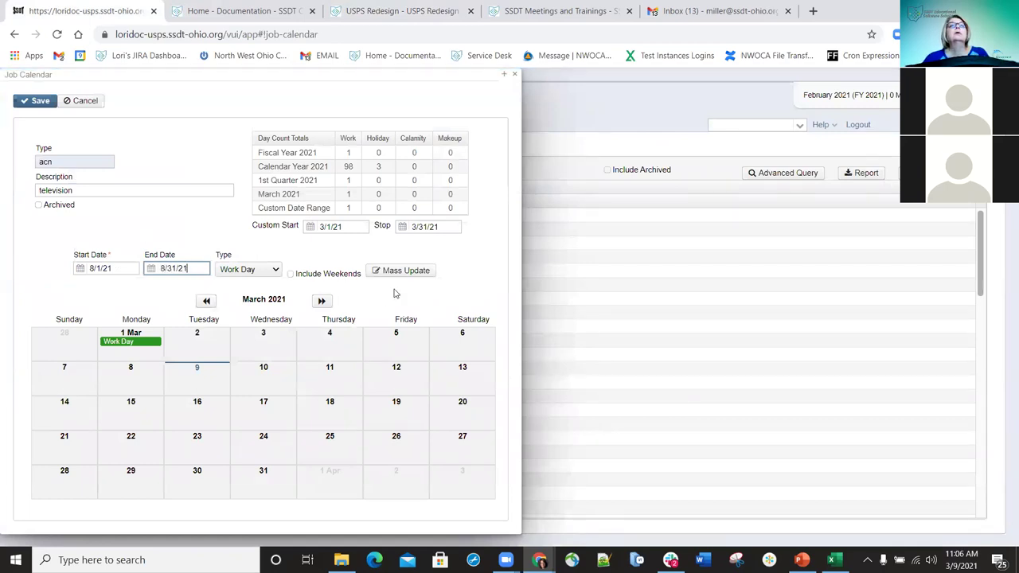
pyautogui.click(445, 285)
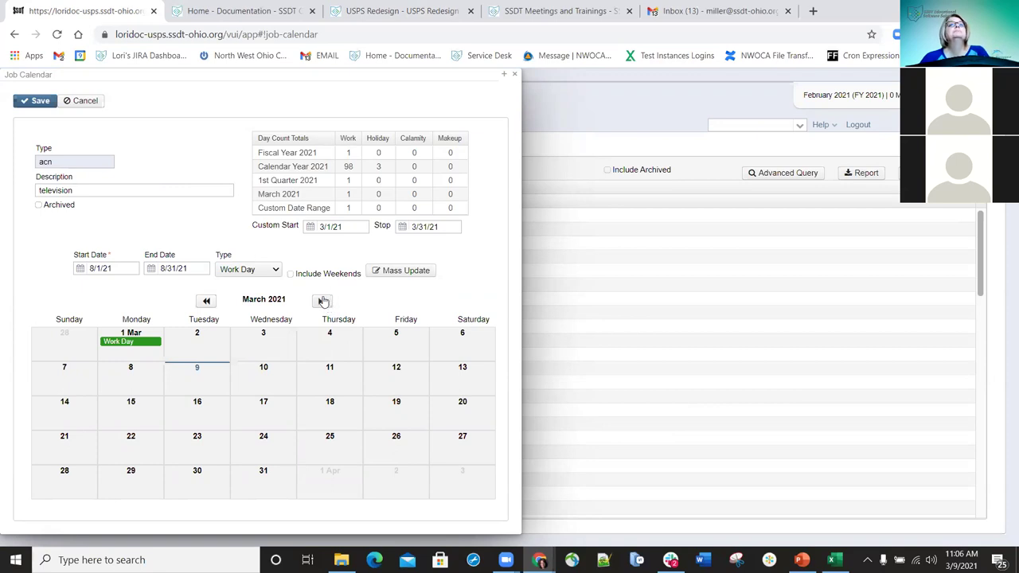
pyautogui.click(322, 302)
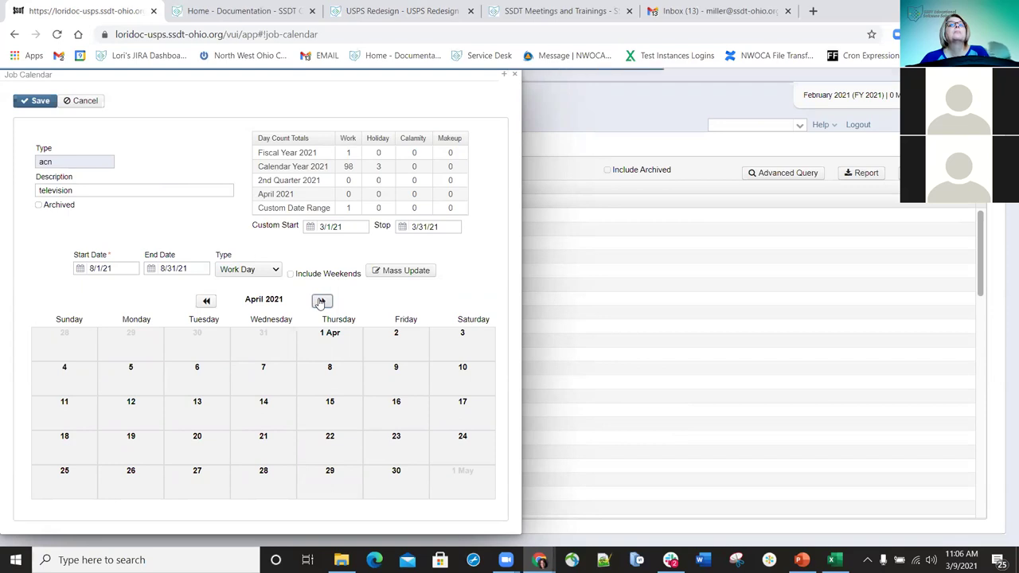
pyautogui.click(321, 302)
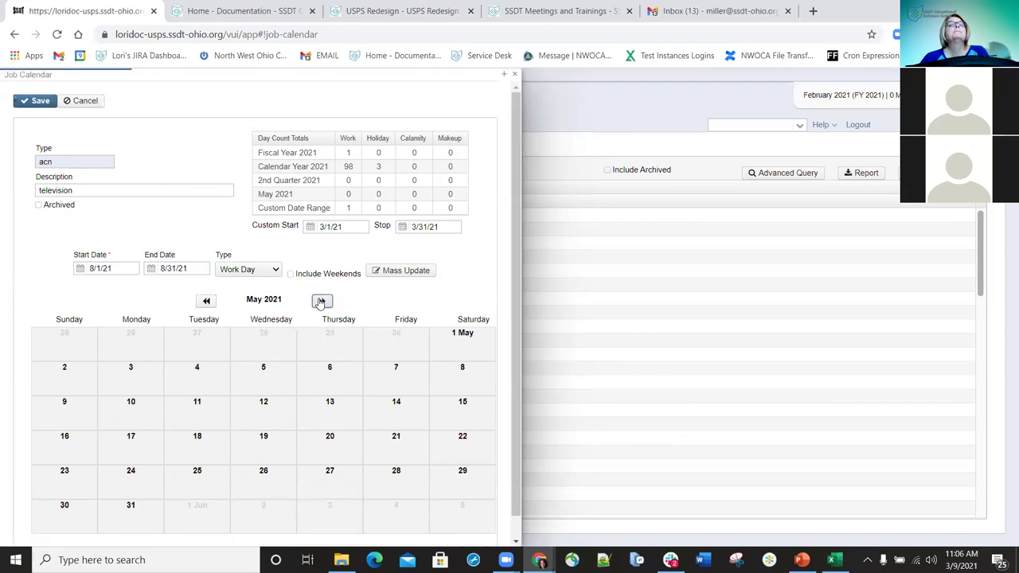
pyautogui.click(321, 302)
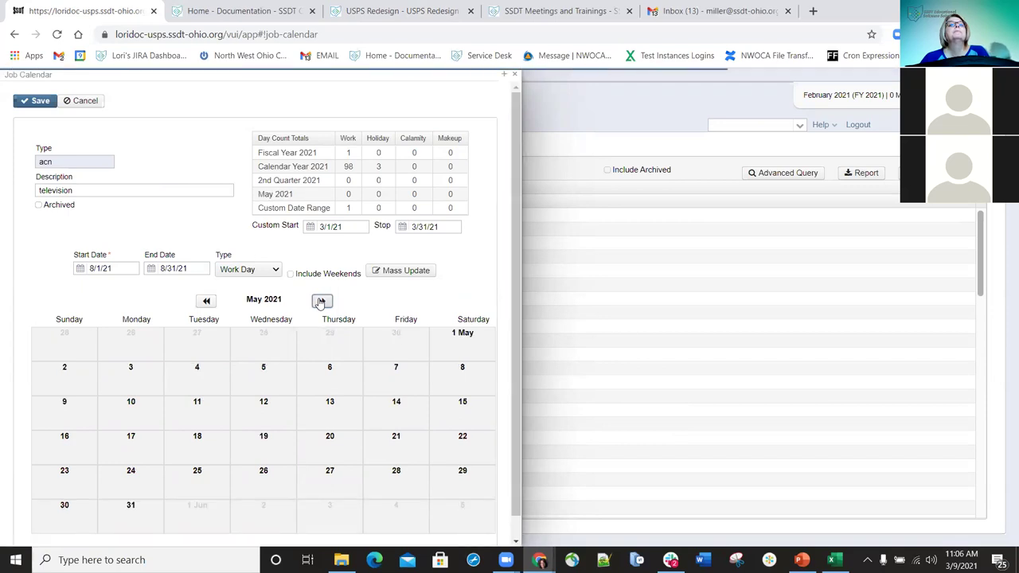
pyautogui.click(320, 302)
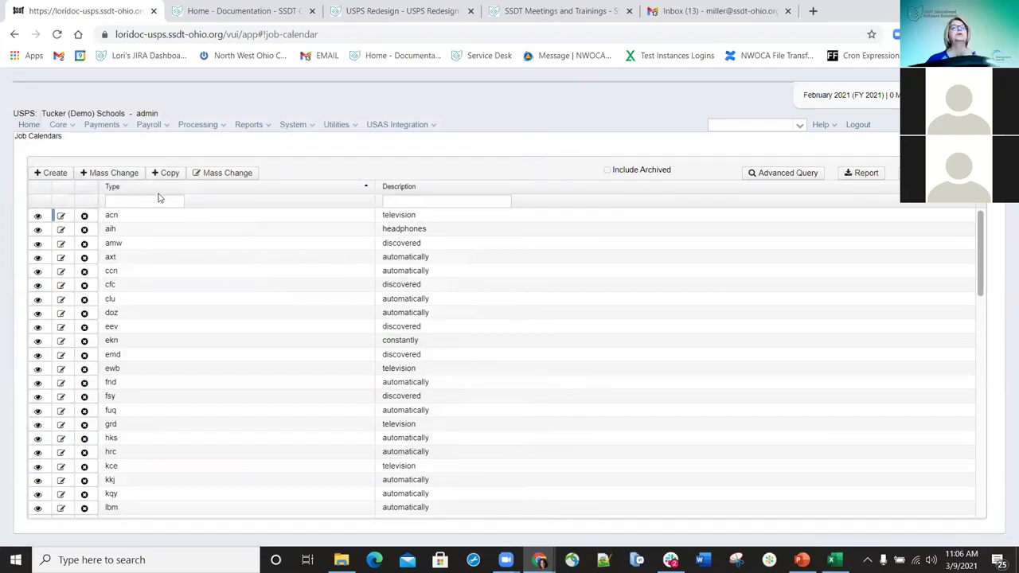
# - Open the Leaves list, view the first employee's personal leave record, and close it unsaved
pyautogui.click(61, 125)
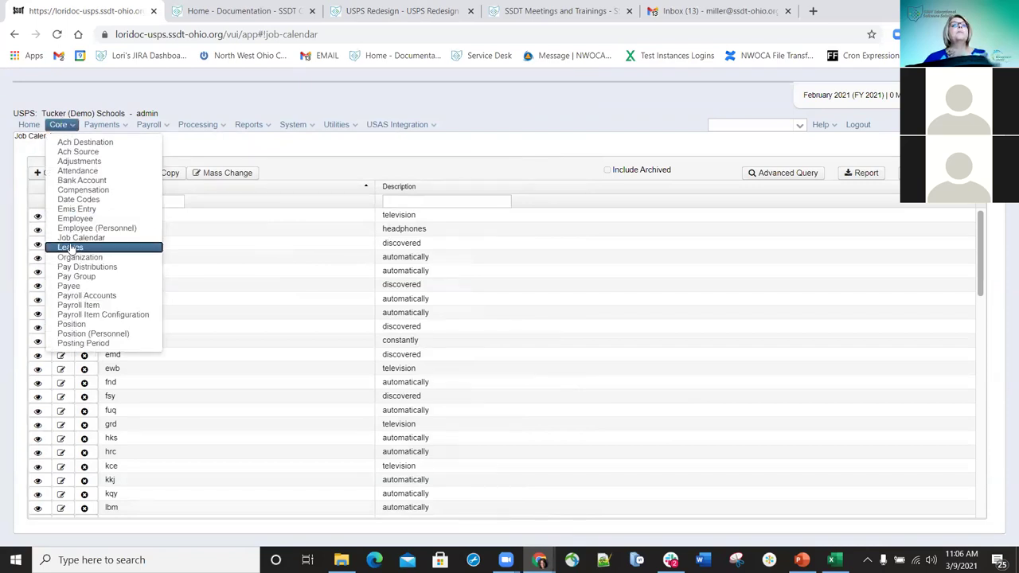
pyautogui.click(70, 247)
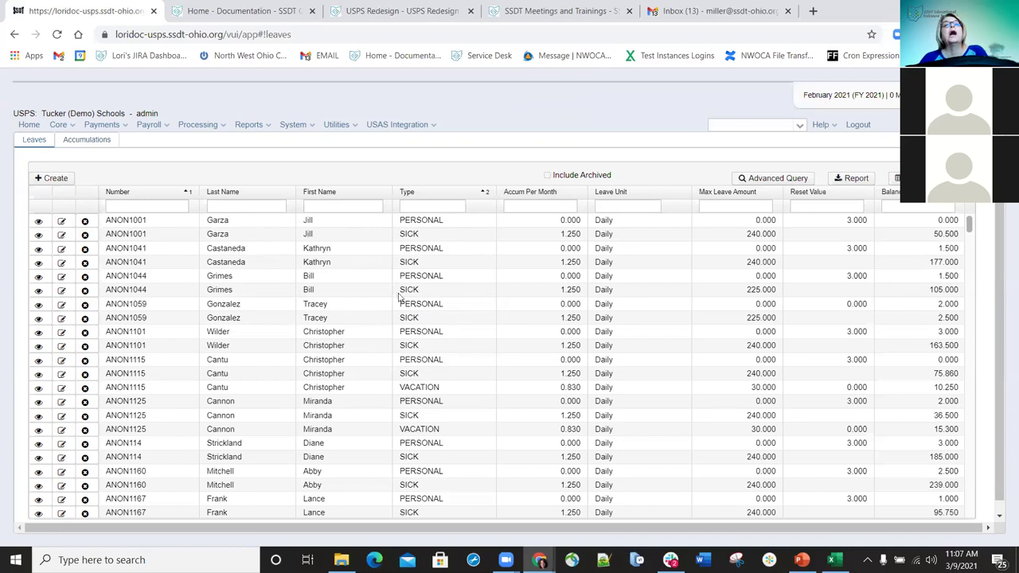
pyautogui.click(60, 222)
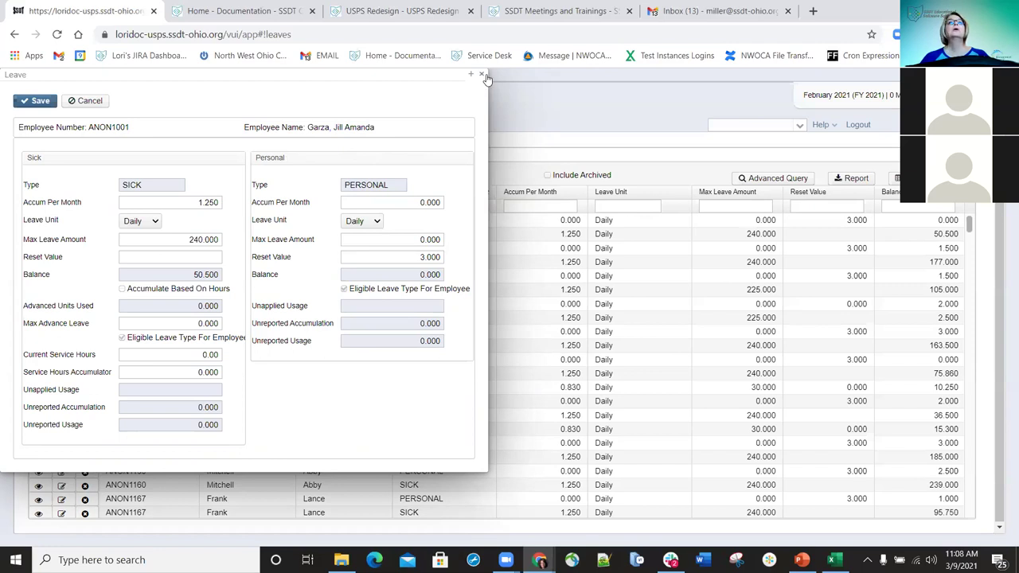
pyautogui.click(481, 75)
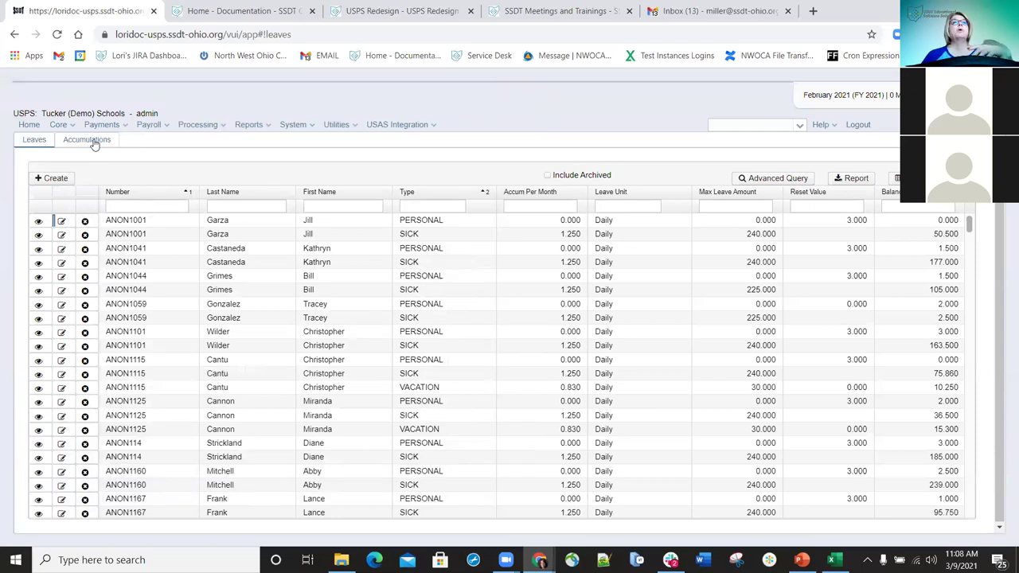
pyautogui.click(86, 140)
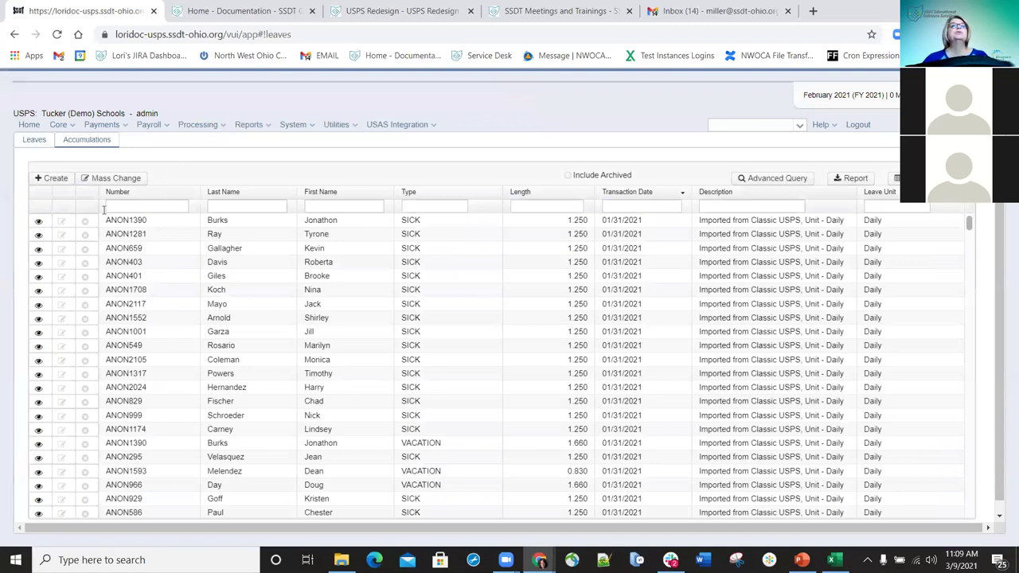
pyautogui.click(39, 221)
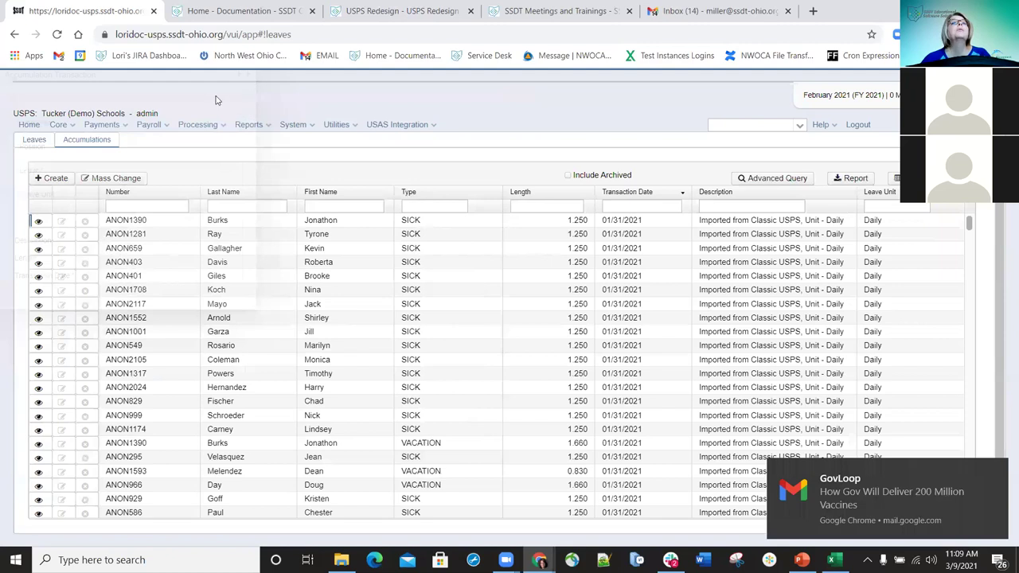
pyautogui.click(53, 179)
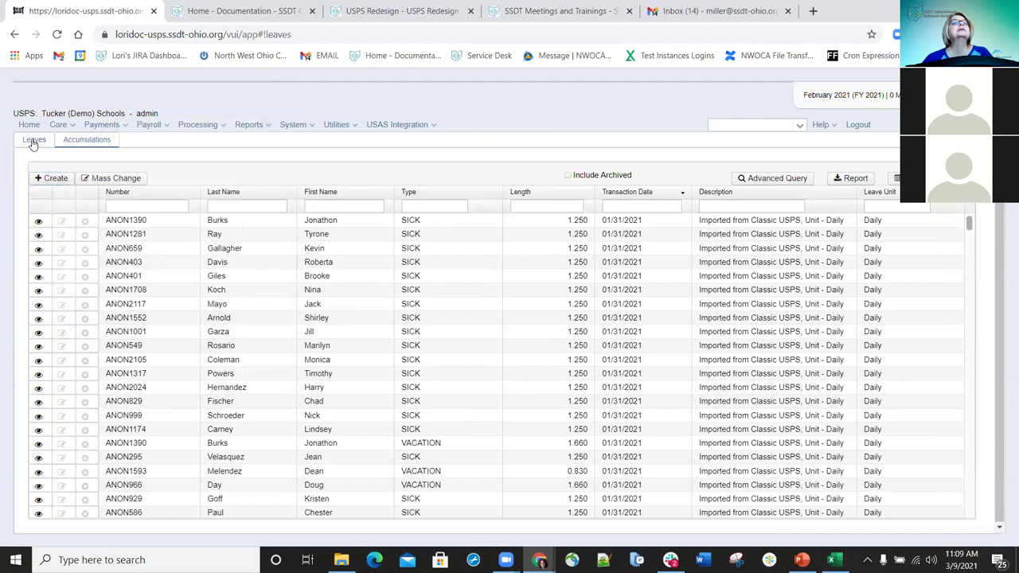
# - View an employee's leave details on the Leaves list and close them
pyautogui.click(32, 142)
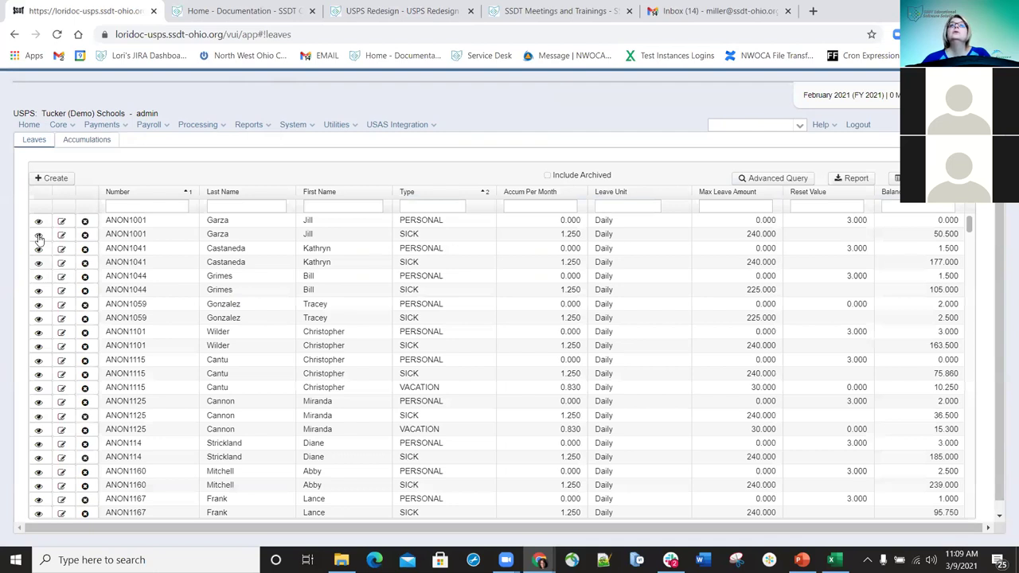
pyautogui.click(38, 237)
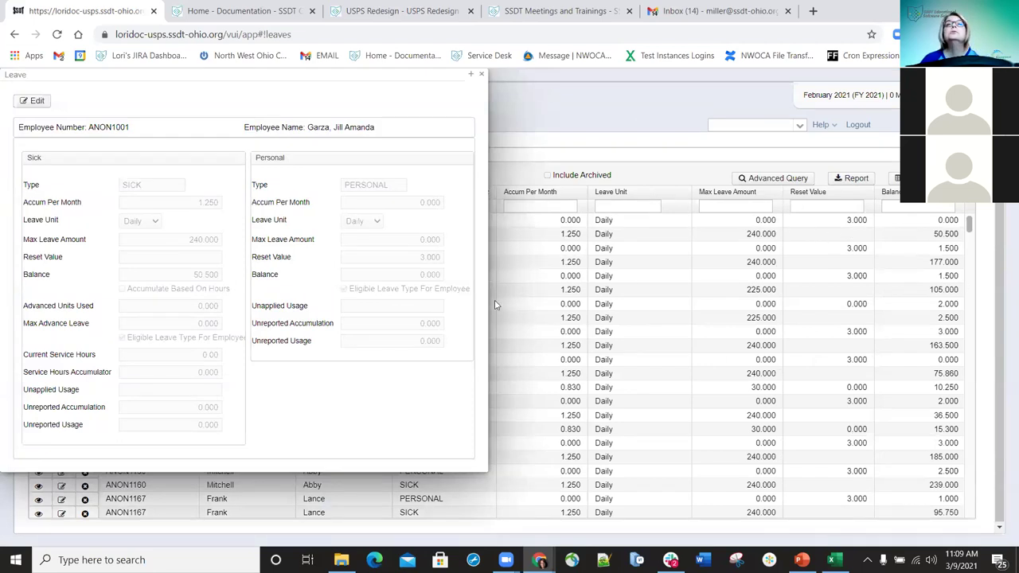
pyautogui.click(481, 74)
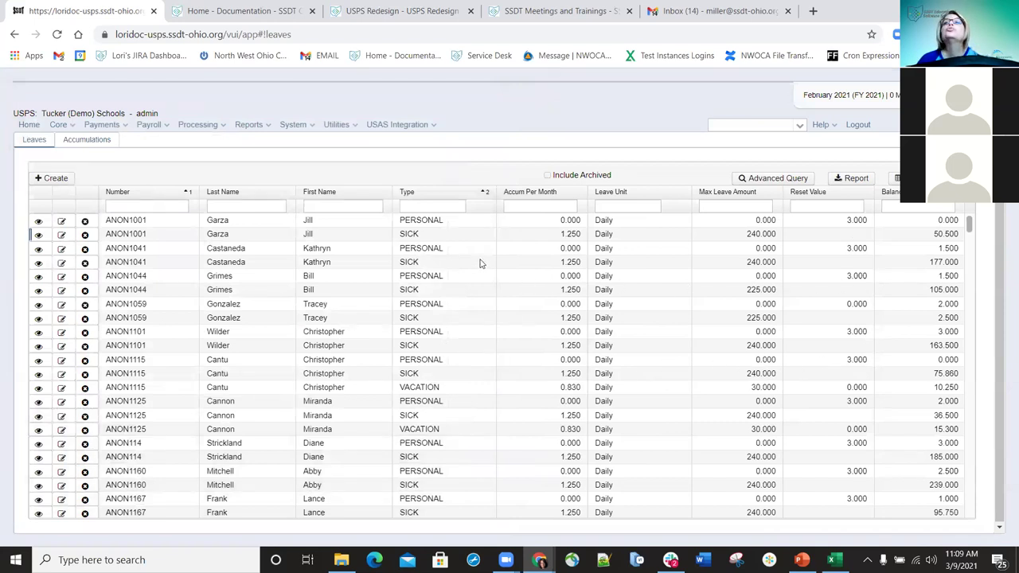
# - Filter the leave list by Type 'sick', then show the Accumulations list
pyautogui.scroll(-3, 508, 322)
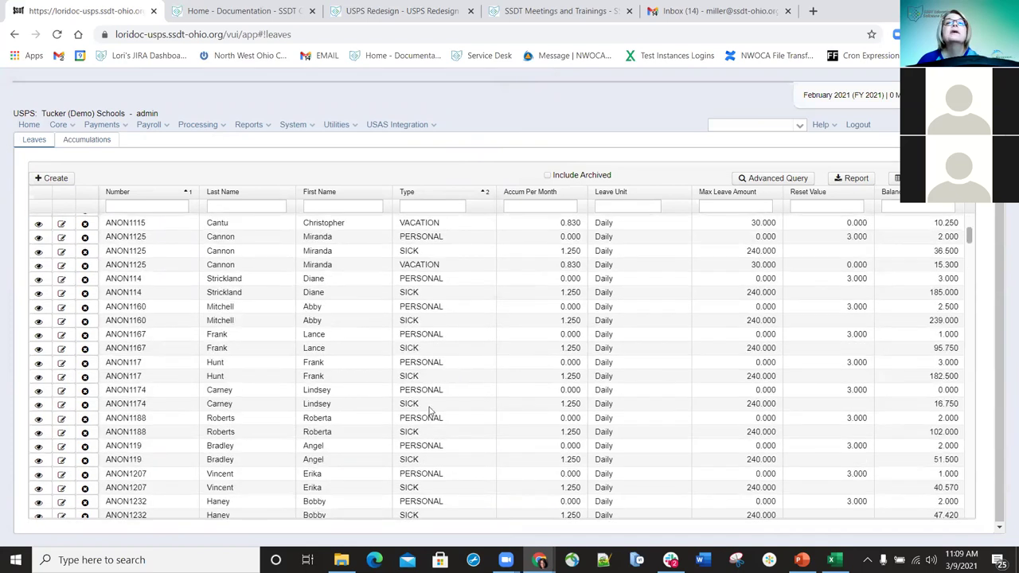
pyautogui.scroll(-1, 451, 416)
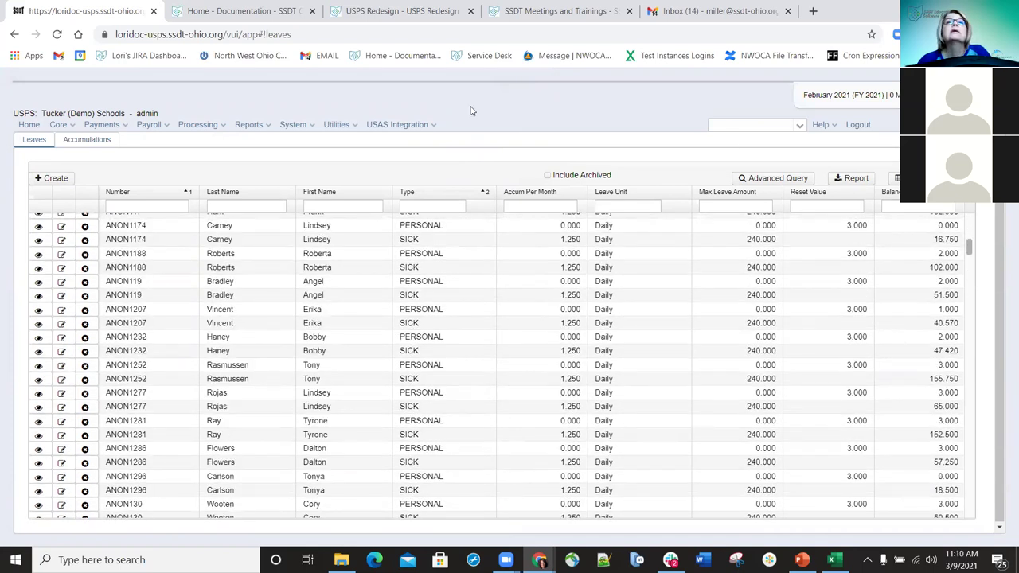
pyautogui.click(439, 205)
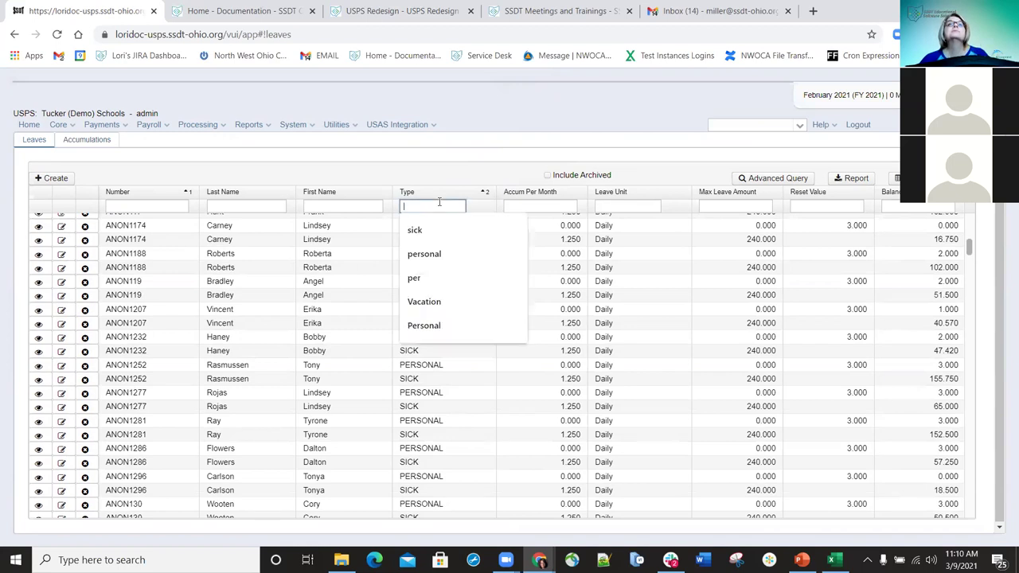
pyautogui.write('sick')
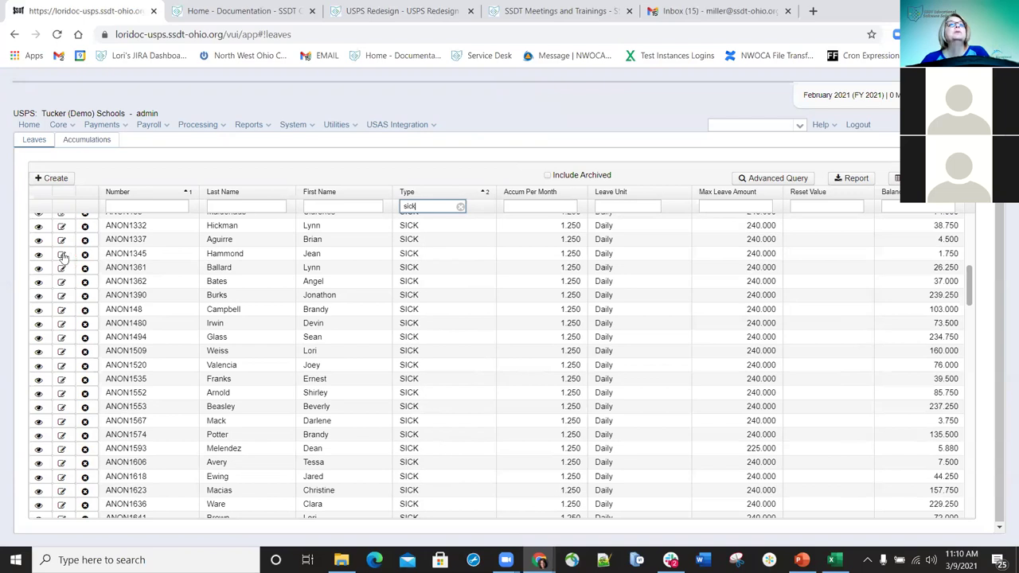
pyautogui.click(94, 141)
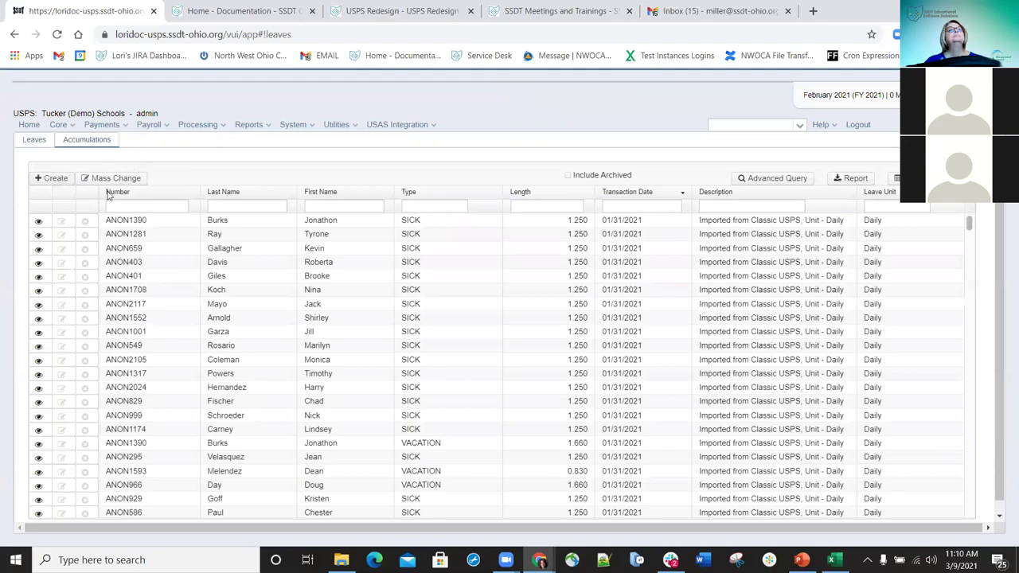
# - Start a new accumulation for the chosen employee's Secretary (1) position
pyautogui.click(47, 180)
pyautogui.click(81, 140)
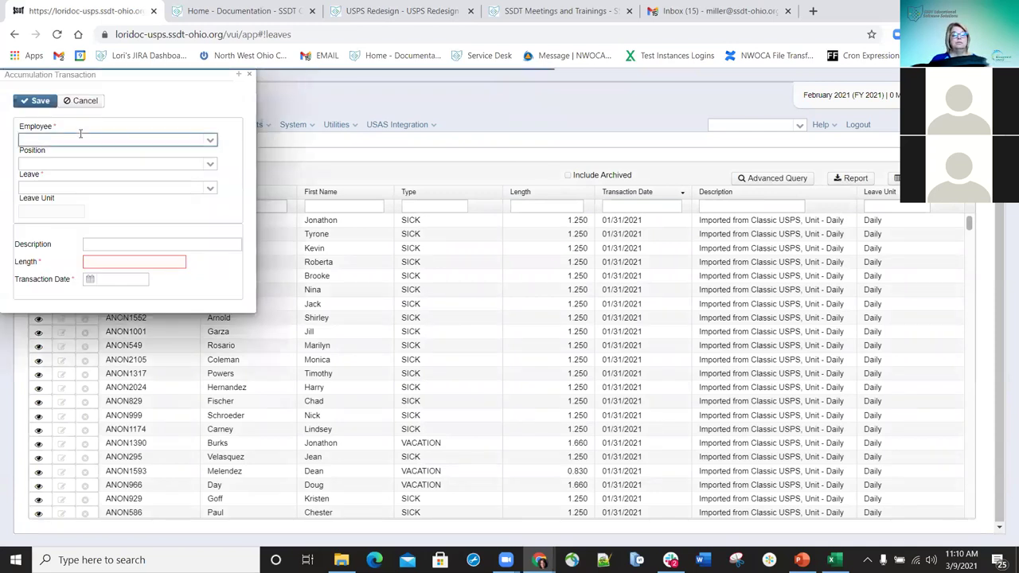
pyautogui.write('hamm')
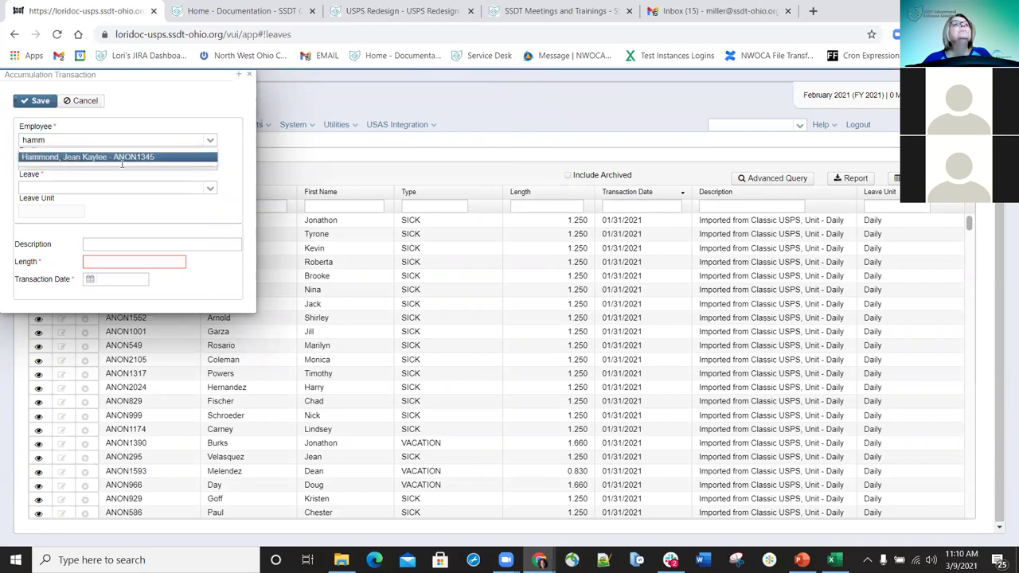
pyautogui.press('Return')
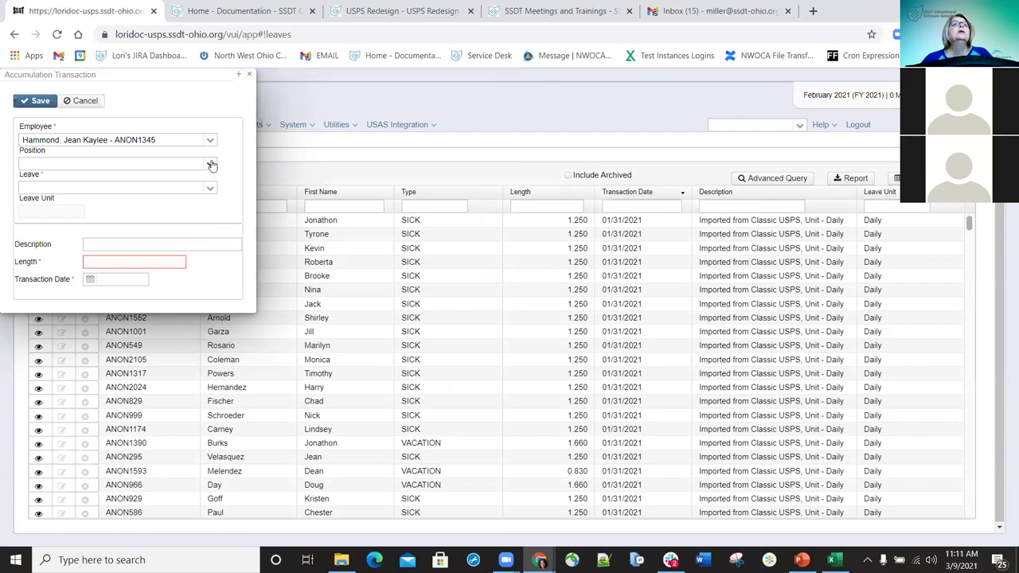
pyautogui.click(211, 164)
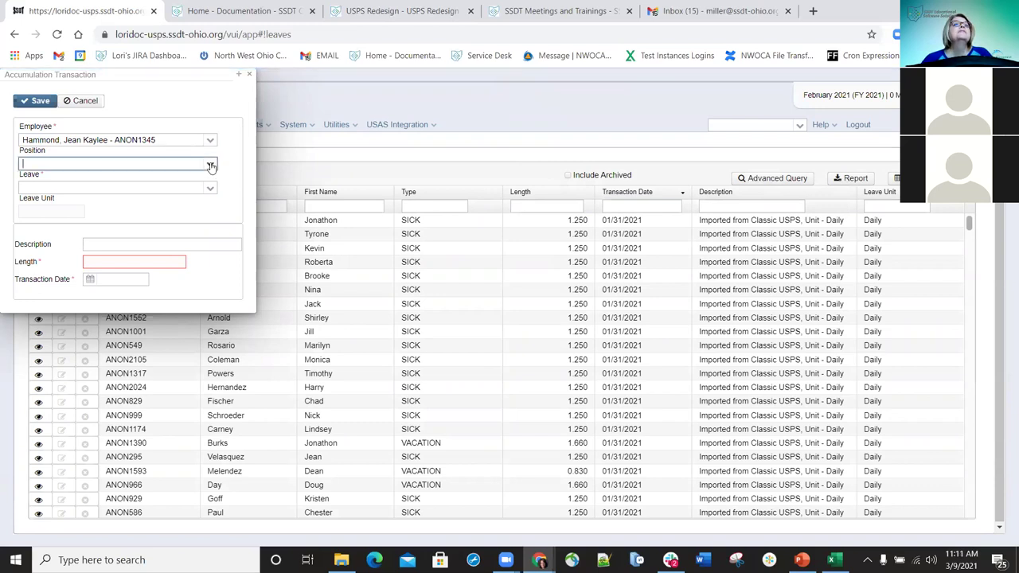
pyautogui.click(212, 165)
pyautogui.click(212, 165)
pyautogui.click(60, 188)
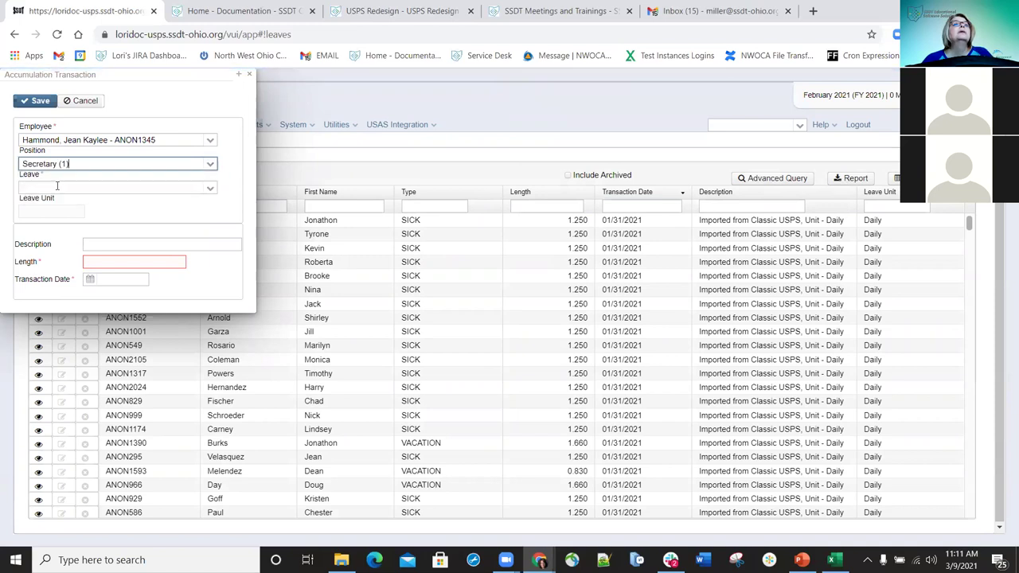
# - Set leave SICK, description 'Carry Over Other District', length 32, date 2/28/21, and save
pyautogui.click(211, 190)
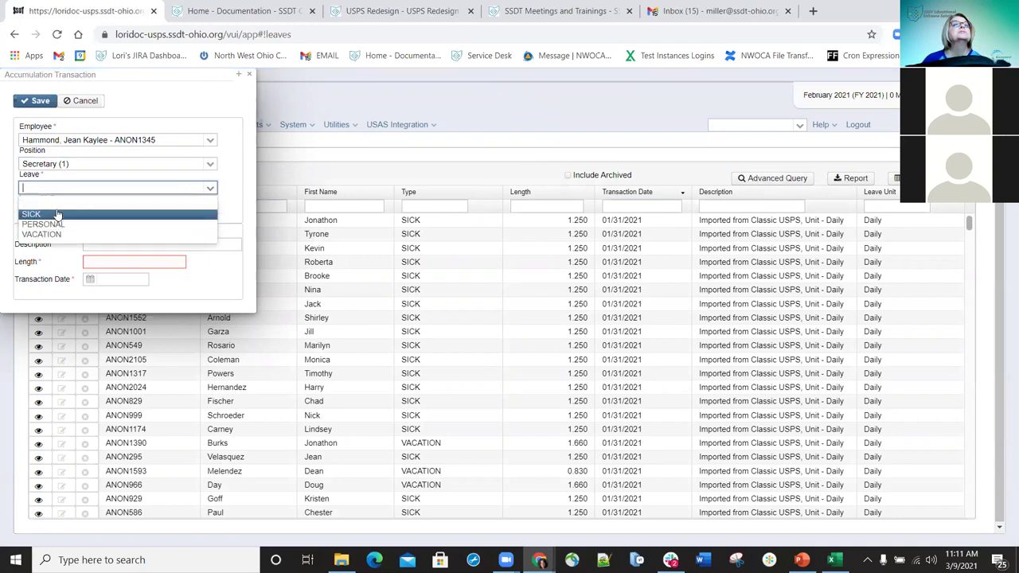
pyautogui.click(54, 214)
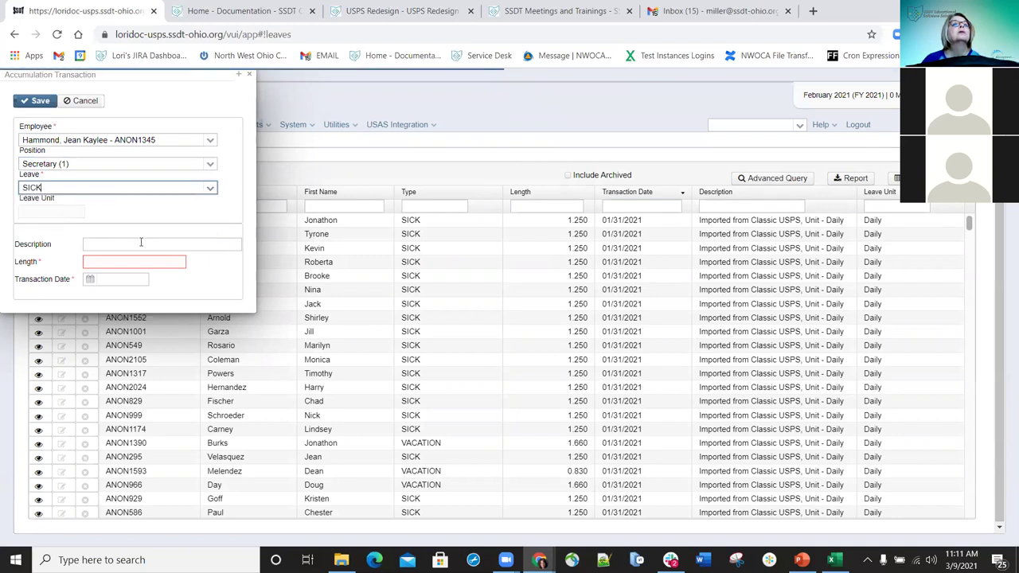
pyautogui.click(138, 243)
pyautogui.write('Carryo')
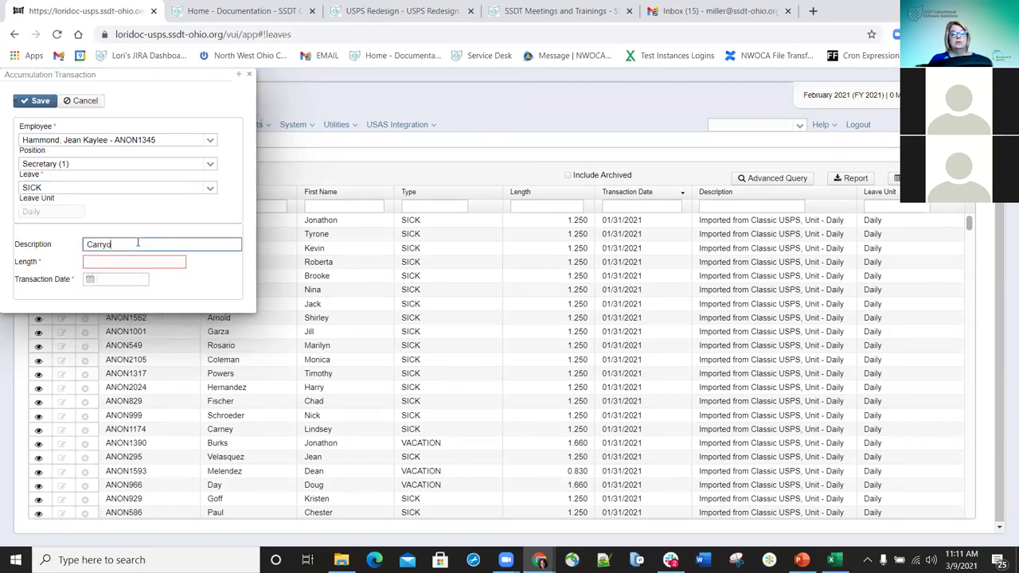
pyautogui.write(' Over')
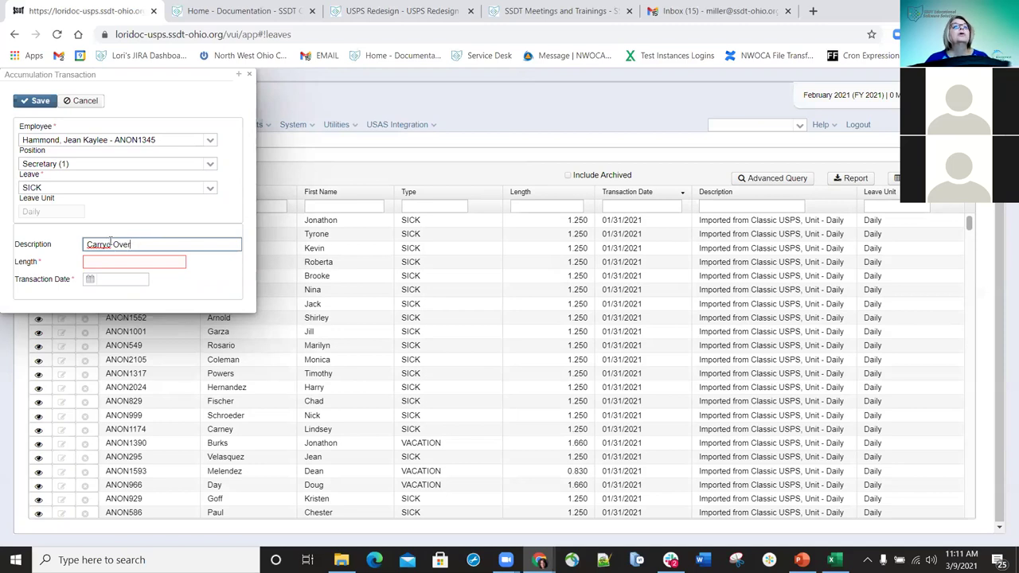
pyautogui.press('BackSpace')
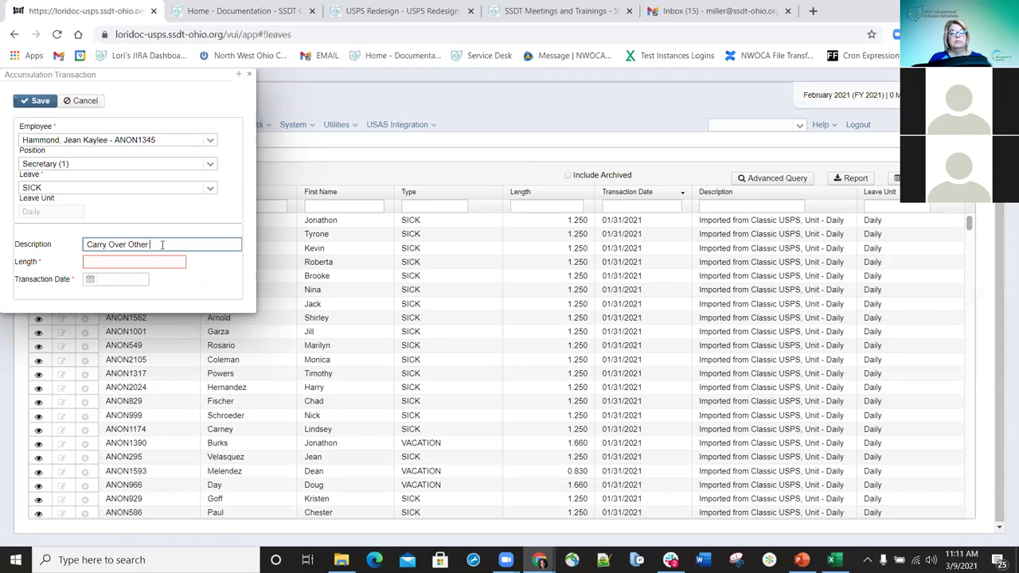
pyautogui.click(162, 261)
pyautogui.write('32')
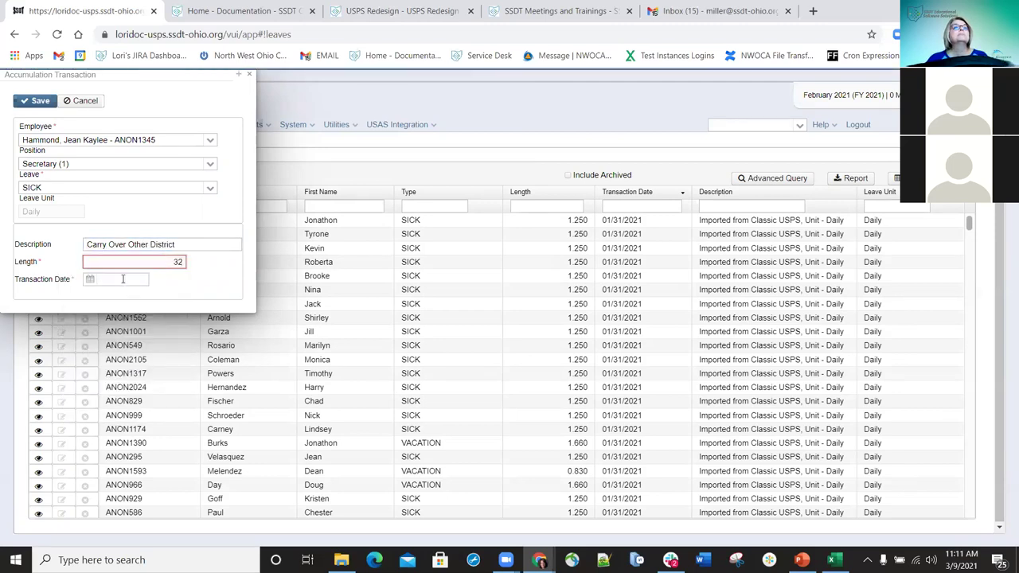
pyautogui.click(112, 279)
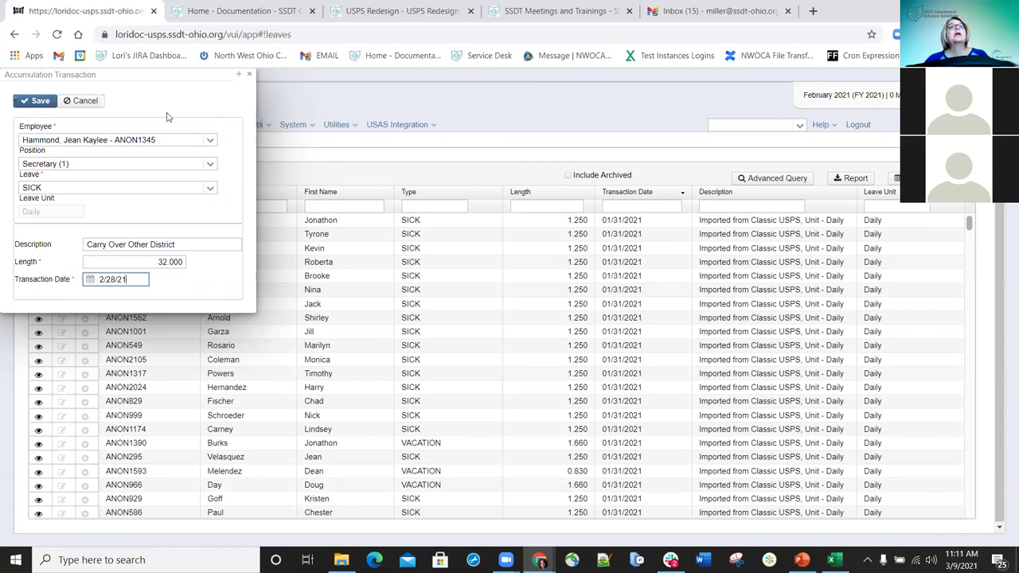
pyautogui.click(37, 102)
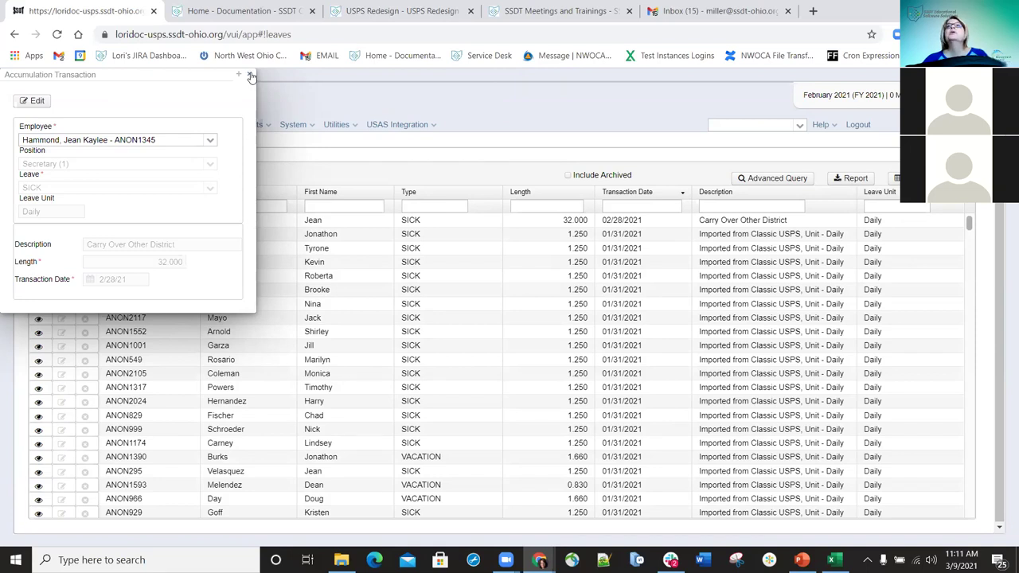
# - Filter Leaves by the employee's last name and review their SICK record, now 33.750
pyautogui.click(252, 76)
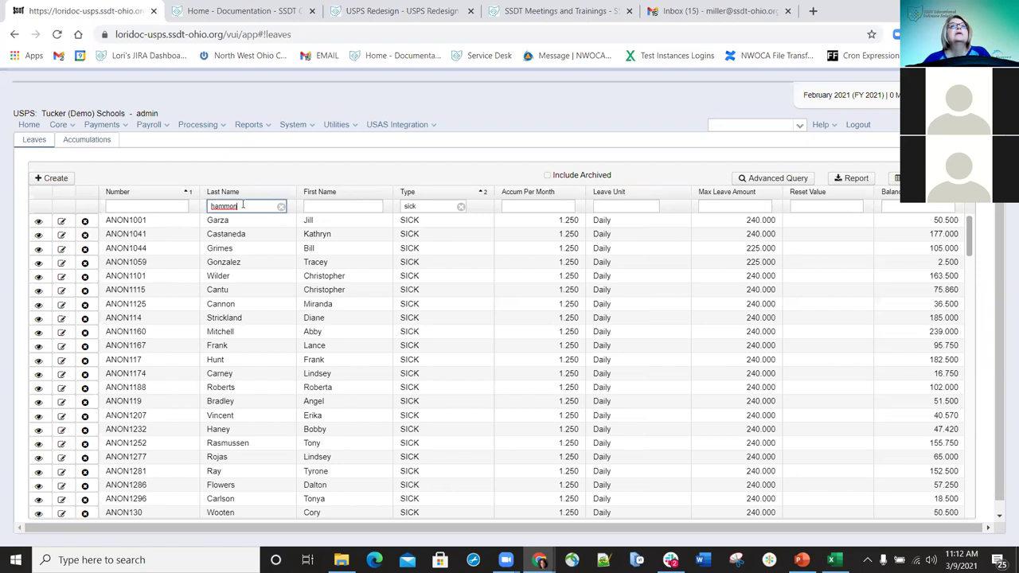
pyautogui.click(64, 230)
pyautogui.click(85, 220)
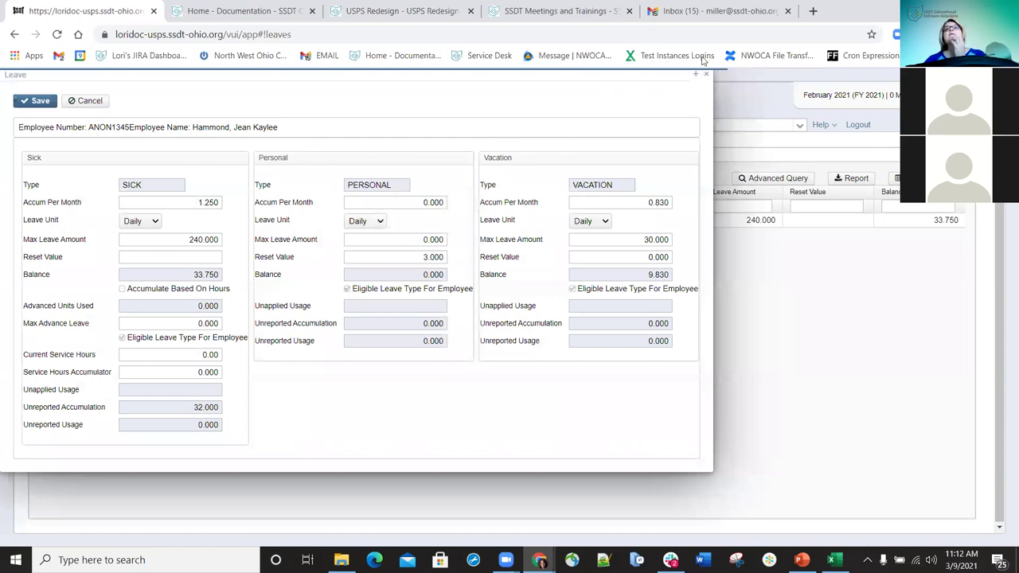
pyautogui.press('Escape')
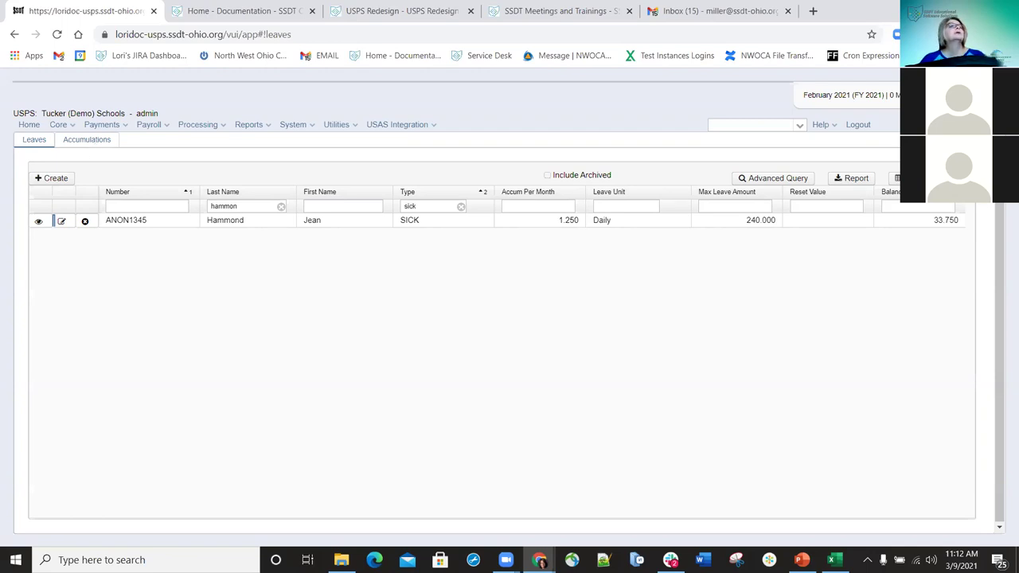
pyautogui.click(60, 125)
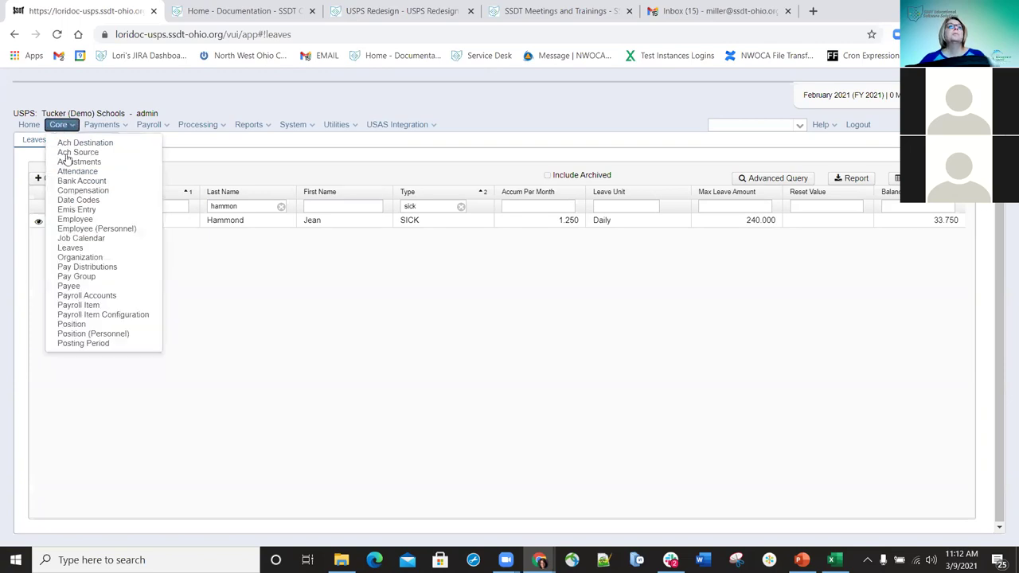
pyautogui.click(63, 251)
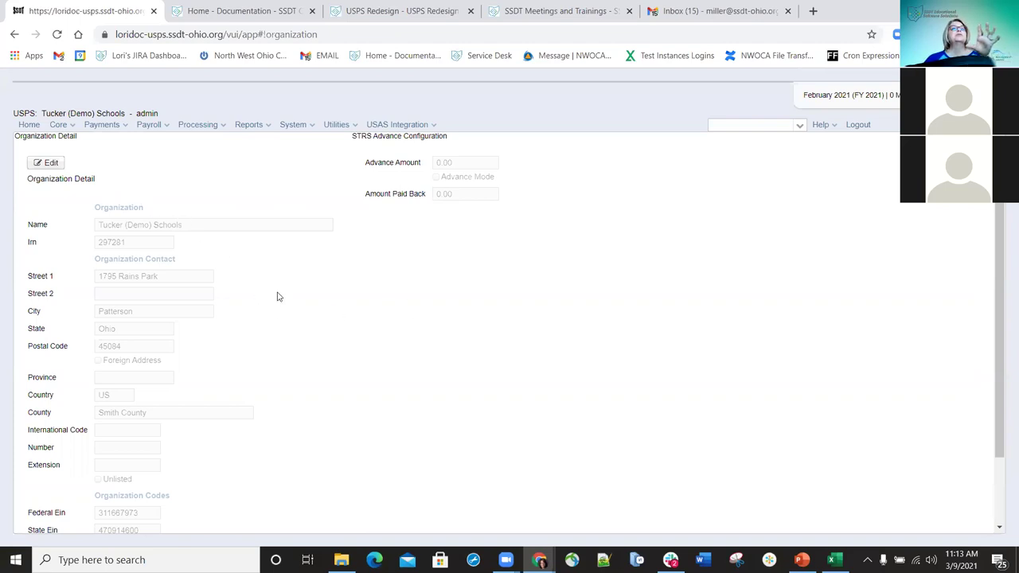
pyautogui.scroll(-1, 263, 291)
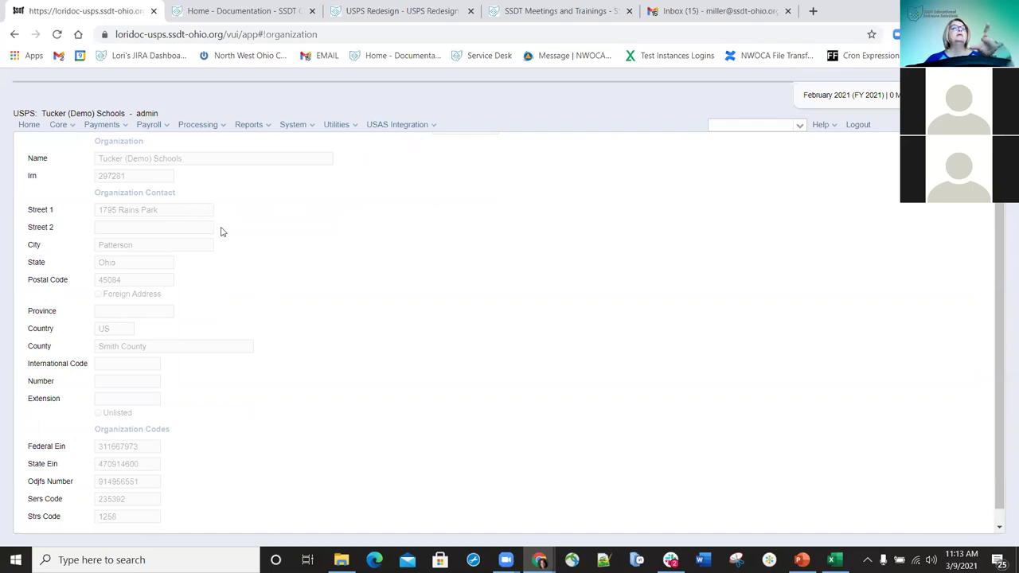
pyautogui.scroll(-1, 266, 312)
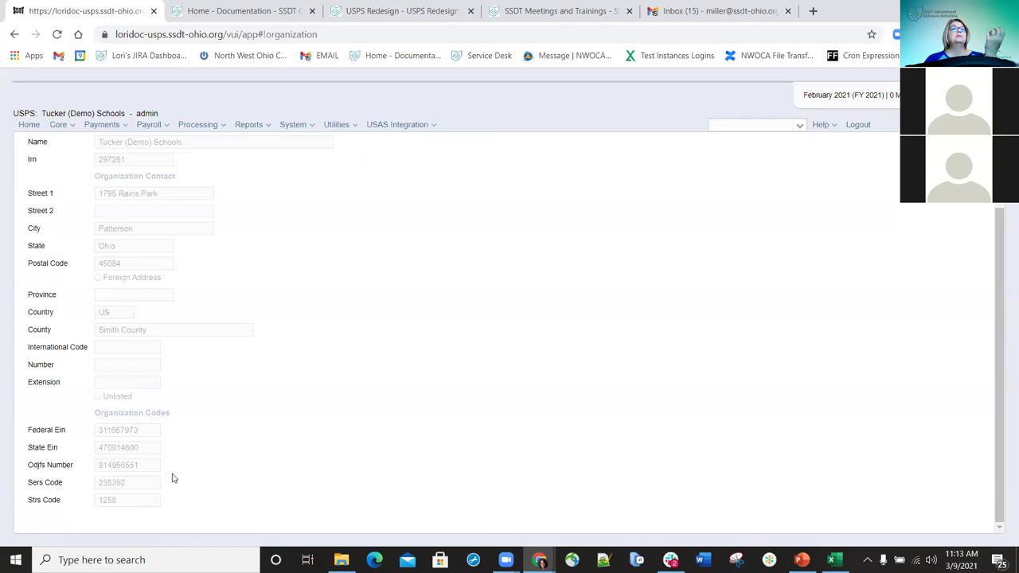
pyautogui.scroll(2, 731, 324)
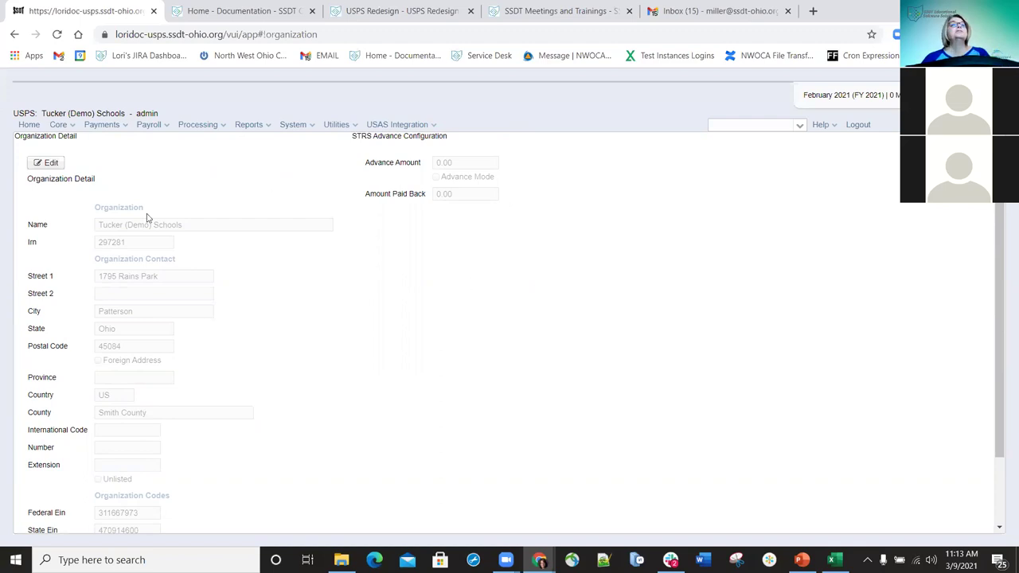
pyautogui.click(51, 164)
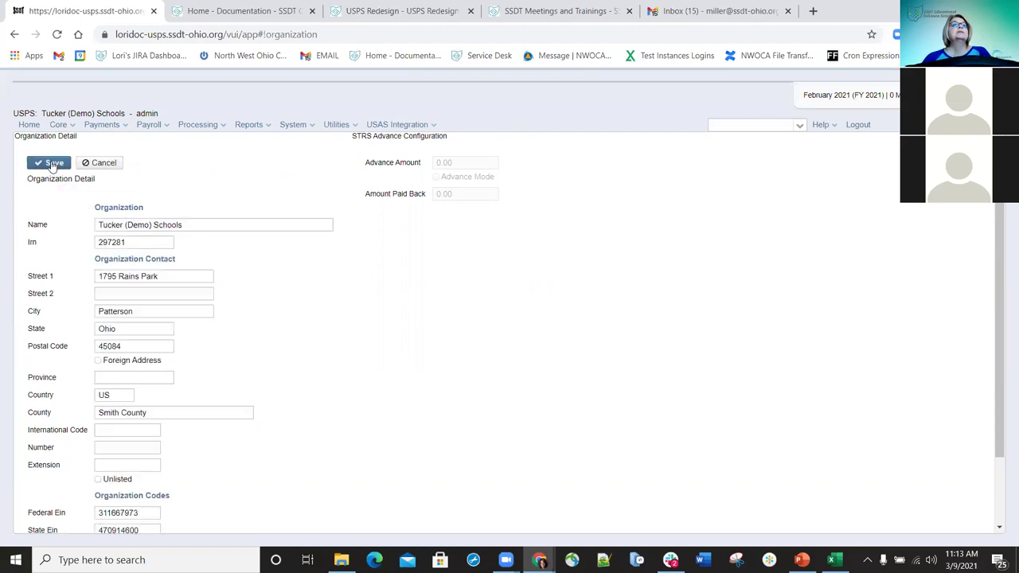
pyautogui.click(171, 274)
pyautogui.click(311, 276)
pyautogui.moveTo(166, 311); pyautogui.dragTo(118, 311)
pyautogui.click(144, 327)
pyautogui.click(377, 391)
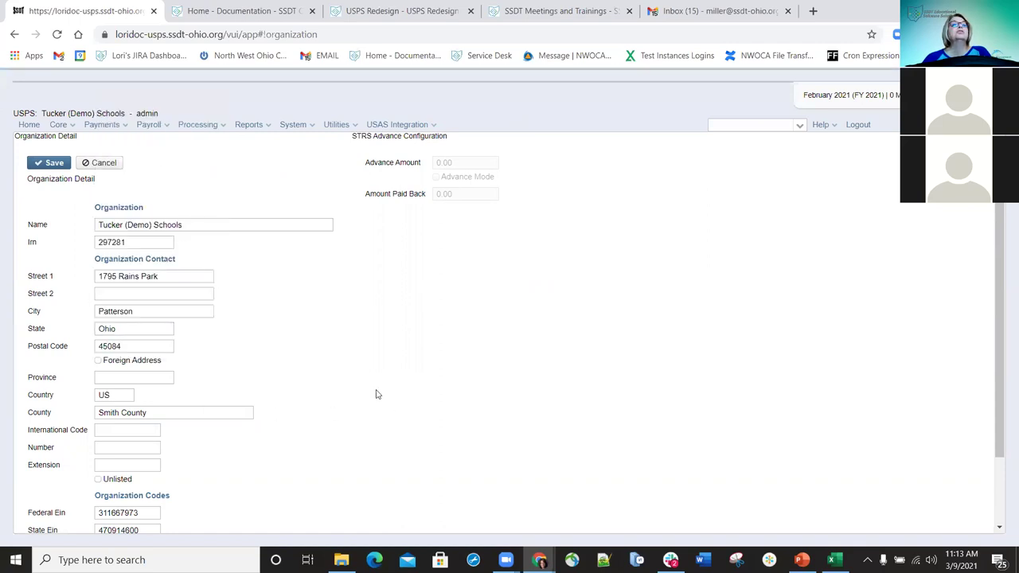
pyautogui.scroll(-1, 346, 380)
pyautogui.scroll(1, 340, 380)
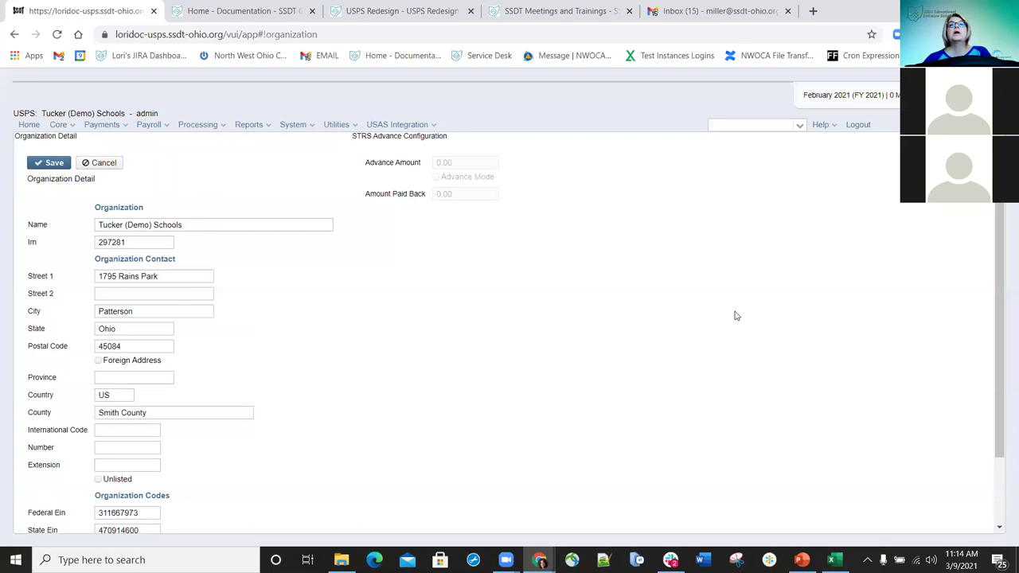
pyautogui.click(70, 127)
pyautogui.click(87, 265)
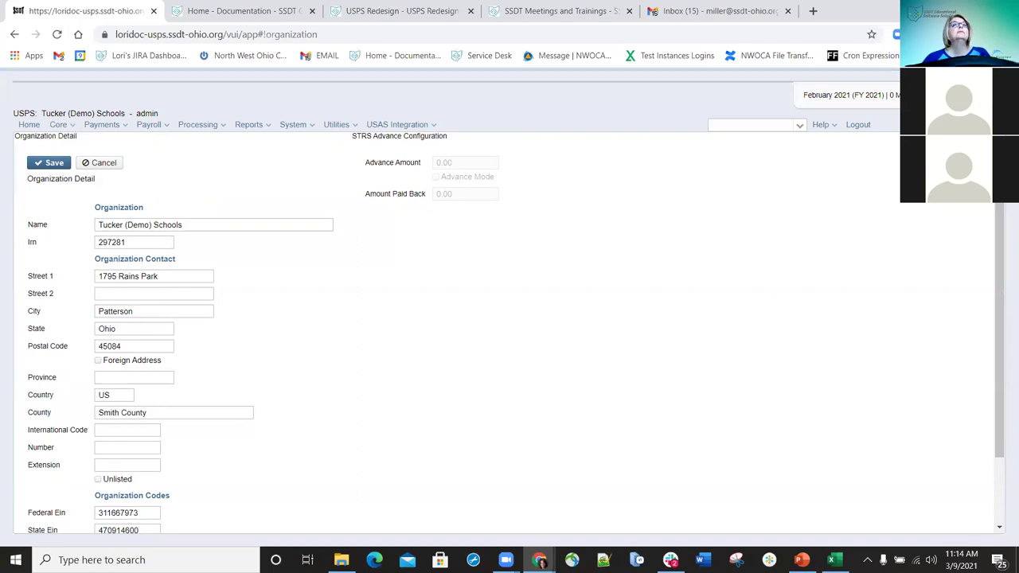
pyautogui.click(71, 127)
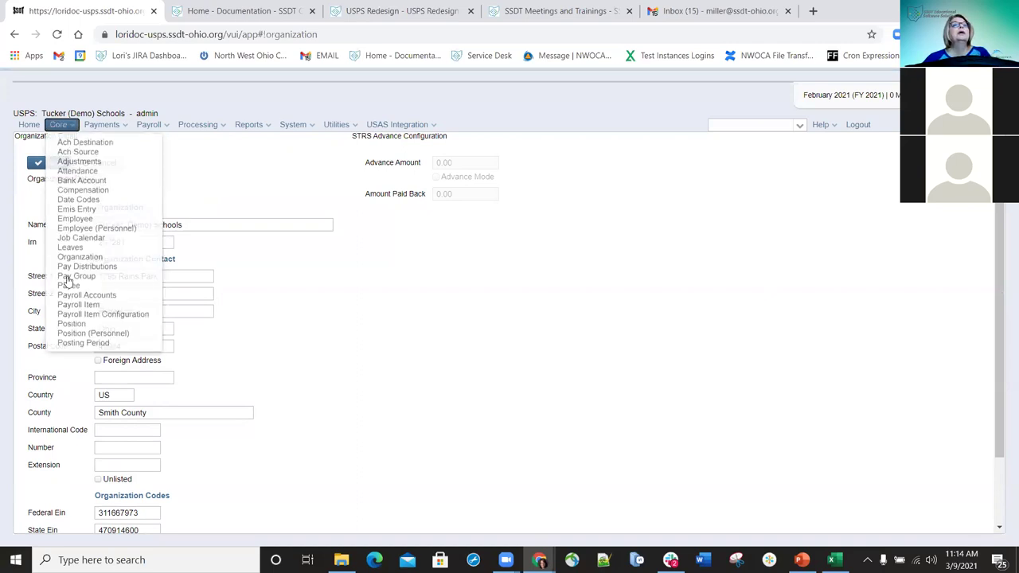
# - Open the Pay Distributions list and start a new pay distribution
pyautogui.click(112, 265)
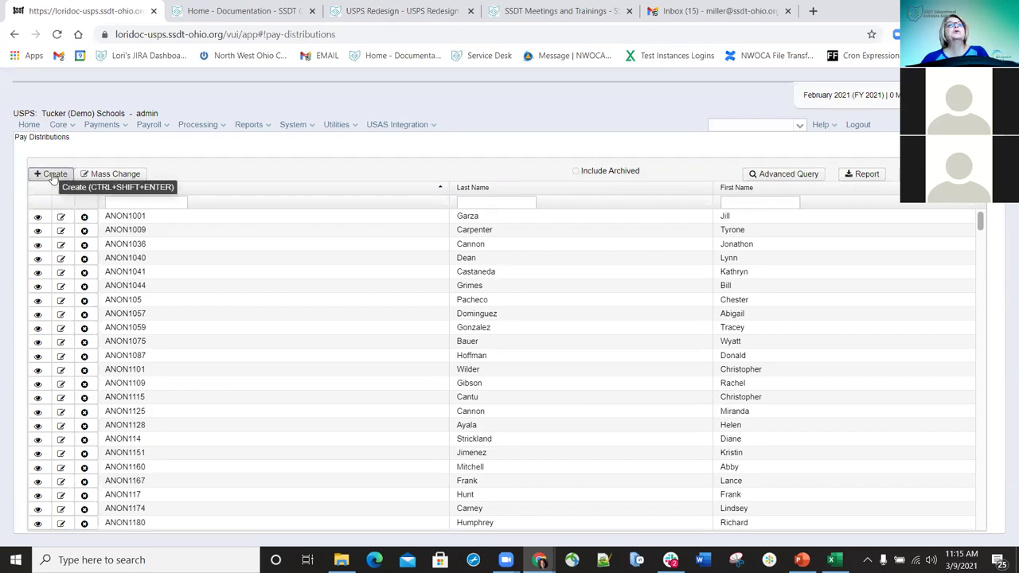
pyautogui.click(53, 178)
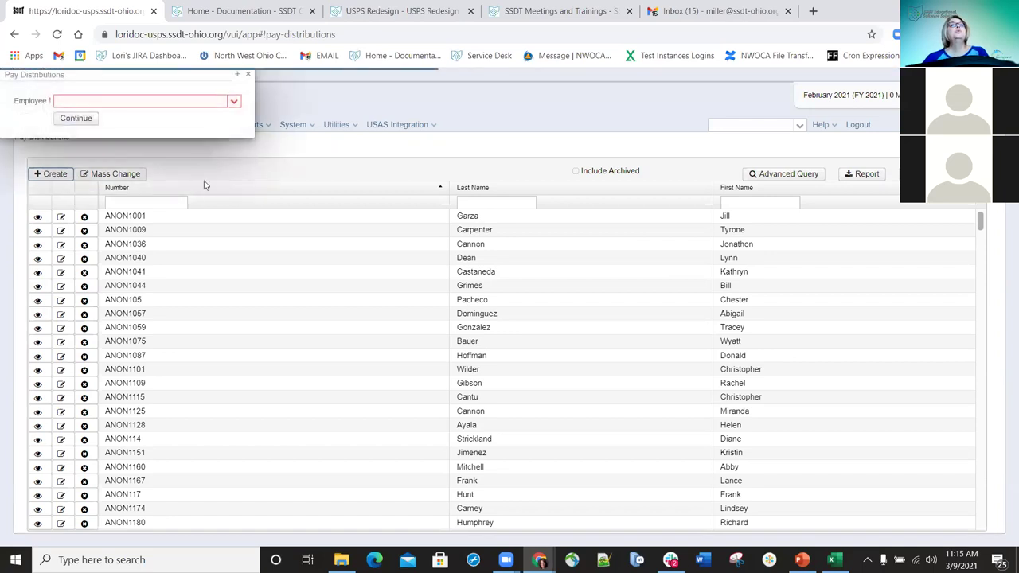
# - Find the employee by last name and open their existing DIRDEP 720 distribution
pyautogui.click(143, 102)
pyautogui.write('hen')
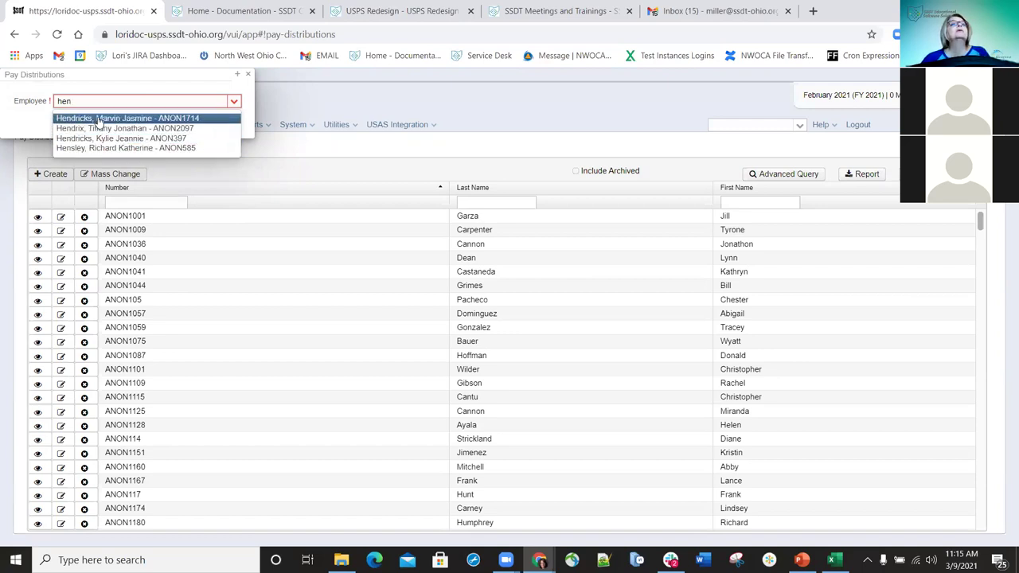
pyautogui.write('a')
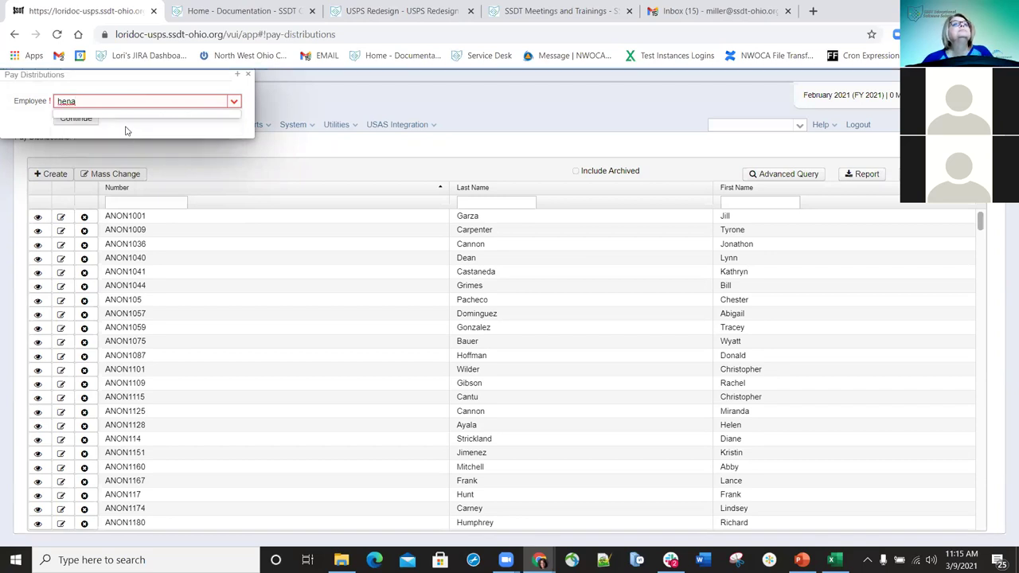
pyautogui.press('BackSpace')
pyautogui.press('BackSpace')
pyautogui.press('BackSpace')
pyautogui.press('BackSpace')
pyautogui.write('her')
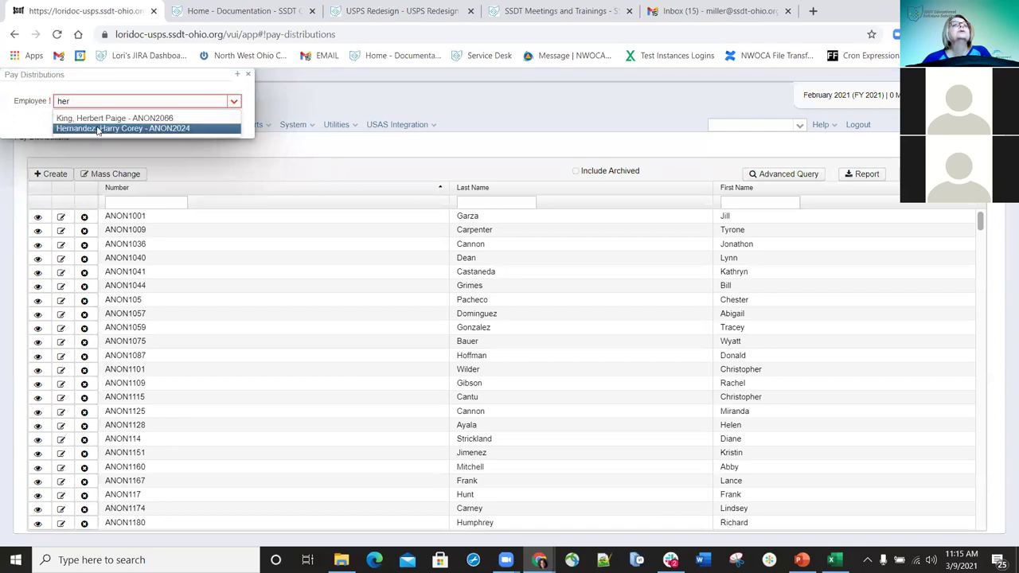
pyautogui.click(80, 127)
pyautogui.click(77, 119)
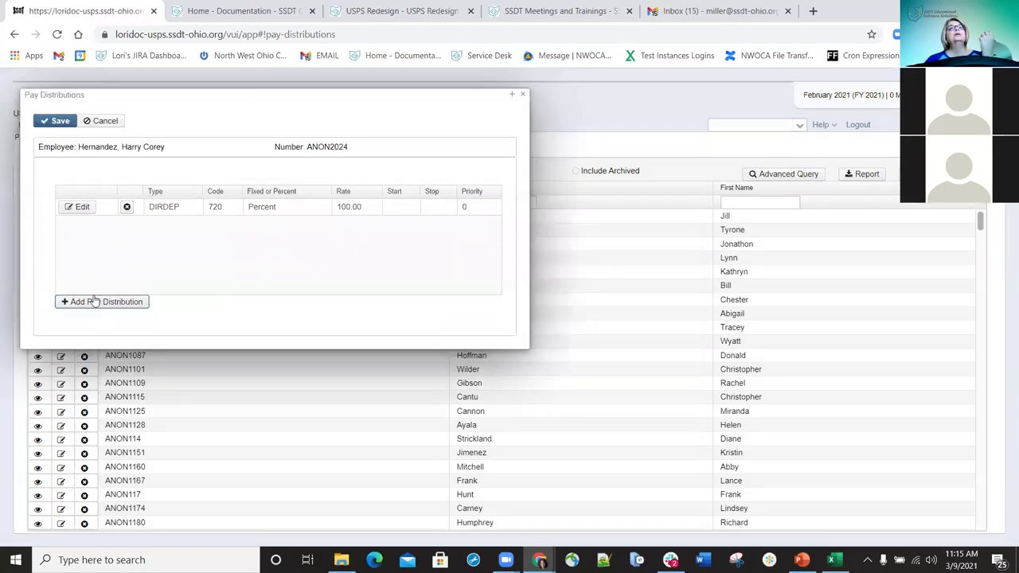
# - Add another pay distribution for the employee, keeping DIRDEP as its type
pyautogui.click(94, 301)
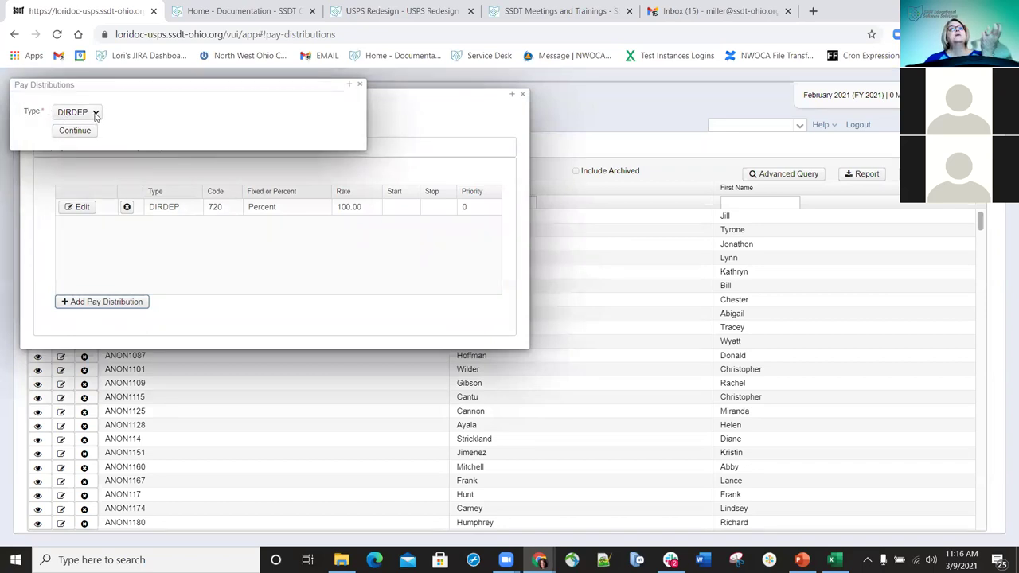
pyautogui.click(95, 114)
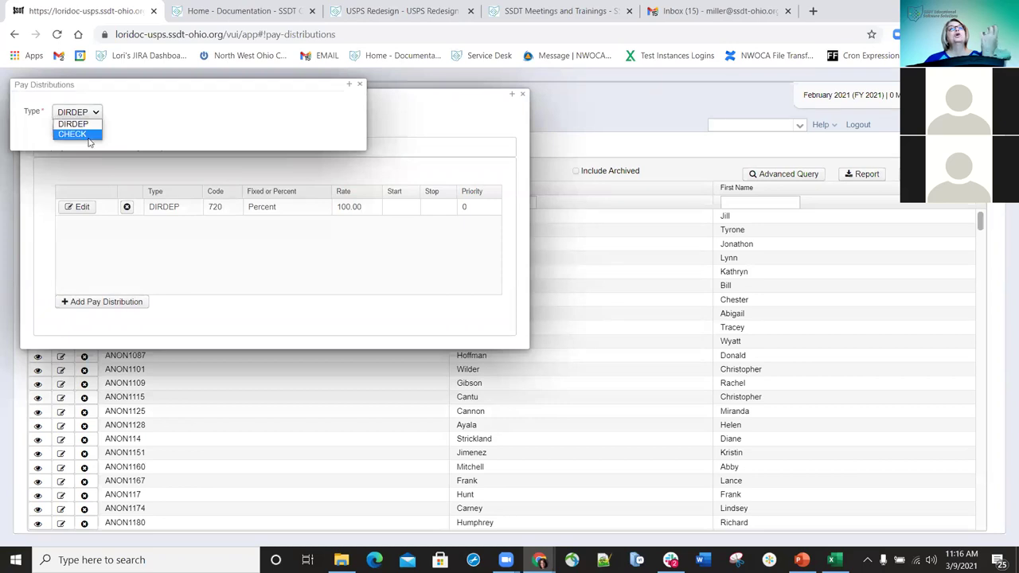
pyautogui.click(88, 125)
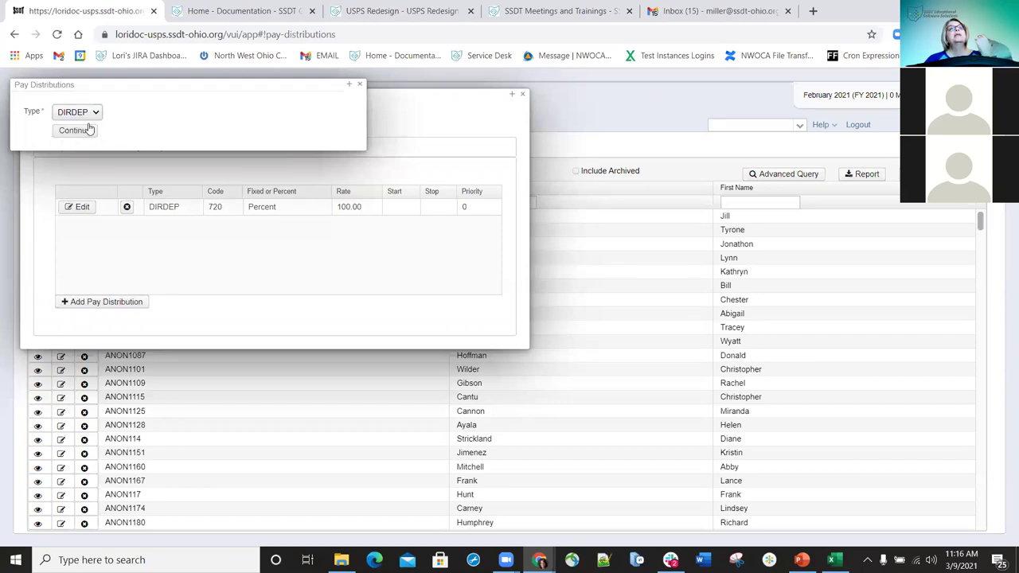
pyautogui.click(85, 135)
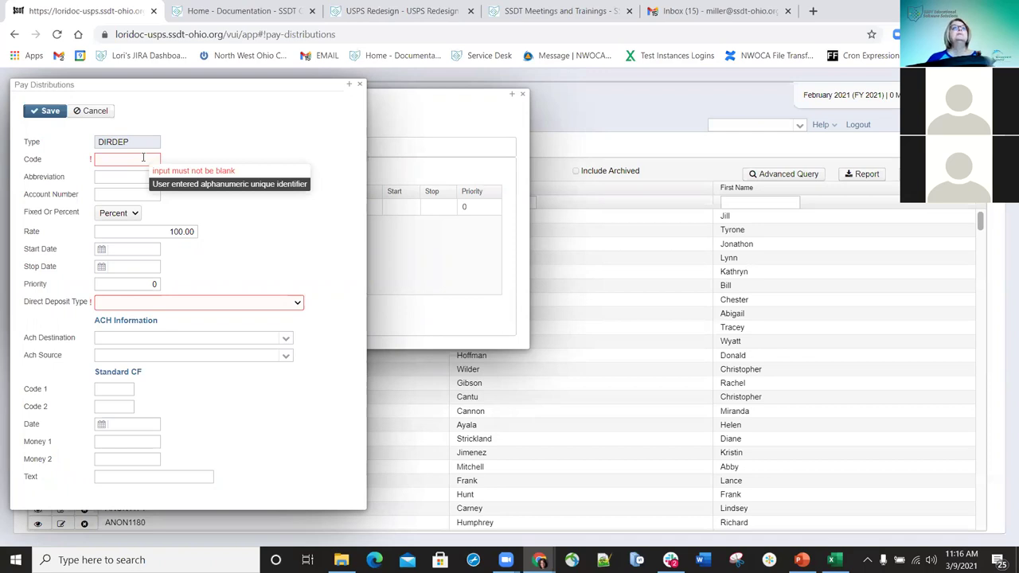
# - Give the new DIRDEP distribution code and abbreviation '2nd DD'
pyautogui.click(143, 158)
pyautogui.write('2')
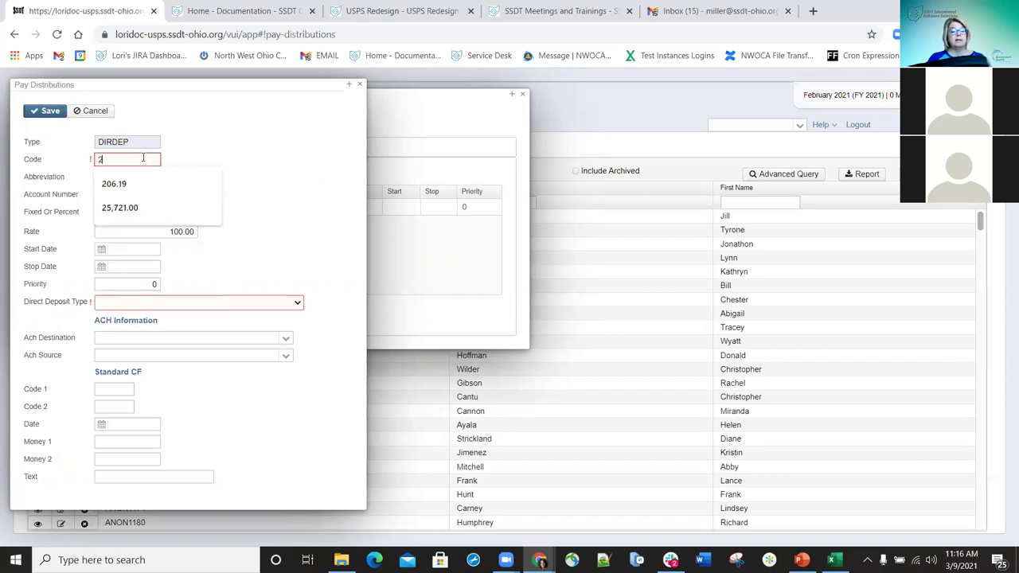
pyautogui.write('nd DD')
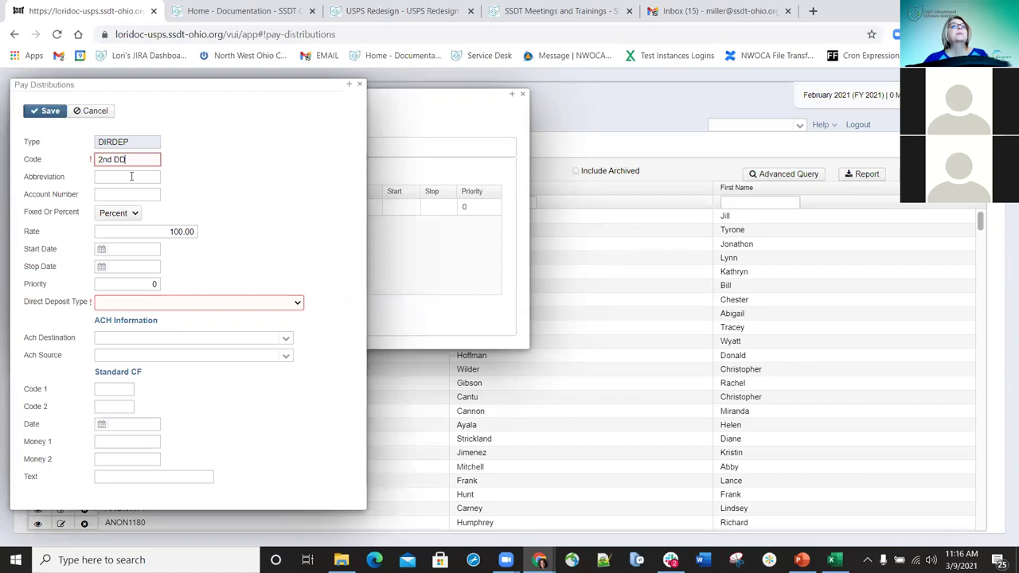
pyautogui.click(132, 176)
pyautogui.moveTo(244, 84); pyautogui.dragTo(674, 75)
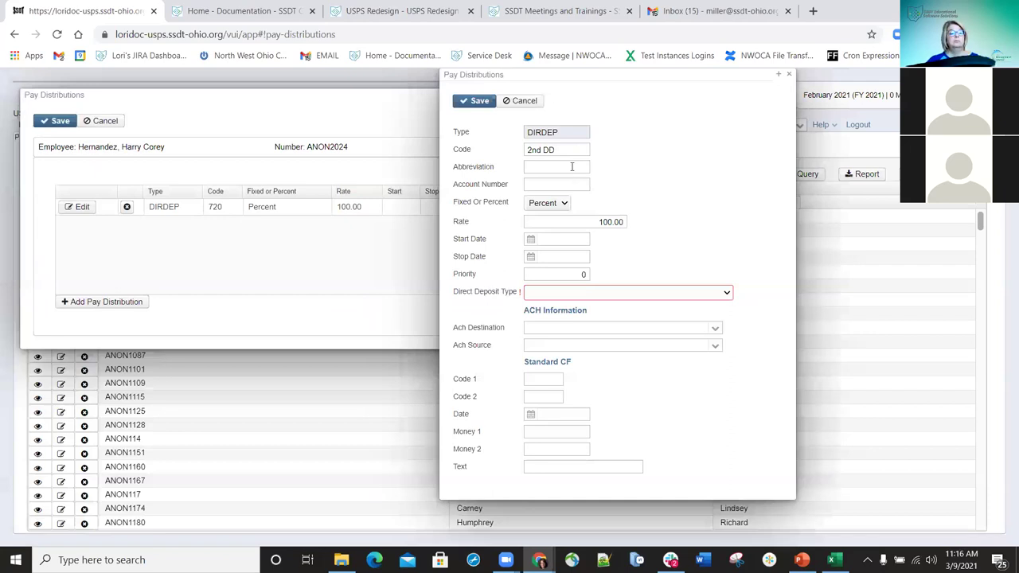
pyautogui.click(572, 167)
pyautogui.write('2nd DD')
# - Enter the bank account number, set Fixed Or Percent to Fixed, and rate 150
pyautogui.click(552, 184)
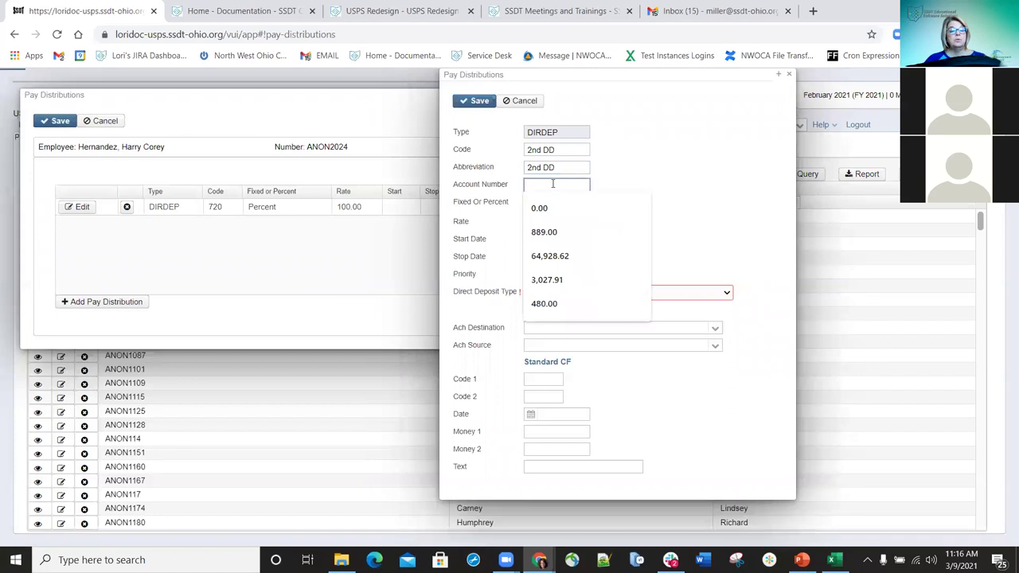
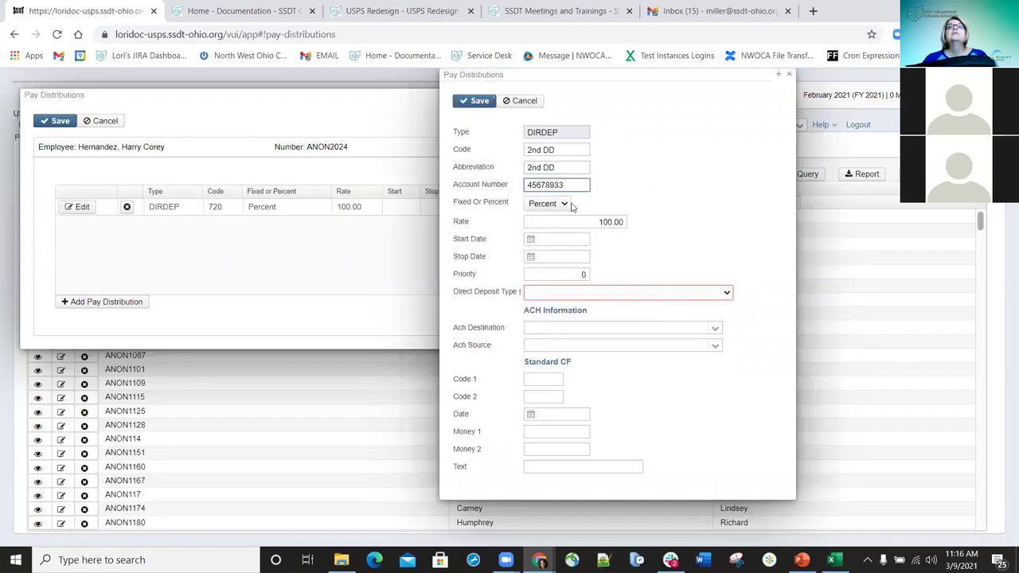
pyautogui.click(564, 203)
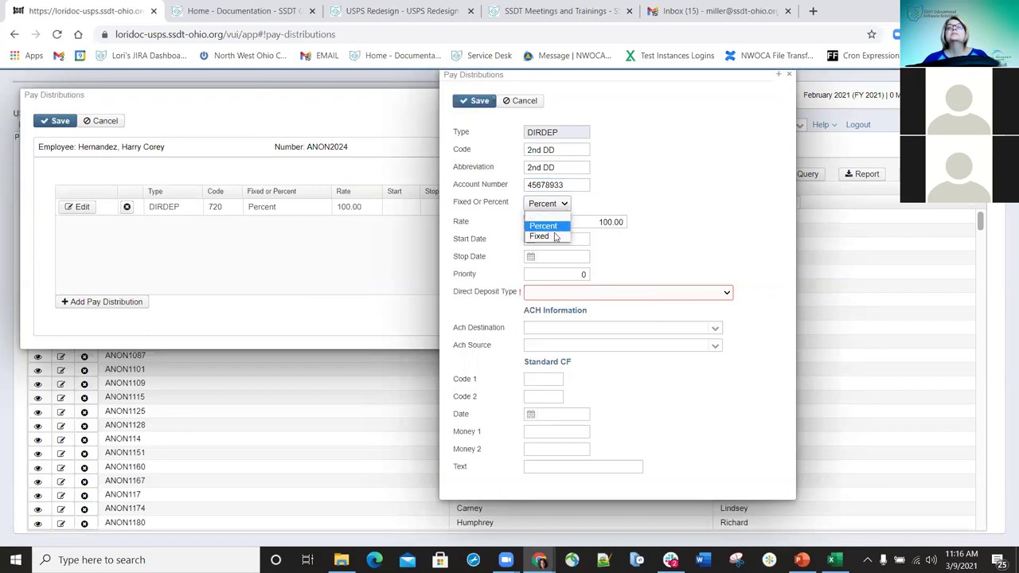
pyautogui.click(546, 238)
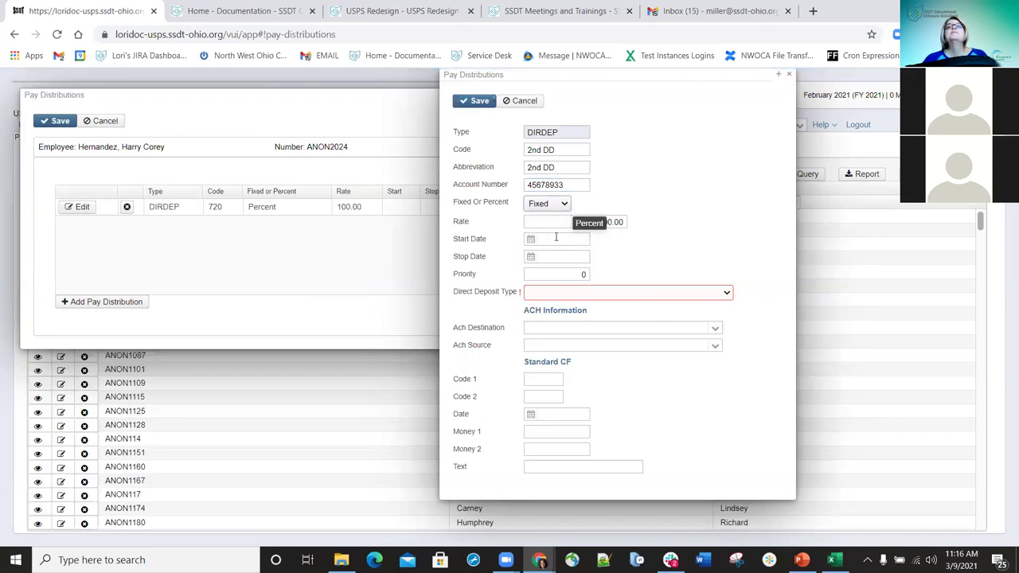
pyautogui.press('Tab')
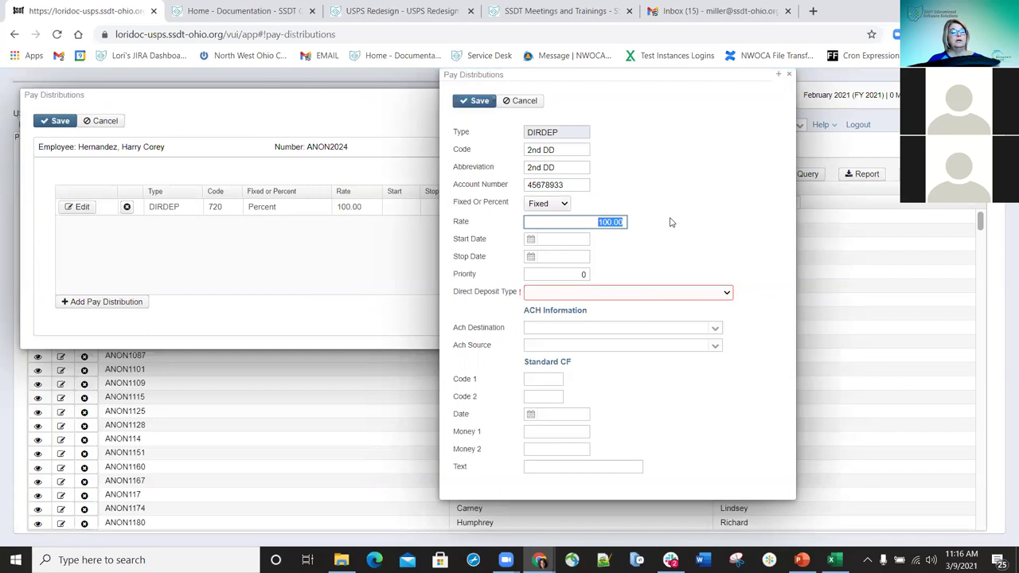
pyautogui.write('150')
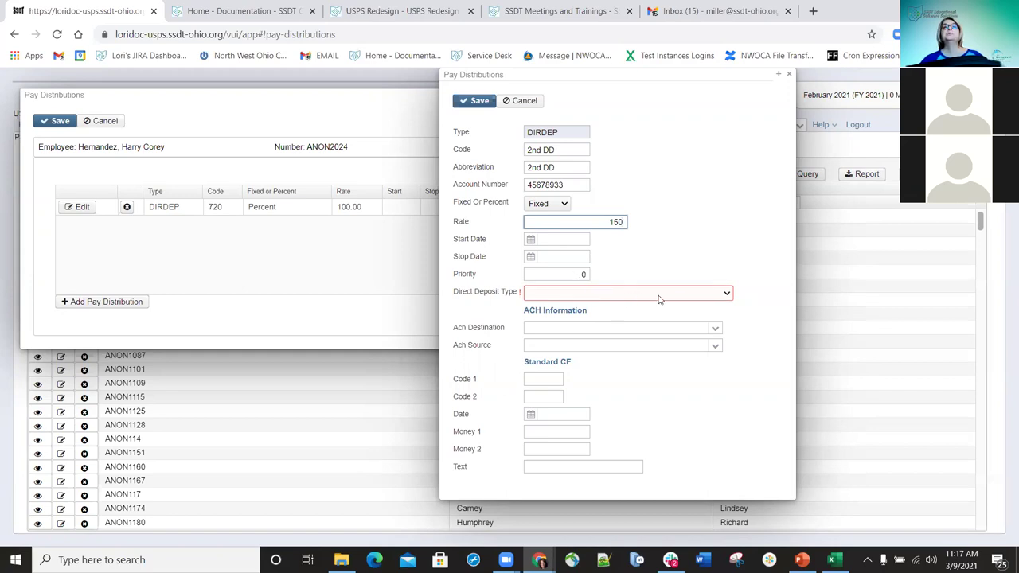
# - Set the 2nd DD deposit to Automated Deposit (Demand Credit Records), Southwest National, PayrollACHTransfer, and save
pyautogui.click(727, 295)
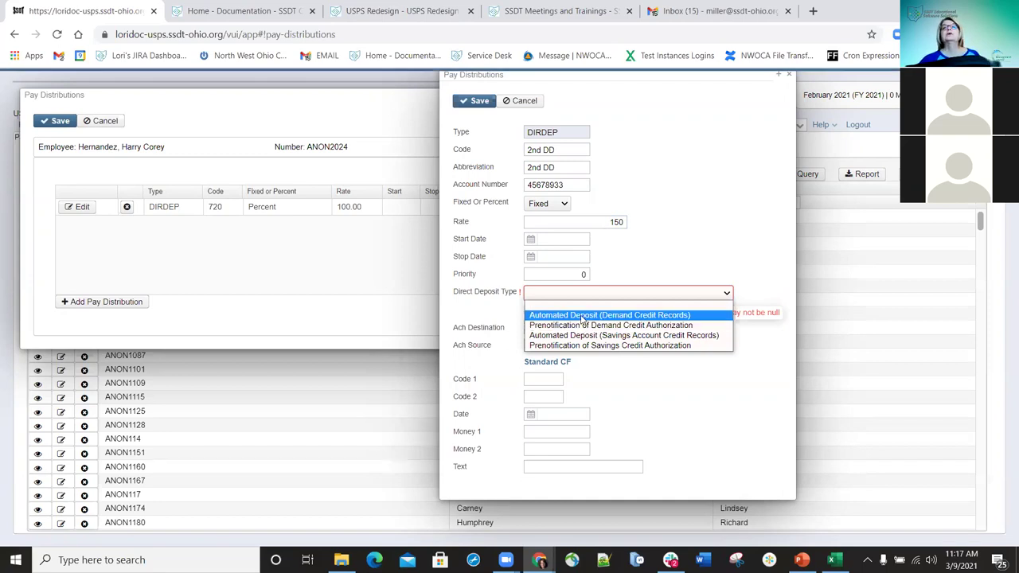
pyautogui.click(584, 316)
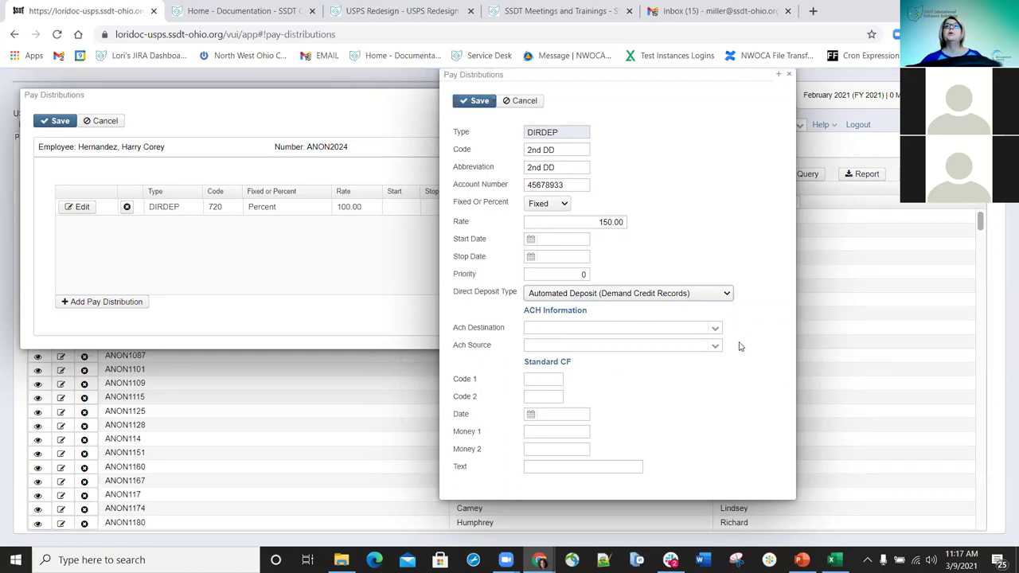
pyautogui.click(715, 331)
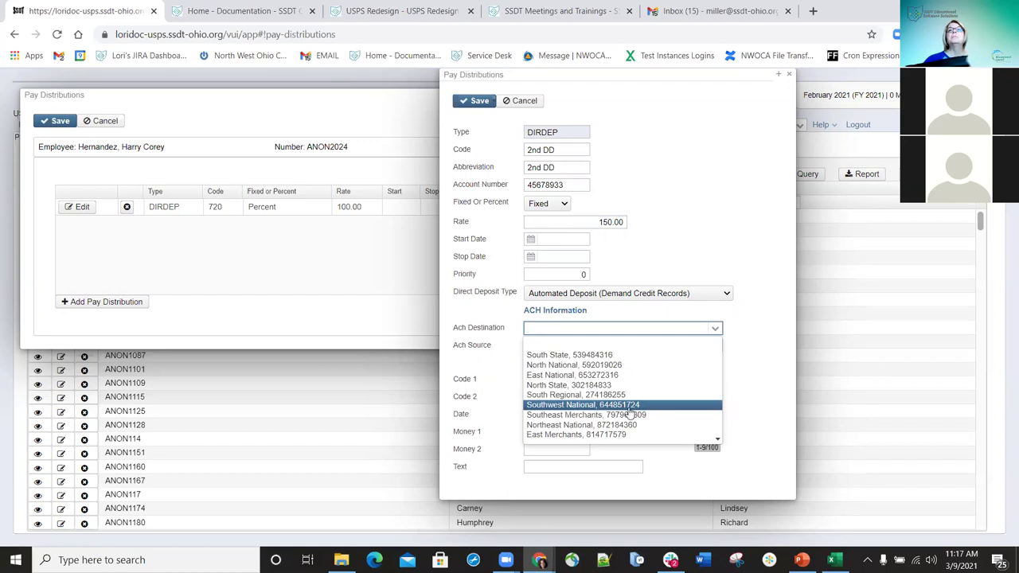
pyautogui.click(611, 408)
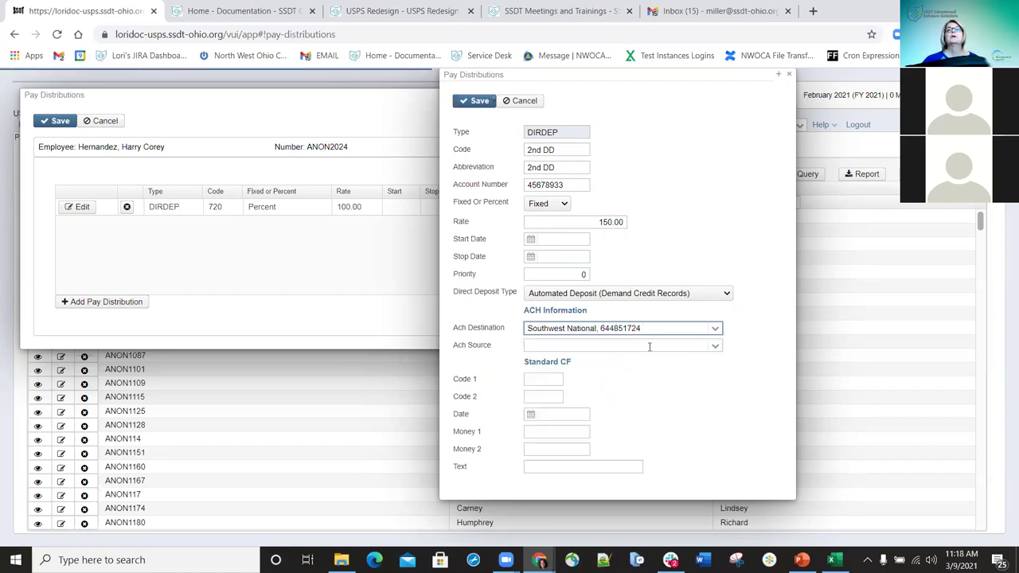
pyautogui.click(715, 349)
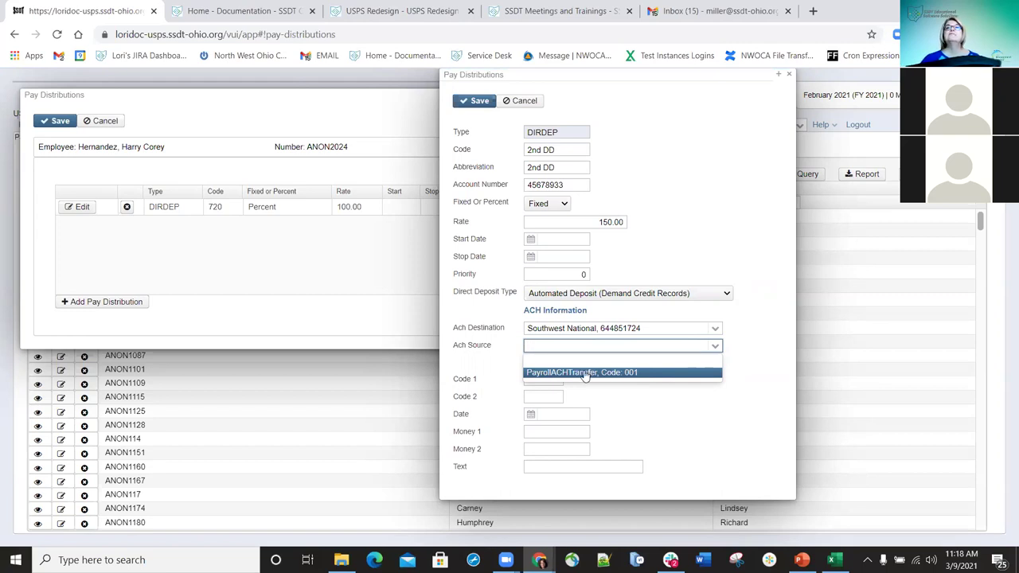
pyautogui.click(587, 372)
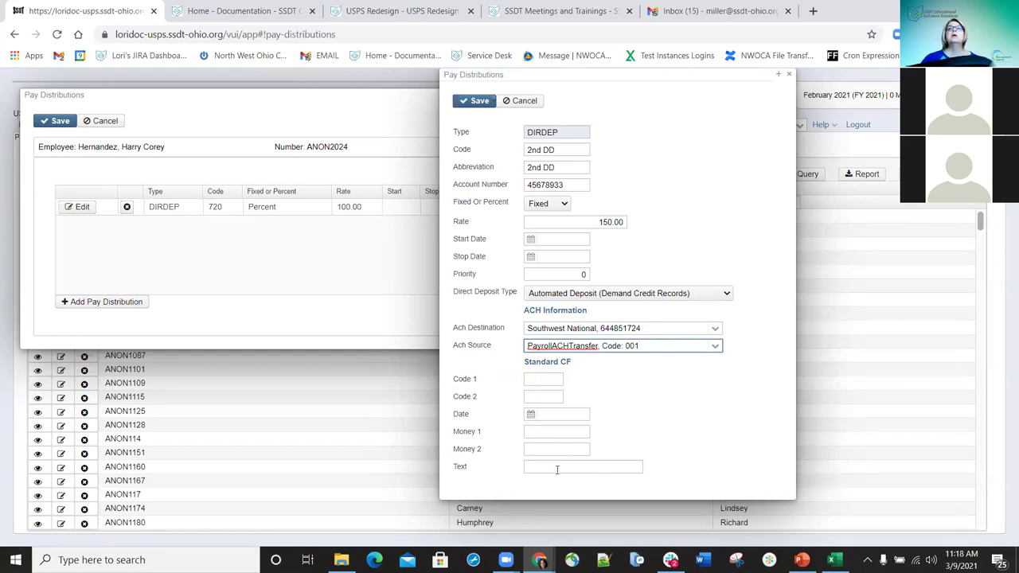
pyautogui.click(466, 108)
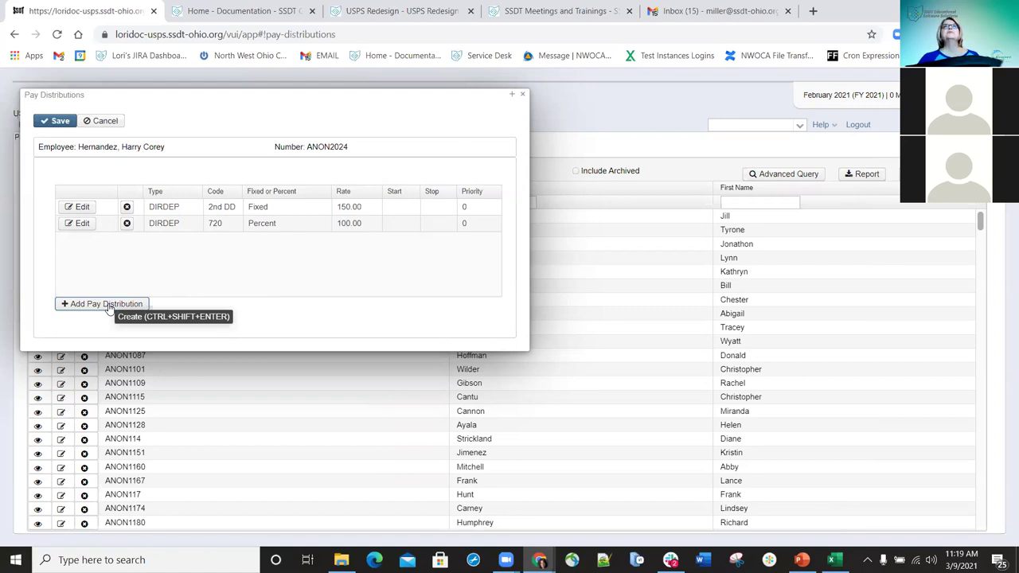
# - Add another pay distribution for the employee of type CHECK
pyautogui.click(105, 304)
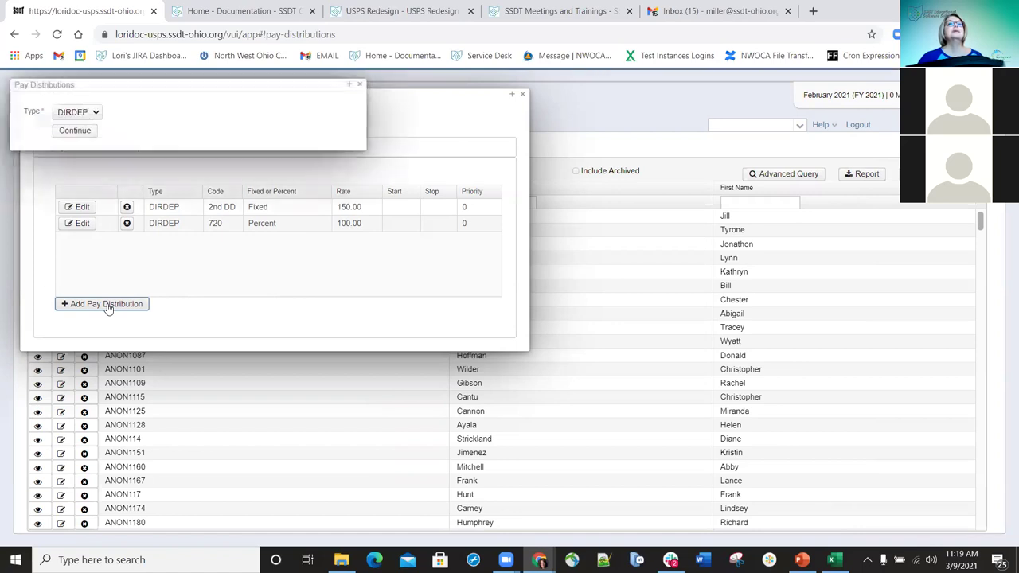
pyautogui.click(99, 116)
pyautogui.click(72, 135)
pyautogui.click(76, 132)
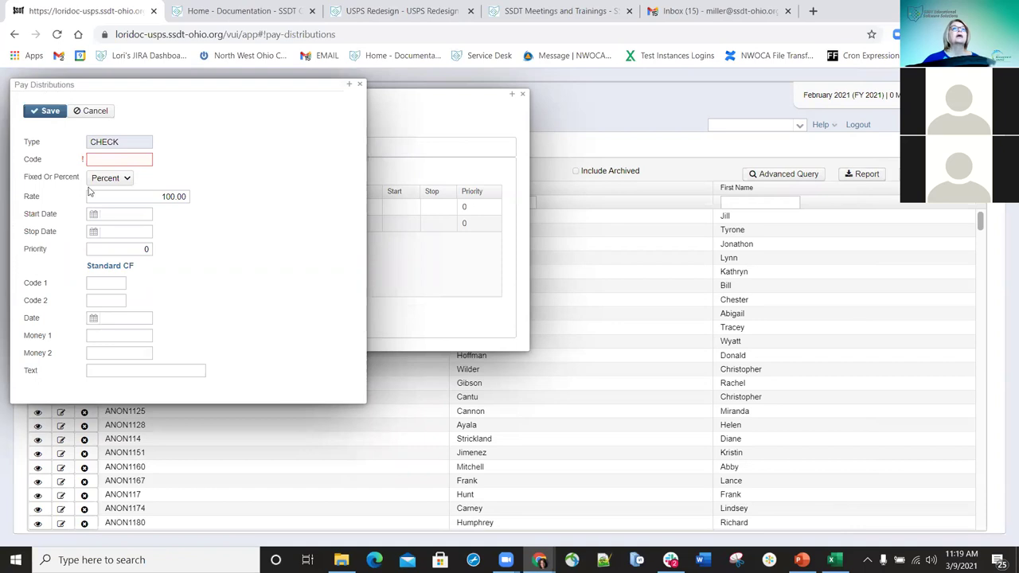
# - Give the CHECK distribution code Check as a Fixed amount, save it, and close the edit window
pyautogui.click(119, 161)
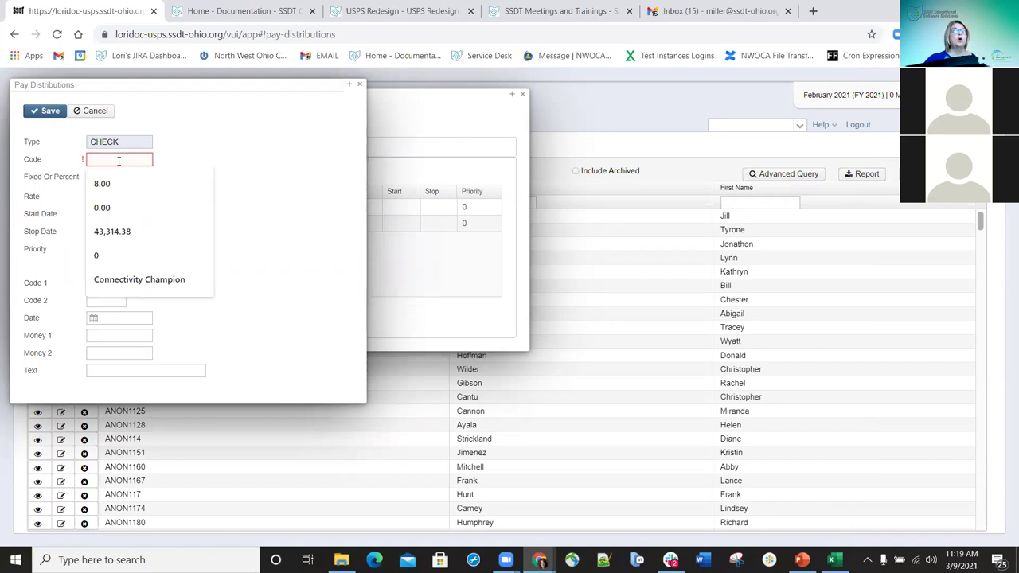
pyautogui.write('heck')
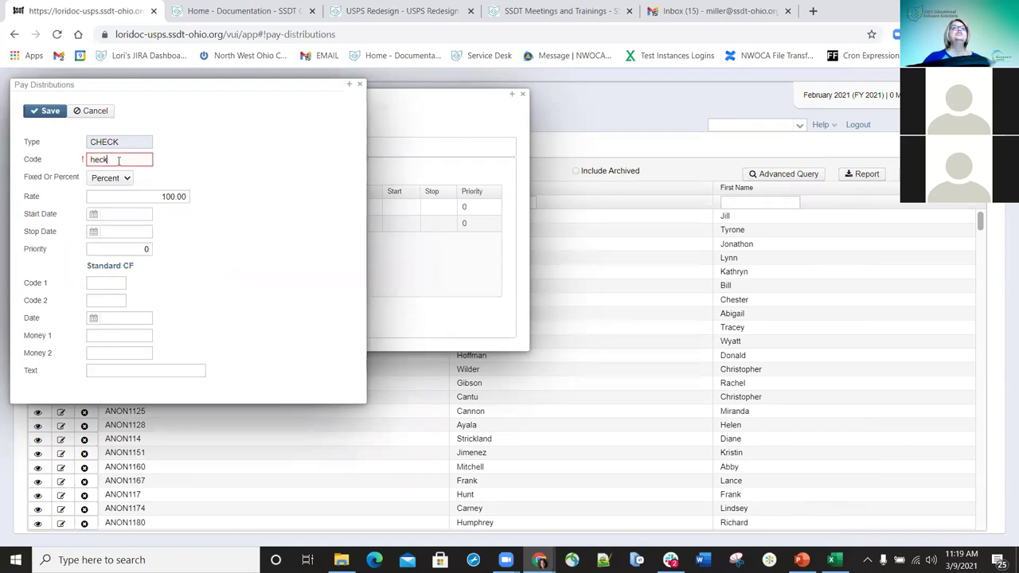
pyautogui.write('Che')
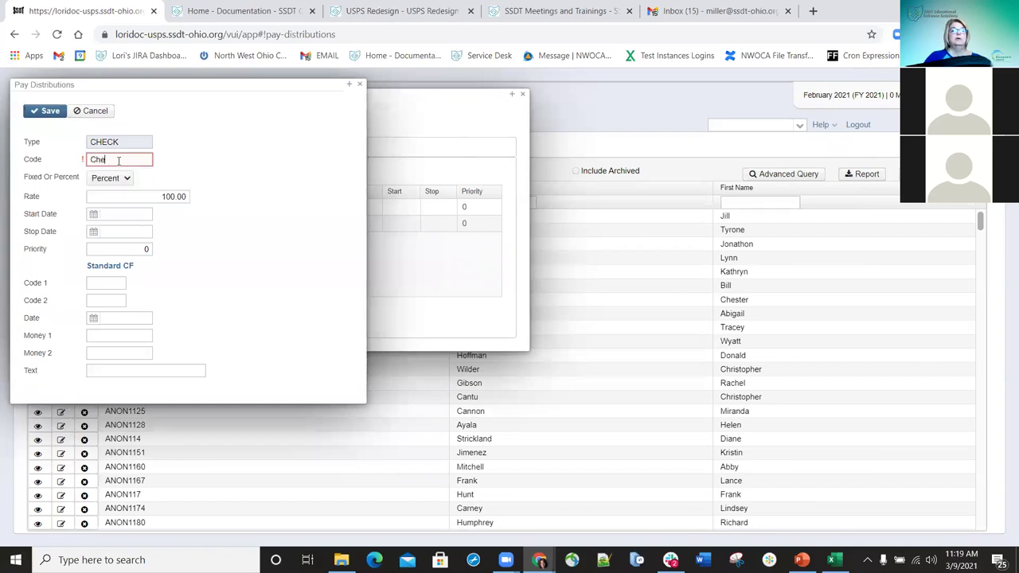
pyautogui.click(123, 179)
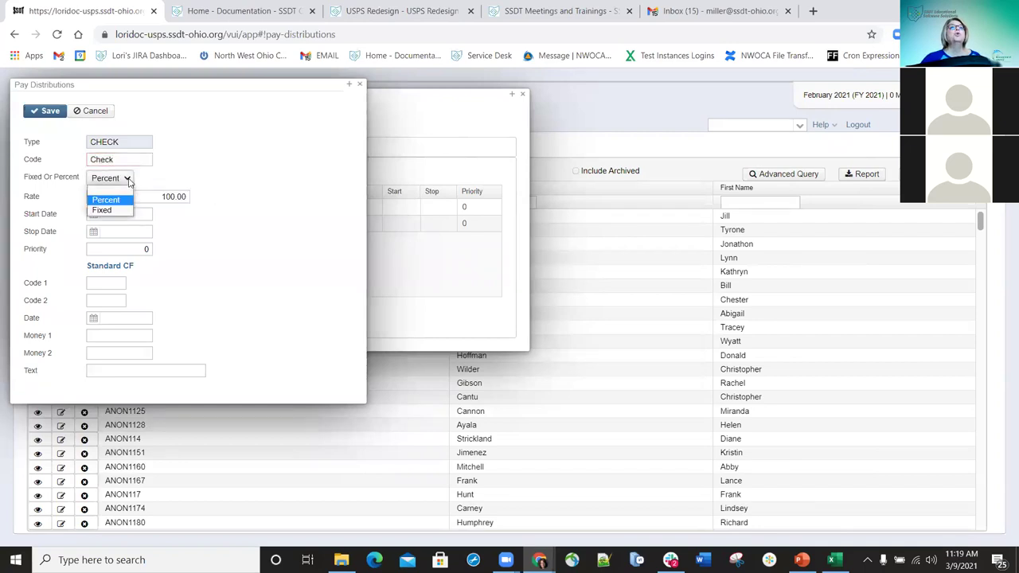
pyautogui.click(110, 210)
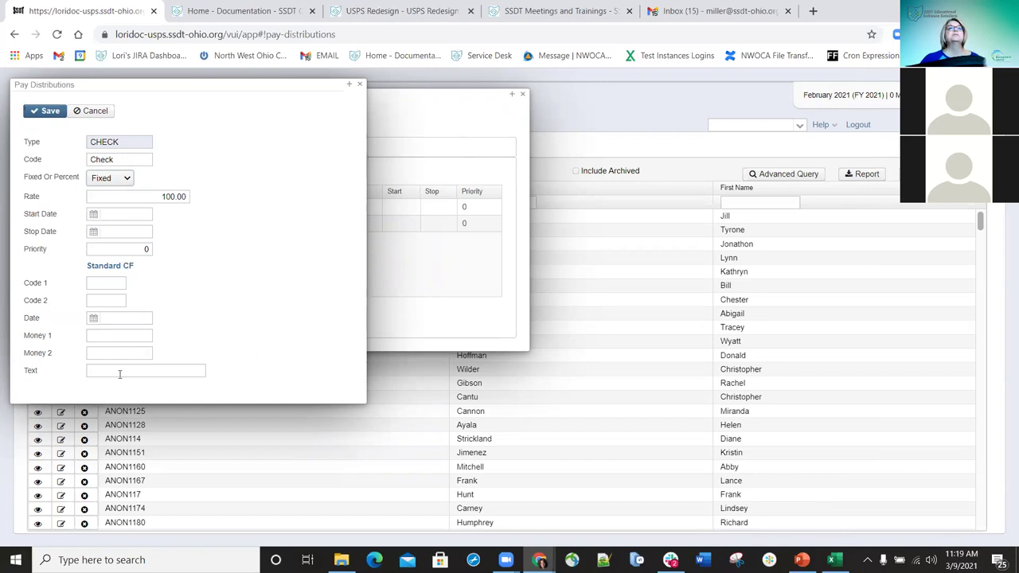
pyautogui.click(48, 111)
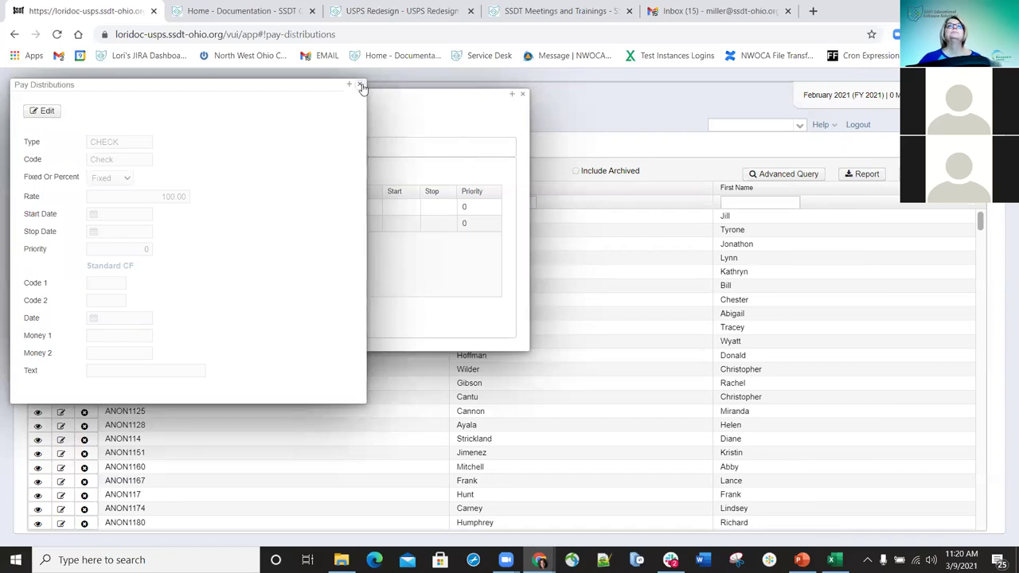
pyautogui.click(362, 85)
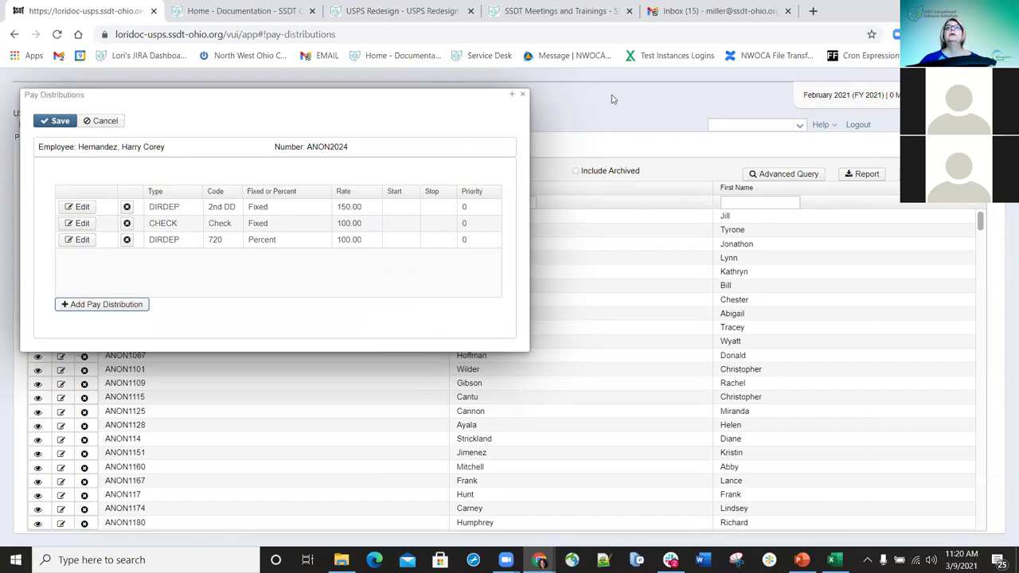
# - Close the employee's pay distributions dialog to return to the Pay Distributions employee list
pyautogui.click(523, 94)
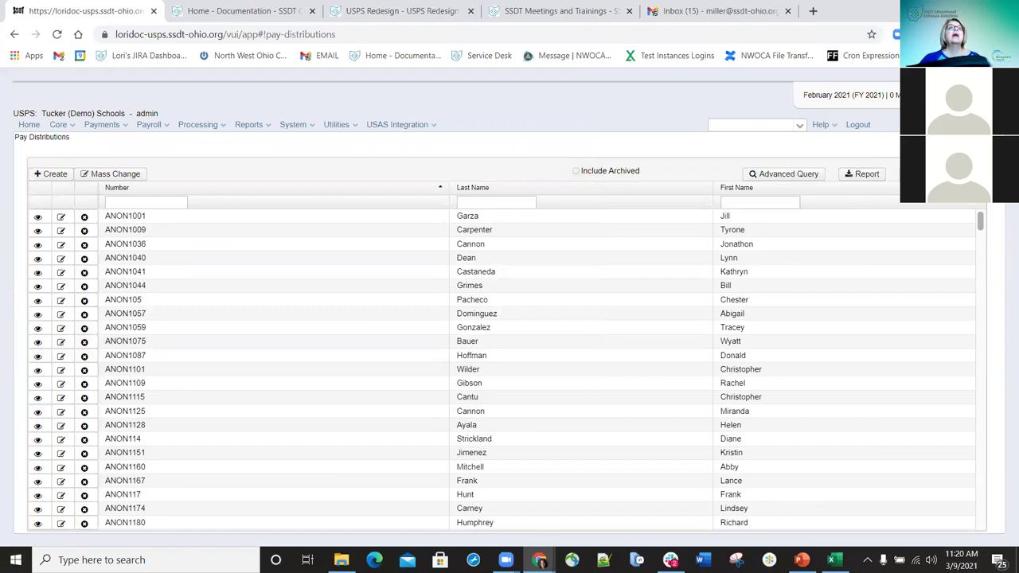
pyautogui.click(71, 128)
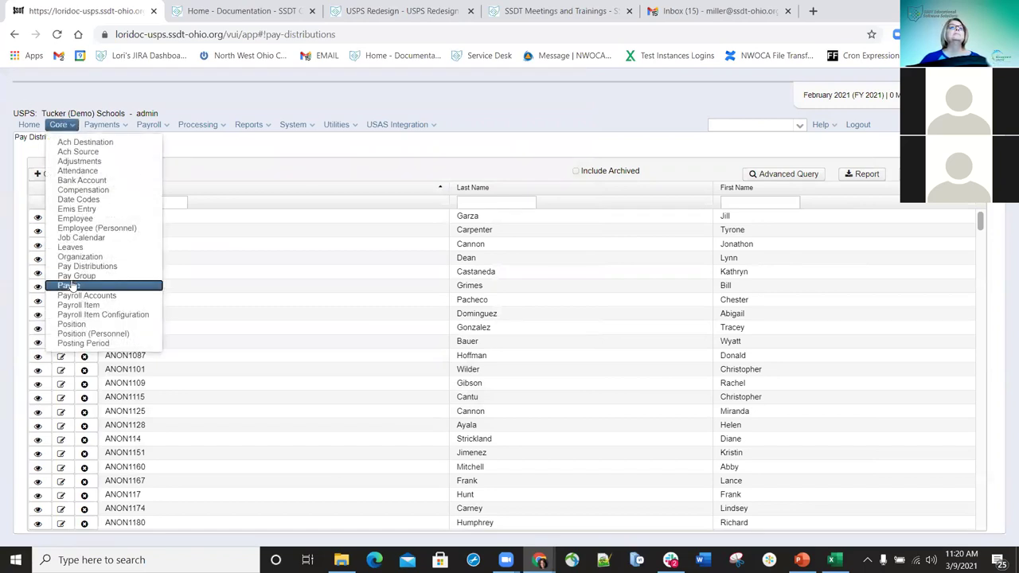
# - Go to Core > Pay Group and start a blank new pay group
pyautogui.click(84, 267)
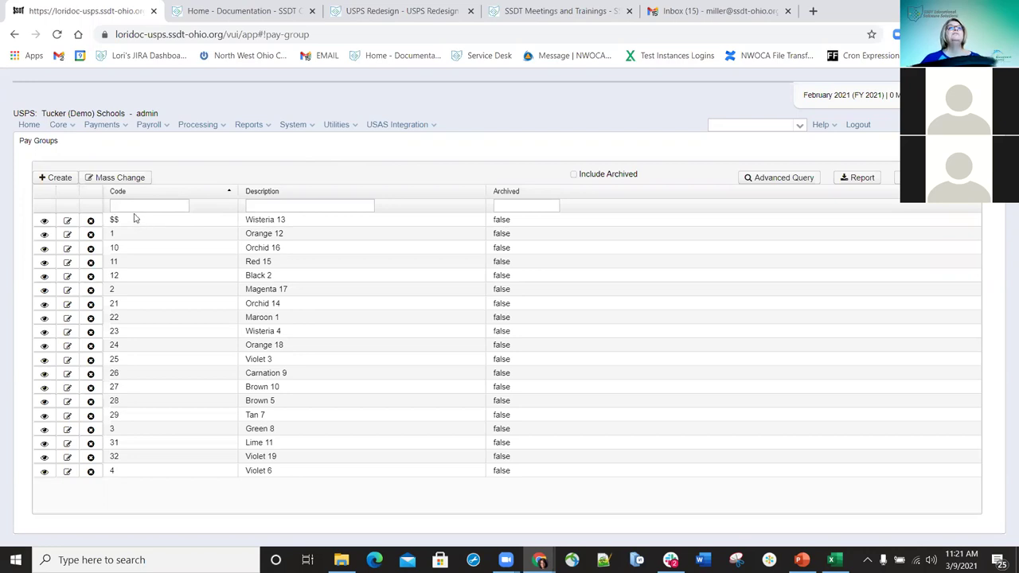
pyautogui.click(64, 180)
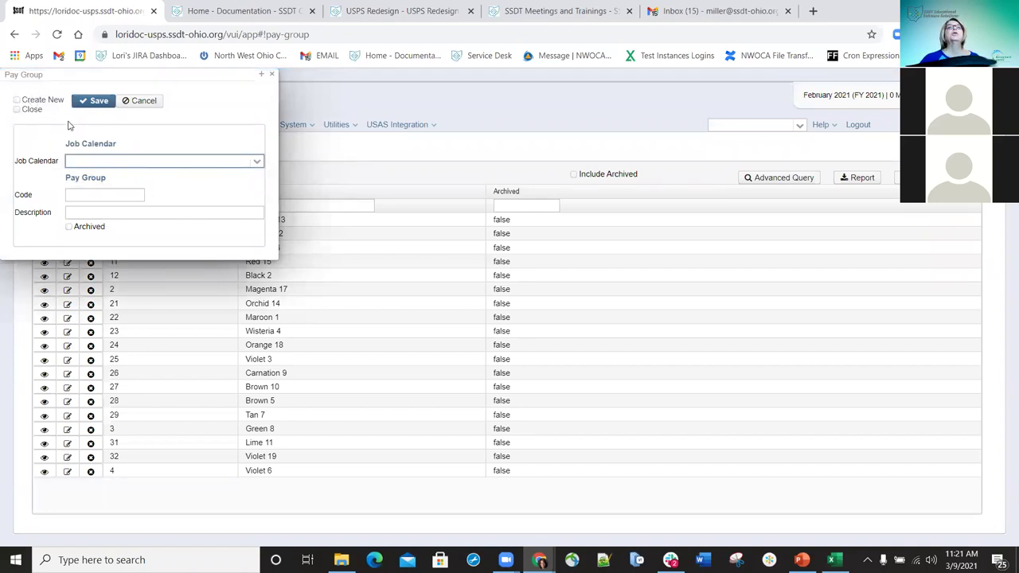
# - Create pay group code Test, description Testing, on the acn - television job calendar
pyautogui.click(18, 109)
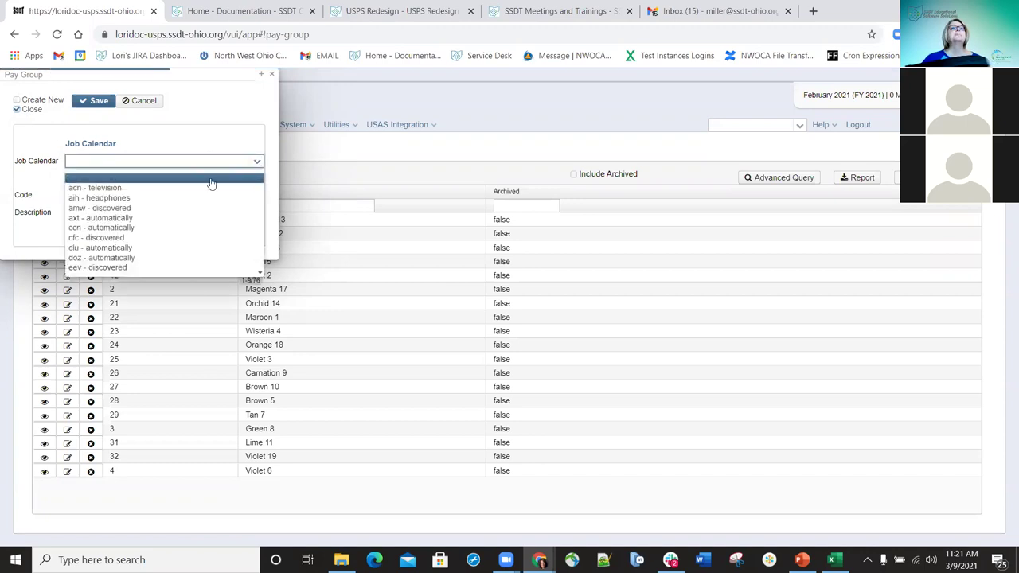
pyautogui.click(112, 187)
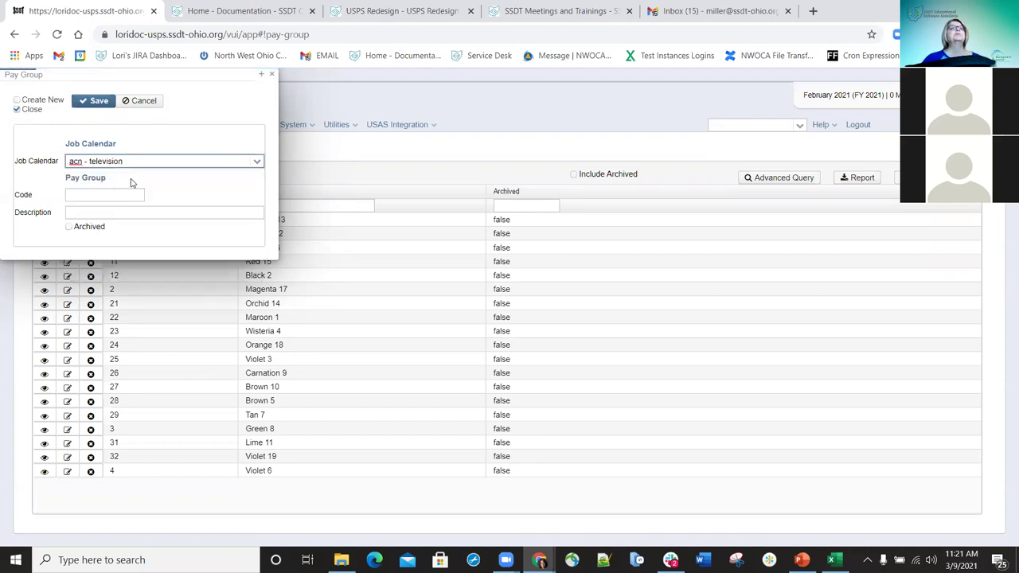
pyautogui.click(132, 194)
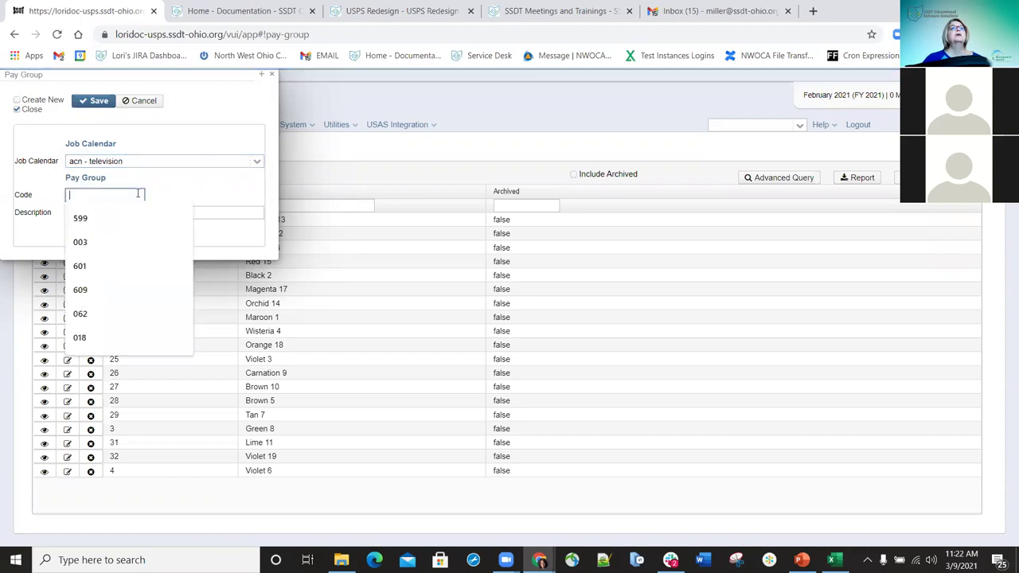
pyautogui.write('Test')
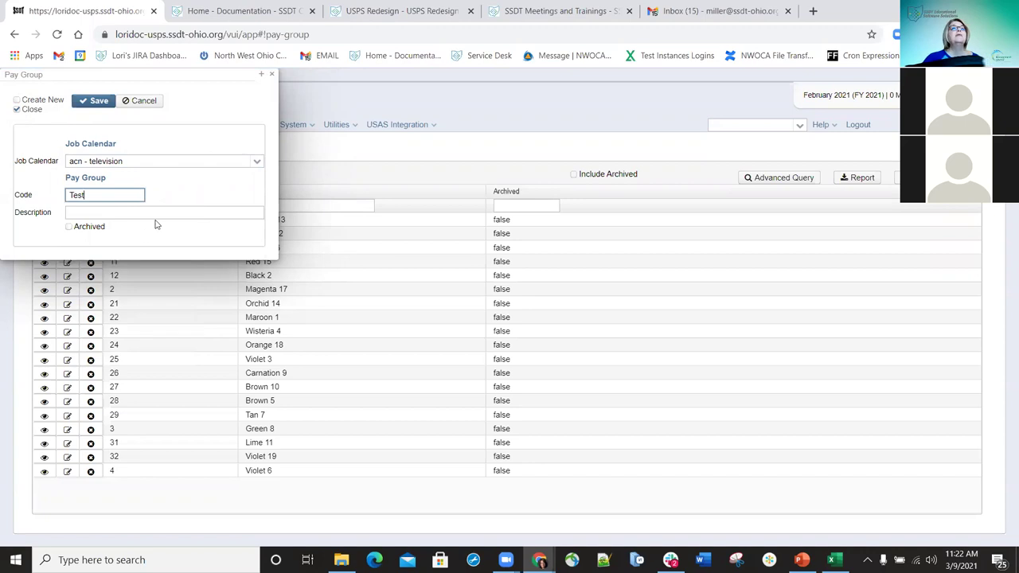
pyautogui.click(158, 212)
pyautogui.write('Test')
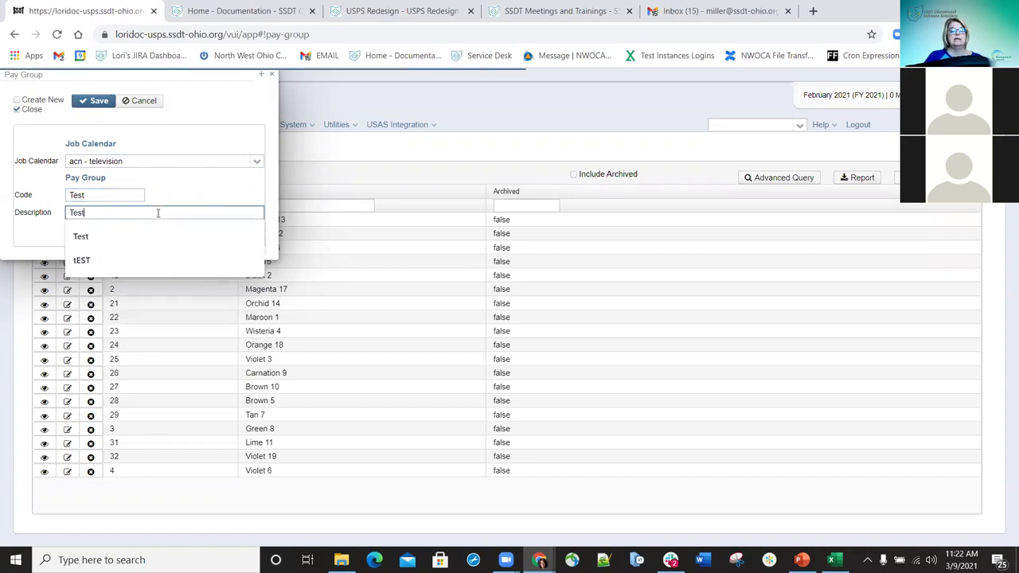
pyautogui.write('ing')
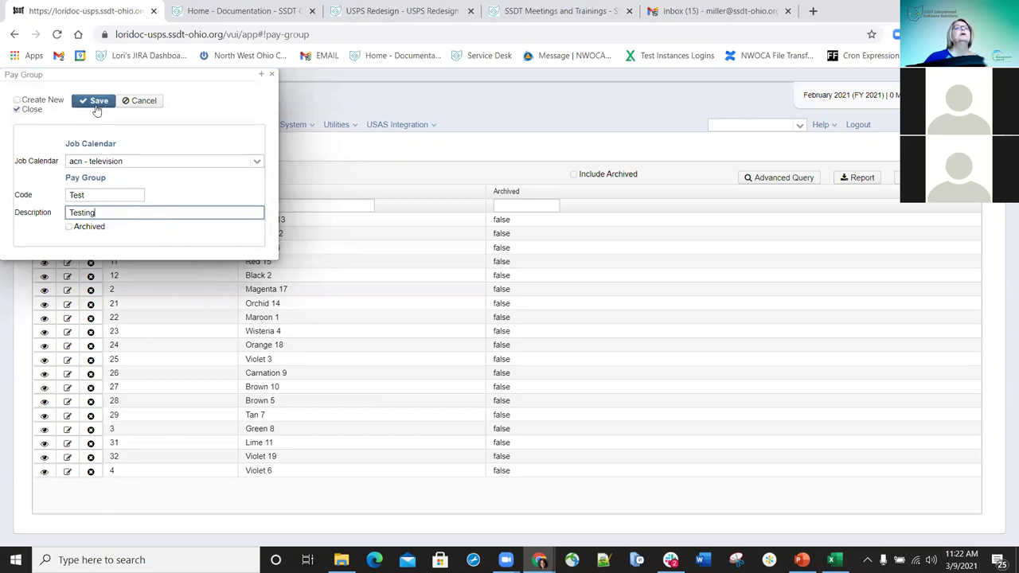
pyautogui.click(100, 106)
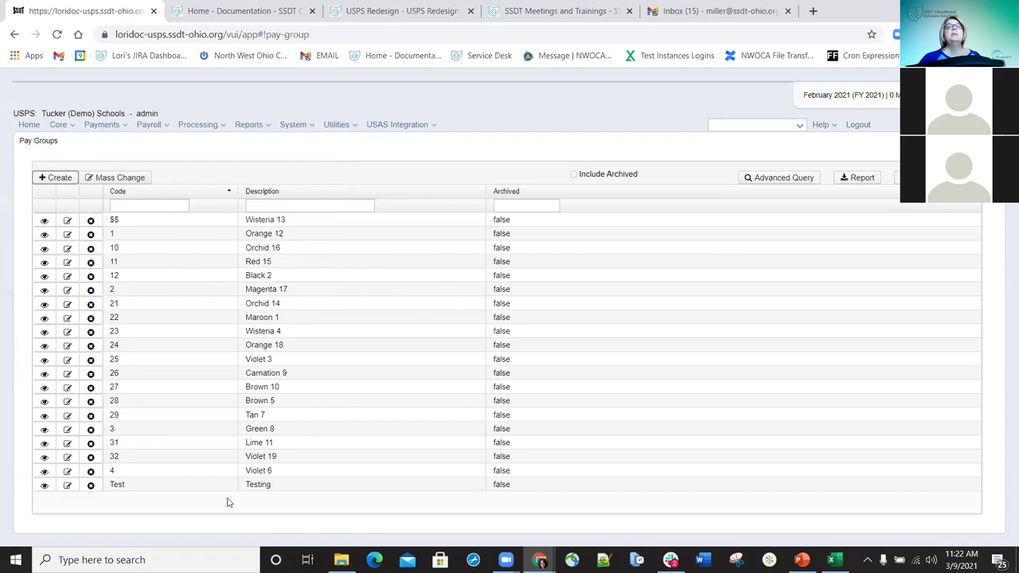
# - Mark pay group 4, Violet 6, as Archived and save it
pyautogui.click(68, 471)
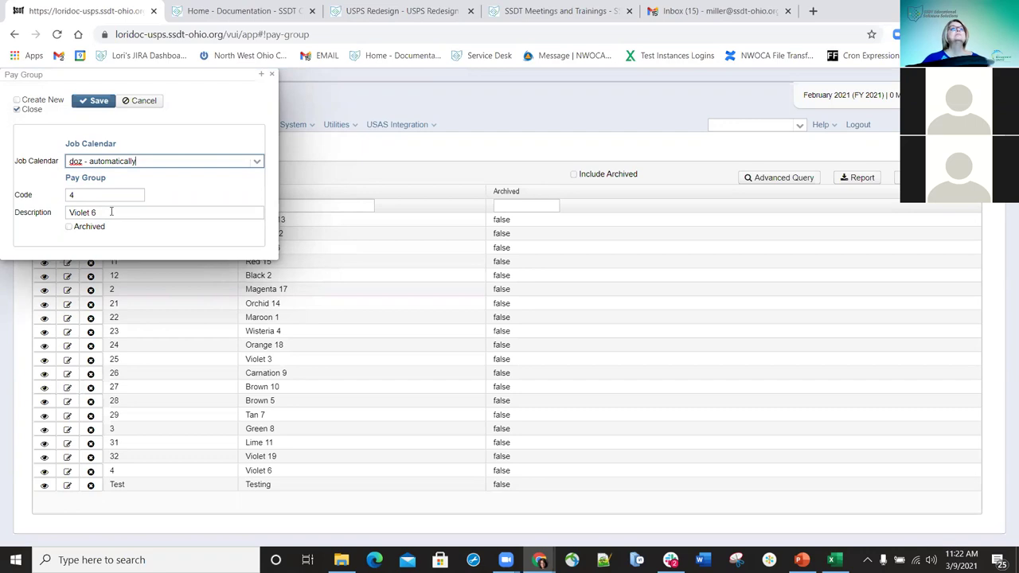
pyautogui.click(70, 227)
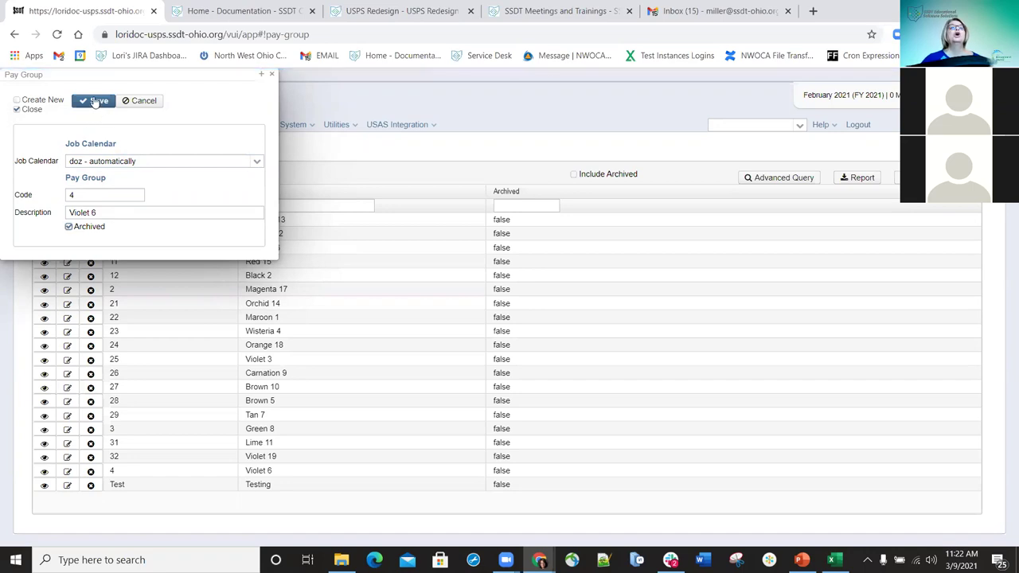
pyautogui.click(95, 102)
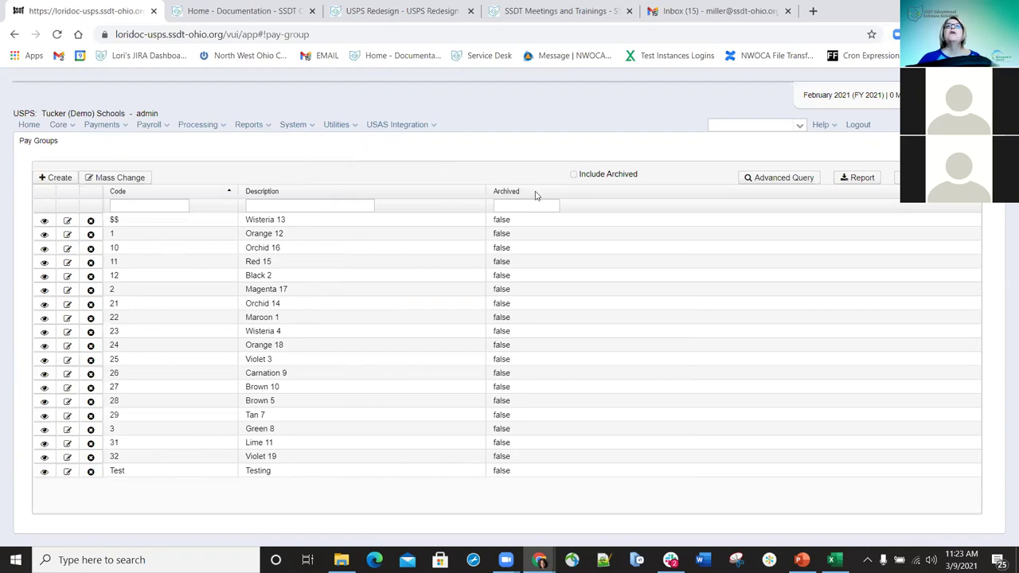
pyautogui.click(574, 174)
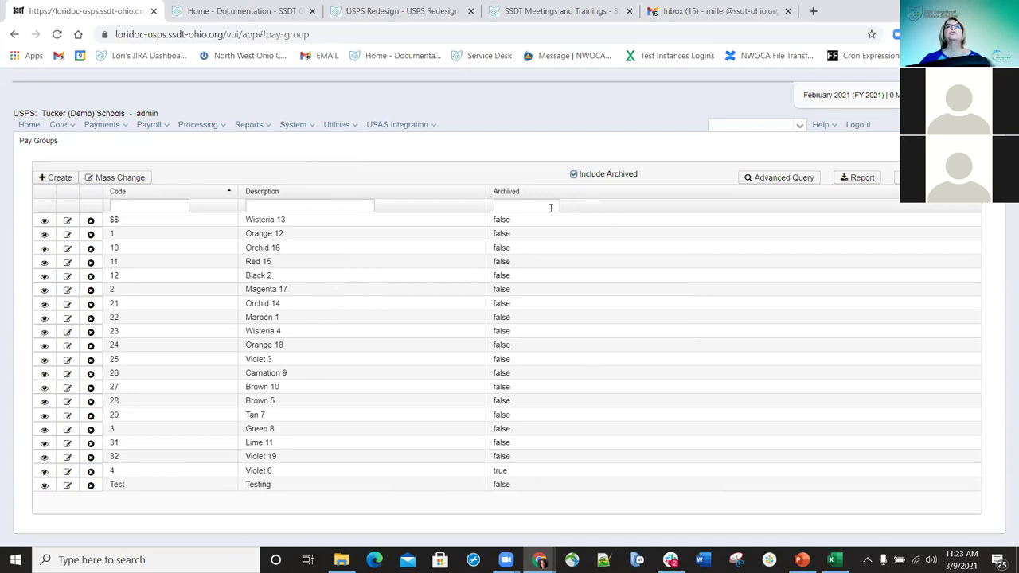
pyautogui.click(573, 175)
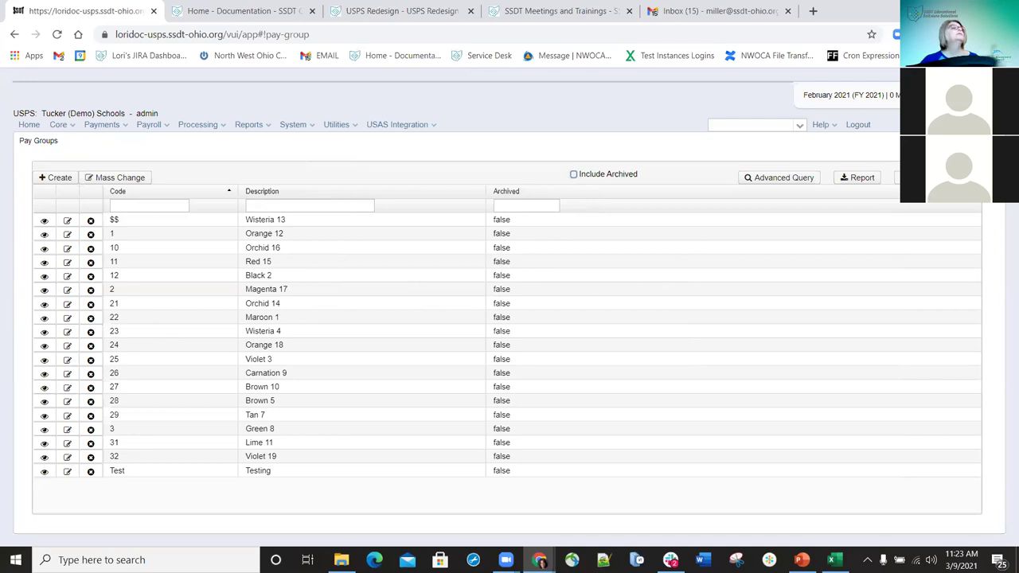
pyautogui.click(60, 125)
# - Go to Core > Payee and start a blank new payee
pyautogui.click(71, 287)
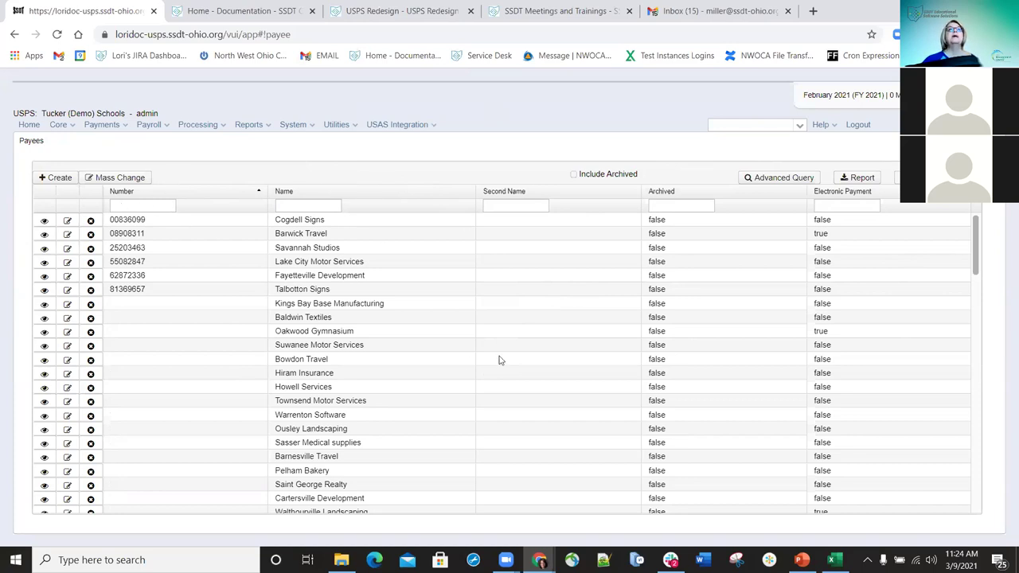
pyautogui.click(62, 180)
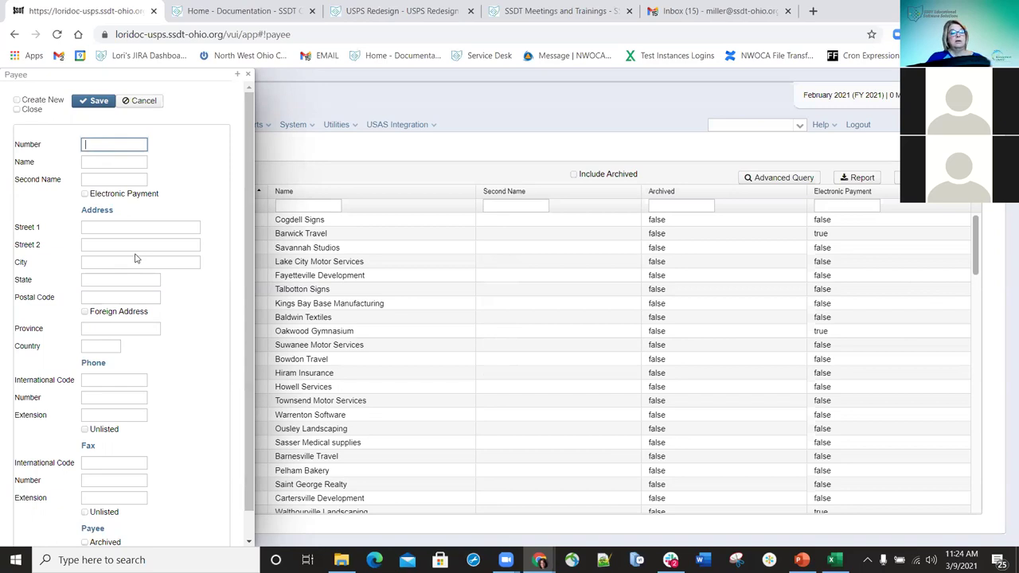
# - Enter payee number and name Test and enable electronic payment
pyautogui.write('st')
pyautogui.press('Tab')
pyautogui.write('Test')
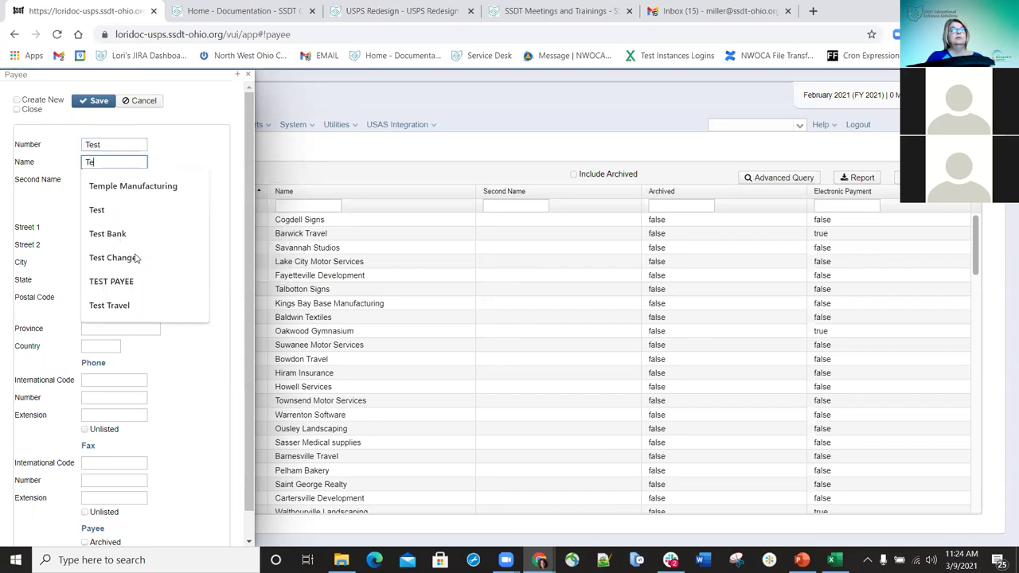
pyautogui.press('Tab')
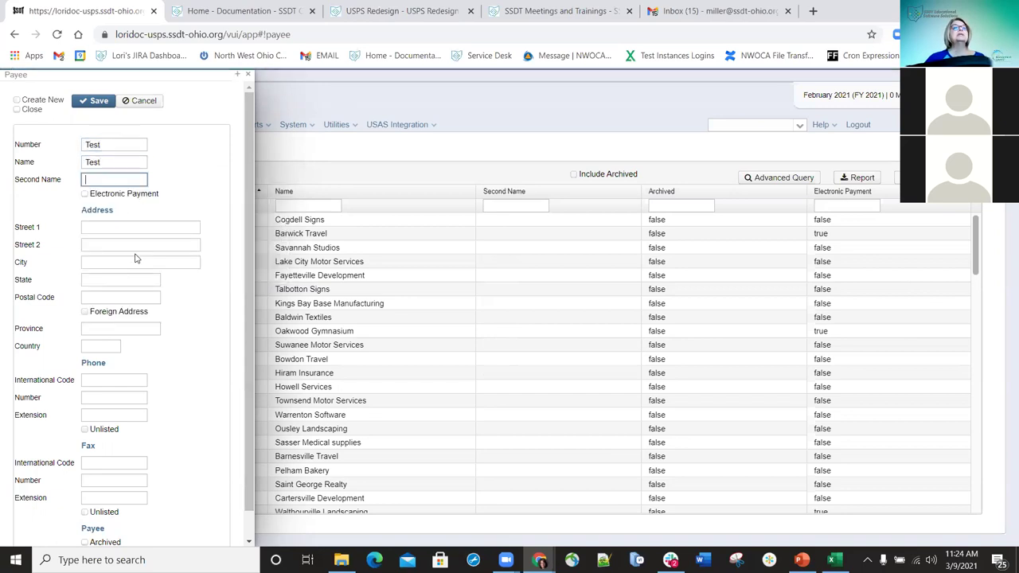
pyautogui.click(85, 194)
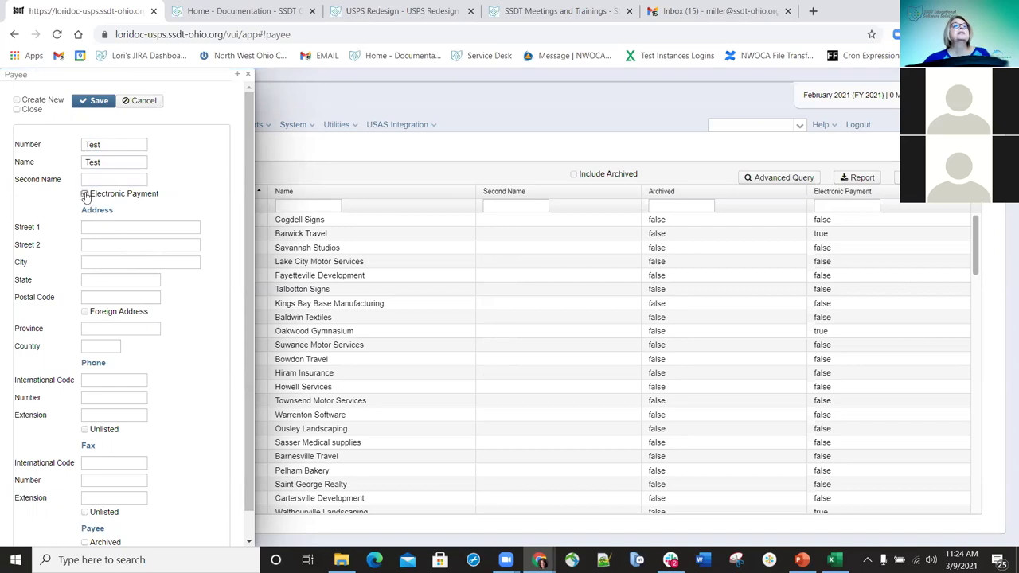
# - Fill in the payee address: 123 Y, city Test, state OH, postal code 43333
pyautogui.click(122, 227)
pyautogui.write('123 Y')
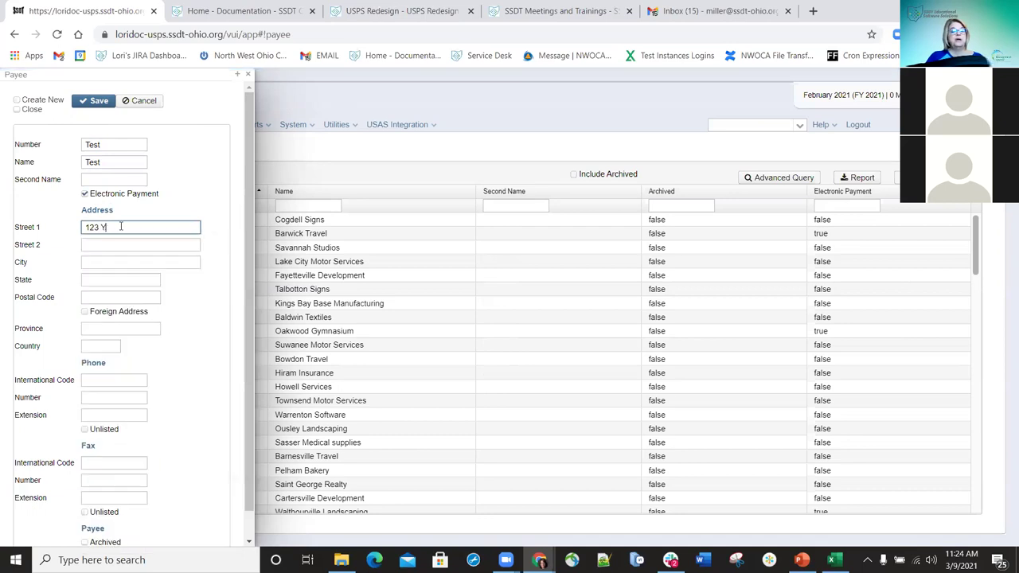
pyautogui.press('Tab')
pyautogui.press('Tab')
pyautogui.write('Test')
pyautogui.press('Tab')
pyautogui.write('O')
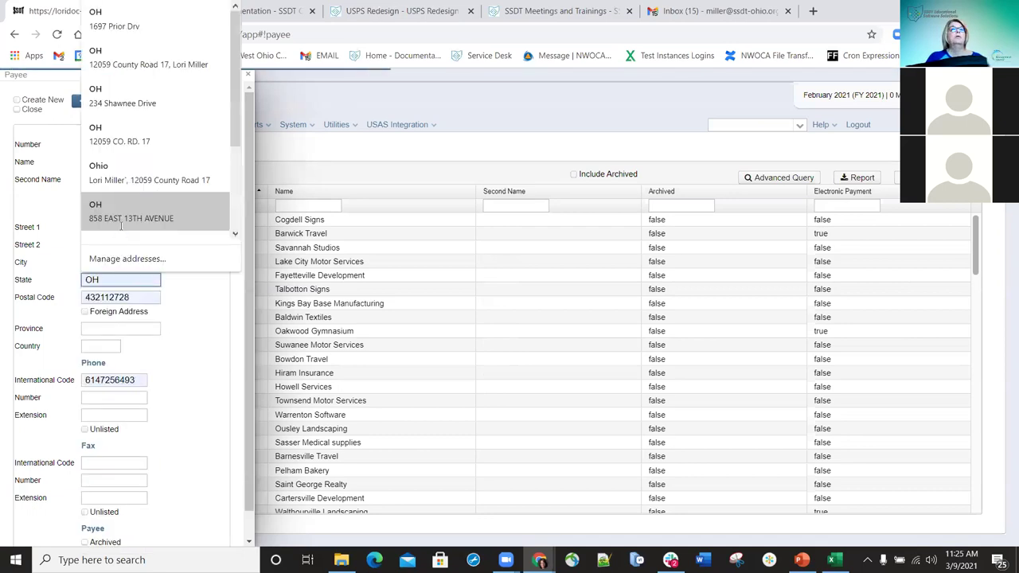
pyautogui.write('H')
pyautogui.press('Tab')
pyautogui.write('43333')
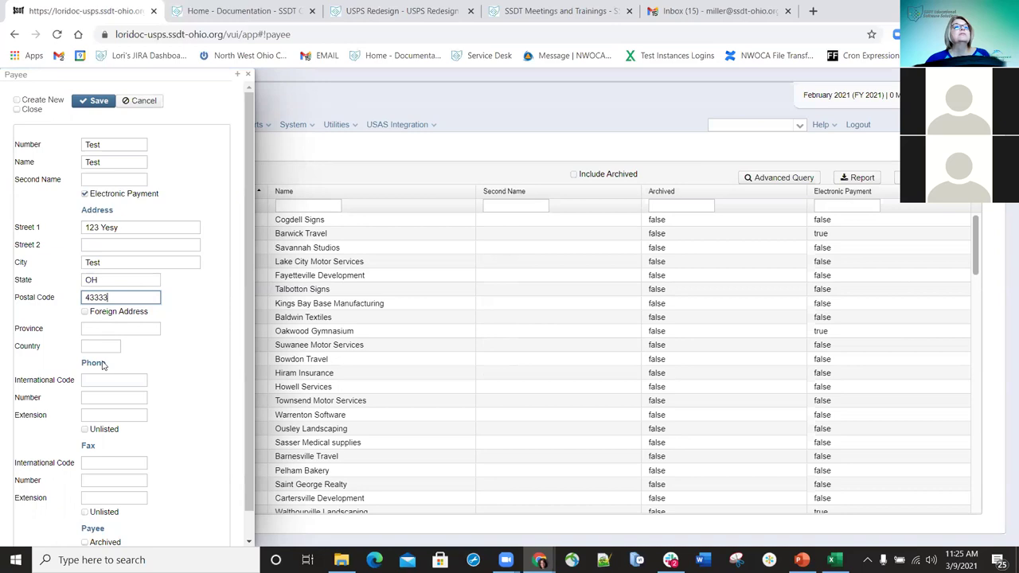
pyautogui.scroll(-1, 136, 403)
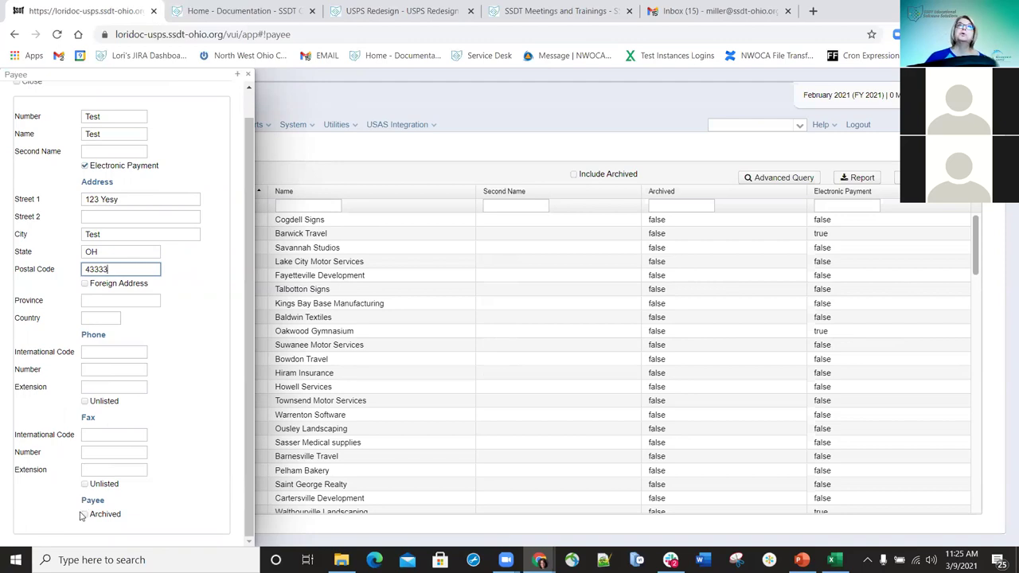
pyautogui.scroll(1, 85, 159)
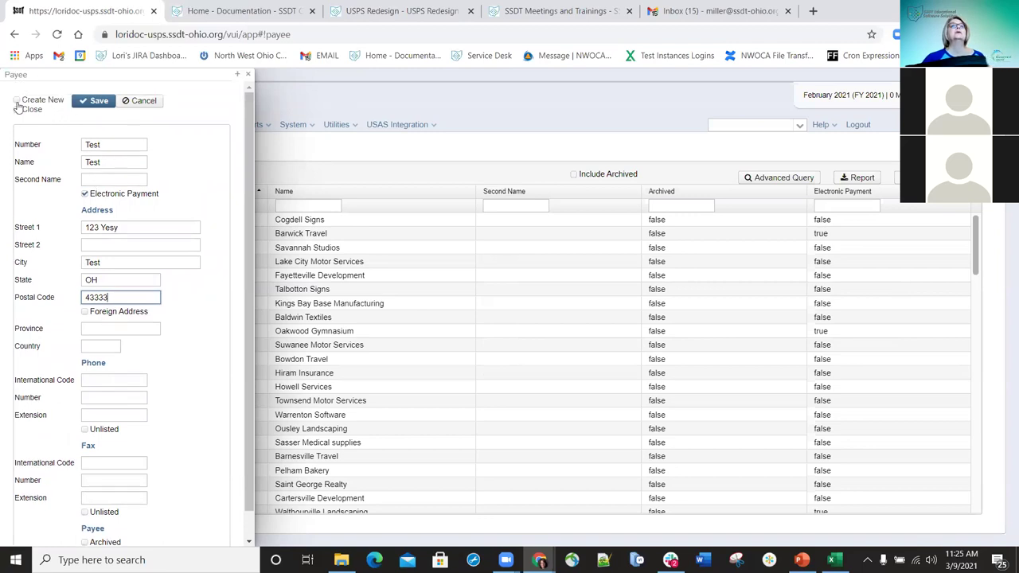
# - Save the Test payee with Create New checked, then cancel the empty payee panel
pyautogui.click(17, 101)
pyautogui.click(92, 103)
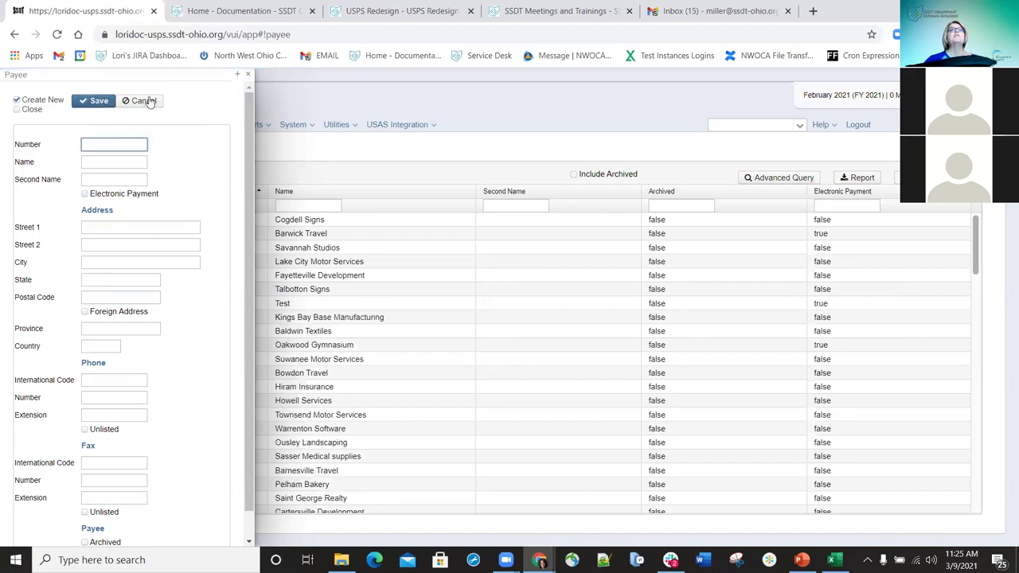
pyautogui.click(146, 103)
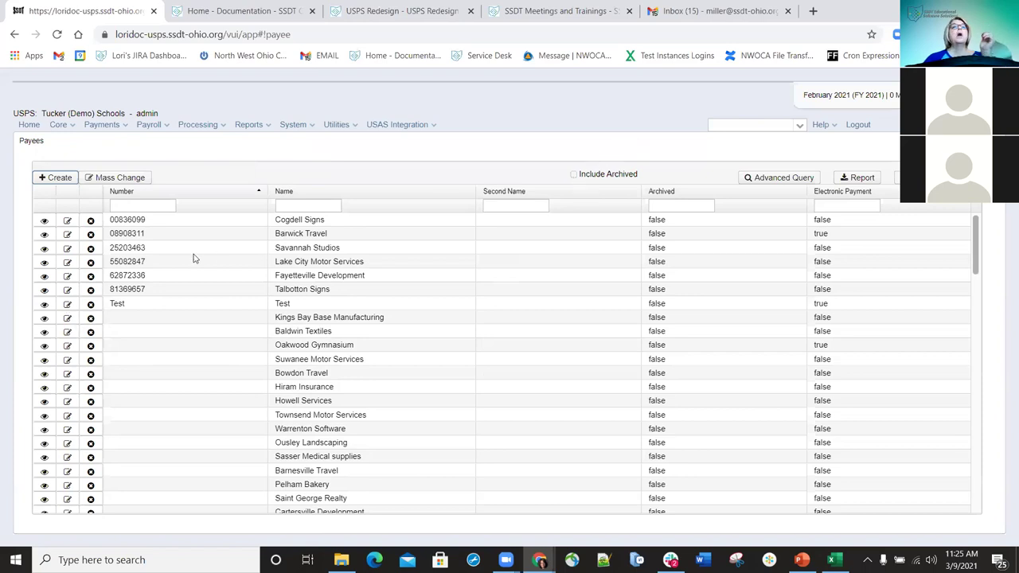
# - Mark the Cogdell Signs payee as Archived, save, and close its panel
pyautogui.click(70, 223)
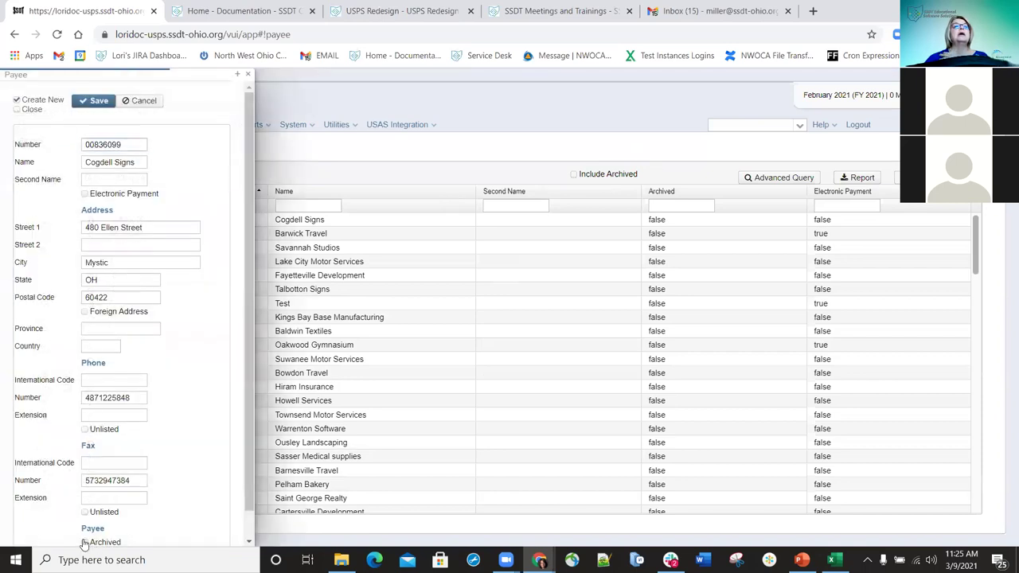
pyautogui.click(84, 540)
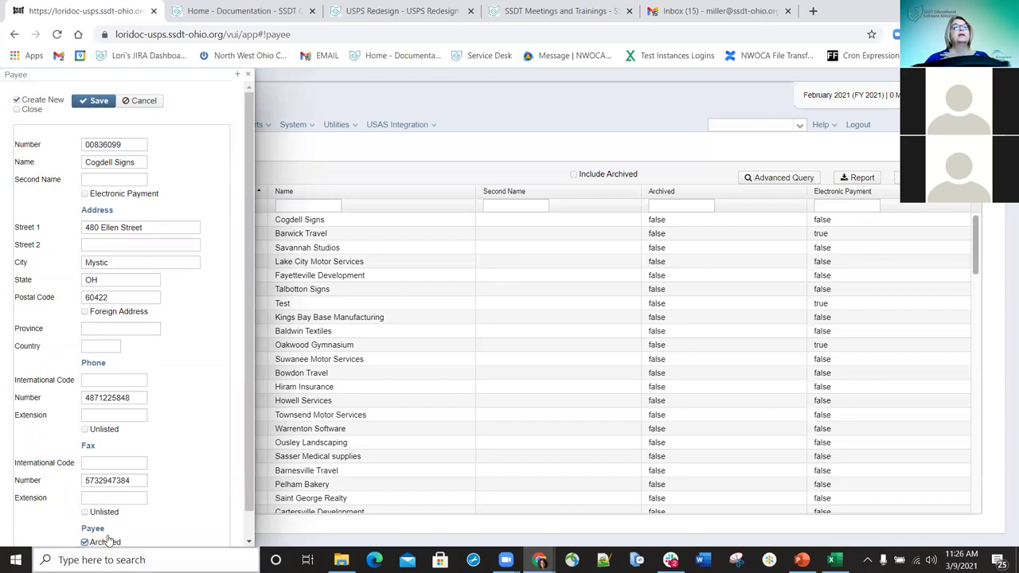
pyautogui.click(97, 101)
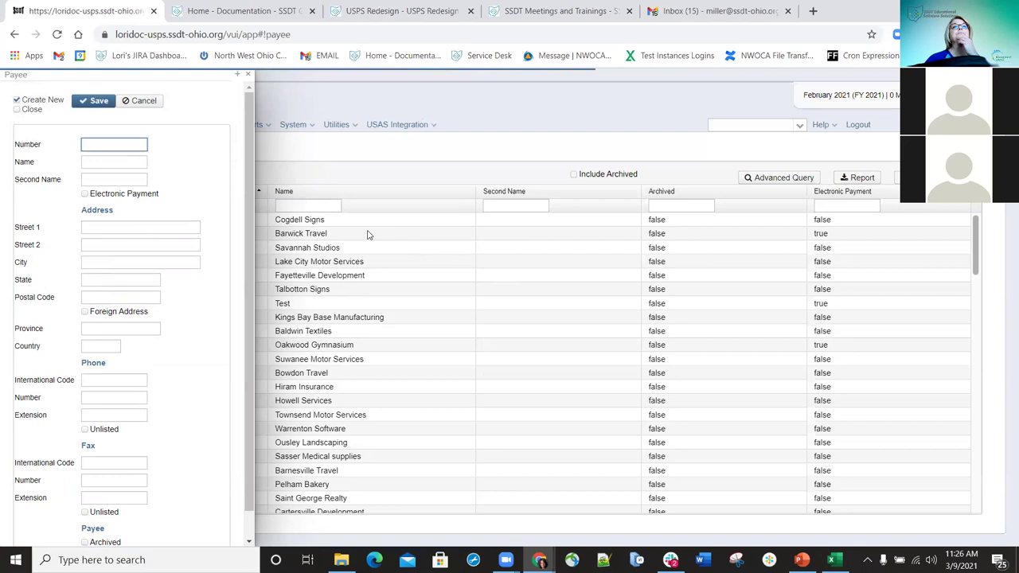
pyautogui.click(248, 77)
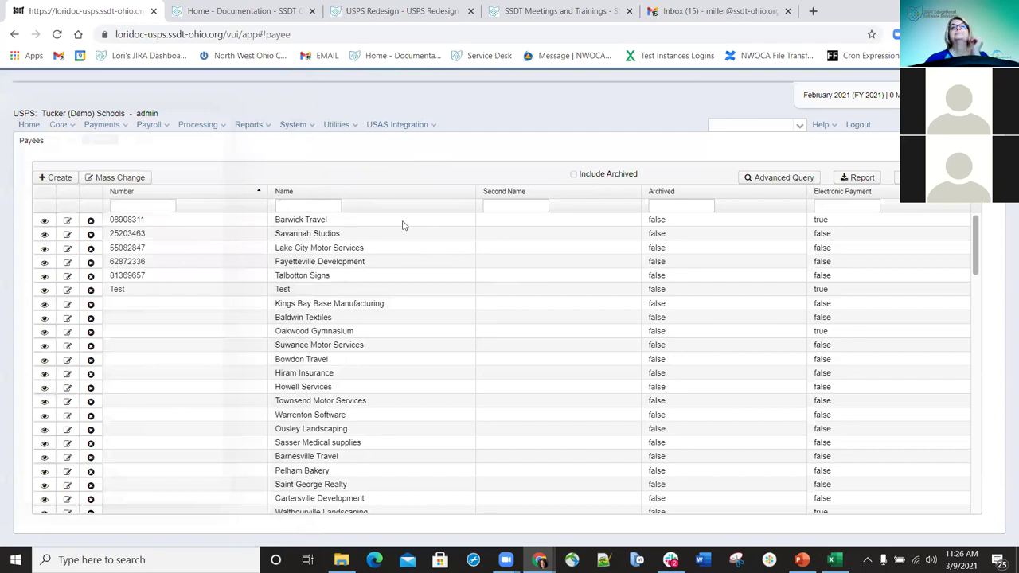
pyautogui.scroll(-5, 364, 326)
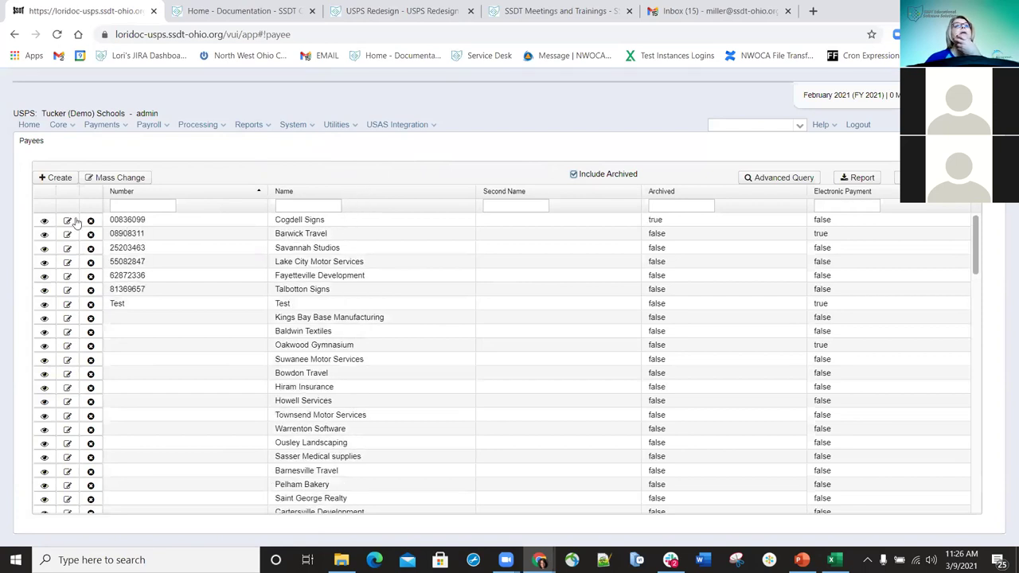
# - Clear the Archived flag on Cogdell Signs and save with the panel set to close
pyautogui.click(67, 221)
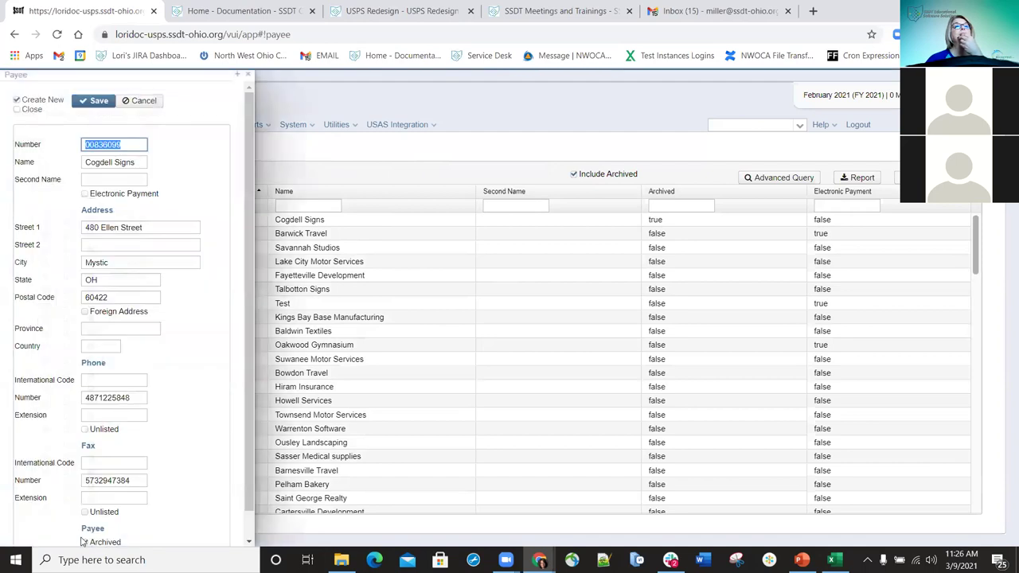
pyautogui.click(97, 101)
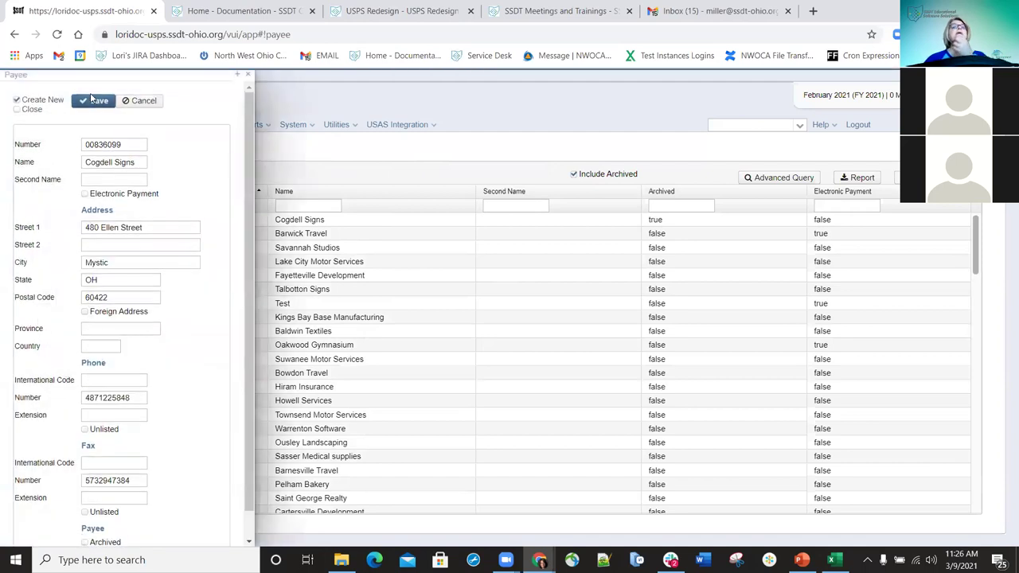
pyautogui.click(17, 109)
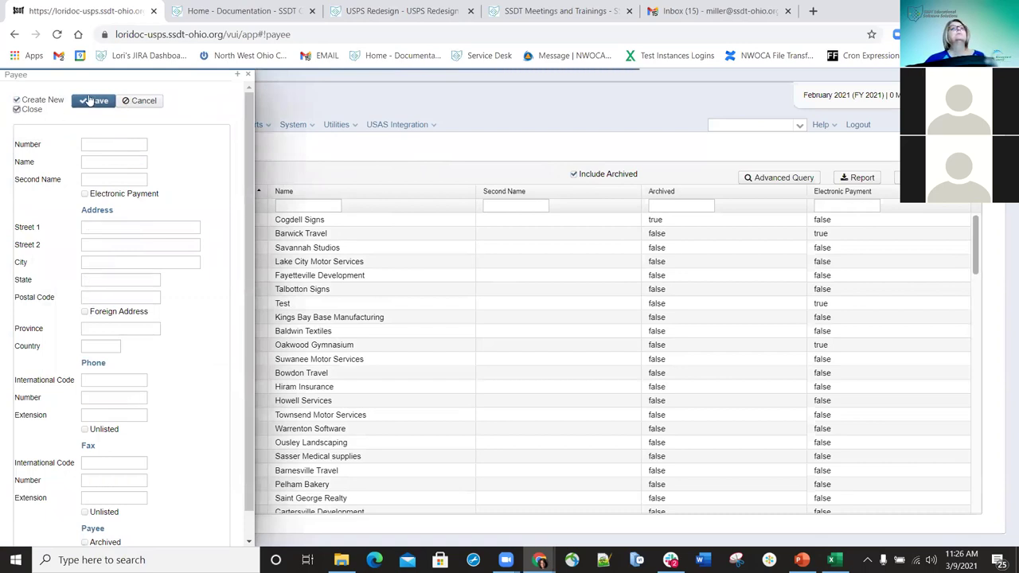
pyautogui.click(96, 102)
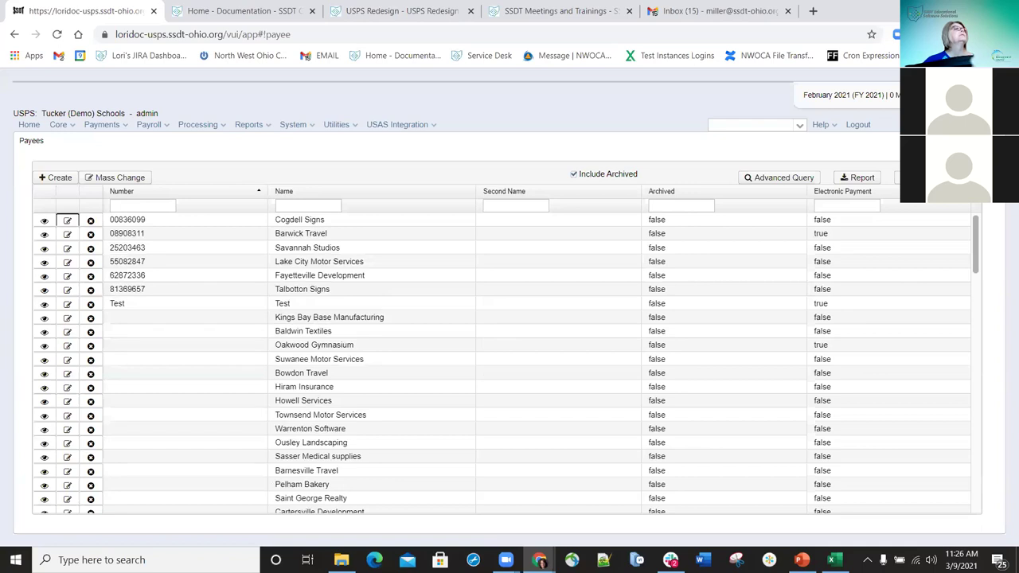
# - Start a new Payroll Item Configuration from the Core menu with type Annuity
pyautogui.click(76, 127)
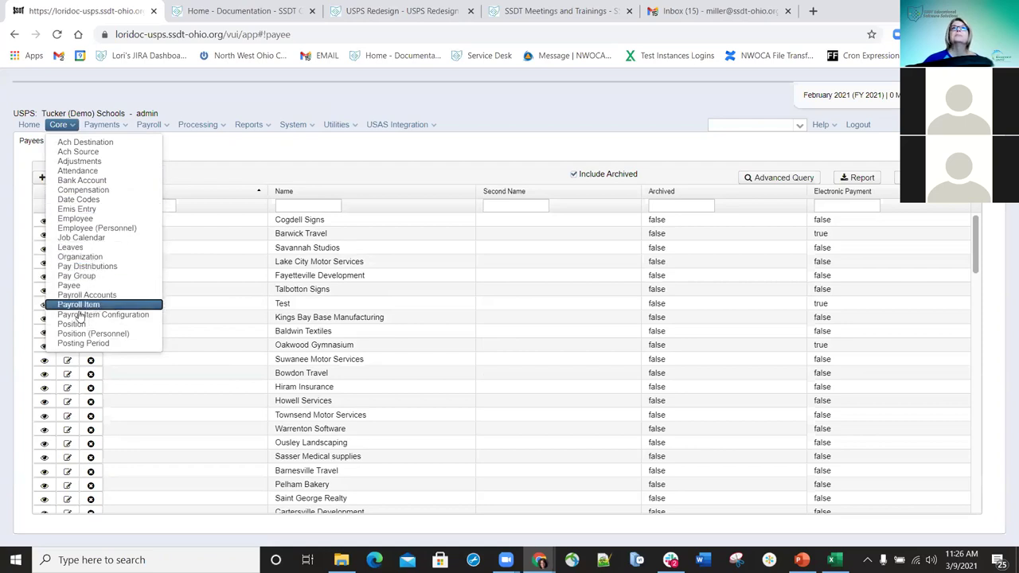
pyautogui.click(84, 313)
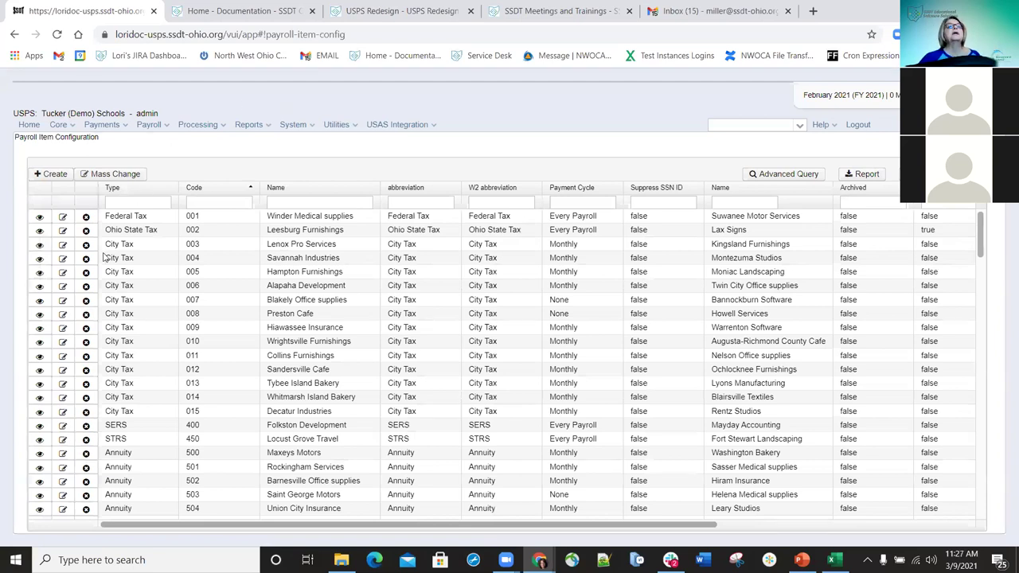
pyautogui.click(54, 175)
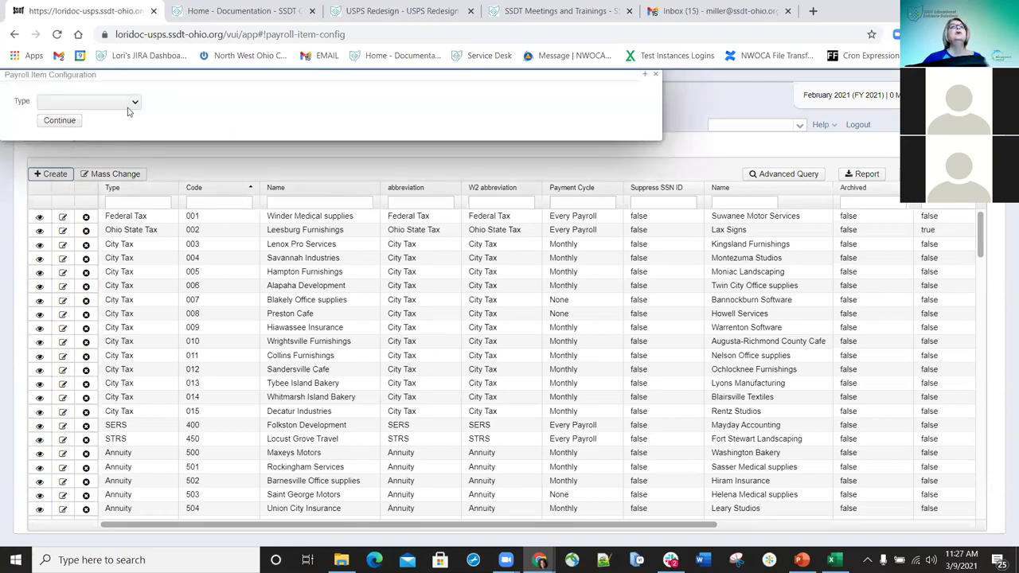
pyautogui.click(135, 102)
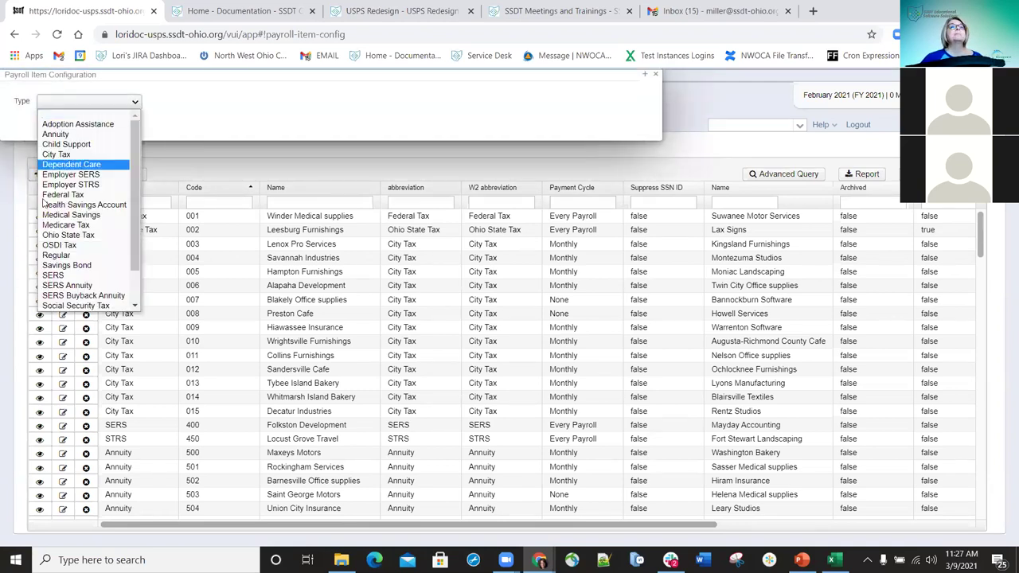
pyautogui.click(65, 135)
pyautogui.click(69, 122)
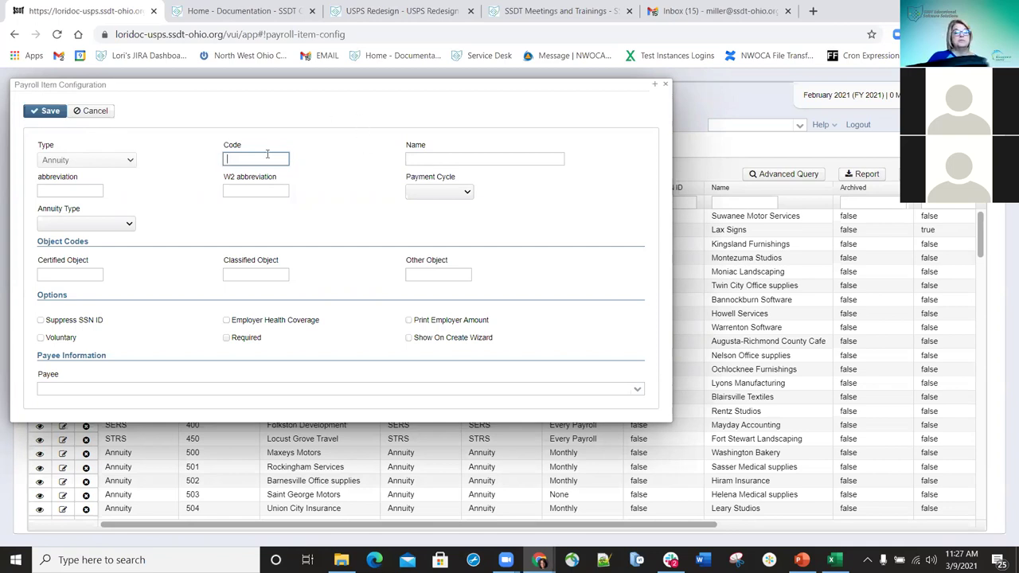
# - Enter code 566, name Test, and abbreviation and W2 abbreviation test
pyautogui.write('56')
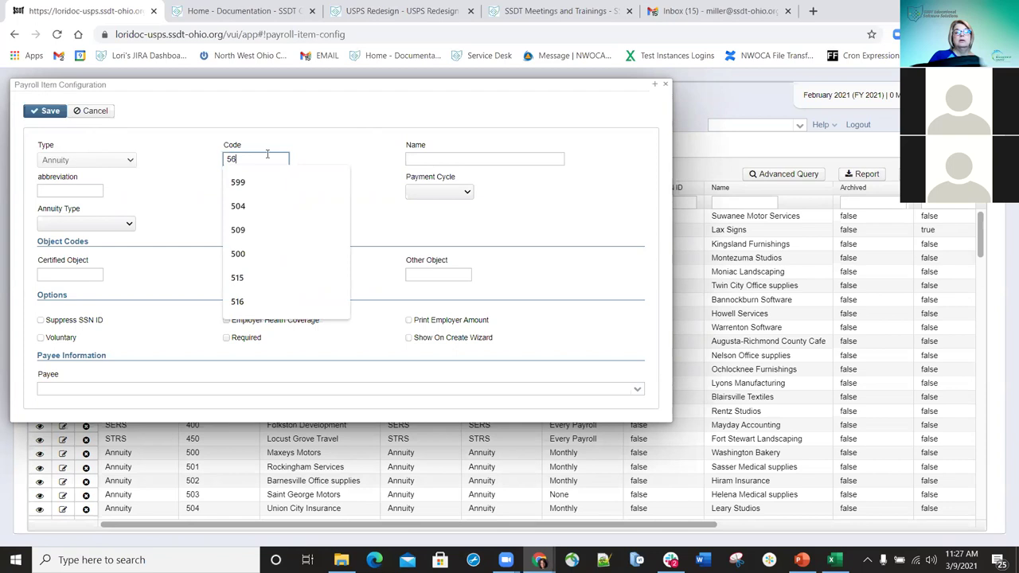
pyautogui.write('6')
pyautogui.click(424, 158)
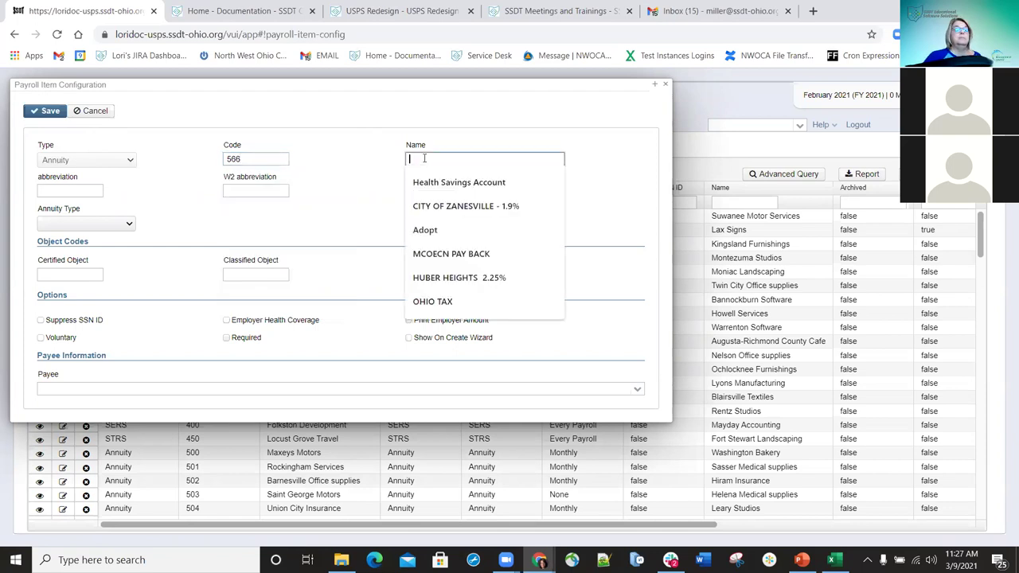
pyautogui.write('Test')
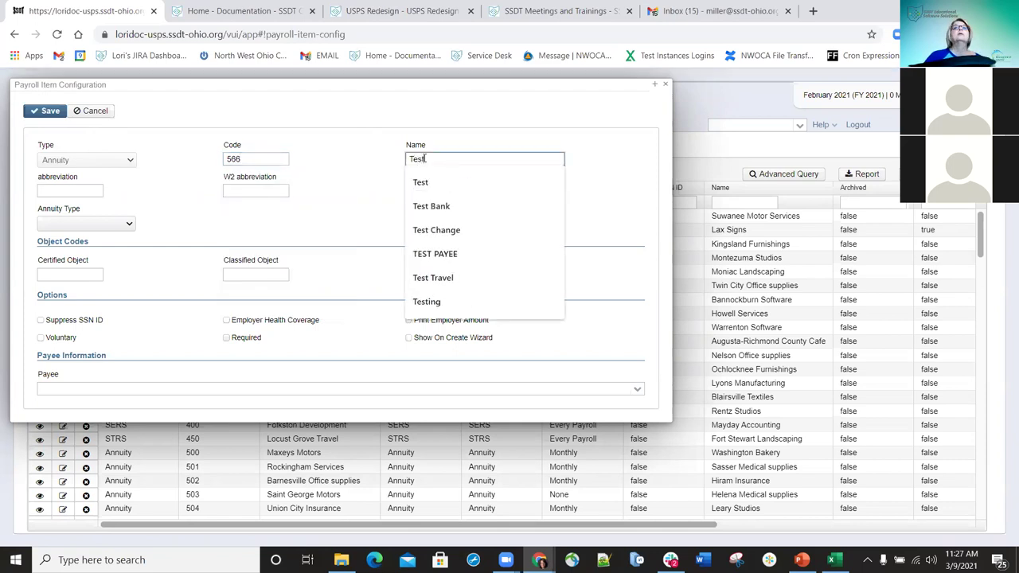
pyautogui.click(94, 193)
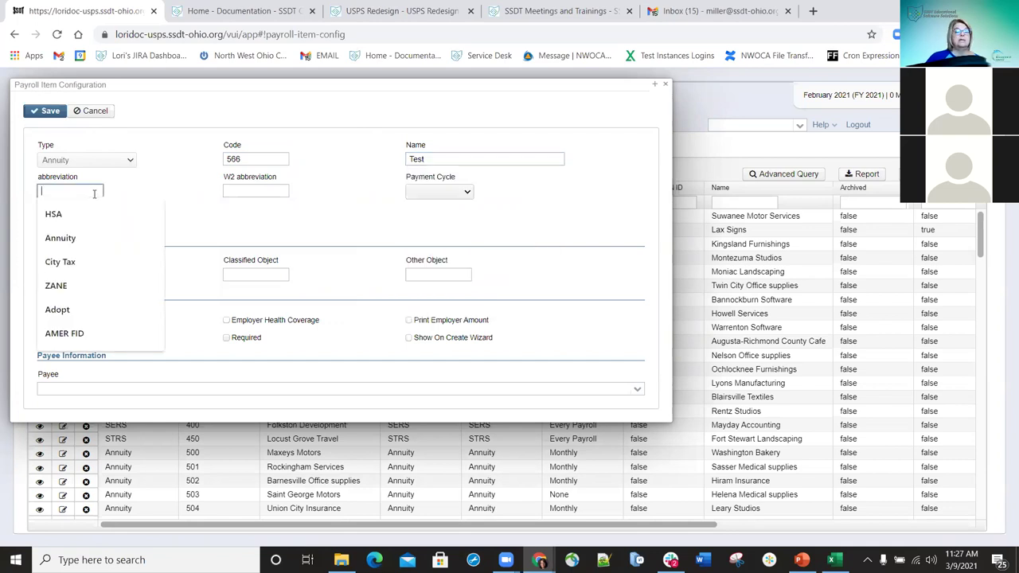
pyautogui.write('test')
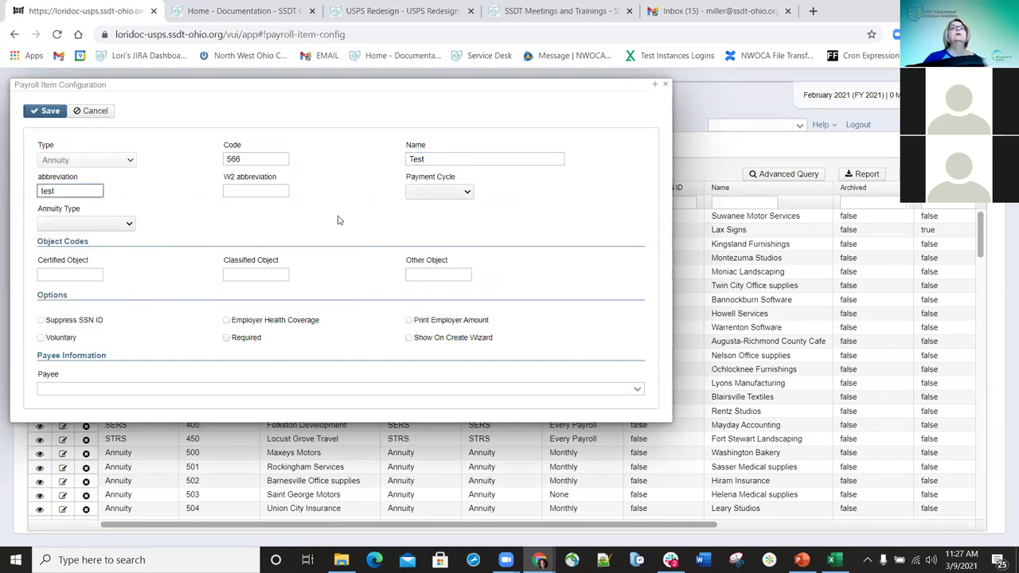
pyautogui.click(277, 192)
pyautogui.write('test')
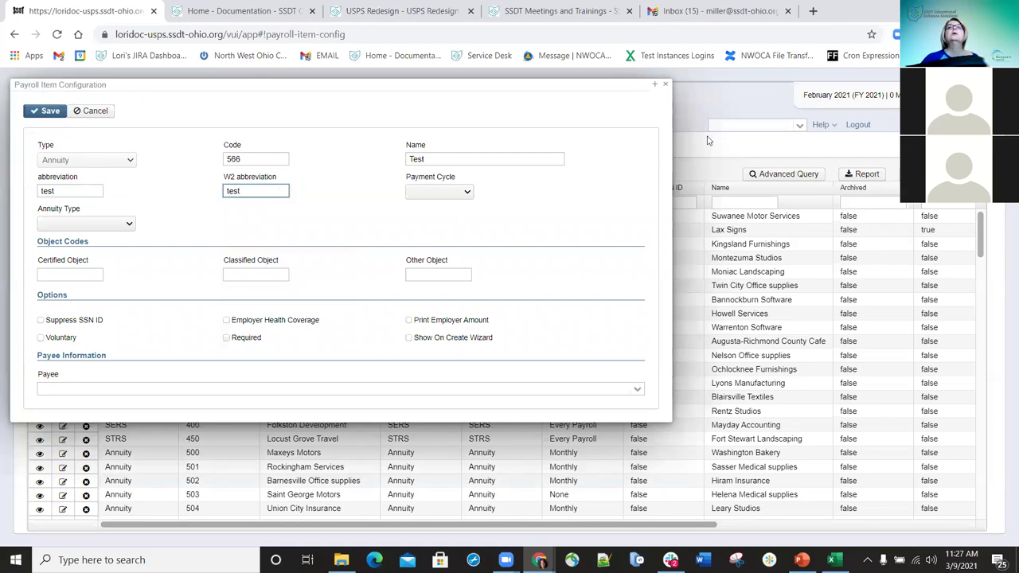
pyautogui.click(471, 194)
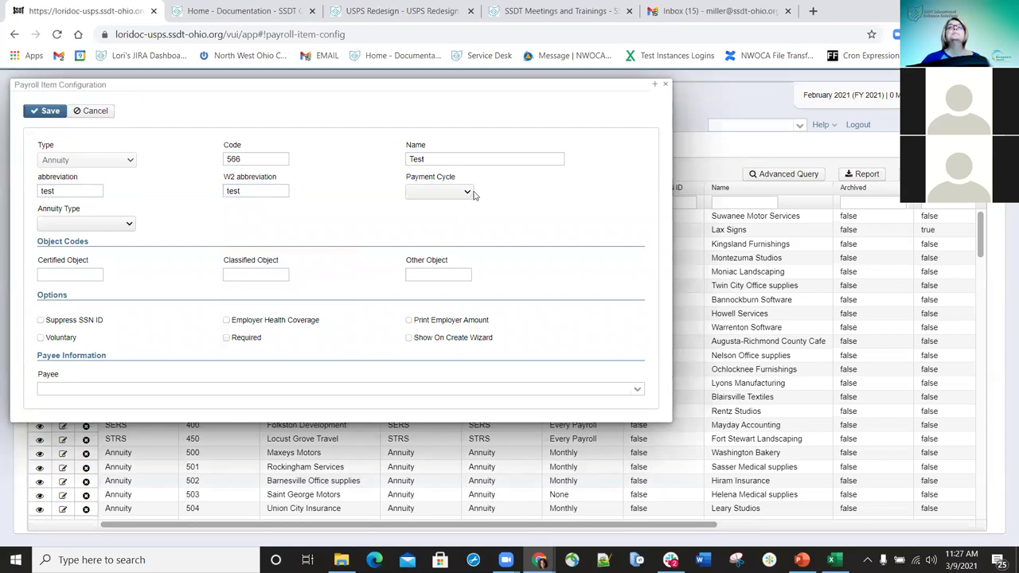
# - Set Payment Cycle to EveryPayroll and Annuity Type to Section125NonWages
pyautogui.click(468, 192)
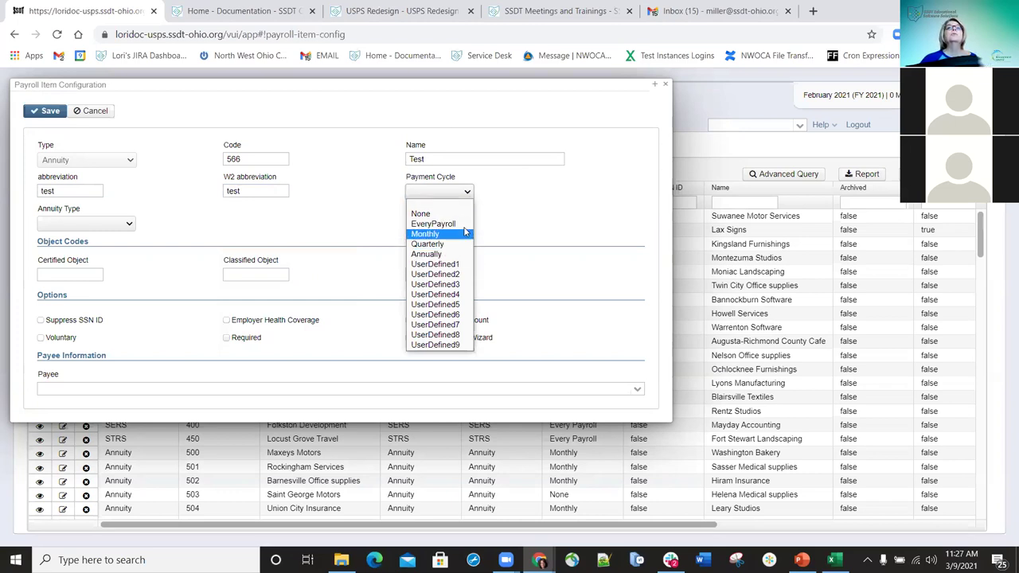
pyautogui.click(450, 224)
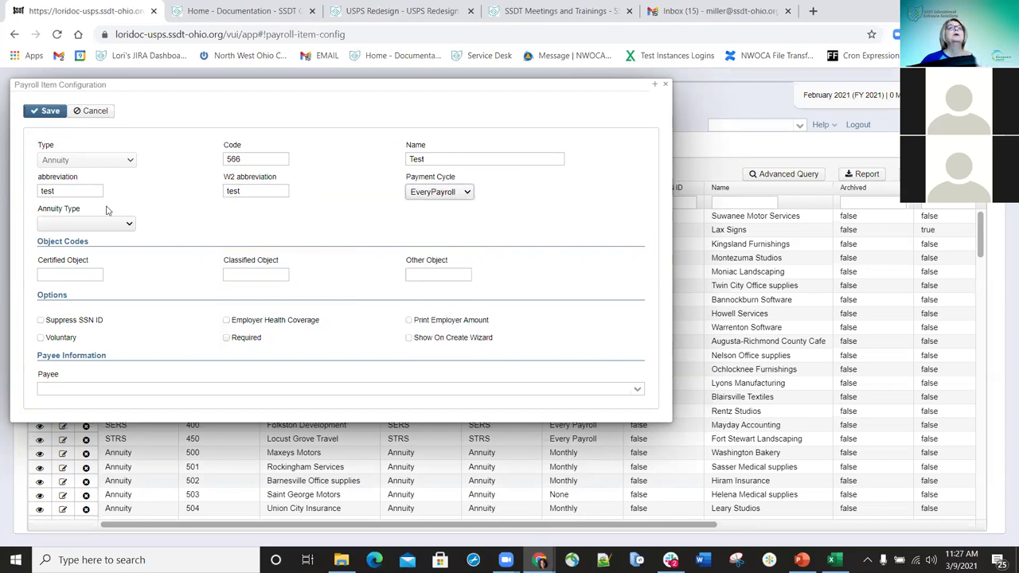
pyautogui.click(127, 226)
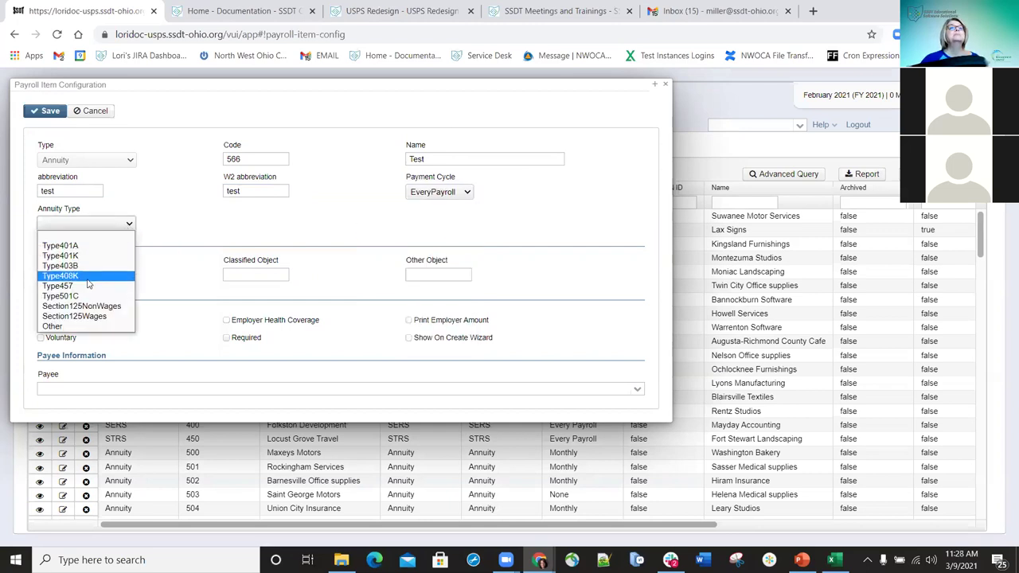
pyautogui.click(106, 306)
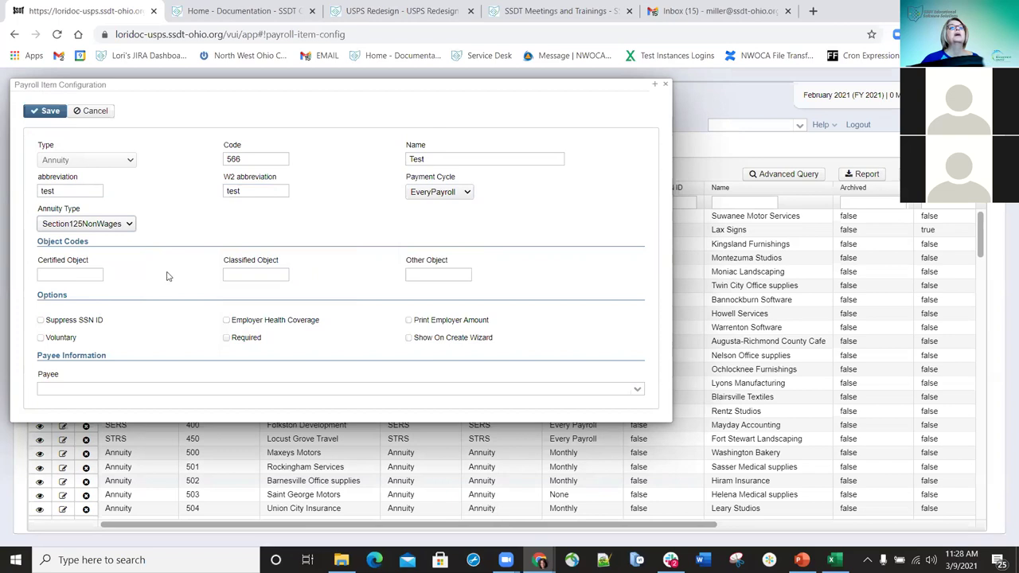
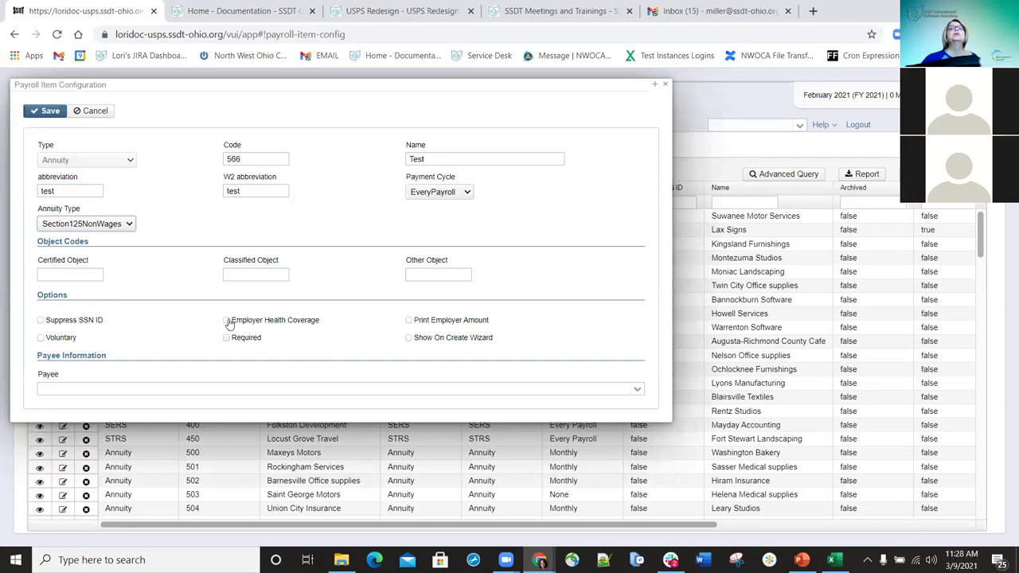
# - Toggle Employer Health Coverage, then check Print Employer Amount and Voluntary on the annuity item
pyautogui.click(227, 321)
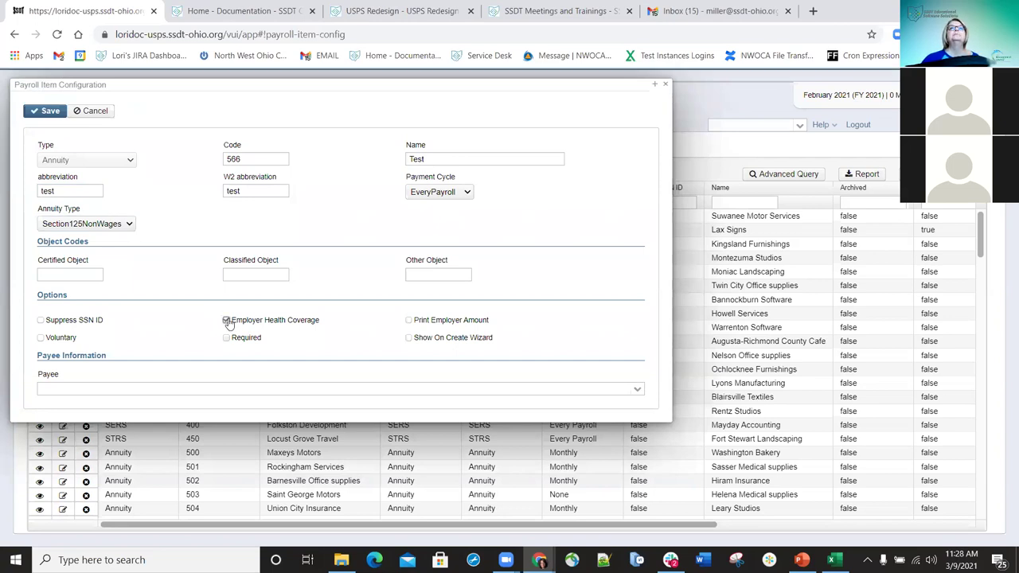
pyautogui.click(409, 322)
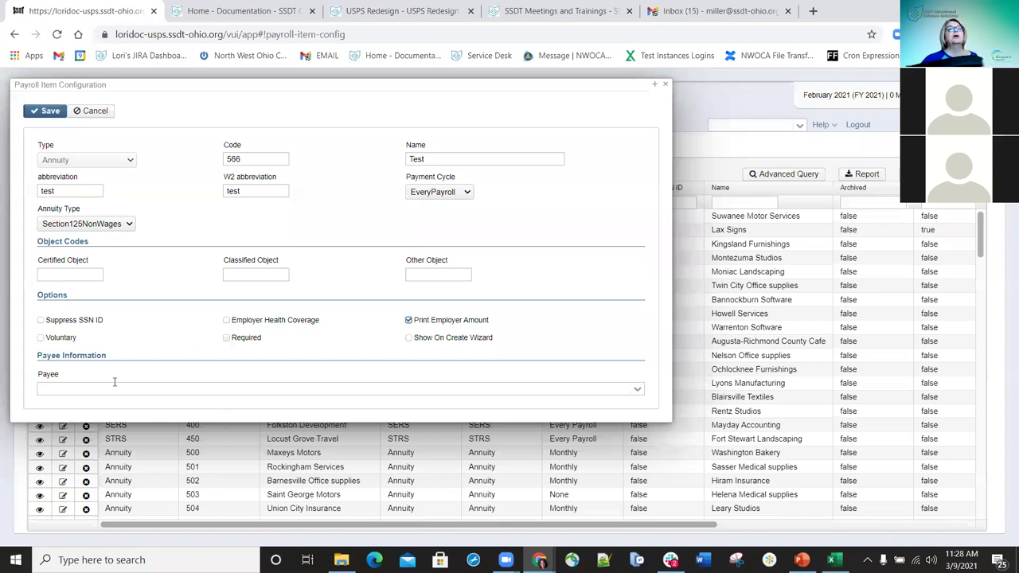
pyautogui.click(41, 337)
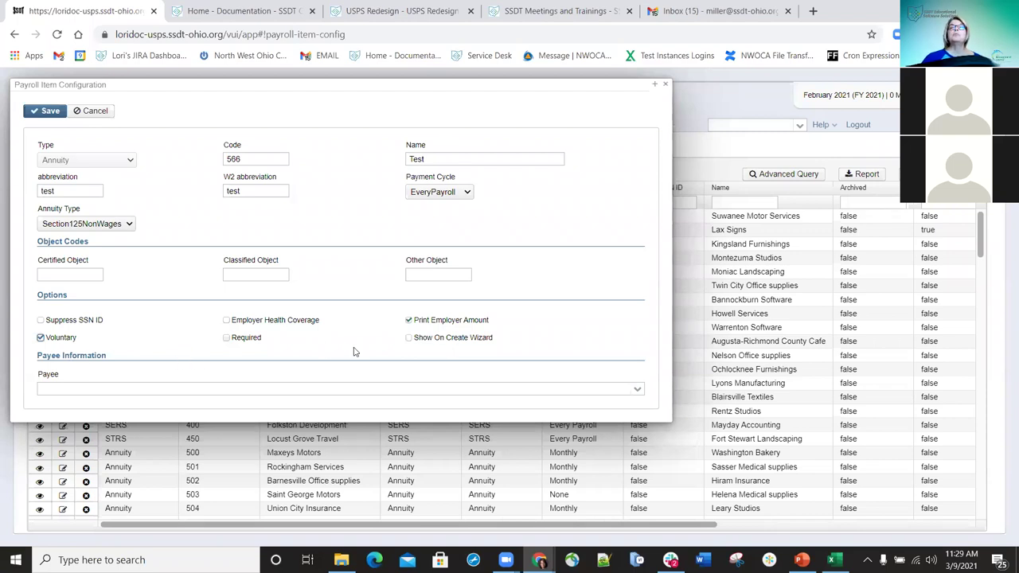
# - Search the Payee list for 'test' and assign the Test payee
pyautogui.click(637, 392)
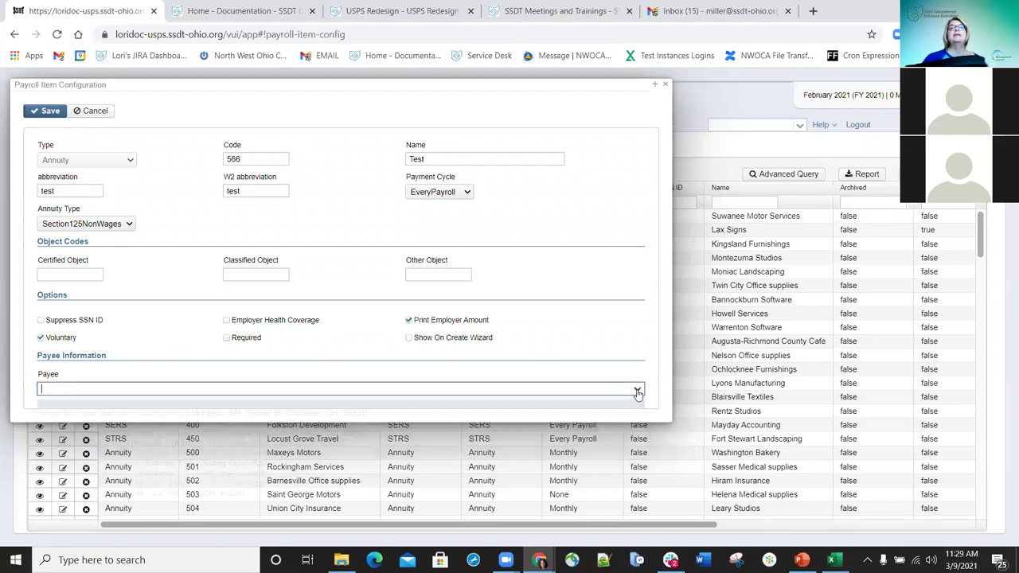
pyautogui.click(218, 389)
pyautogui.write('t')
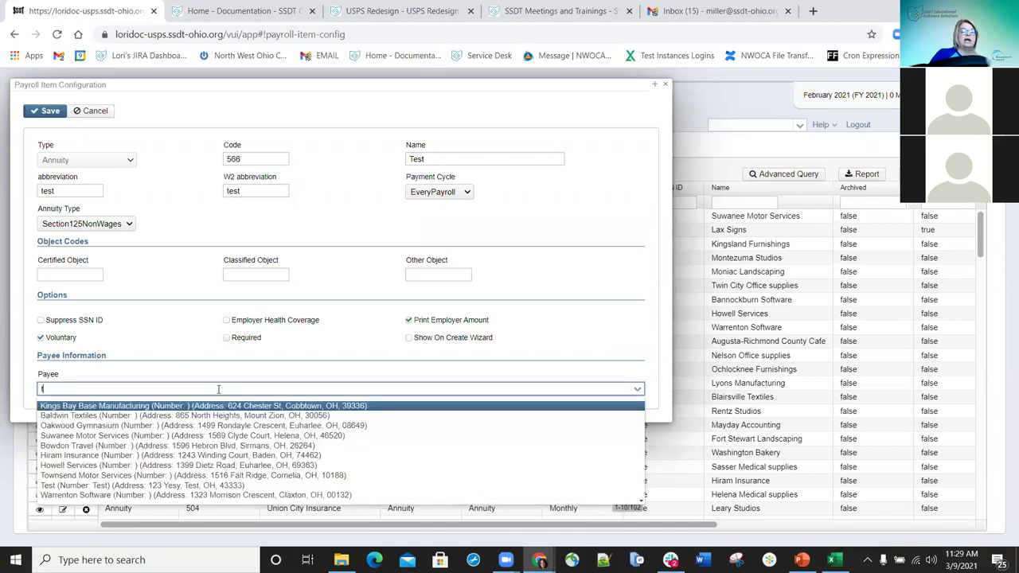
pyautogui.write('es')
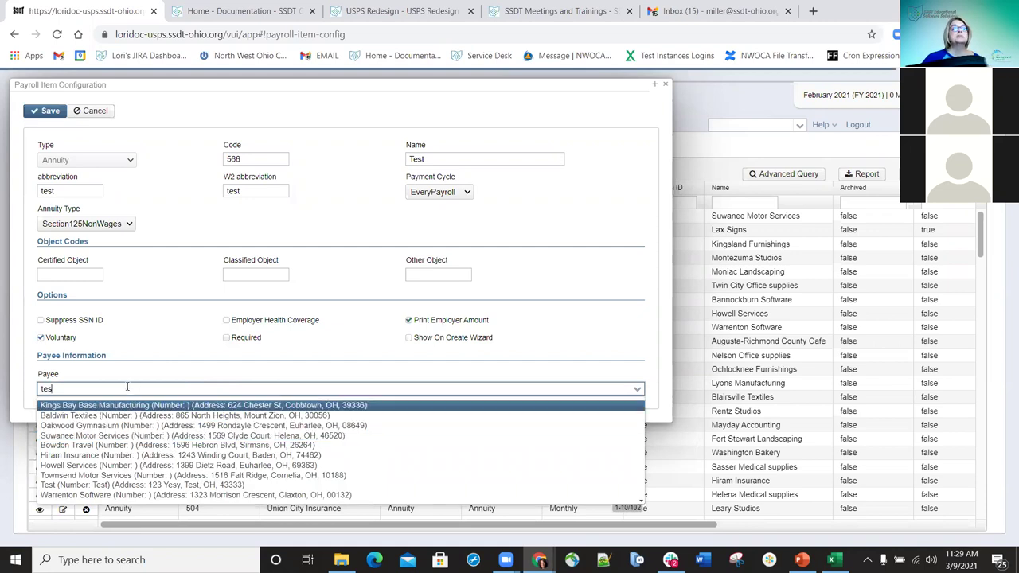
pyautogui.write('t')
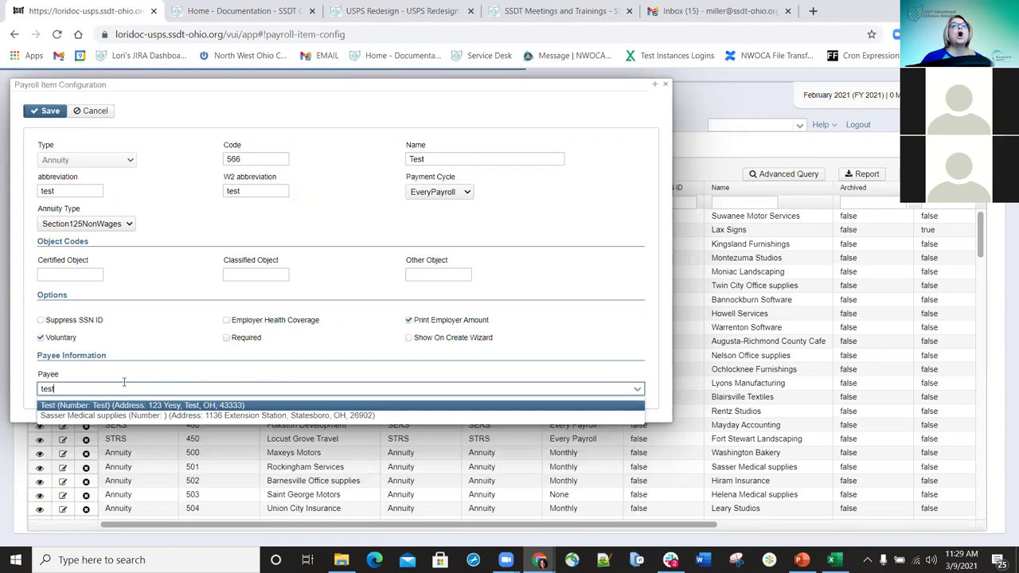
pyautogui.click(75, 405)
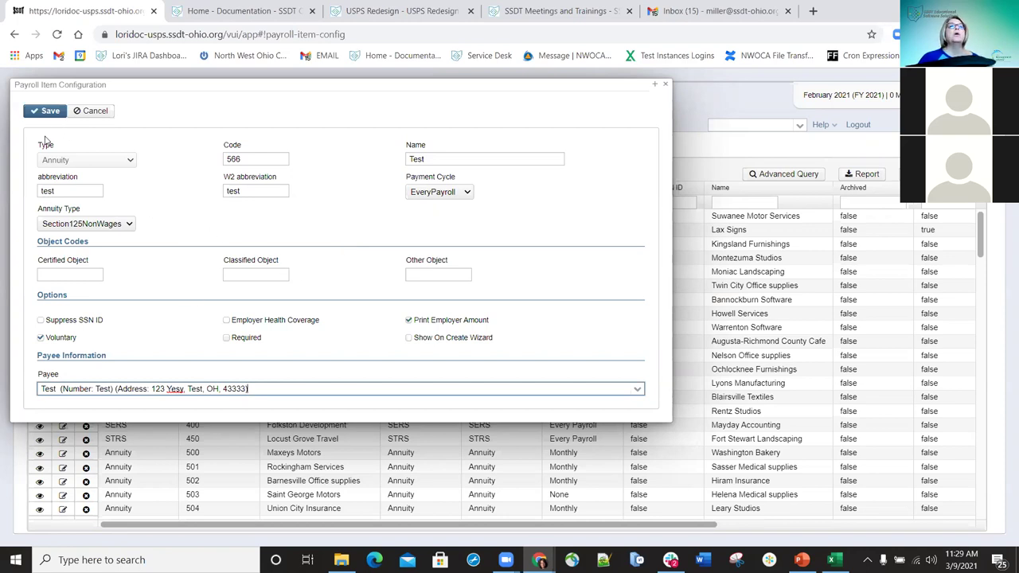
# - Save the annuity item, replacing the duplicate code 566 with 596
pyautogui.click(50, 114)
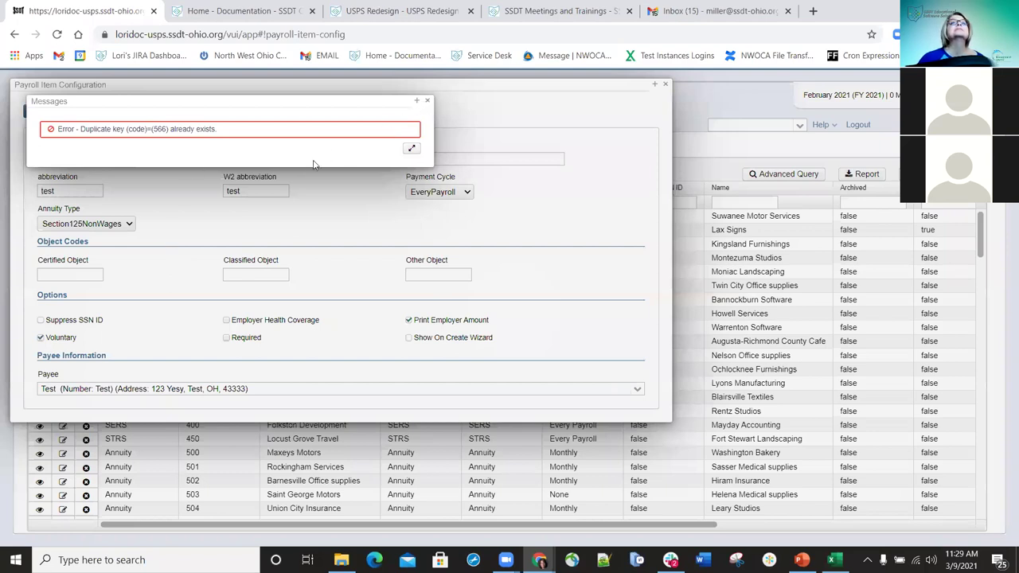
pyautogui.doubleClick(263, 158)
pyautogui.write('596')
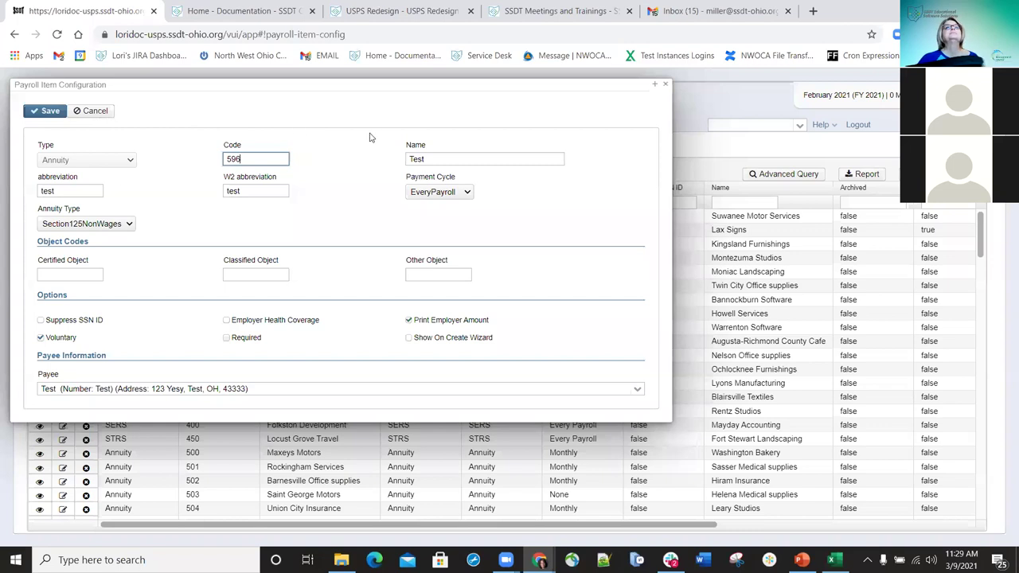
pyautogui.click(665, 87)
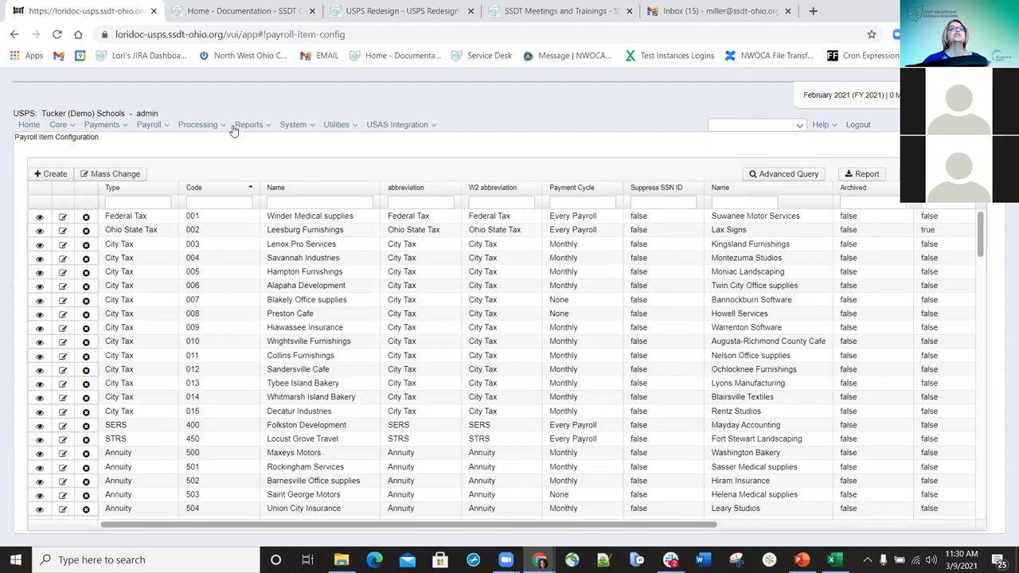
# - Create a payroll account entry for the searched employee's Position 1, Teacher
pyautogui.click(70, 125)
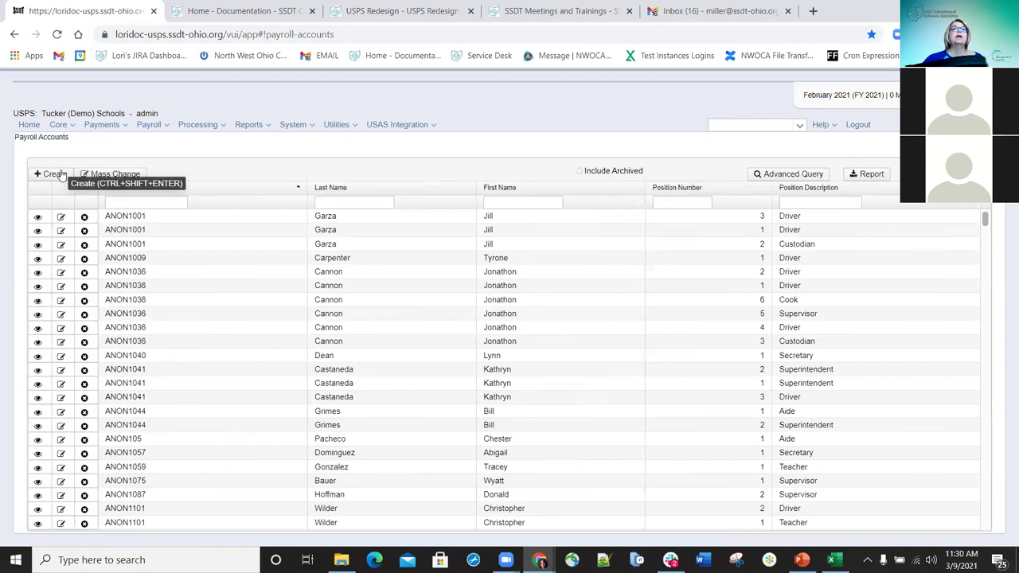
pyautogui.click(62, 174)
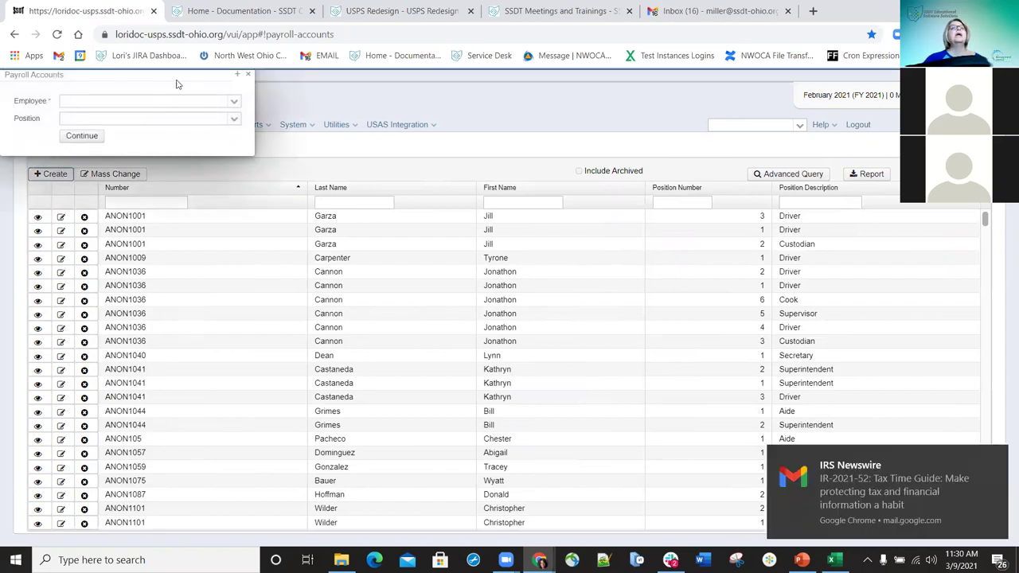
pyautogui.click(164, 100)
pyautogui.write('h')
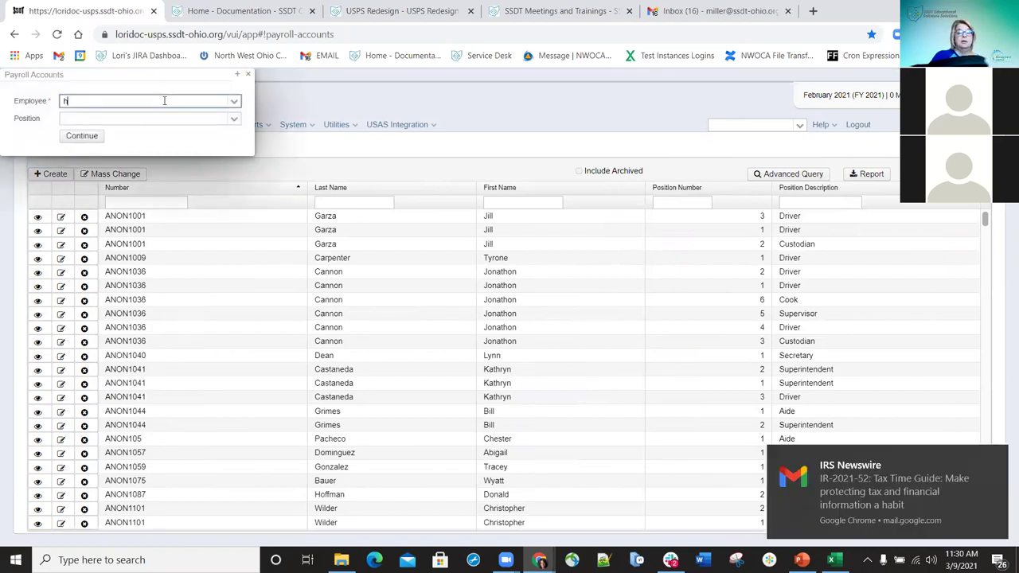
pyautogui.write('ern')
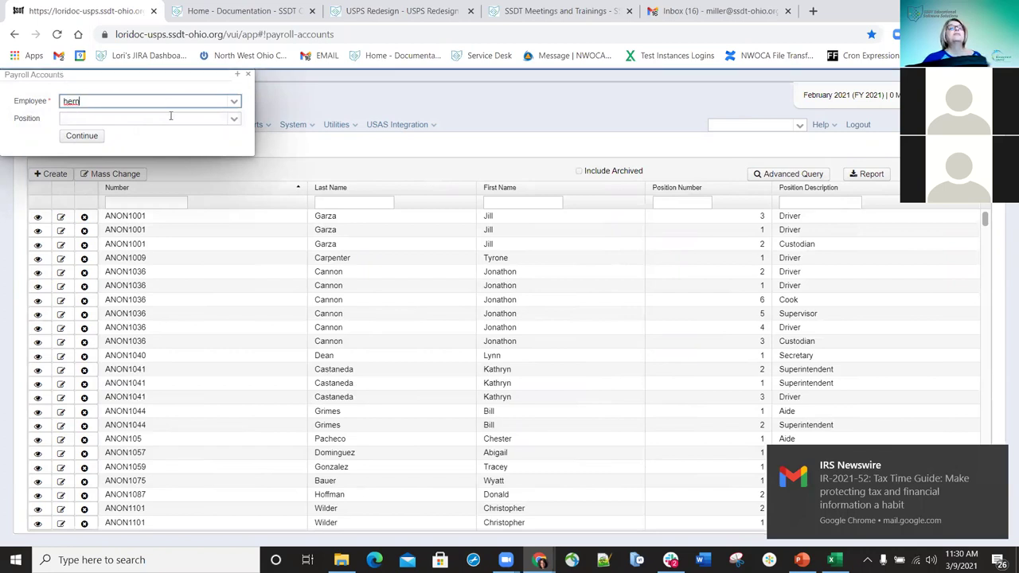
pyautogui.click(156, 117)
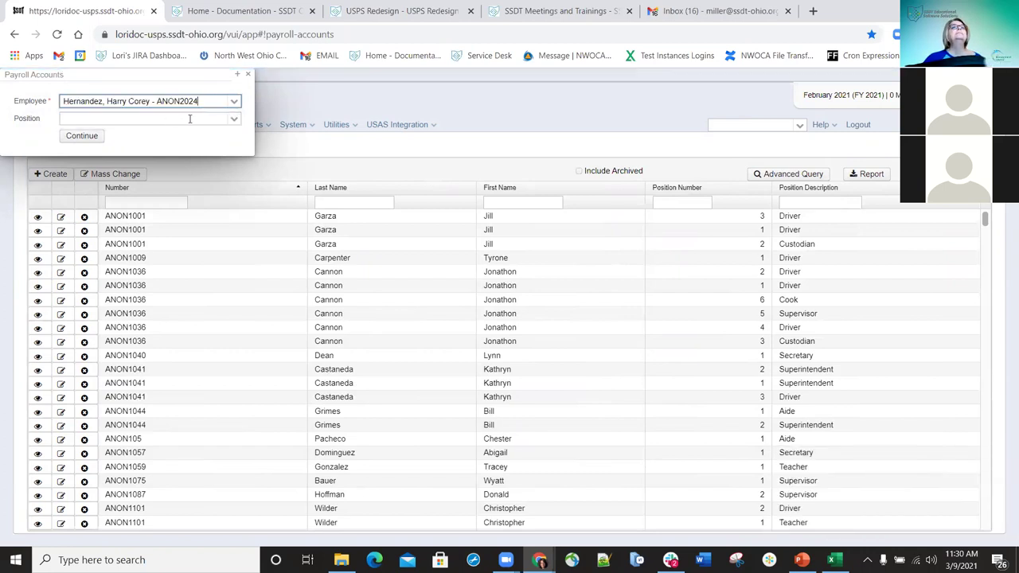
pyautogui.click(235, 121)
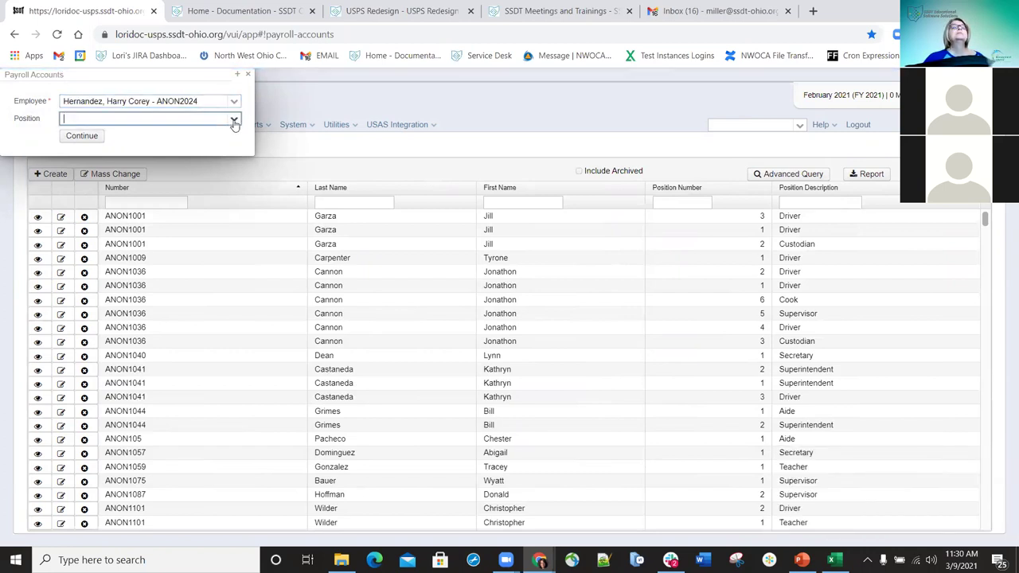
pyautogui.click(235, 121)
pyautogui.click(142, 145)
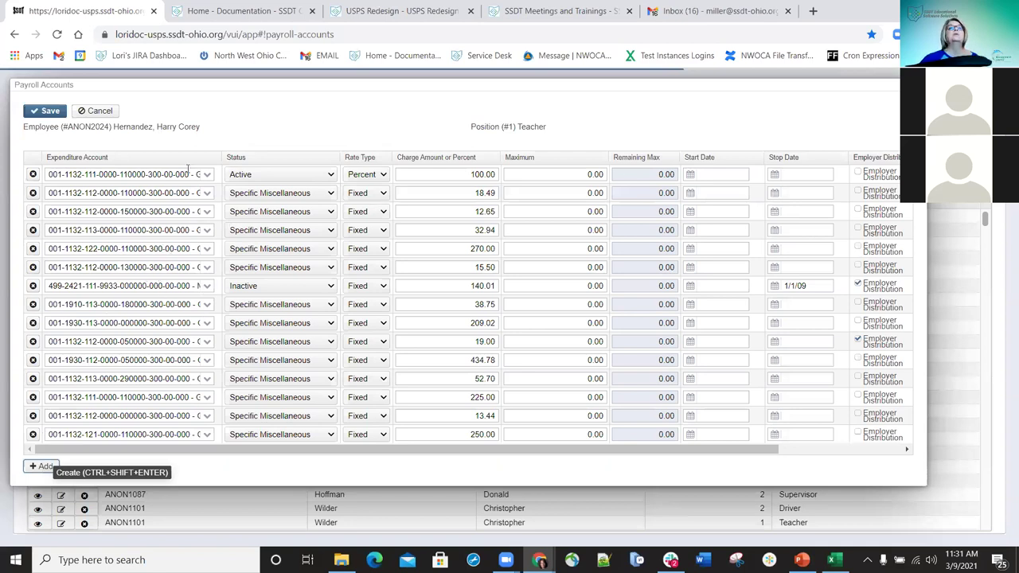
pyautogui.hotkey('ctrl', 'shift', 'Return')
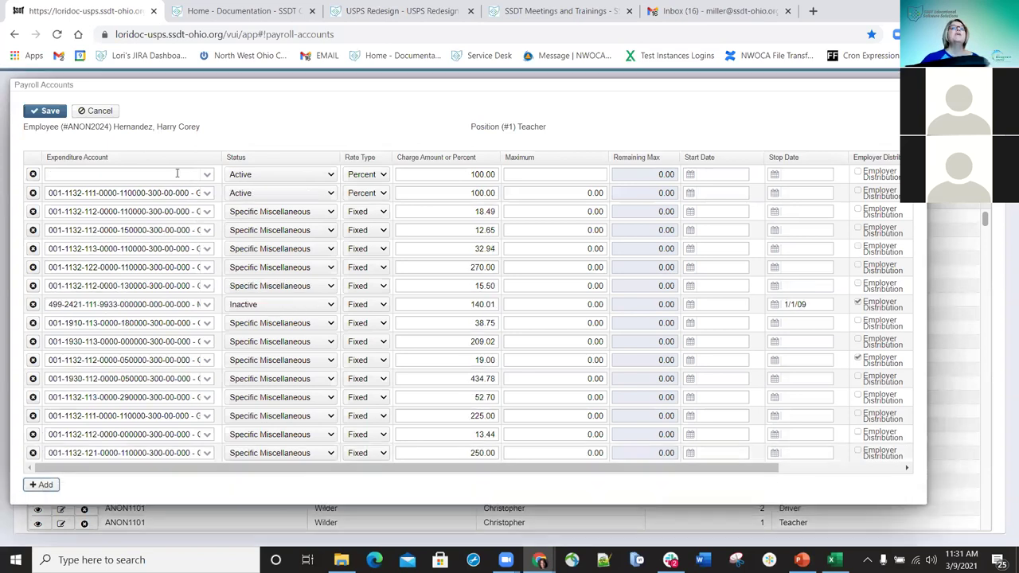
pyautogui.hotkey('ctrl', 'shift', 'Return')
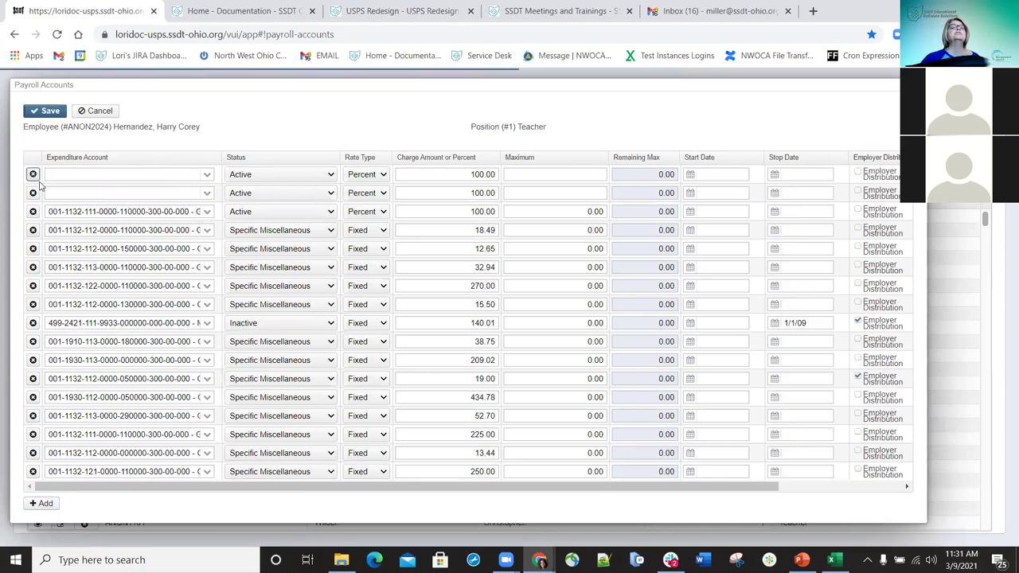
pyautogui.click(32, 174)
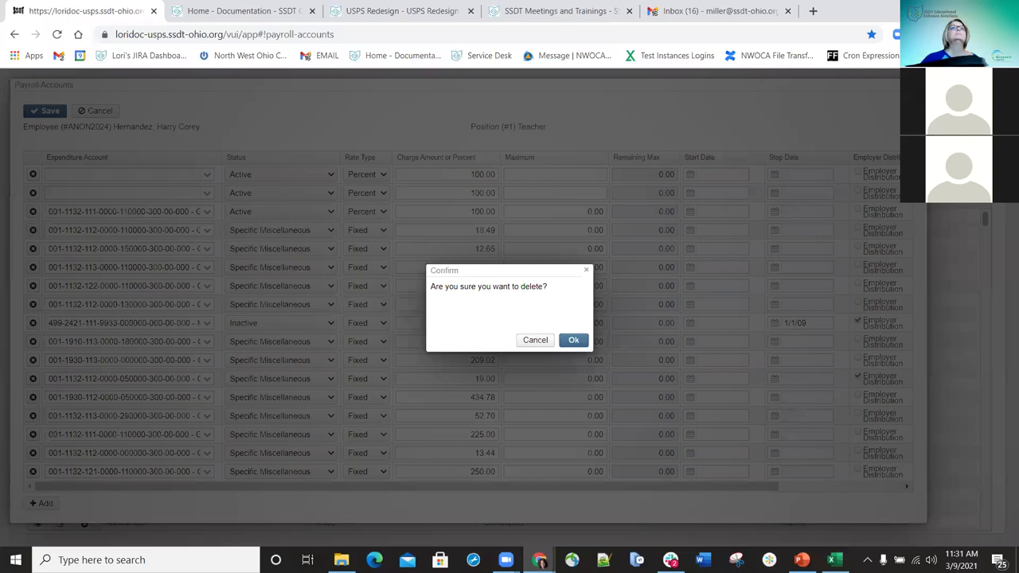
pyautogui.click(574, 341)
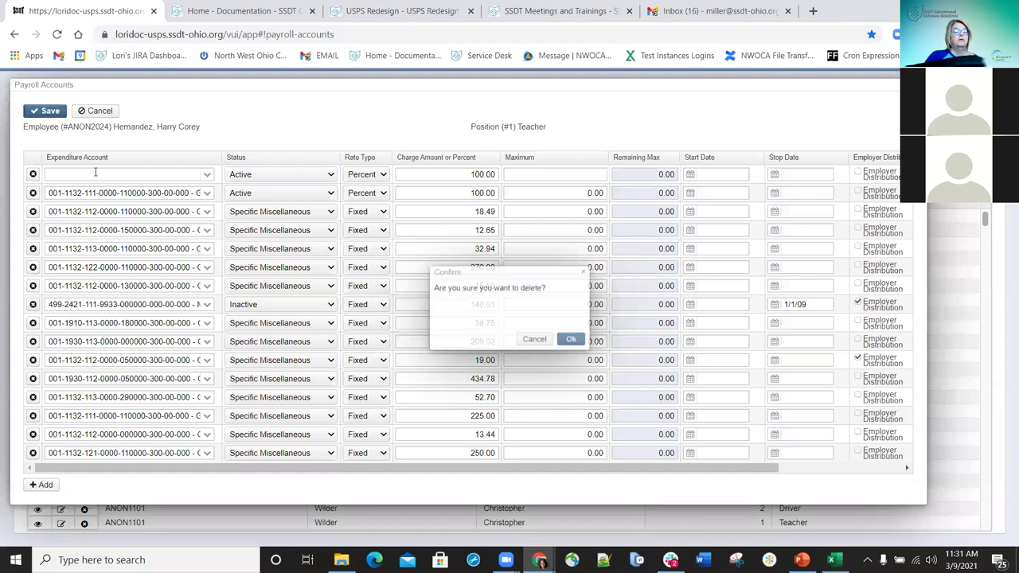
pyautogui.click(95, 174)
pyautogui.write('001-1100')
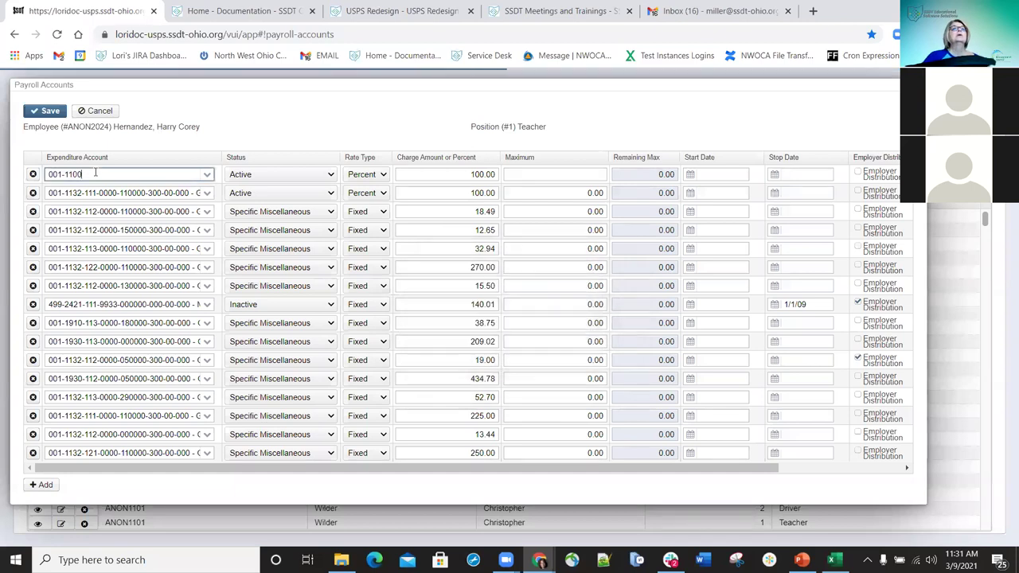
pyautogui.press('BackSpace')
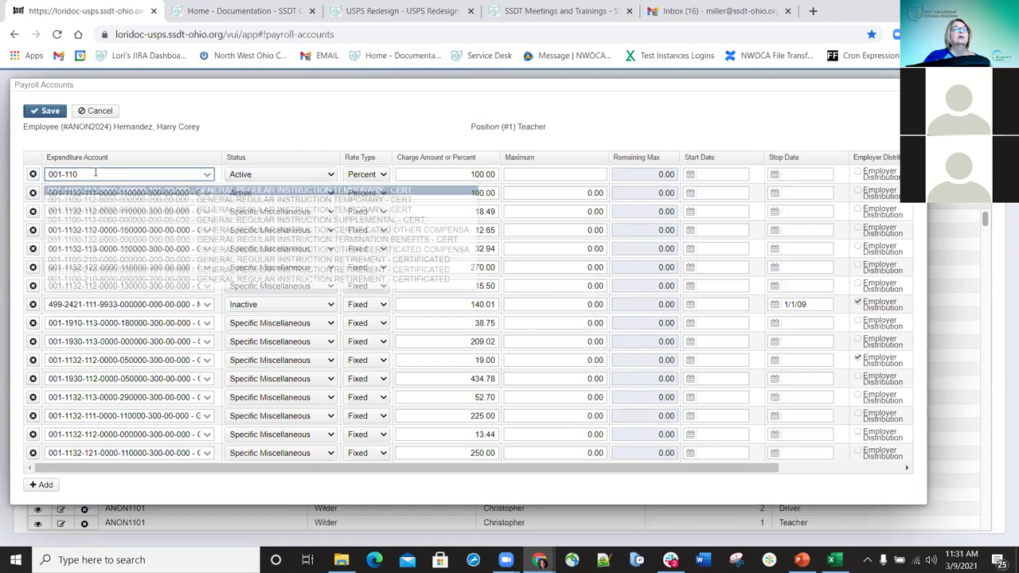
pyautogui.press('BackSpace')
pyautogui.write('32')
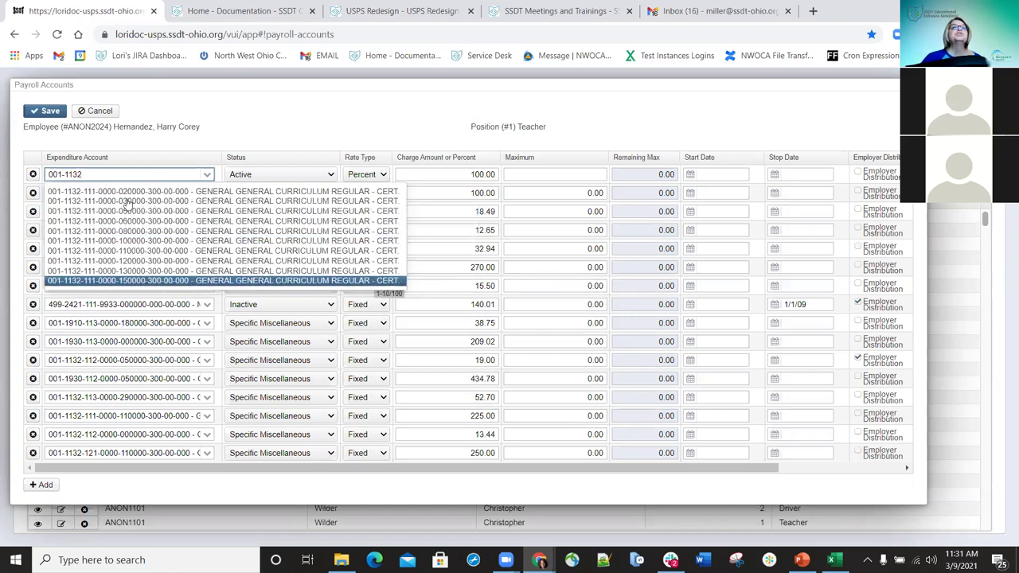
pyautogui.write('-')
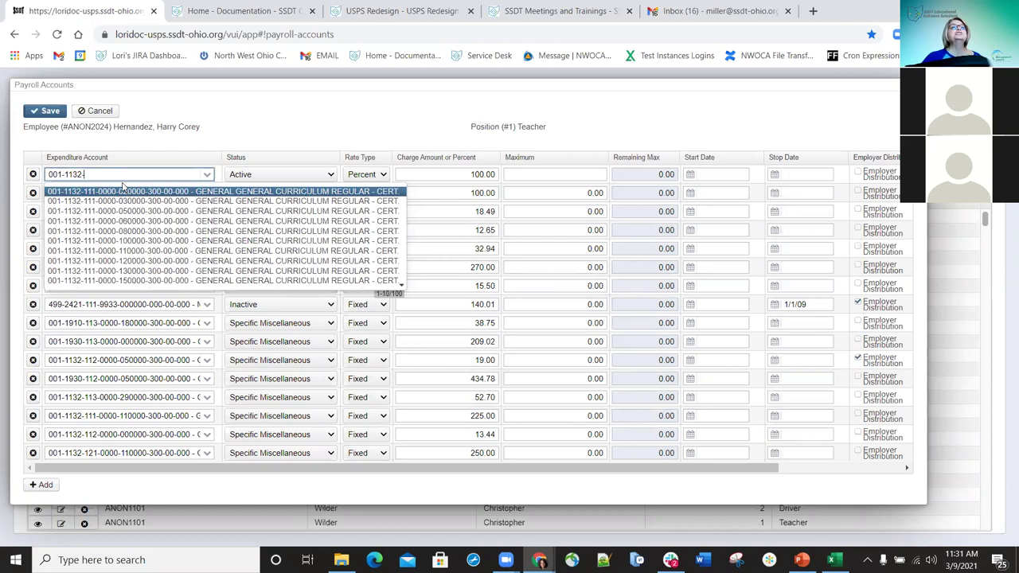
pyautogui.write('000-')
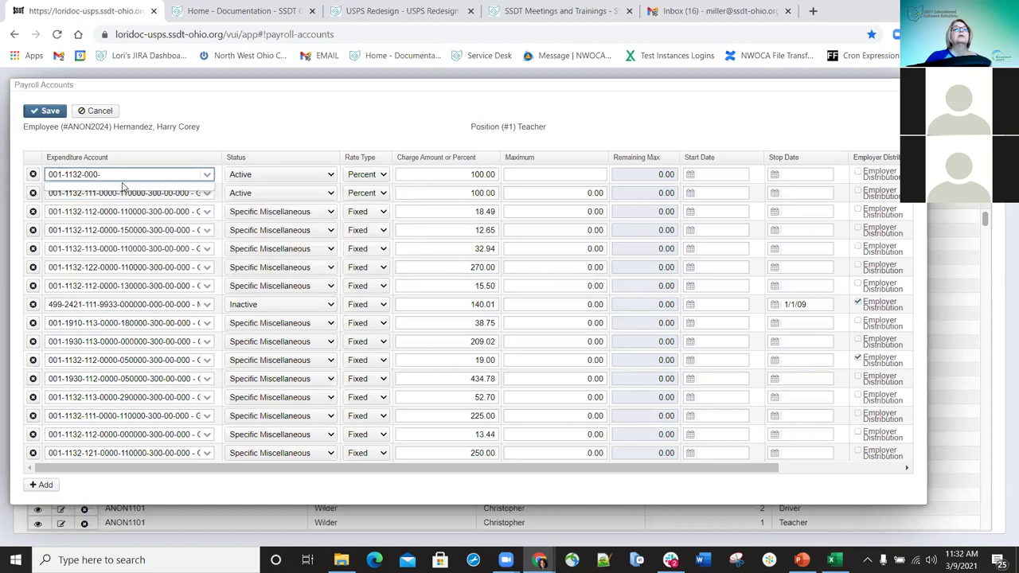
pyautogui.write('11')
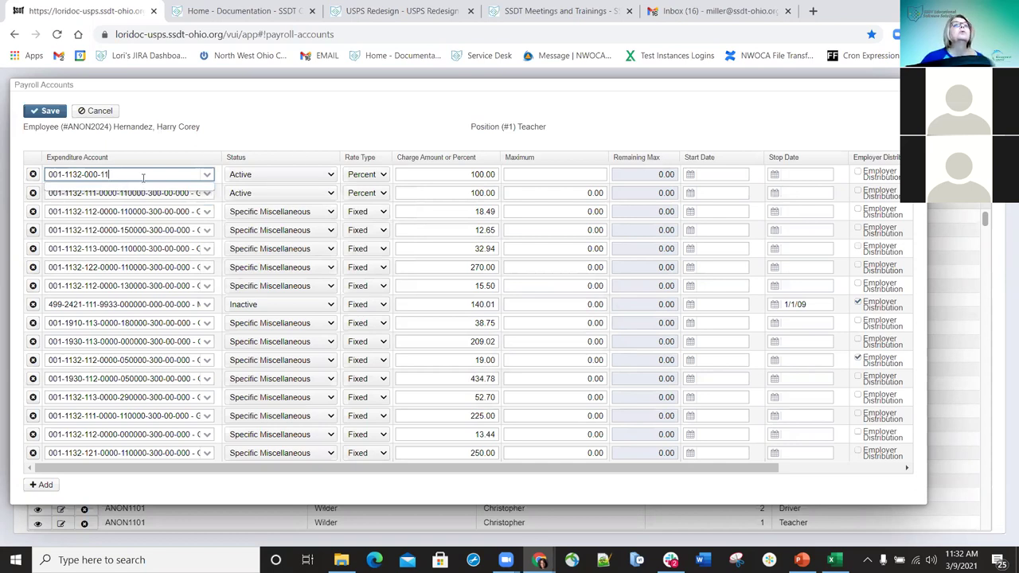
pyautogui.press('BackSpace')
pyautogui.press('BackSpace')
pyautogui.press('BackSpace')
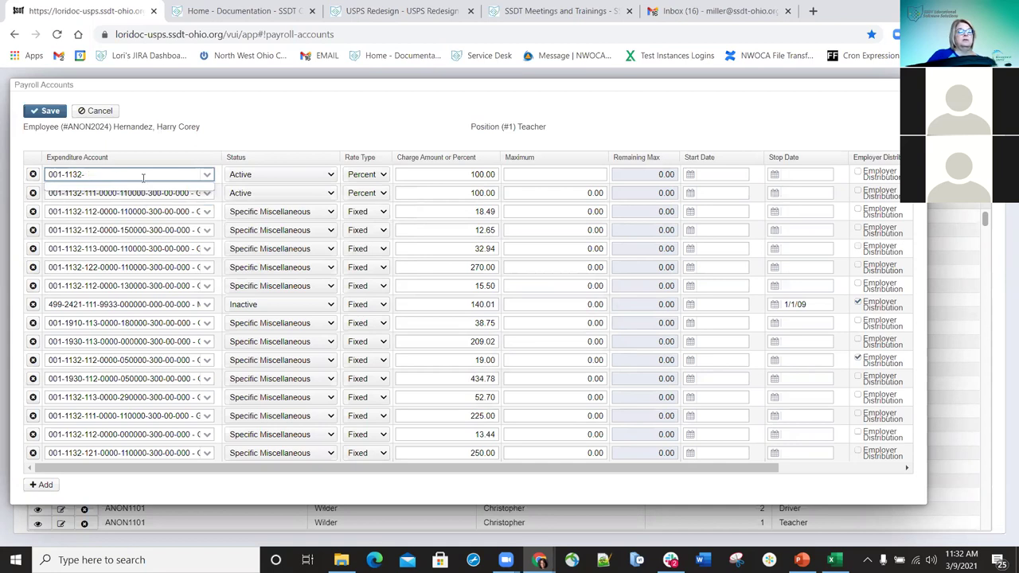
pyautogui.write('111-')
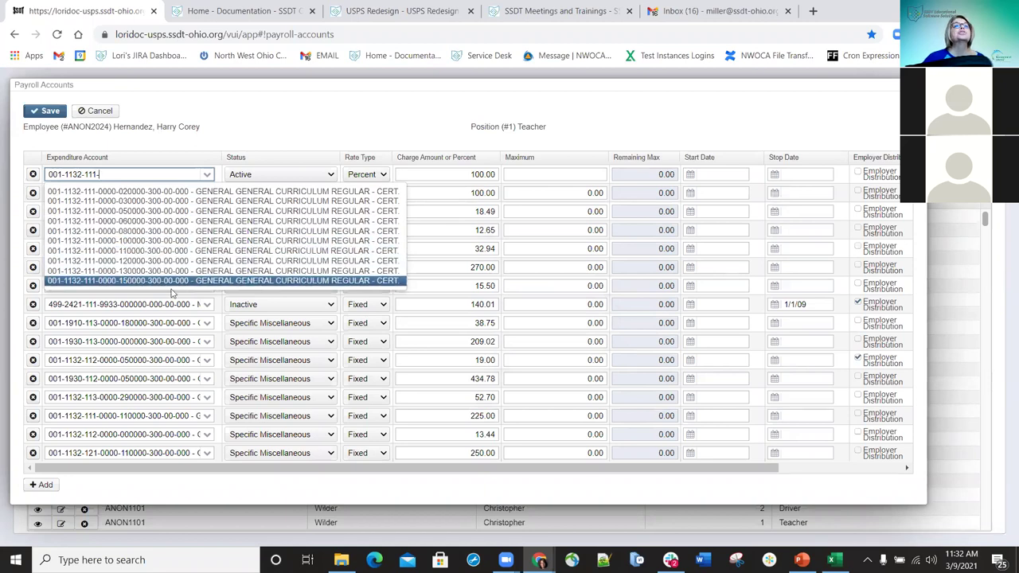
pyautogui.click(126, 232)
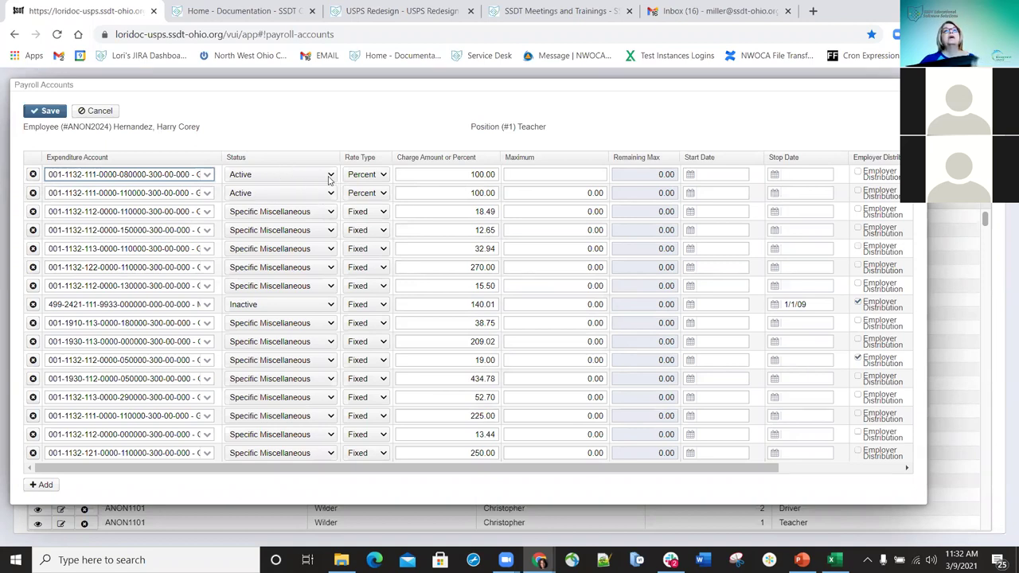
# - Change the first row's rate type to Fixed and return its status to Active
pyautogui.click(329, 177)
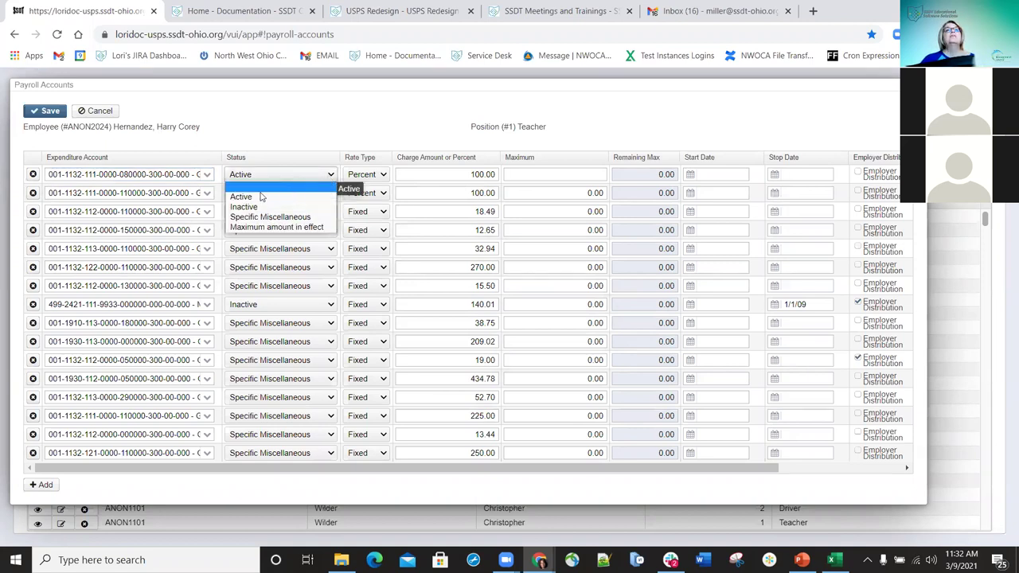
pyautogui.click(258, 218)
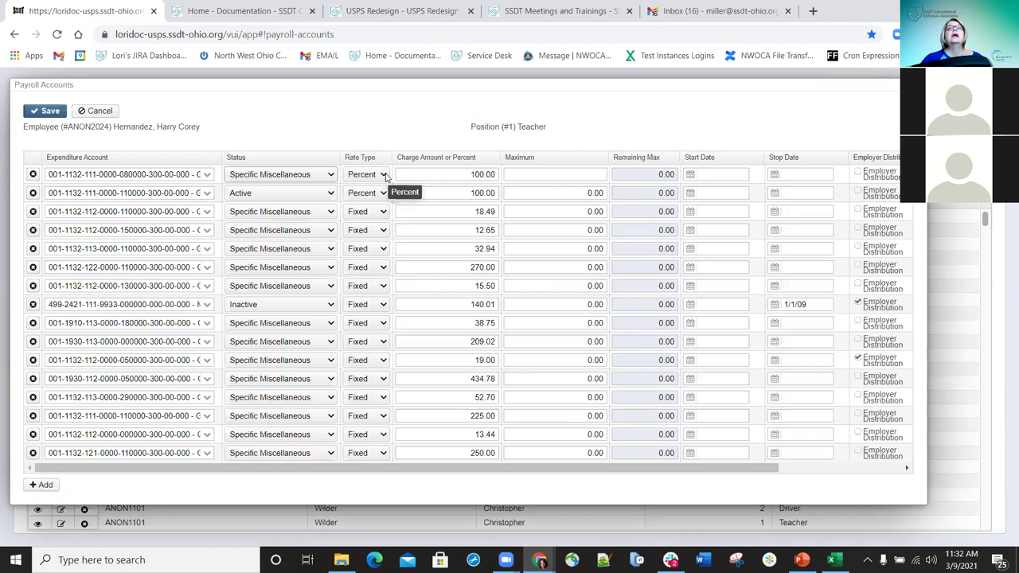
pyautogui.click(384, 175)
pyautogui.click(385, 175)
pyautogui.click(384, 175)
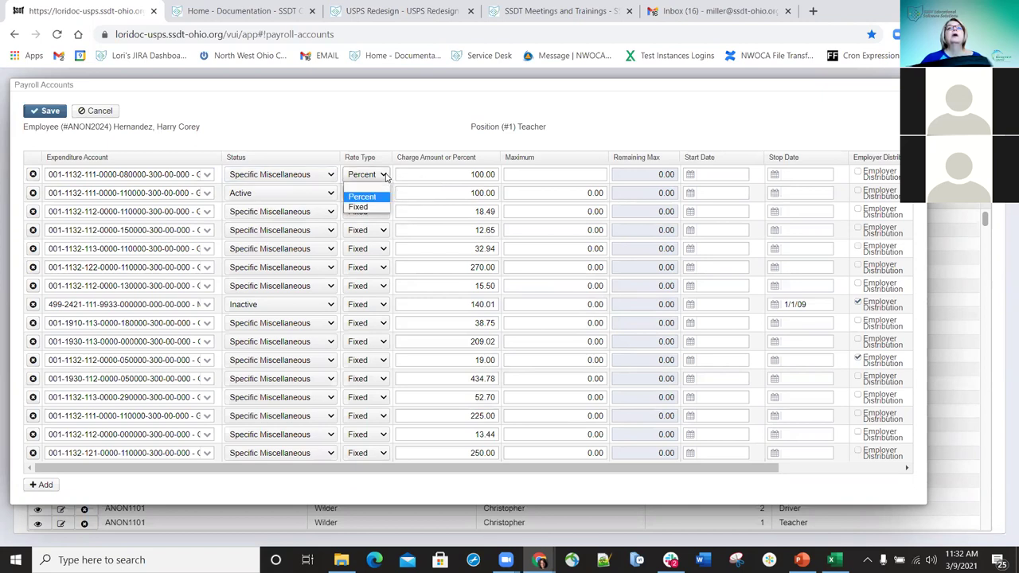
pyautogui.click(365, 207)
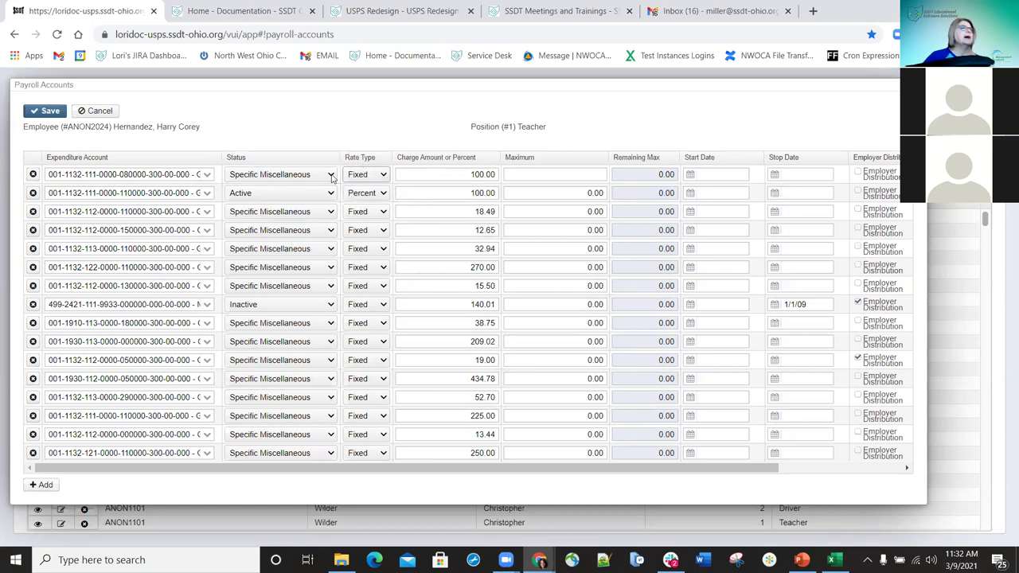
pyautogui.click(279, 174)
pyautogui.click(274, 191)
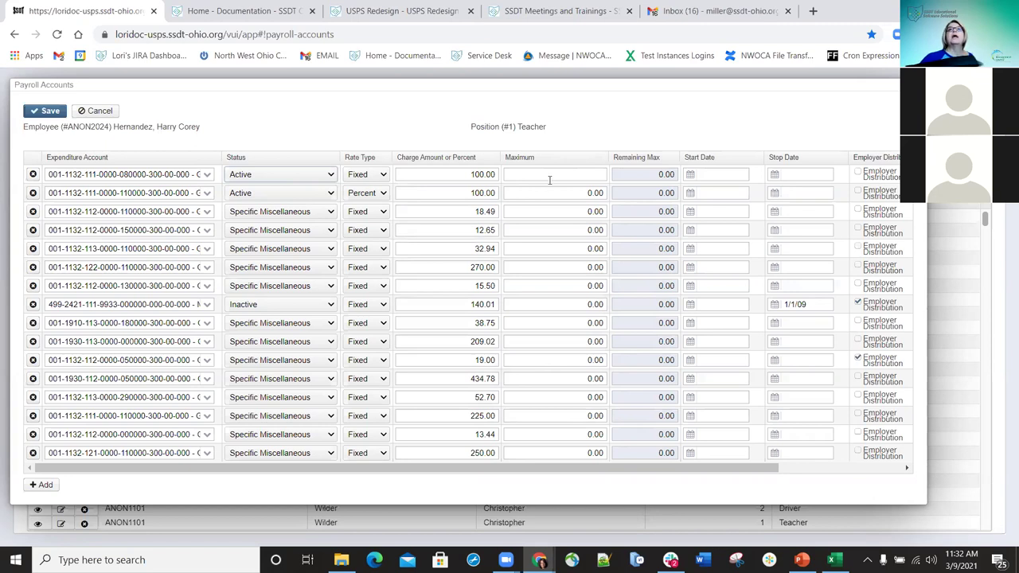
# - Give the first row a 2000 maximum with employer distribution, save it, and close the editor
pyautogui.click(540, 175)
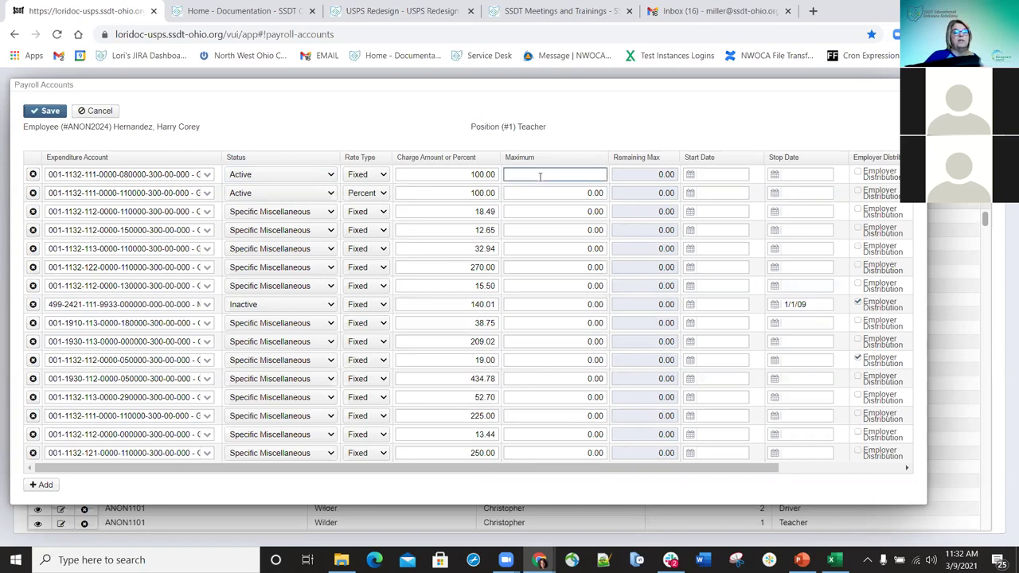
pyautogui.write('2000')
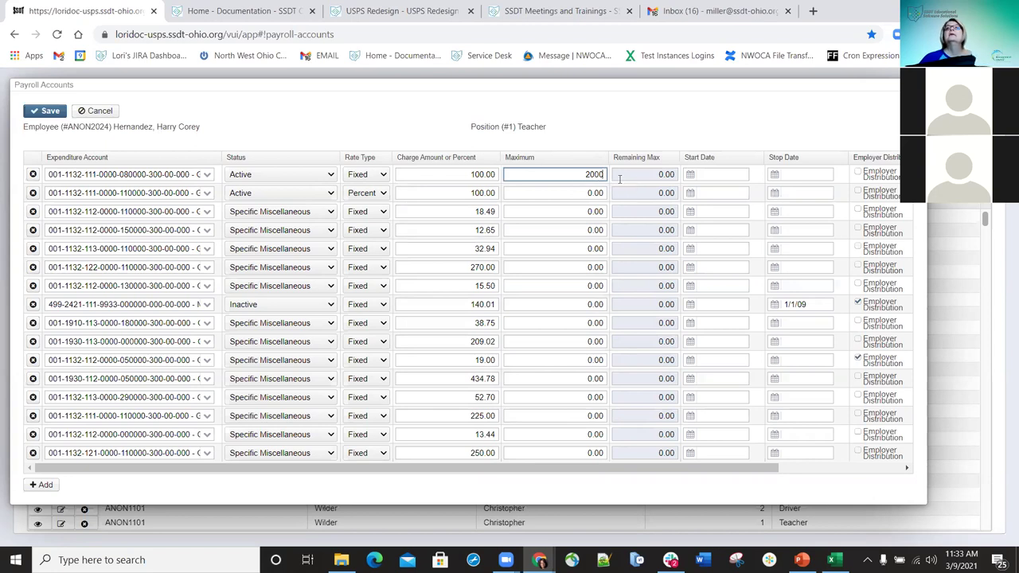
pyautogui.click(865, 469)
pyautogui.click(865, 469)
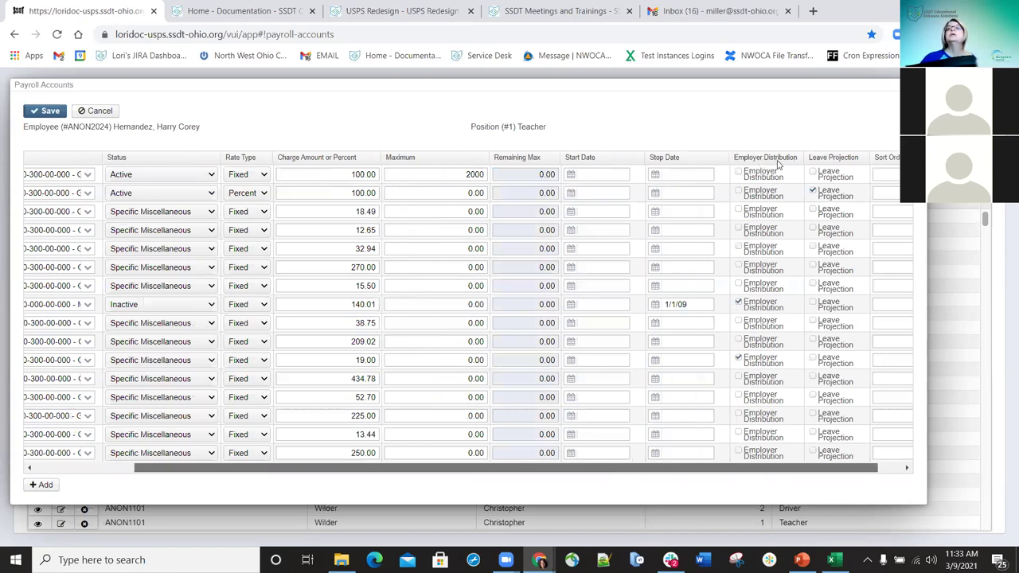
pyautogui.hscroll(1, 776, 164)
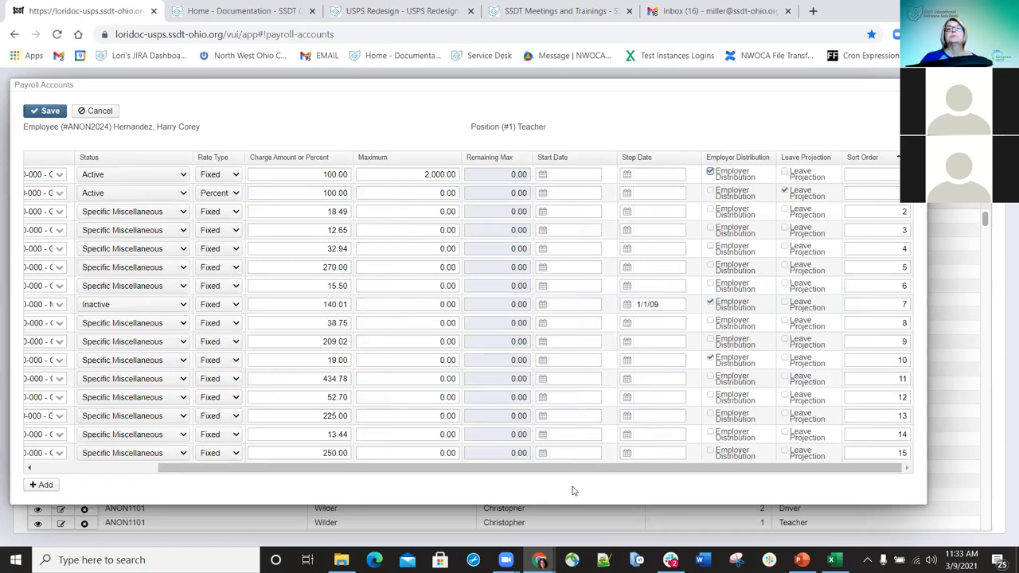
pyautogui.moveTo(597, 472); pyautogui.dragTo(296, 450)
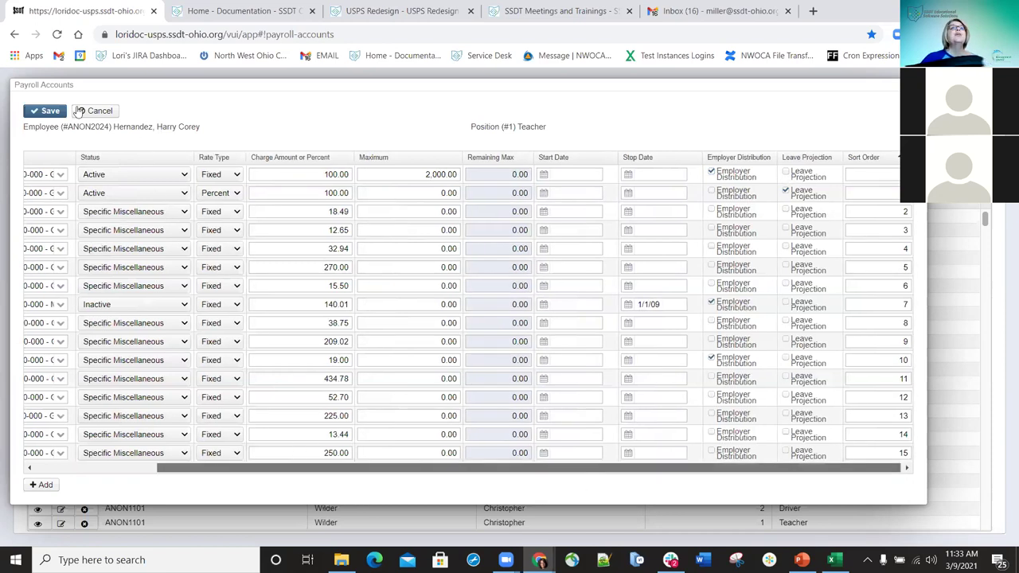
pyautogui.click(51, 113)
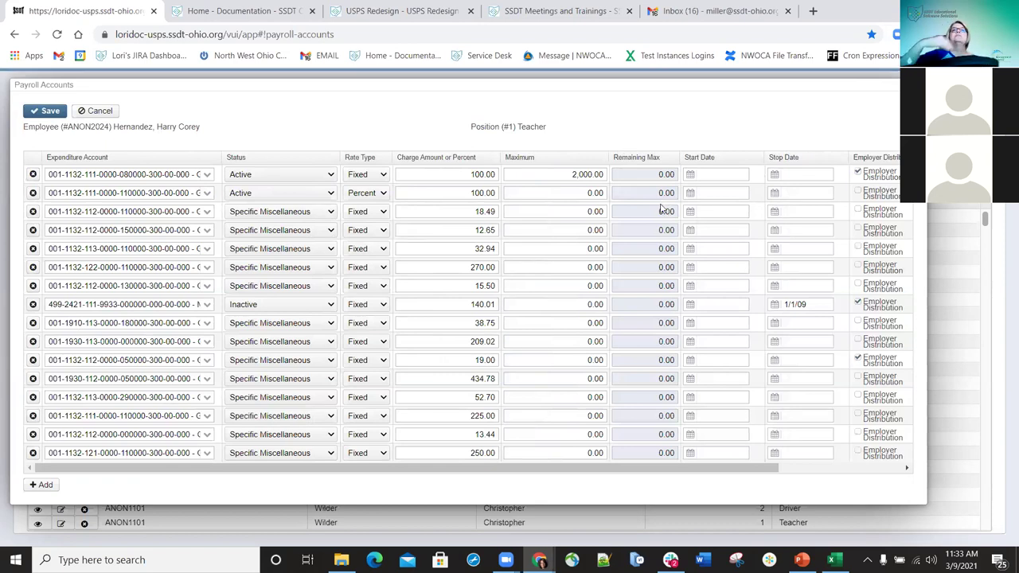
pyautogui.press('Return')
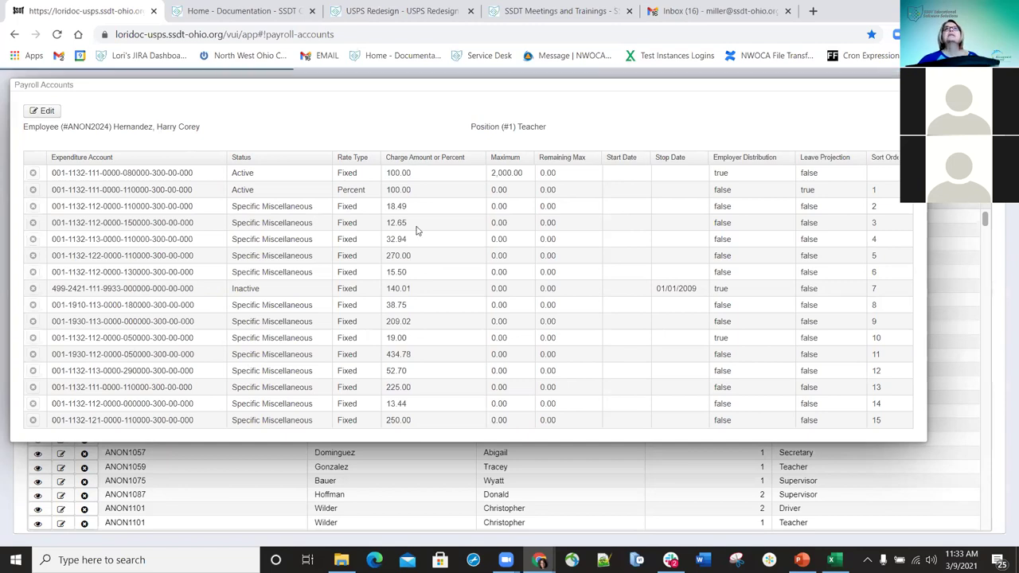
pyautogui.press('Escape')
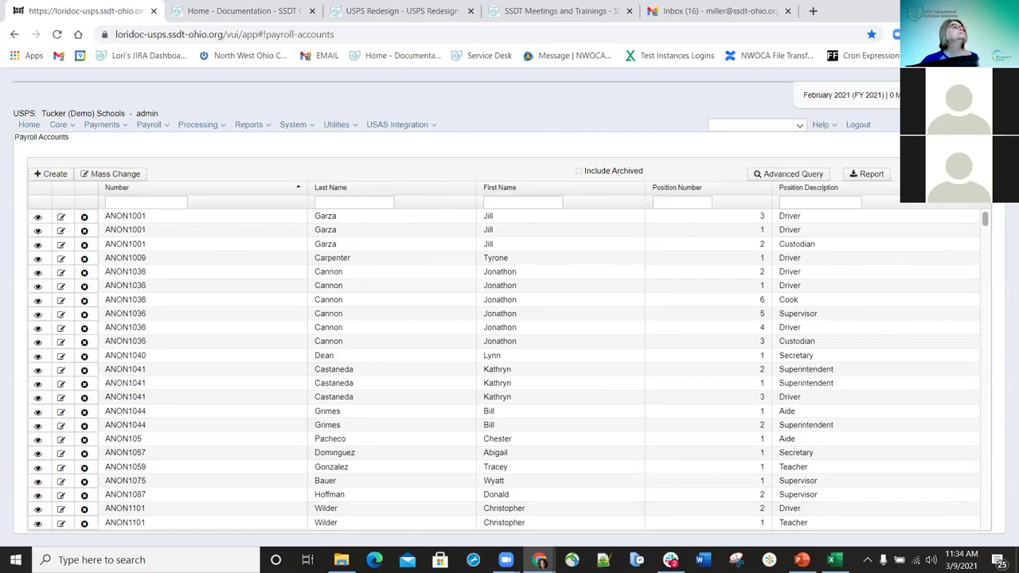
# - Show the Core setup areas, Ach Destination through Posting Period
pyautogui.click(58, 124)
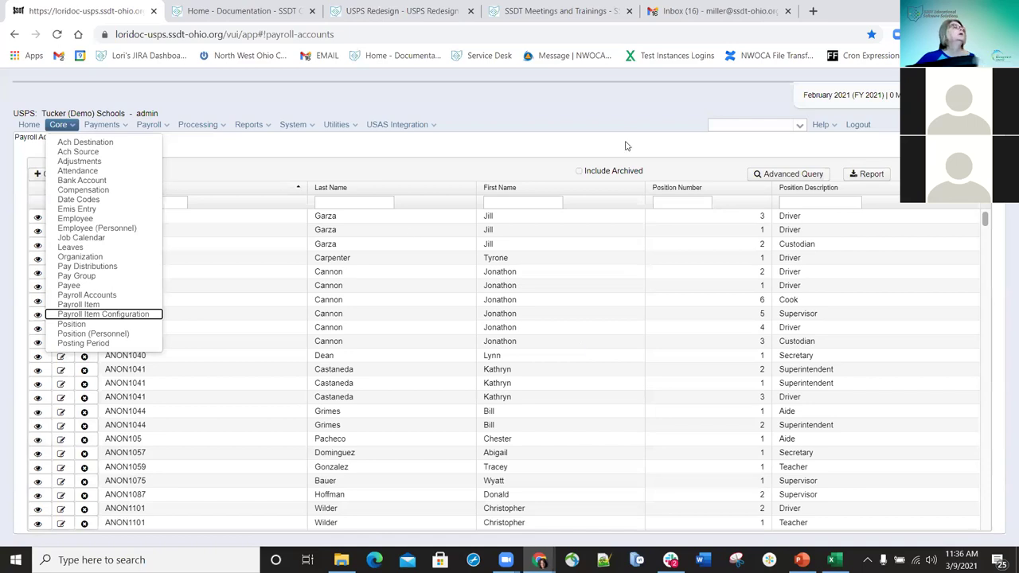
# - Browse the report choices, then dismiss them to view the Payroll Item grid by Number and Code
pyautogui.click(252, 125)
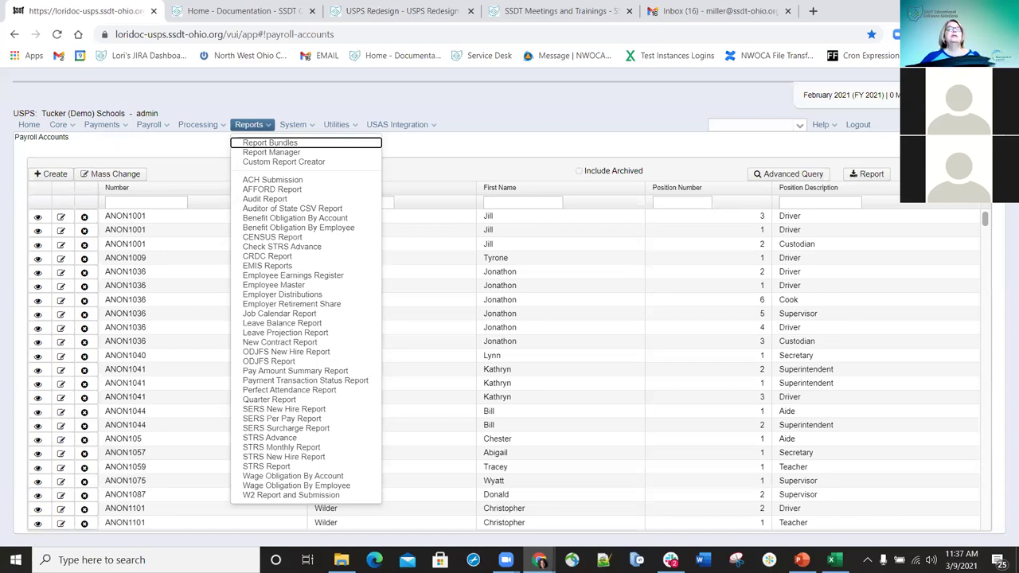
pyautogui.press('Down')
pyautogui.press('Down')
pyautogui.press('Down')
pyautogui.press('Down')
pyautogui.press('Down')
pyautogui.press('Down')
pyautogui.press('Down')
pyautogui.press('Down')
pyautogui.press('Down')
pyautogui.press('Down')
pyautogui.press('Up')
pyautogui.press('Up')
pyautogui.press('Up')
pyautogui.press('Up')
pyautogui.press('Up')
pyautogui.press('Up')
pyautogui.press('Up')
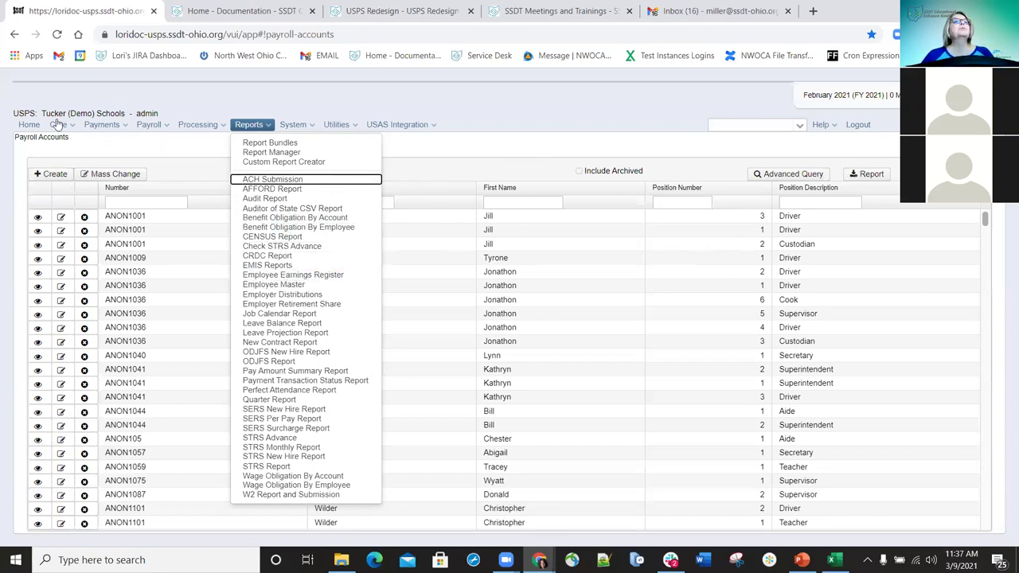
pyautogui.click(93, 312)
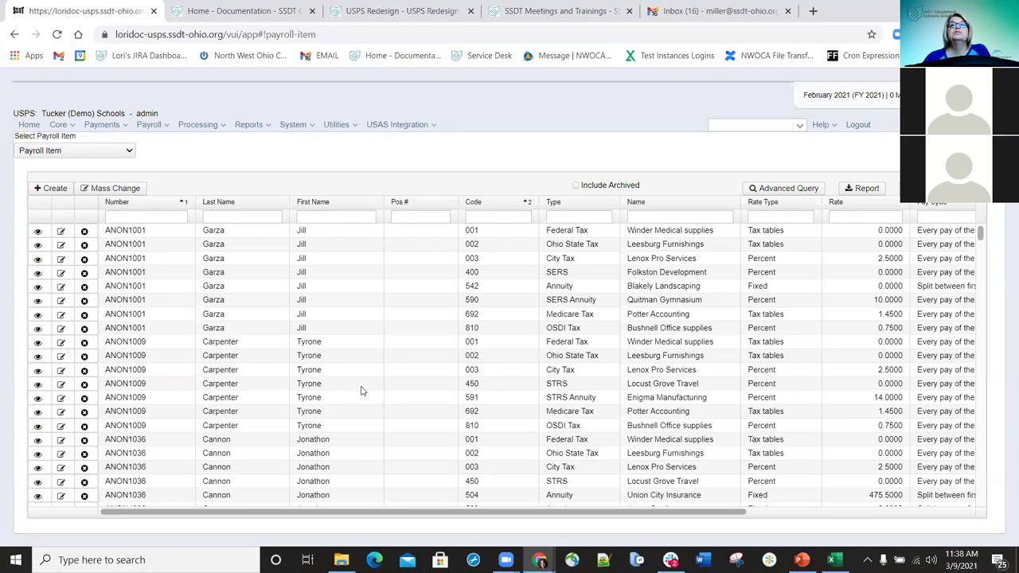
# - Open the code 692 Medicare Tax item and clear its 1.4500 employee rate
pyautogui.click(61, 413)
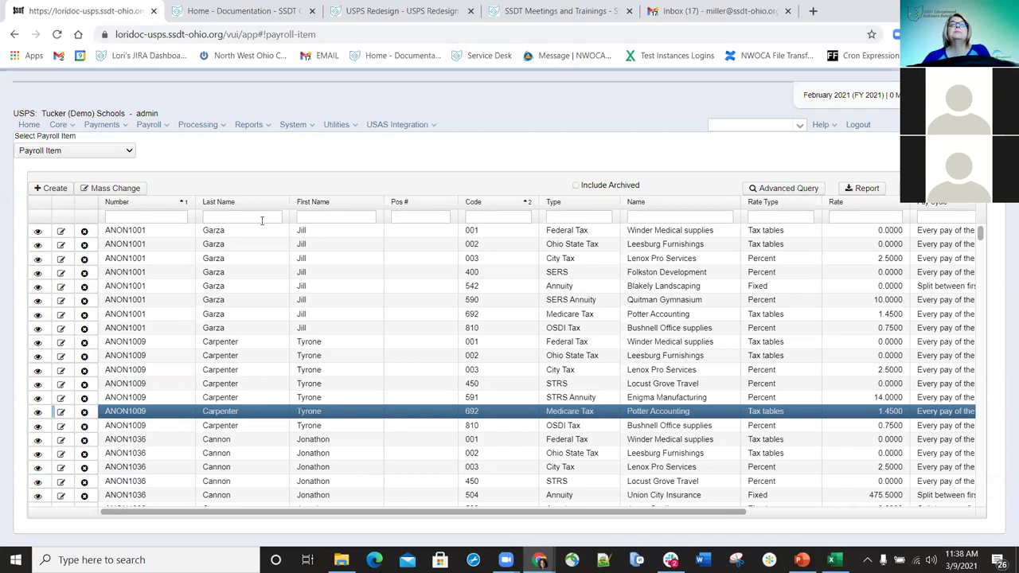
pyautogui.press('Return')
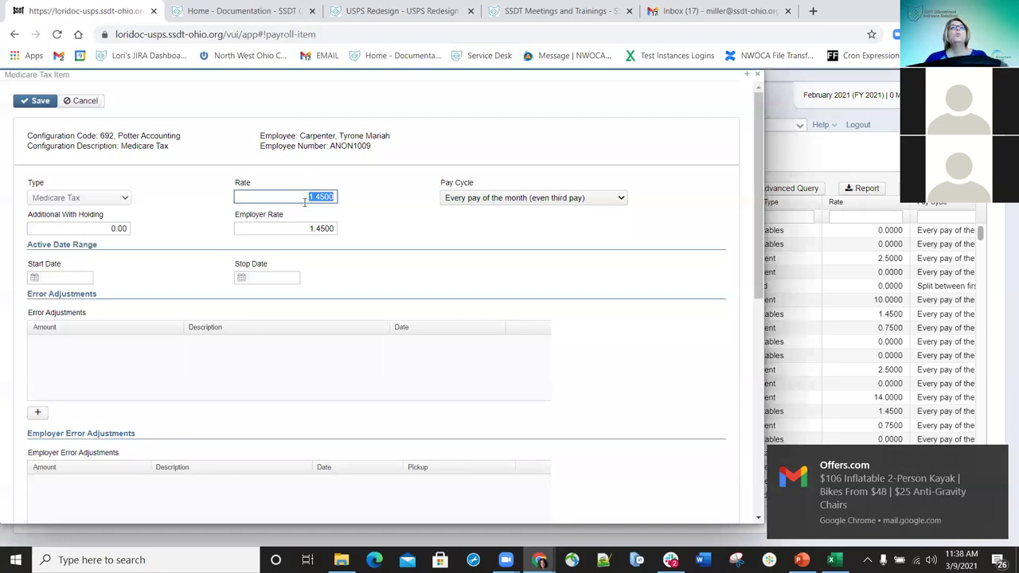
pyautogui.moveTo(308, 199); pyautogui.dragTo(341, 195)
pyautogui.press('Delete')
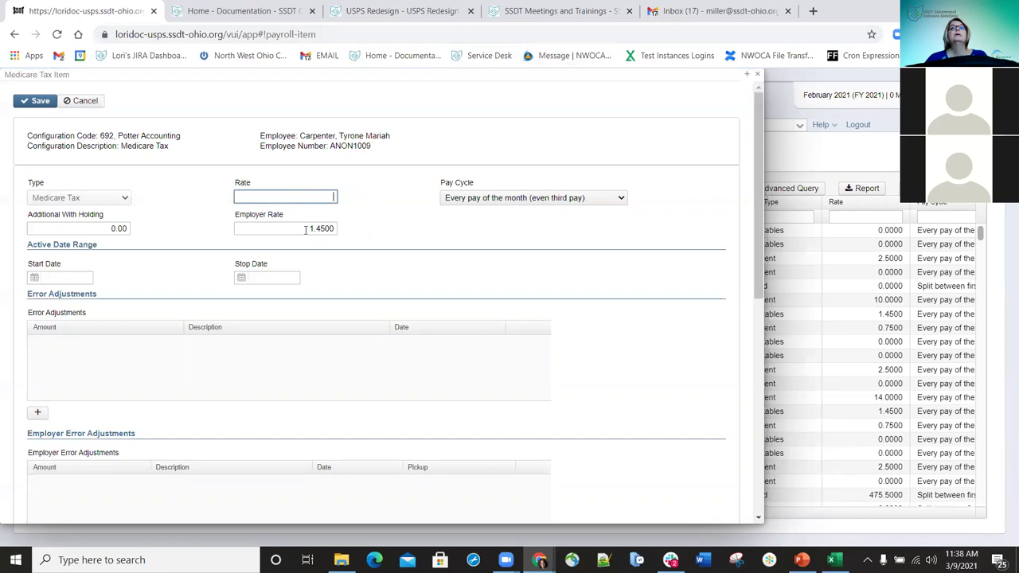
# - Set the Employer Rate to 2.9, save the Medicare Tax item, and close it
pyautogui.moveTo(311, 228); pyautogui.dragTo(347, 231)
pyautogui.write('1.5')
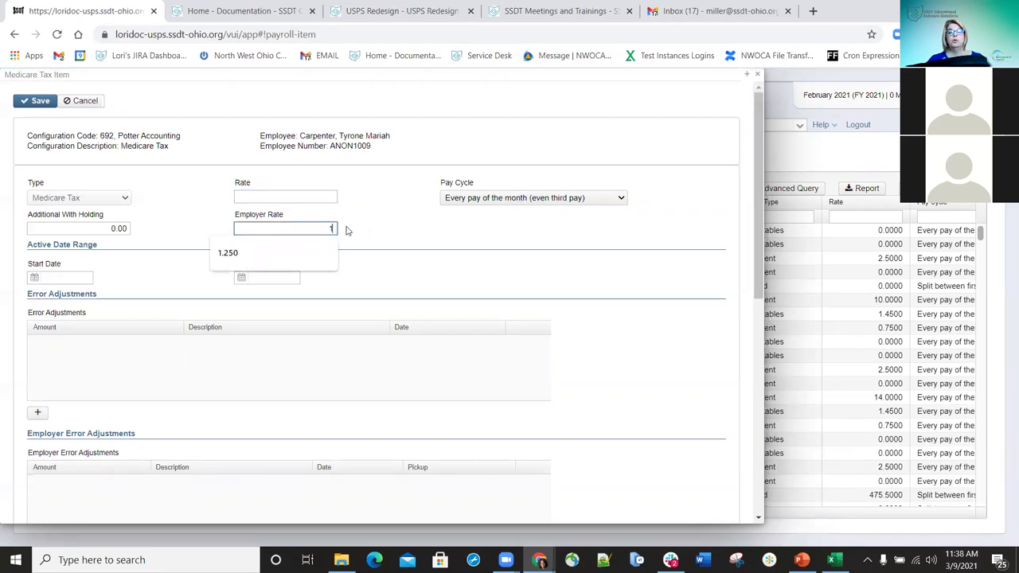
pyautogui.press('BackSpace')
pyautogui.press('BackSpace')
pyautogui.write('2.9')
pyautogui.press('BackSpace')
pyautogui.press('BackSpace')
pyautogui.press('BackSpace')
pyautogui.press('BackSpace')
pyautogui.write('2.9')
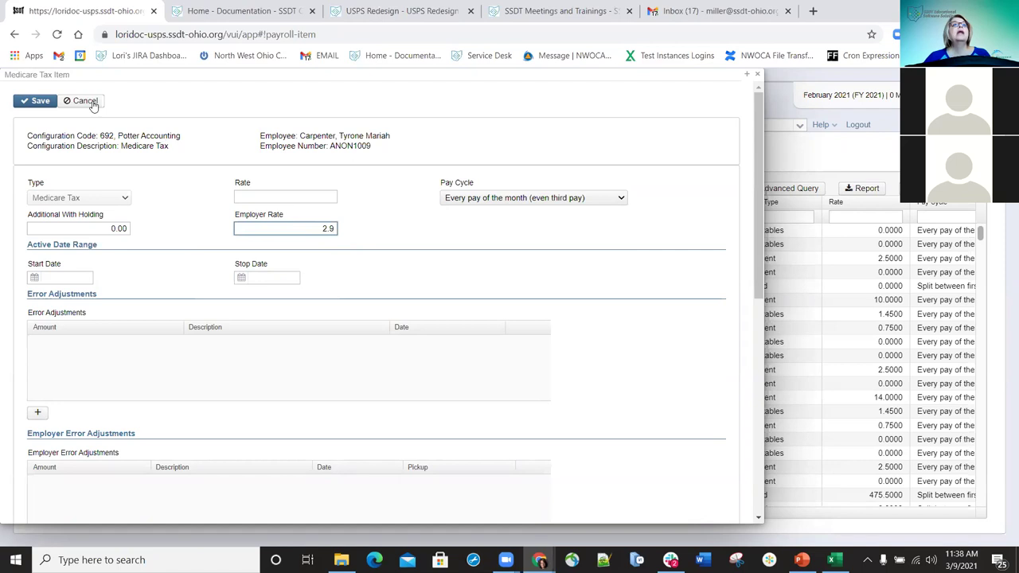
pyautogui.click(38, 104)
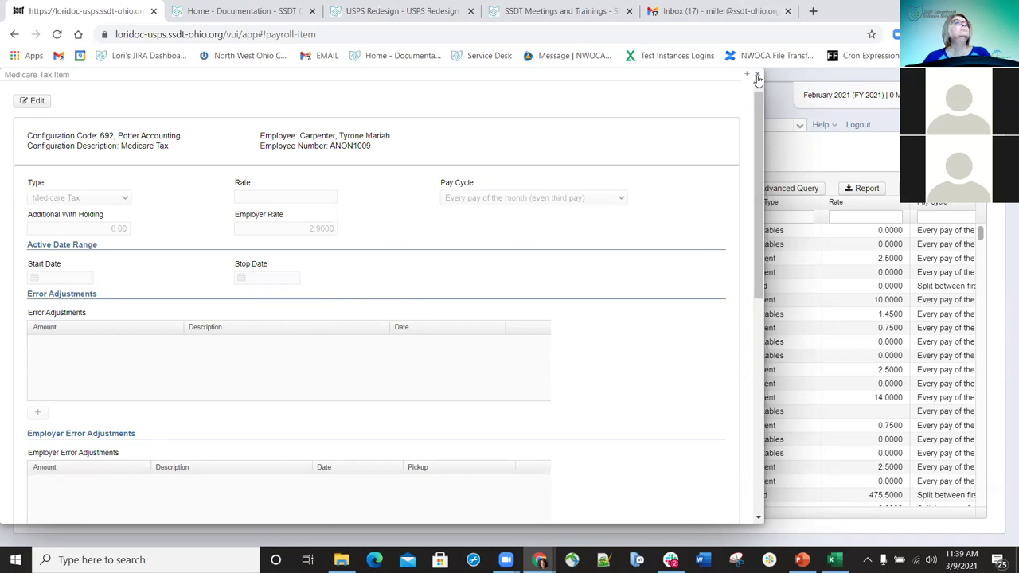
pyautogui.click(758, 78)
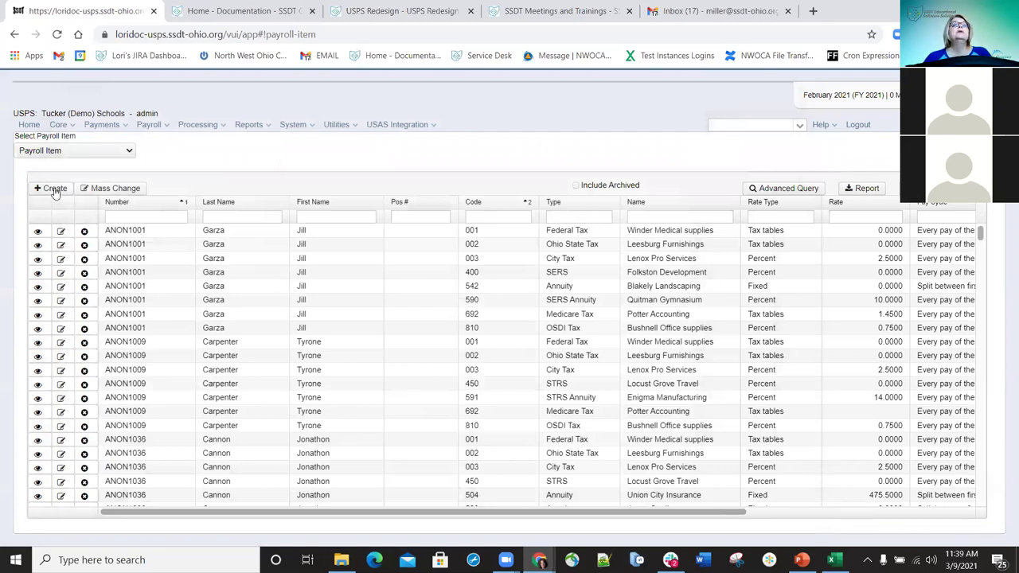
# - Start a new payroll item with 001 entered and selected as its Payroll Item
pyautogui.click(54, 192)
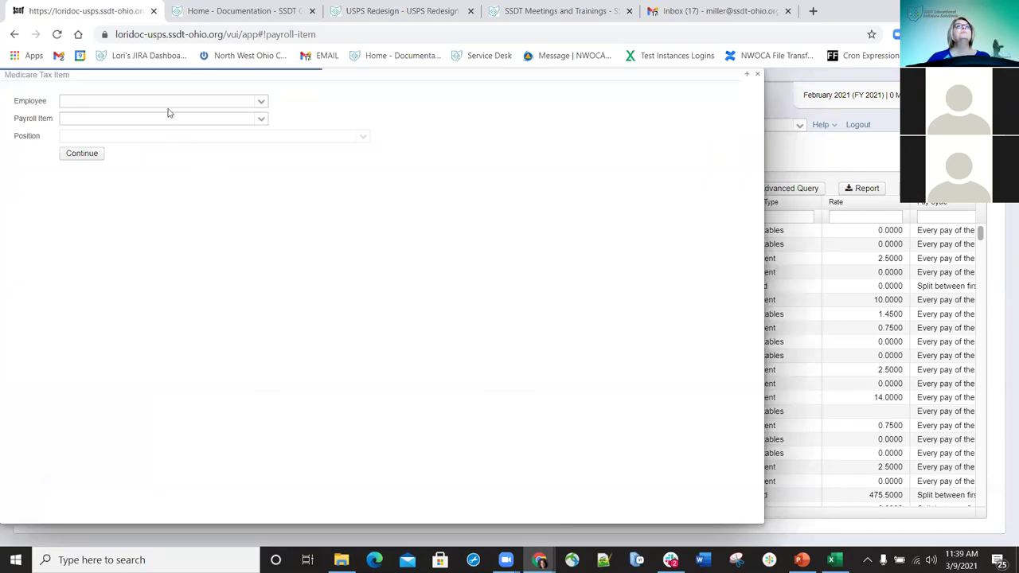
pyautogui.click(162, 119)
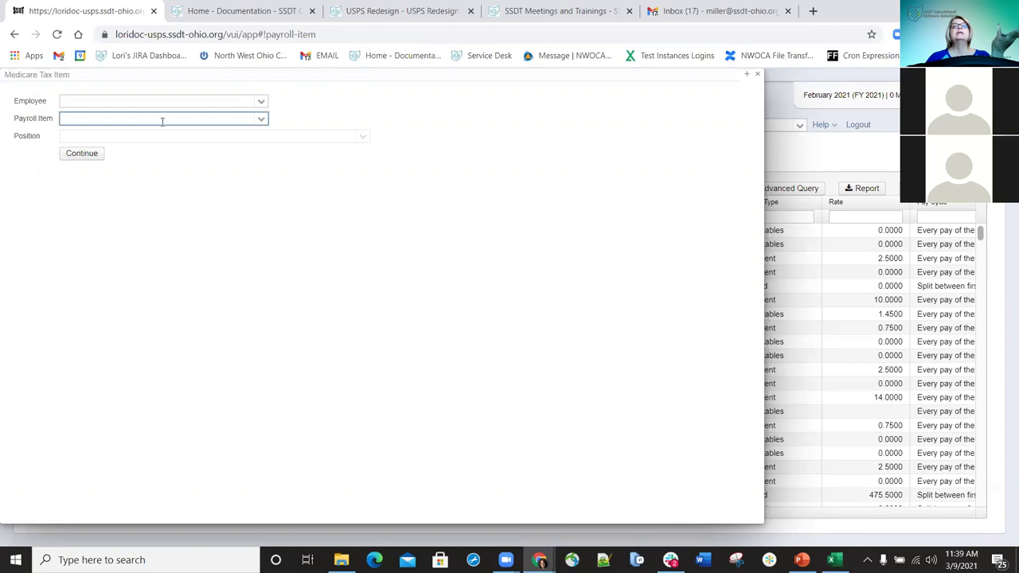
pyautogui.write('001')
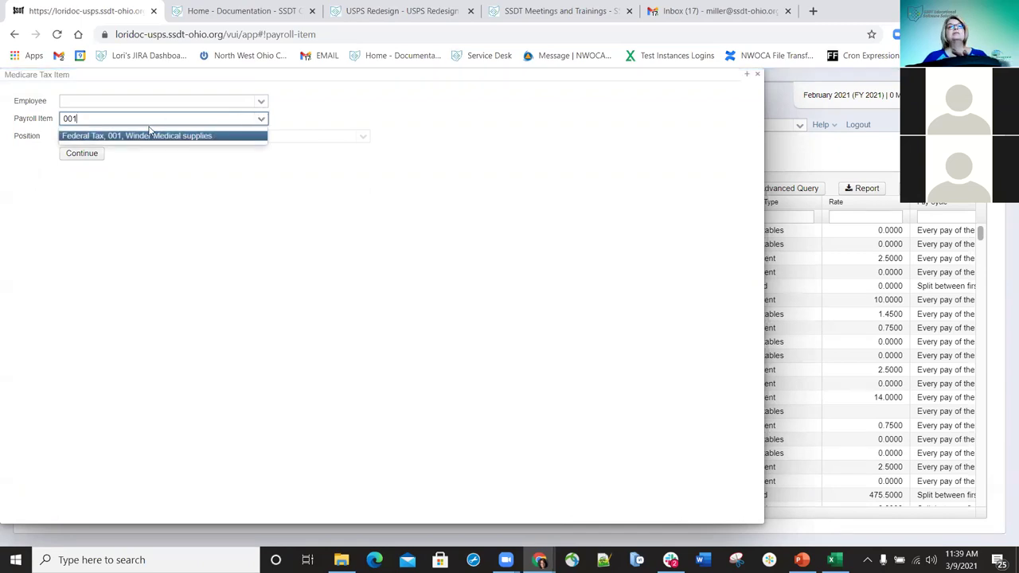
pyautogui.click(106, 121)
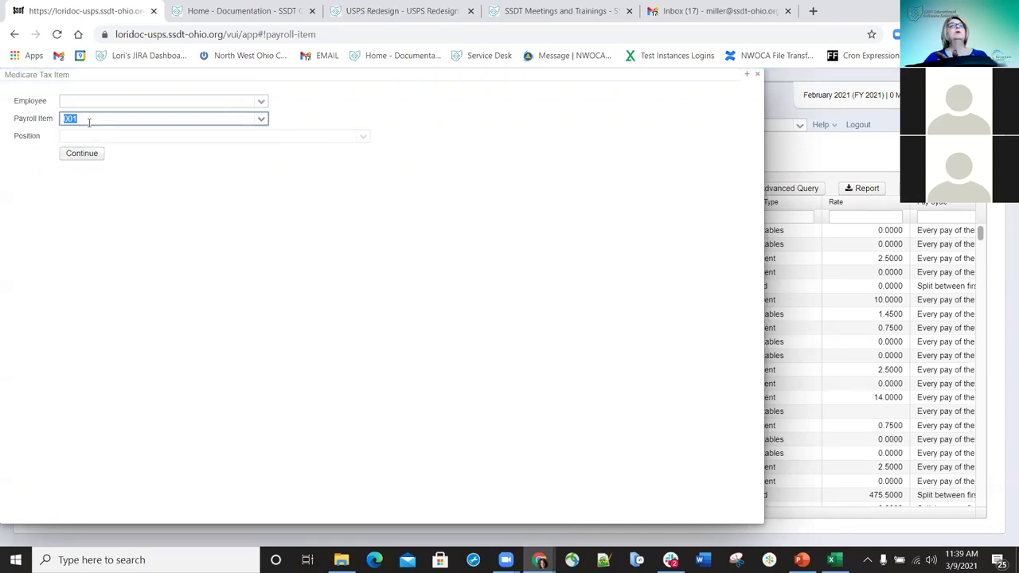
pyautogui.press('F11')
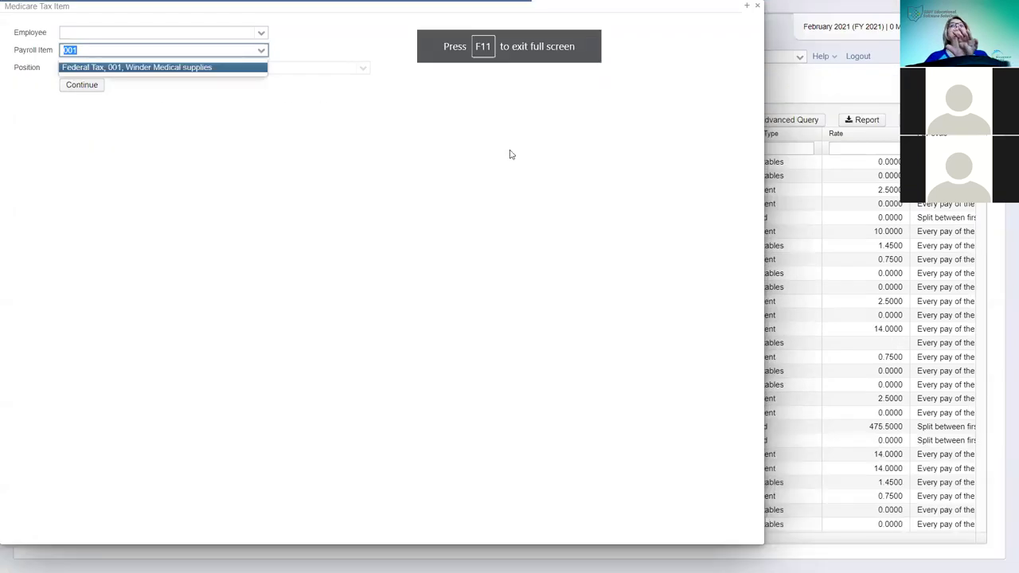
# - Clear the 001 payroll item code and choose the employee found by searching 'hern'
pyautogui.press('BackSpace')
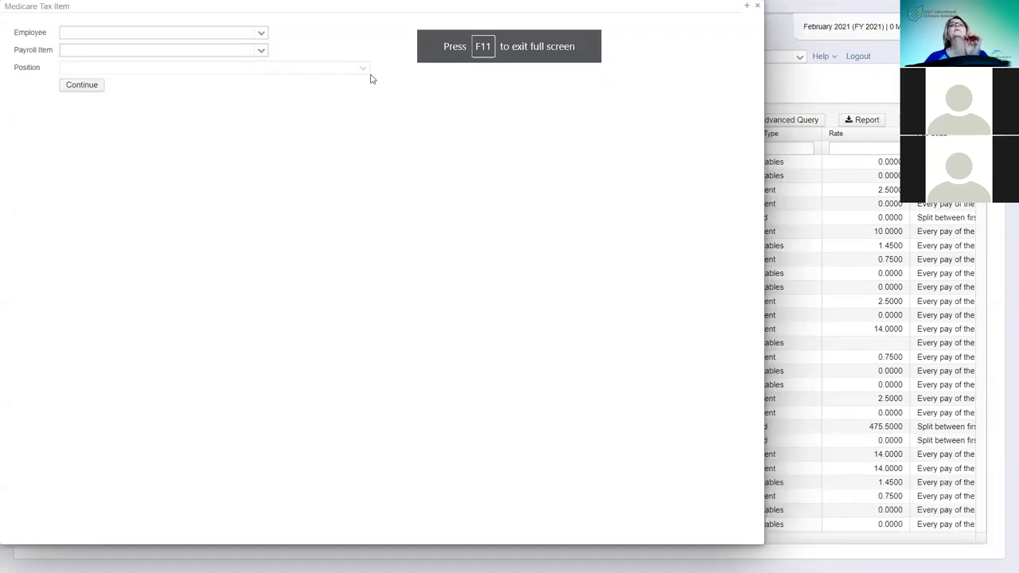
pyautogui.click(293, 45)
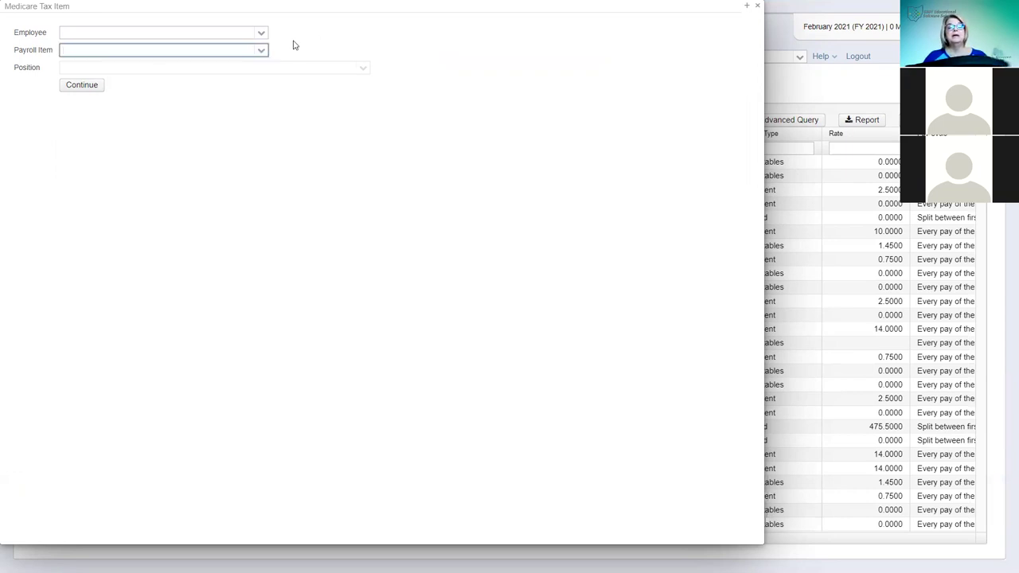
pyautogui.write('596')
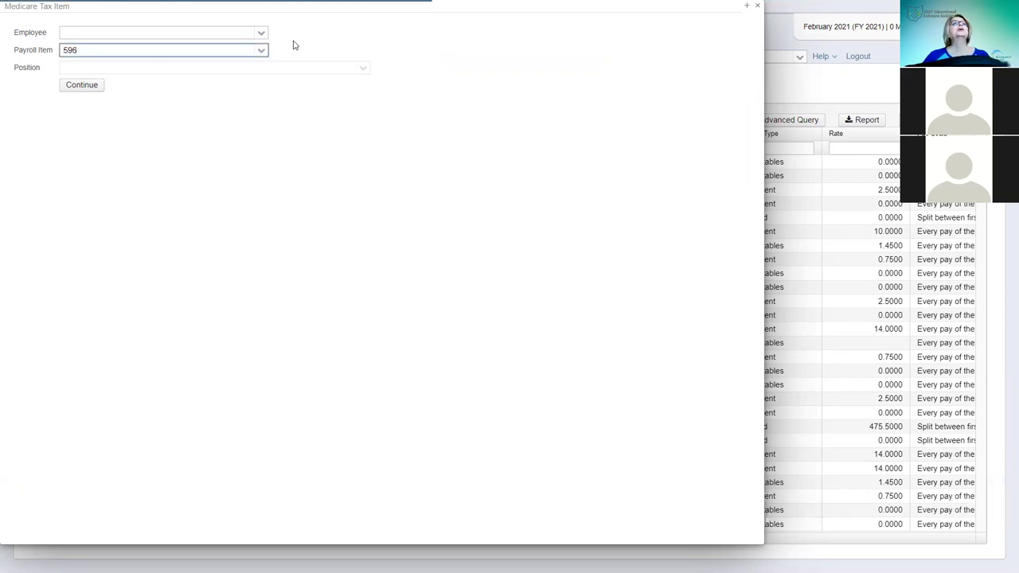
pyautogui.click(210, 34)
pyautogui.write('hern')
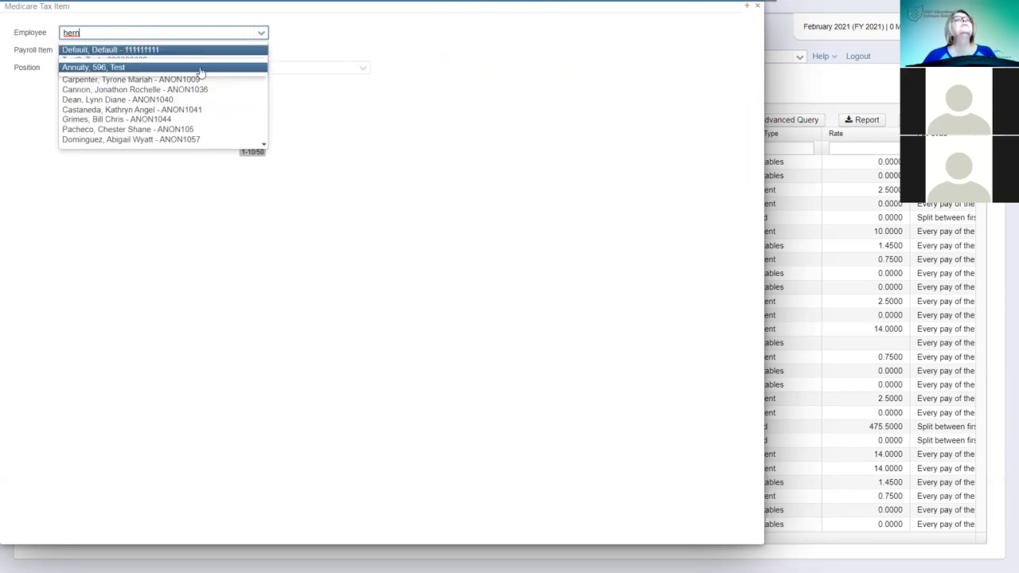
pyautogui.click(165, 48)
# - Pick the Annuity, 596, Test payroll item, then replace the entry with 692
pyautogui.click(156, 54)
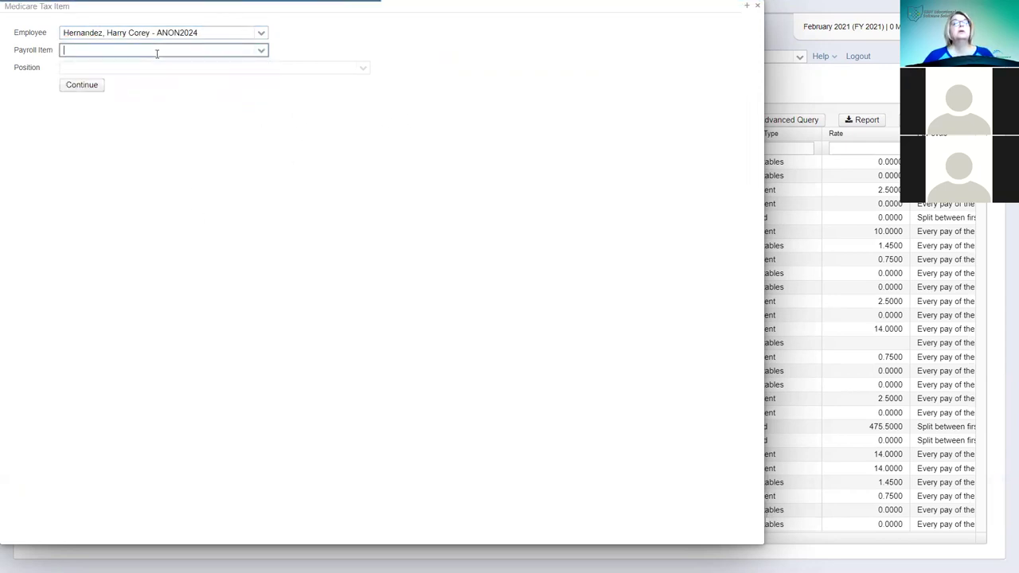
pyautogui.write('596')
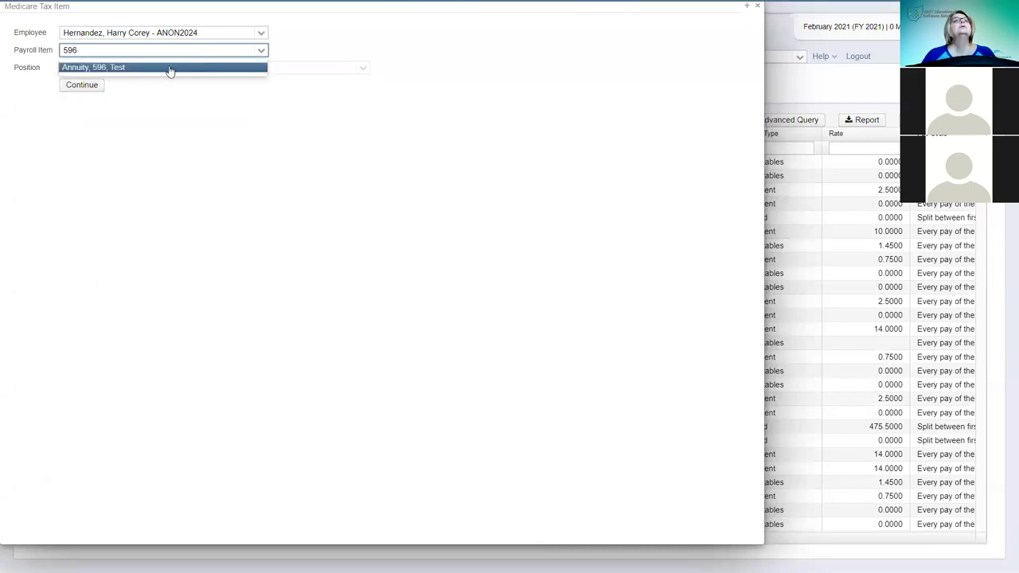
pyautogui.click(118, 68)
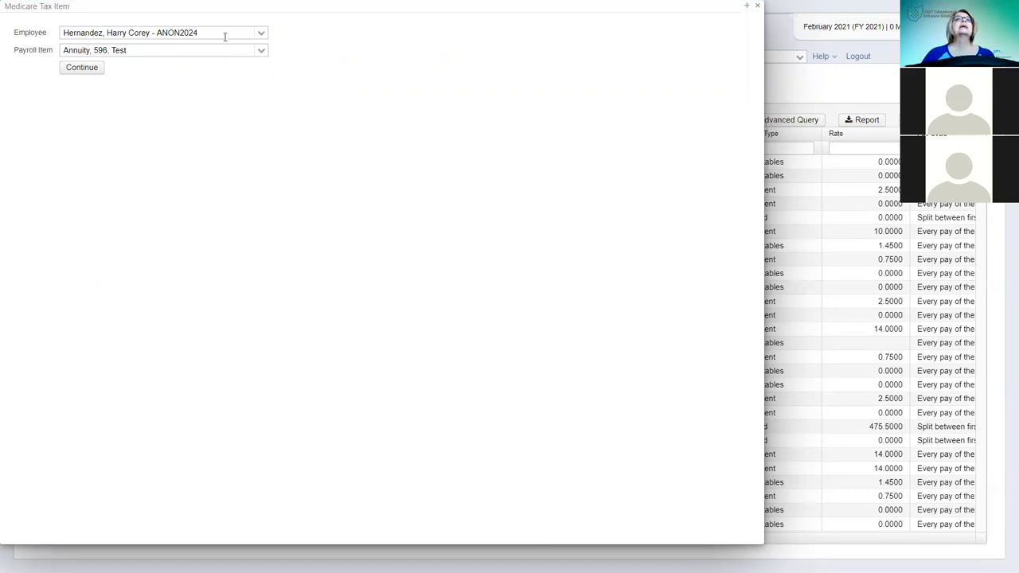
pyautogui.click(136, 50)
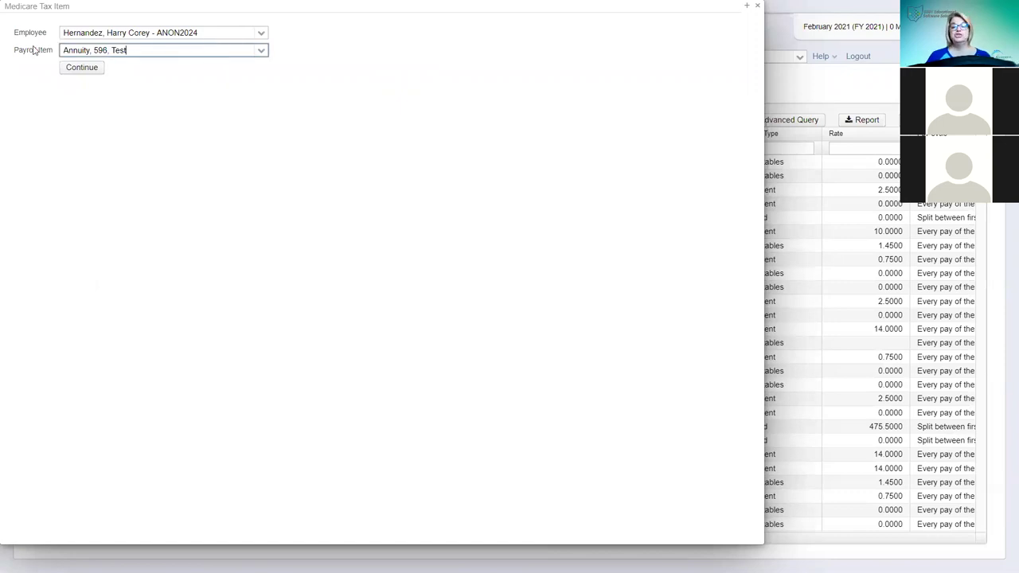
pyautogui.hotkey('ctrl', 'a')
pyautogui.write('692')
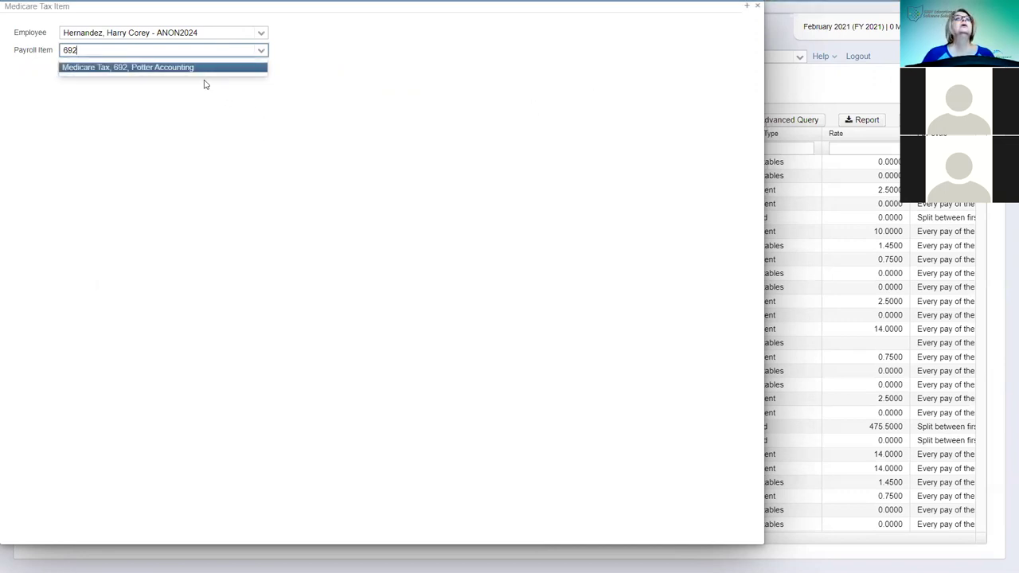
# - Replace the Medicare Tax, 692 payroll item with 596 and proceed to the Annuity Item form
pyautogui.click(159, 70)
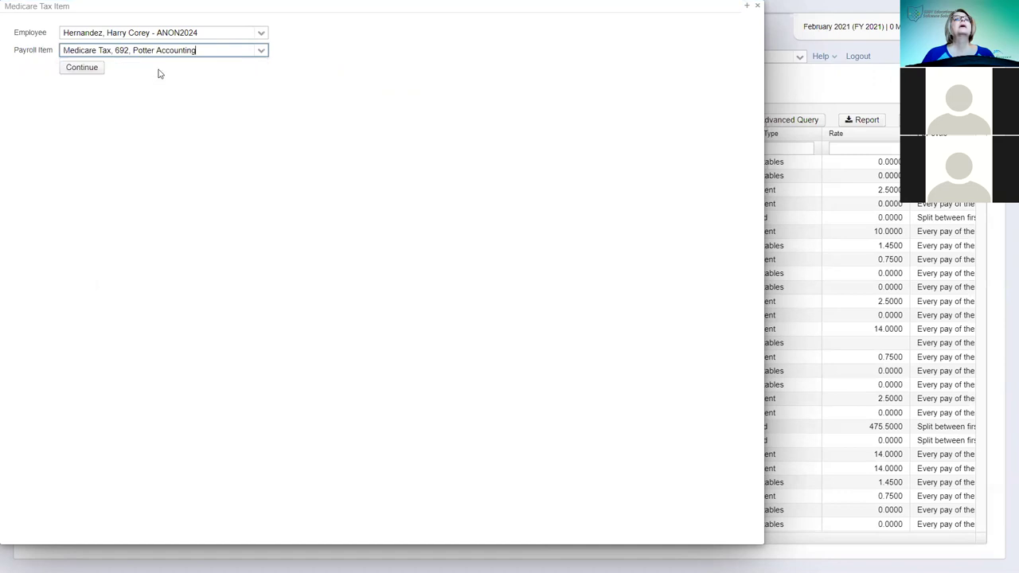
pyautogui.moveTo(509, 13)
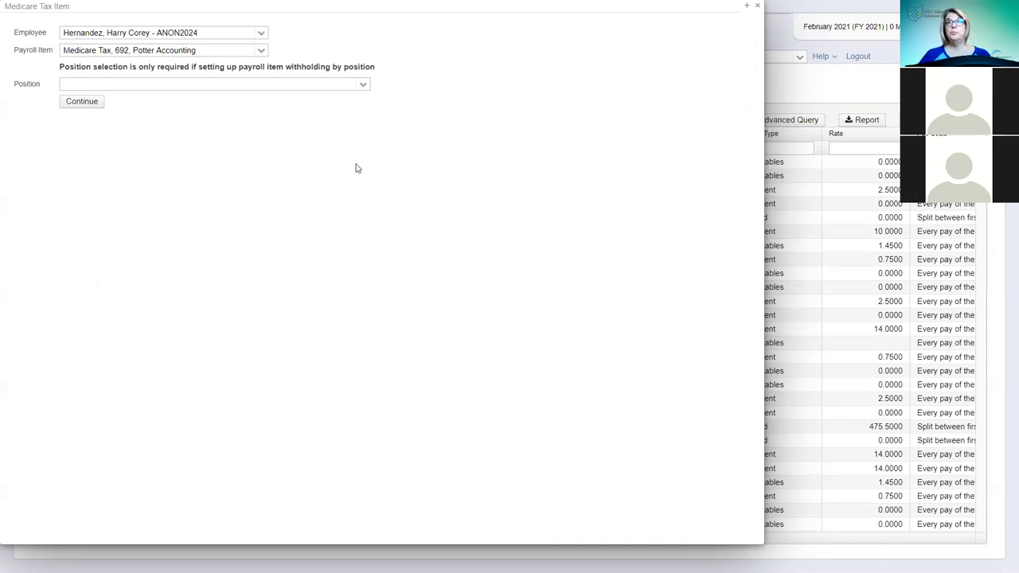
pyautogui.moveTo(215, 50); pyautogui.dragTo(62, 50)
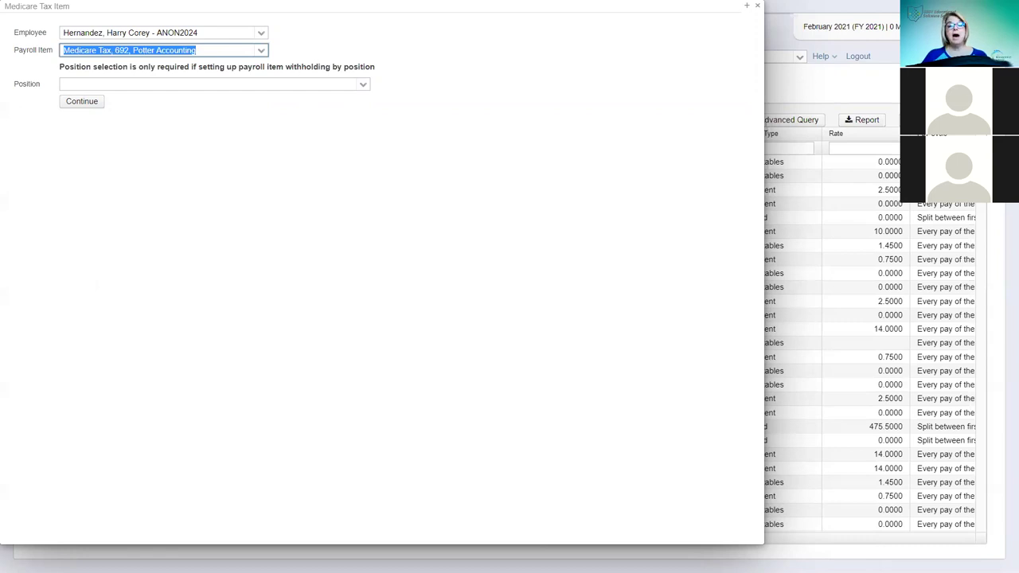
pyautogui.write('596, Test')
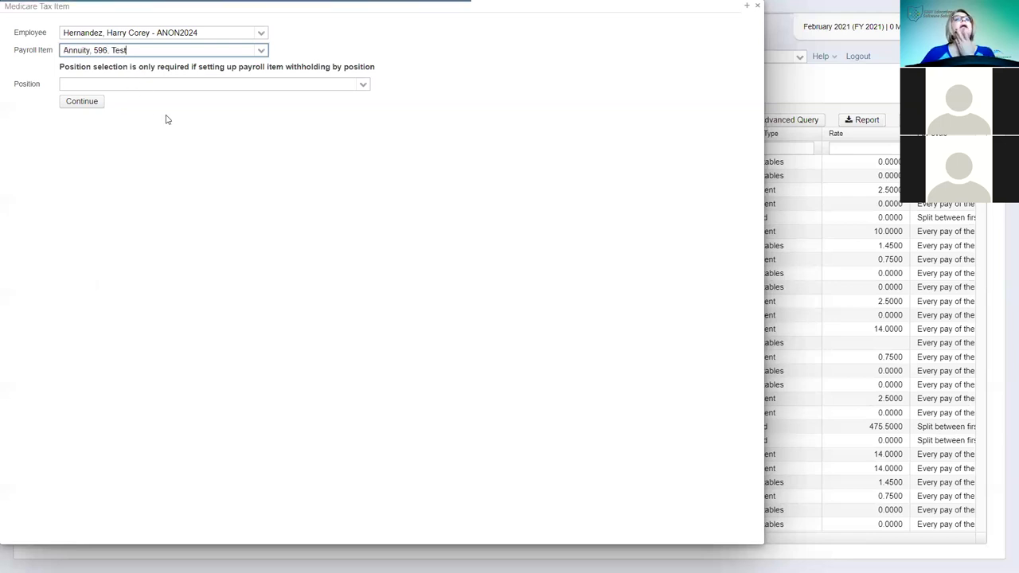
pyautogui.click(81, 70)
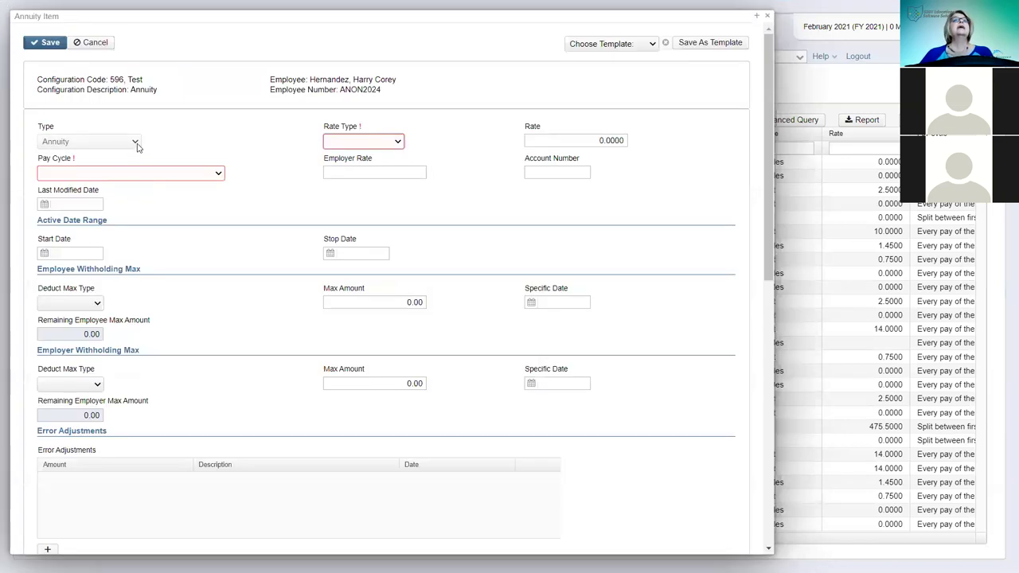
# - Set Rate Type to Fixed, Rate to 100, and Pay Cycle to split between first and second pay
pyautogui.click(399, 142)
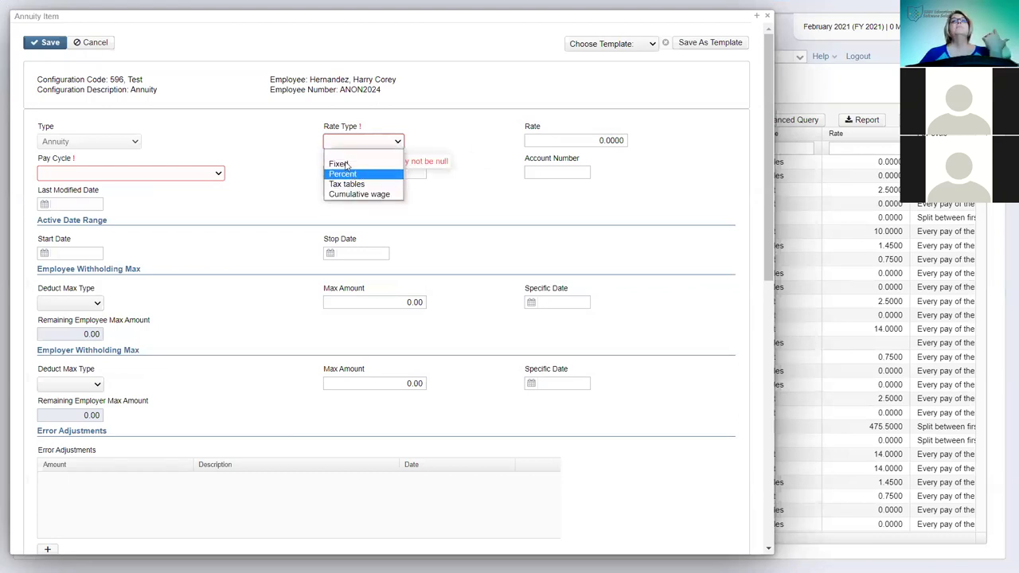
pyautogui.click(339, 164)
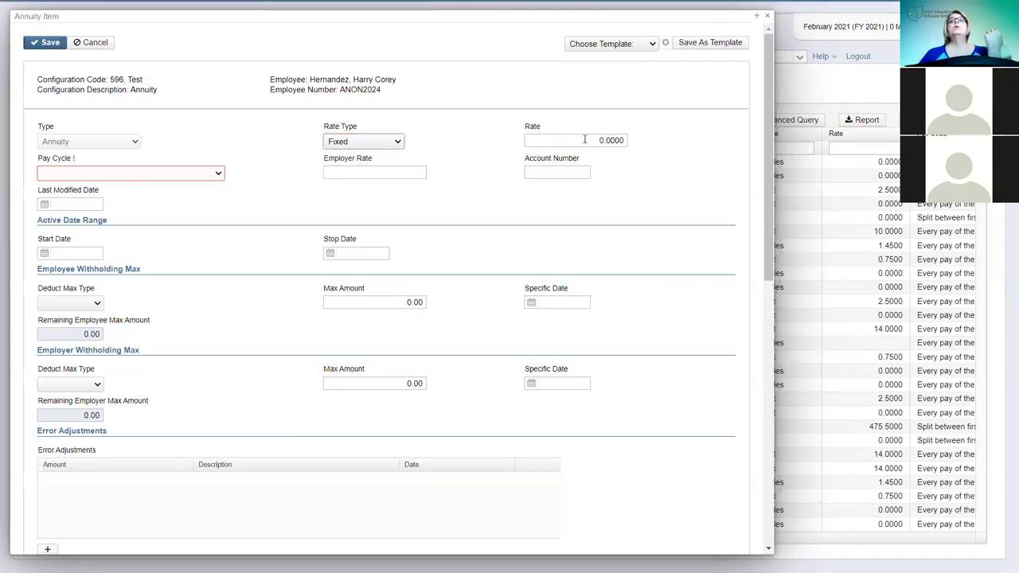
pyautogui.click(575, 140)
pyautogui.write('100')
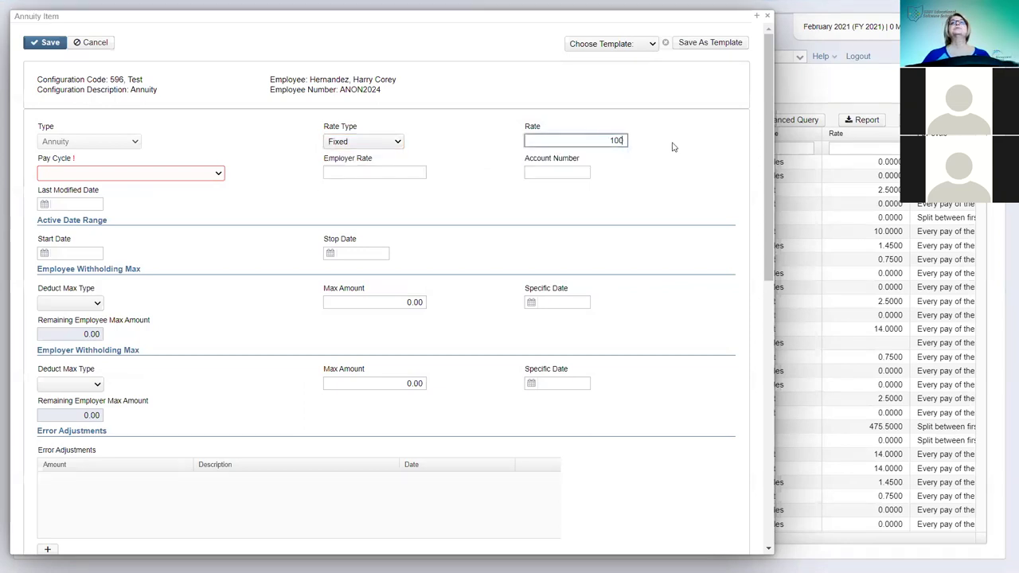
pyautogui.click(220, 173)
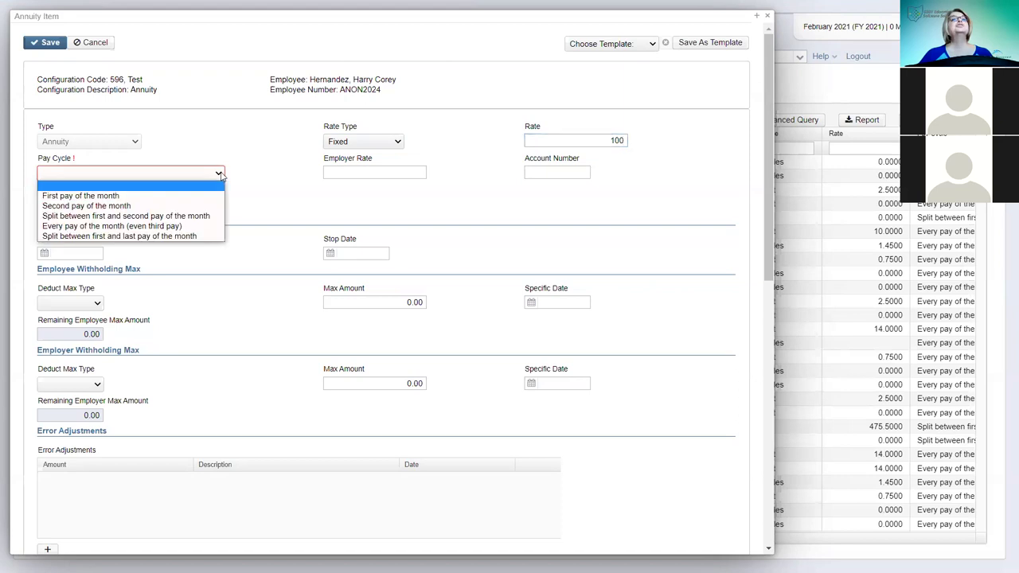
pyautogui.click(139, 216)
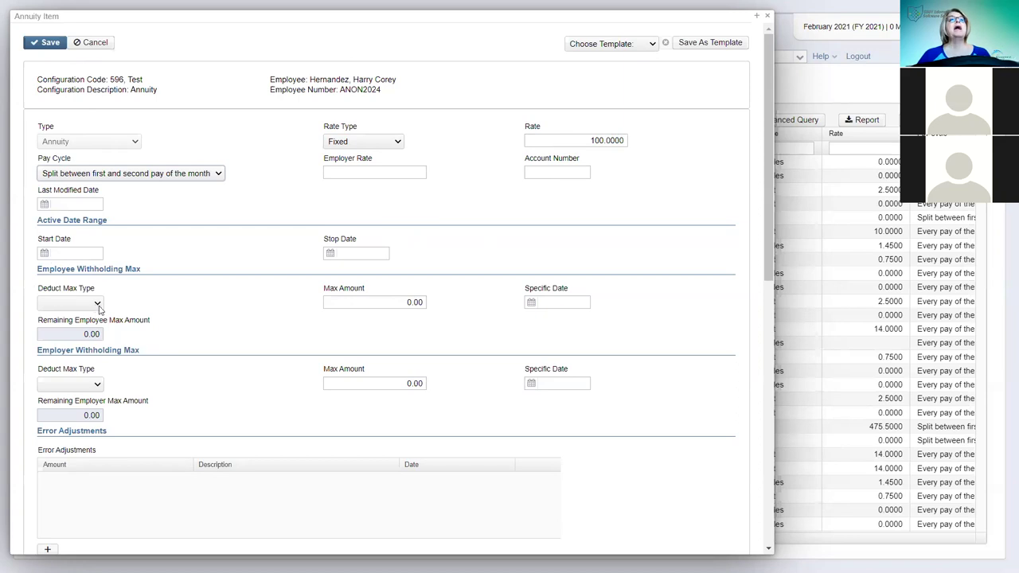
# - Cap employee withholding at 2000 by Specific Date 3/1/21 and begin the employer rate of 200
pyautogui.click(97, 304)
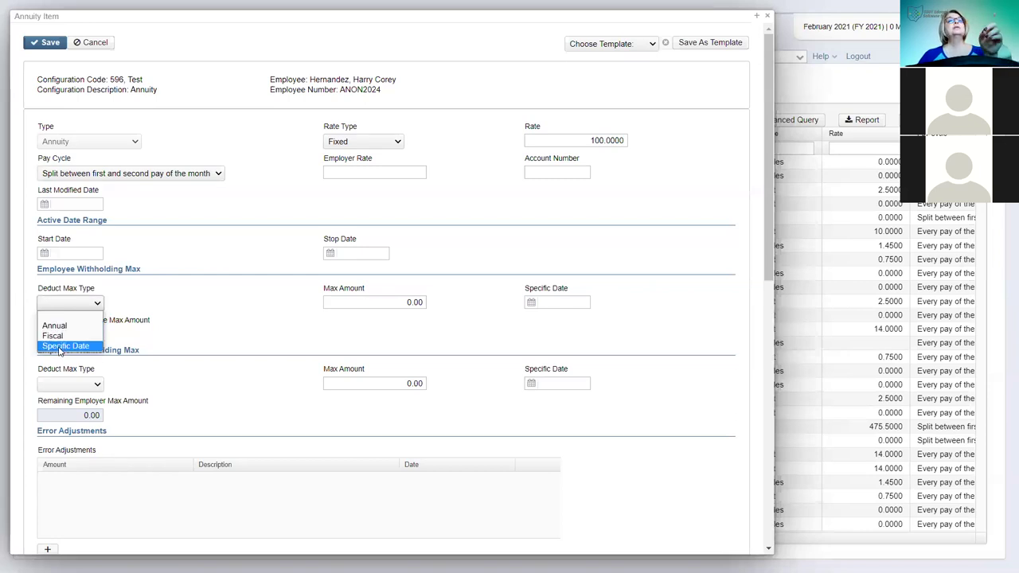
pyautogui.click(59, 347)
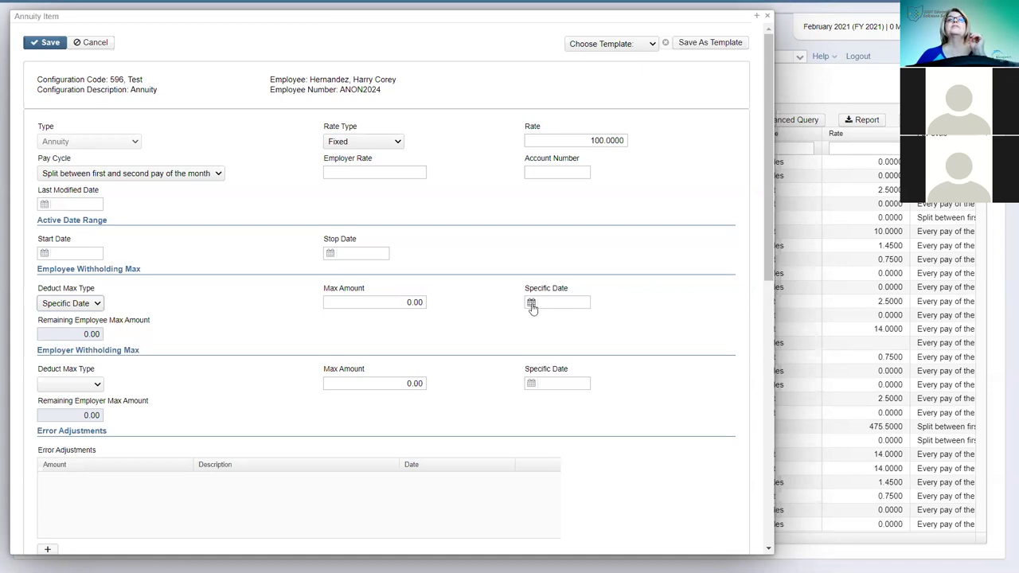
pyautogui.click(531, 302)
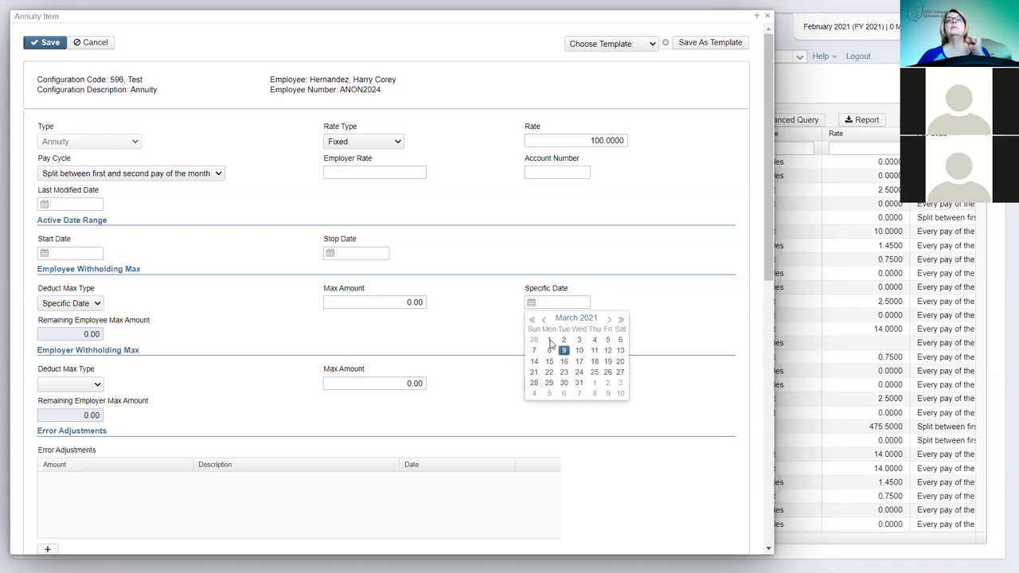
pyautogui.click(550, 340)
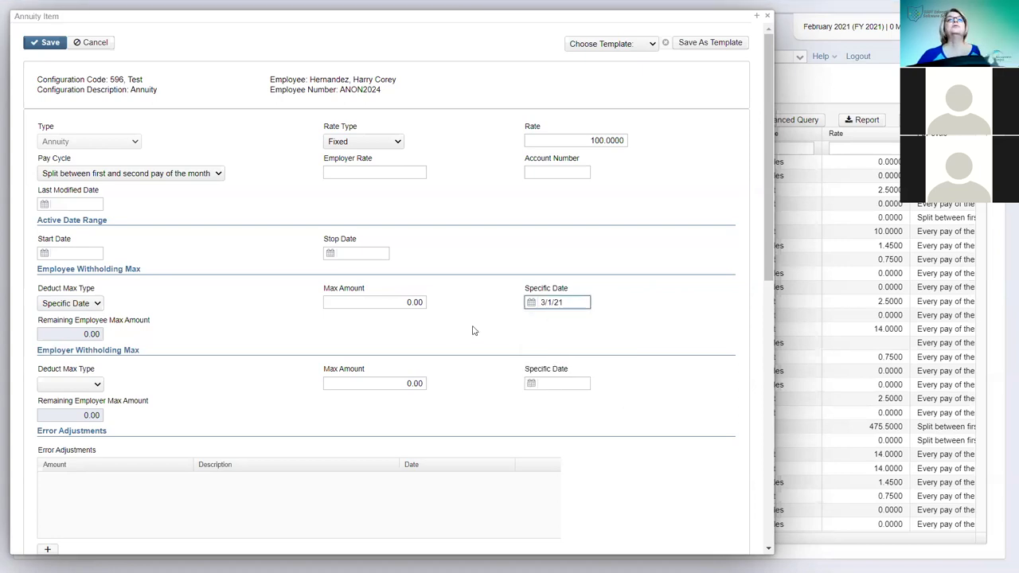
pyautogui.moveTo(386, 297); pyautogui.dragTo(452, 308)
pyautogui.write('2')
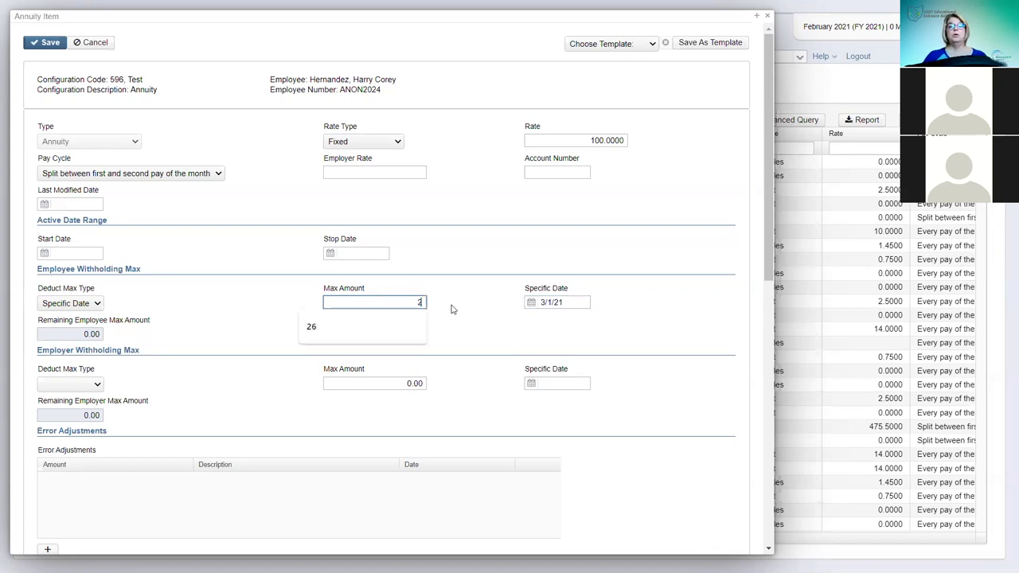
pyautogui.write('000')
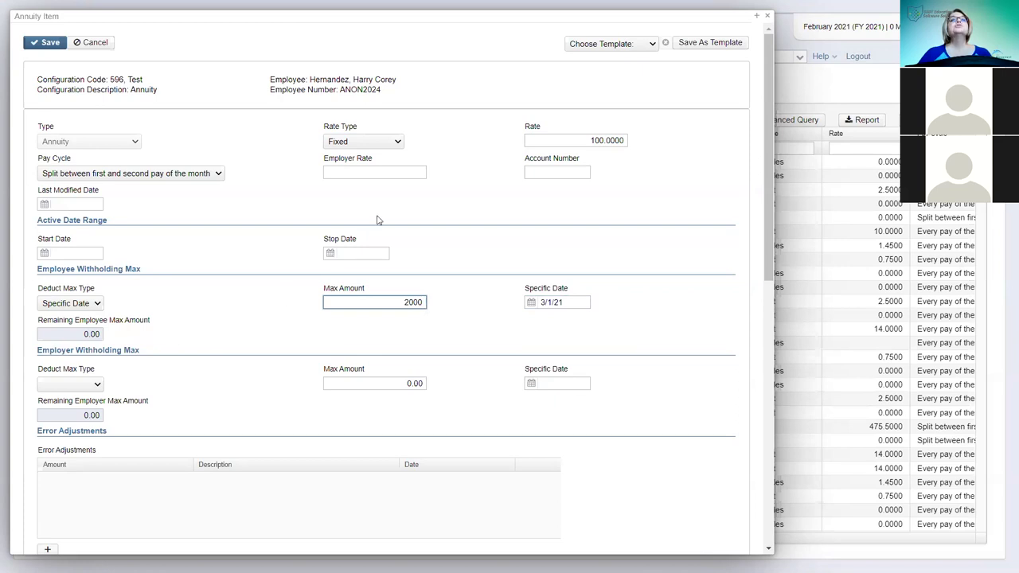
pyautogui.click(385, 170)
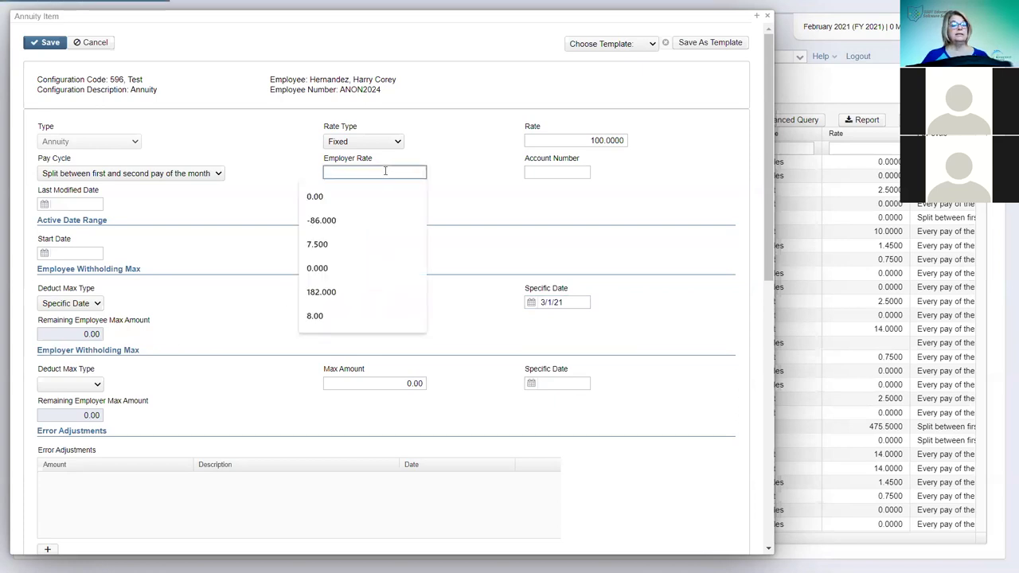
pyautogui.write('200')
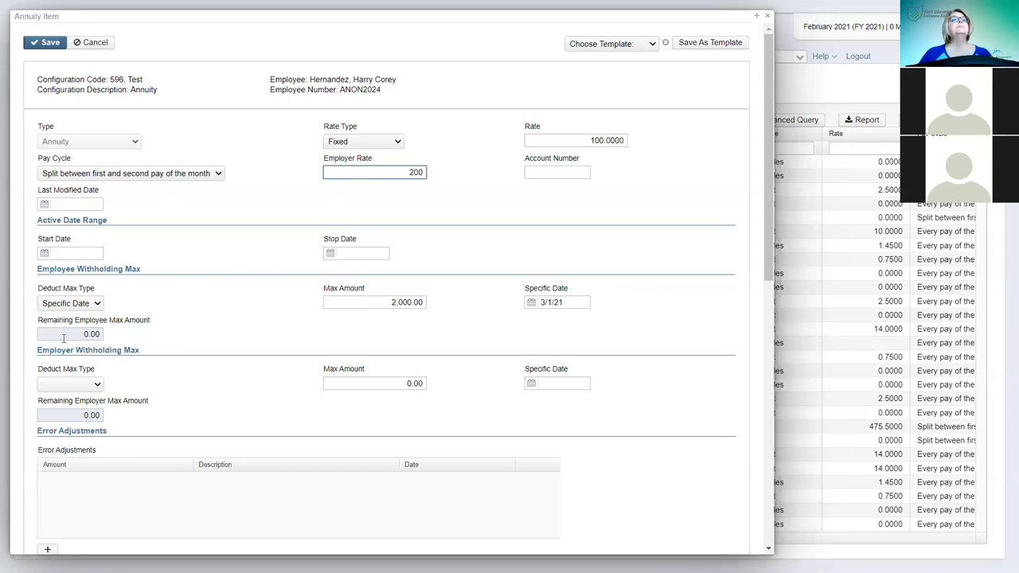
# - Set the employer max to 4,000.00 by Specific Date 3/1/21, then save and close the item
pyautogui.click(99, 388)
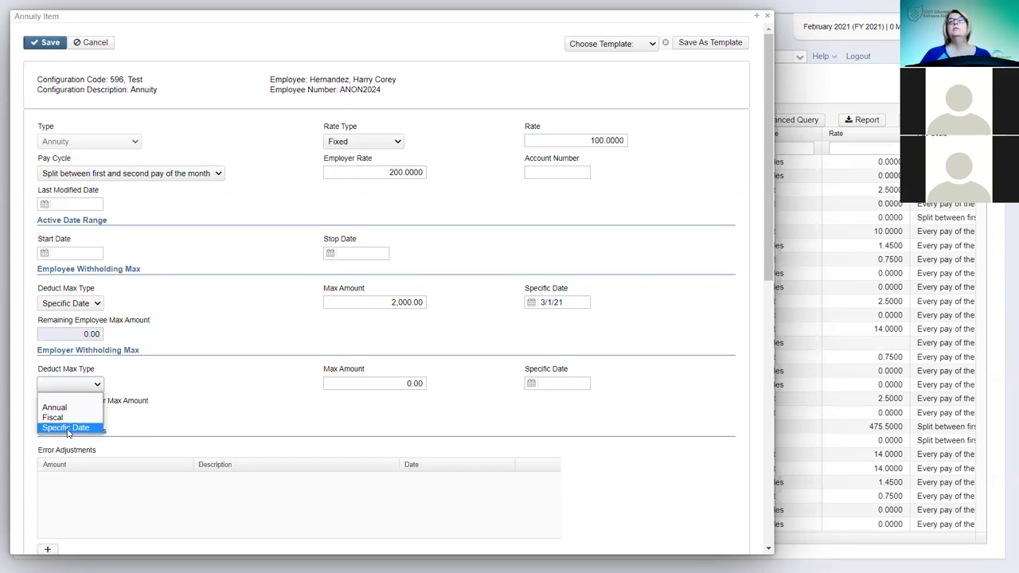
pyautogui.click(67, 429)
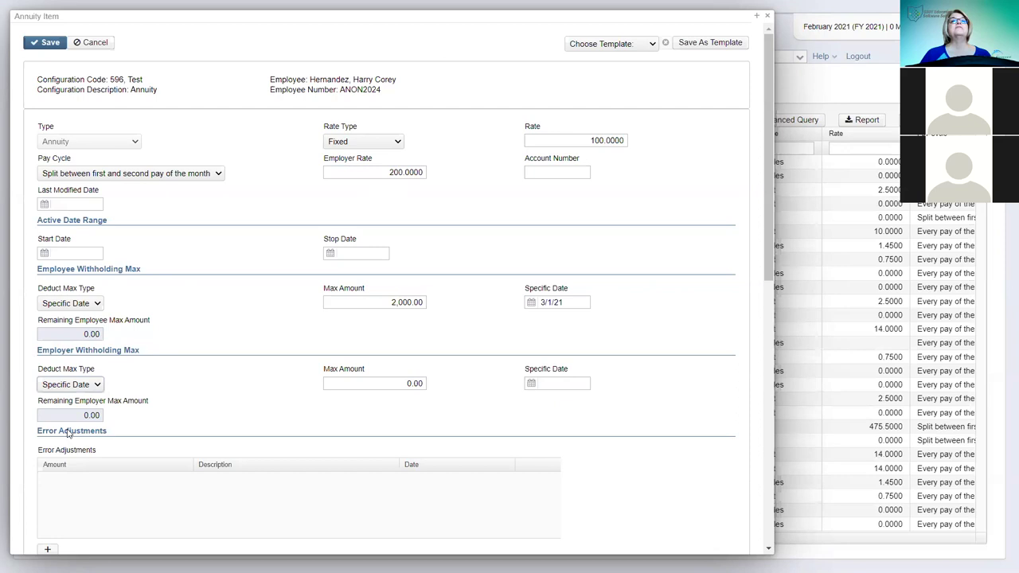
pyautogui.click(562, 383)
pyautogui.write('3/1/21')
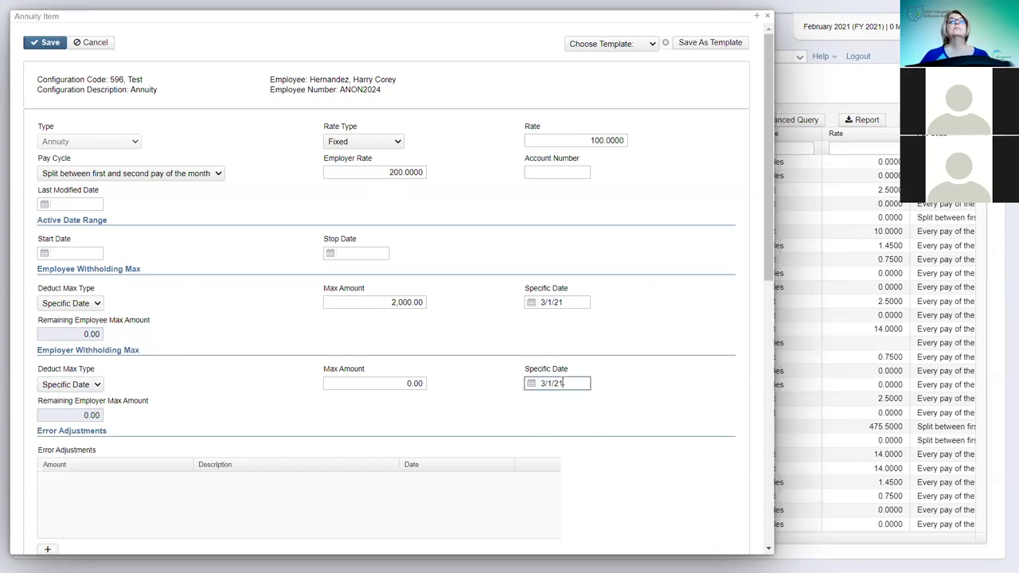
pyautogui.click(391, 385)
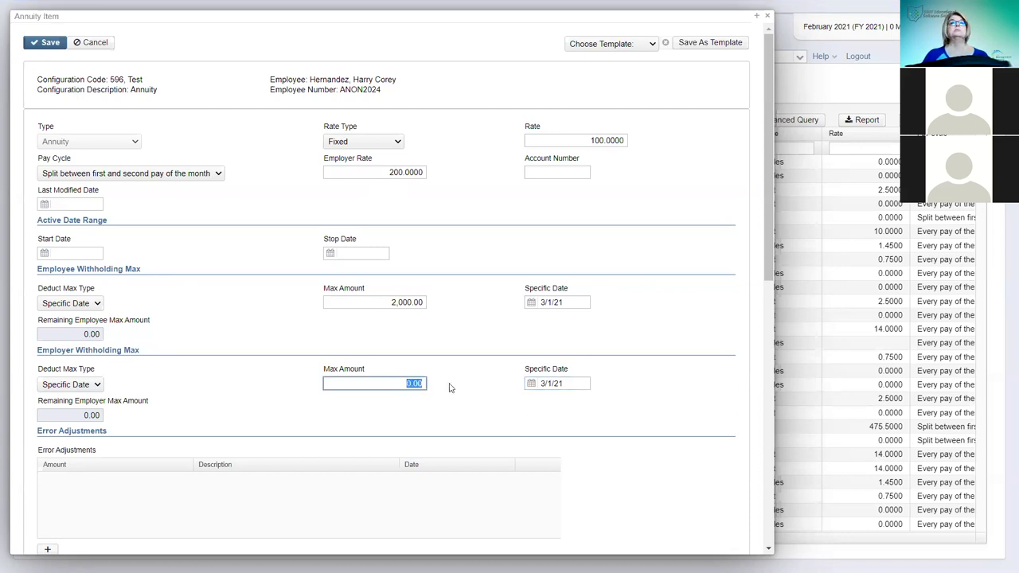
pyautogui.write('40')
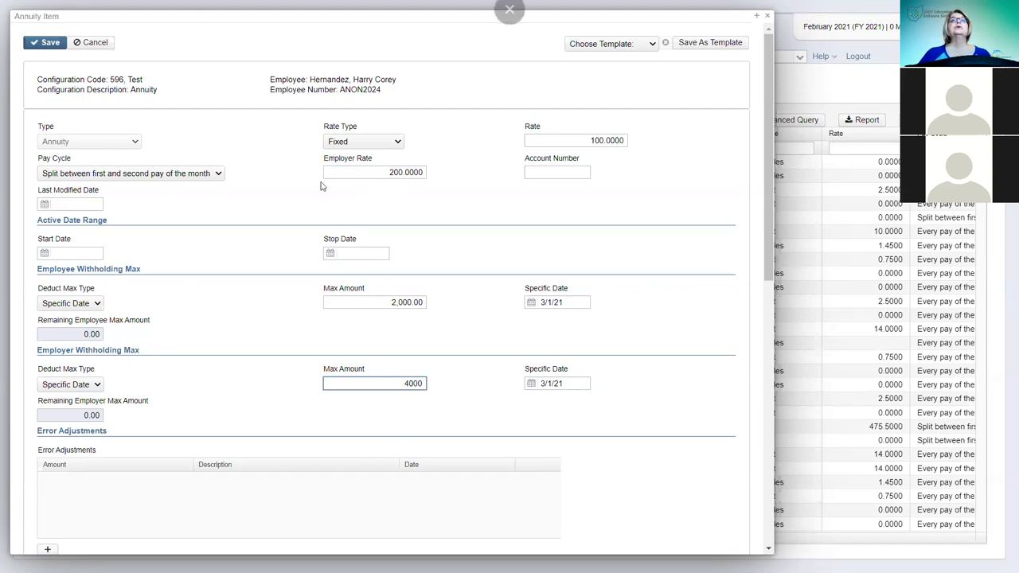
pyautogui.click(50, 44)
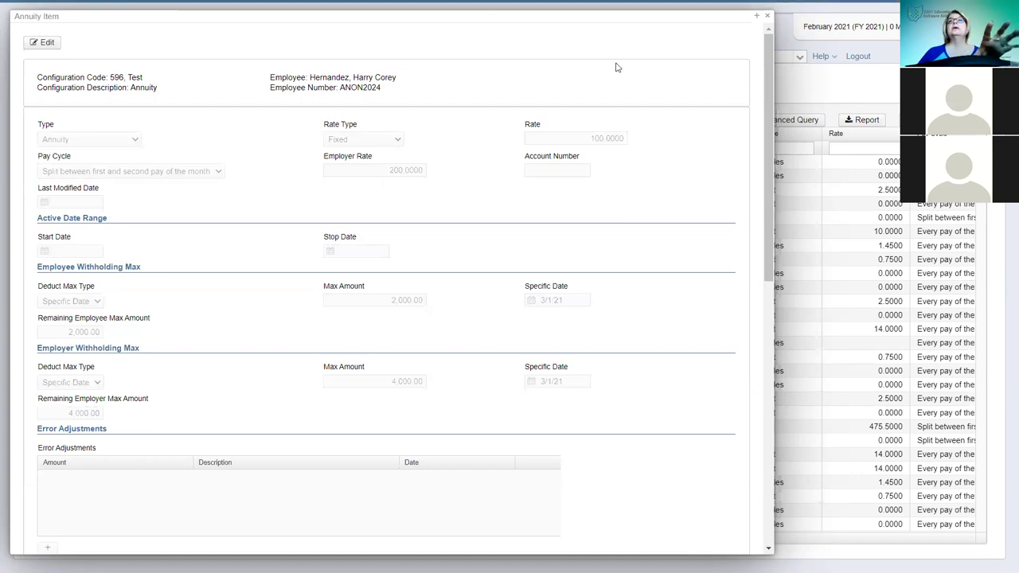
pyautogui.click(767, 16)
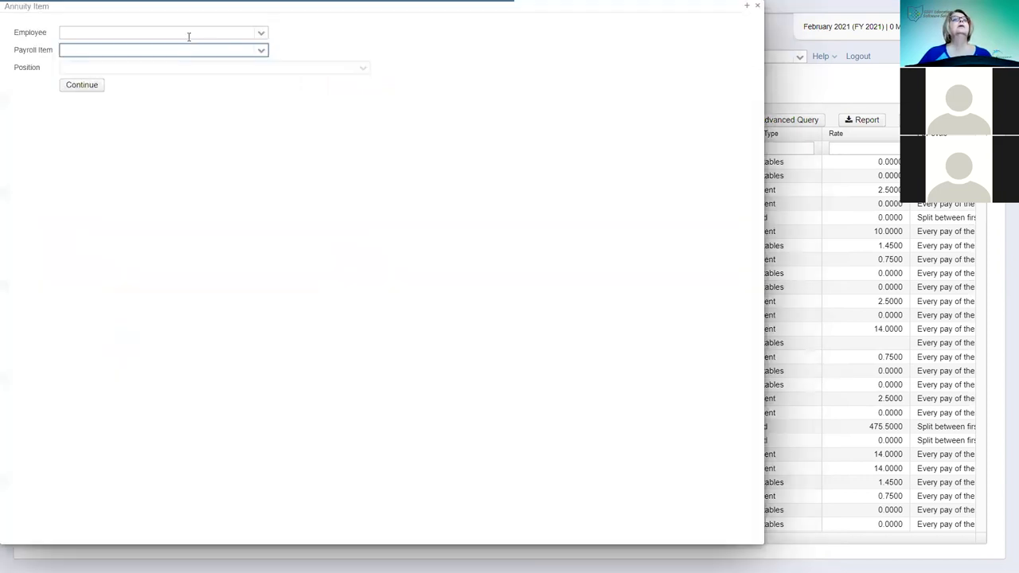
# - Create a new item for the Default employee with payroll item Annuity, 596, Test and continue
pyautogui.click(189, 36)
pyautogui.write('1')
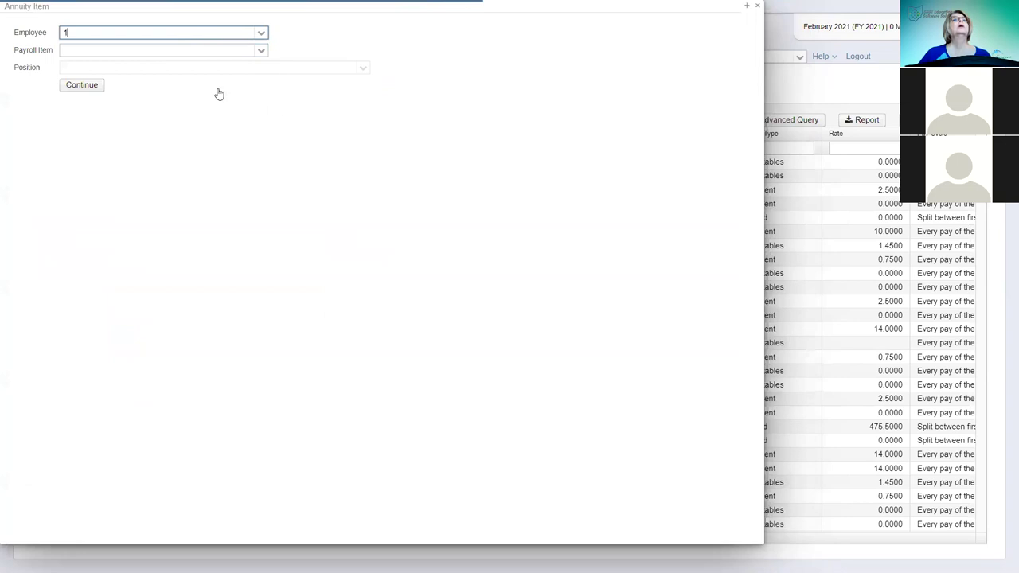
pyautogui.write('11111111')
pyautogui.press('Tab')
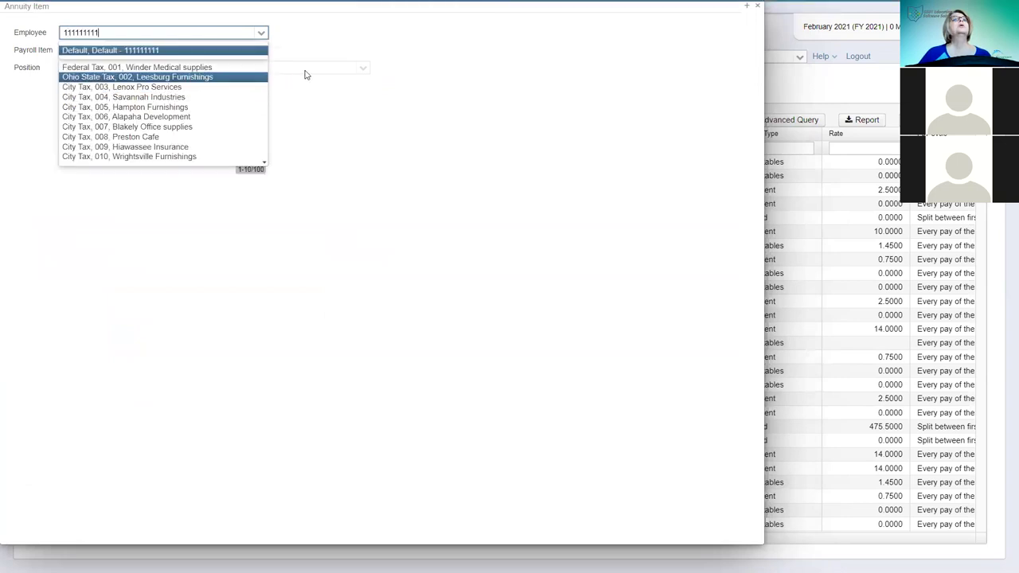
pyautogui.click(145, 50)
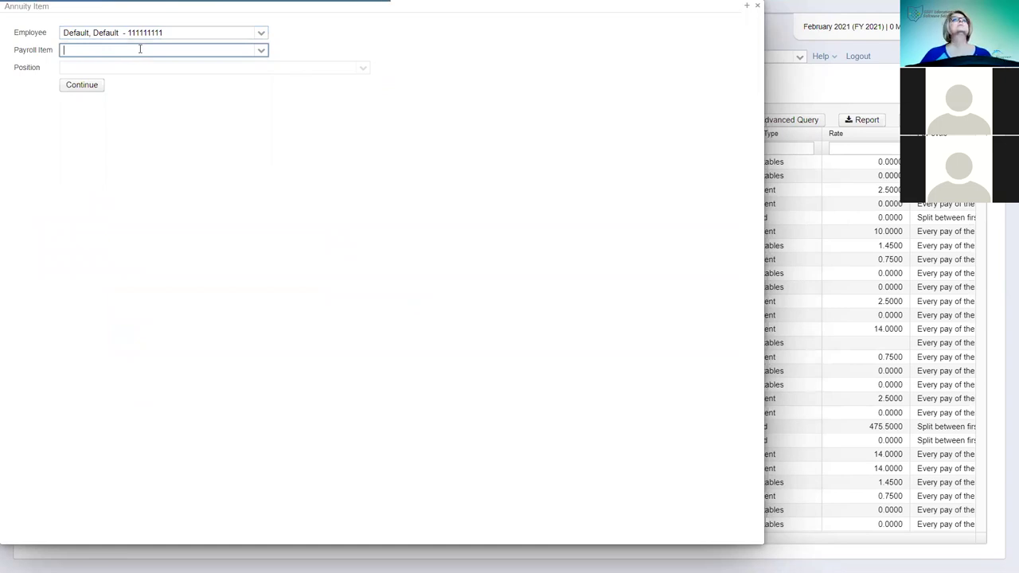
pyautogui.write('596')
pyautogui.click(84, 85)
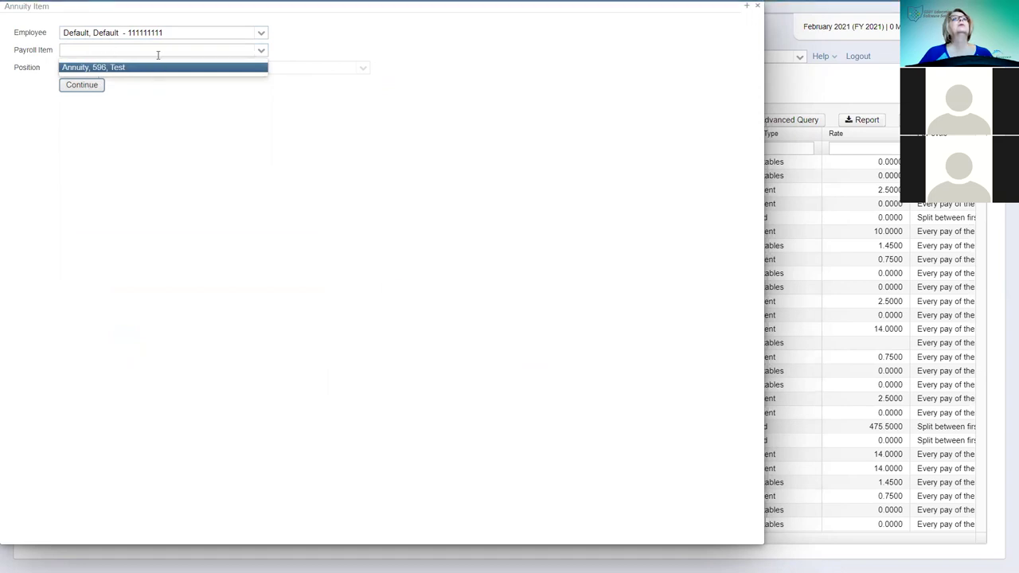
pyautogui.click(138, 69)
pyautogui.click(73, 88)
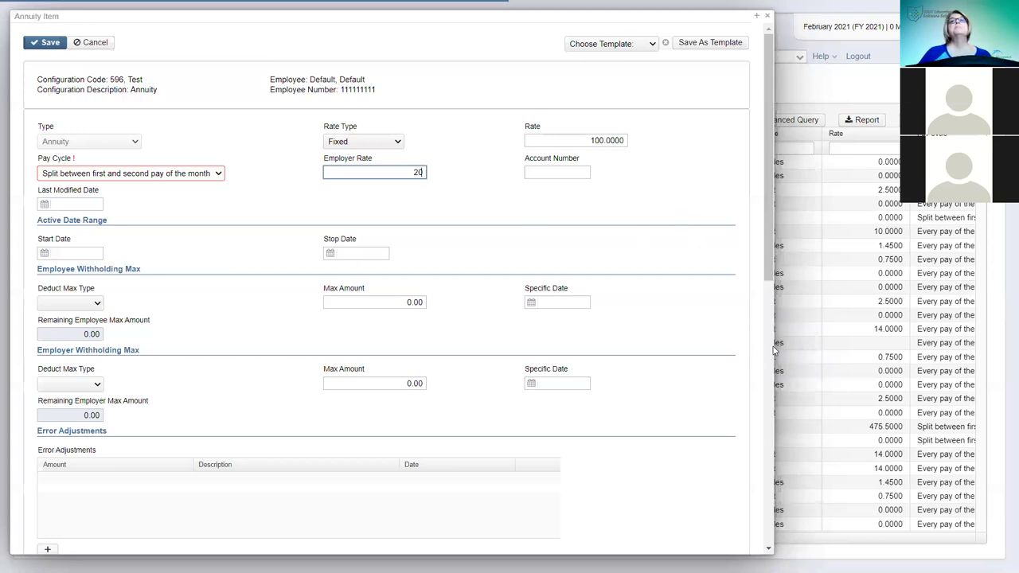
# - Complete the employer rate as 200 and save the settings as template 'Annuity 100/200'
pyautogui.write('0')
pyautogui.click(699, 228)
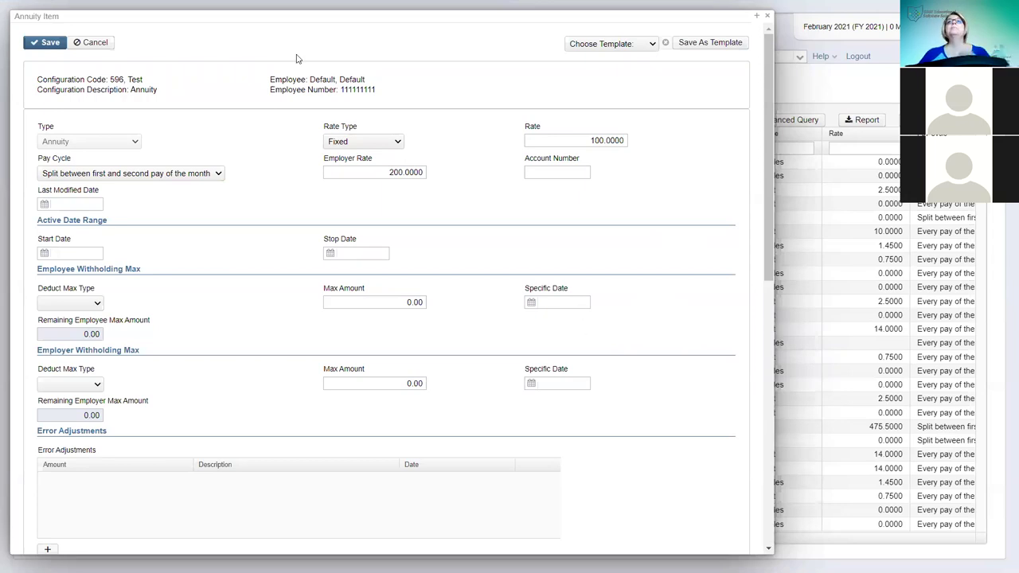
pyautogui.click(708, 45)
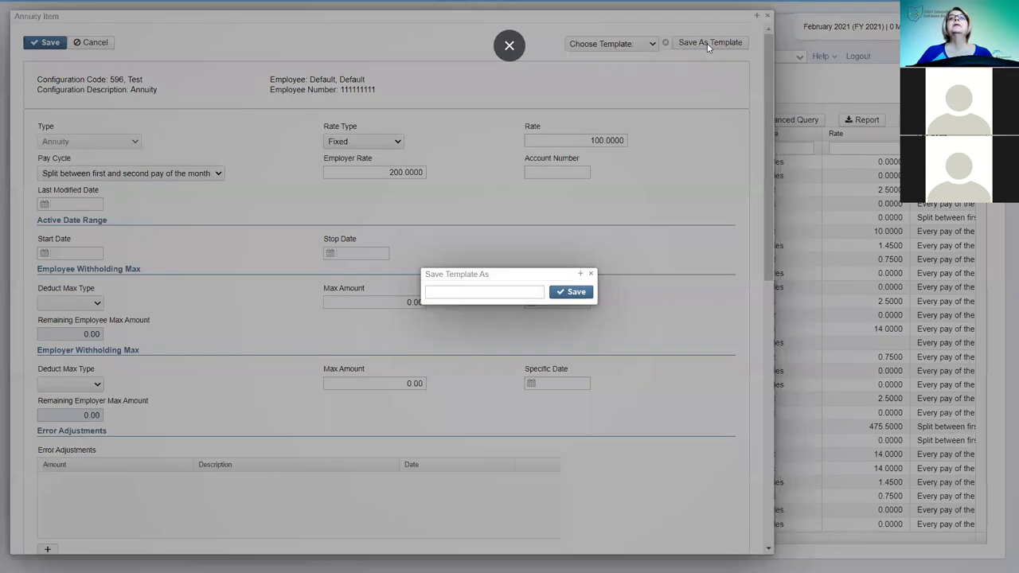
pyautogui.click(496, 294)
pyautogui.write('Annuity 100/200')
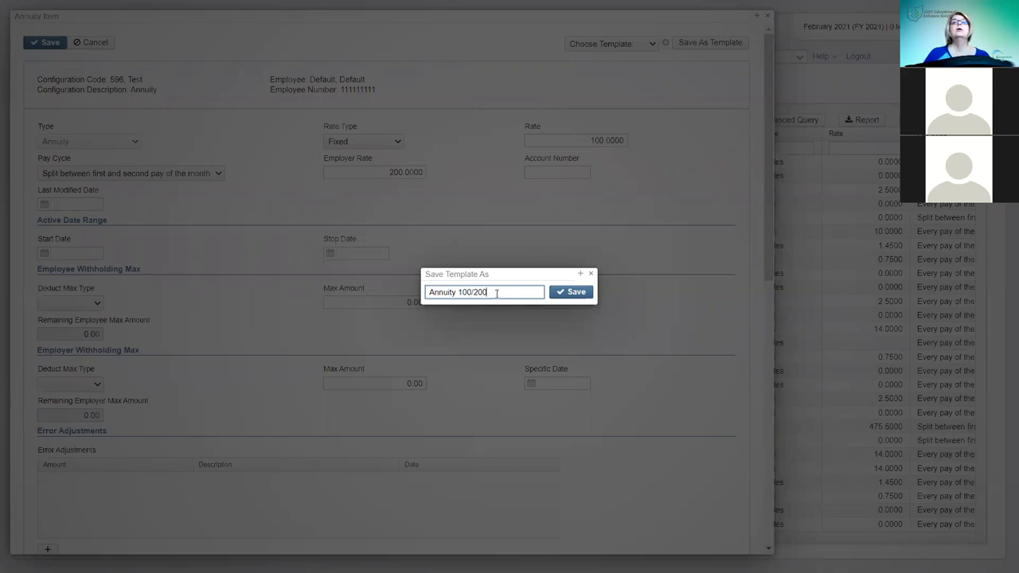
pyautogui.click(573, 292)
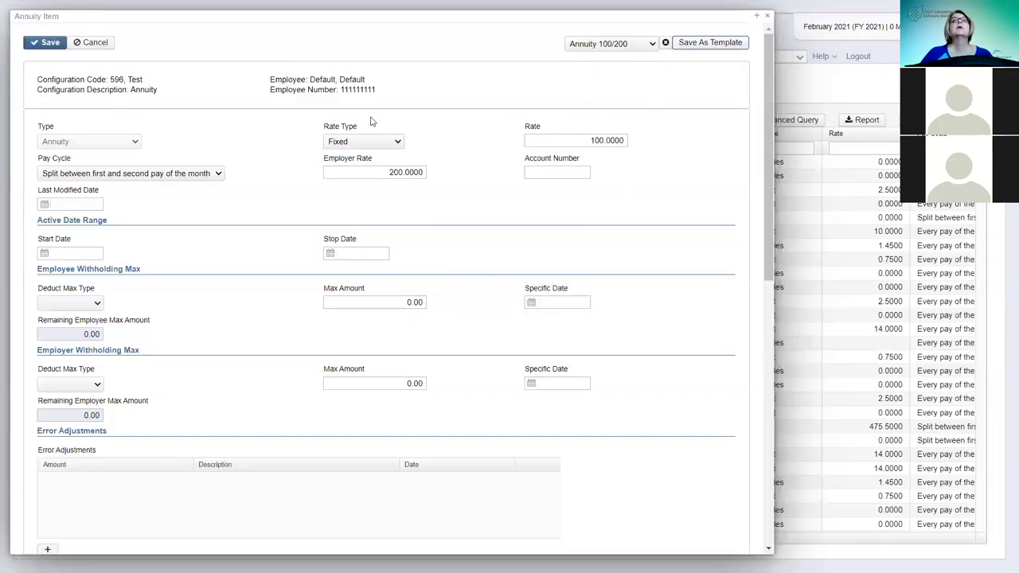
# - Change the rate to 200 and the employer rate to 400
pyautogui.click(589, 140)
pyautogui.write('200')
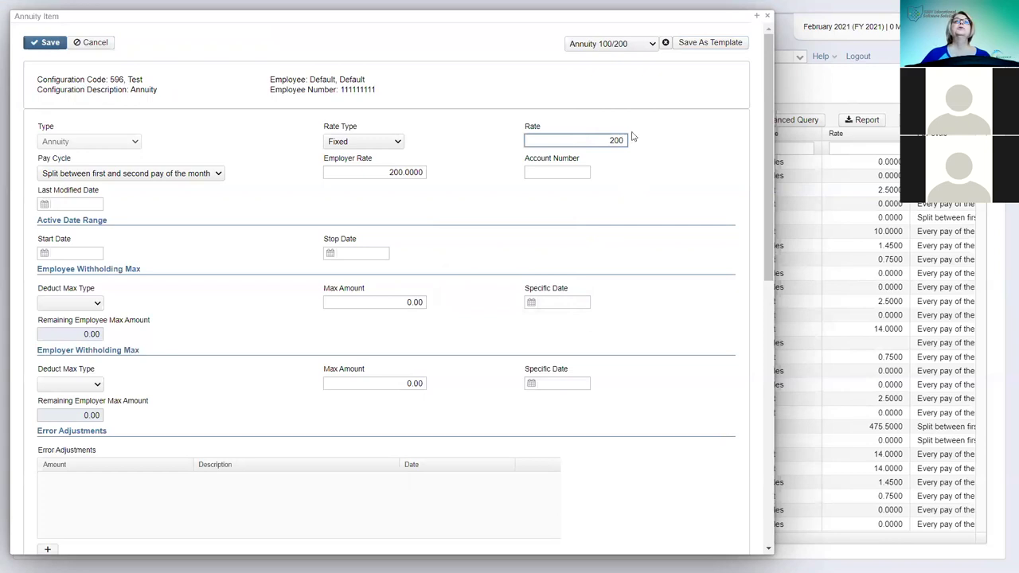
pyautogui.click(386, 172)
pyautogui.moveTo(386, 172); pyautogui.dragTo(475, 188)
pyautogui.write('400')
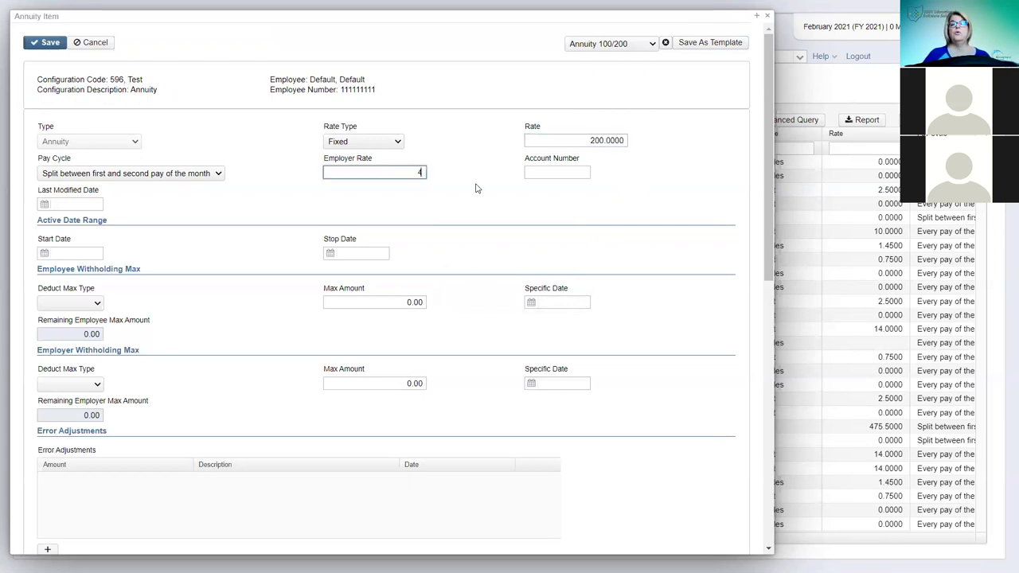
# - Name a new template 'Annuity 200/400', correcting the misspelled name
pyautogui.click(719, 46)
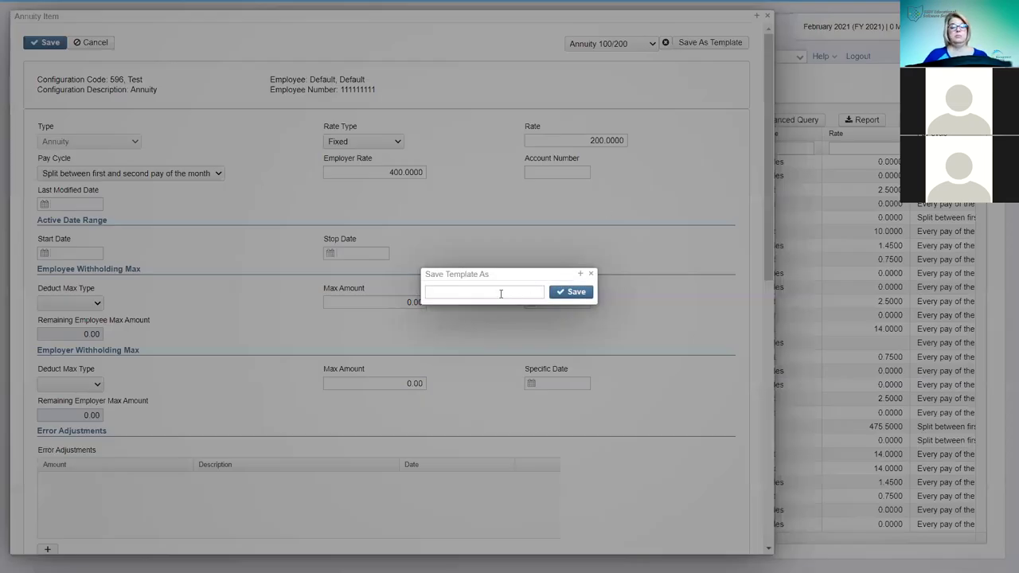
pyautogui.click(500, 293)
pyautogui.write('Annity 2/')
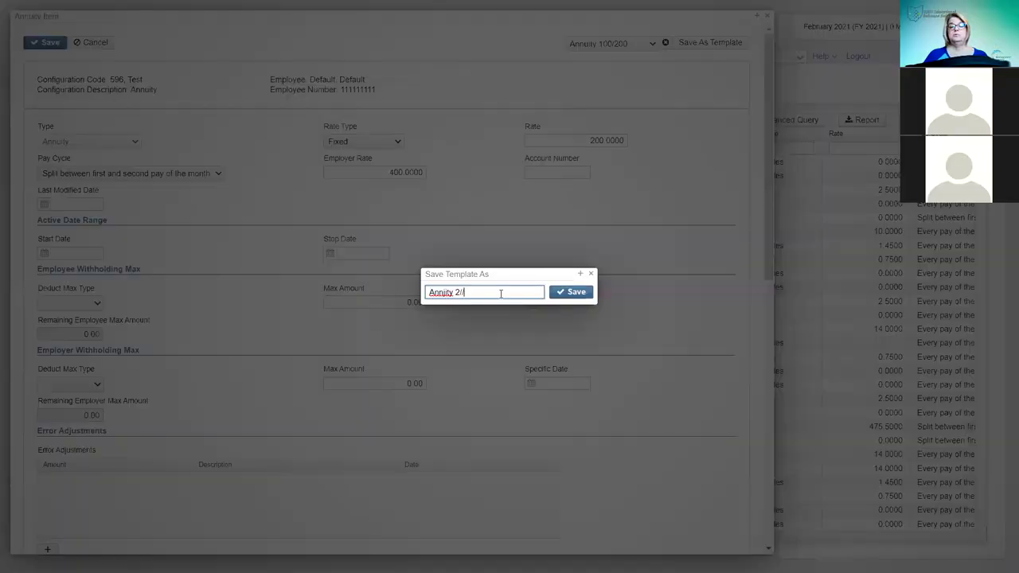
pyautogui.write('00/400')
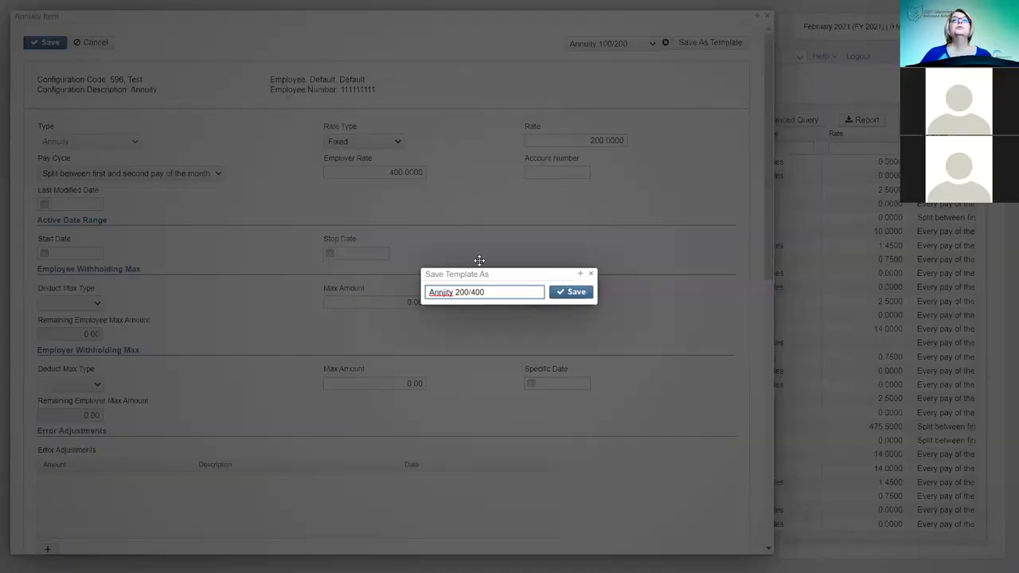
pyautogui.click(444, 293)
pyautogui.write('u')
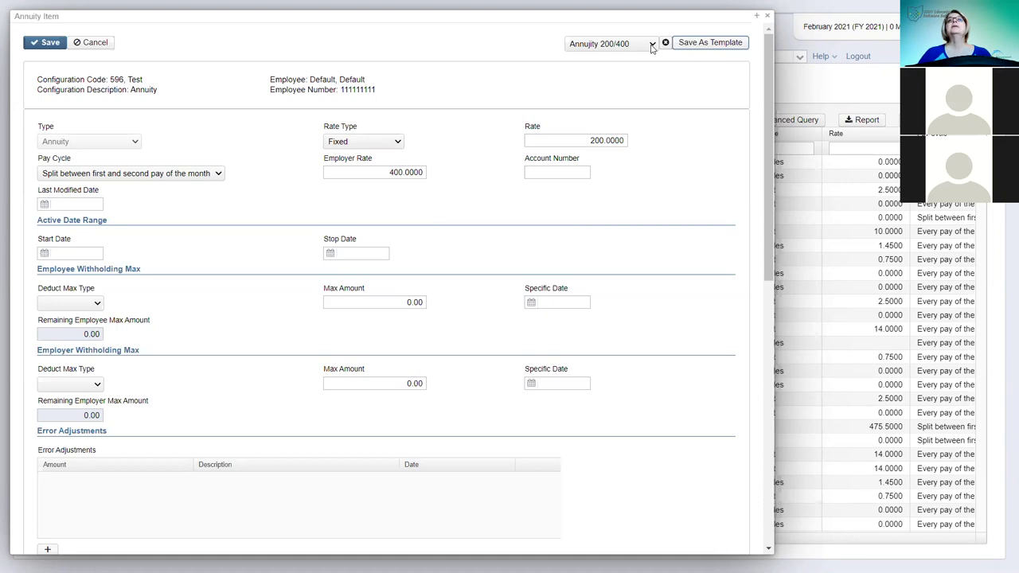
# - Apply the saved Annuity 100/200 template from Choose Template
pyautogui.click(651, 45)
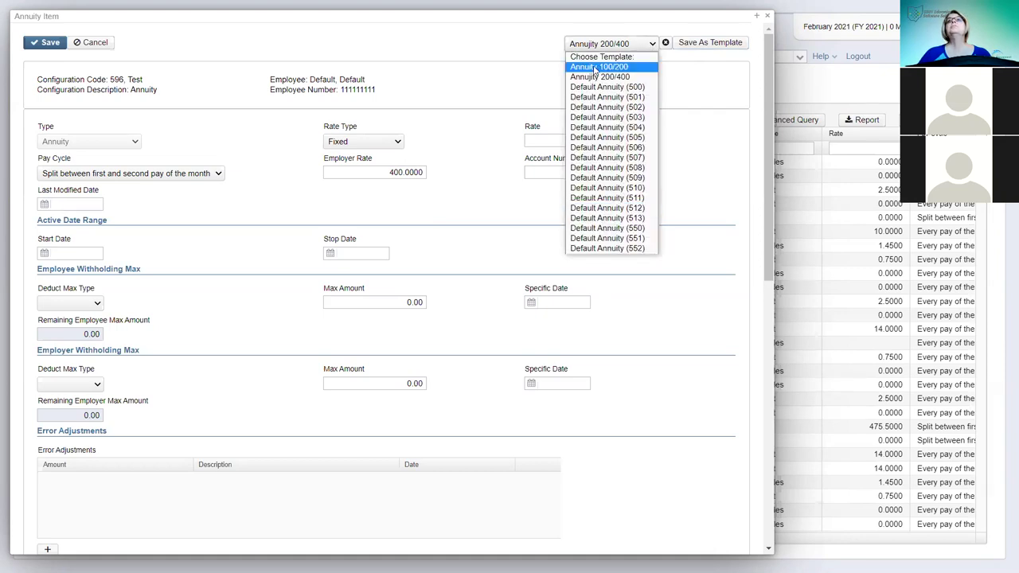
pyautogui.click(752, 46)
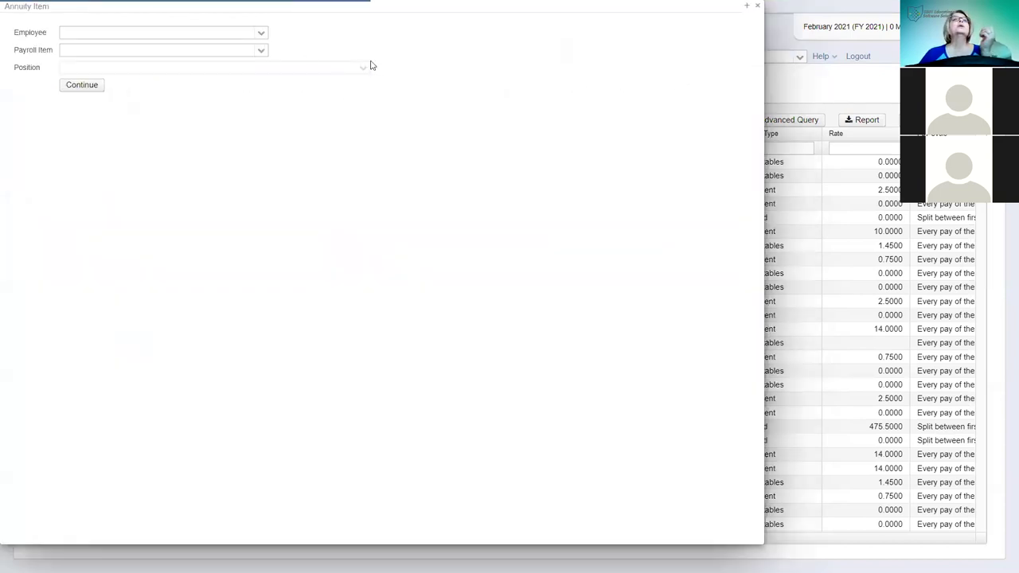
# - Open the Annuity 500 Maxeys Motors item for an employee found via 'her', then discard it
pyautogui.click(215, 37)
pyautogui.write('her')
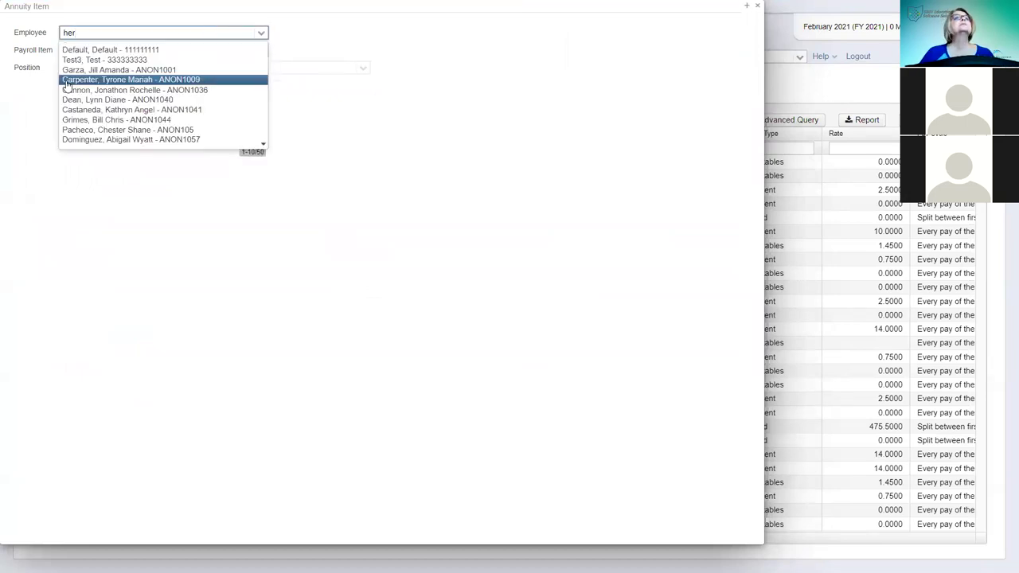
pyautogui.click(69, 81)
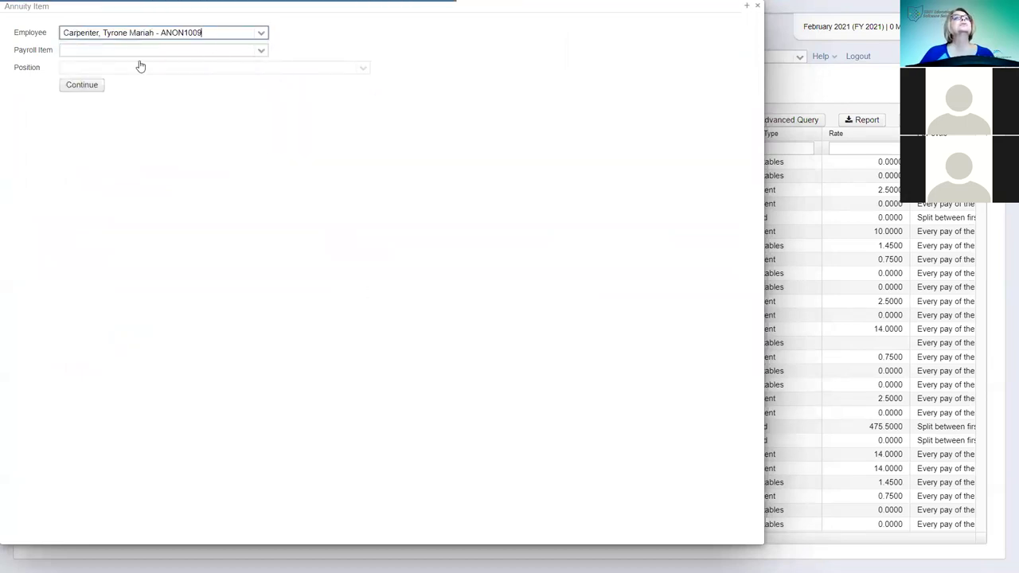
pyautogui.click(136, 51)
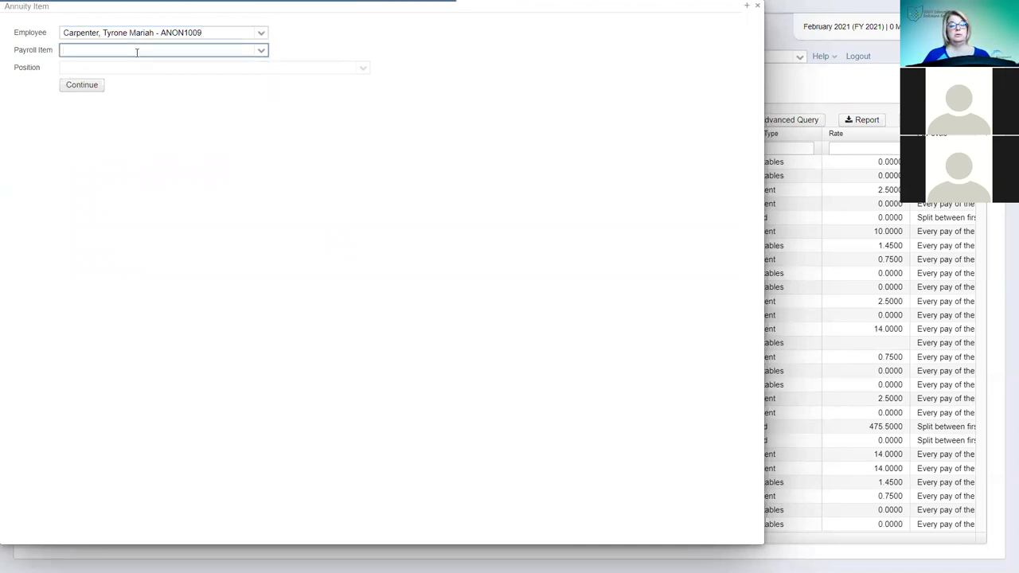
pyautogui.write('5')
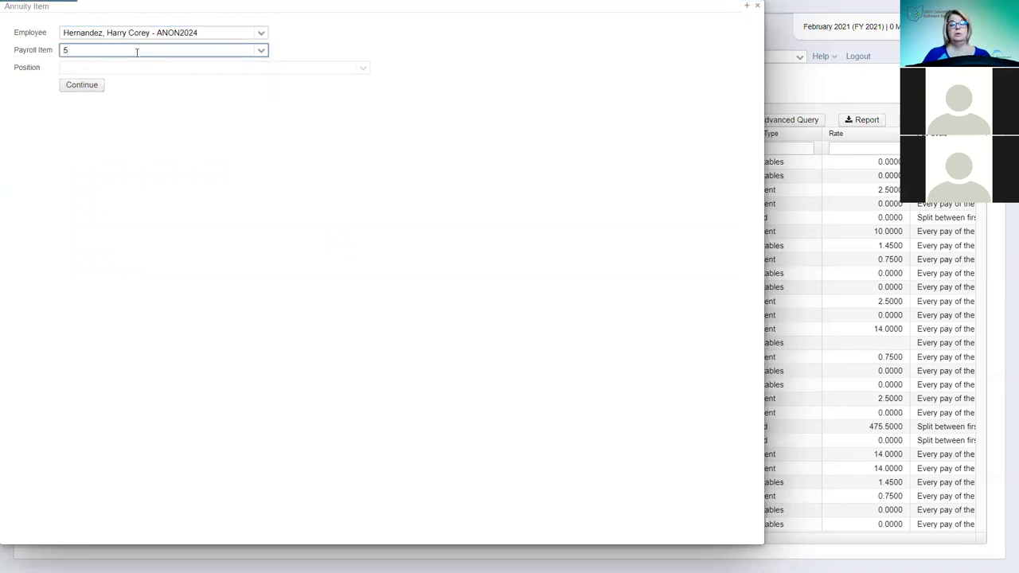
pyautogui.write('00')
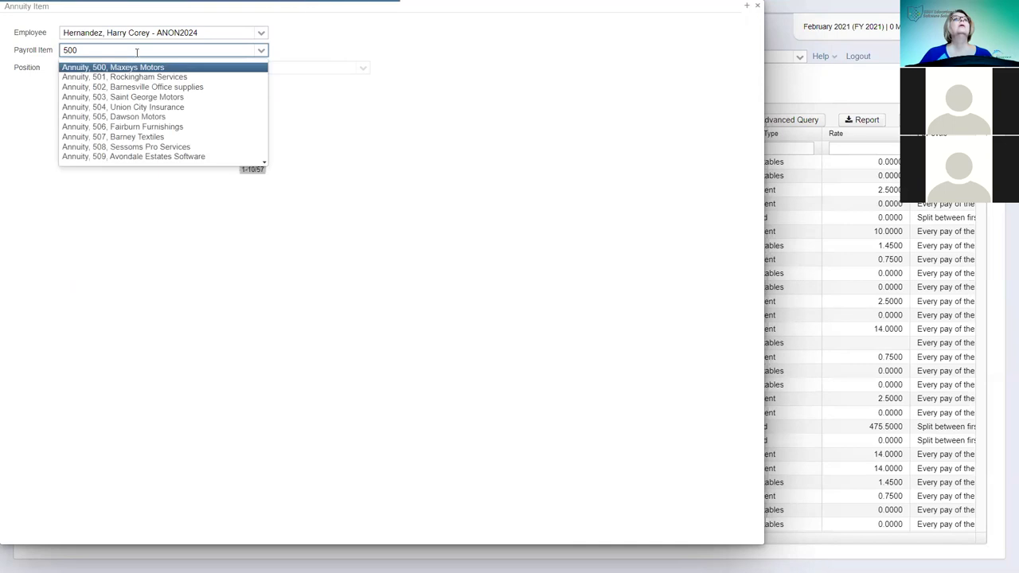
pyautogui.click(129, 68)
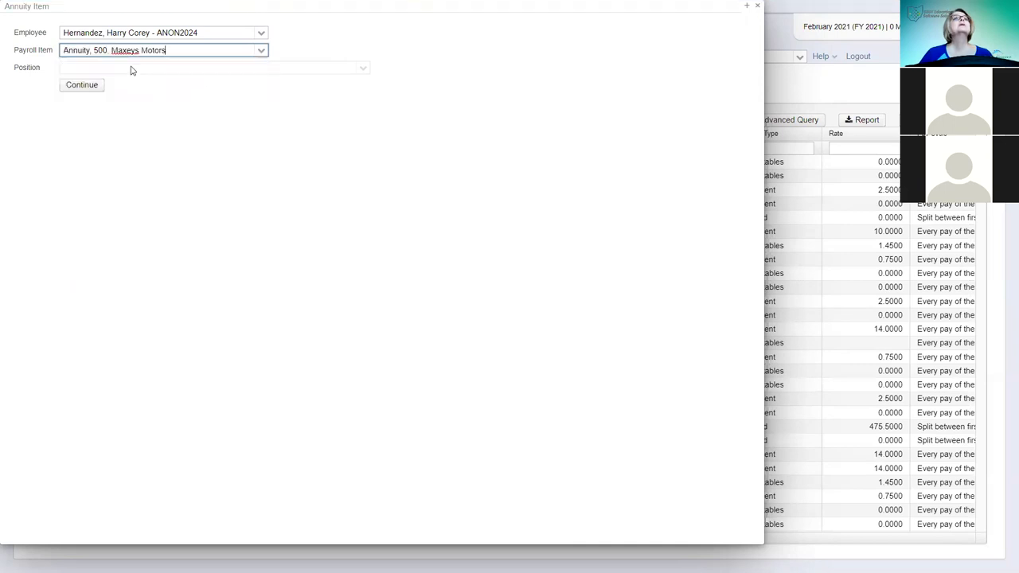
pyautogui.click(83, 85)
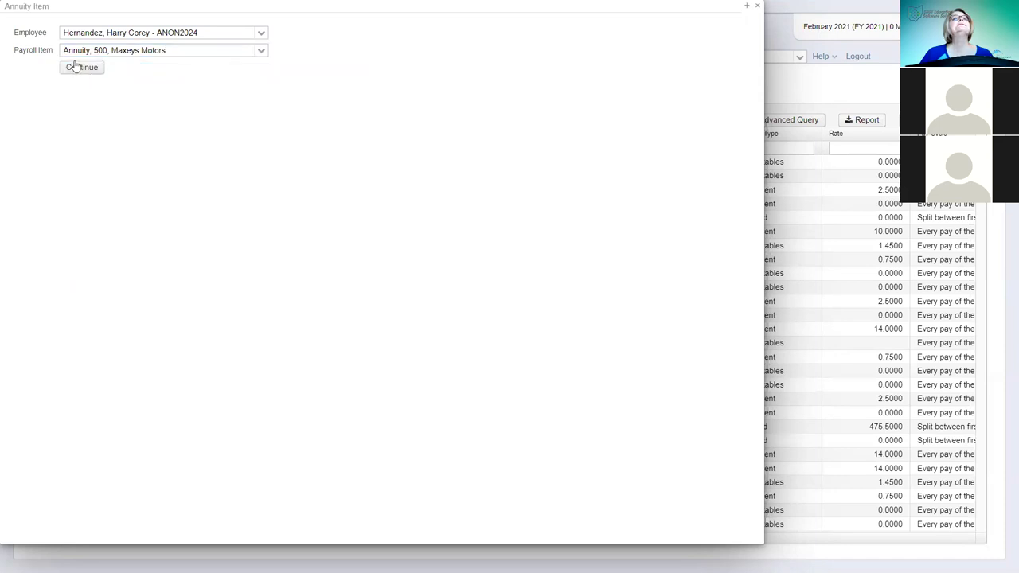
pyautogui.click(75, 67)
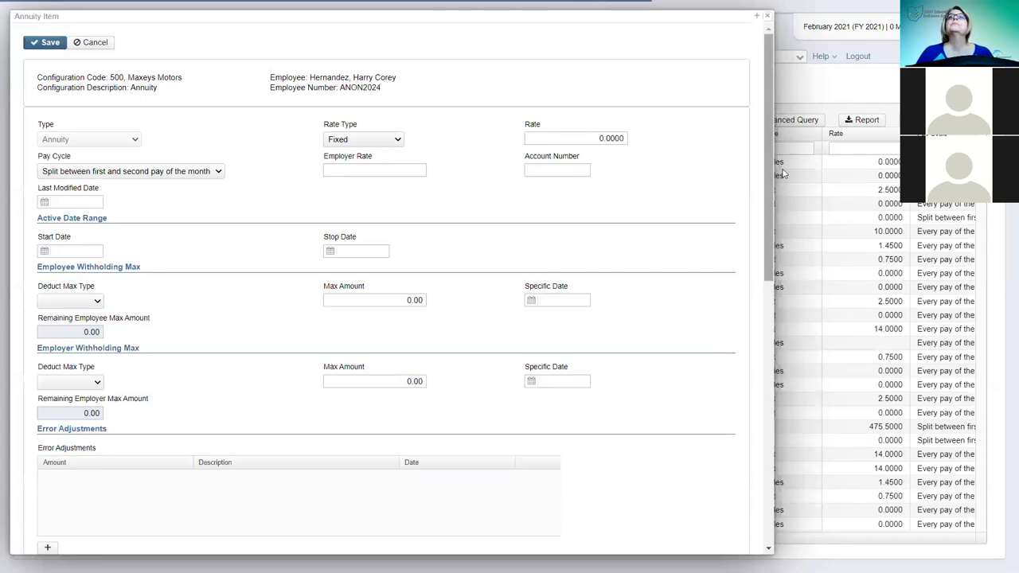
pyautogui.click(782, 173)
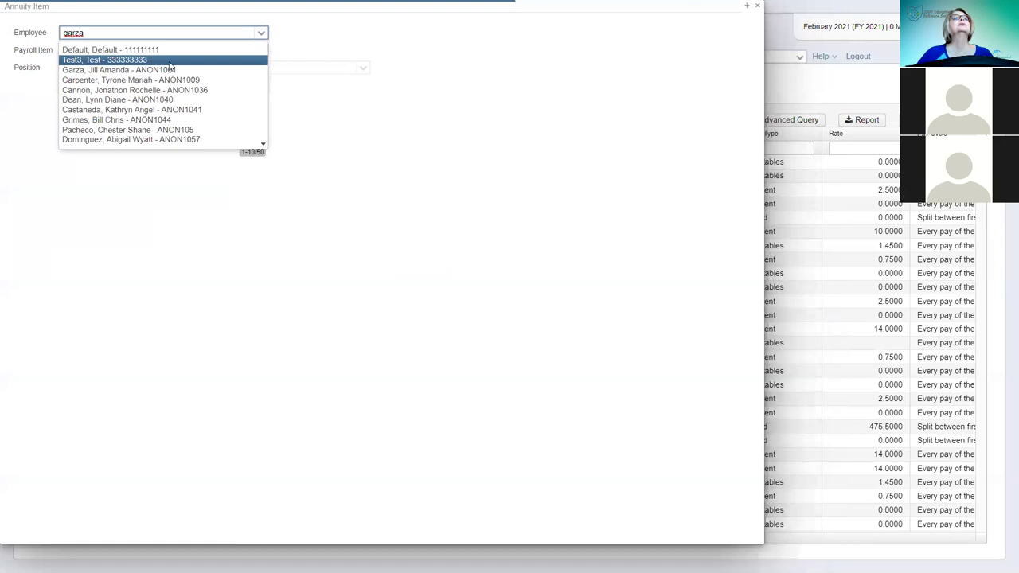
# - Add payroll item 596 'Annuity, 596, Test' with the Annuity 200/400 template and save it
pyautogui.press('Tab')
pyautogui.write('596')
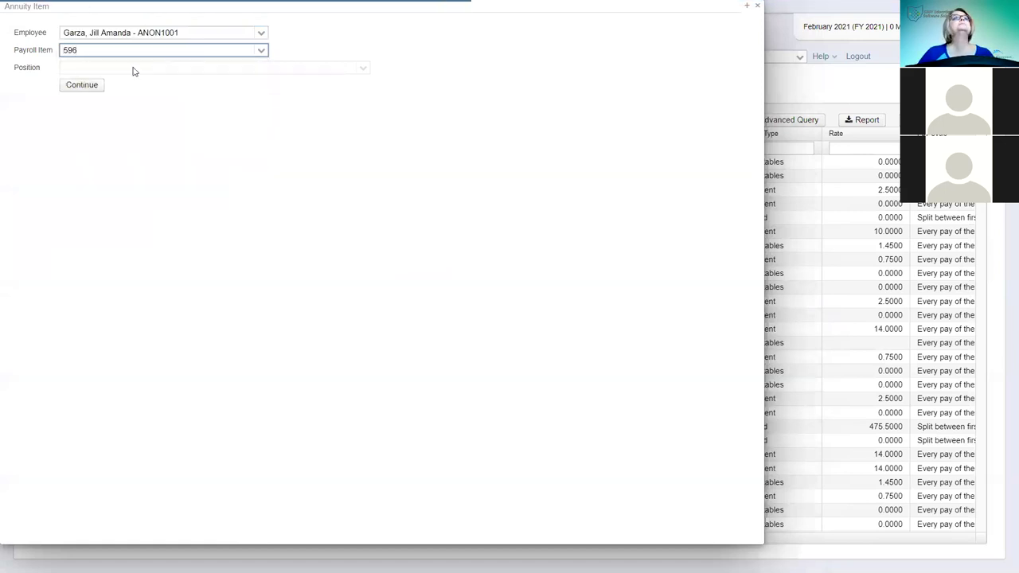
pyautogui.click(88, 85)
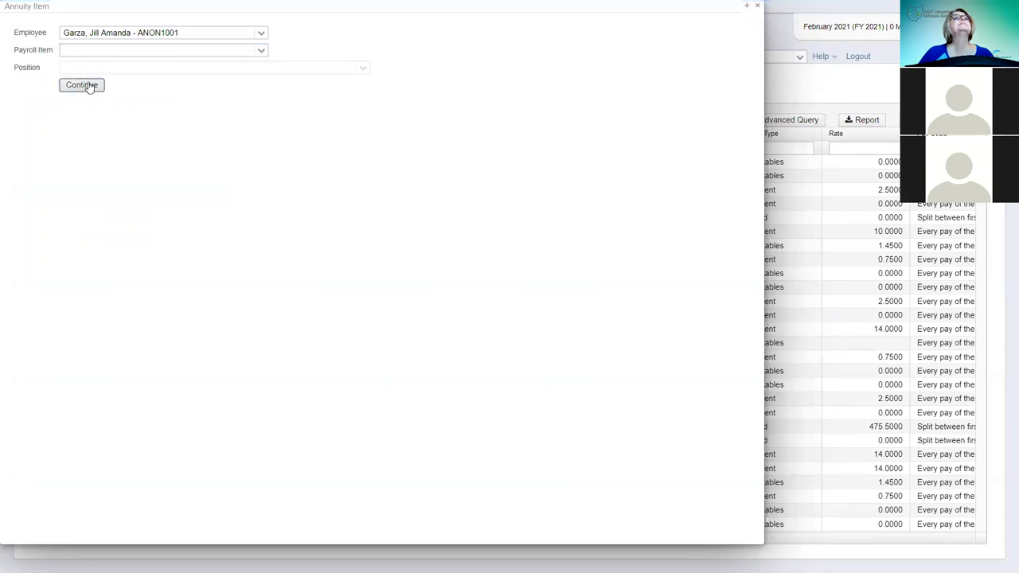
pyautogui.click(170, 50)
pyautogui.write('596')
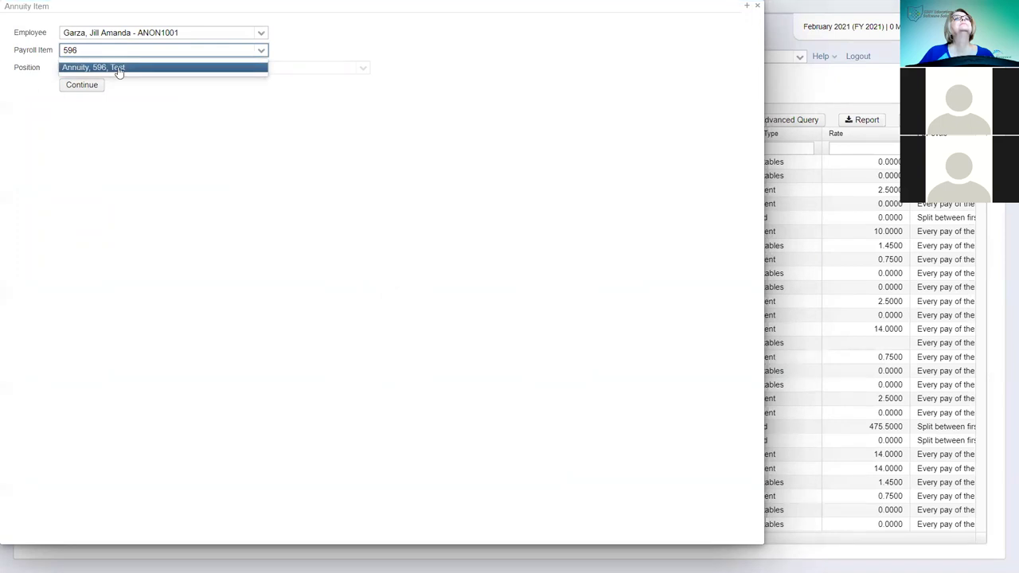
pyautogui.click(112, 68)
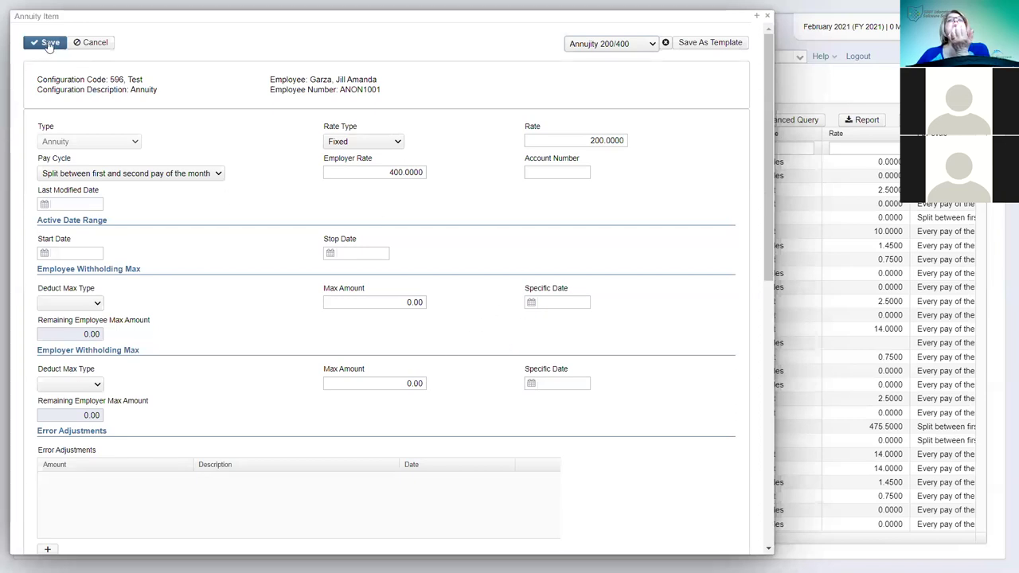
pyautogui.click(50, 45)
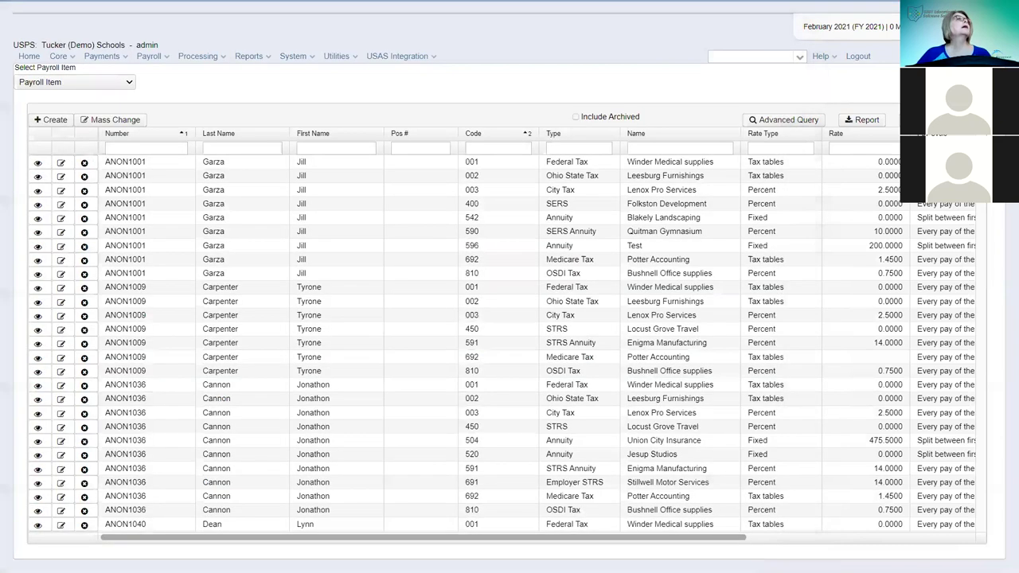
# - Go to Core > Position and start creating a new position record
pyautogui.click(58, 56)
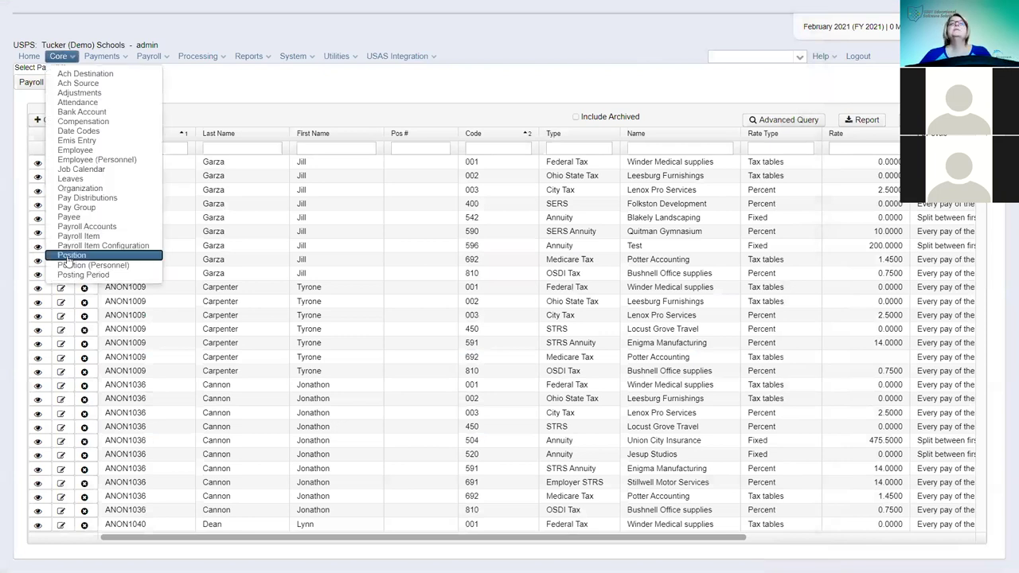
pyautogui.click(72, 255)
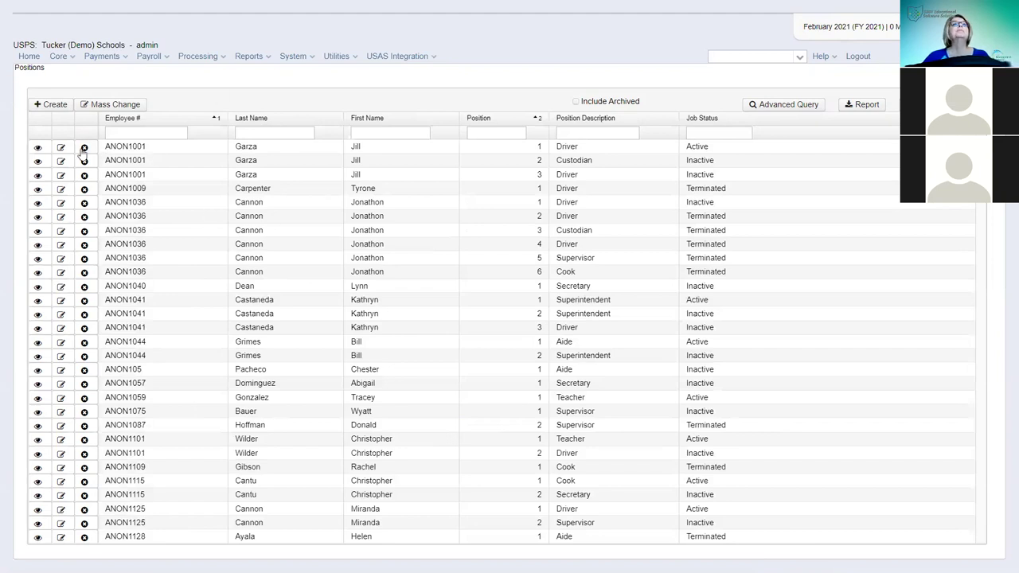
pyautogui.click(61, 109)
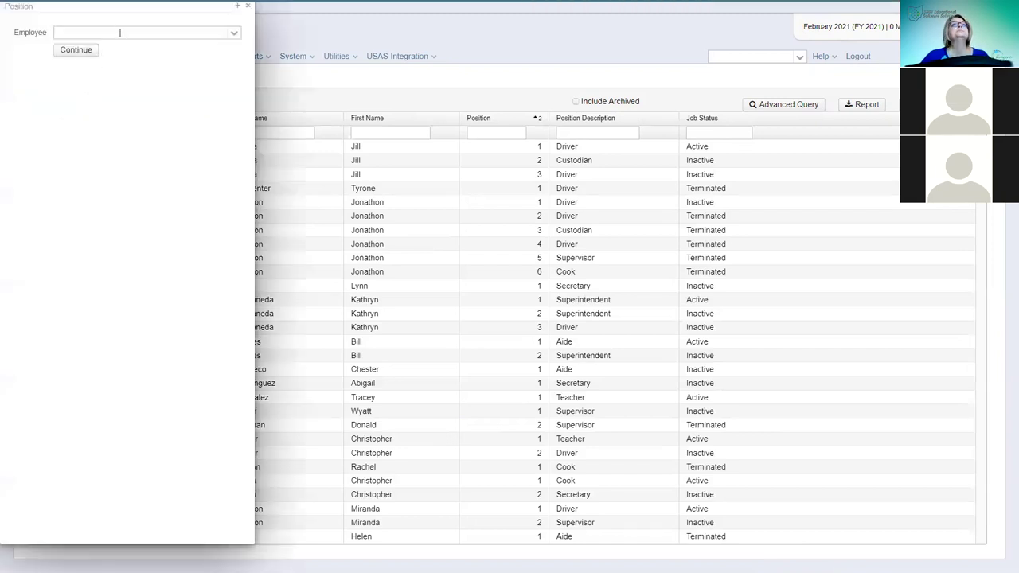
# - Search for the employee by name, select them, and continue to the full position form
pyautogui.click(120, 32)
pyautogui.write('herna')
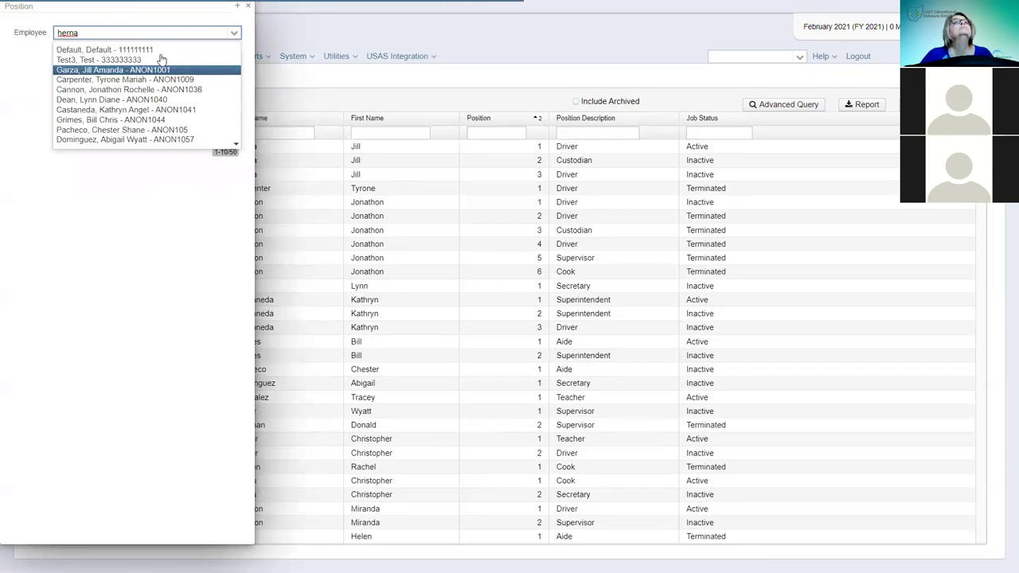
pyautogui.click(123, 50)
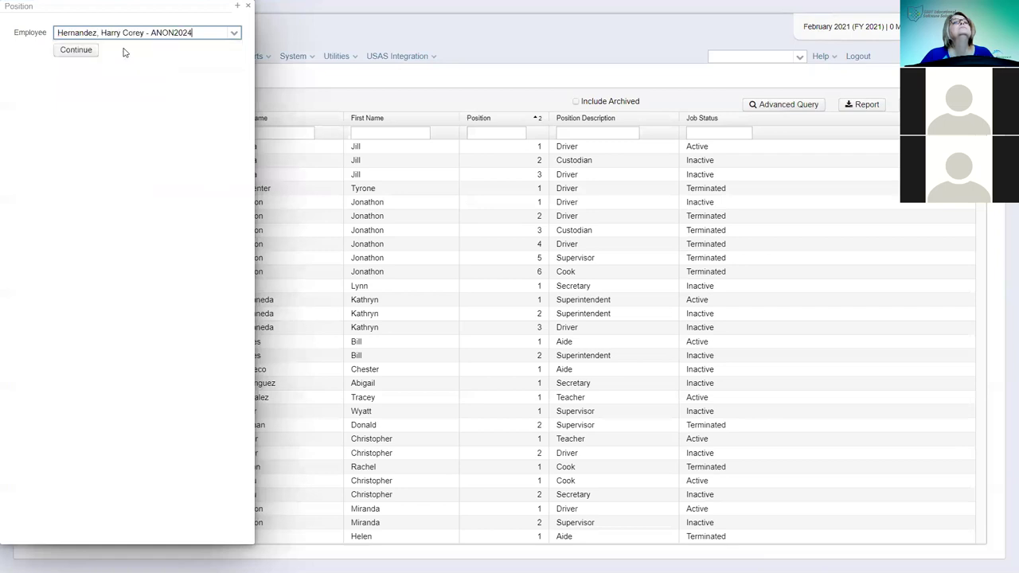
pyautogui.click(75, 53)
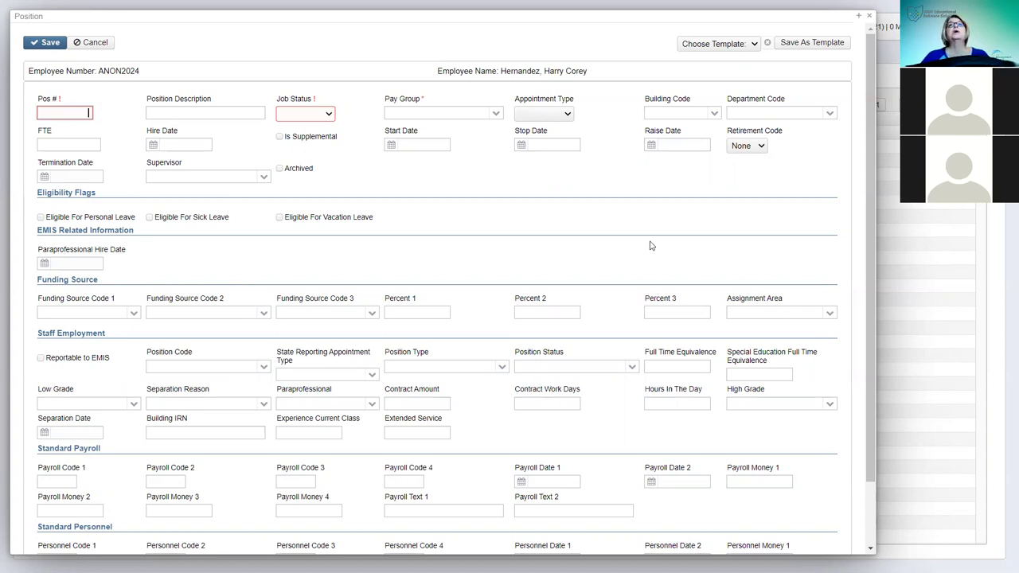
# - Enter position number 10, description '20-21 Test', and set job status to Active
pyautogui.click(68, 112)
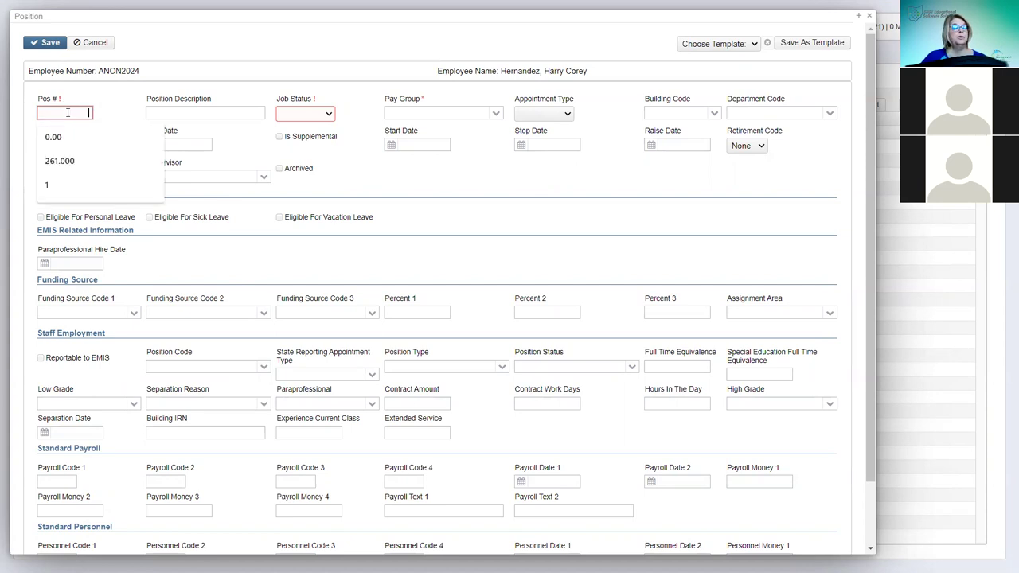
pyautogui.write('10')
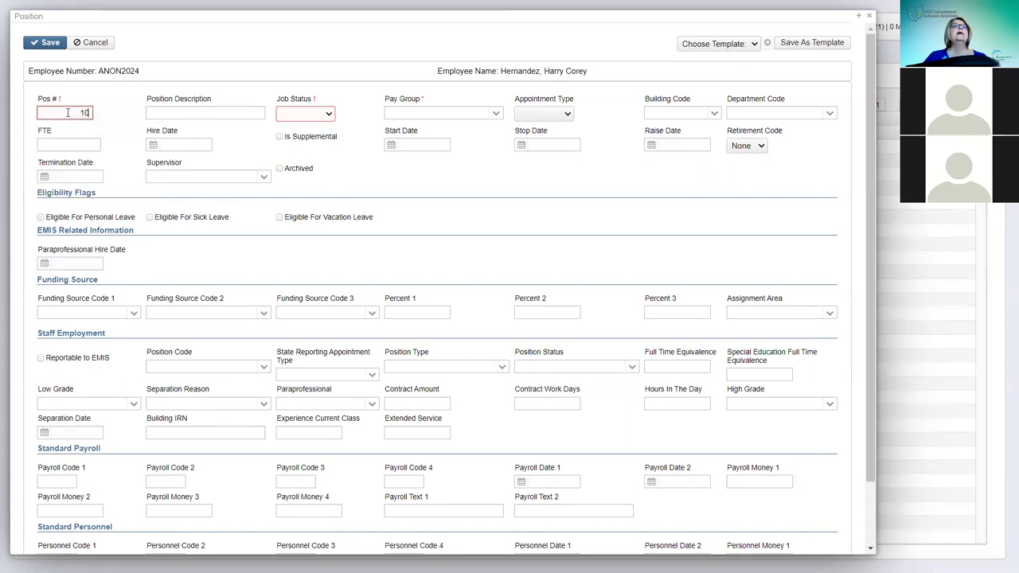
pyautogui.click(191, 111)
pyautogui.click(192, 112)
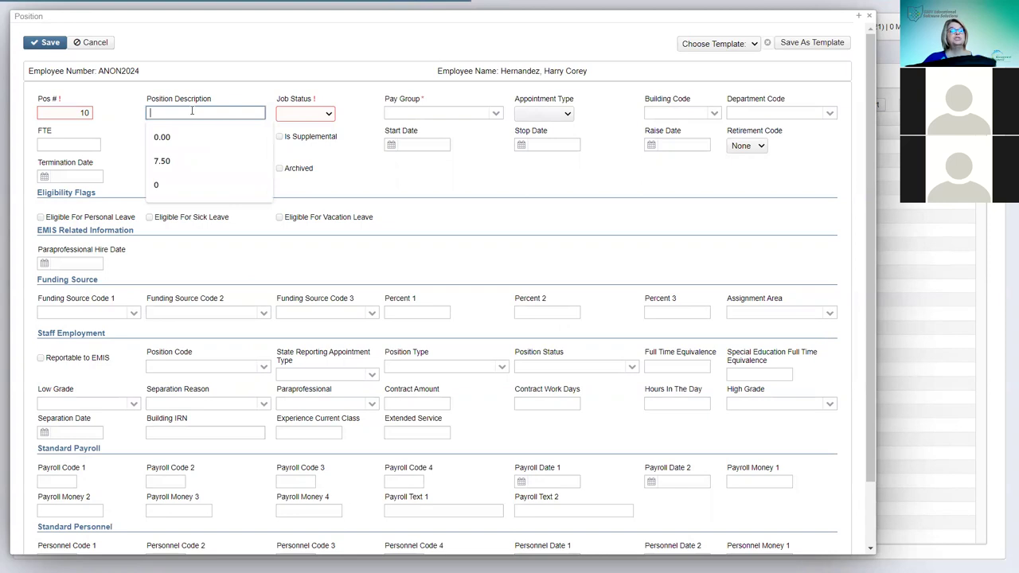
pyautogui.write('20-2')
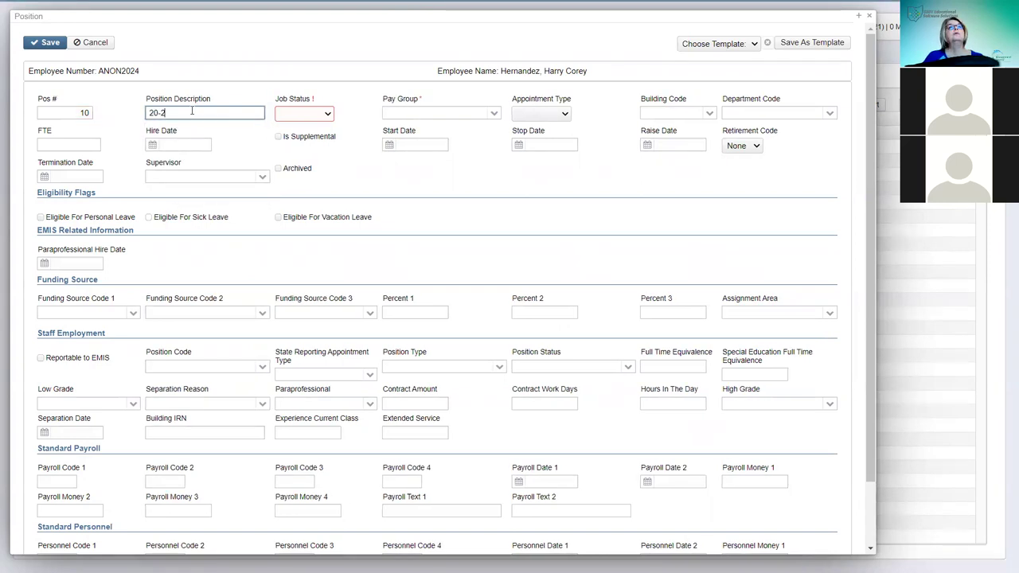
pyautogui.write('1 Test')
pyautogui.click(325, 118)
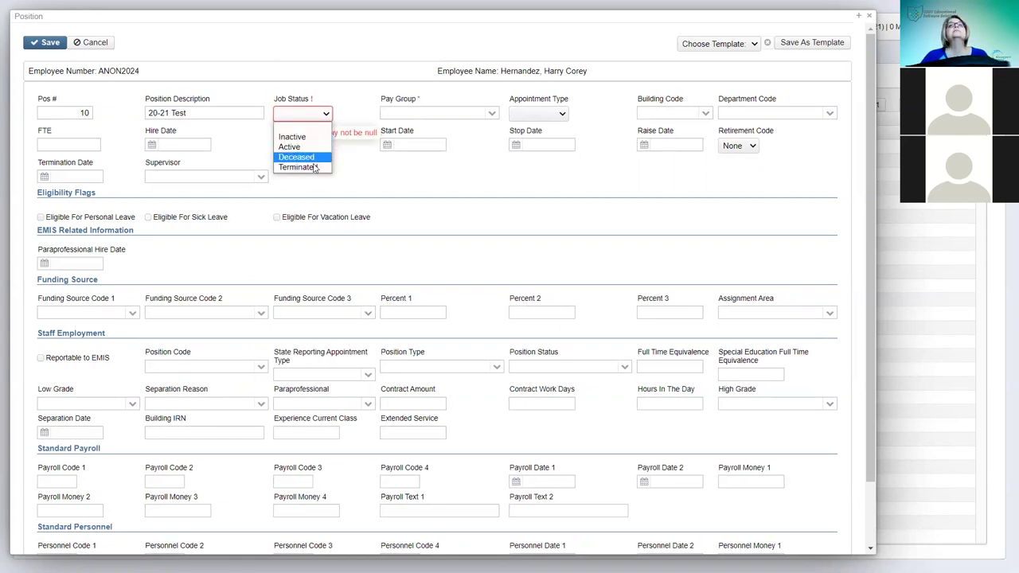
pyautogui.click(303, 147)
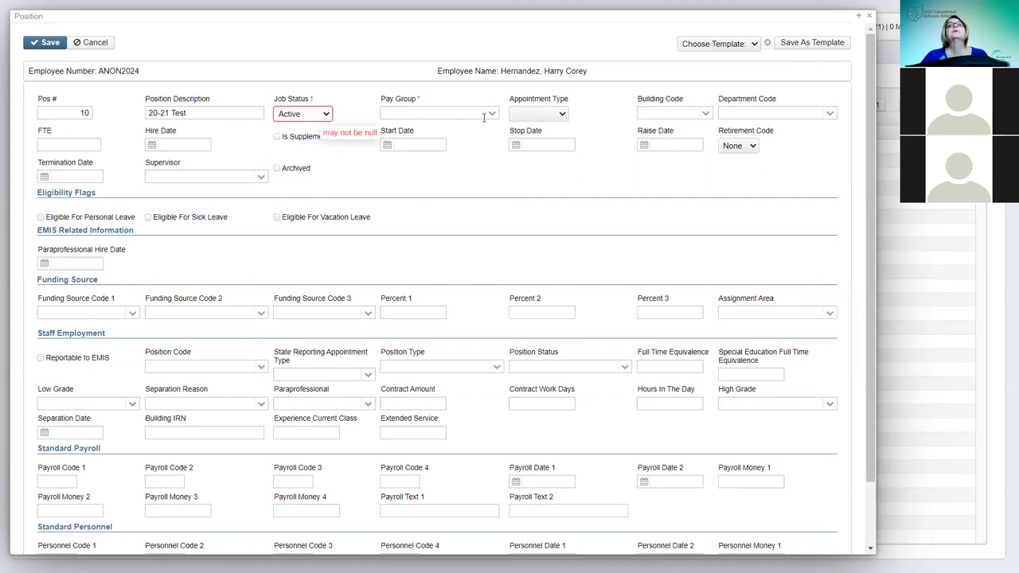
# - Set pay group 10 - Orchid 16, appointment type Classified, building 200 and department 099
pyautogui.click(495, 117)
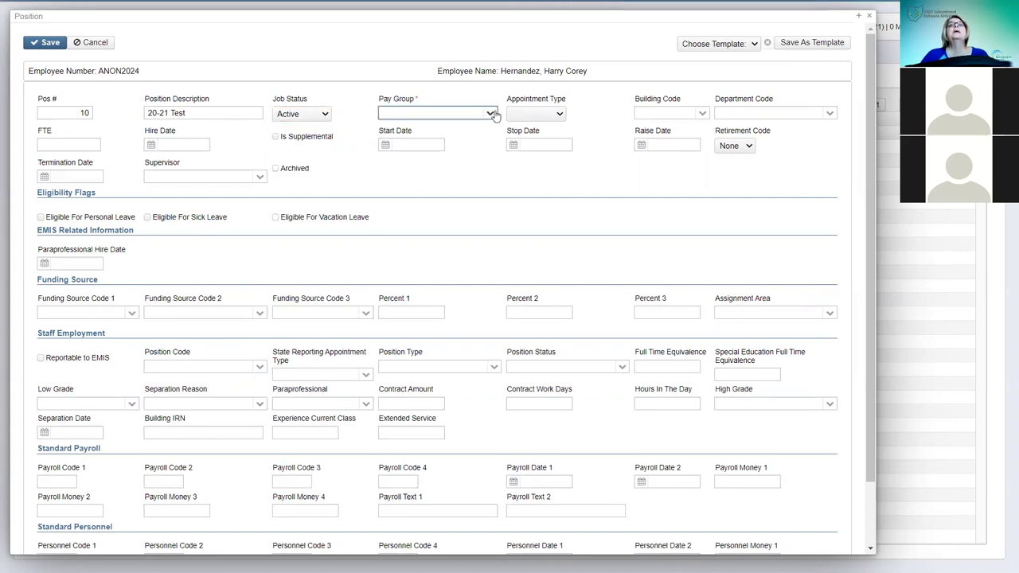
pyautogui.click(489, 113)
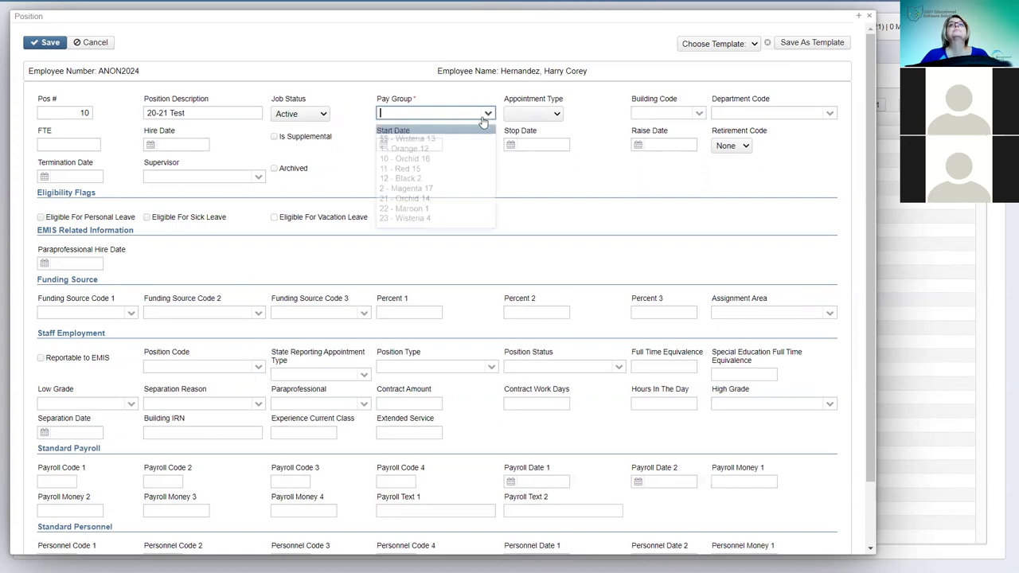
pyautogui.click(405, 159)
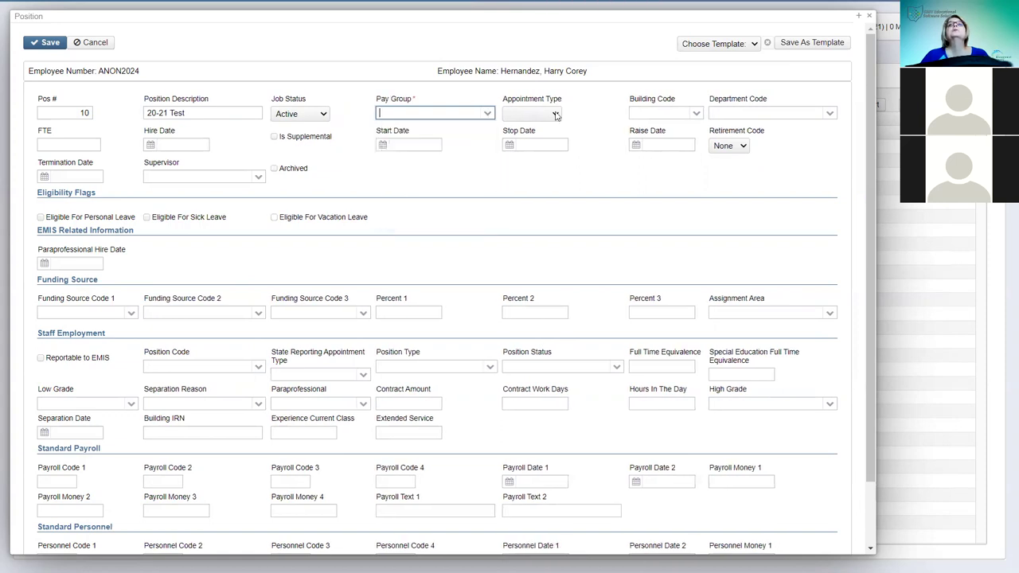
pyautogui.click(556, 114)
pyautogui.click(528, 146)
pyautogui.click(693, 115)
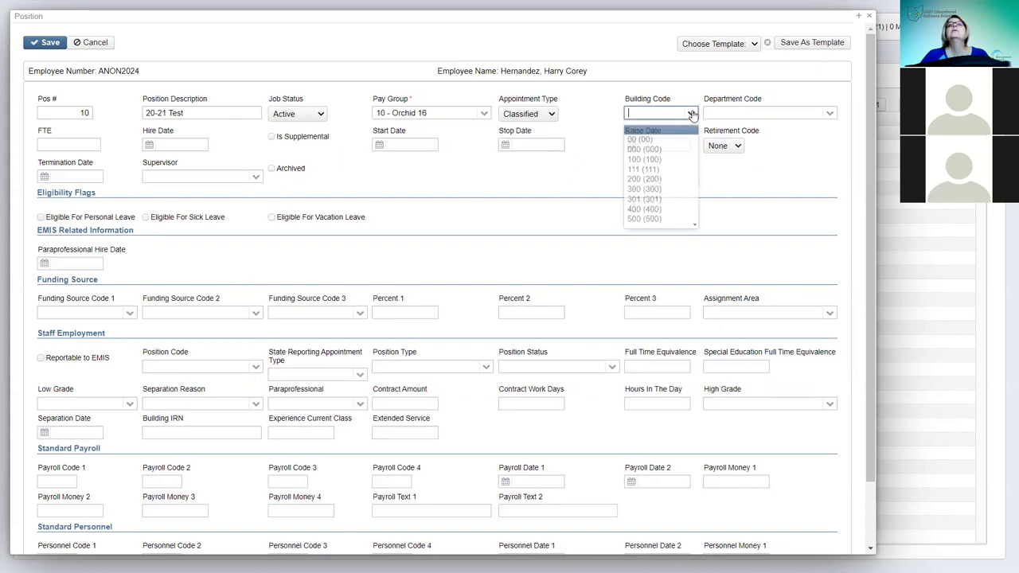
pyautogui.click(638, 181)
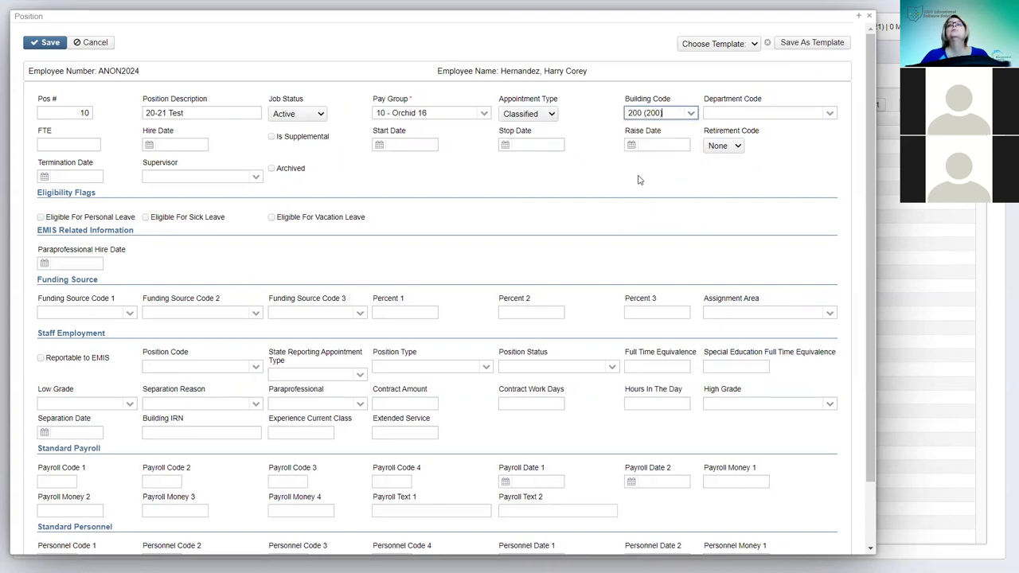
pyautogui.click(824, 113)
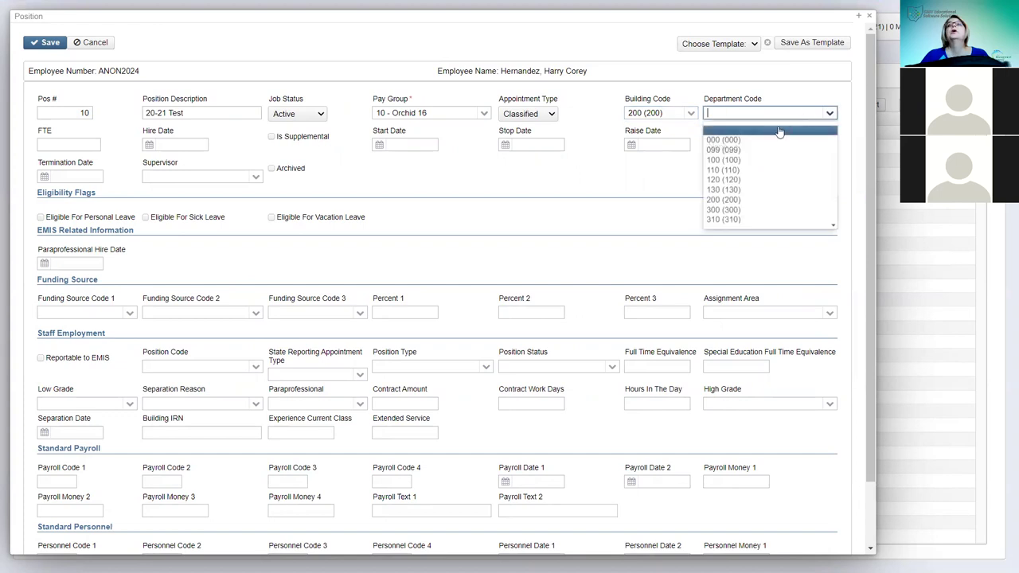
pyautogui.click(716, 151)
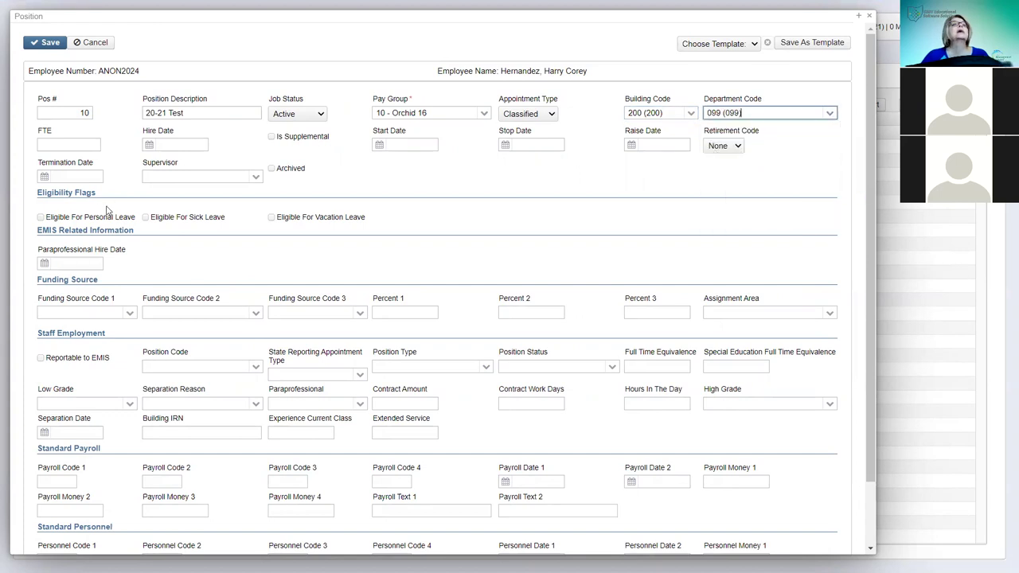
# - Enter FTE 1 and hire date 3/1/21
pyautogui.click(85, 144)
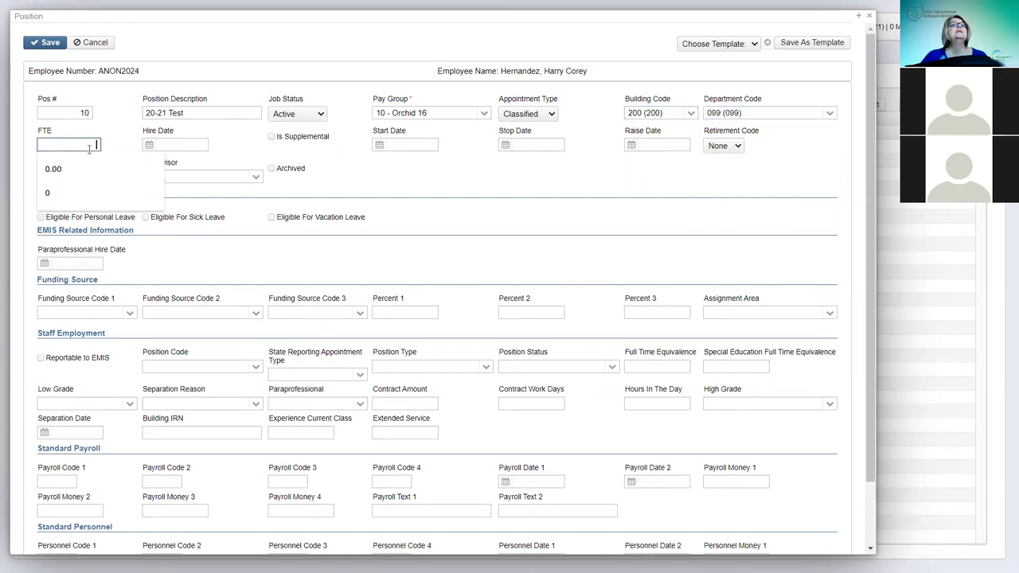
pyautogui.write('1')
pyautogui.click(186, 145)
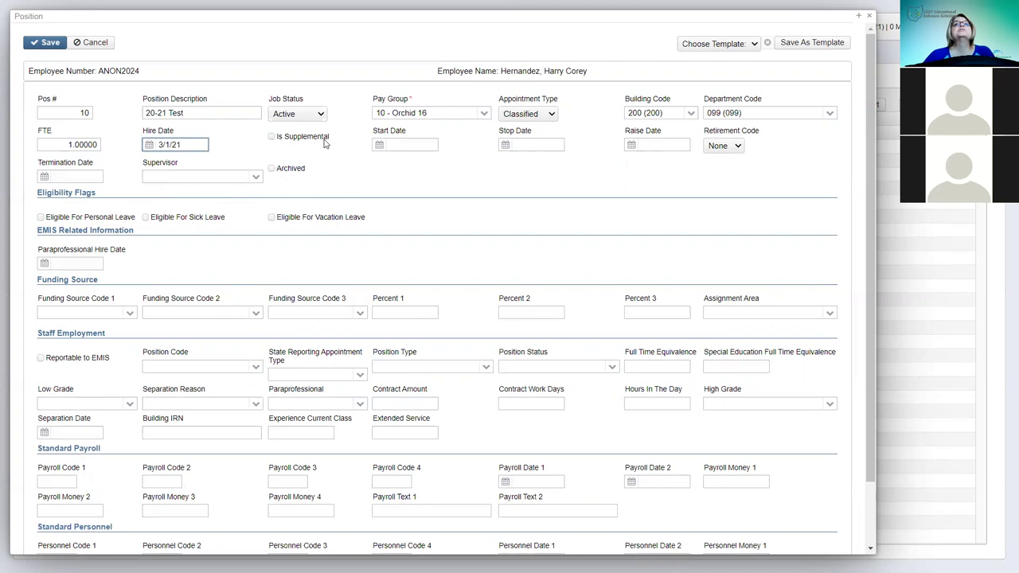
pyautogui.click(409, 144)
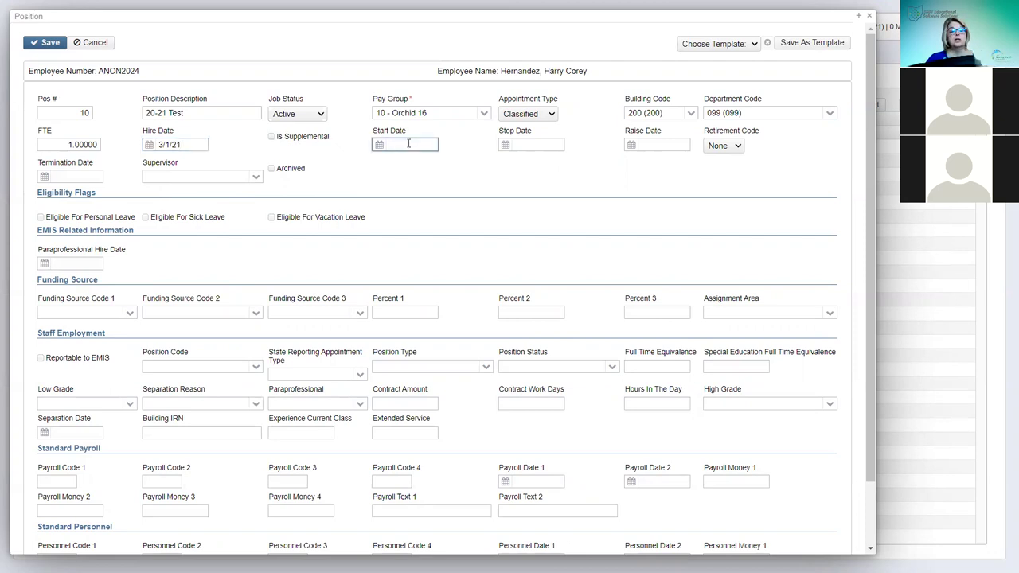
# - Enter start date 3/1/21, set retirement code SERS, and assign a supervisor
pyautogui.write('3/1/21')
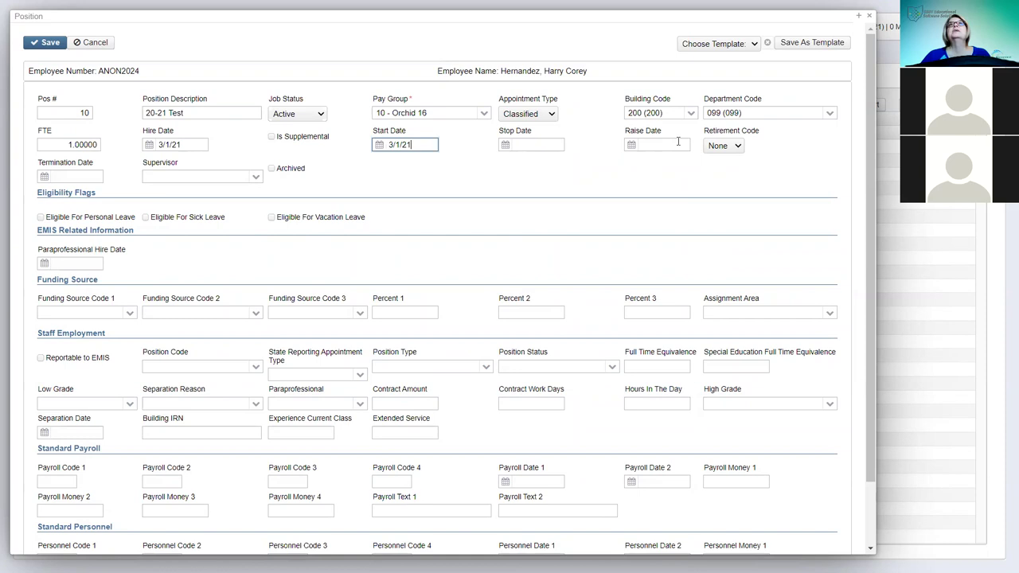
pyautogui.click(738, 147)
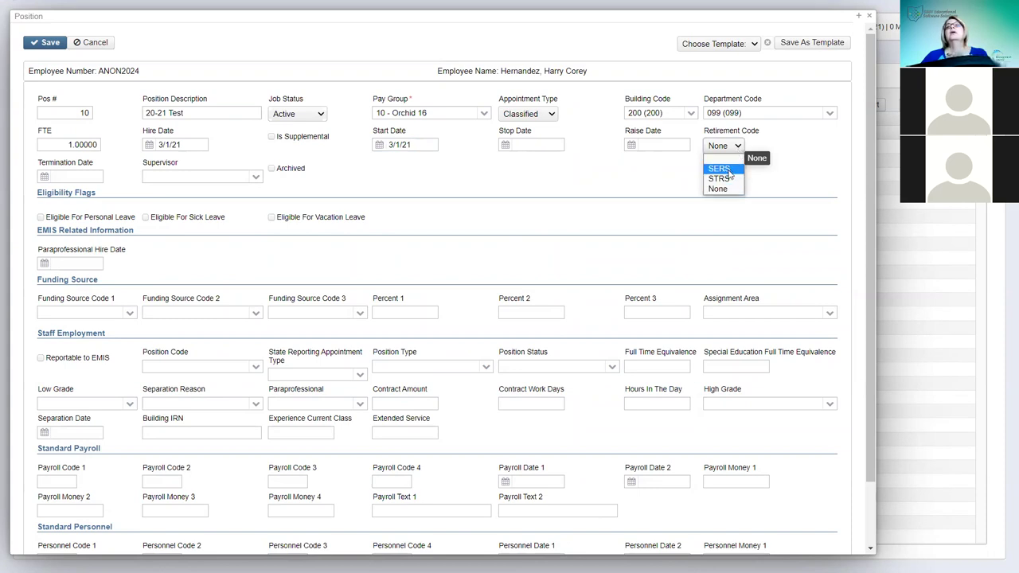
pyautogui.click(725, 169)
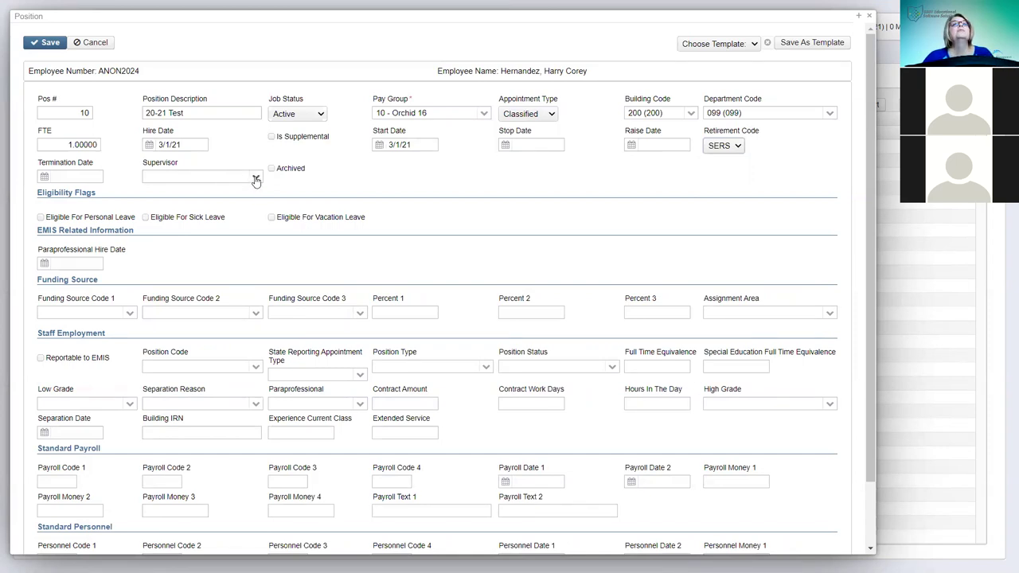
pyautogui.click(205, 178)
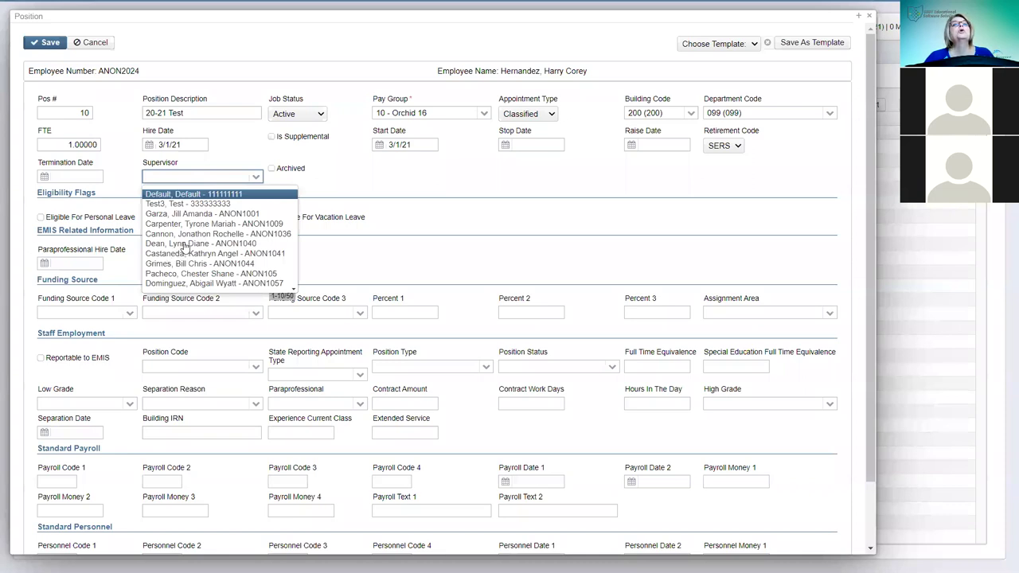
pyautogui.click(183, 243)
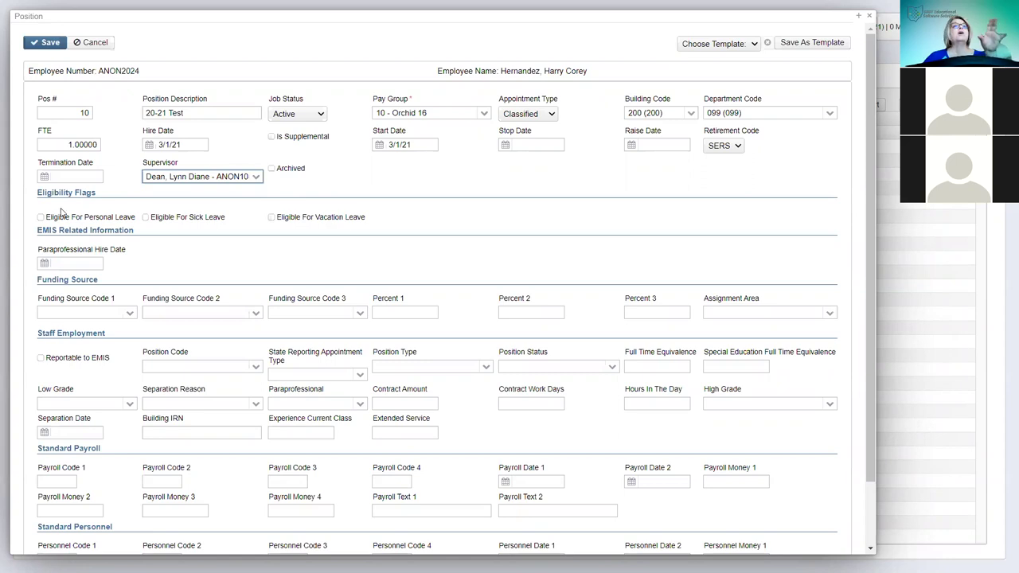
# - Mark the position eligible for personal, sick and vacation leave
pyautogui.click(40, 218)
pyautogui.click(146, 217)
pyautogui.click(271, 217)
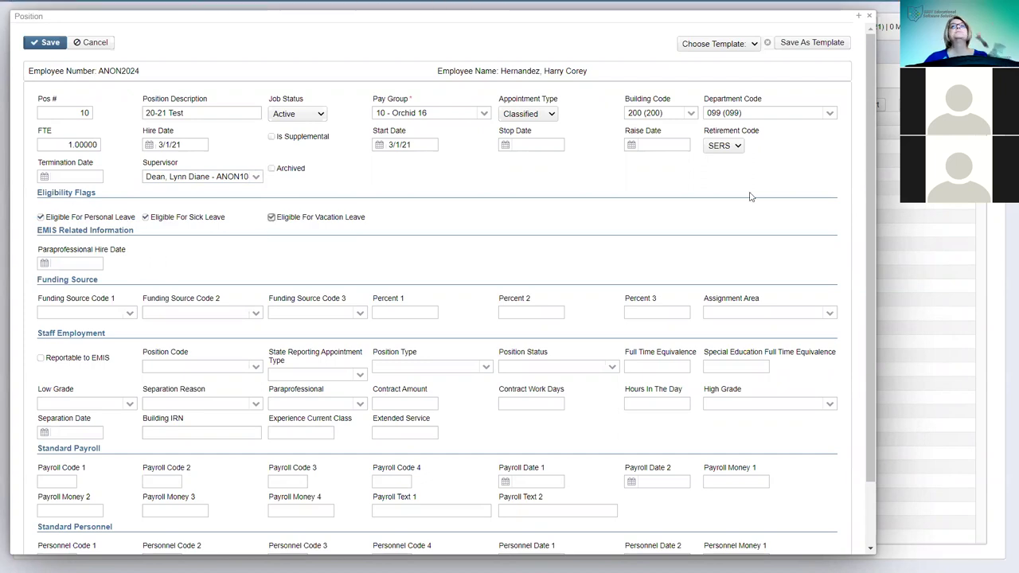
# - Set funding source 1 to L at 100 percent, leave Assignment Area blank, and tick Reportable to EMIS
pyautogui.scroll(-1, 67, 259)
pyautogui.scroll(-5, 68, 258)
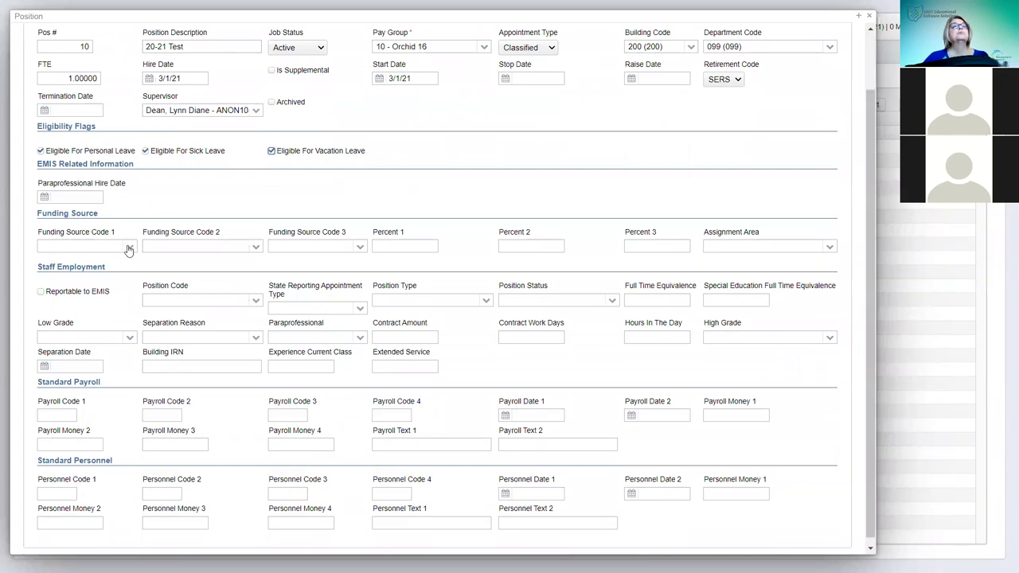
pyautogui.click(128, 248)
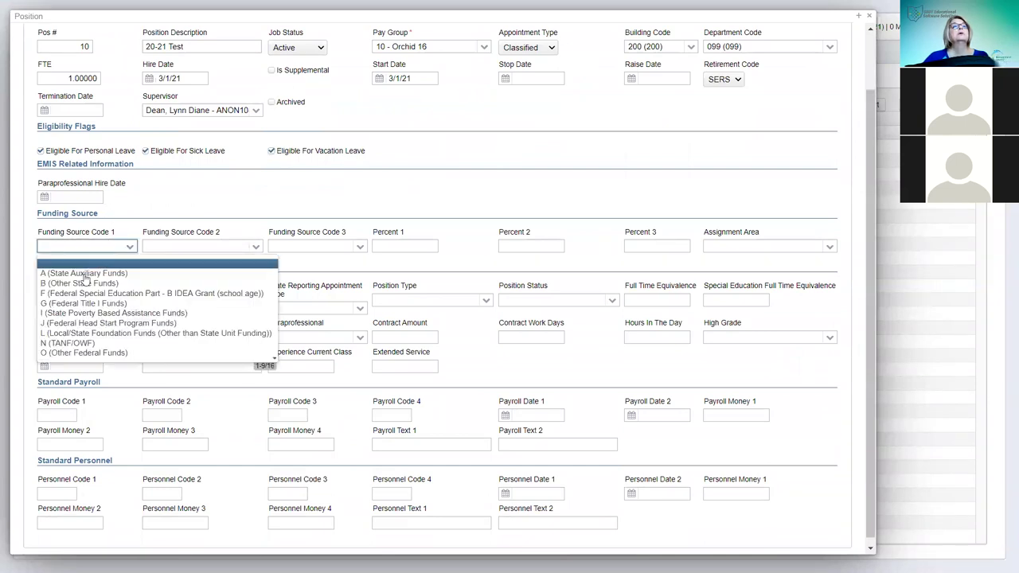
pyautogui.click(54, 335)
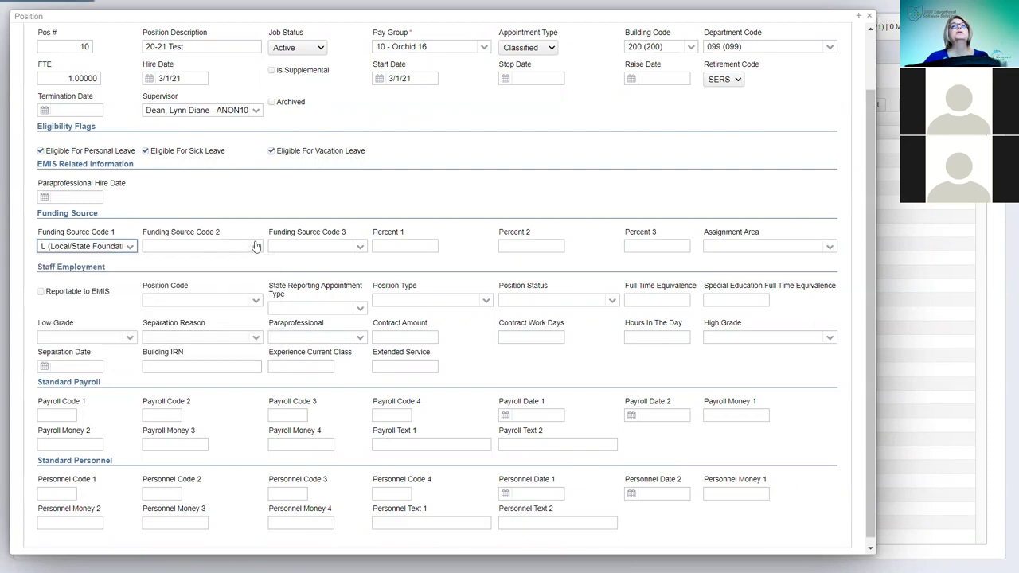
pyautogui.click(405, 244)
pyautogui.write('1')
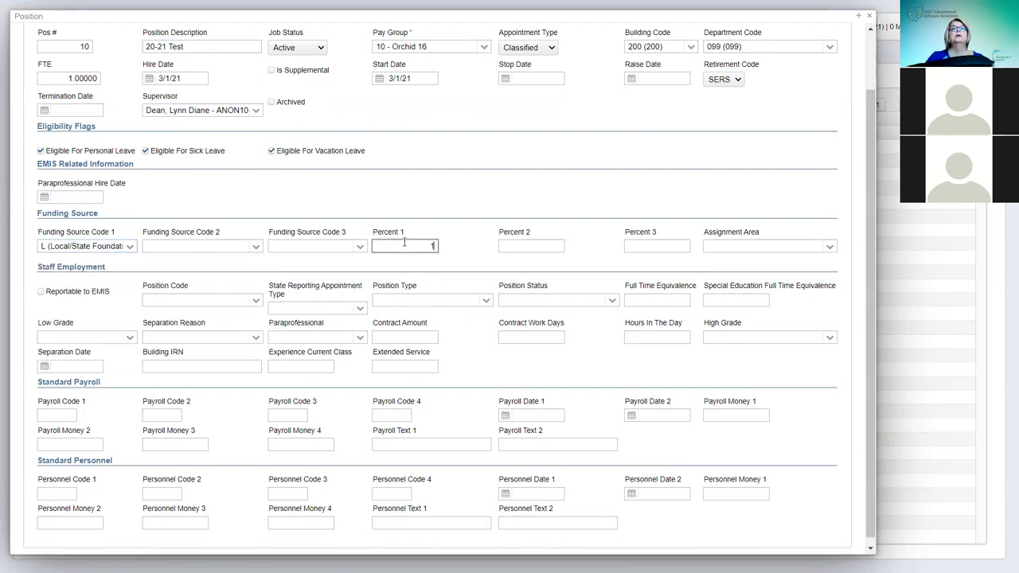
pyautogui.write('00')
pyautogui.click(828, 249)
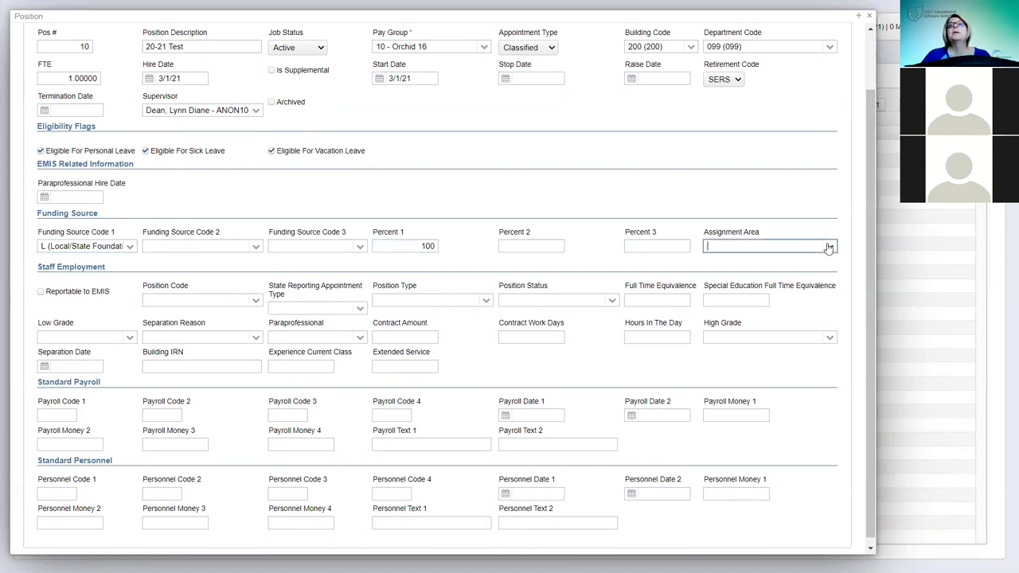
pyautogui.click(786, 195)
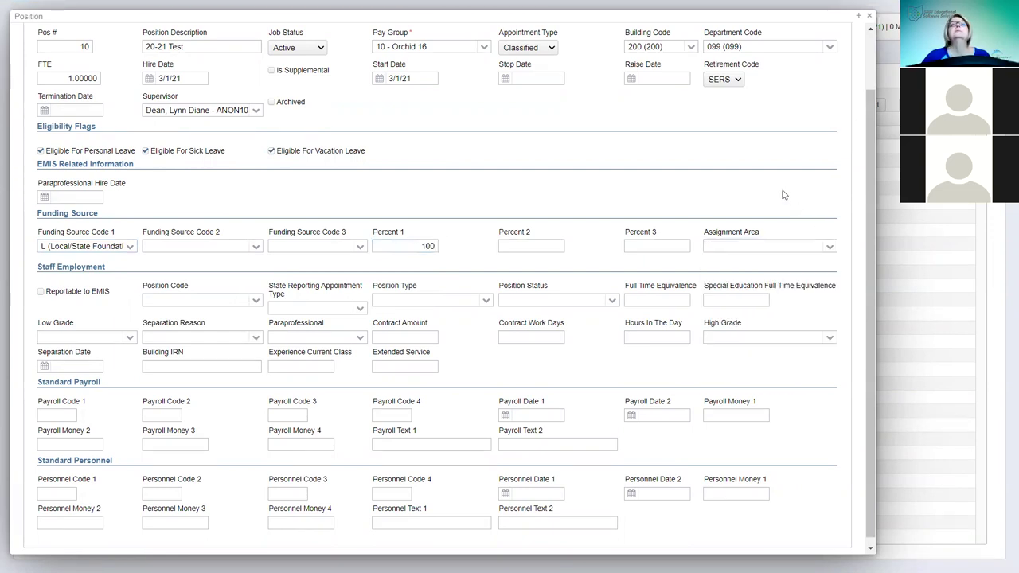
pyautogui.click(41, 293)
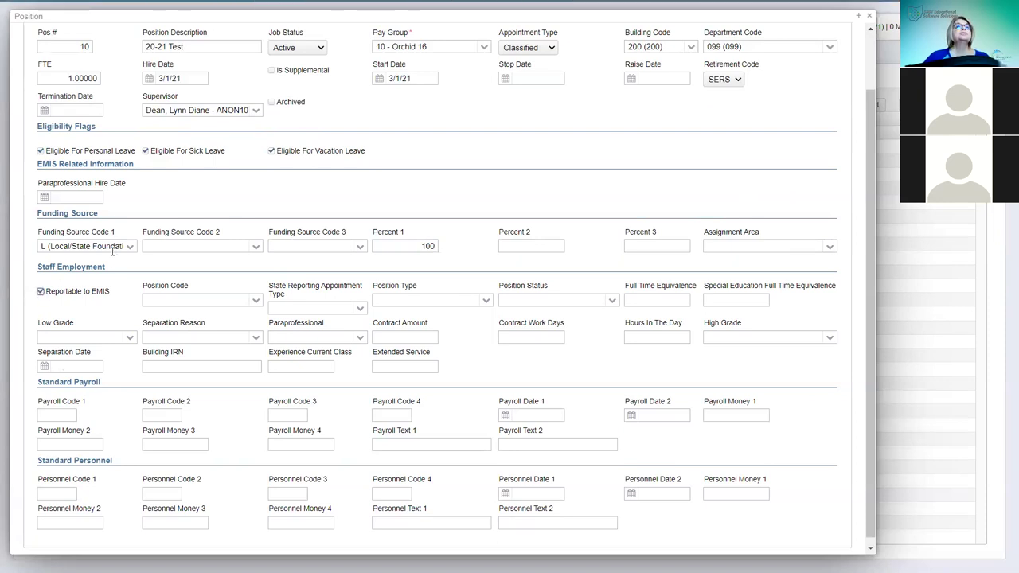
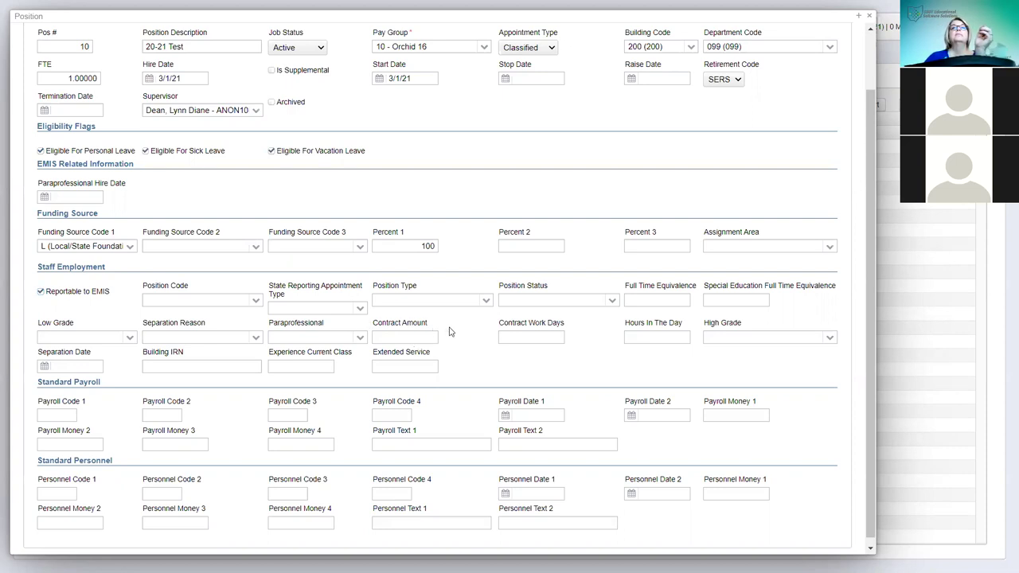
# - Set the Position Code to 113 (Coordinator Assignment)
pyautogui.moveTo(374, 322); pyautogui.dragTo(677, 334)
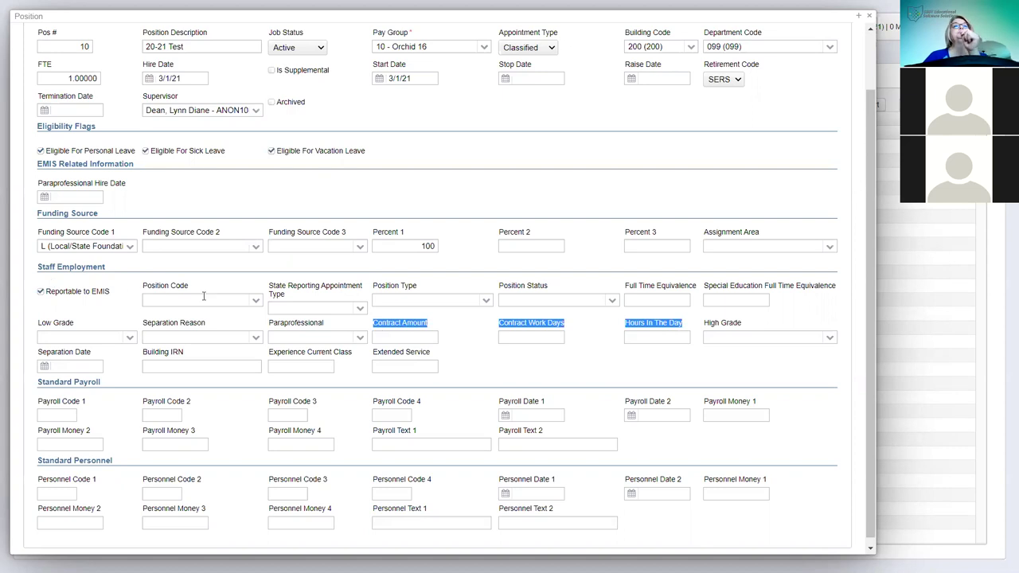
pyautogui.click(248, 302)
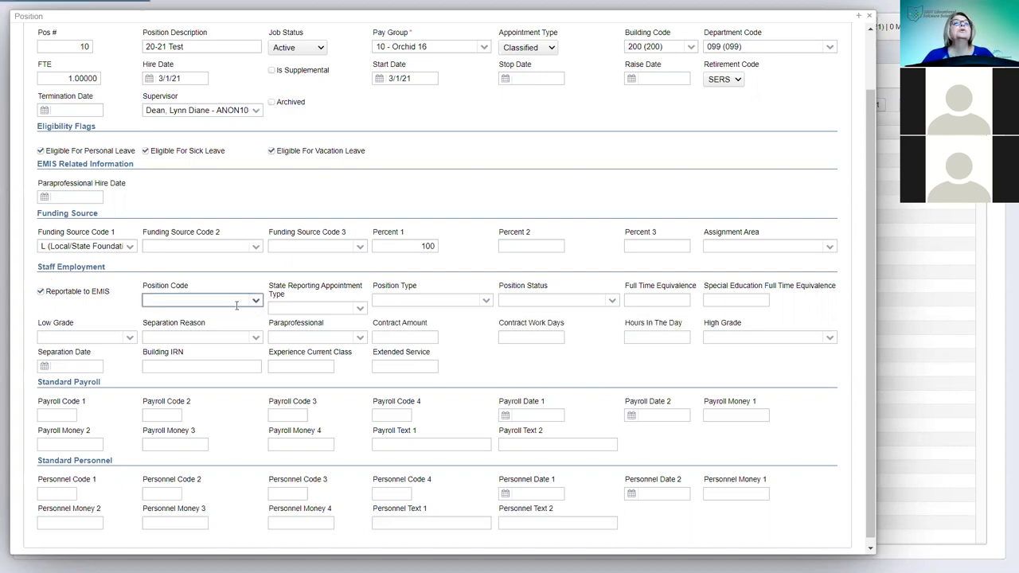
pyautogui.click(255, 300)
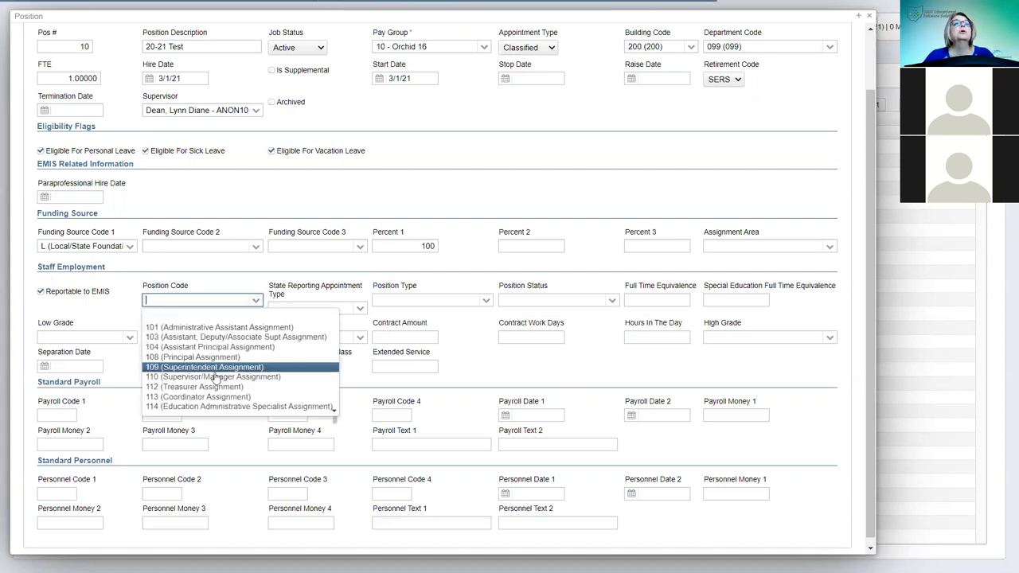
pyautogui.click(175, 396)
# - Set Position Type to R (Regular), Position Status to C (Active/Continuing) and Full Time Equivalence to 1
pyautogui.click(360, 310)
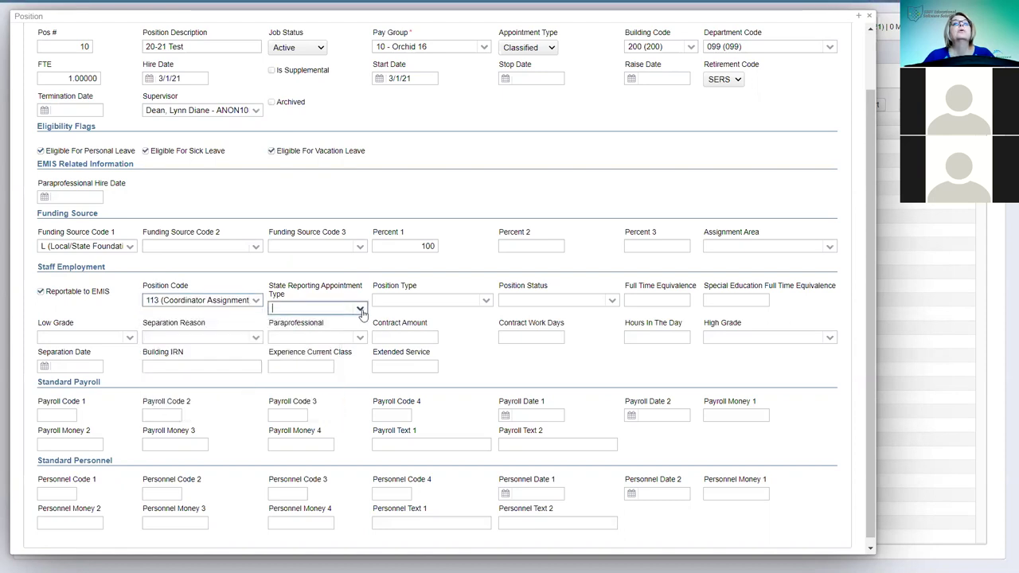
pyautogui.click(361, 311)
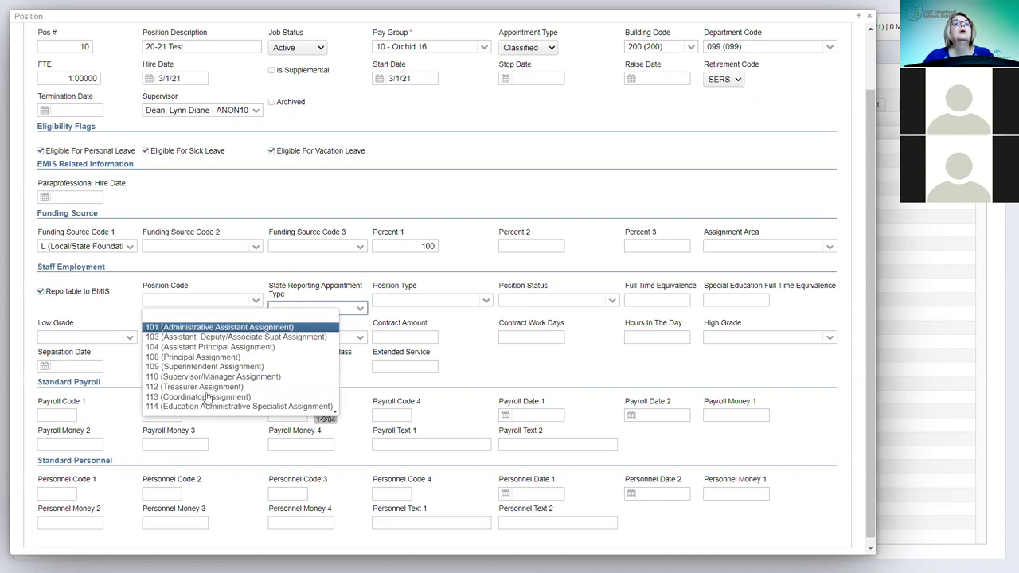
pyautogui.click(487, 304)
pyautogui.click(487, 303)
pyautogui.click(487, 302)
pyautogui.click(487, 302)
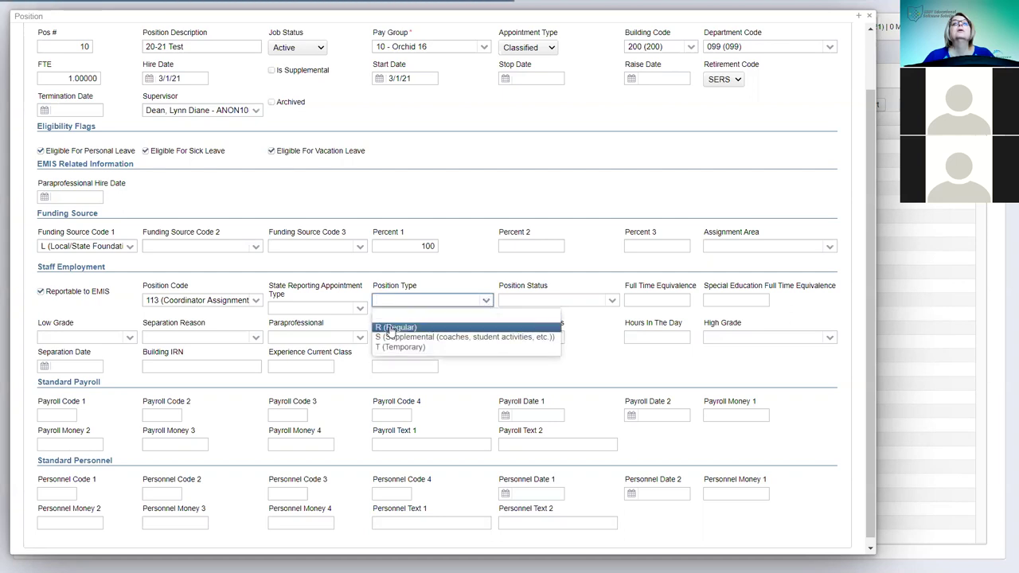
pyautogui.click(612, 302)
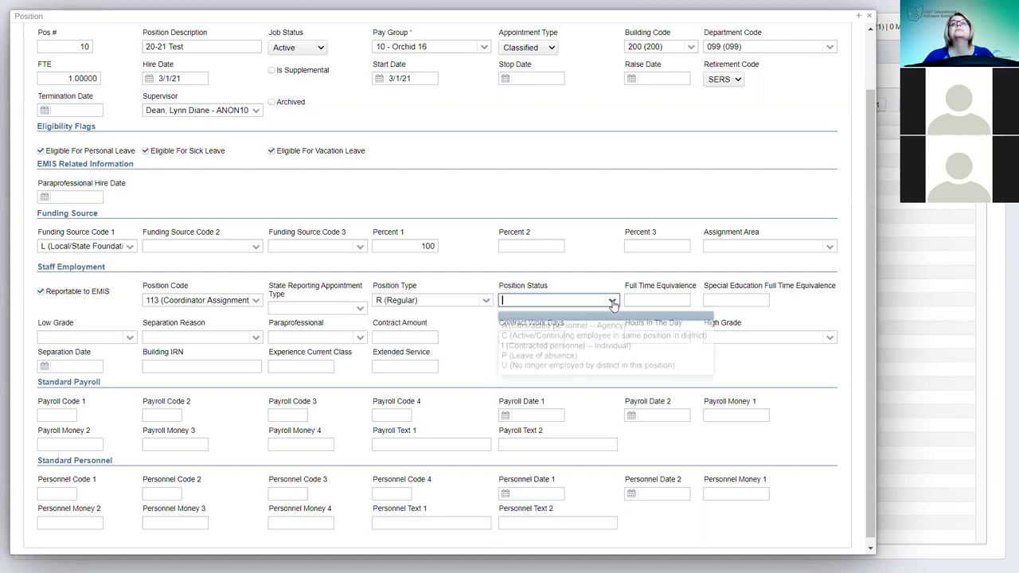
pyautogui.click(537, 337)
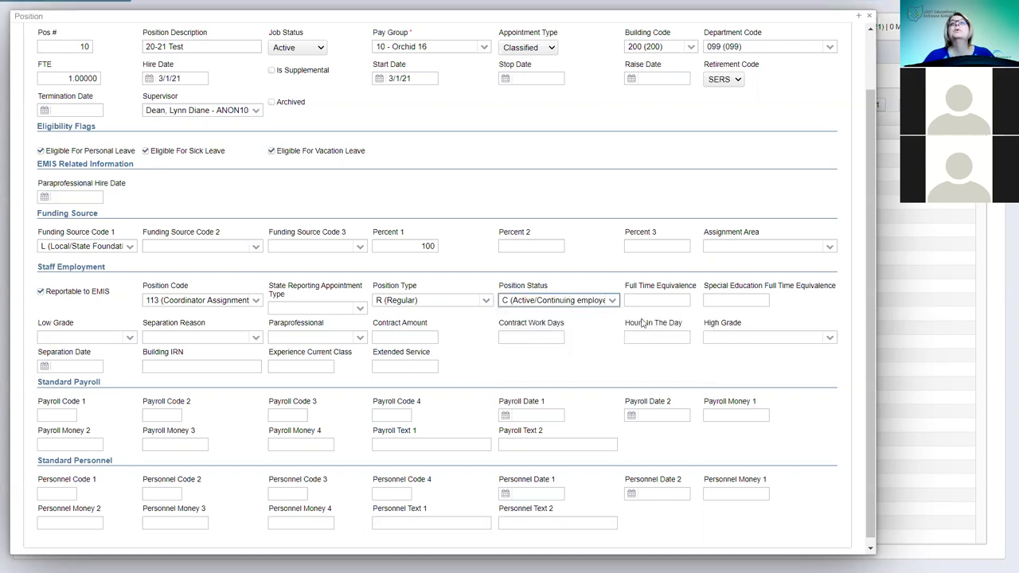
pyautogui.click(668, 301)
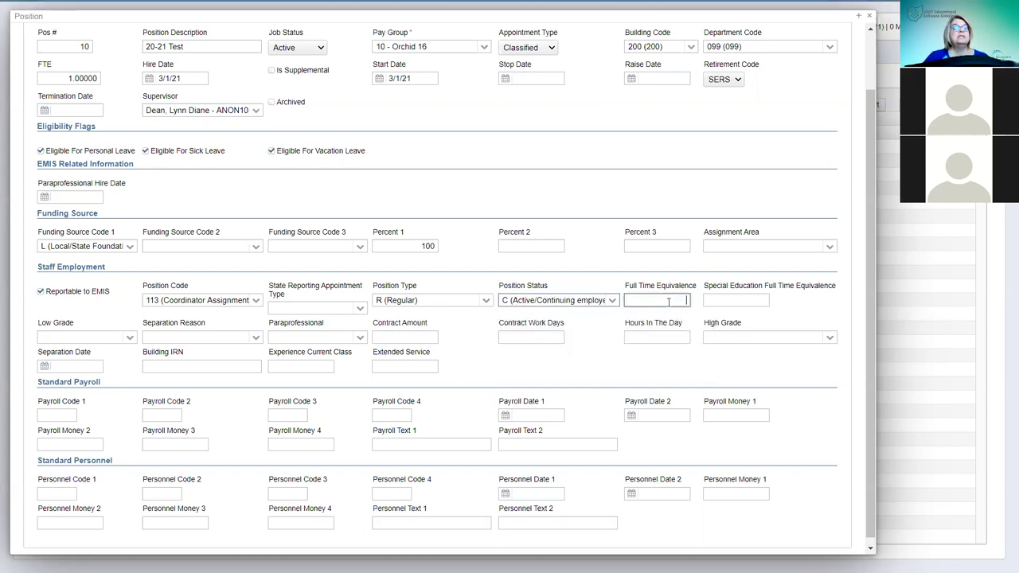
pyautogui.write('1')
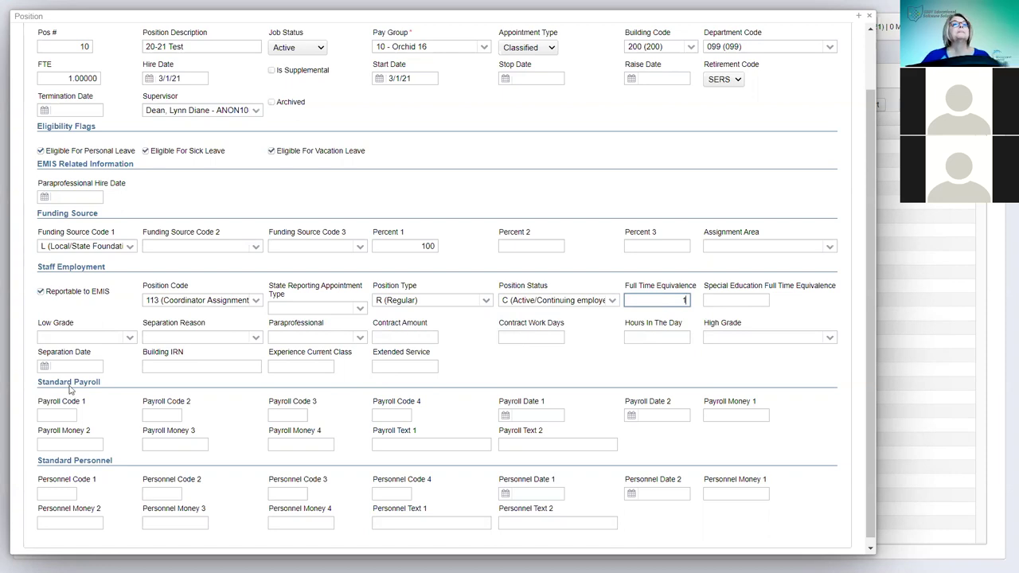
# - Move through Building IRN, Experience Current Class and Extended Service, then save the position with FTE 1.000
pyautogui.click(171, 368)
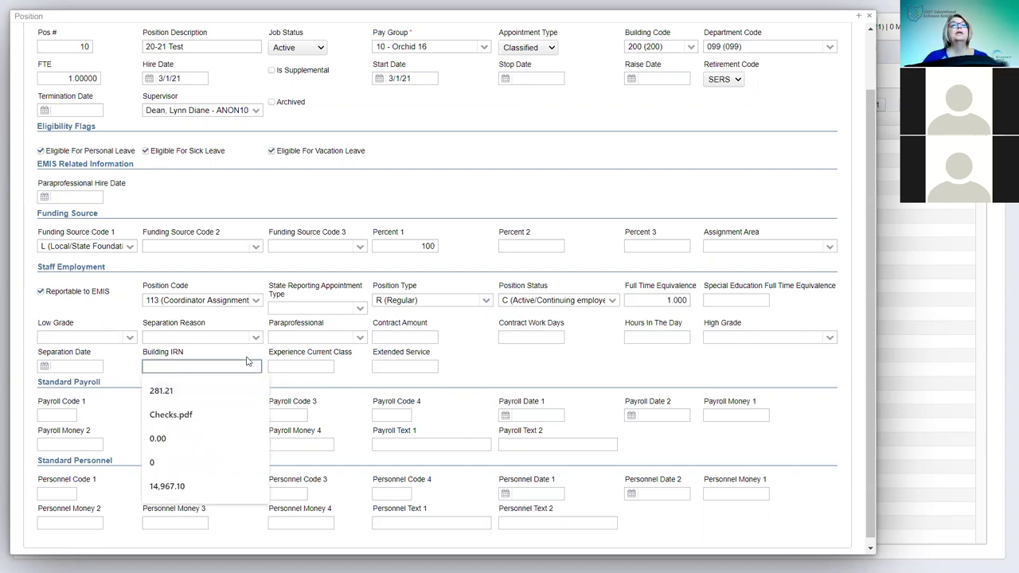
pyautogui.click(299, 366)
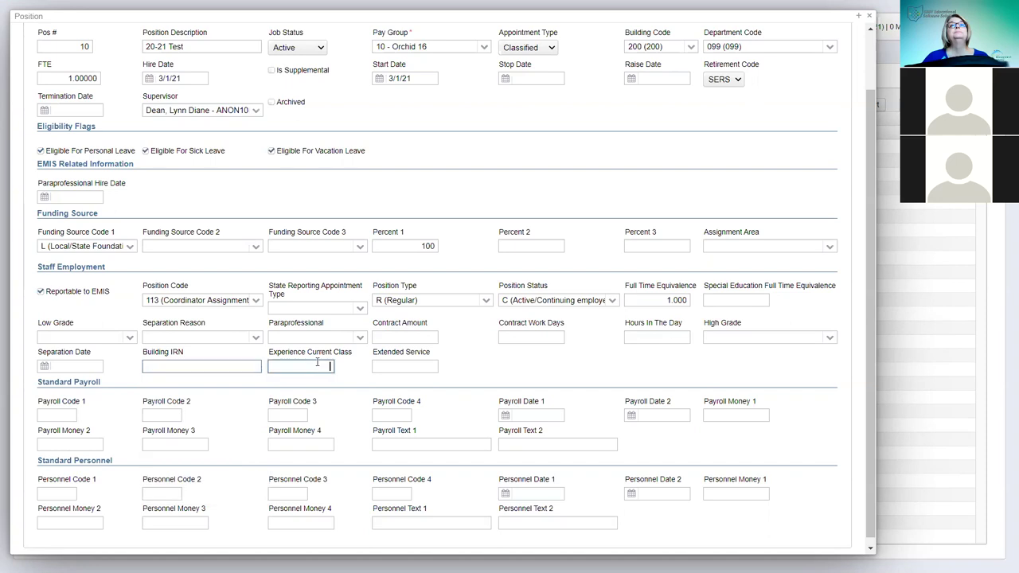
pyautogui.click(414, 364)
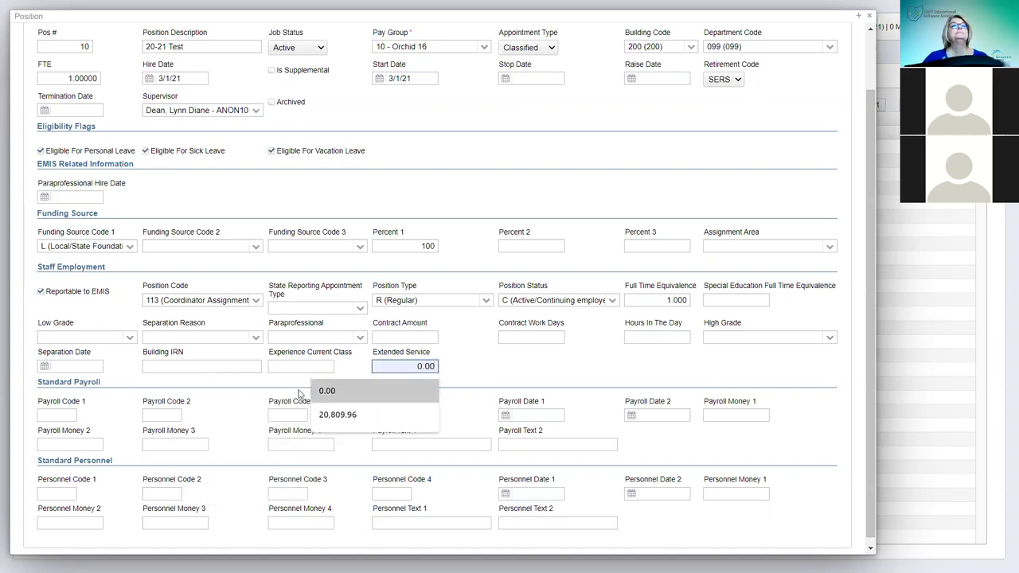
pyautogui.scroll(-1, 159, 430)
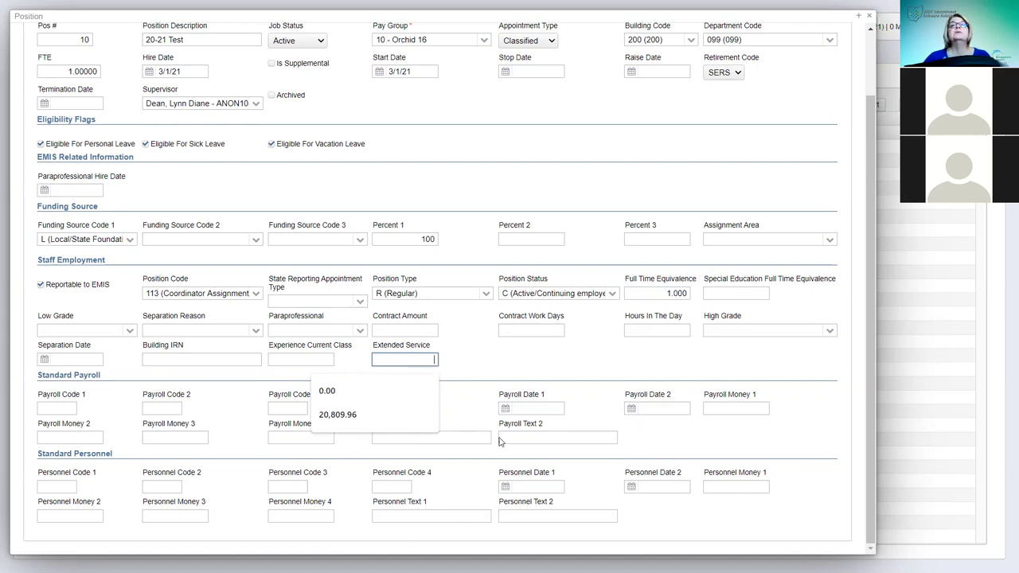
pyautogui.scroll(3, 261, 338)
pyautogui.click(44, 44)
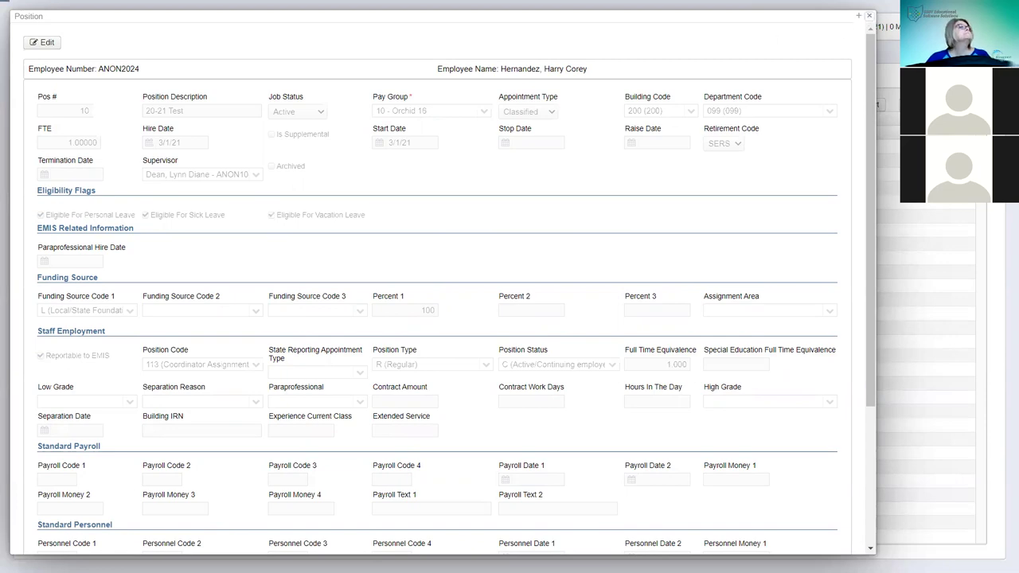
# - Close the Position dialog and briefly check the Positions grid's Column Selection panel
pyautogui.press('Escape')
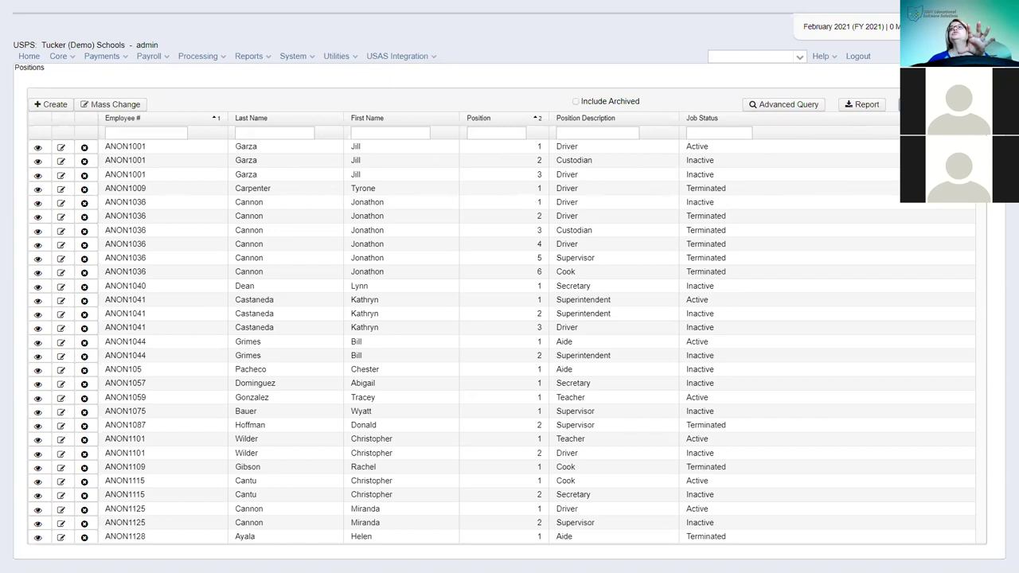
pyautogui.click(901, 104)
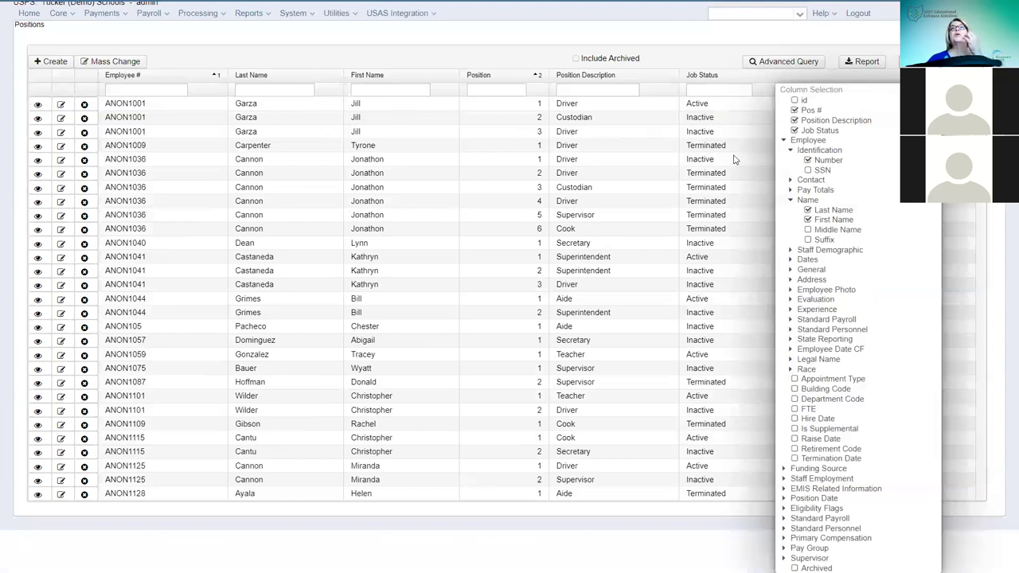
pyautogui.scroll(1, 472, 156)
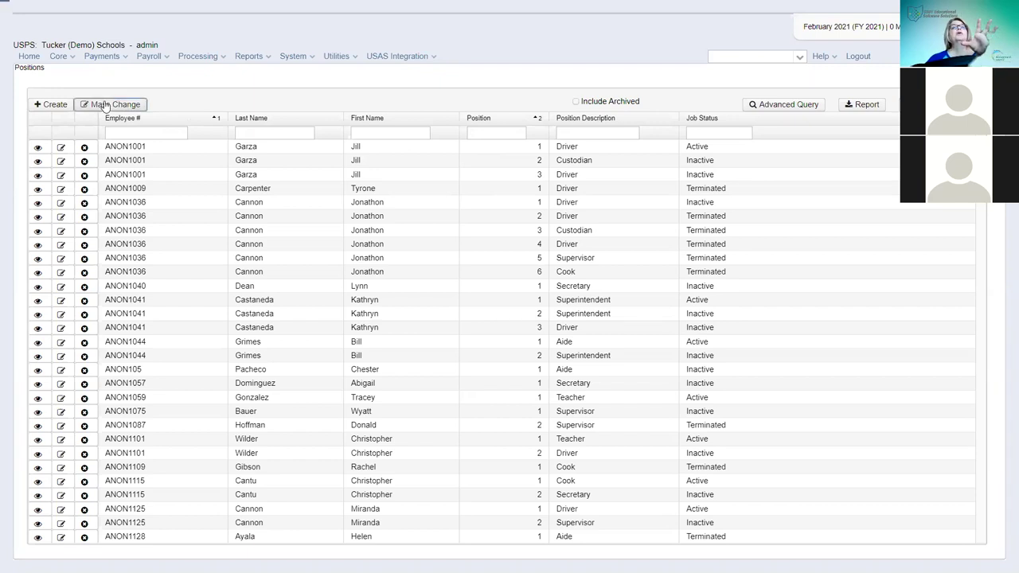
# - Preview Mass Change on the positions list, then switch to the Core Payroll Item list
pyautogui.click(105, 104)
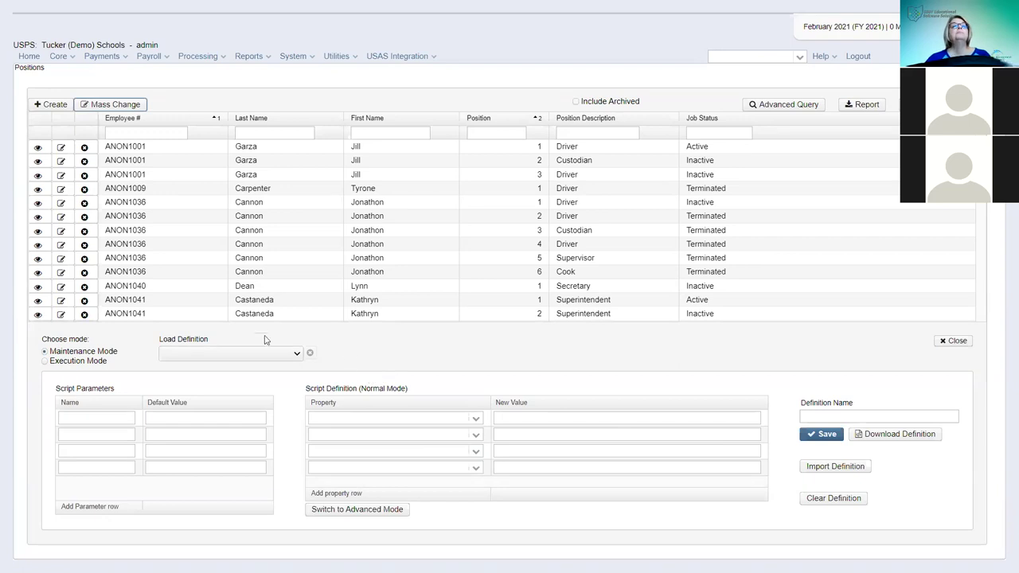
pyautogui.click(74, 56)
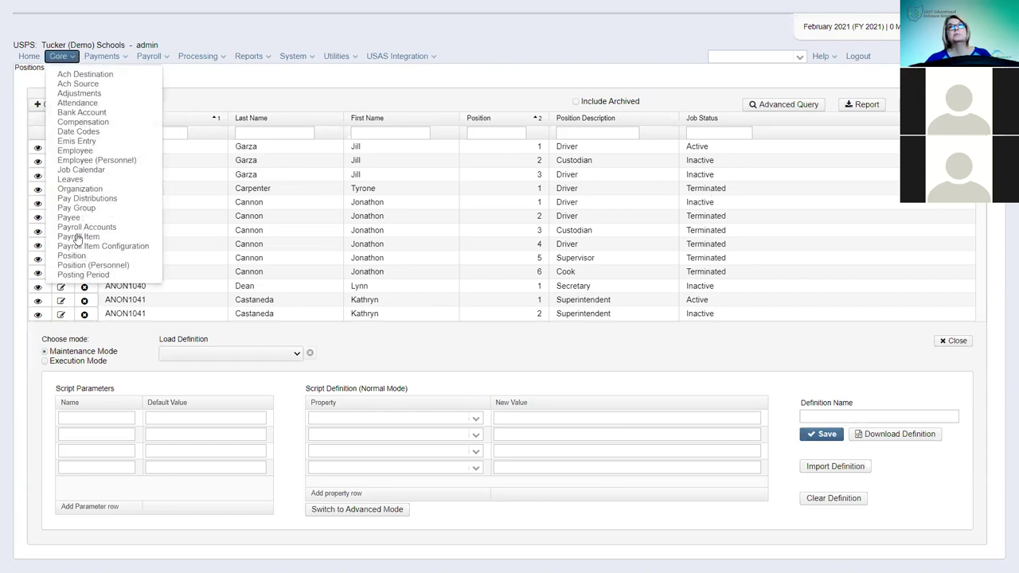
pyautogui.click(78, 238)
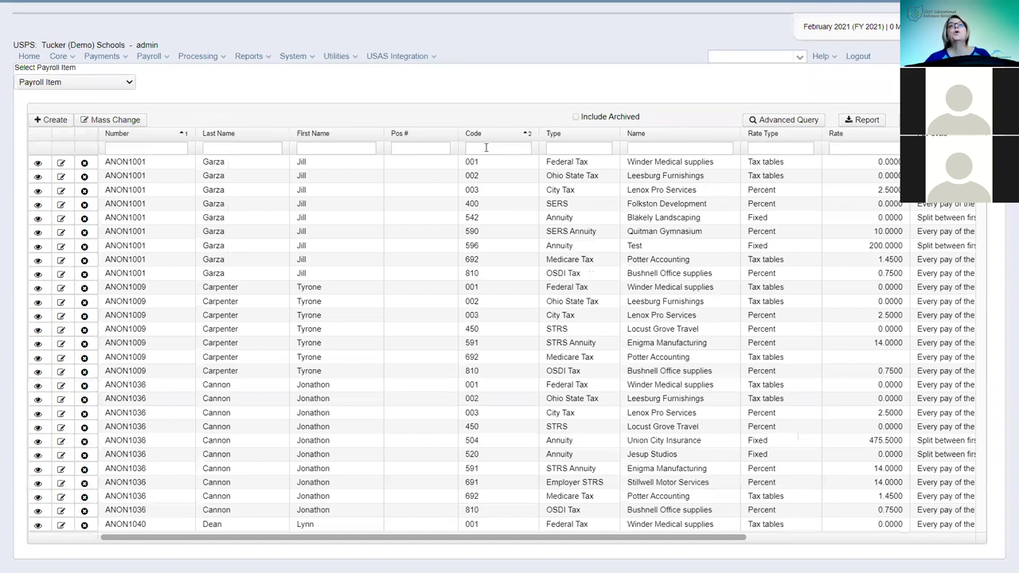
# - Filter payroll items to exact code =003 City Tax and bring up Mass Change for them
pyautogui.click(487, 149)
pyautogui.write('003')
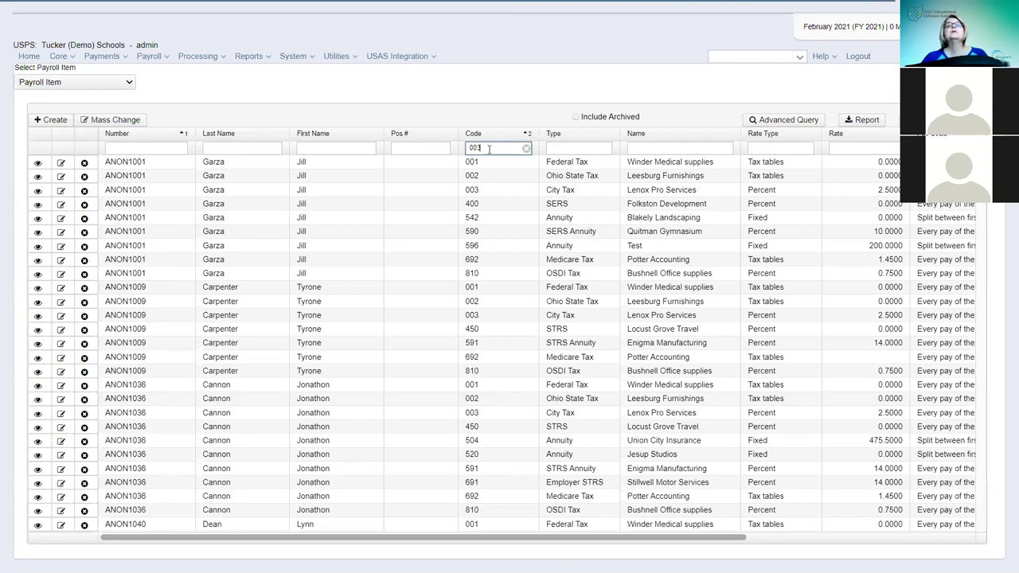
pyautogui.click(469, 148)
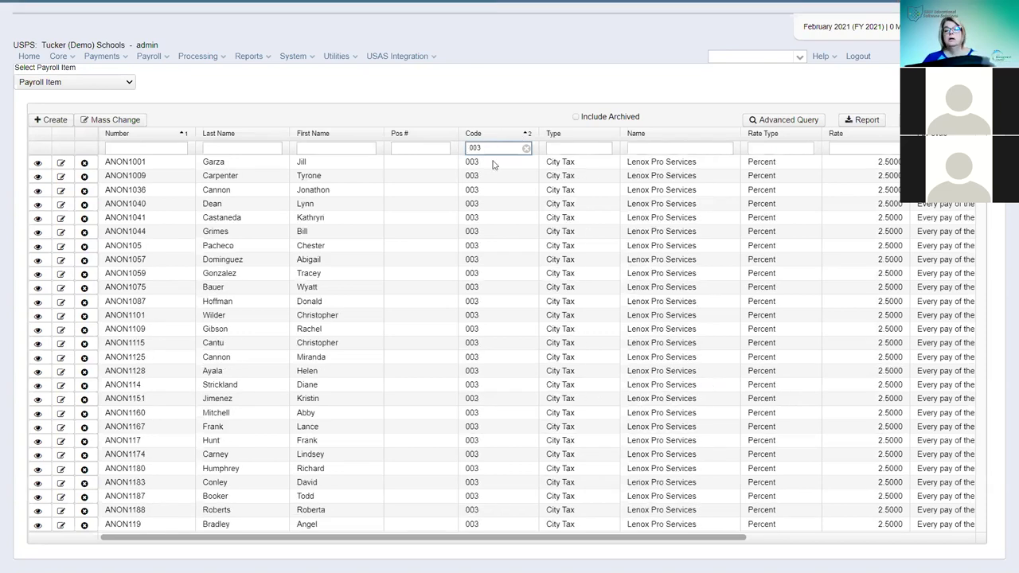
pyautogui.write('=')
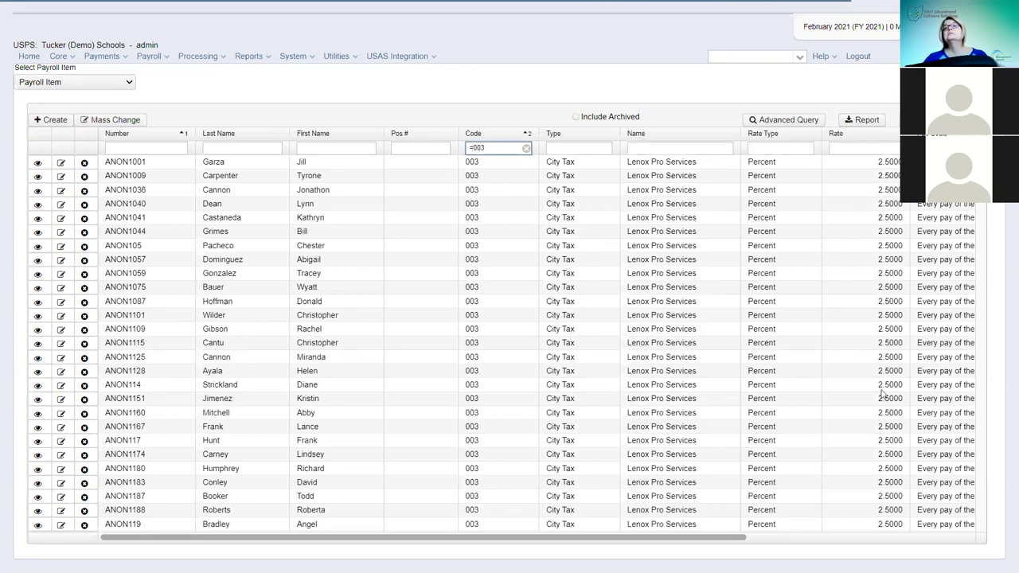
pyautogui.click(101, 121)
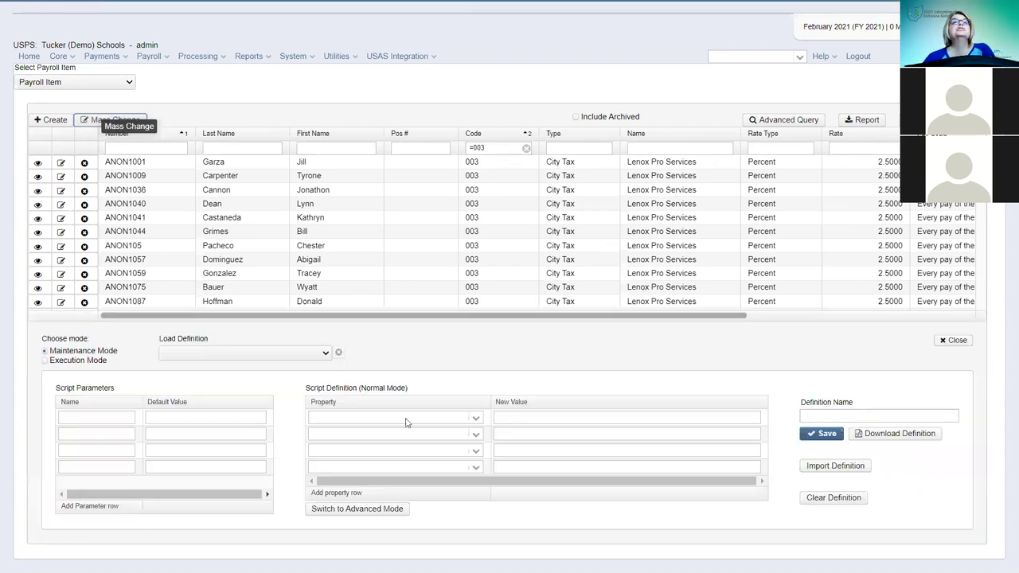
# - Load the Change Rate (SSDT) definition with newRate 2.0 and switch to Execution Mode for 304 items
pyautogui.click(325, 353)
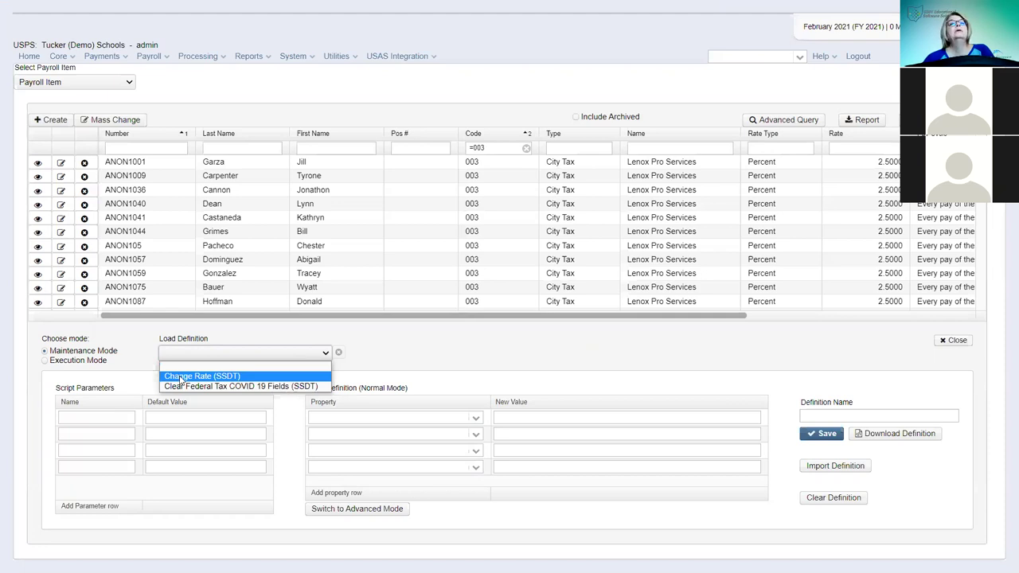
pyautogui.click(182, 379)
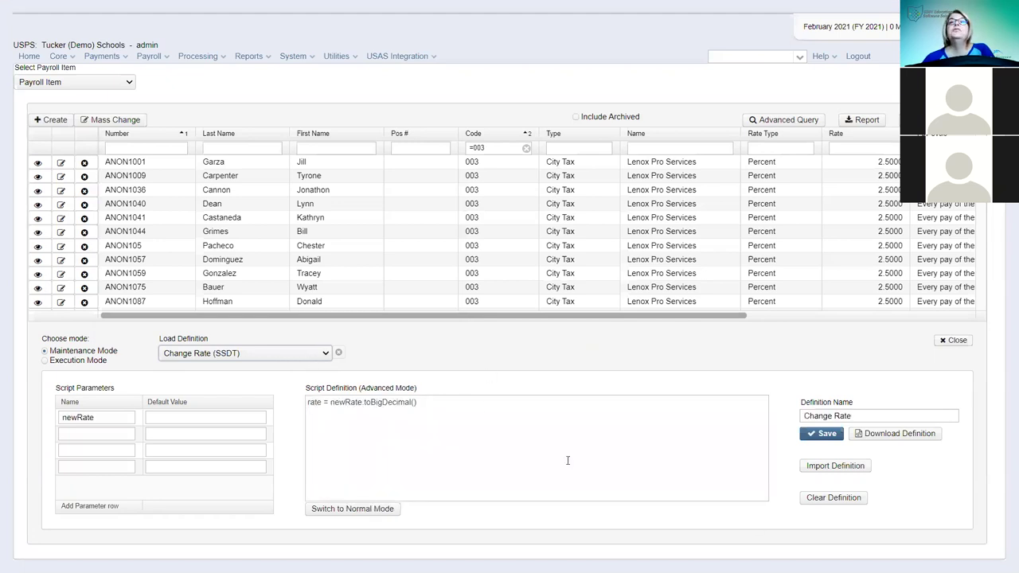
pyautogui.click(179, 415)
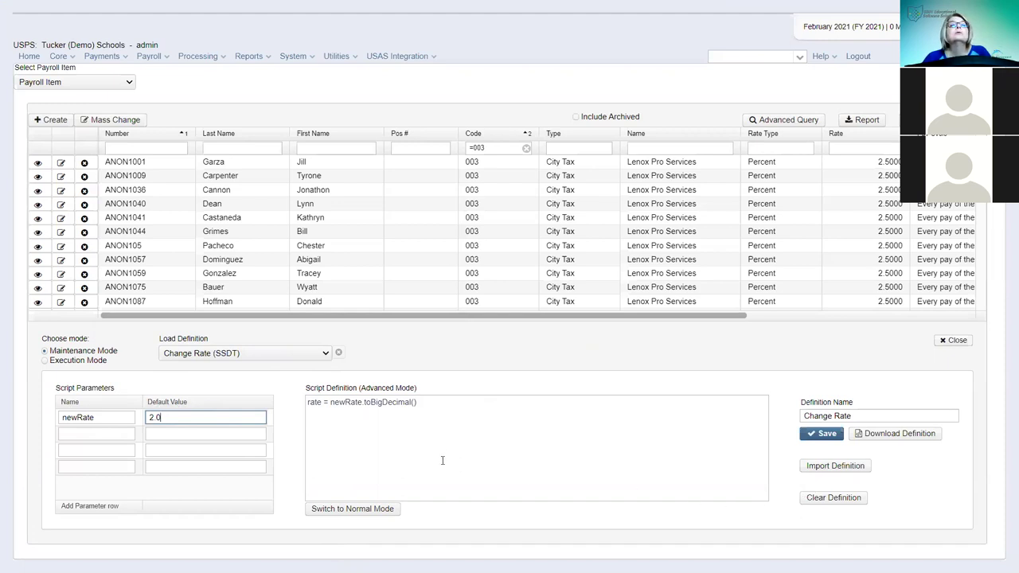
pyautogui.click(44, 362)
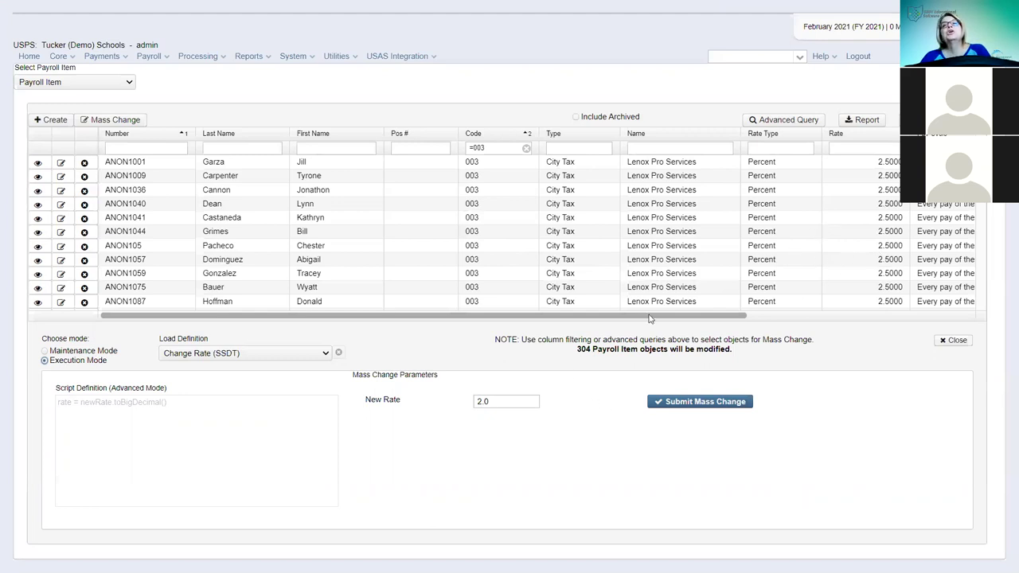
# - Submit the mass change so all 304 code 003 City Tax items get rate 2.0000, then close the panel
pyautogui.click(695, 403)
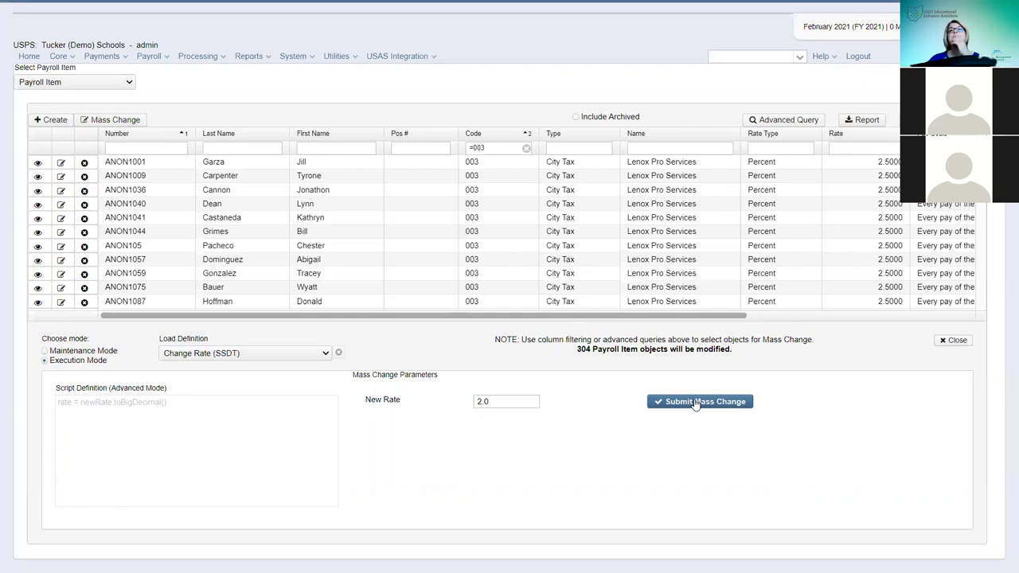
pyautogui.click(693, 405)
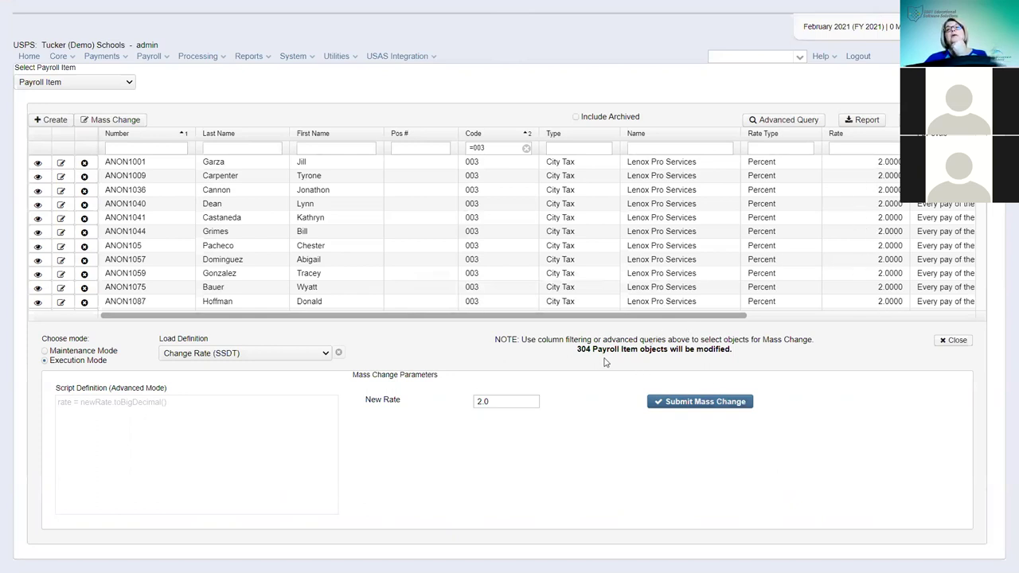
pyautogui.click(951, 344)
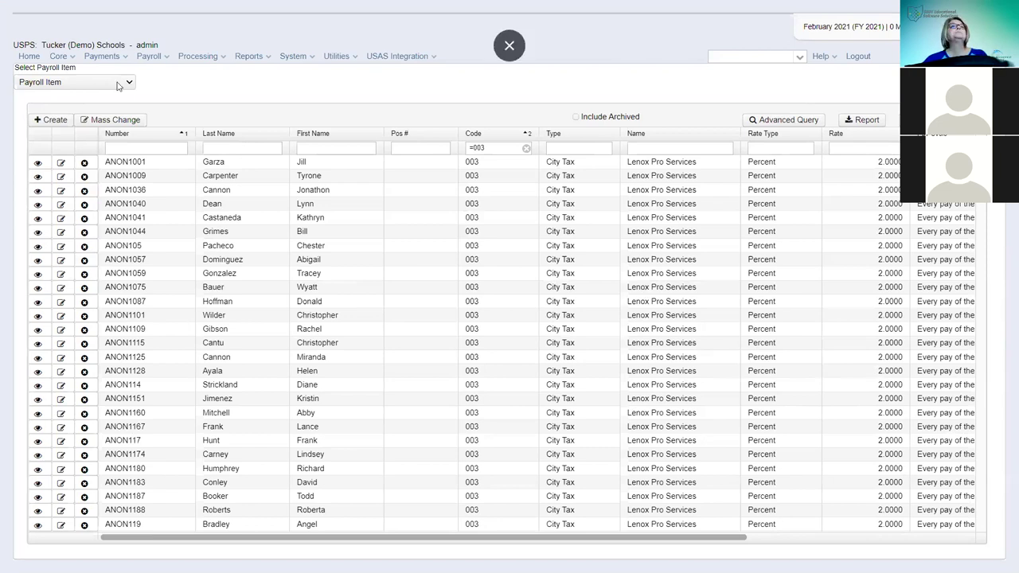
# - Go to the Core > Position (Personnel) list of employee positions
pyautogui.click(60, 56)
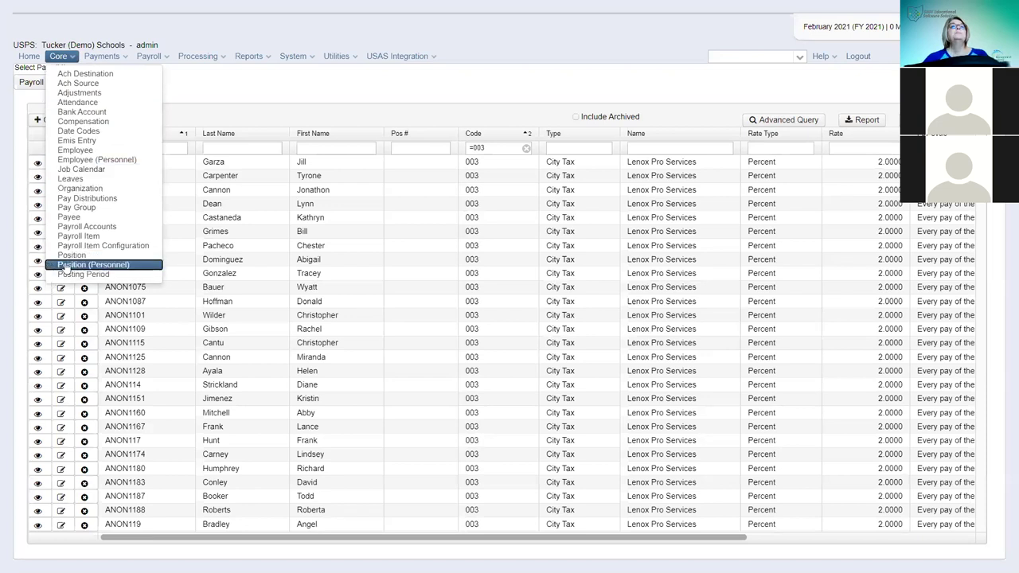
pyautogui.click(70, 265)
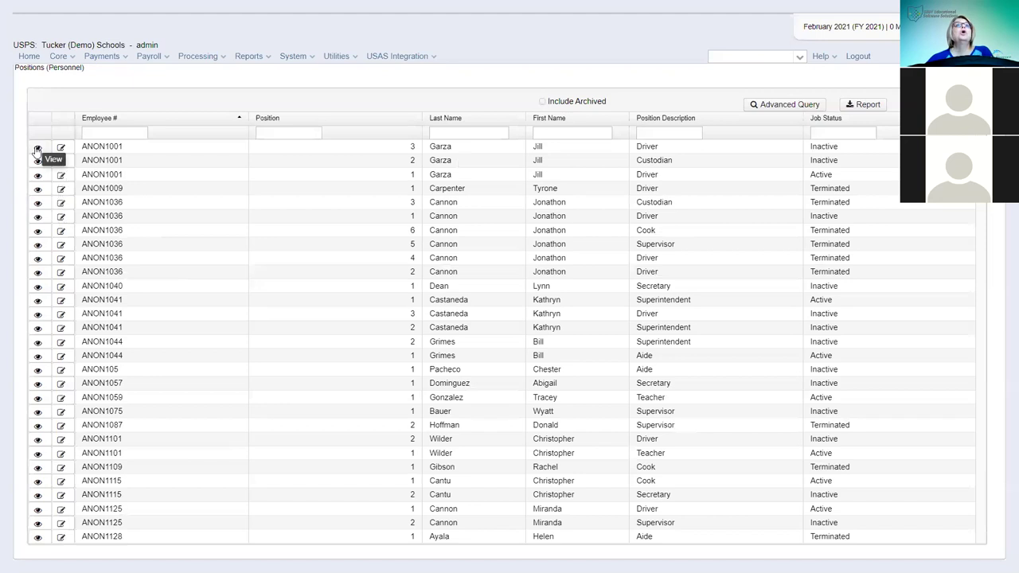
# - Edit the first row: the employee's inactive Driver position #3
pyautogui.click(60, 147)
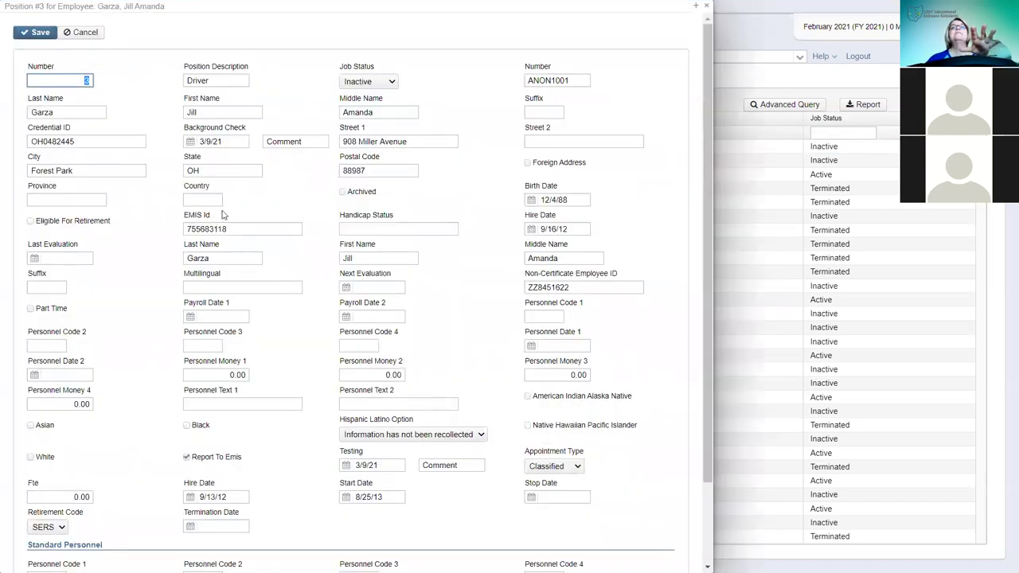
pyautogui.scroll(-2, 509, 418)
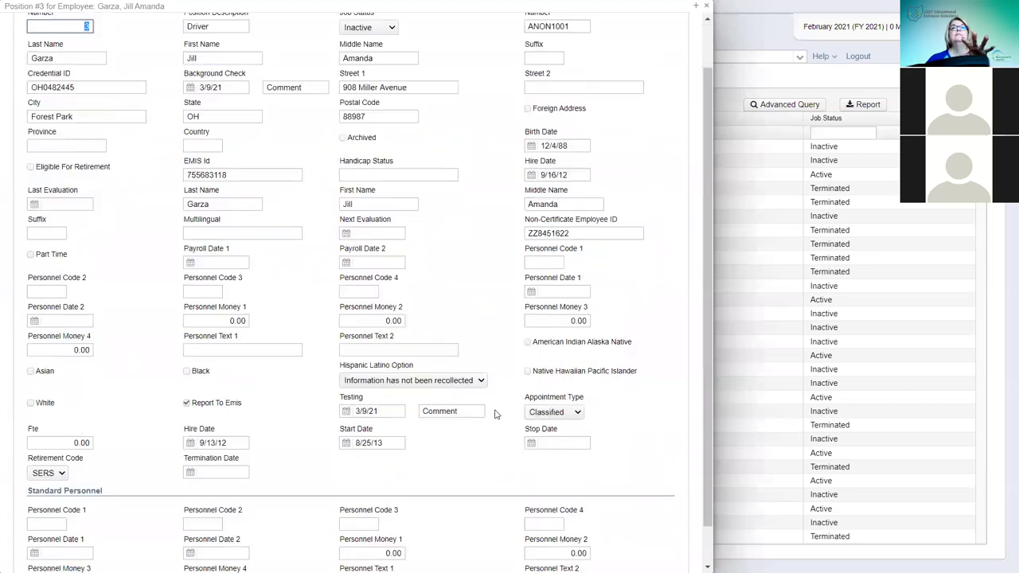
pyautogui.scroll(2, 461, 374)
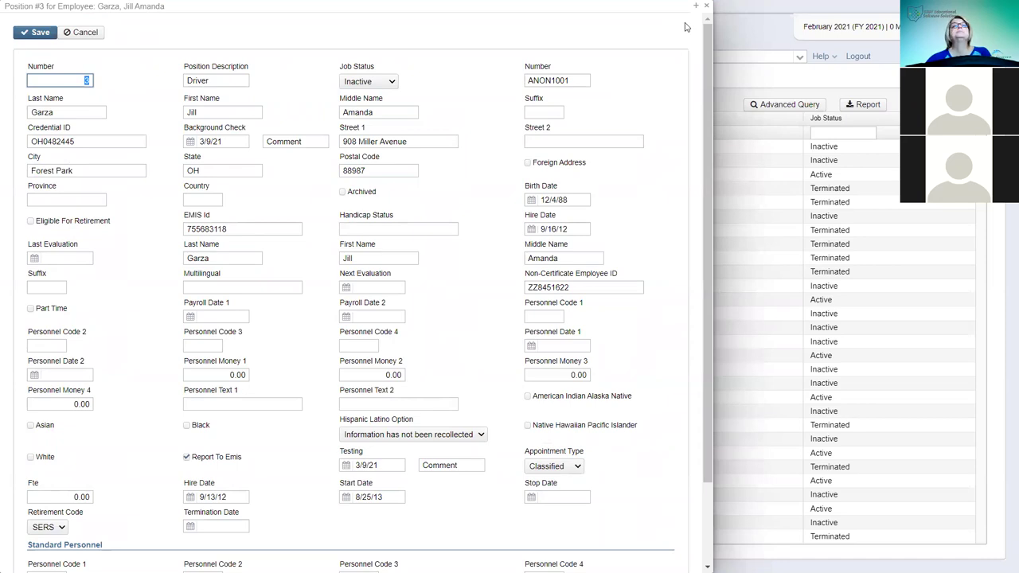
# - Close the position form without saving, returning to the Positions (Personnel) list
pyautogui.click(706, 5)
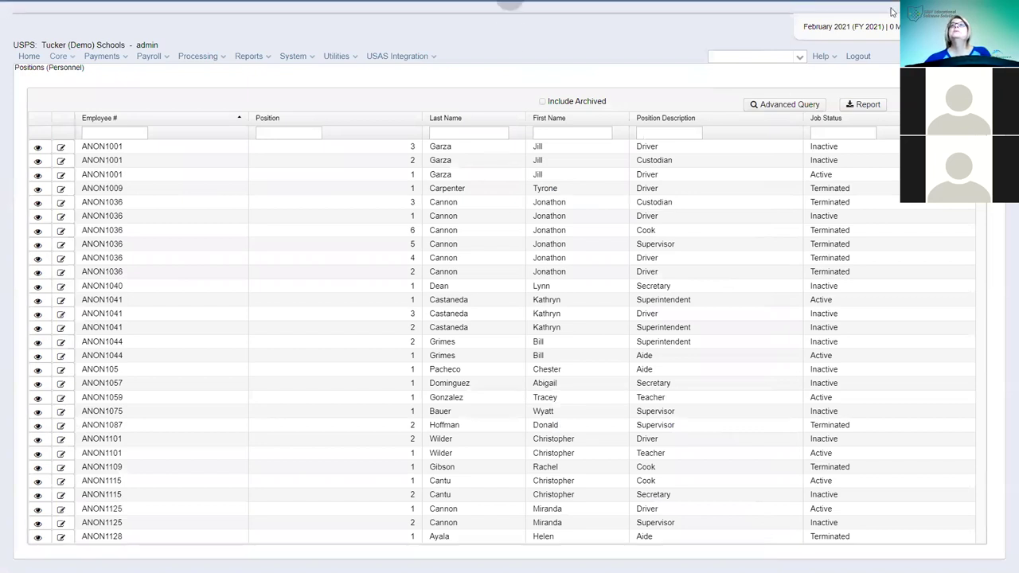
pyautogui.moveTo(509, 6)
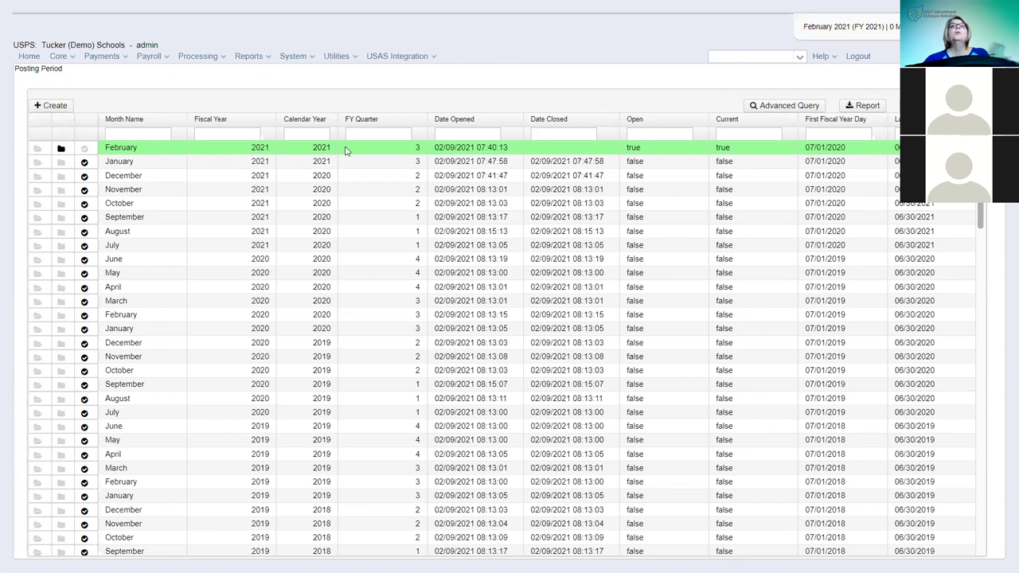
# - Create the March 2021 posting period with Current ticked
pyautogui.click(52, 106)
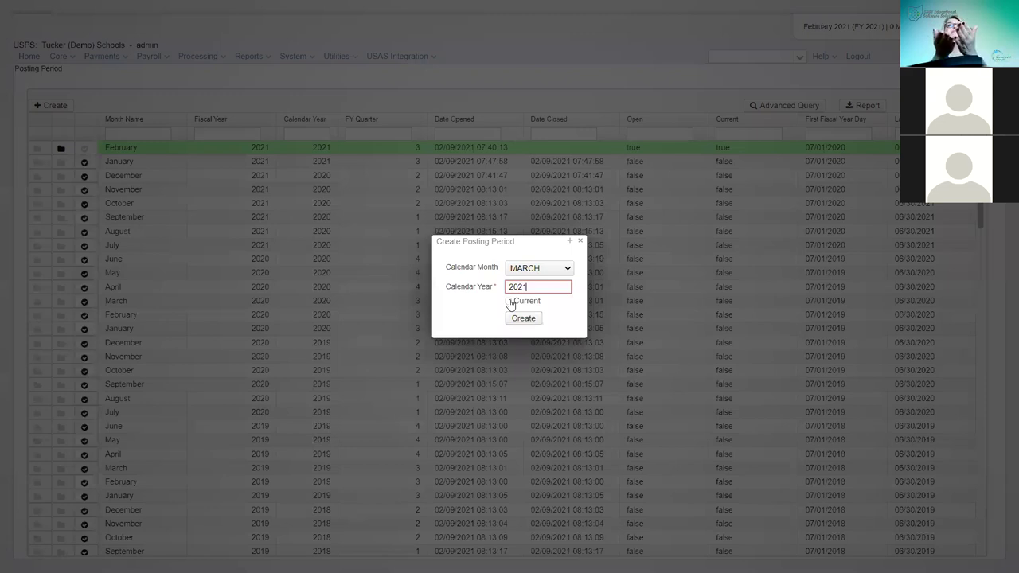
pyautogui.click(510, 302)
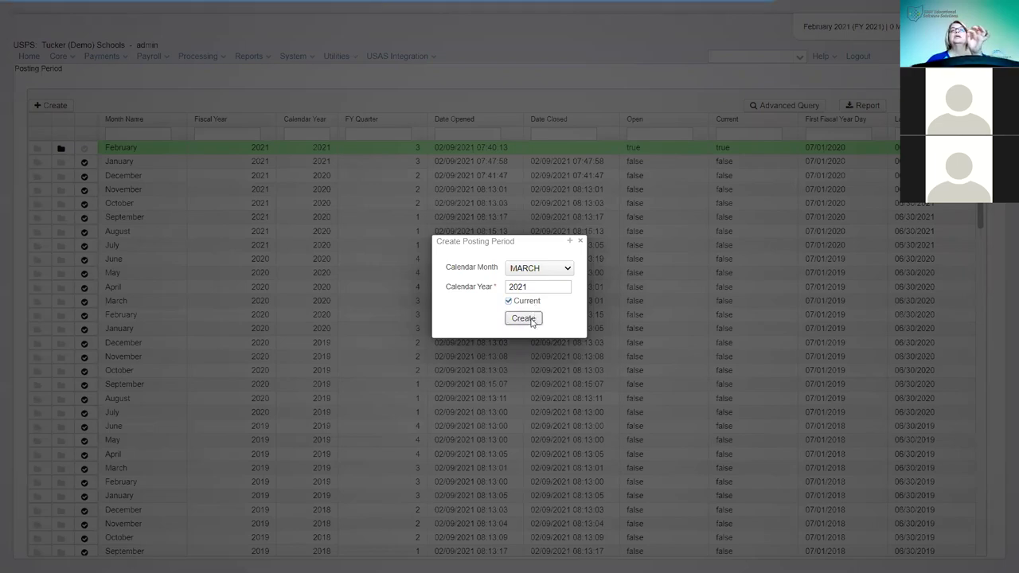
pyautogui.click(527, 318)
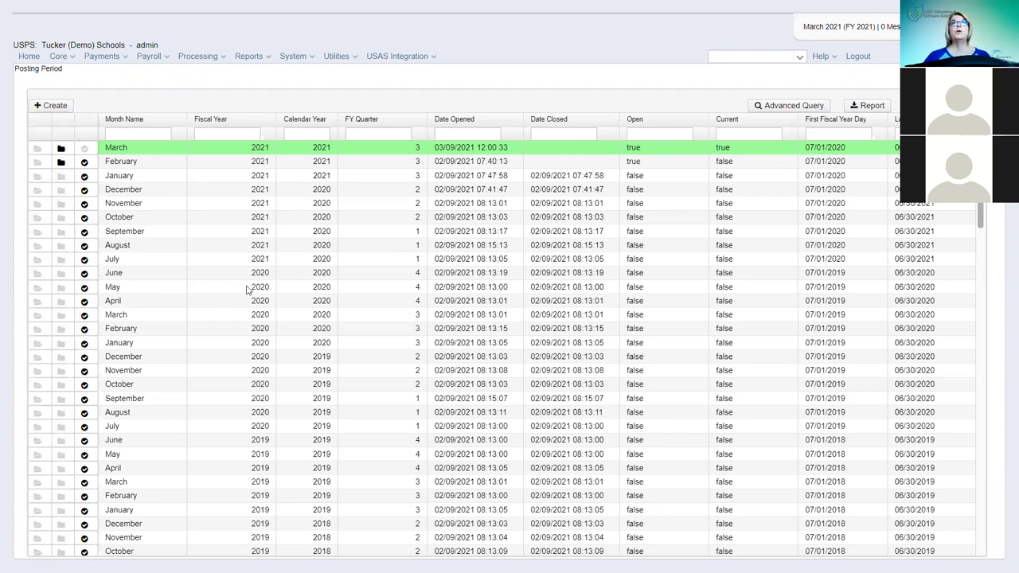
# - Close the February 2021 posting period, reopen it, then close it again
pyautogui.click(60, 162)
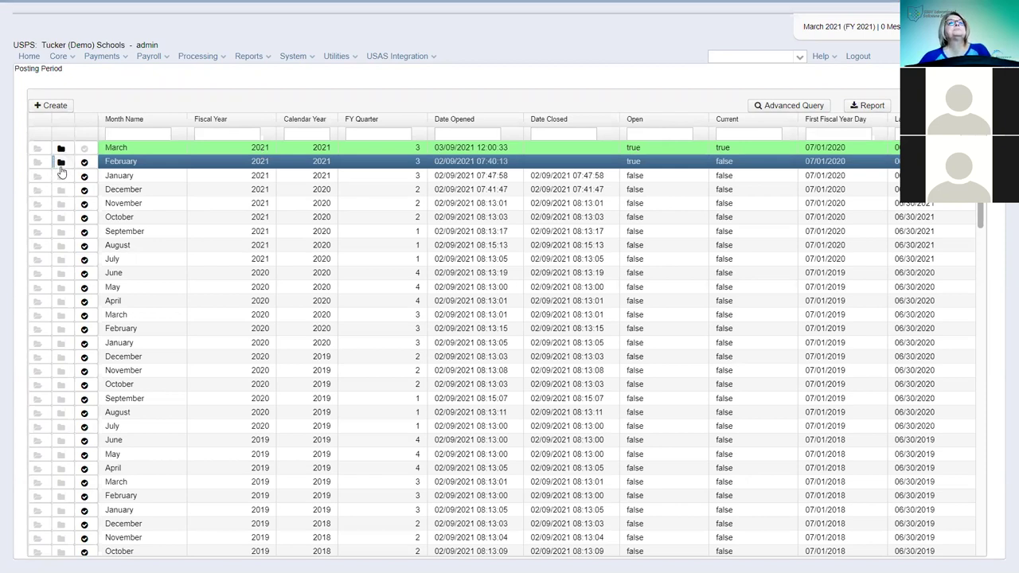
pyautogui.click(61, 163)
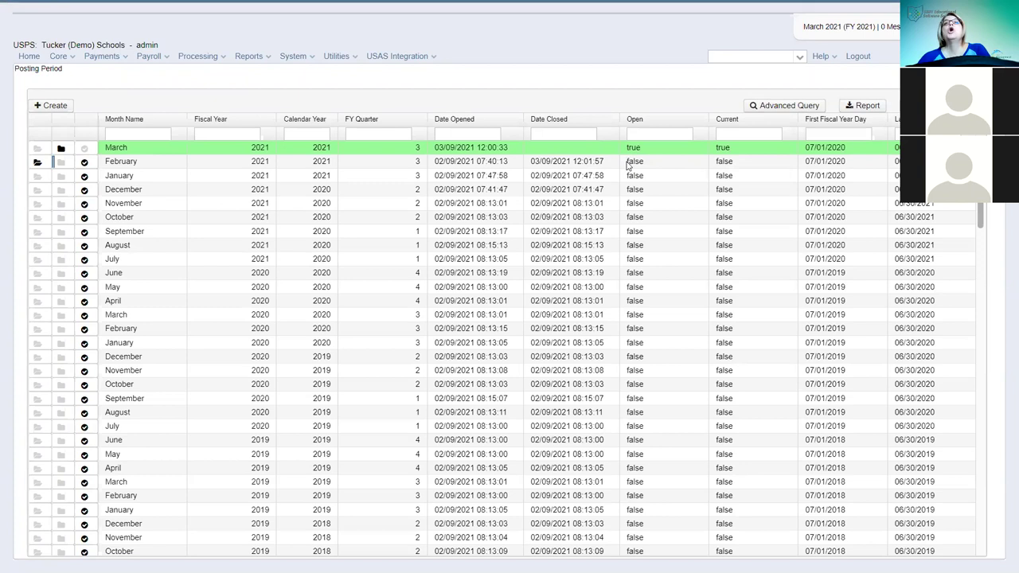
pyautogui.moveTo(510, 6)
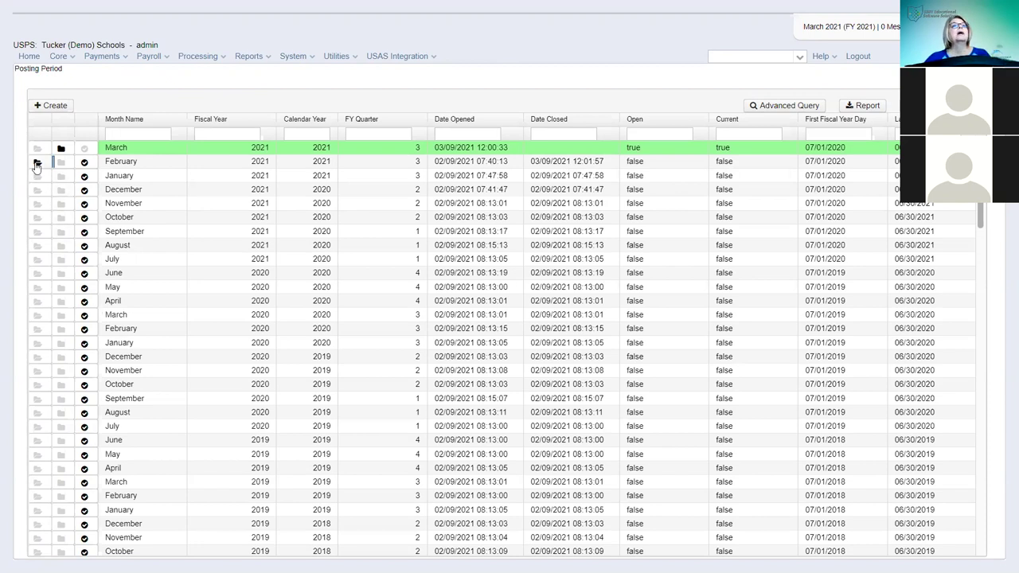
pyautogui.click(37, 162)
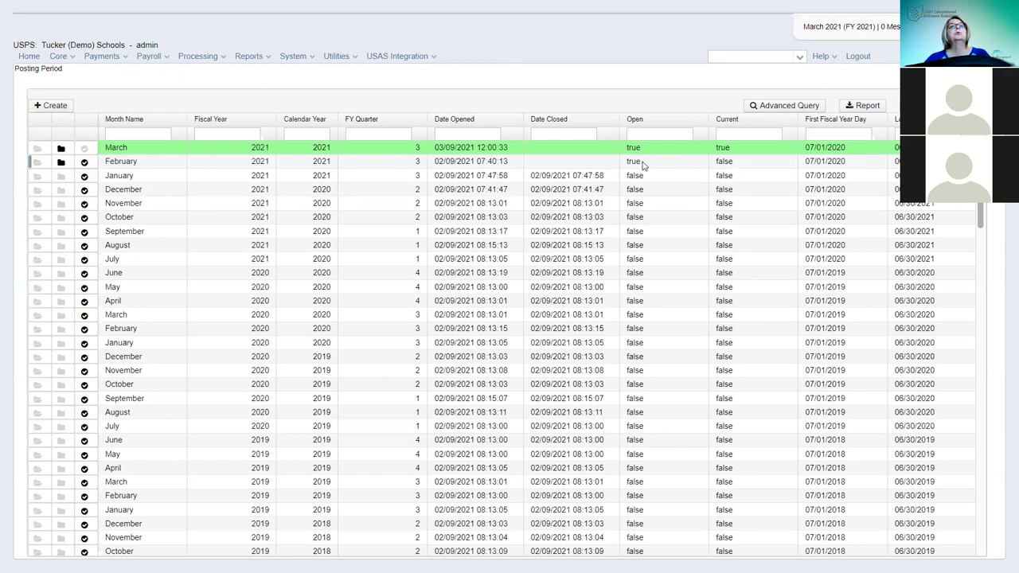
pyautogui.click(61, 164)
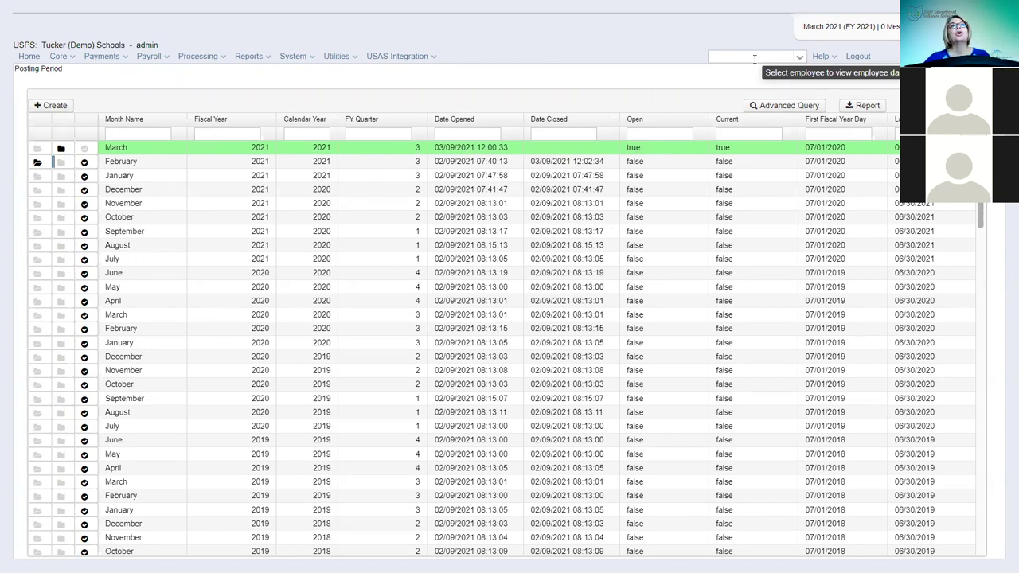
# - Go to the Employees list from the Core menu
pyautogui.click(74, 58)
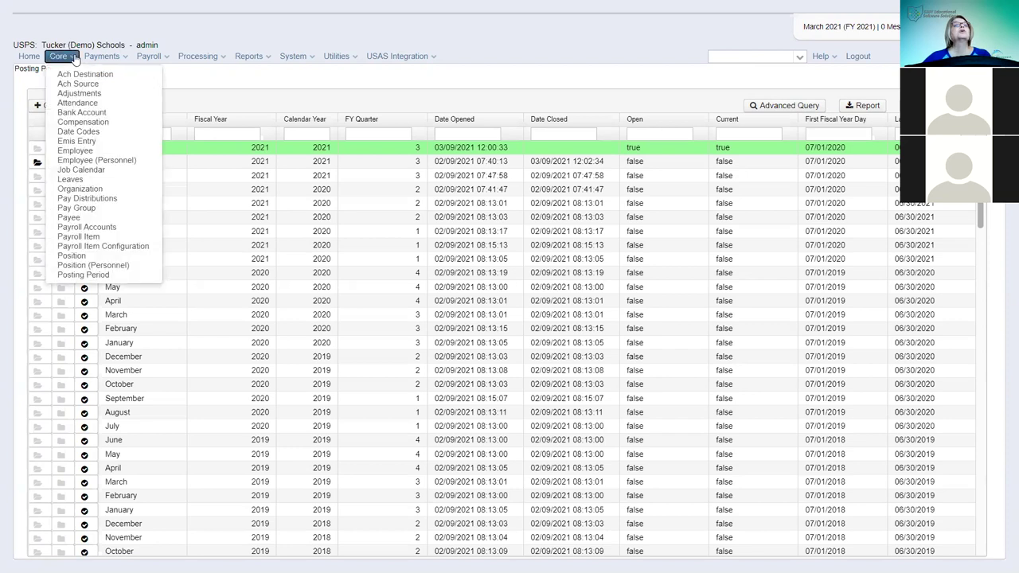
pyautogui.click(89, 154)
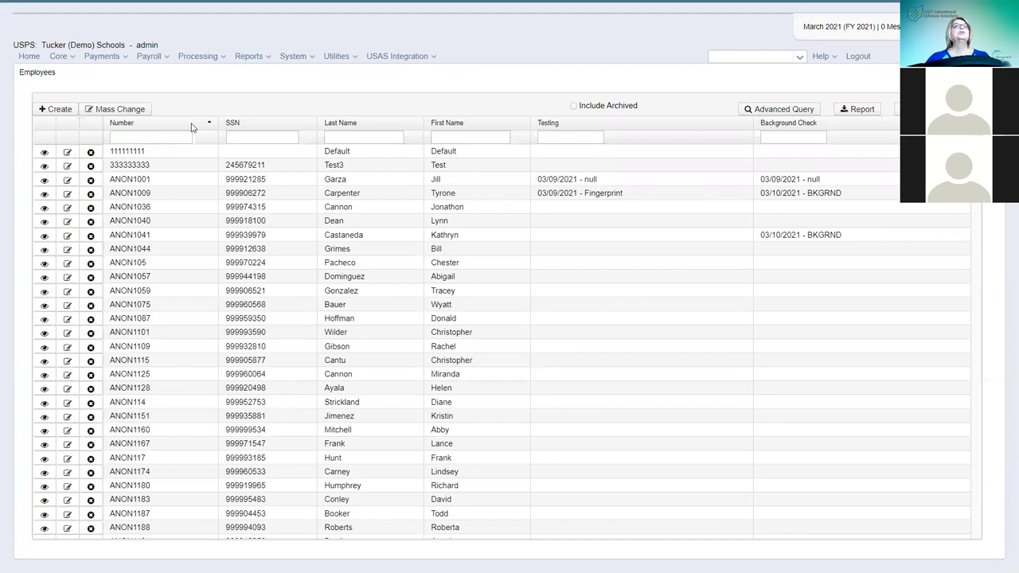
# - Add a new employee, entering the employee ID, SSN, last name and first name
pyautogui.click(51, 112)
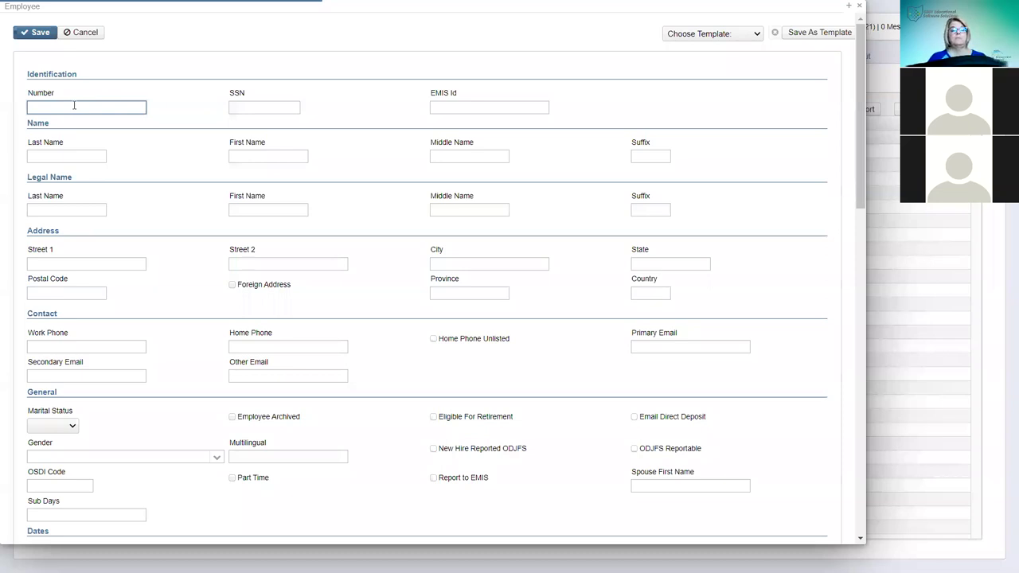
pyautogui.write('MILL44444')
pyautogui.click(259, 107)
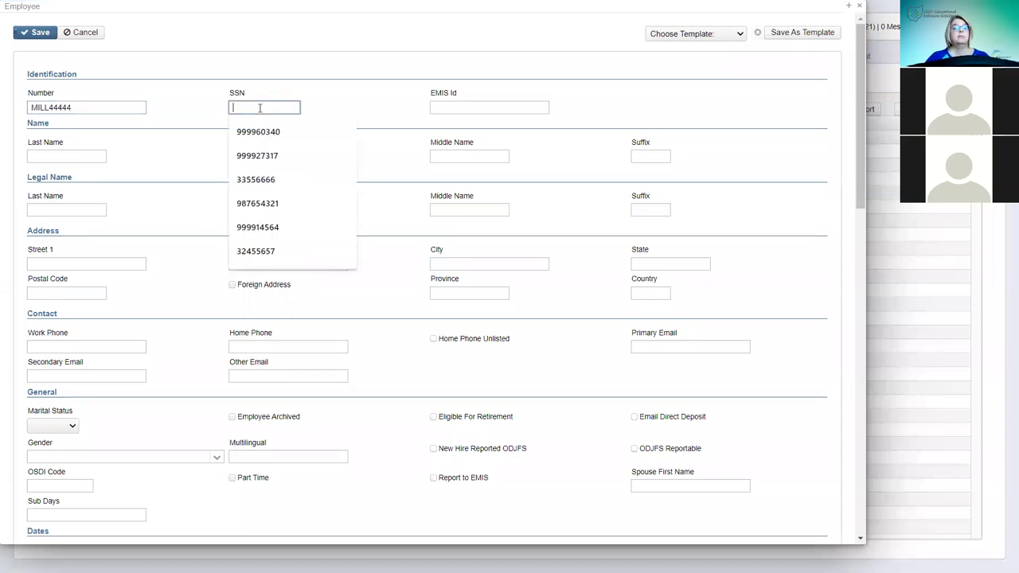
pyautogui.click(61, 154)
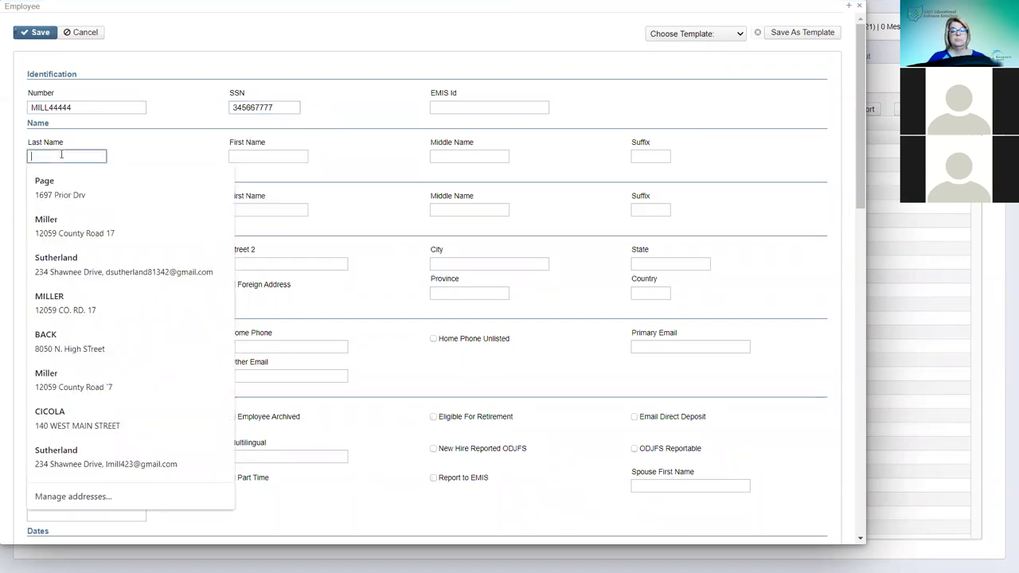
pyautogui.press('Tab')
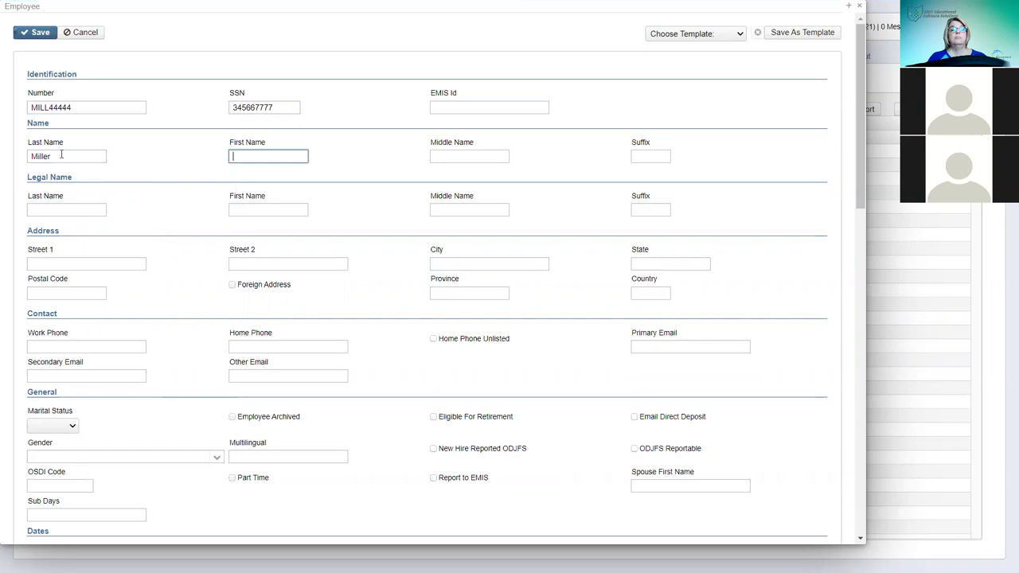
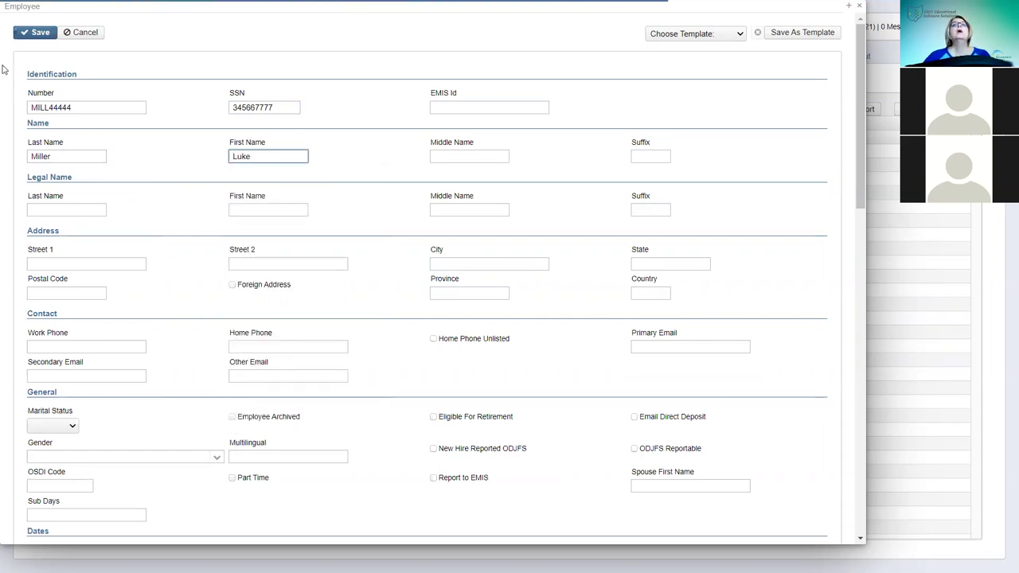
# - Save the new employee record and close its detail view
pyautogui.click(25, 33)
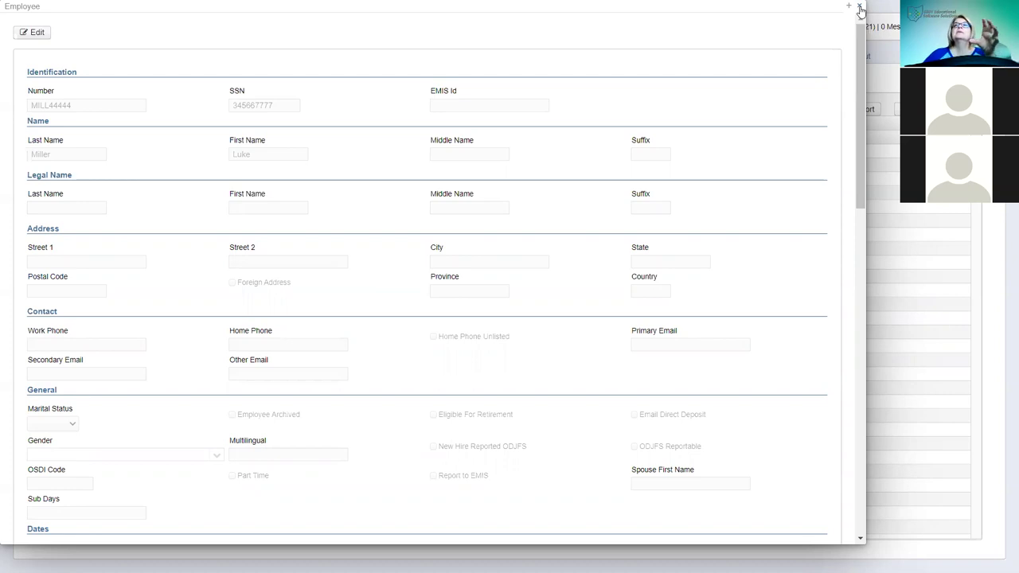
pyautogui.click(858, 7)
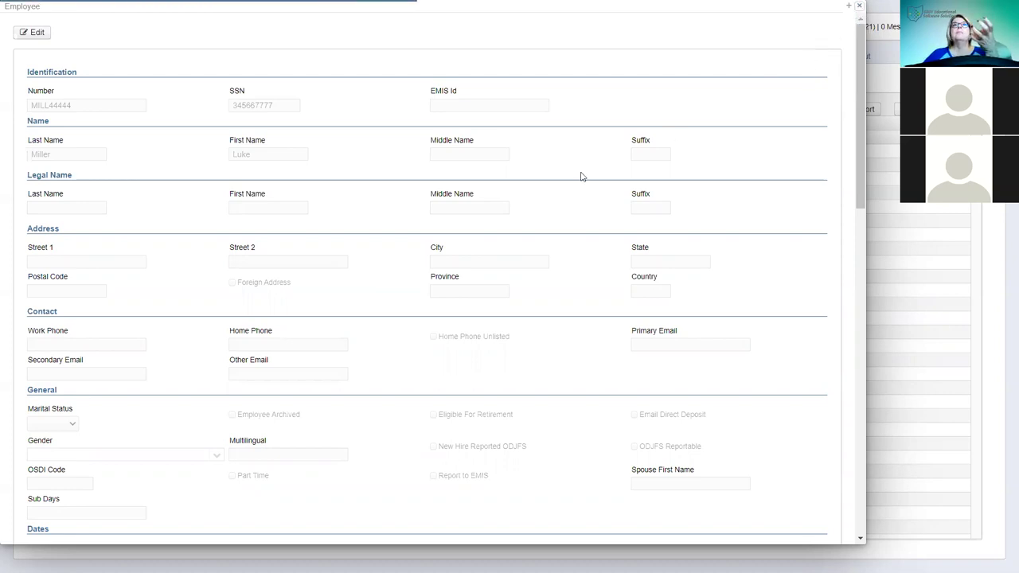
pyautogui.click(859, 7)
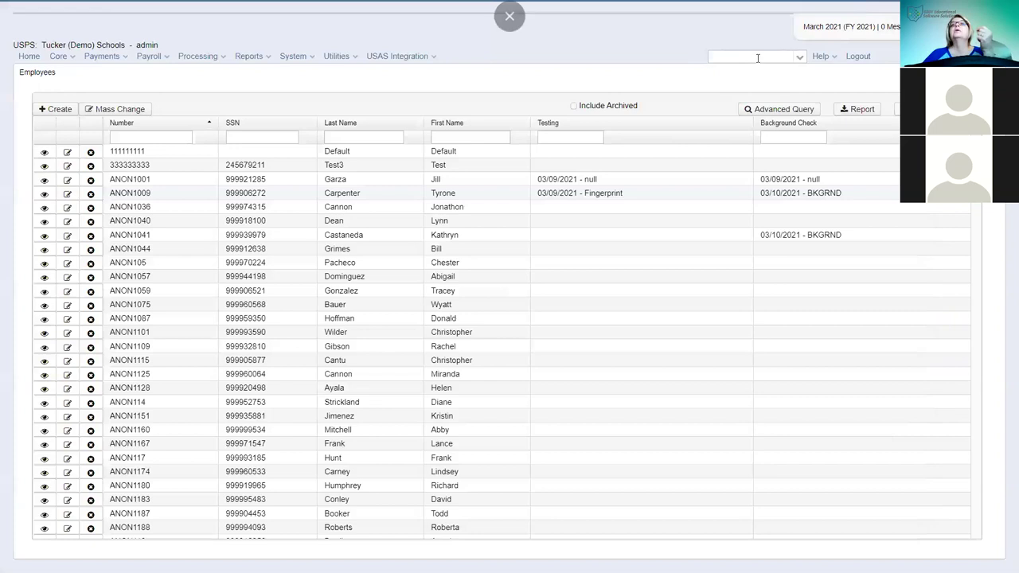
# - Look up the new employee by last name and open their record
pyautogui.click(757, 57)
pyautogui.write('miller')
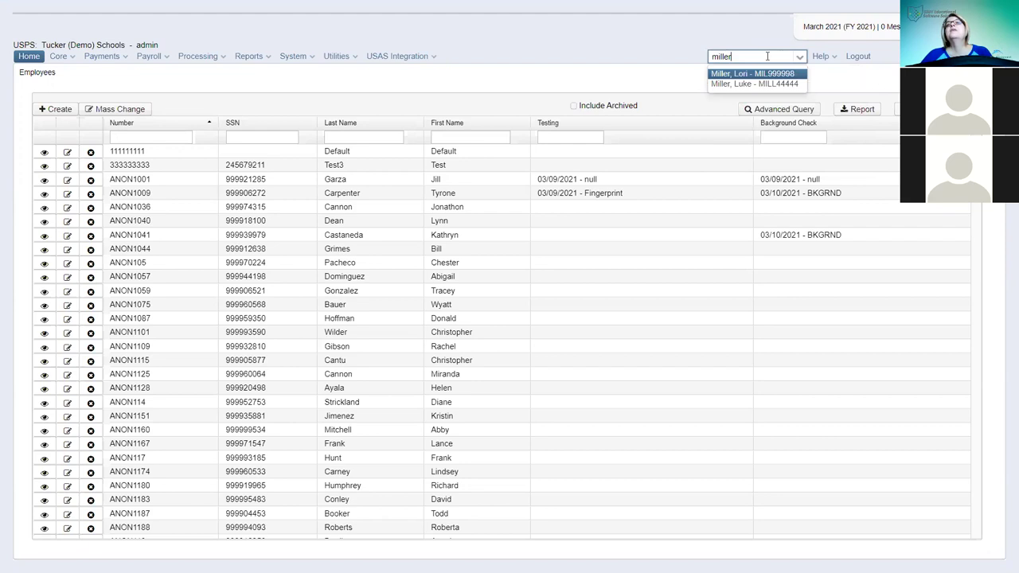
pyautogui.click(740, 85)
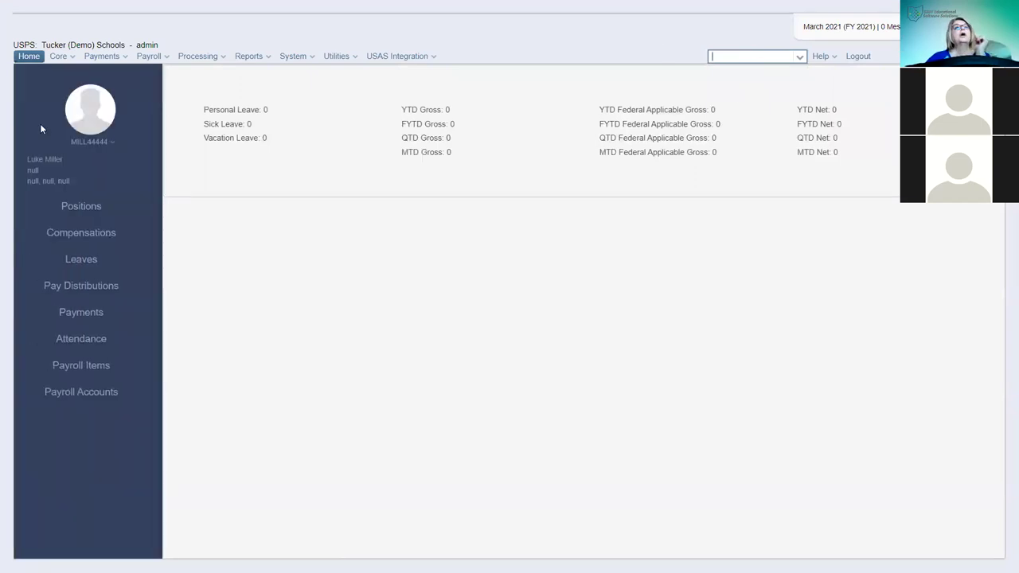
# - Dismiss the record options menu and show the employee's Positions list
pyautogui.click(114, 144)
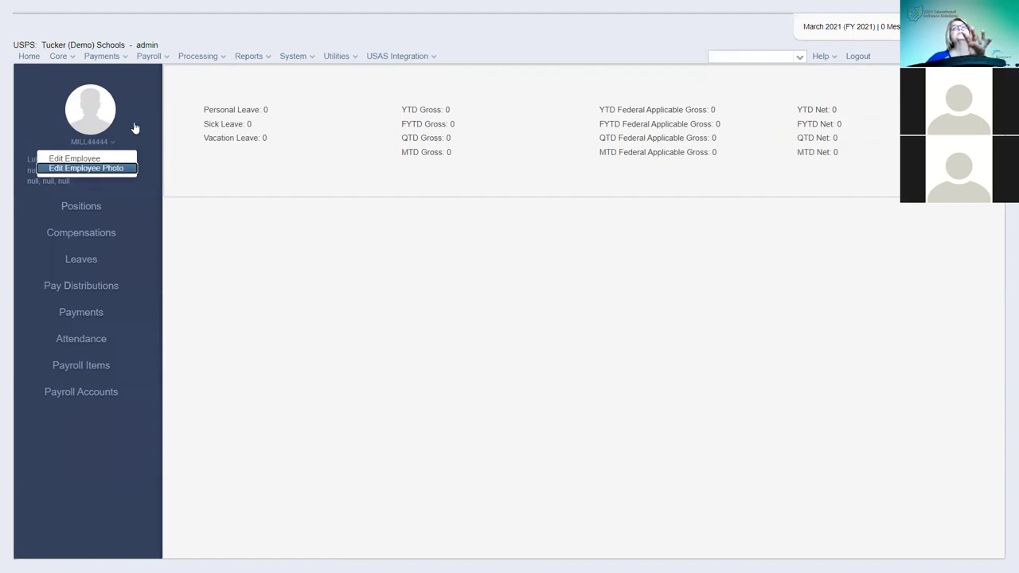
pyautogui.press('Escape')
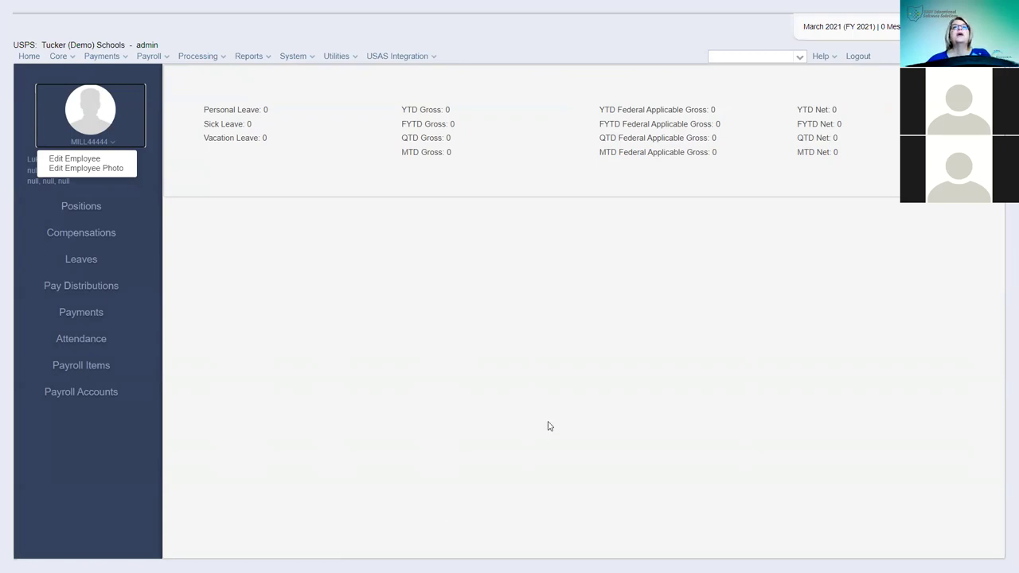
pyautogui.click(293, 353)
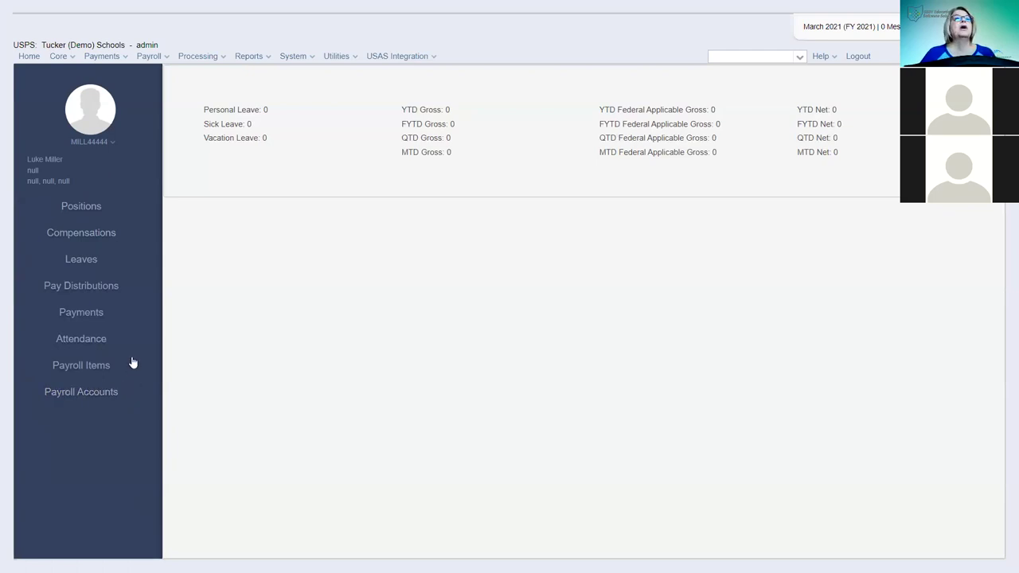
pyautogui.click(90, 212)
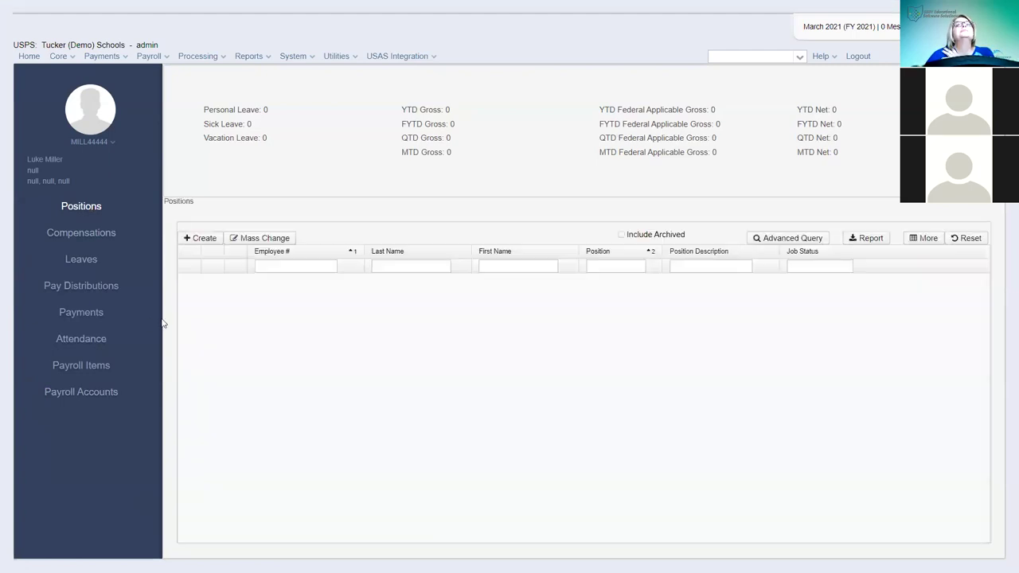
pyautogui.click(201, 239)
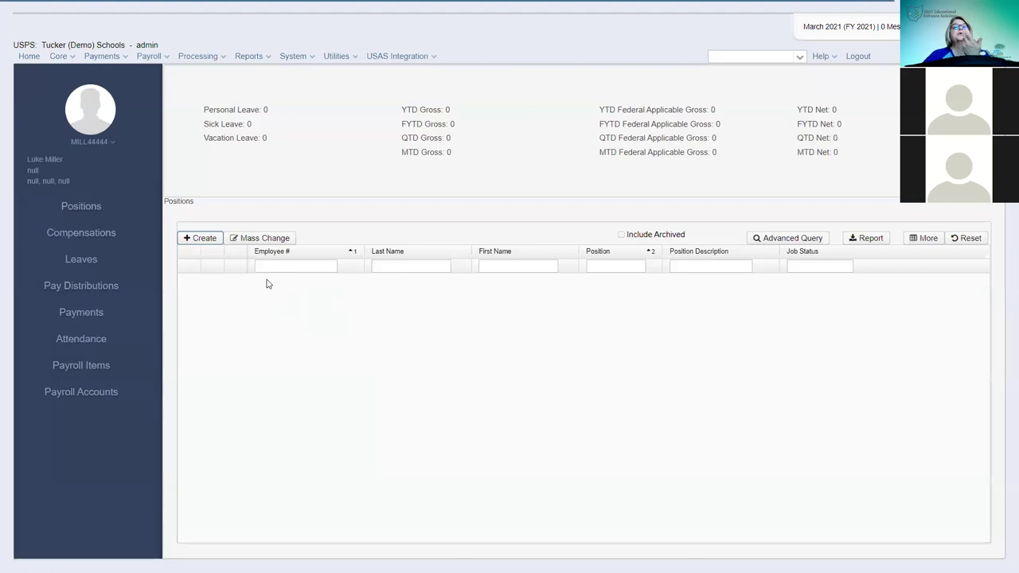
# - Start position 1, '20-21 Test', with Active job status and Certificated appointment type
pyautogui.click(204, 238)
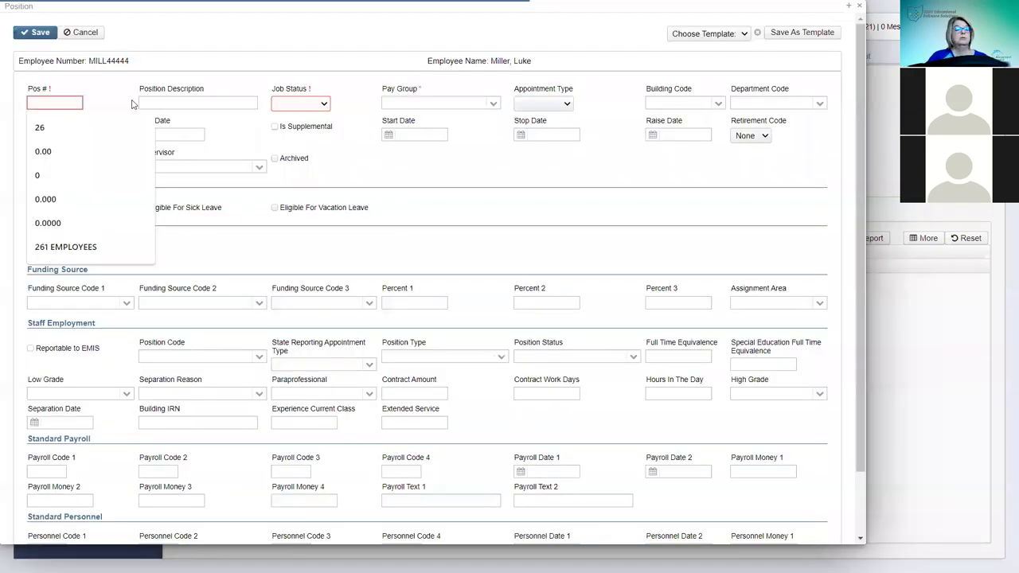
pyautogui.write('1')
pyautogui.press('Tab')
pyautogui.write('2')
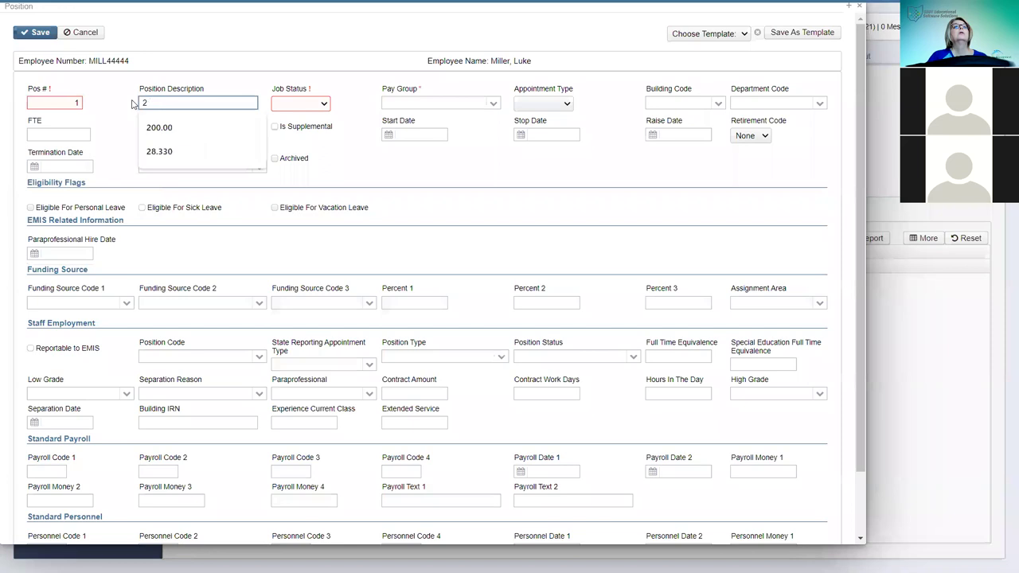
pyautogui.write('0-')
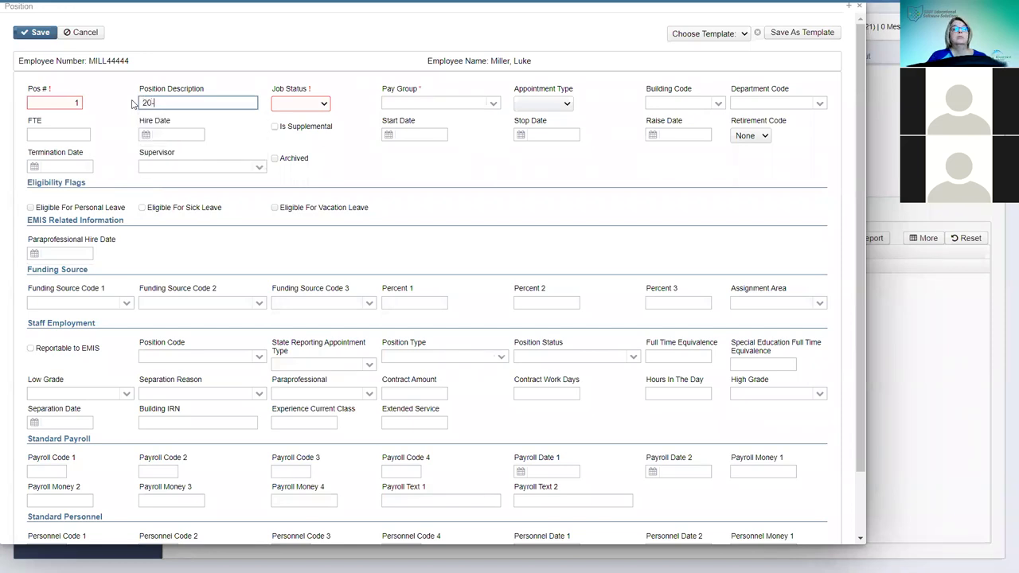
pyautogui.write('21 Tedst')
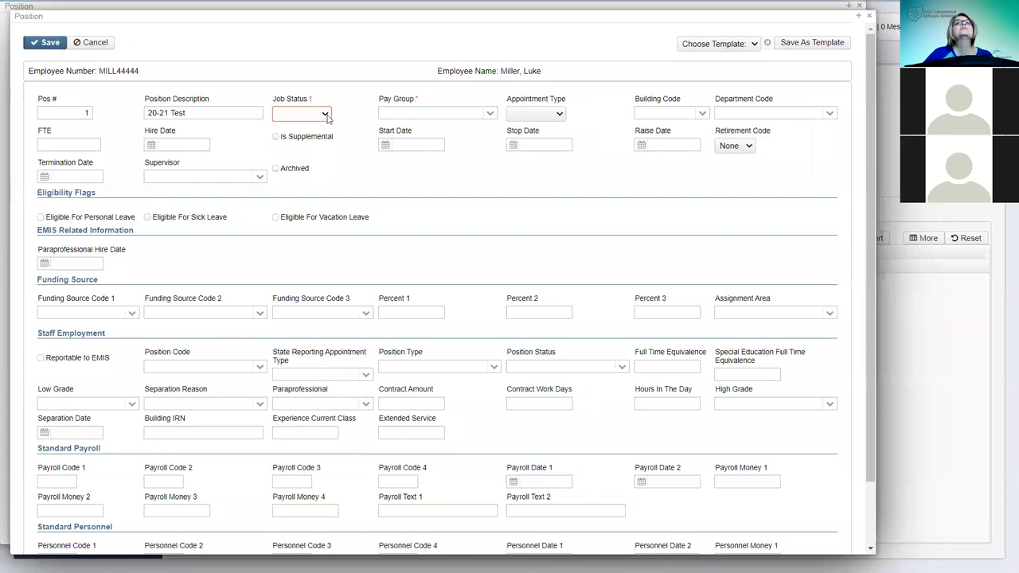
pyautogui.click(324, 117)
pyautogui.click(289, 146)
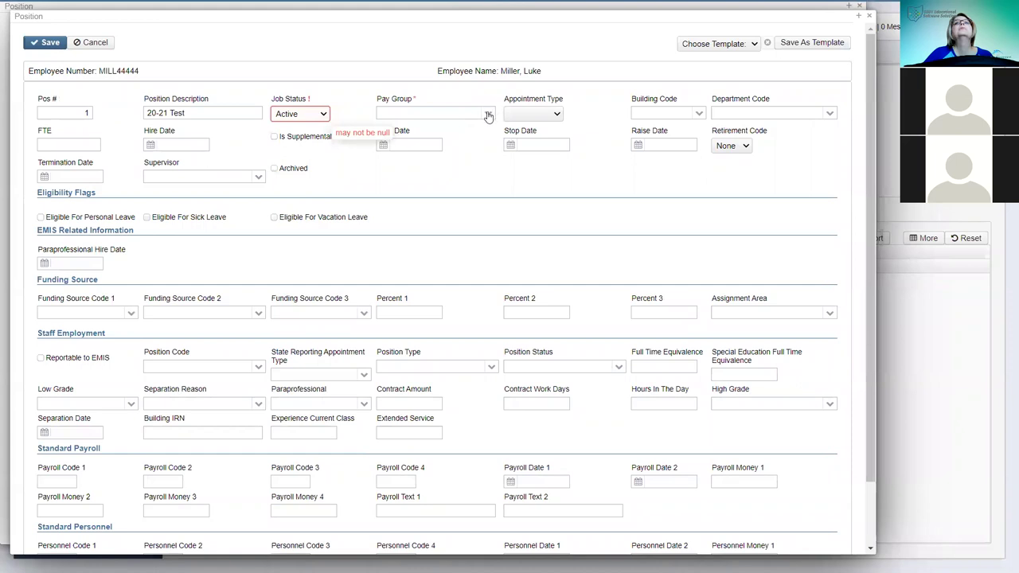
pyautogui.click(554, 115)
pyautogui.press('Return')
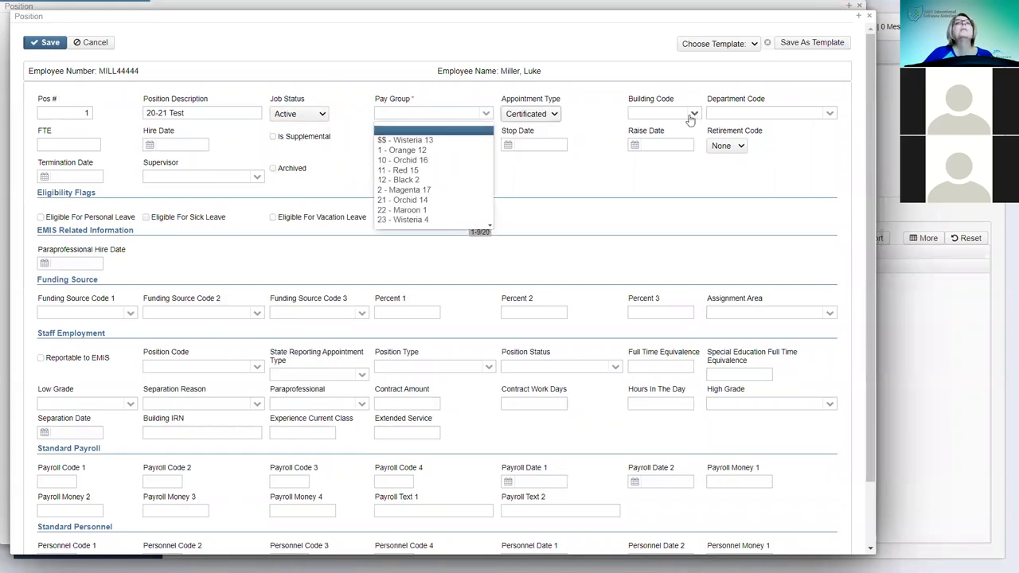
# - Set pay group 1 - Orange 12, FTE 1, and hire and start dates 3/1/21
pyautogui.click(78, 143)
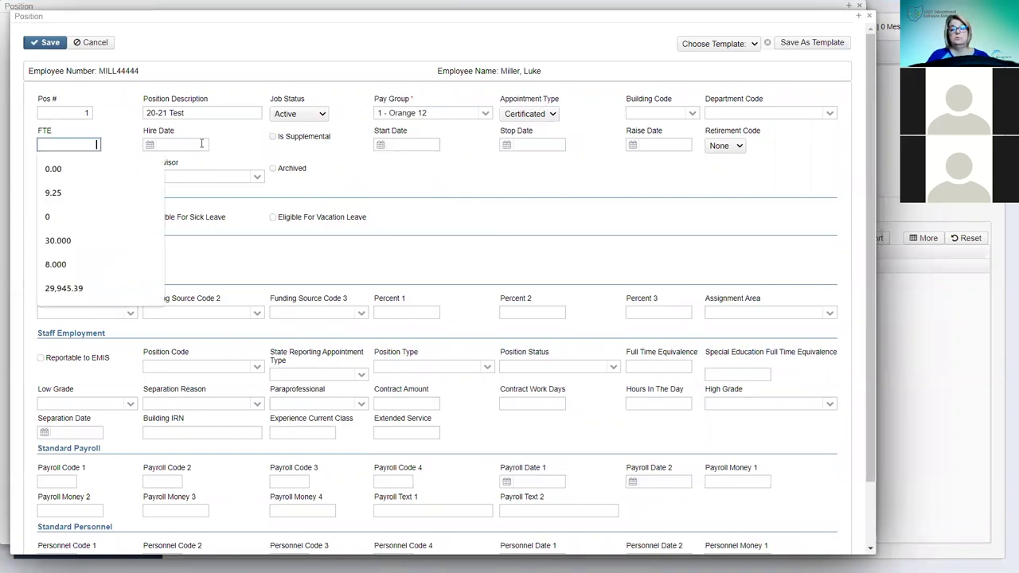
pyautogui.write('1')
pyautogui.press('Tab')
pyautogui.write('3/1/21')
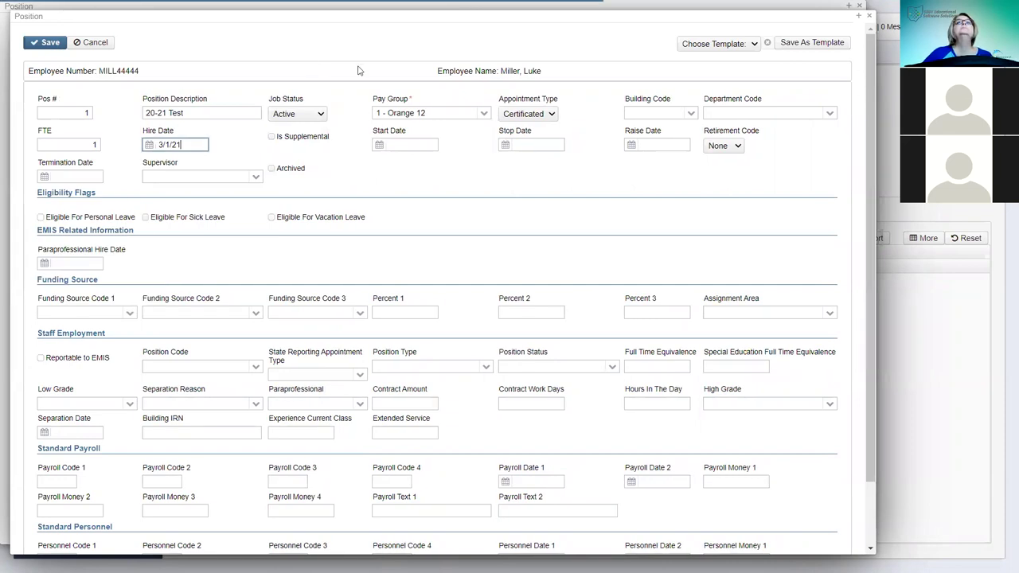
pyautogui.click(422, 146)
pyautogui.write('3')
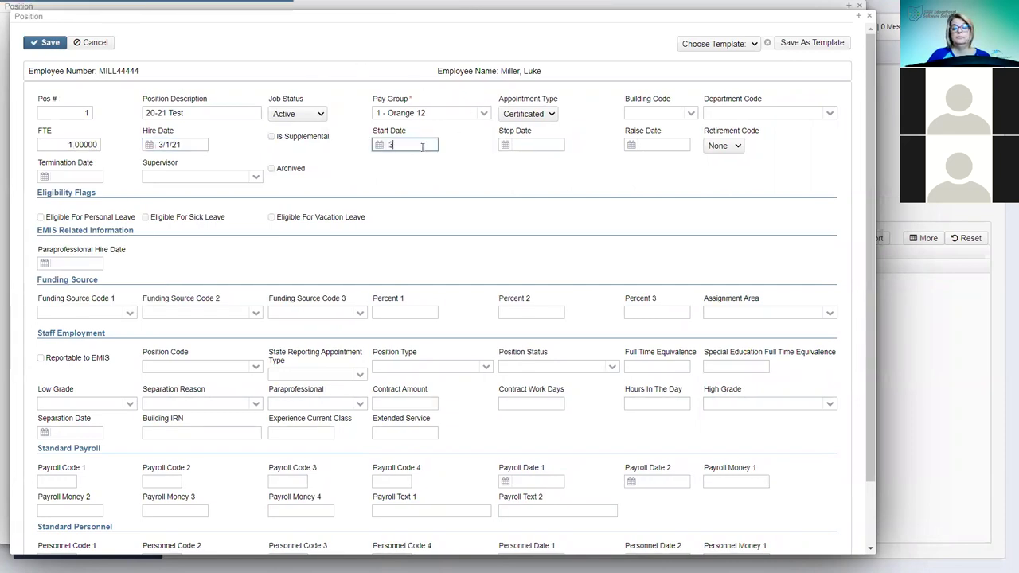
pyautogui.write('/1/21')
# - Set retirement code STRS, assign a supervisor, mark reportable to EMIS, and save
pyautogui.click(739, 146)
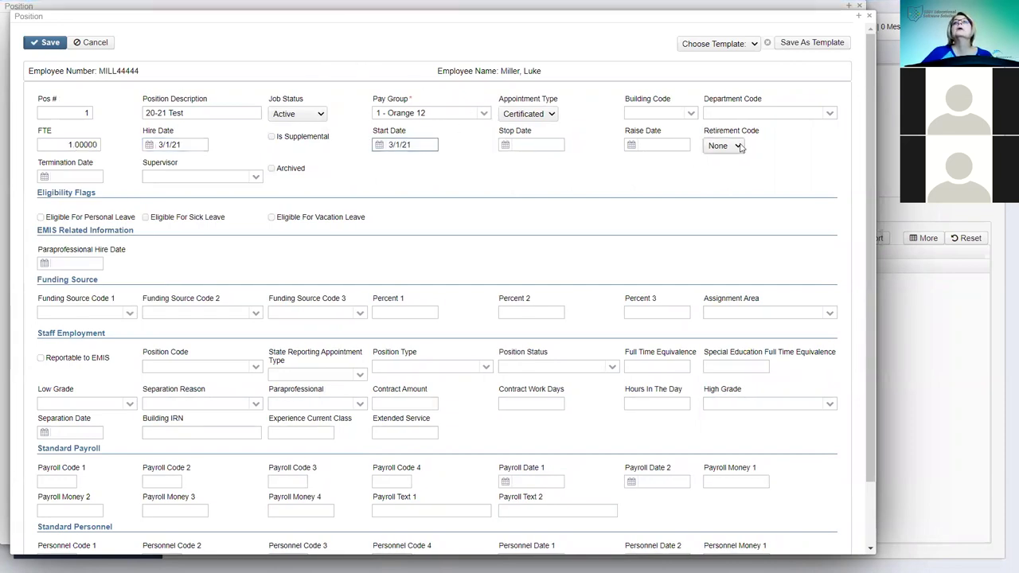
pyautogui.click(718, 179)
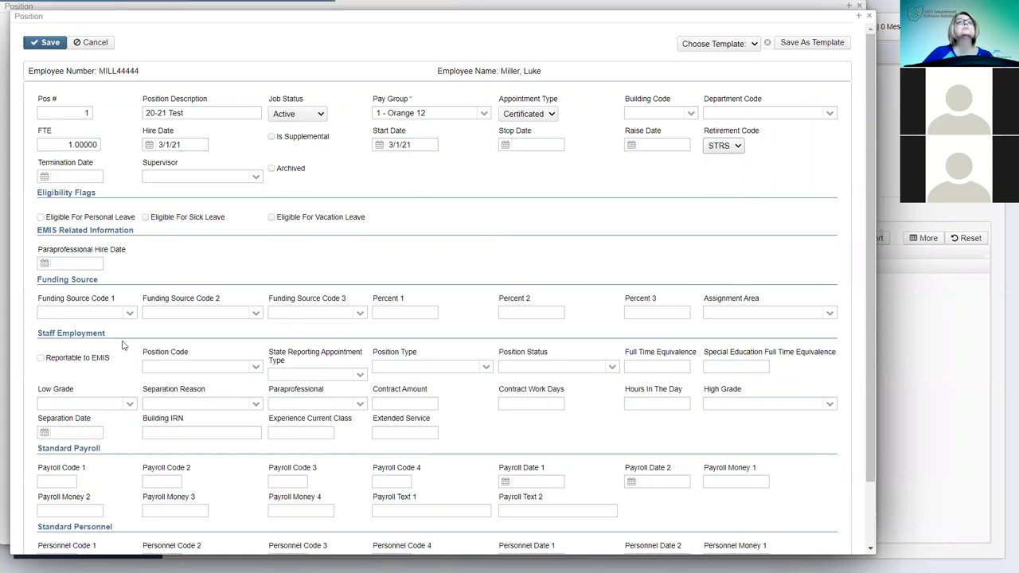
pyautogui.click(256, 176)
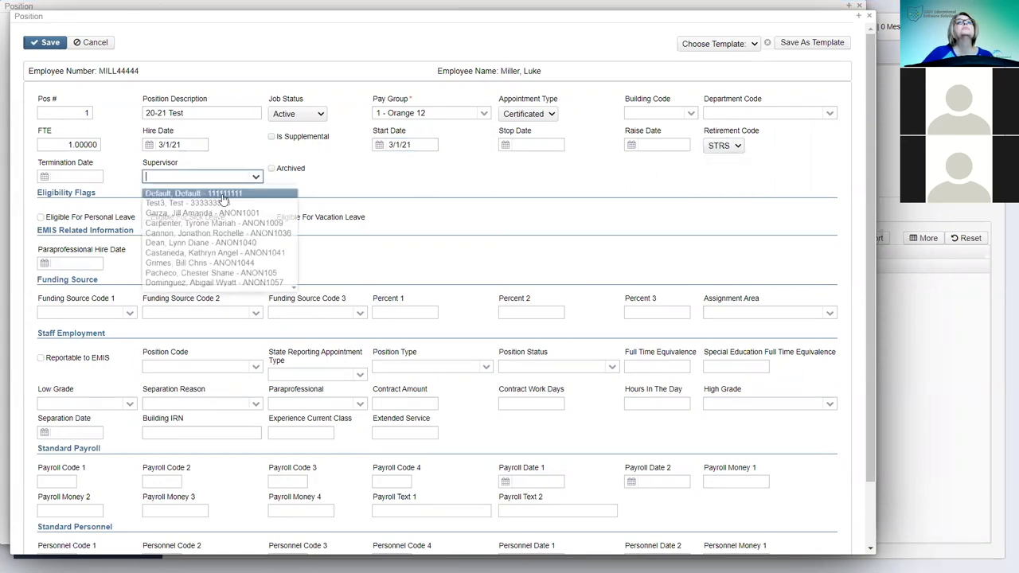
pyautogui.click(178, 215)
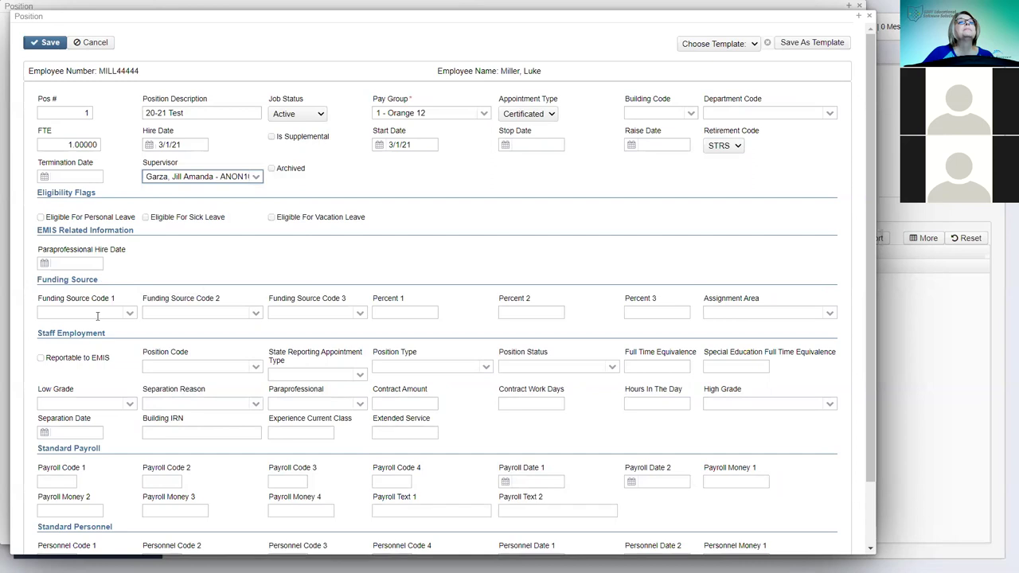
pyautogui.click(41, 359)
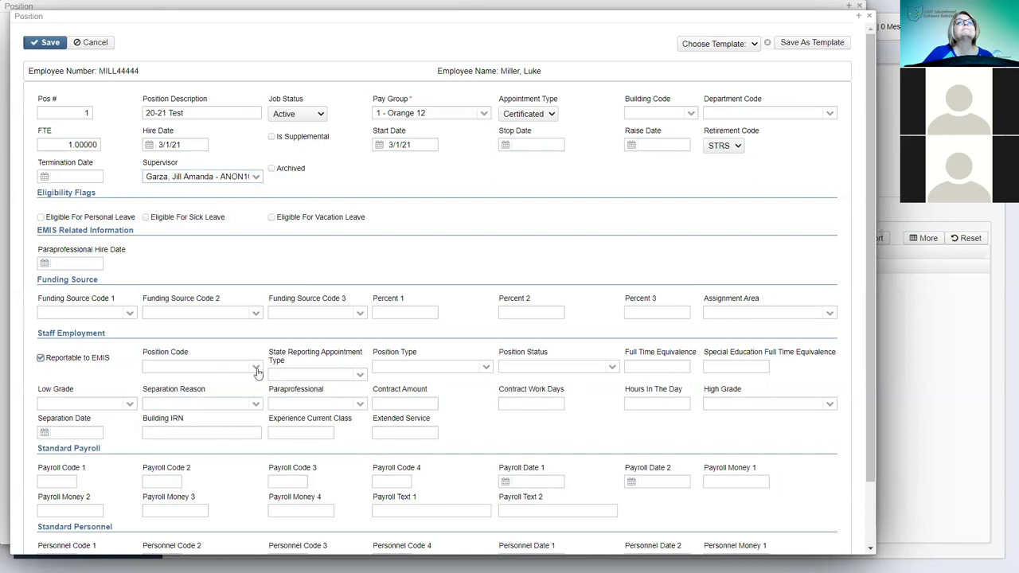
pyautogui.click(46, 44)
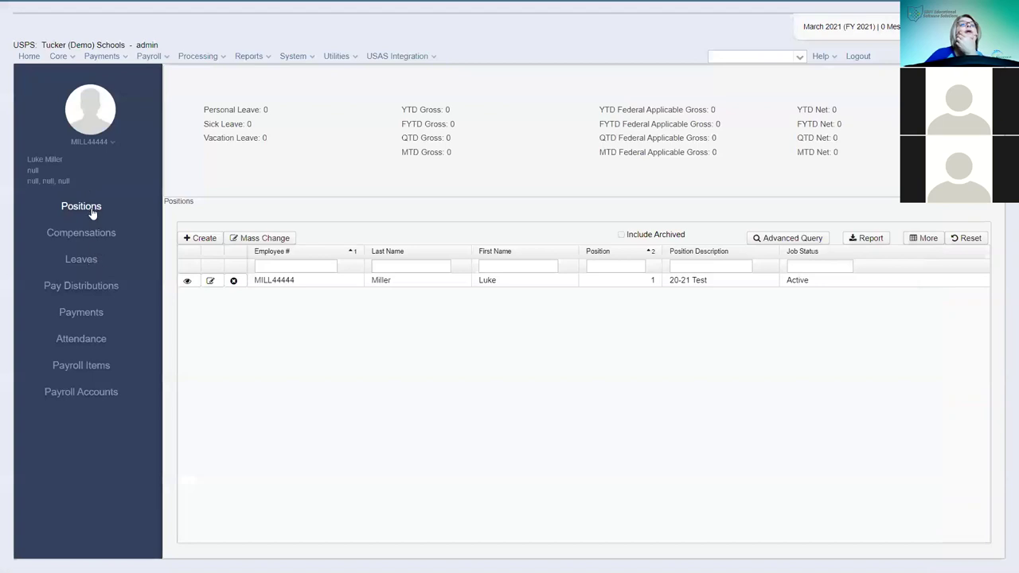
# - Make position 1 vacation-leave eligible with position code 230 (Teacher Assignment)
pyautogui.click(211, 281)
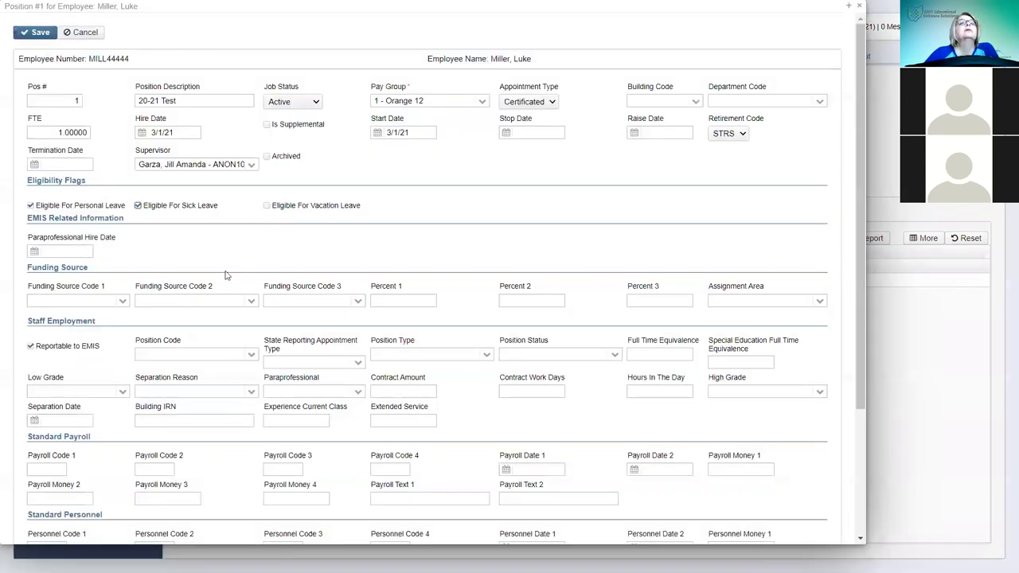
pyautogui.click(250, 353)
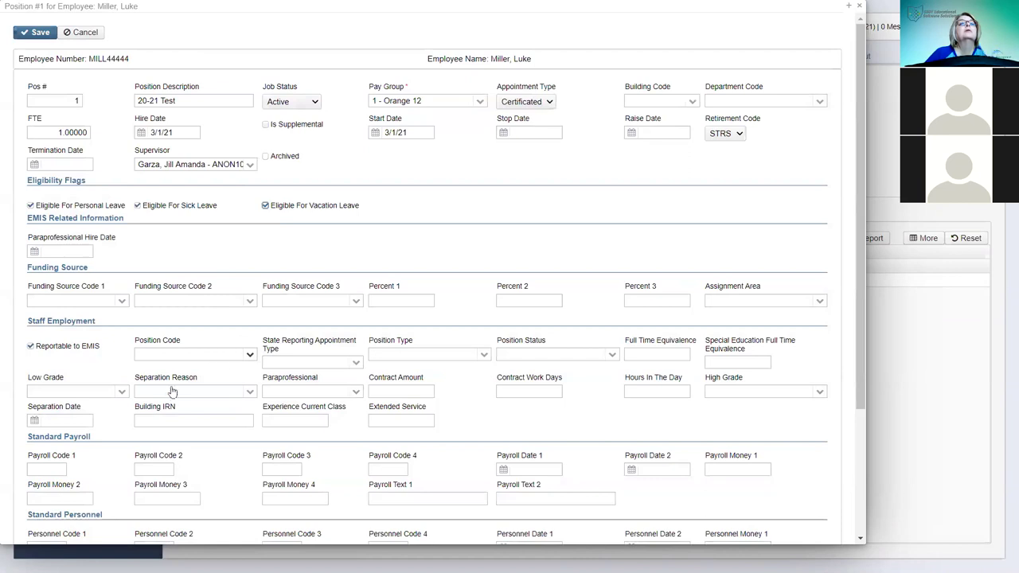
pyautogui.click(174, 355)
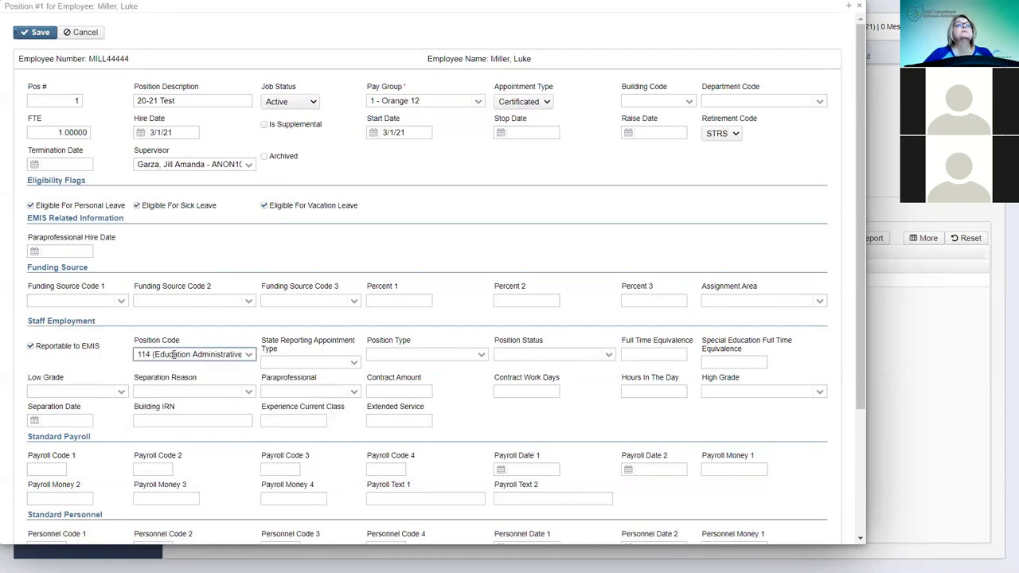
pyautogui.tripleClick(171, 354)
pyautogui.write('230 (Teacher Assignment')
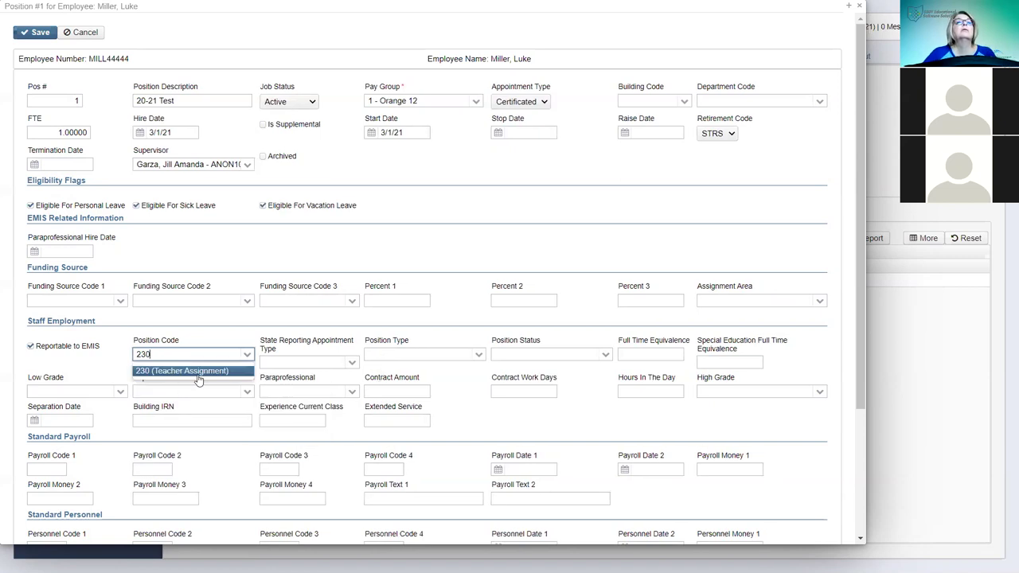
pyautogui.click(191, 371)
# - Set appointment type 1 (Certificated), position type R (Regular), status C, and FTE 1
pyautogui.click(351, 363)
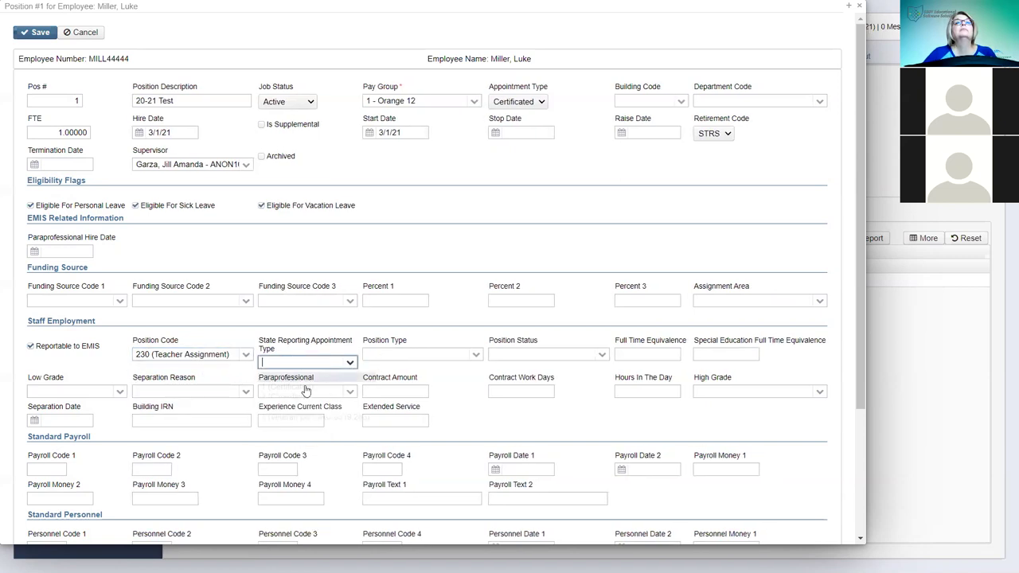
pyautogui.click(307, 390)
pyautogui.click(475, 354)
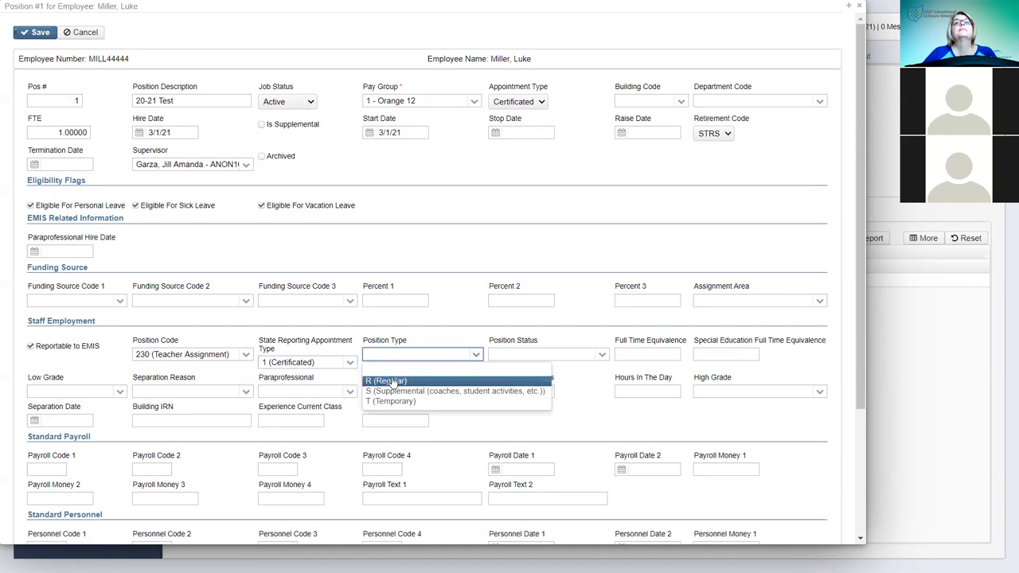
pyautogui.click(398, 381)
pyautogui.click(602, 355)
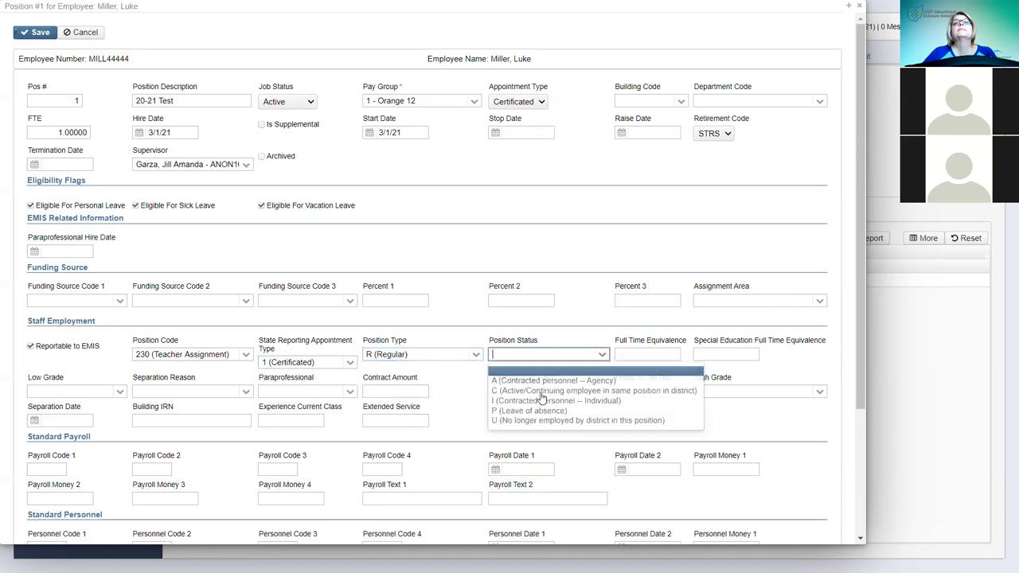
pyautogui.click(575, 388)
pyautogui.click(648, 354)
pyautogui.write('1')
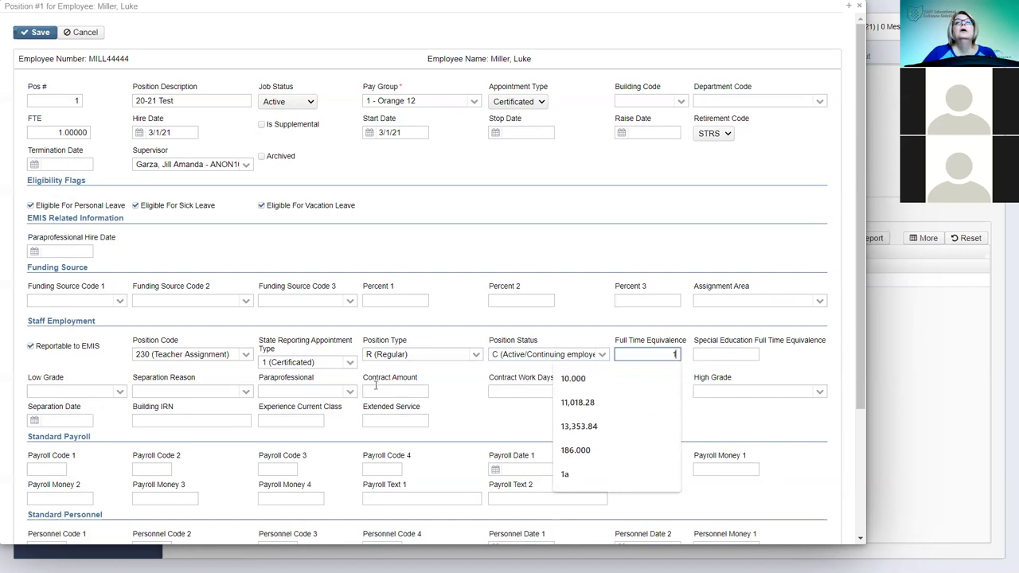
pyautogui.click(40, 32)
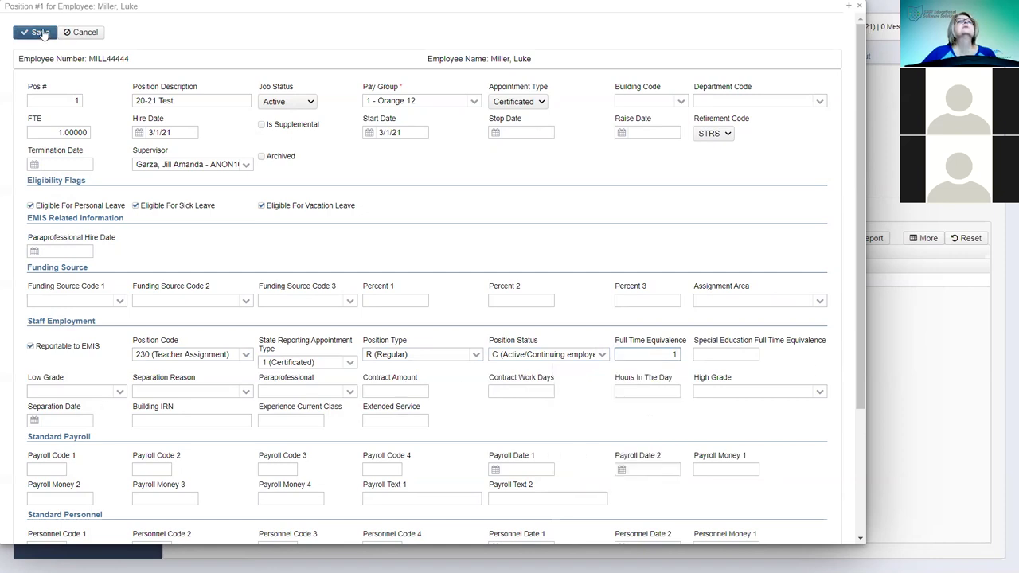
# - Save position 1 and start a new compensation from the Compensations list
pyautogui.click(845, 10)
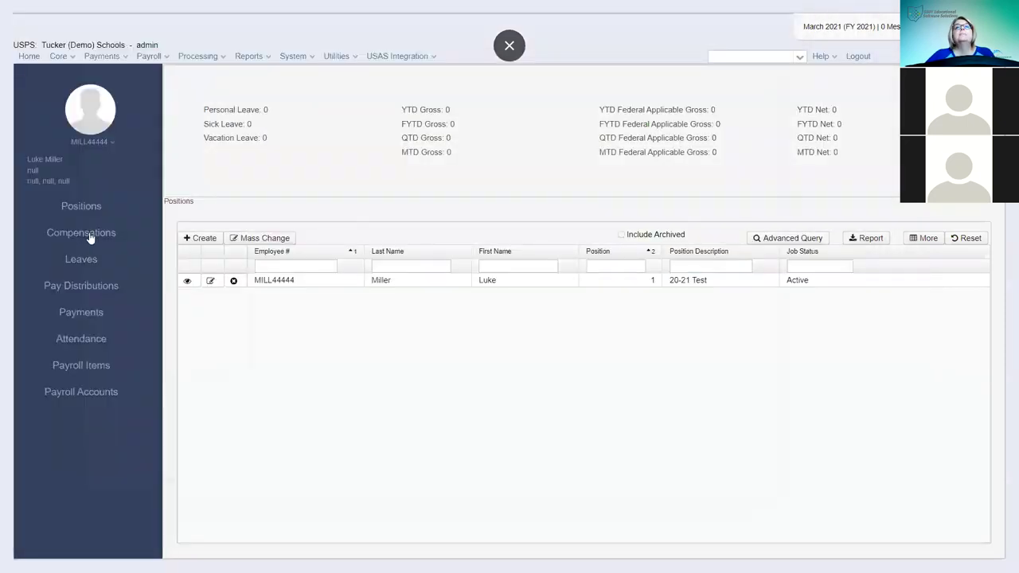
pyautogui.click(90, 238)
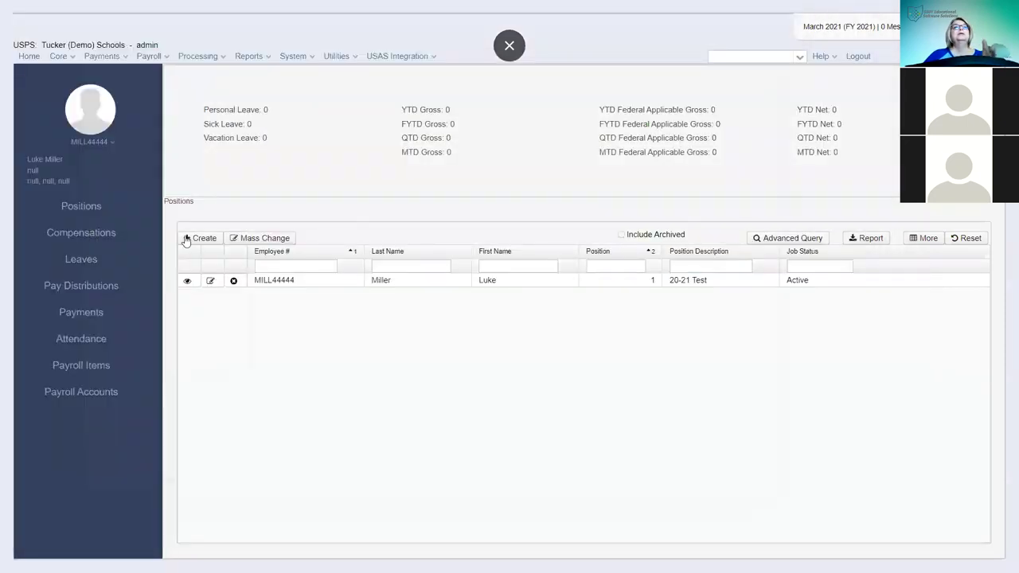
pyautogui.click(200, 238)
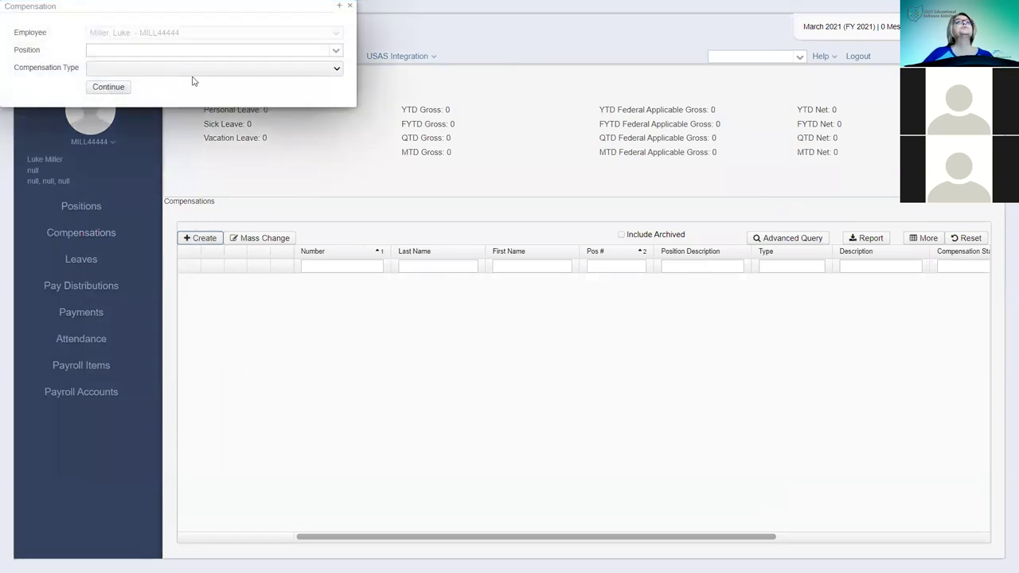
# - Choose position 1 (20-21 Test) with Contract compensation type and continue
pyautogui.click(336, 50)
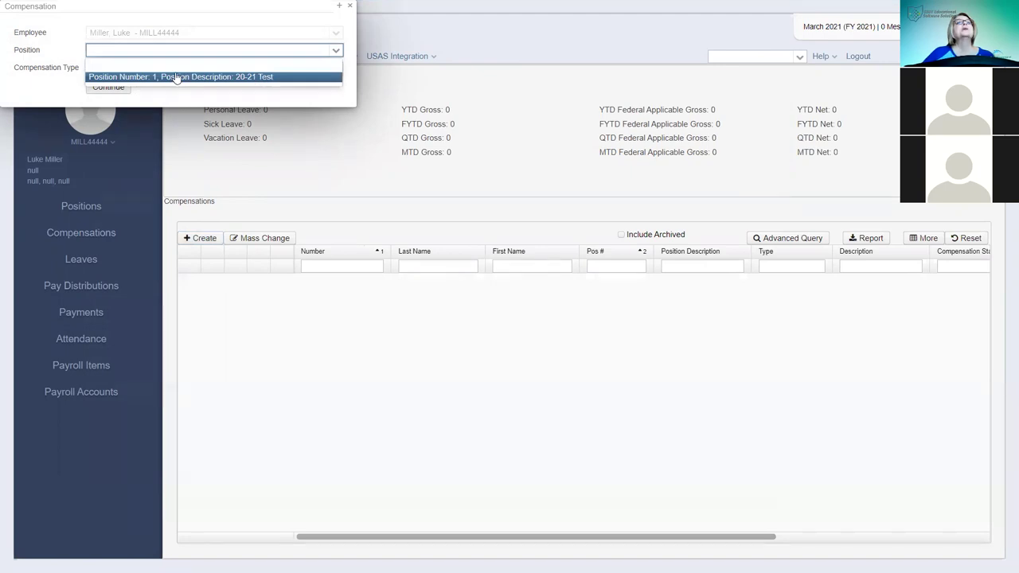
pyautogui.click(176, 77)
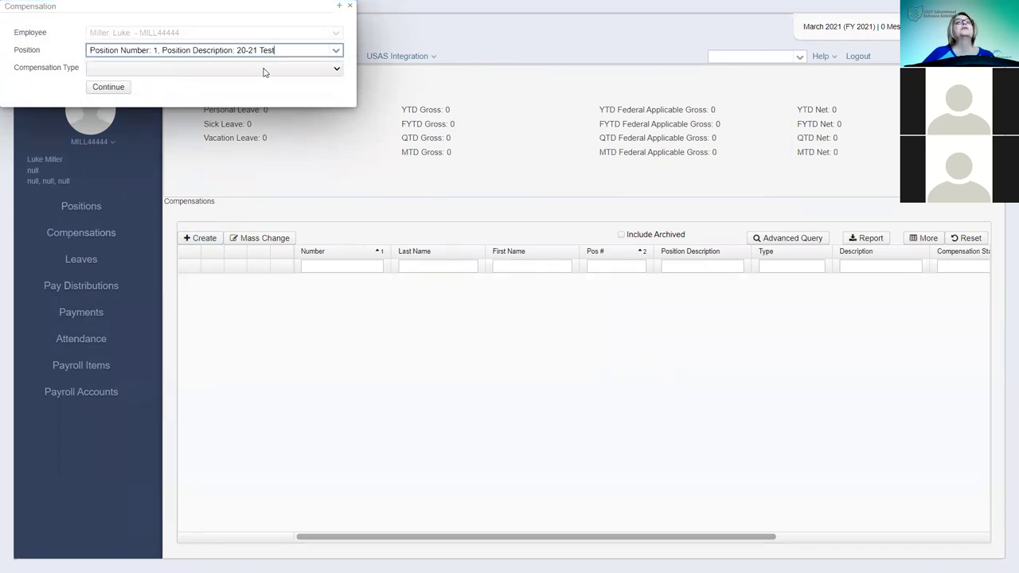
pyautogui.click(338, 70)
pyautogui.click(102, 91)
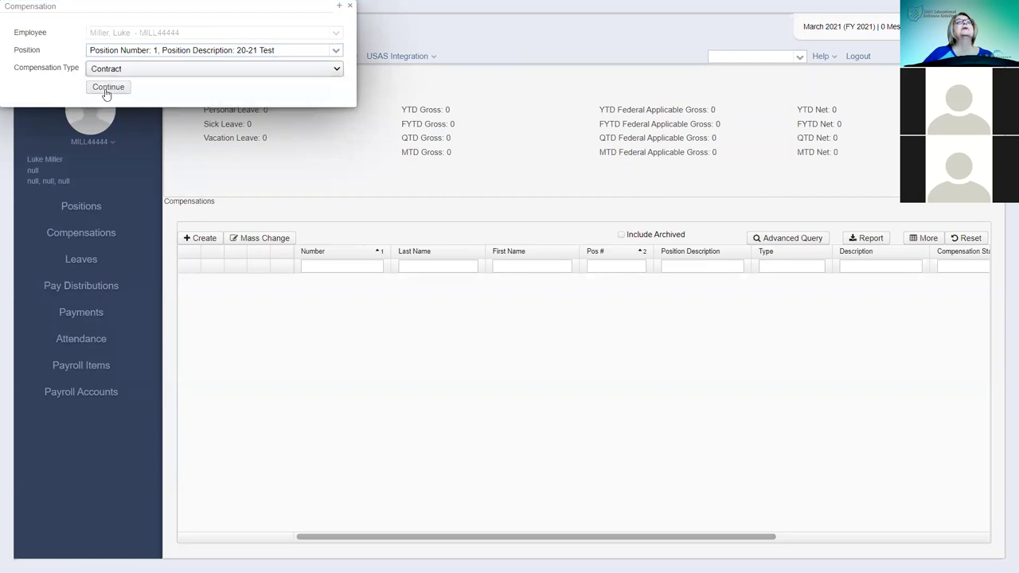
pyautogui.click(110, 89)
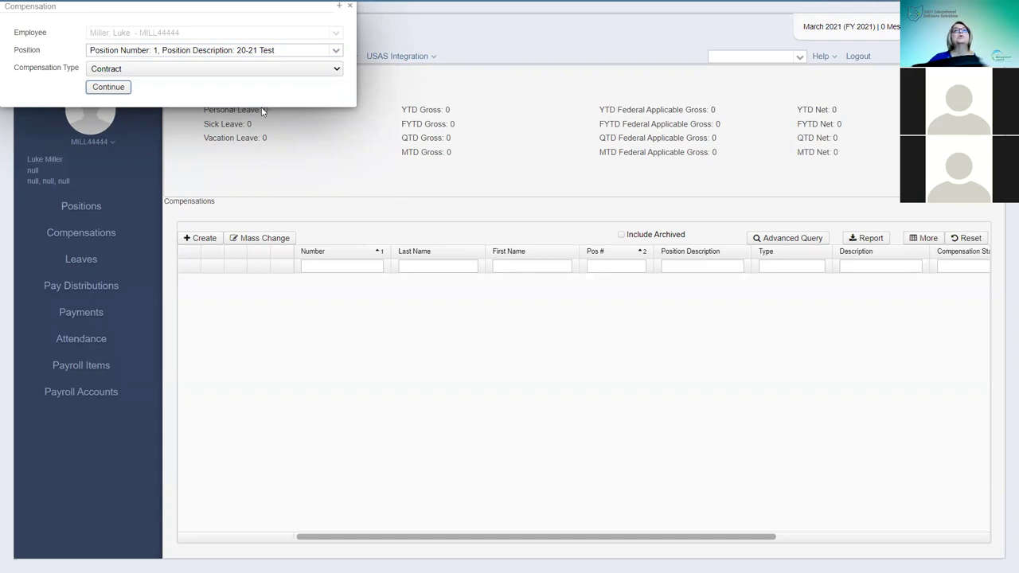
pyautogui.click(107, 87)
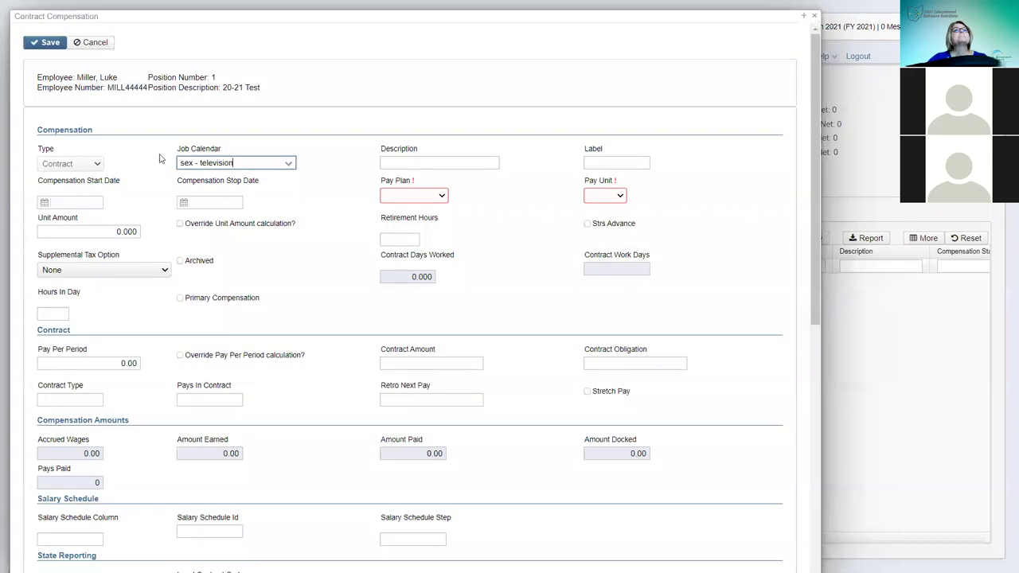
# - Enter description '20-21 Teacher', label 'Teacher', start date 3/1/21 and stop date 7/1/22
pyautogui.click(443, 164)
pyautogui.write('20-21 Teach')
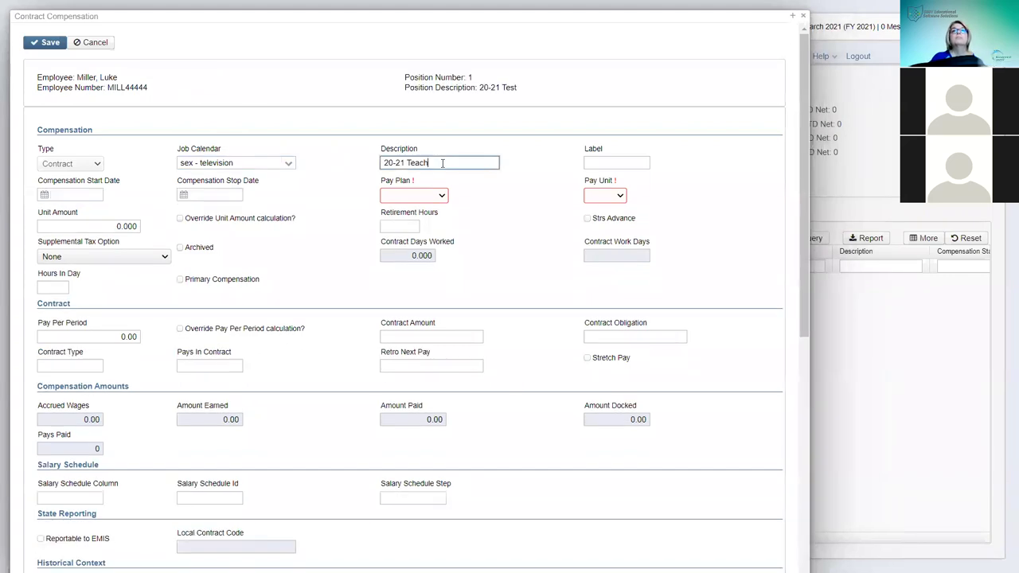
pyautogui.write('er')
pyautogui.press('Tab')
pyautogui.write('Te')
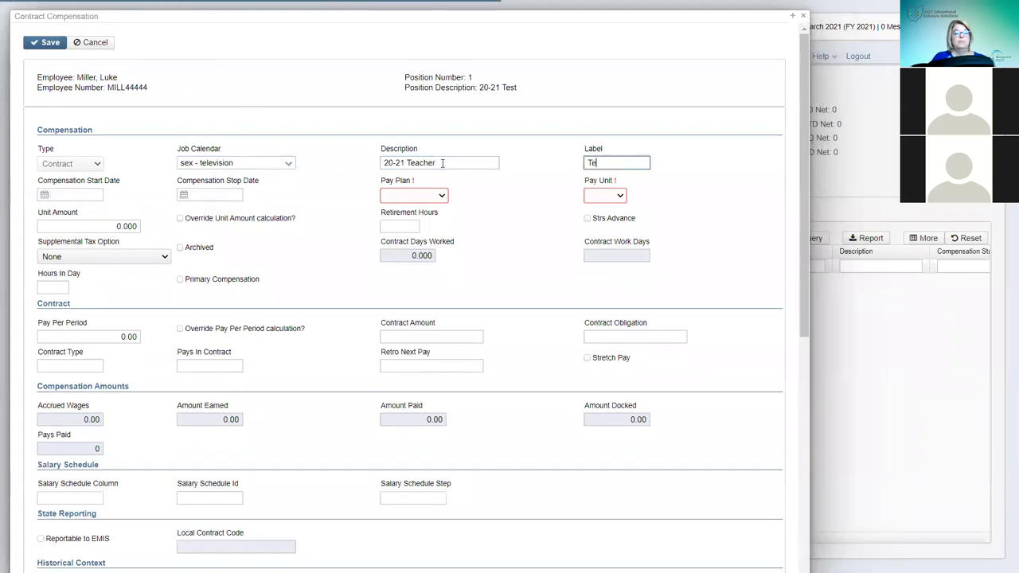
pyautogui.write('acher')
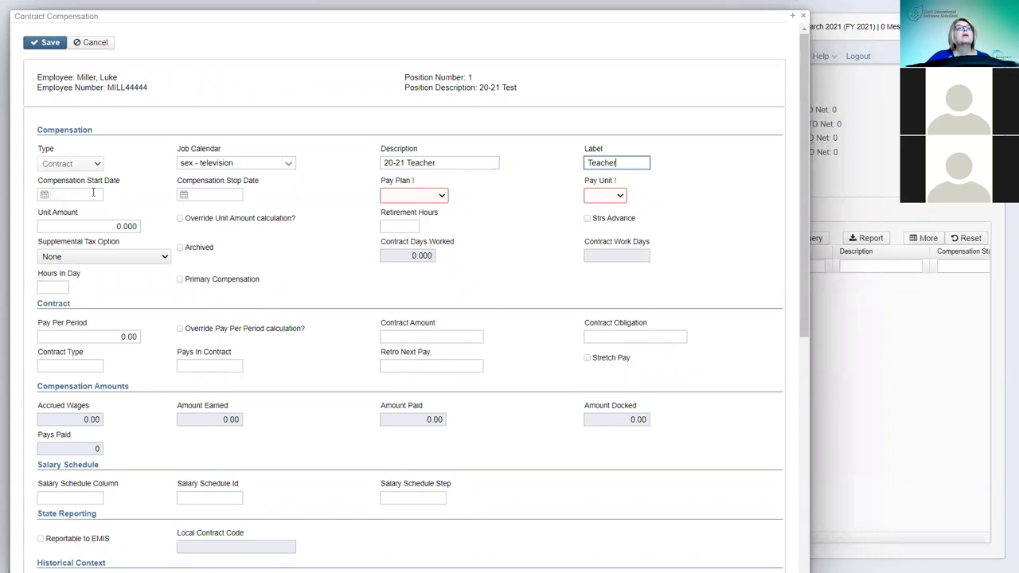
pyautogui.click(93, 192)
pyautogui.write('3/1/21')
pyautogui.press('Tab')
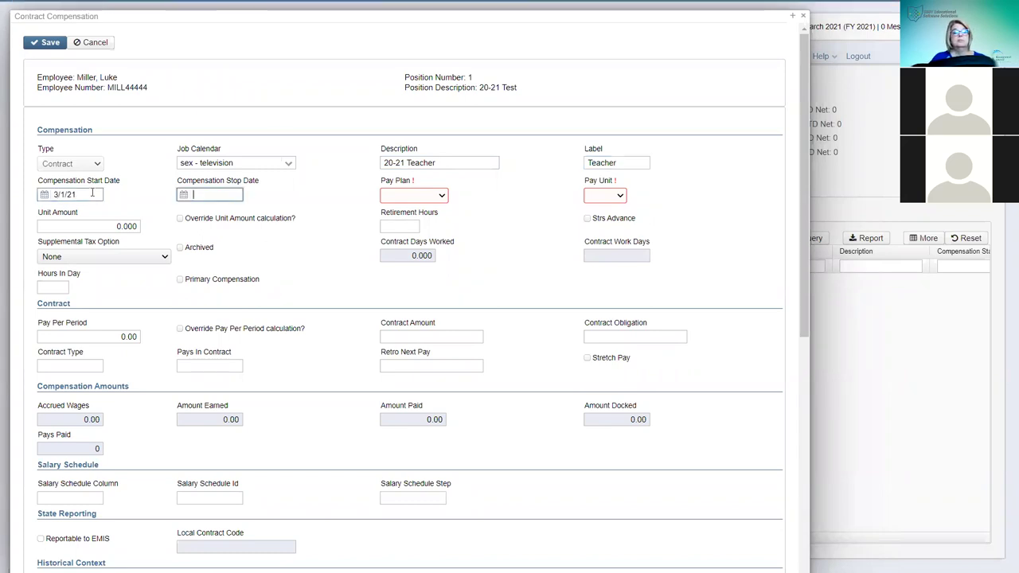
pyautogui.write('7/1/')
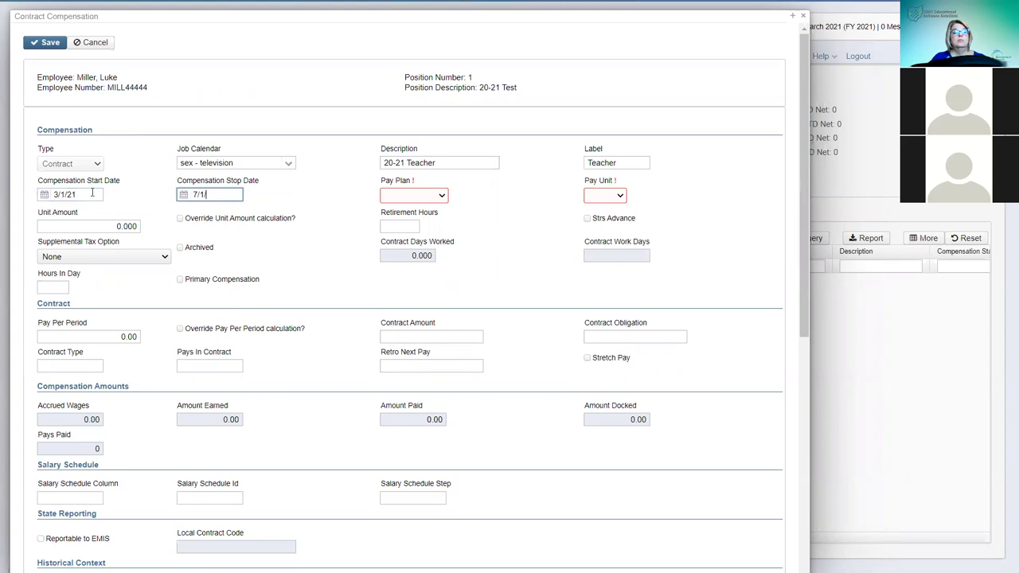
pyautogui.write('22')
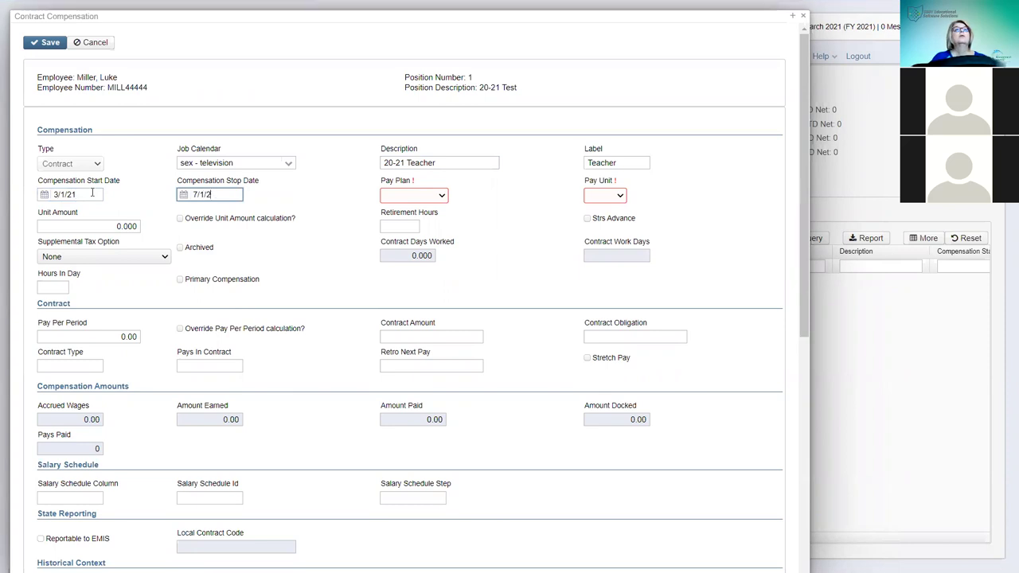
# - Set pay plan Biweekly, pay unit Daily, and retirement hours 7.5
pyautogui.click(440, 196)
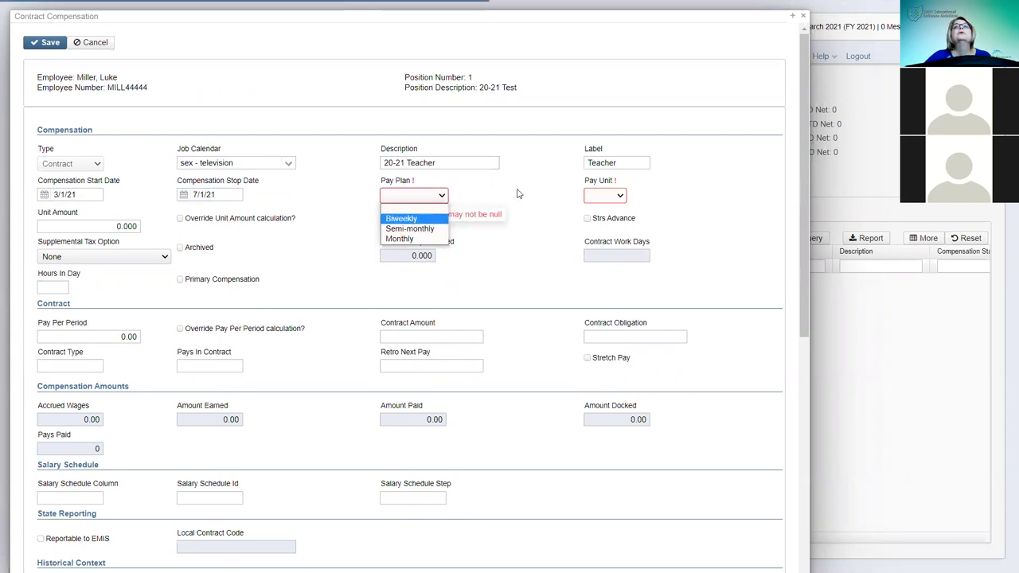
pyautogui.click(620, 198)
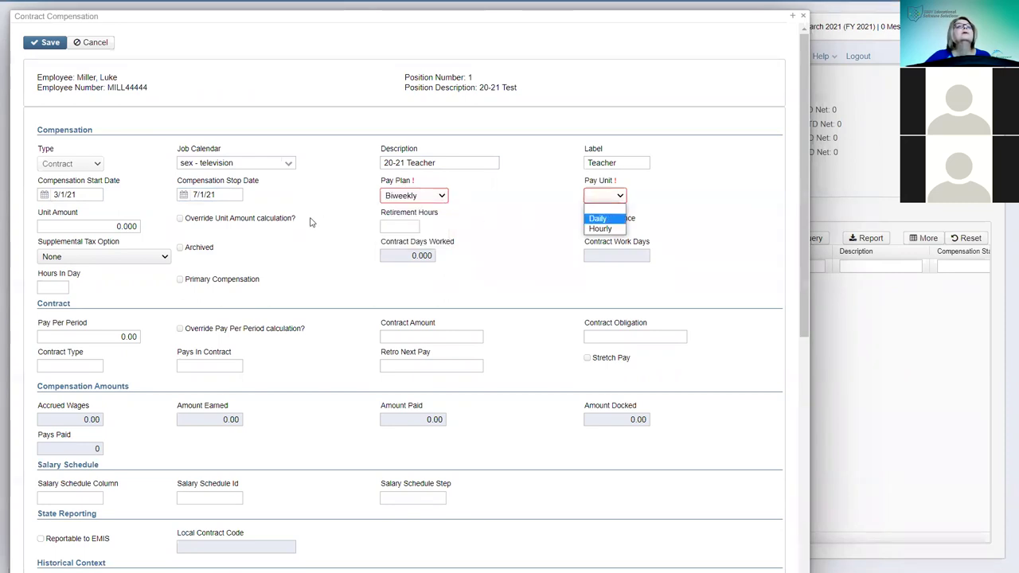
pyautogui.click(416, 226)
pyautogui.write('7.5')
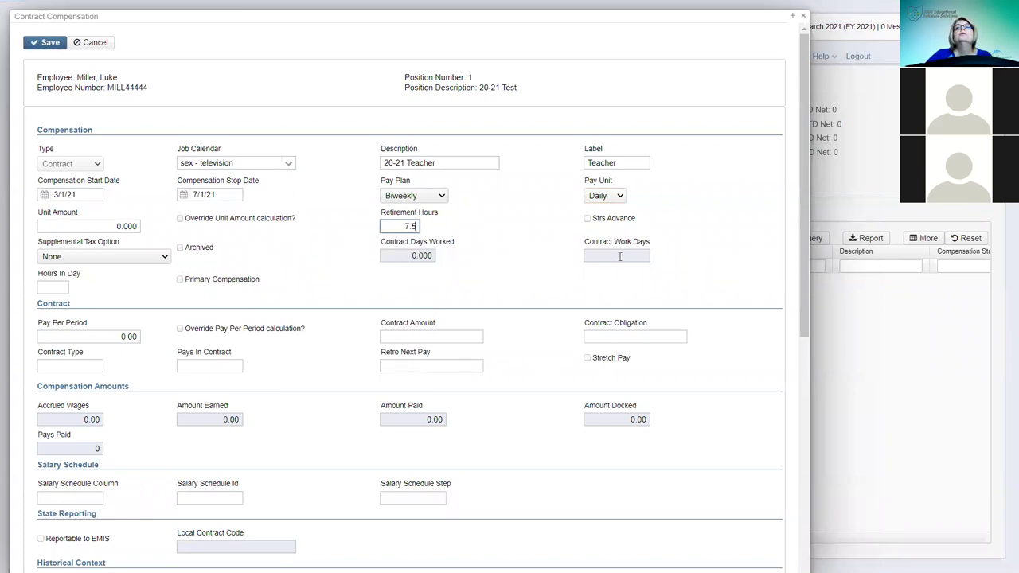
# - Choose the amw - discovered job calendar and enter 7.5 hours in a day
pyautogui.click(290, 164)
pyautogui.press('Down')
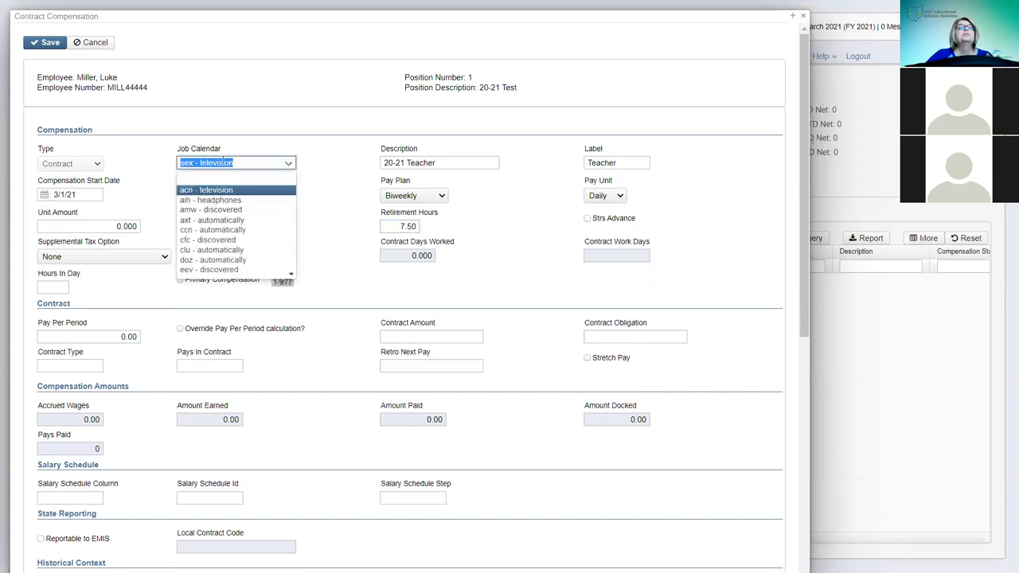
pyautogui.press('Up')
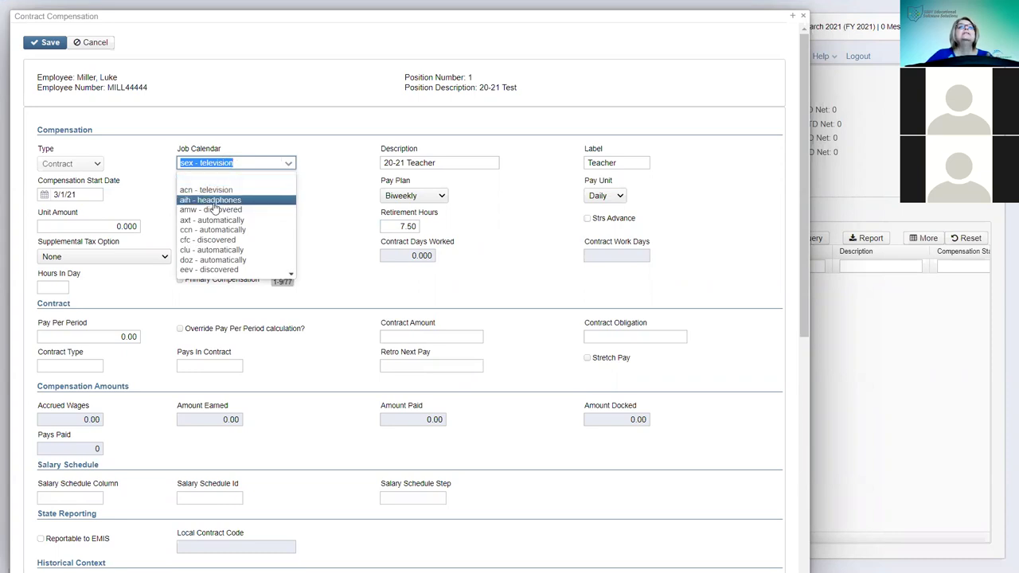
pyautogui.click(219, 191)
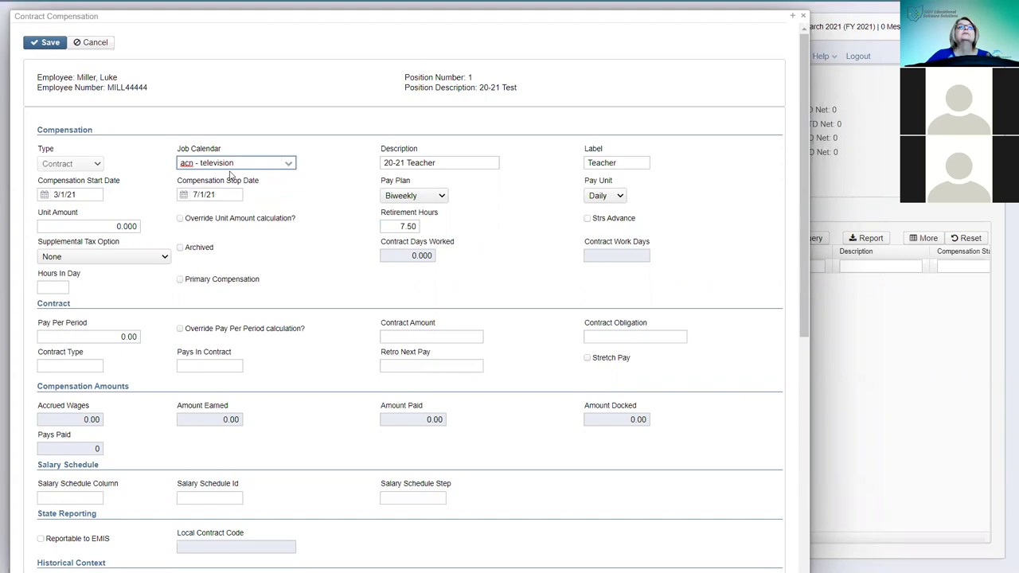
pyautogui.click(289, 163)
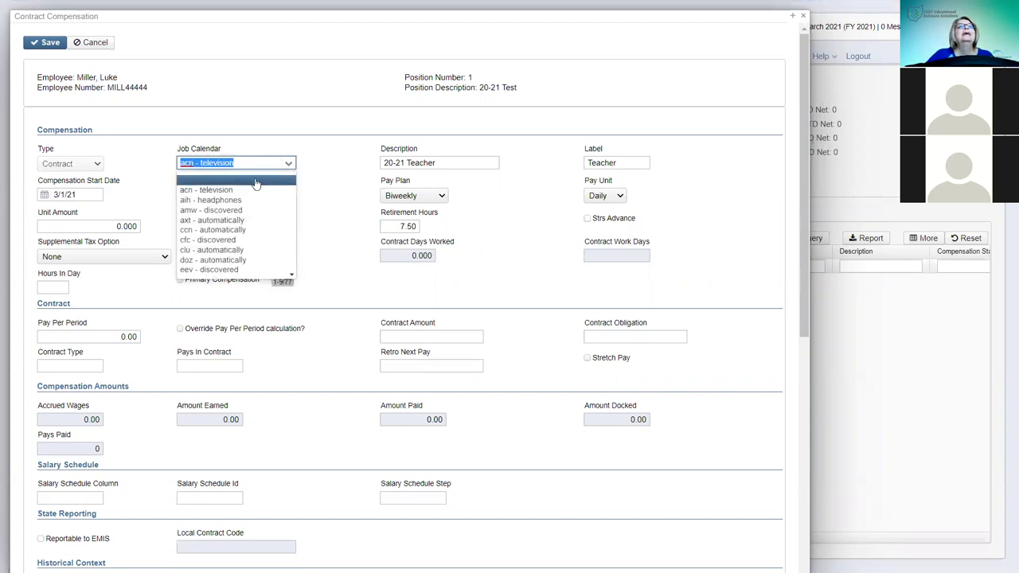
pyautogui.click(224, 210)
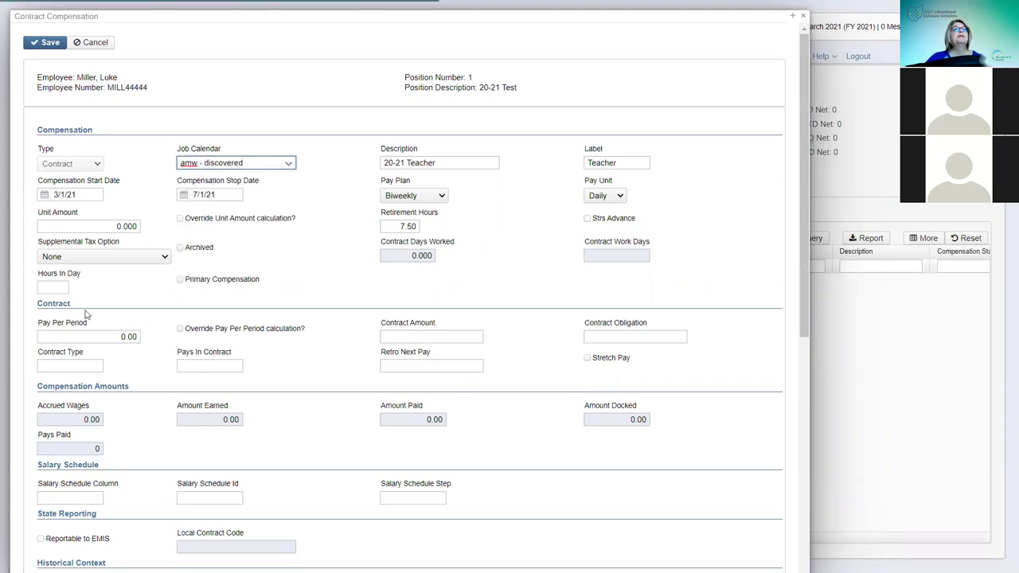
pyautogui.click(58, 286)
pyautogui.write('7.5')
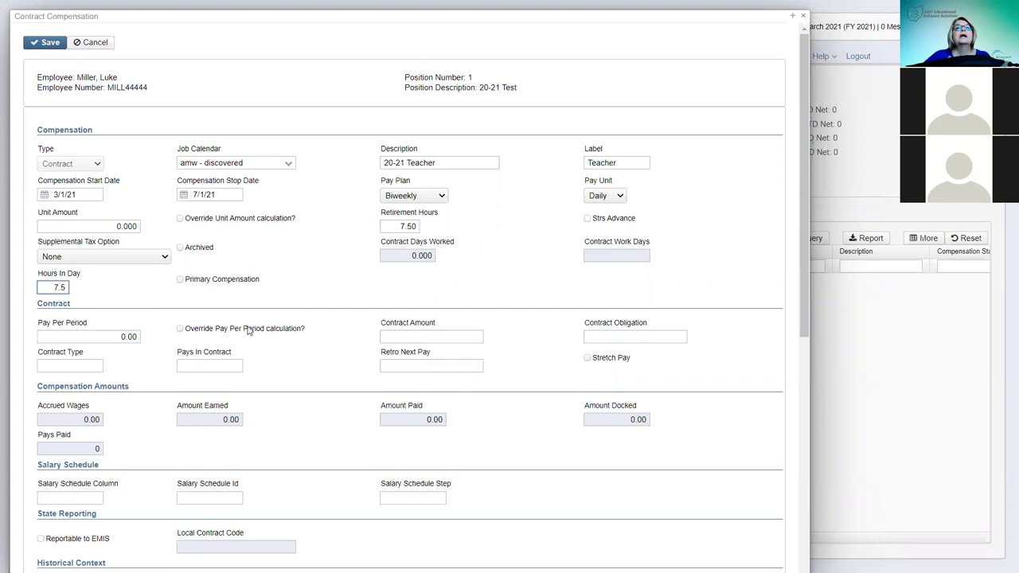
# - Enter contract amounts of 50,000 over 15 pays, turn on Stretch Pay, and save
pyautogui.click(452, 335)
pyautogui.write('0000')
pyautogui.press('Tab')
pyautogui.write('50000')
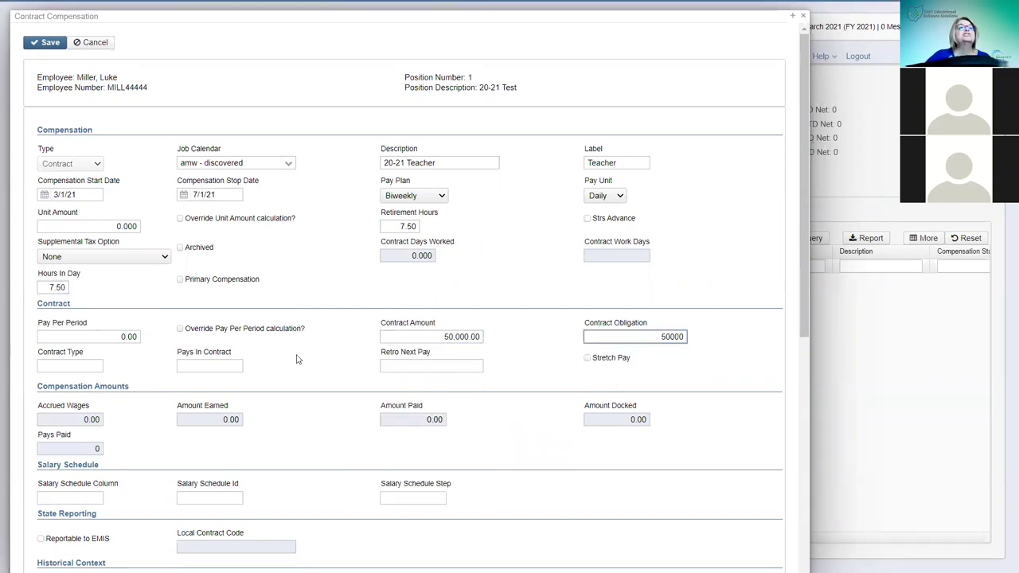
pyautogui.click(218, 364)
pyautogui.write('15')
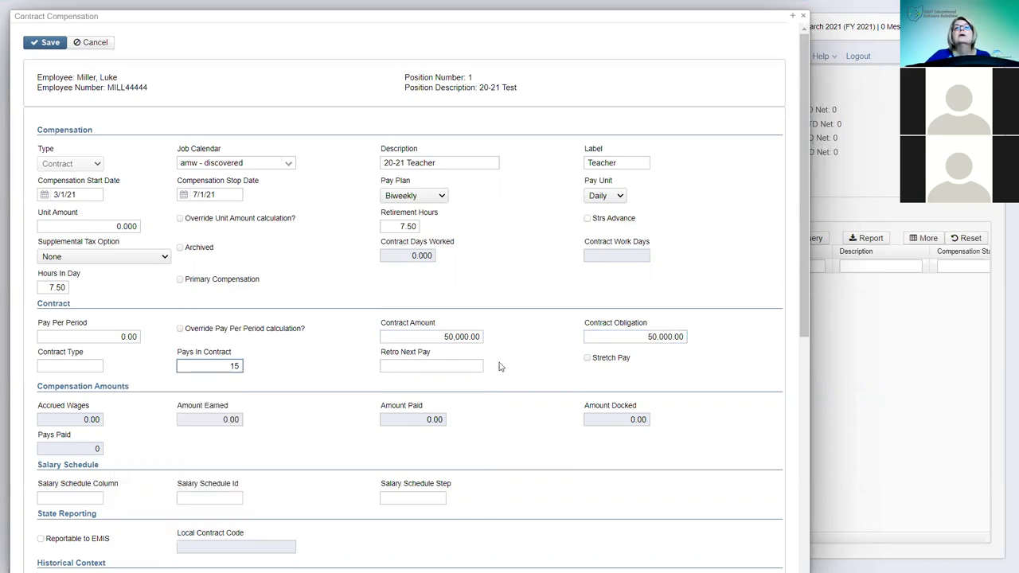
pyautogui.click(588, 358)
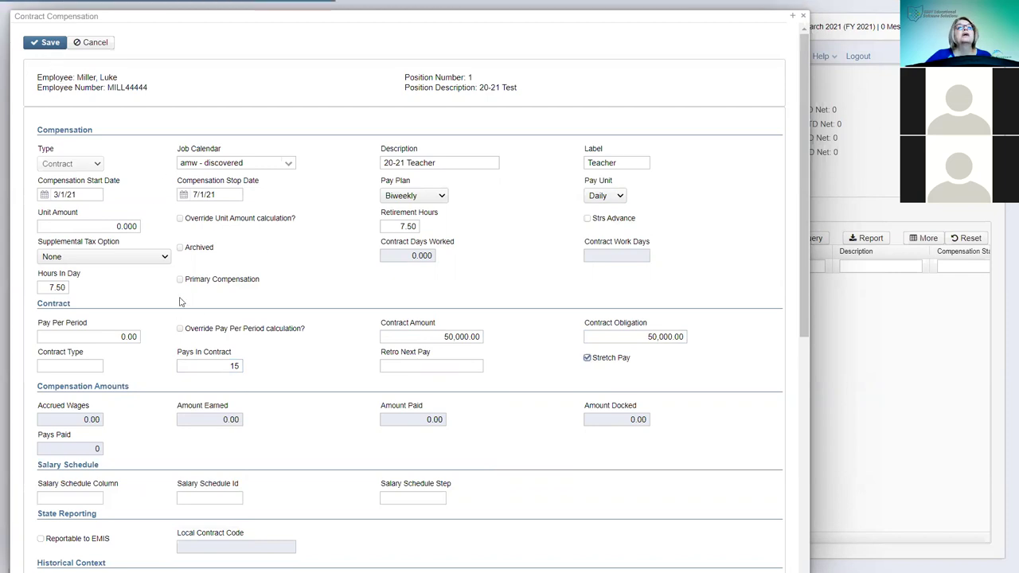
pyautogui.click(51, 43)
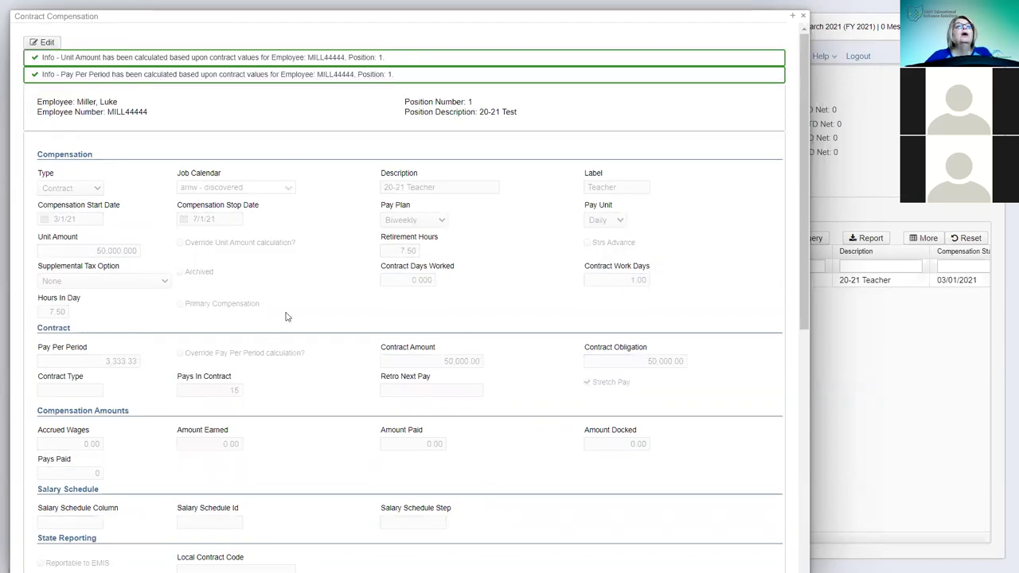
# - Override the contract's unit amount to 25 and save
pyautogui.click(48, 43)
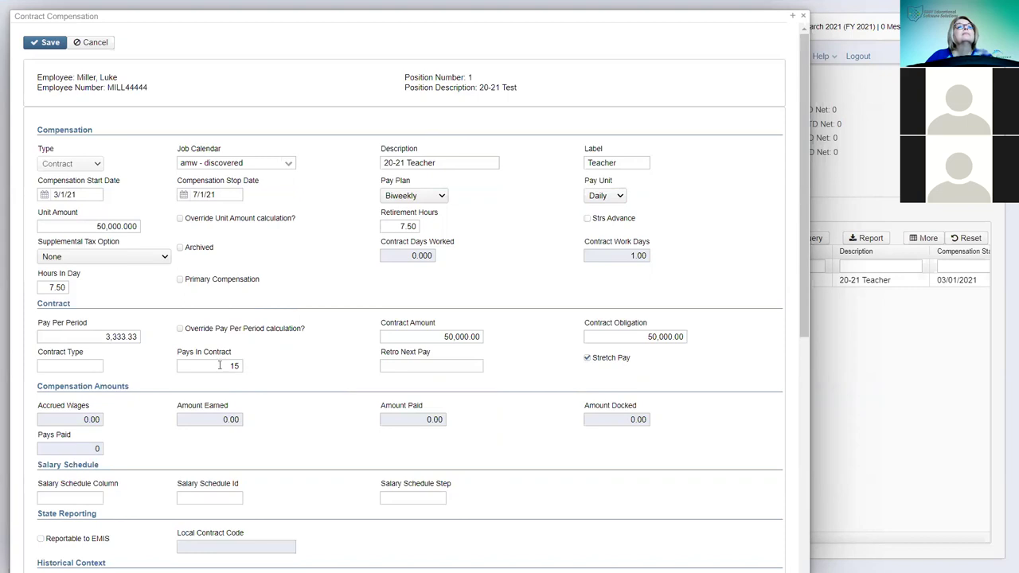
pyautogui.click(137, 227)
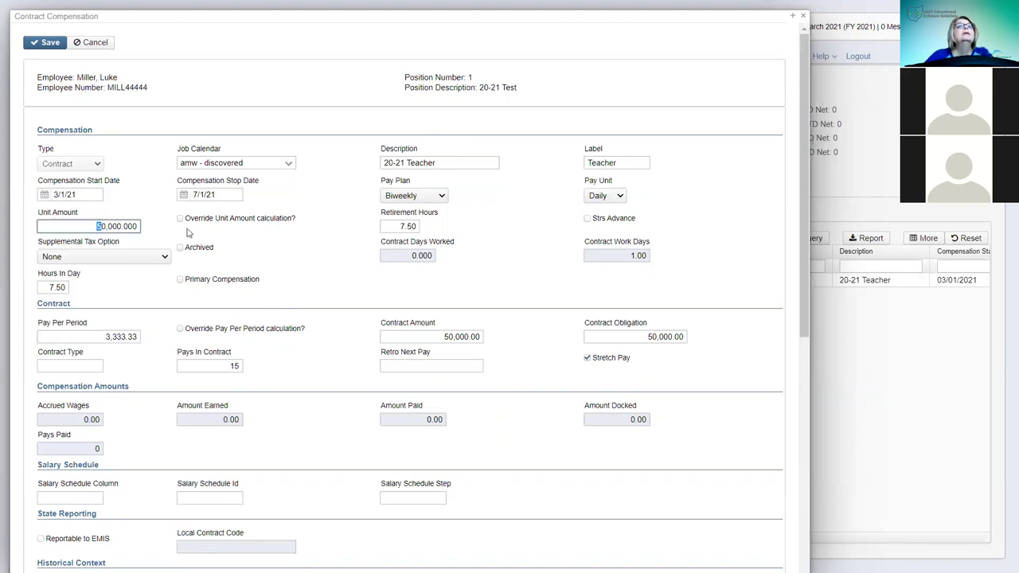
pyautogui.write('25')
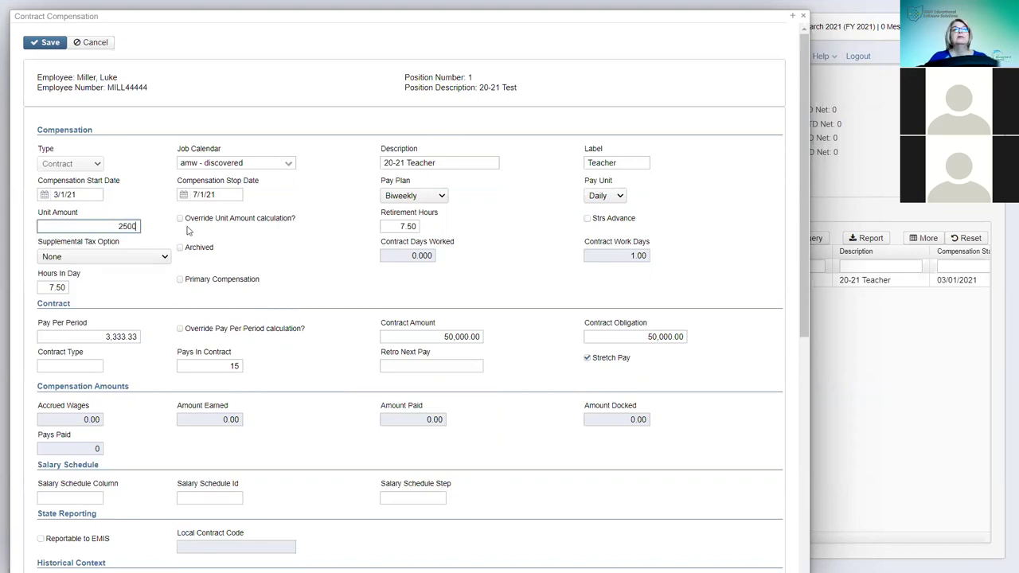
pyautogui.click(180, 218)
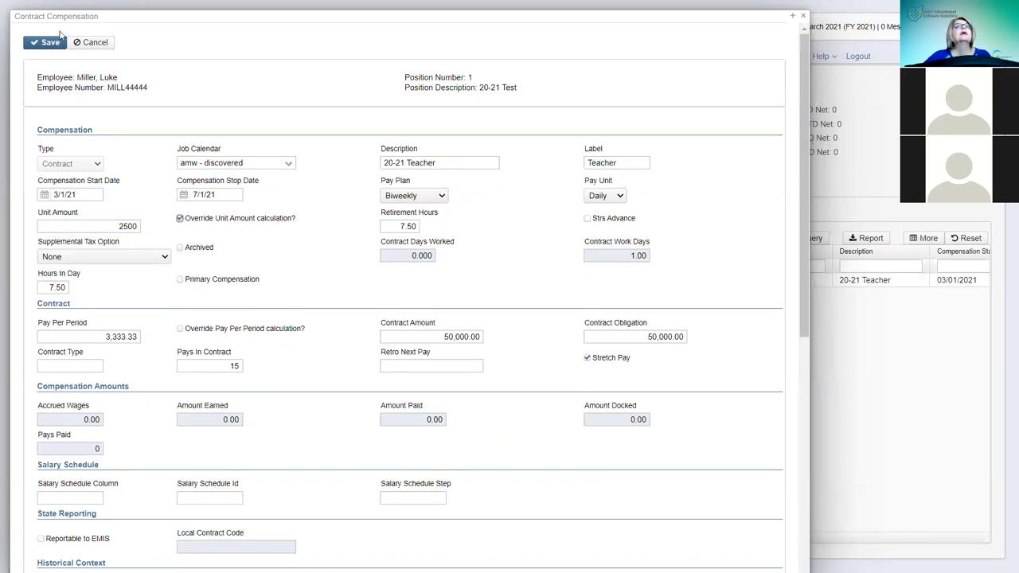
pyautogui.click(48, 45)
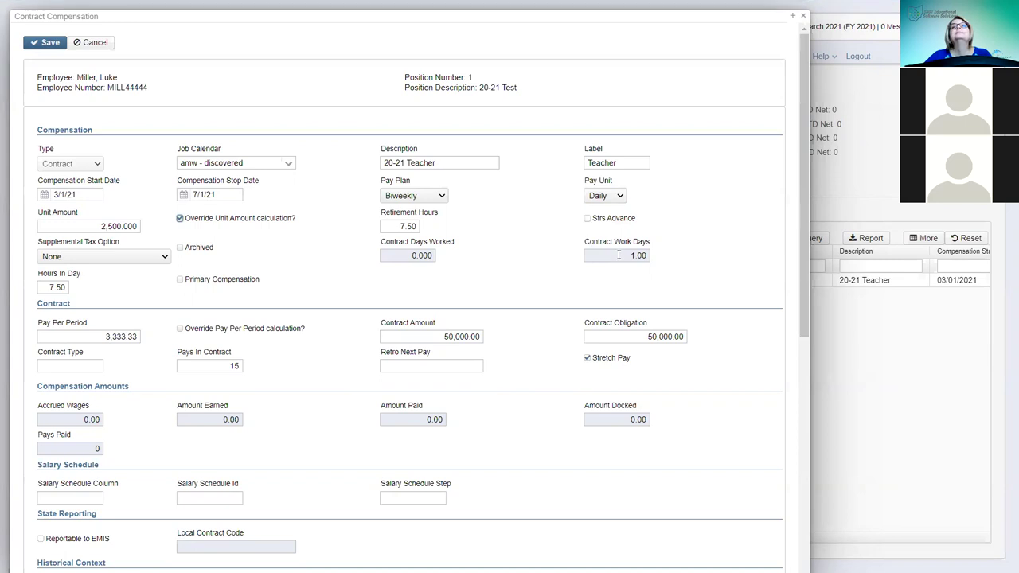
# - Switch the job calendar to acn - television, save, and close the form
pyautogui.click(290, 165)
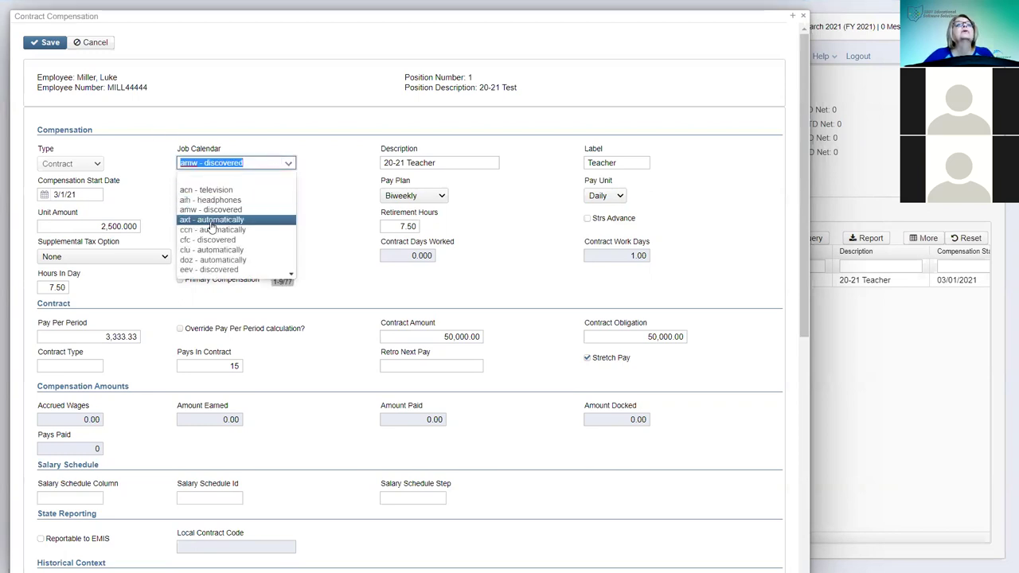
pyautogui.click(222, 180)
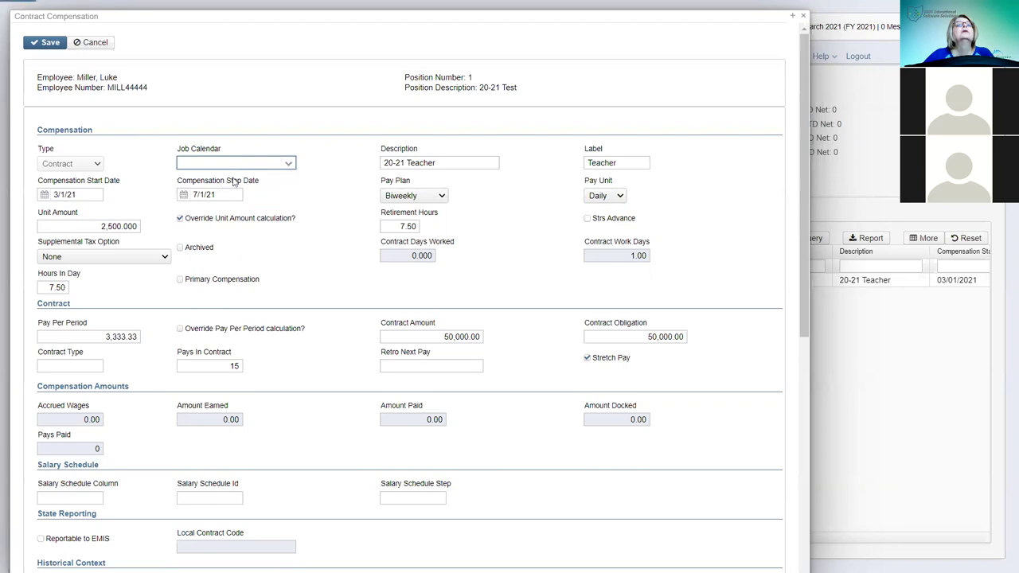
pyautogui.click(286, 165)
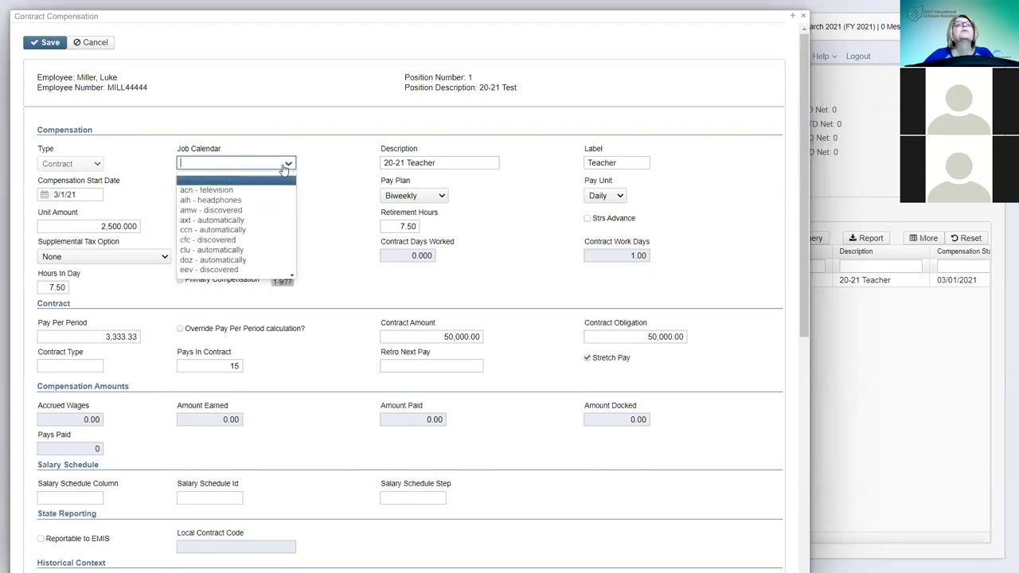
pyautogui.click(205, 191)
pyautogui.click(46, 43)
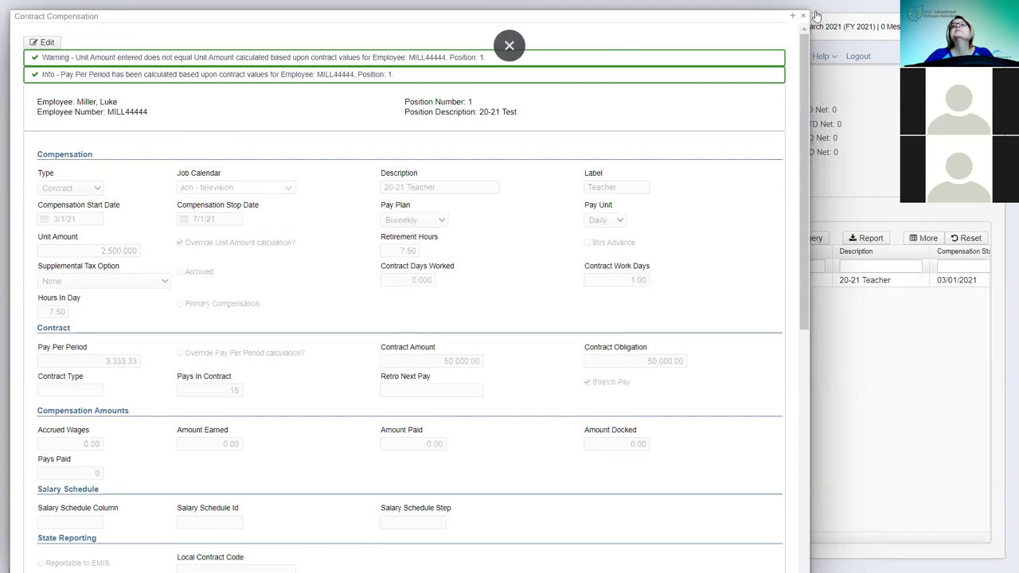
pyautogui.press('Escape')
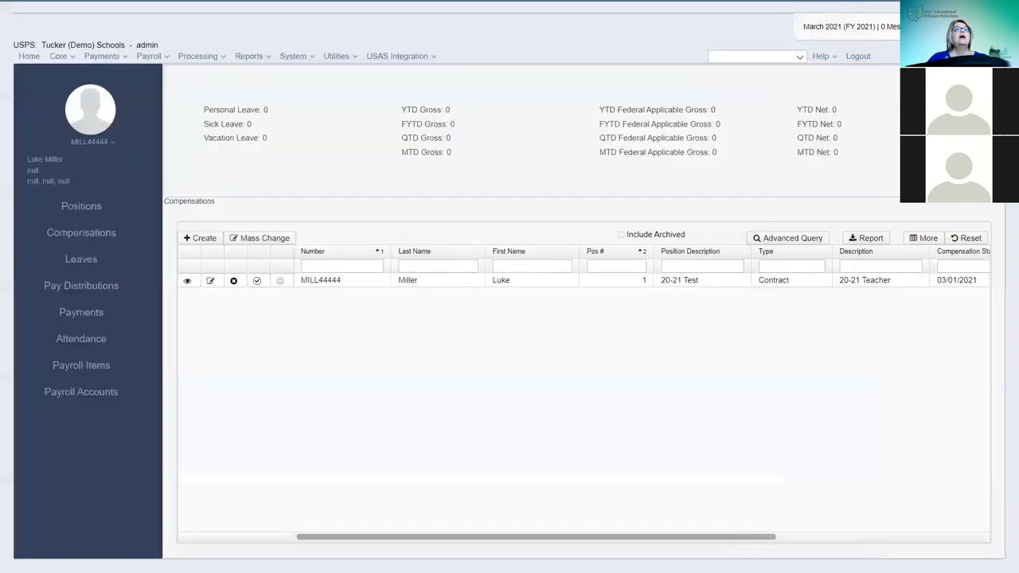
# - Create the employee's leave setup with Sick leave accrual 1.25 and maximum 250
pyautogui.click(76, 261)
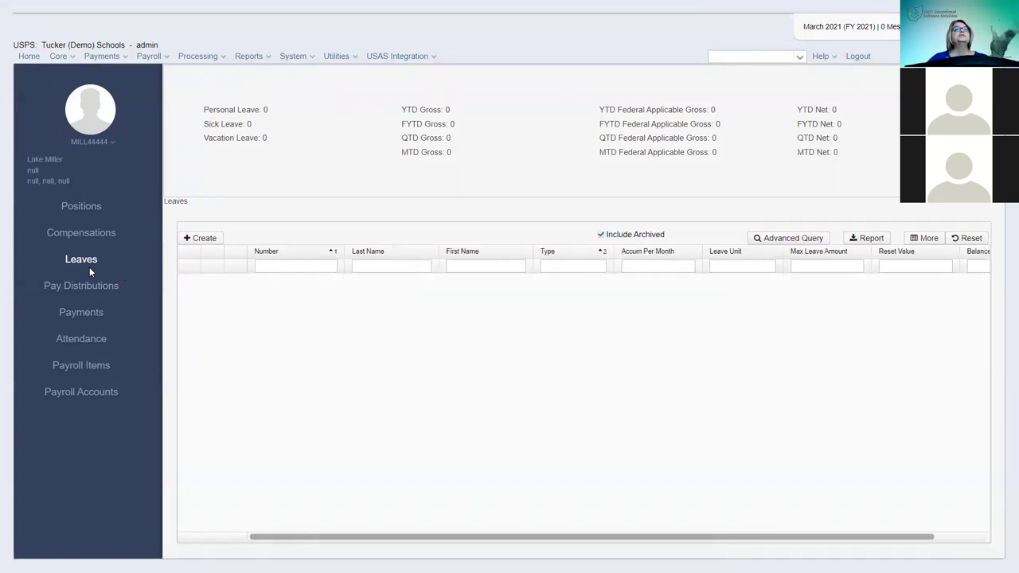
pyautogui.click(210, 239)
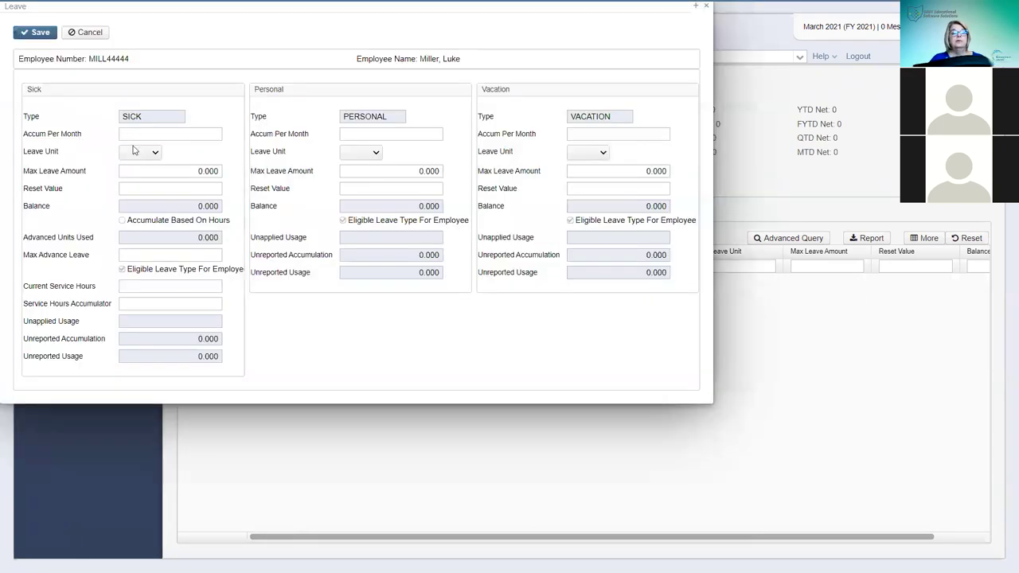
pyautogui.press('Tab')
pyautogui.write('1.25')
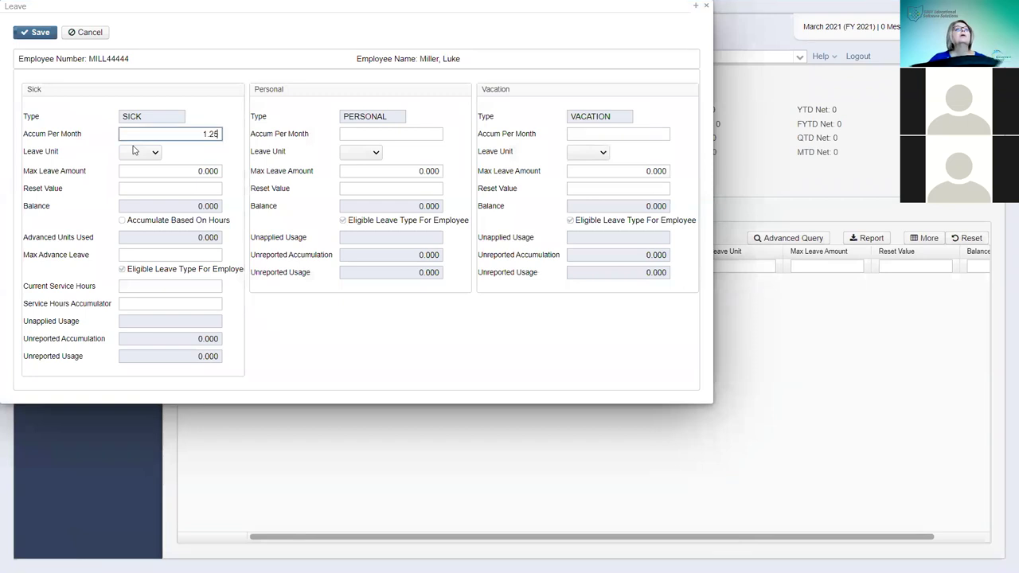
pyautogui.click(158, 152)
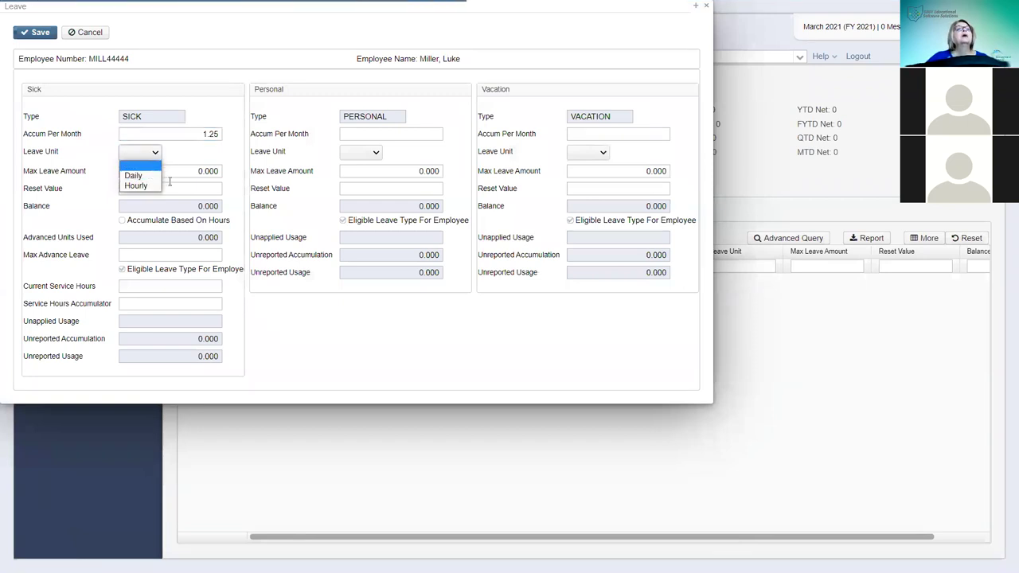
pyautogui.click(171, 188)
pyautogui.moveTo(171, 171); pyautogui.dragTo(247, 173)
pyautogui.write('250')
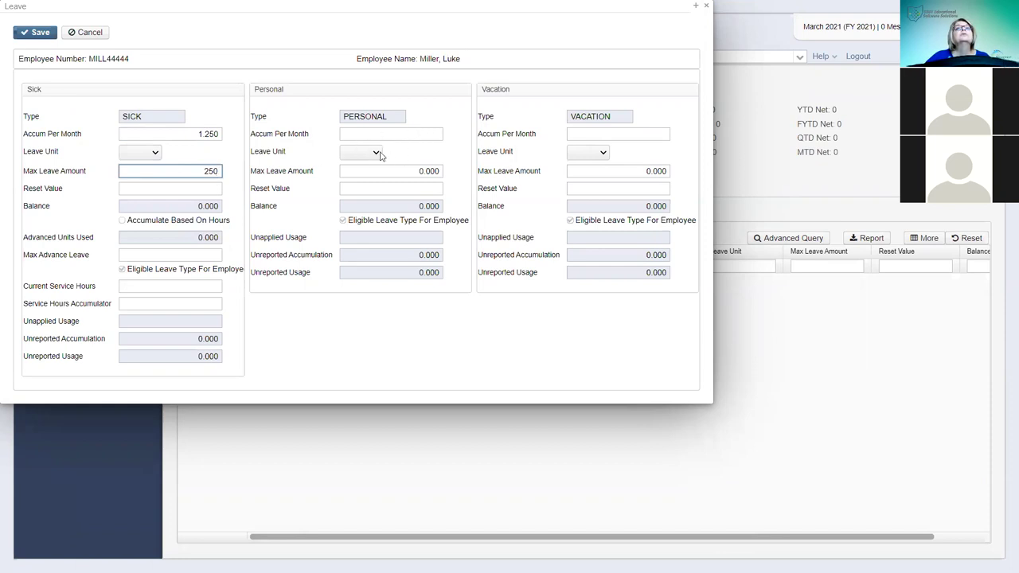
# - Set Personal leave to a maximum of 3 with a reset value of 3
pyautogui.click(376, 152)
pyautogui.click(398, 172)
pyautogui.moveTo(400, 171); pyautogui.dragTo(454, 173)
pyautogui.write('3')
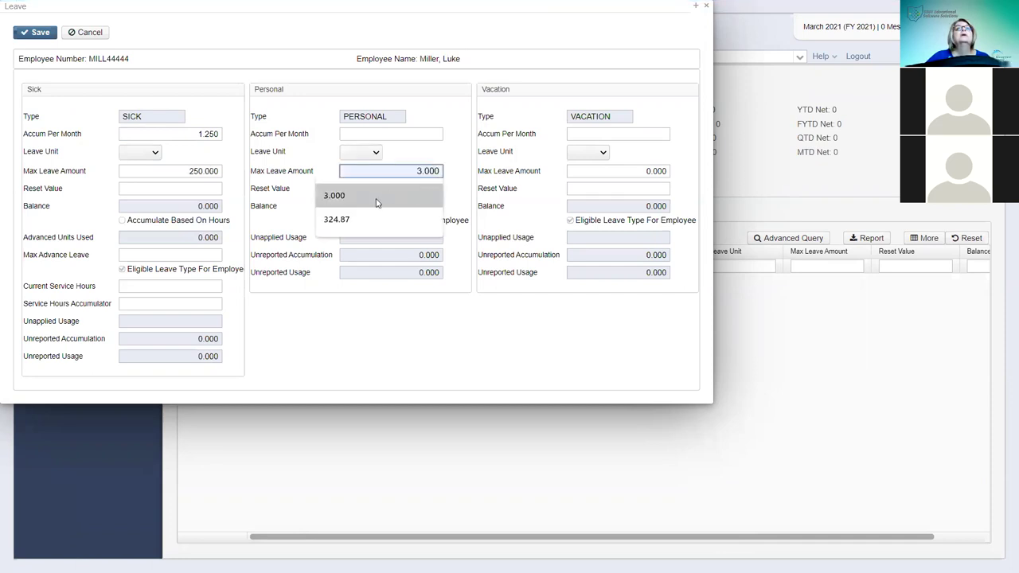
pyautogui.click(402, 189)
pyautogui.write('3')
pyautogui.click(650, 143)
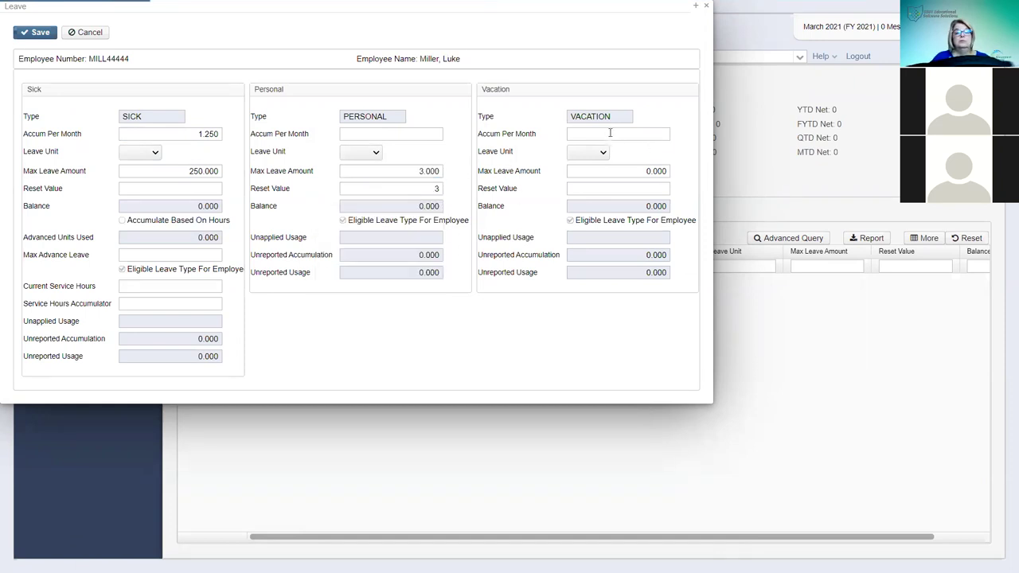
# - Give Vacation leave a 1.25 accrual, Daily unit and maximum of 20
pyautogui.click(609, 133)
pyautogui.write('1.25')
pyautogui.click(605, 152)
pyautogui.click(590, 174)
pyautogui.click(619, 171)
pyautogui.write('20')
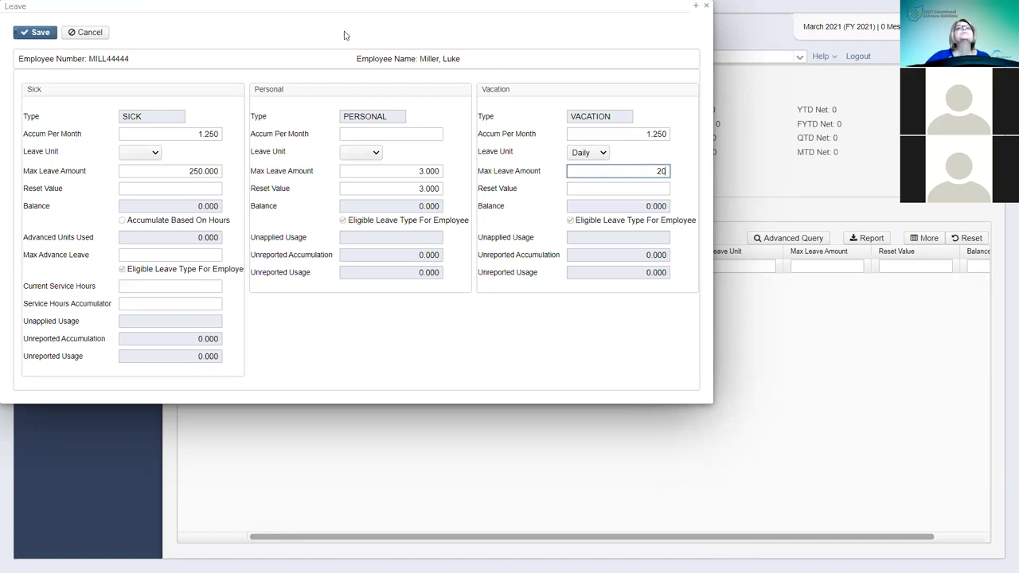
# - Save the leave setup, close it, and go to the core Leaves list
pyautogui.click(34, 34)
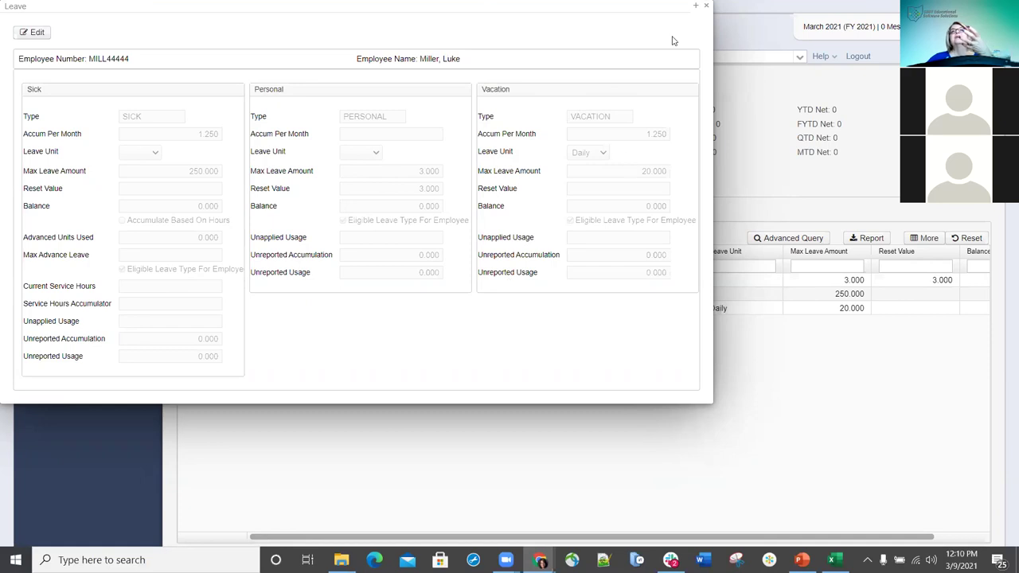
pyautogui.press('Escape')
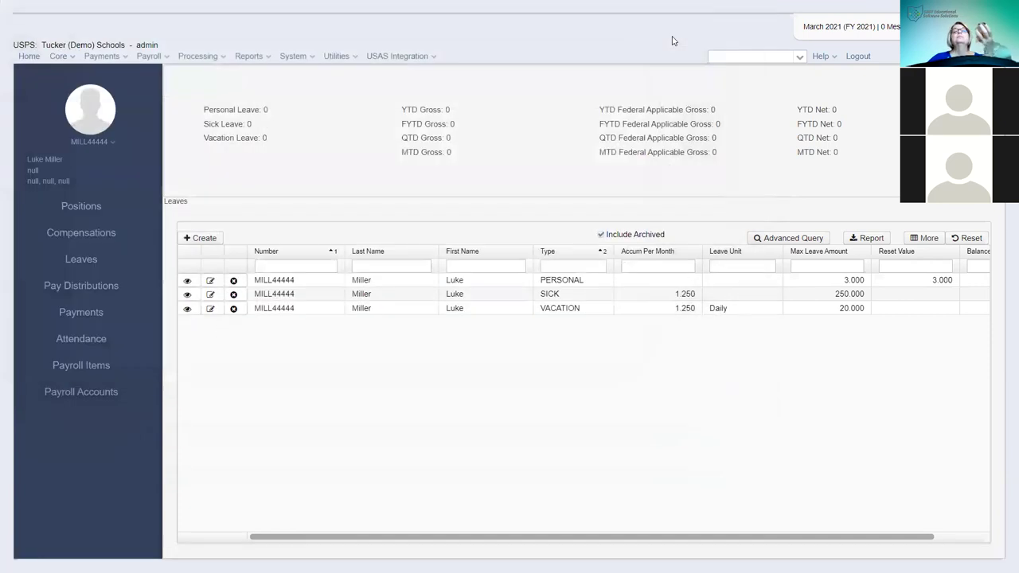
pyautogui.click(62, 57)
pyautogui.click(68, 171)
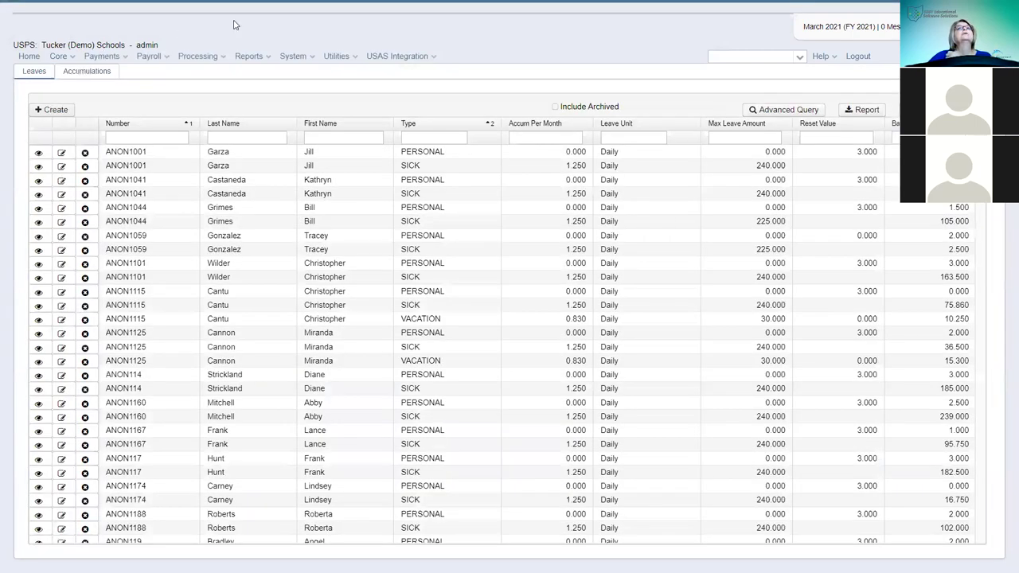
# - Start an accumulation transaction for the employee found by 'mill', on position 20-21 Test (1)
pyautogui.click(89, 73)
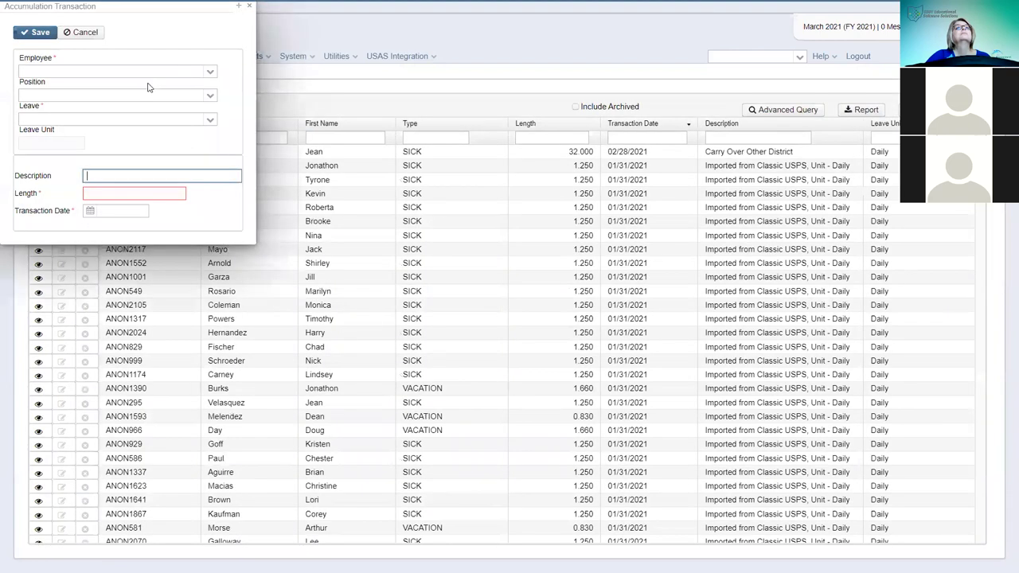
pyautogui.click(137, 72)
pyautogui.write('mill')
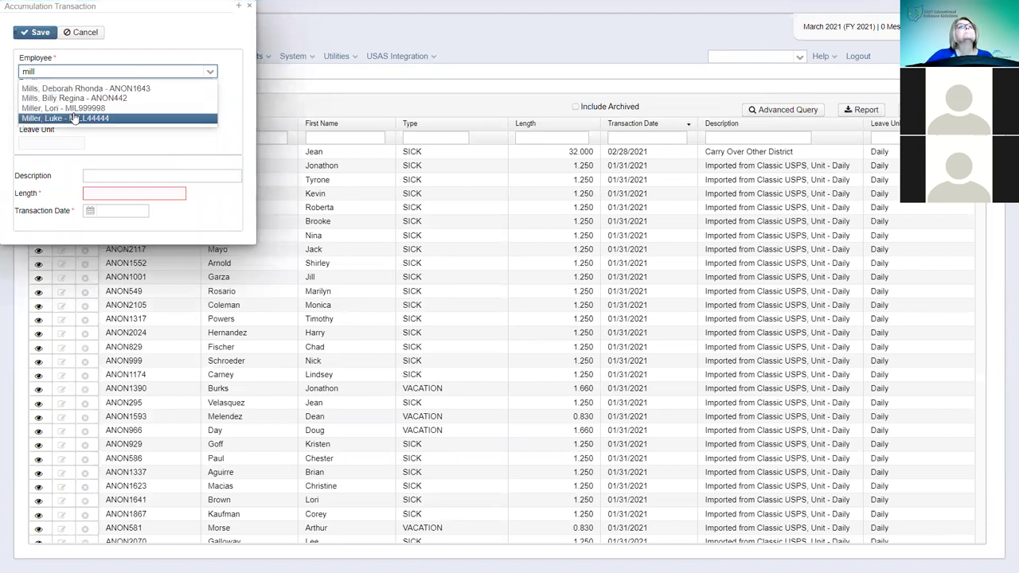
pyautogui.click(73, 118)
pyautogui.click(205, 96)
pyautogui.click(68, 123)
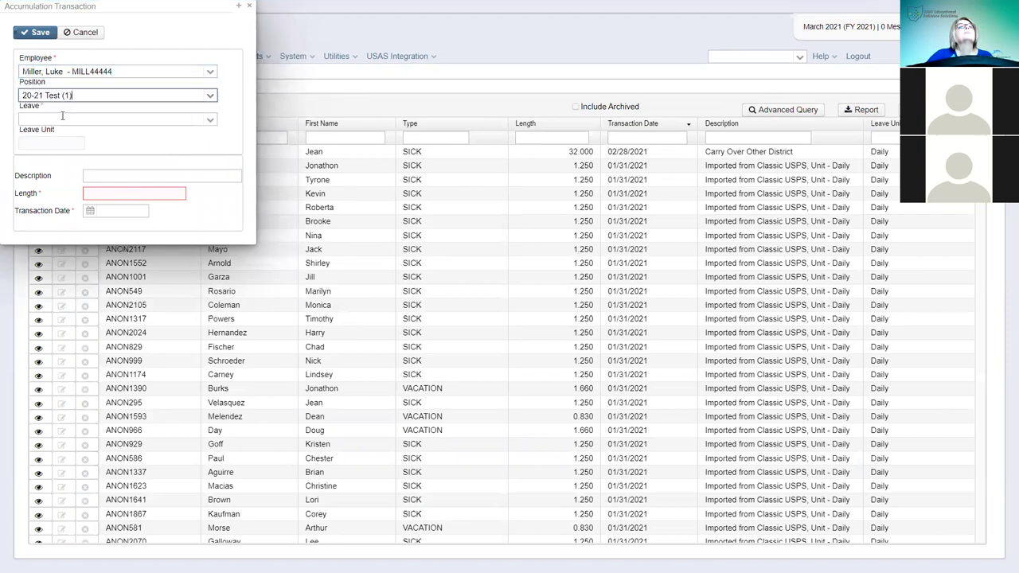
# - Enter PERSONAL leave, length 3, dated 3/1/21, and save the accumulation
pyautogui.click(206, 121)
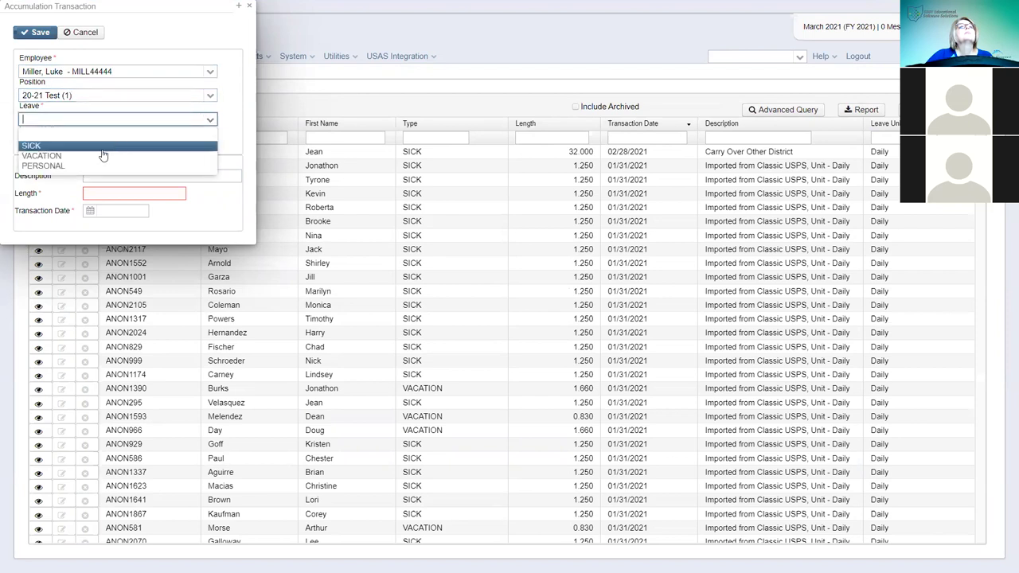
pyautogui.click(68, 165)
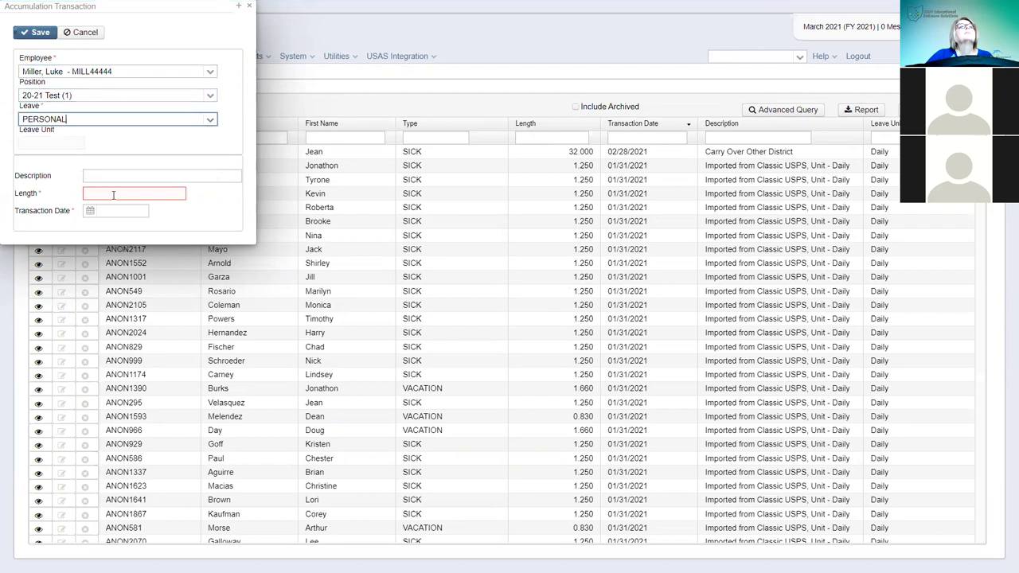
pyautogui.click(108, 192)
pyautogui.write('3')
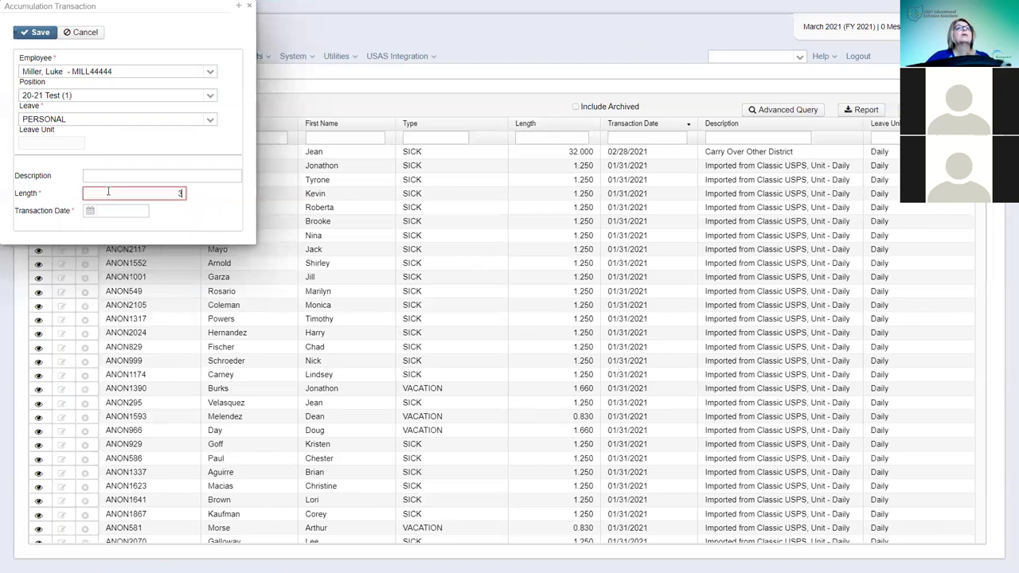
pyautogui.click(127, 211)
pyautogui.write('3/')
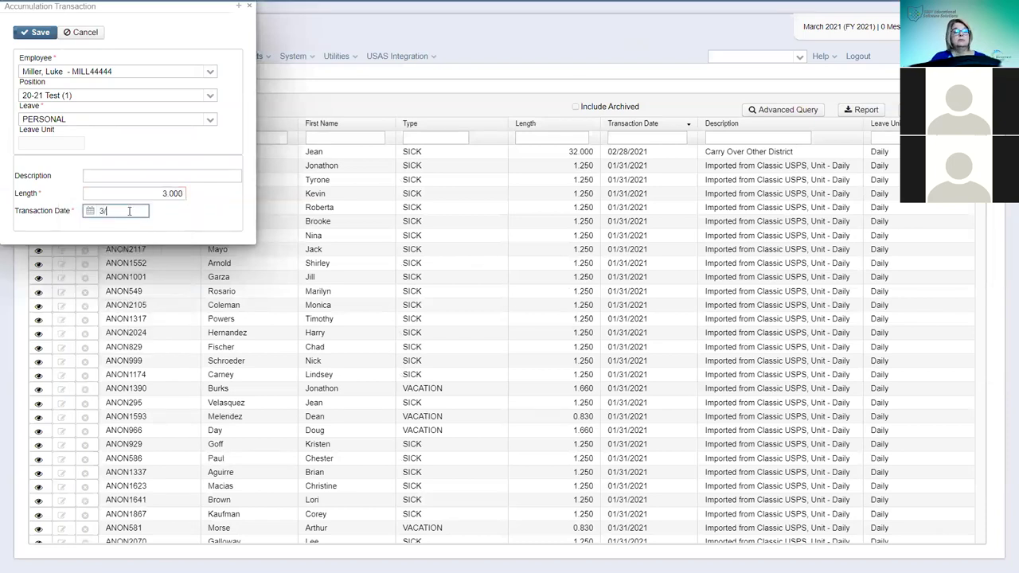
pyautogui.write('1/21')
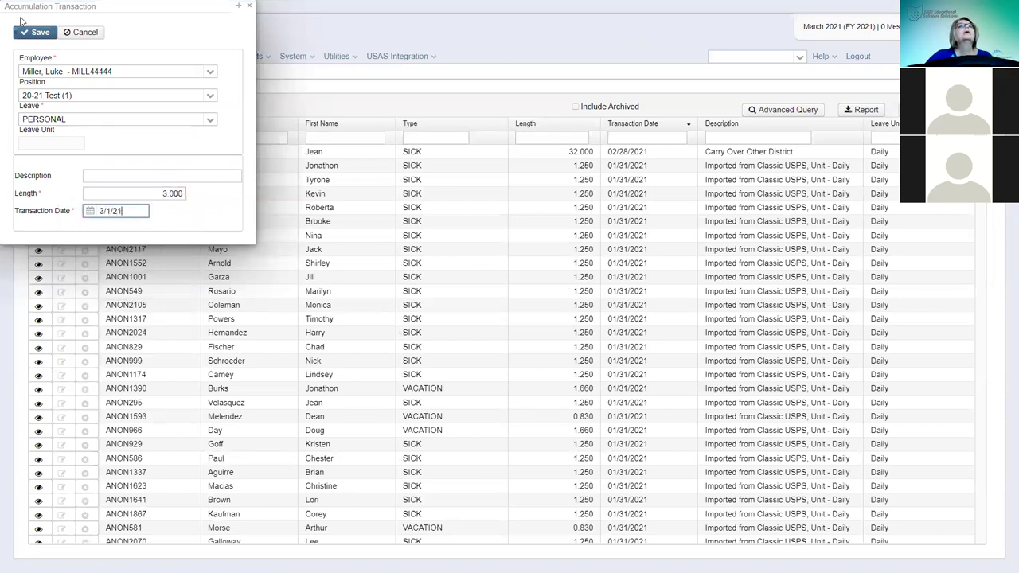
pyautogui.click(42, 32)
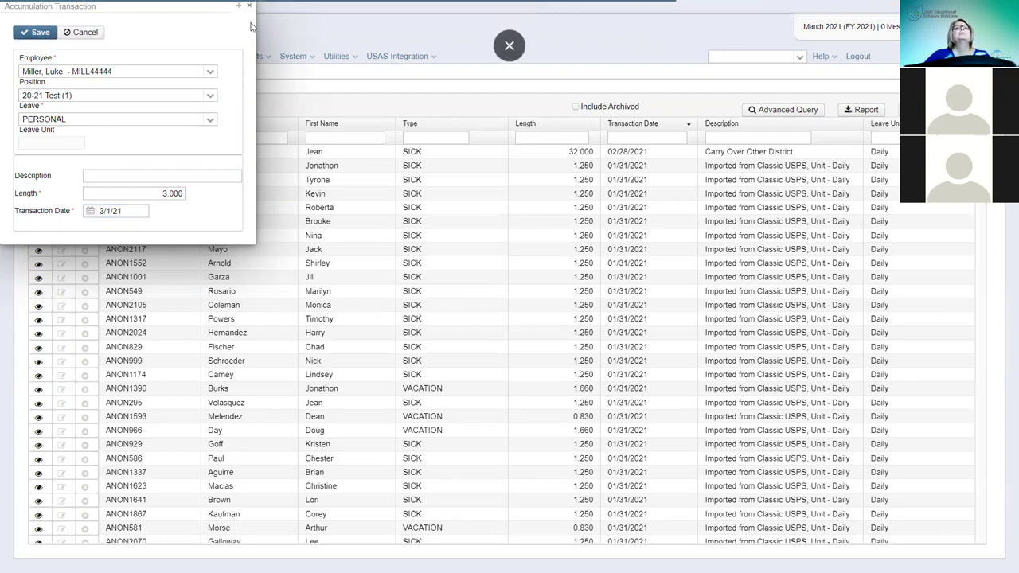
# - Search for 'miller' and open the employee's record
pyautogui.click(731, 58)
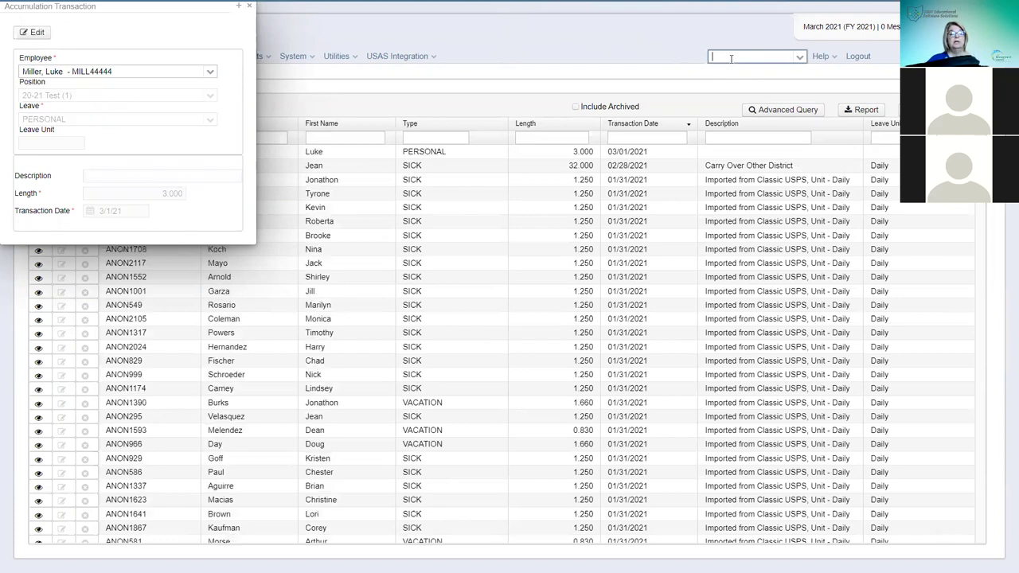
pyautogui.write('miller')
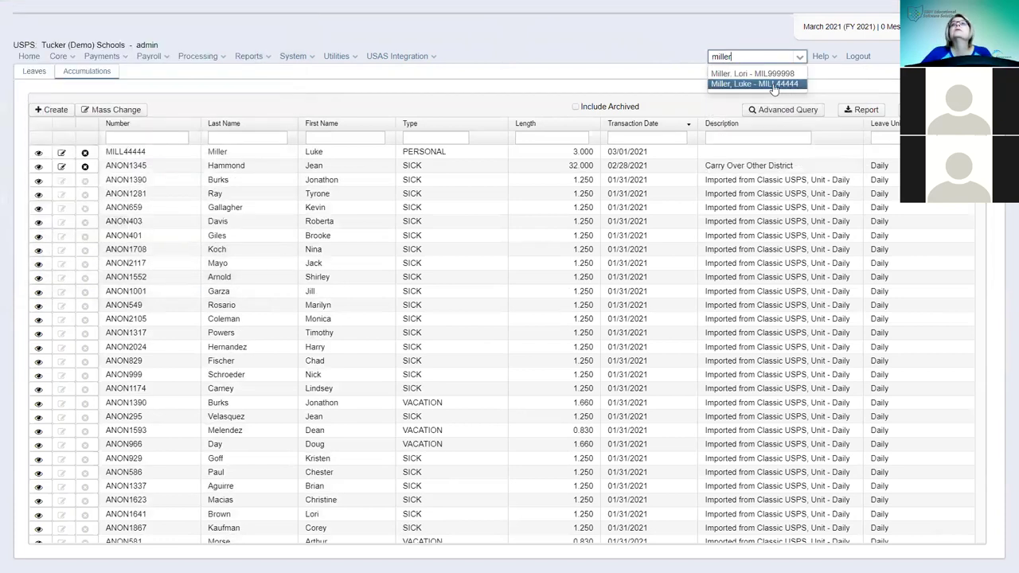
pyautogui.click(758, 84)
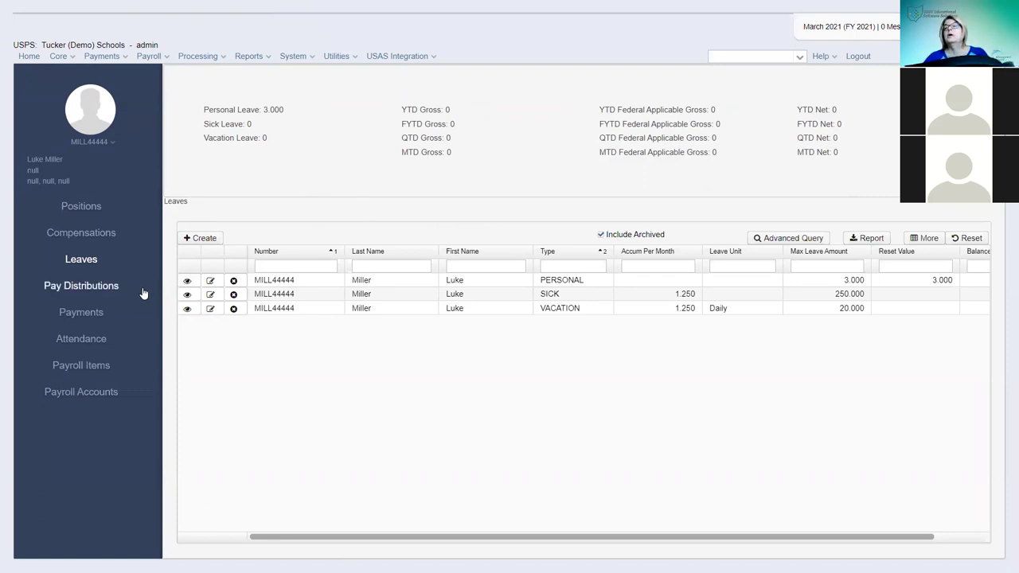
# - Review the employee's payments and attendance, then show the Payroll Items list
pyautogui.click(86, 314)
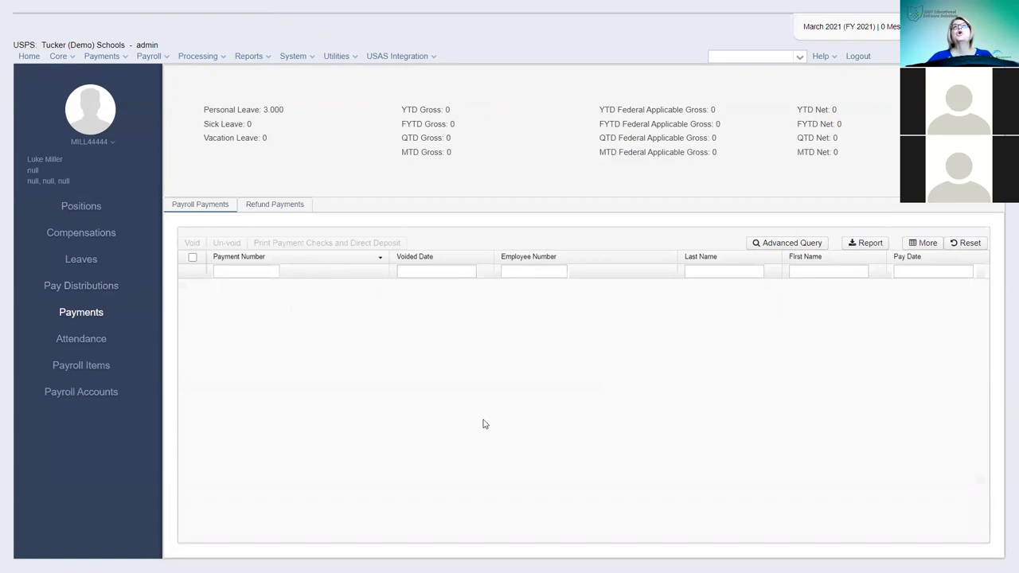
pyautogui.click(89, 342)
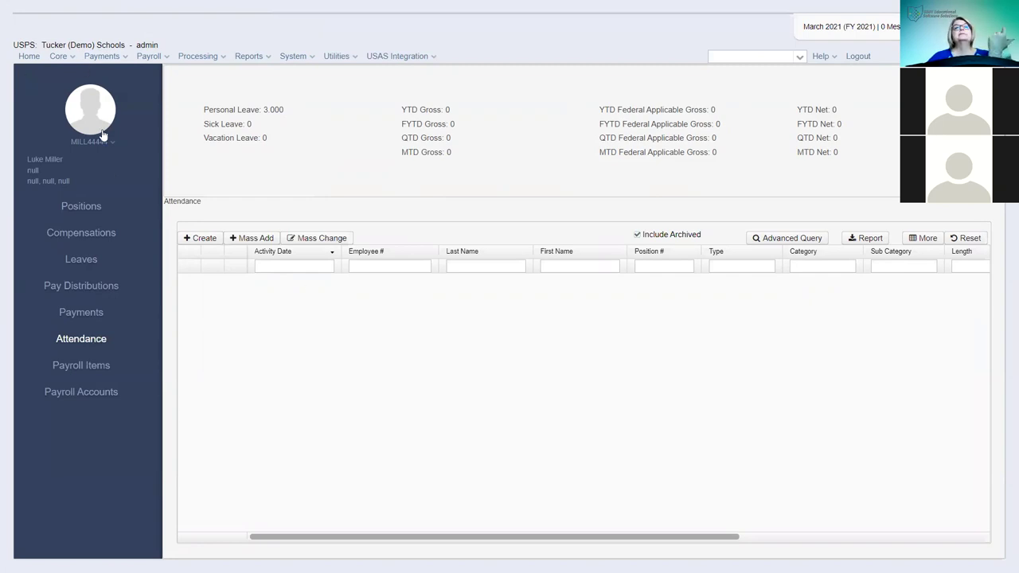
pyautogui.click(77, 368)
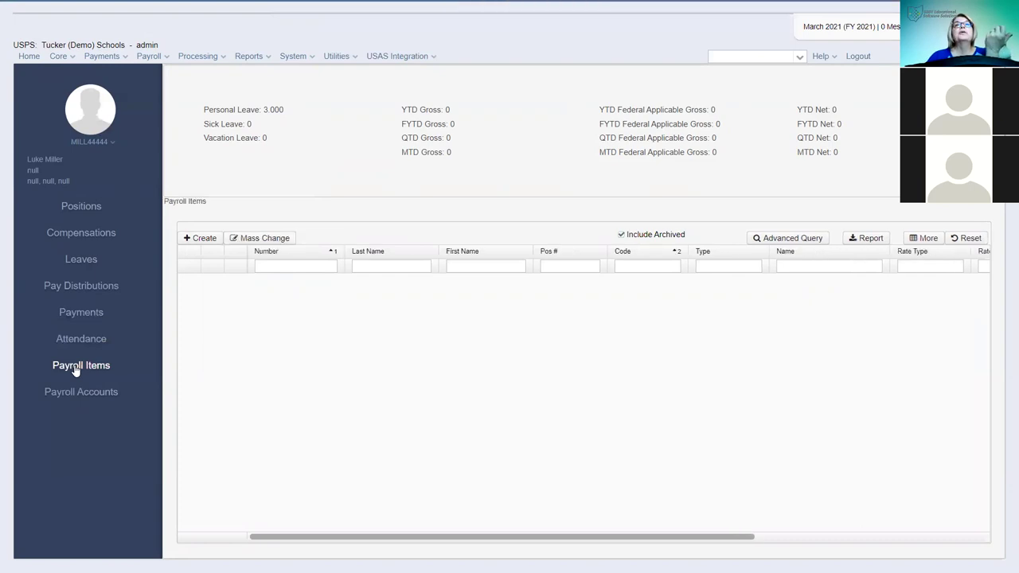
# - Add Federal Tax item 001 from the 001 Federal-Single template with Tax tables rate type, and save
pyautogui.click(199, 238)
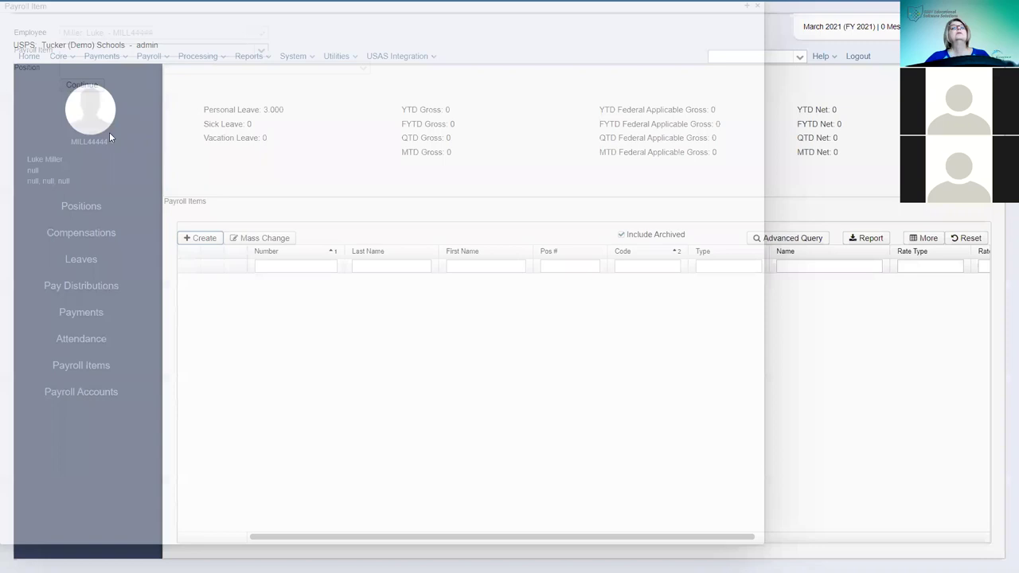
pyautogui.click(145, 49)
pyautogui.write('001  Winder Medical supplies')
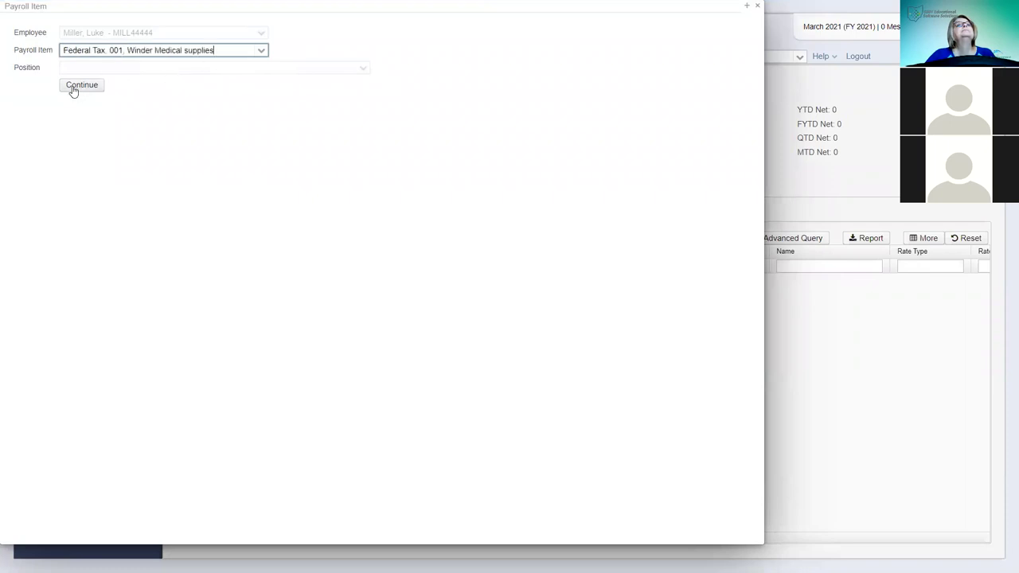
pyautogui.click(73, 88)
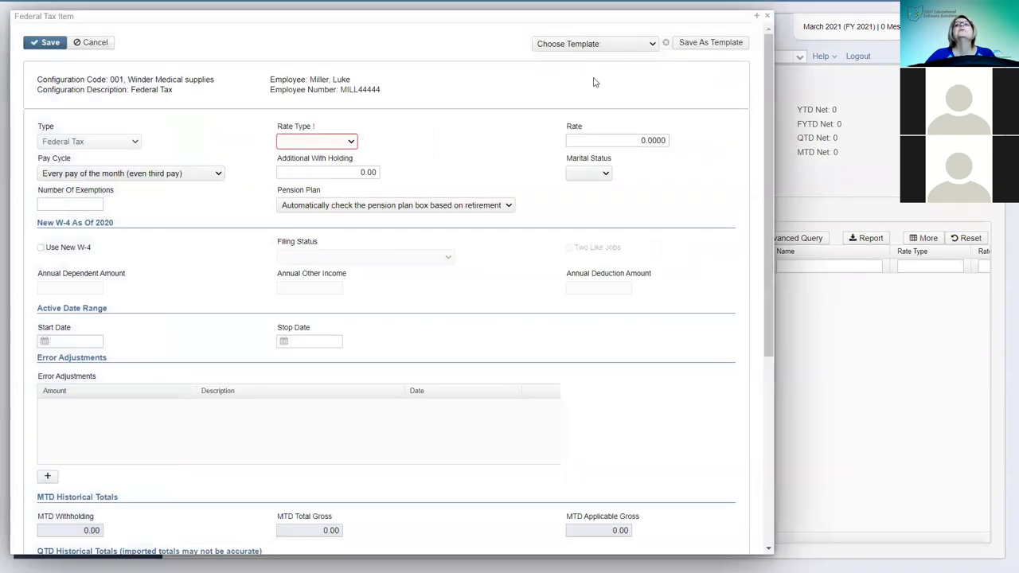
pyautogui.click(593, 44)
pyautogui.click(573, 71)
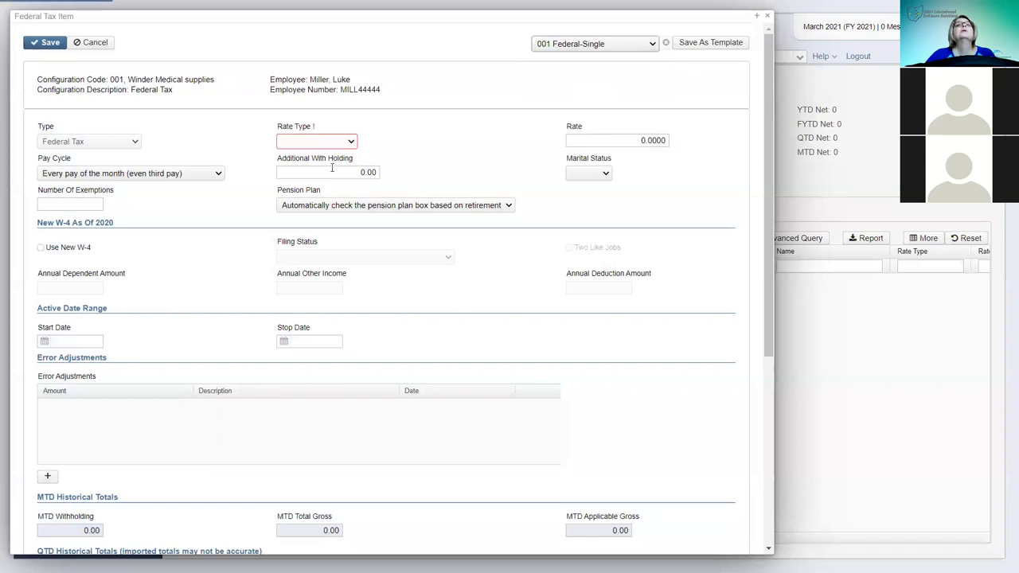
pyautogui.click(351, 142)
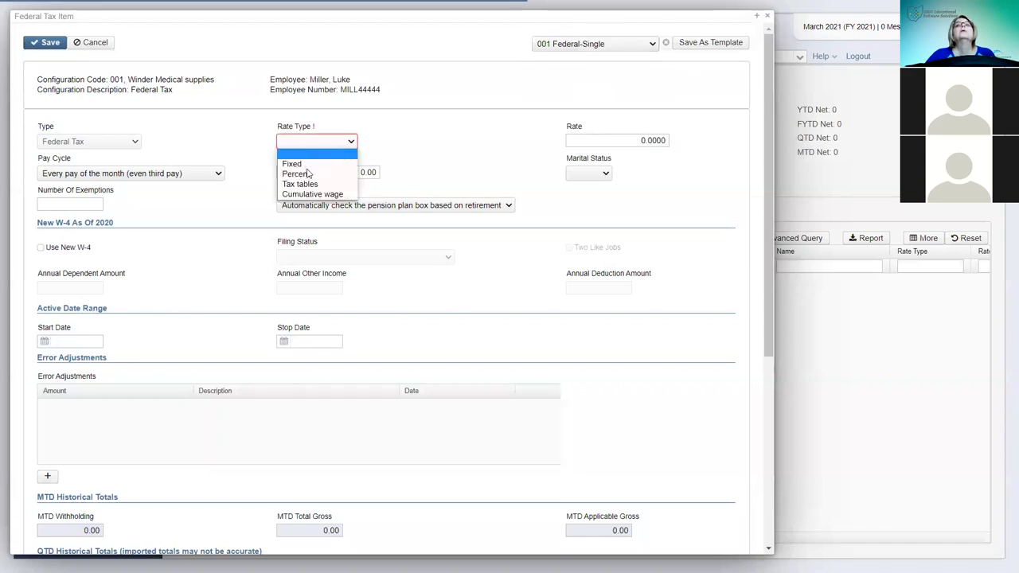
pyautogui.click(307, 184)
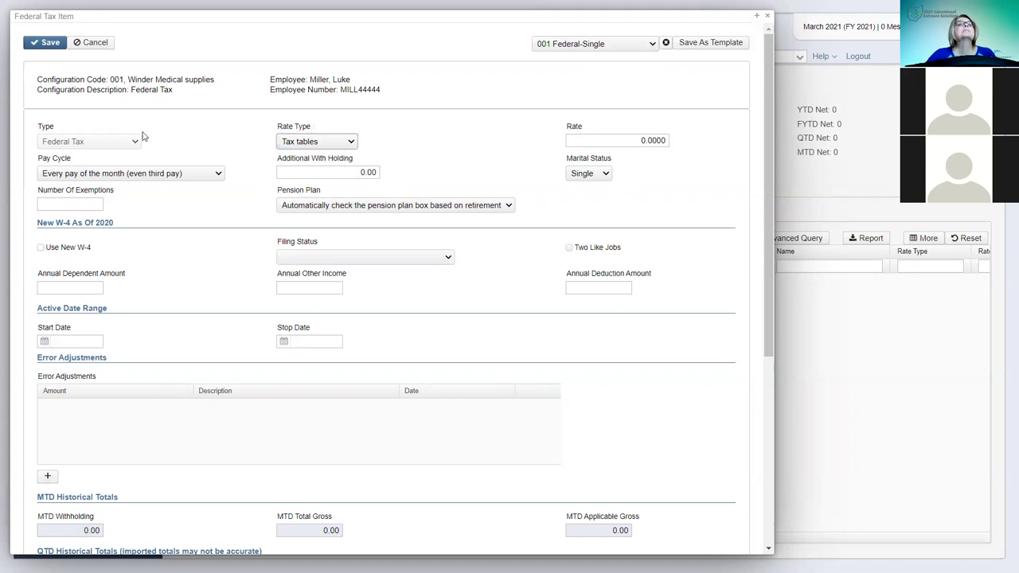
pyautogui.click(48, 45)
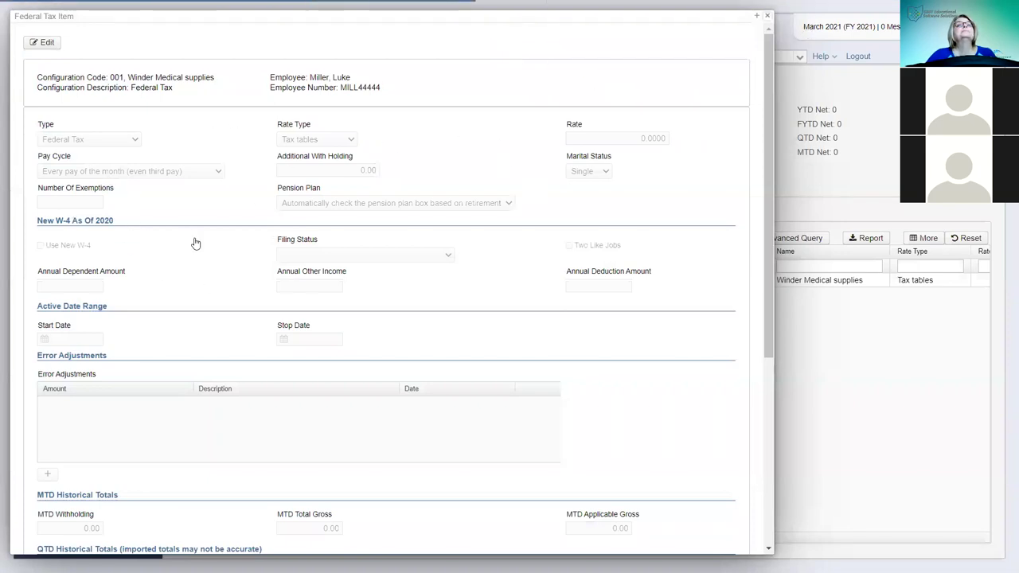
pyautogui.press('Escape')
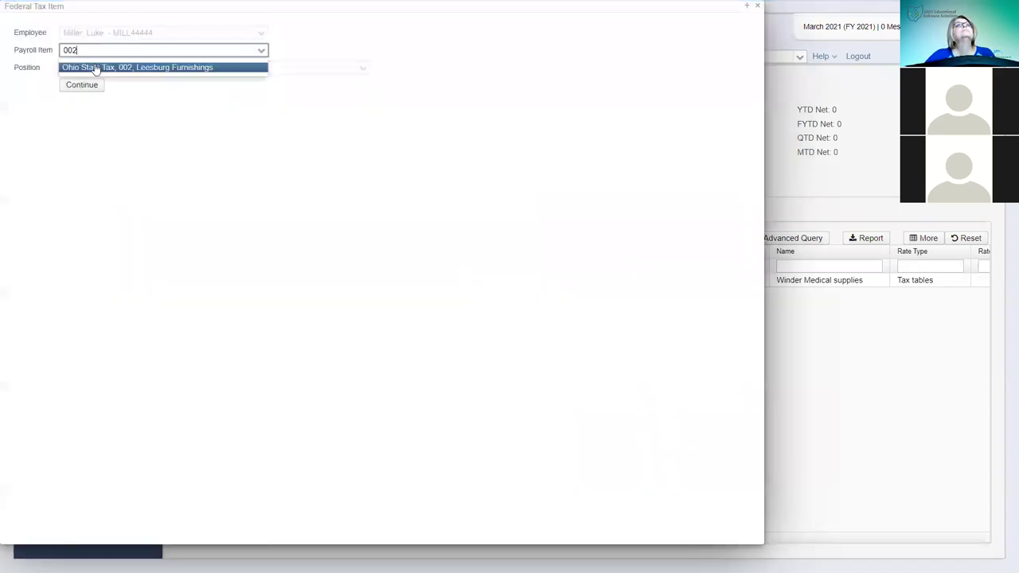
# - Add Ohio State Tax item 002 (Leesburg Furnishings) with 1 exemption and save it
pyautogui.click(100, 68)
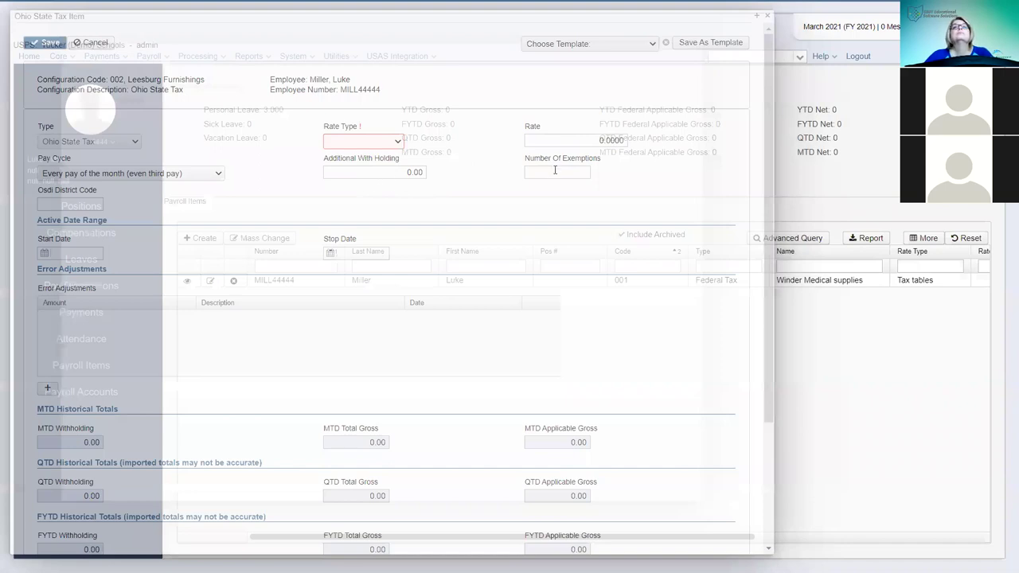
pyautogui.click(555, 171)
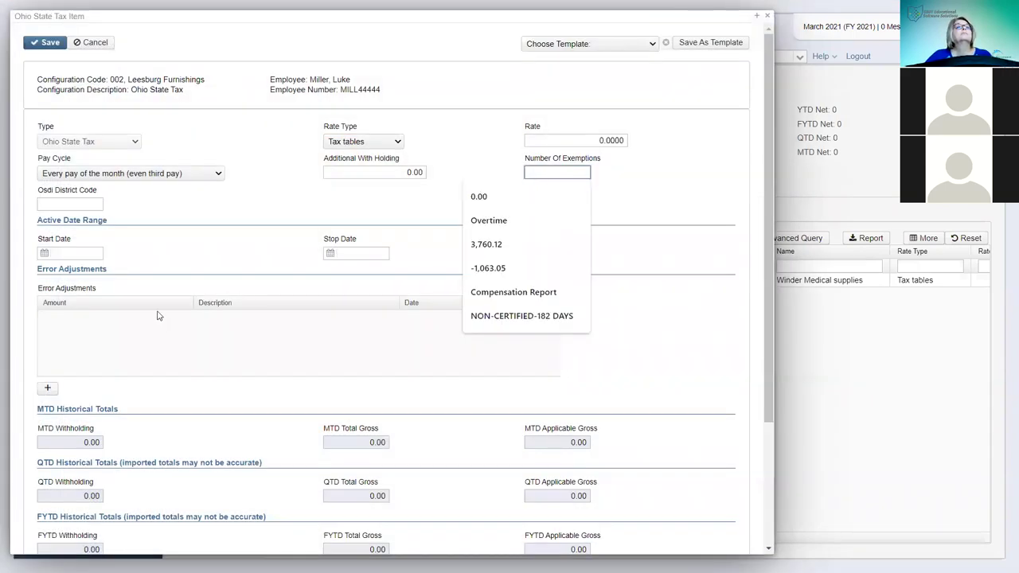
pyautogui.write('1')
pyautogui.click(45, 44)
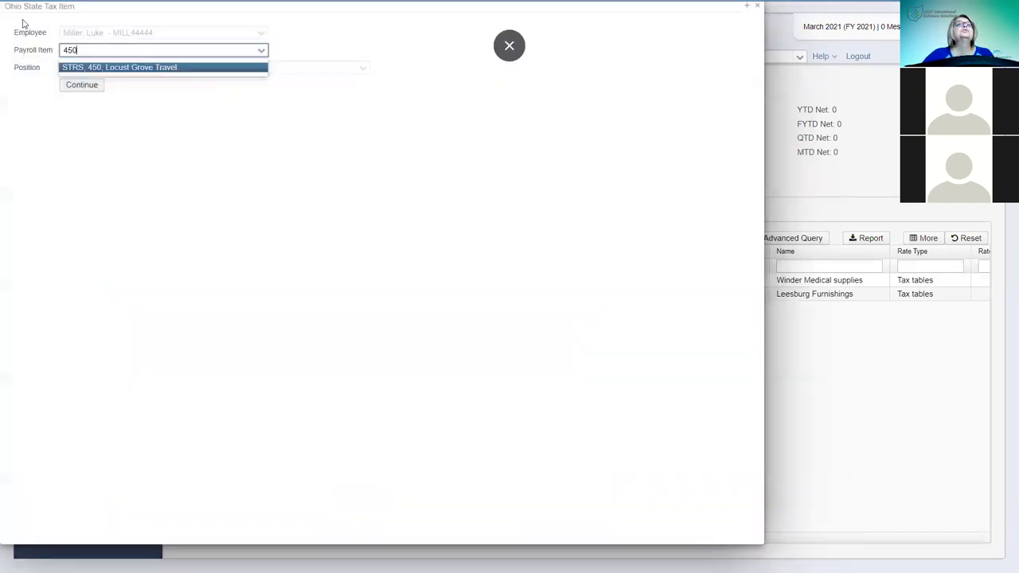
# - Add STRS item 450 with employer rate 14, New Employee checked and Full Time, and save
pyautogui.click(130, 68)
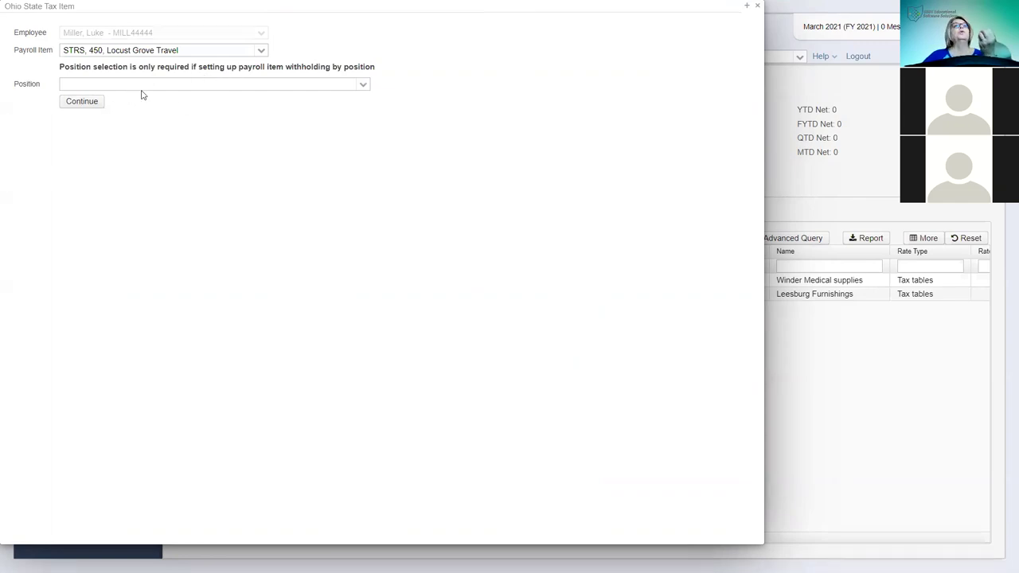
pyautogui.click(76, 104)
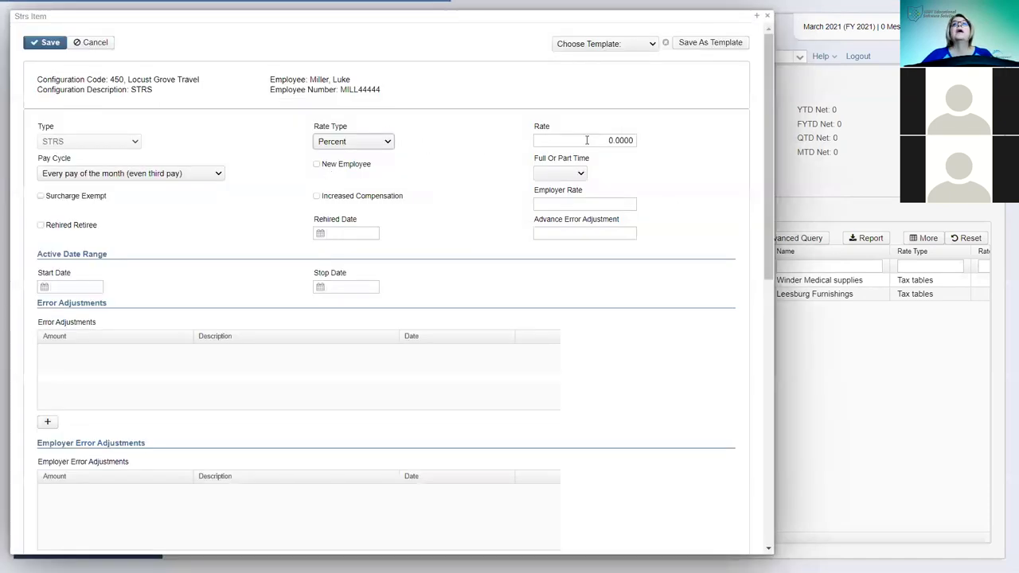
pyautogui.click(608, 141)
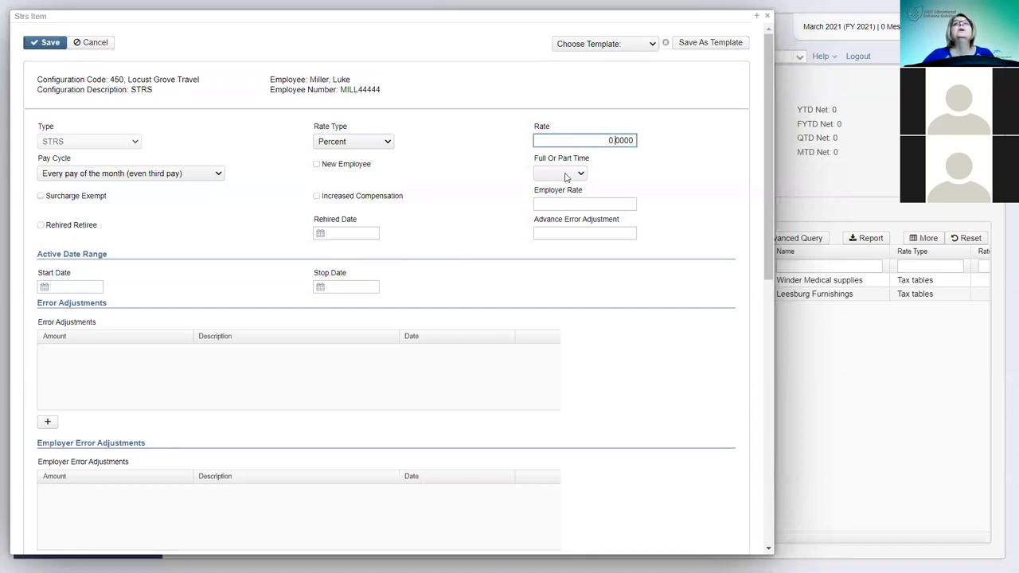
pyautogui.click(555, 203)
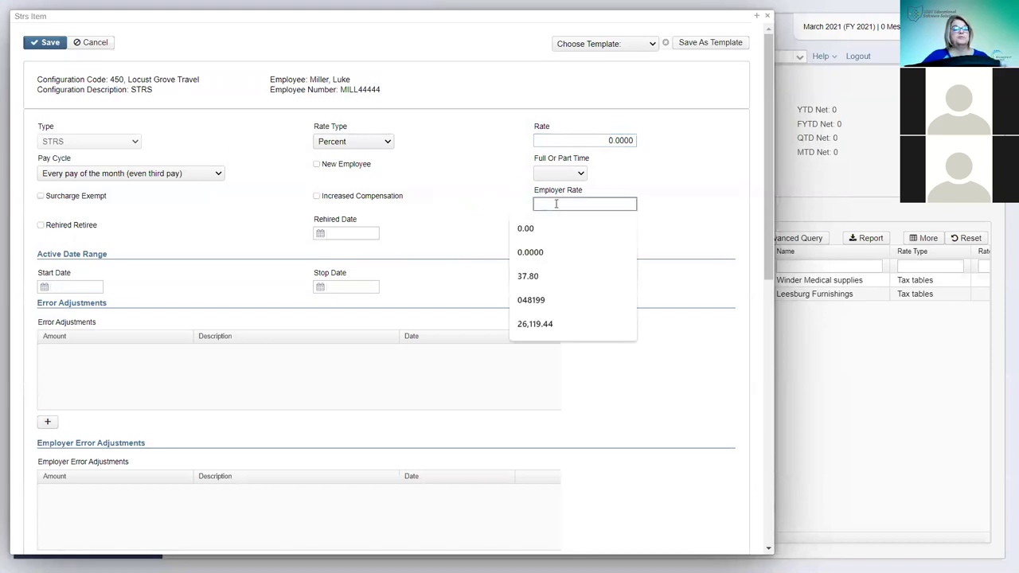
pyautogui.write('14')
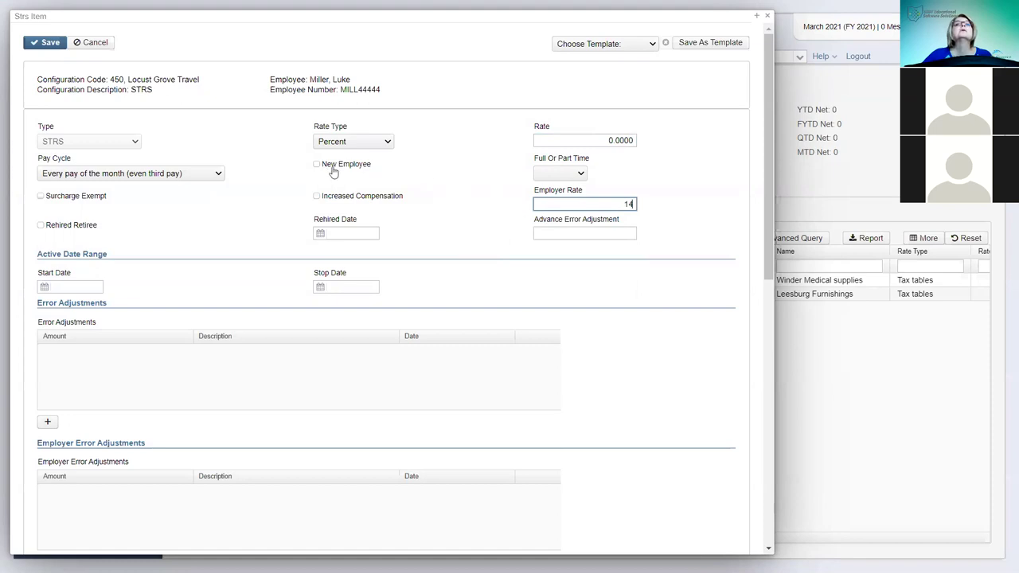
pyautogui.click(317, 166)
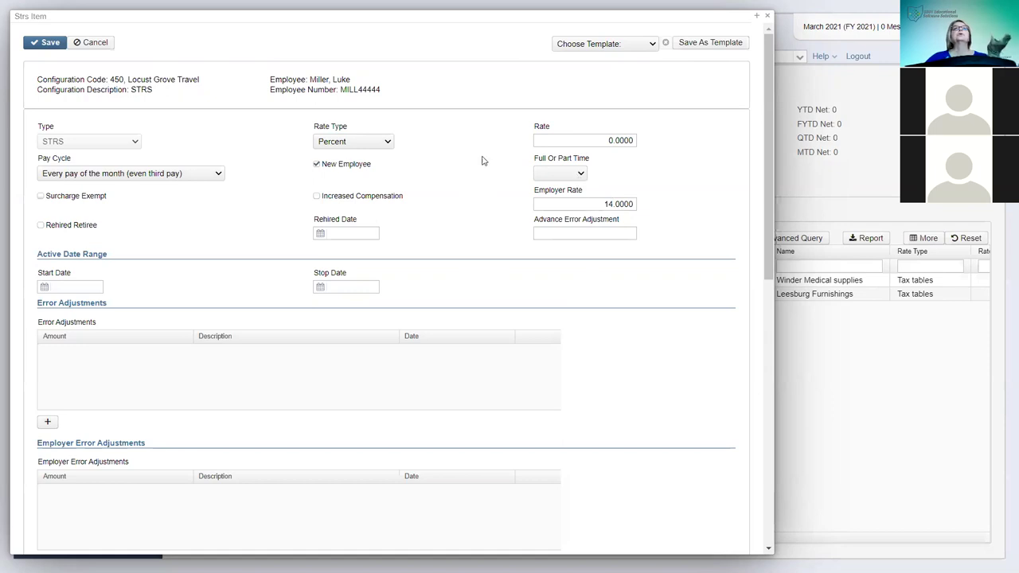
pyautogui.click(583, 176)
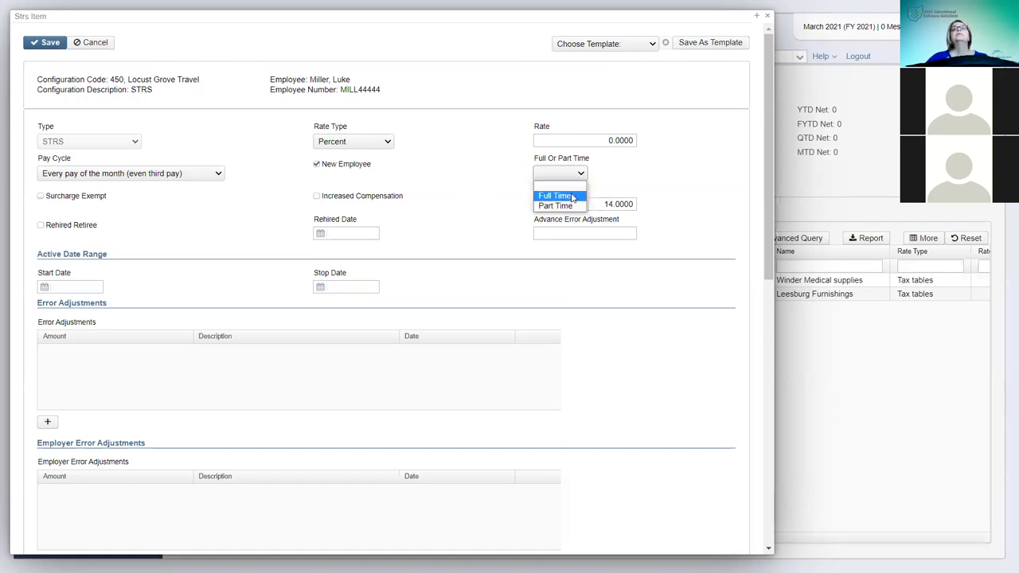
pyautogui.click(555, 194)
pyautogui.click(50, 43)
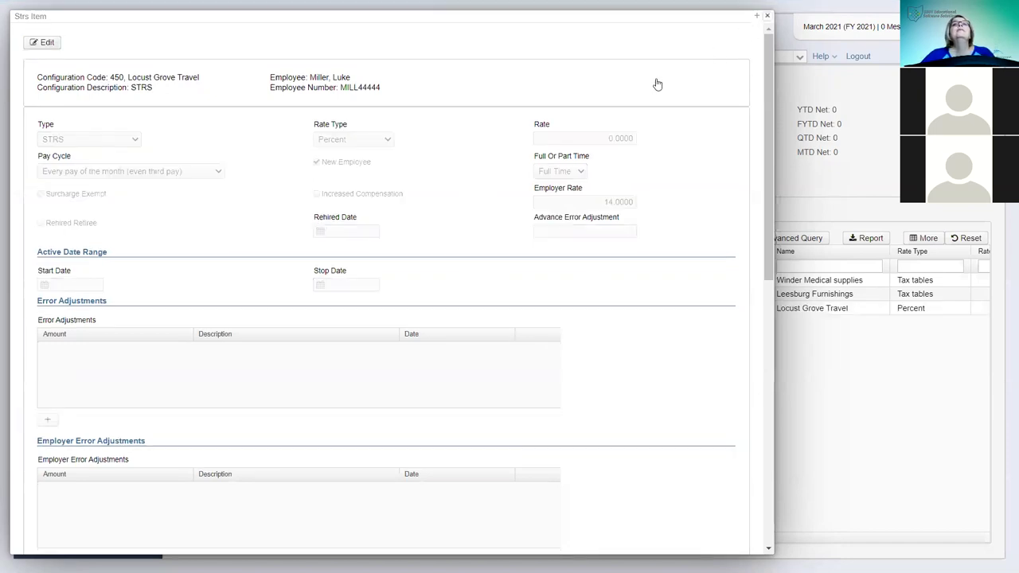
pyautogui.press('Escape')
pyautogui.click(201, 238)
# - Add STRS Annuity item 591 (Enigma Manufacturing) with a rate of 14 and save it
pyautogui.click(166, 49)
pyautogui.write('591')
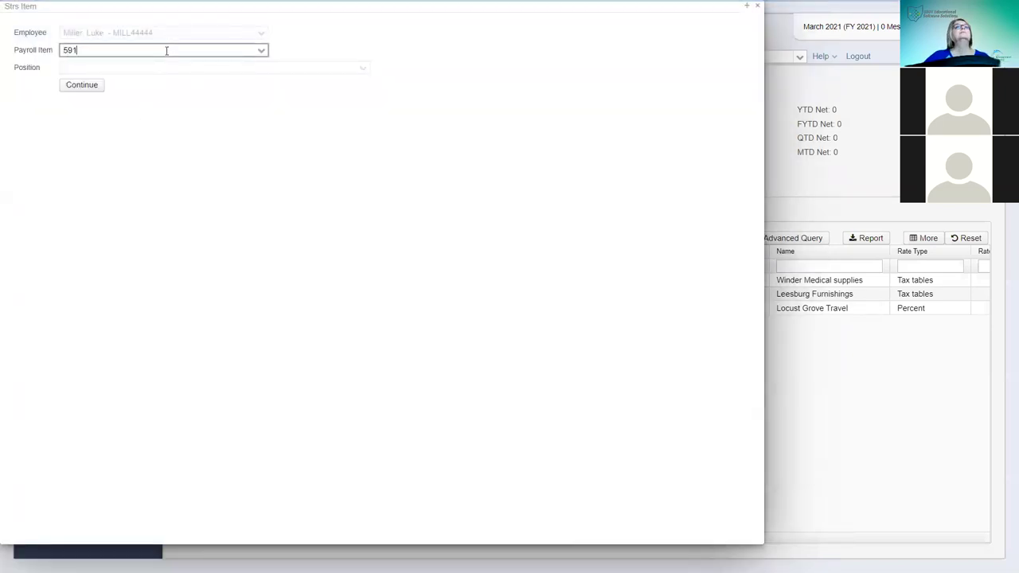
pyautogui.click(159, 70)
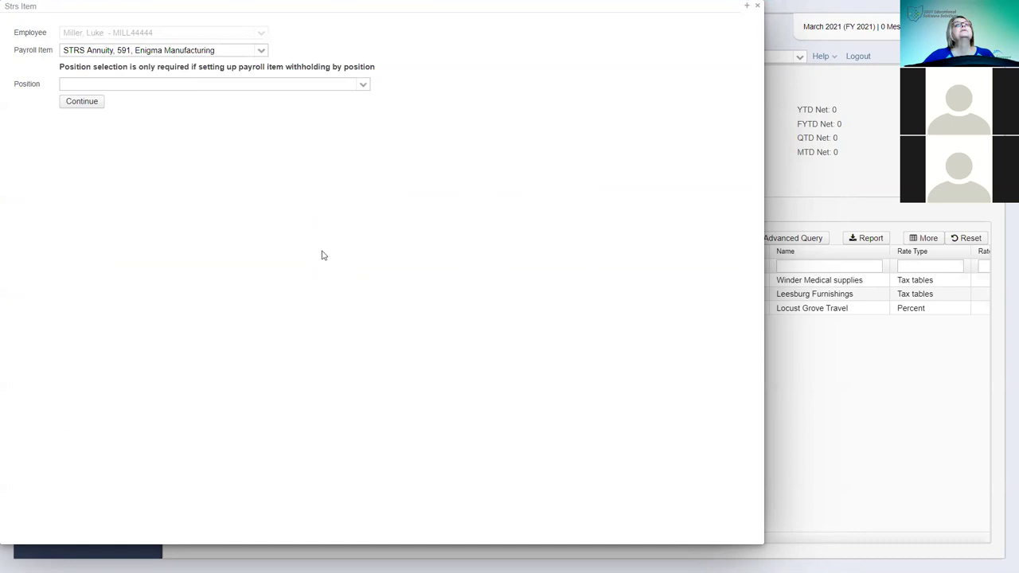
pyautogui.click(93, 106)
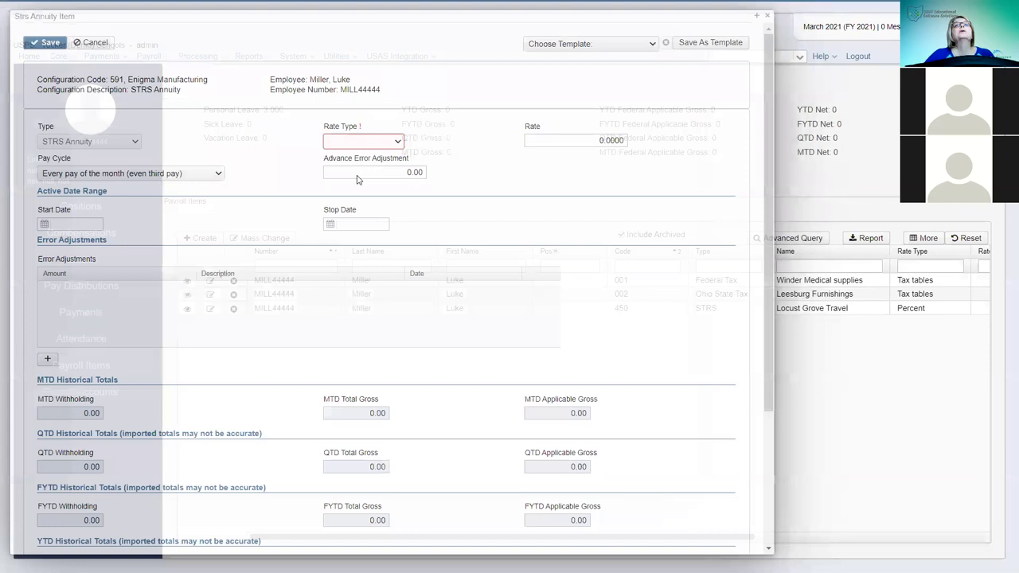
pyautogui.click(550, 145)
pyautogui.write('14')
pyautogui.press('Delete')
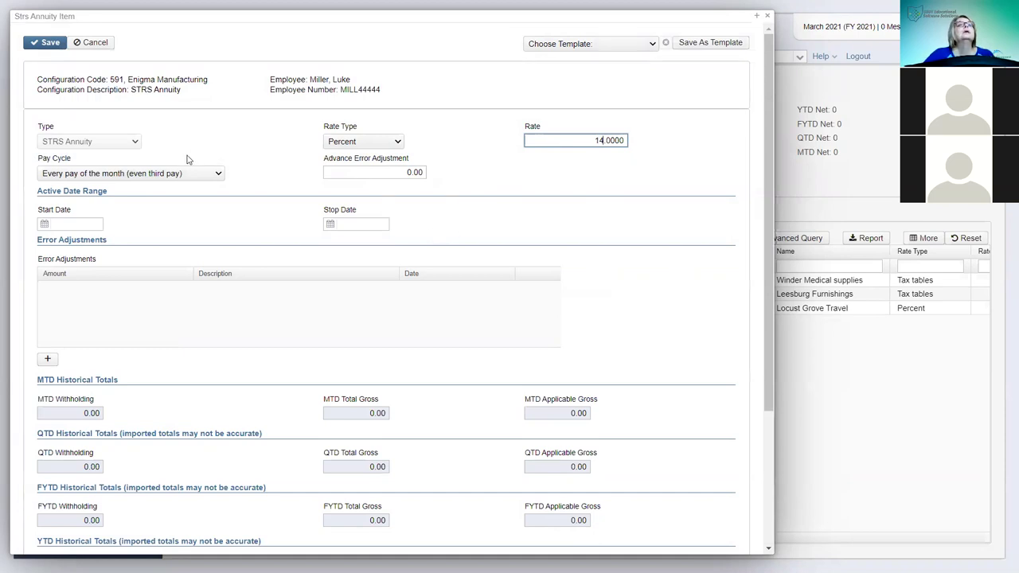
pyautogui.click(46, 46)
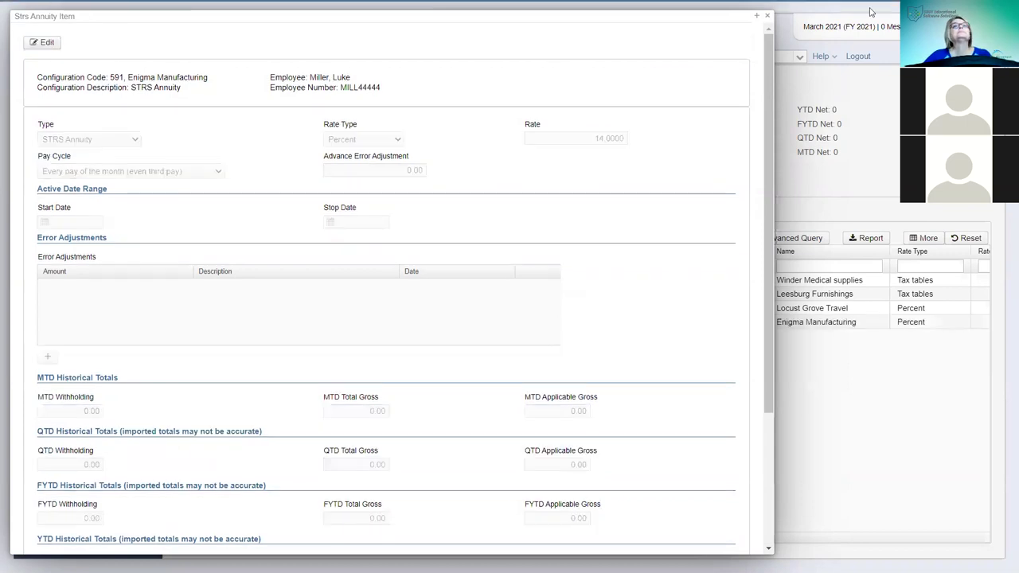
pyautogui.click(767, 16)
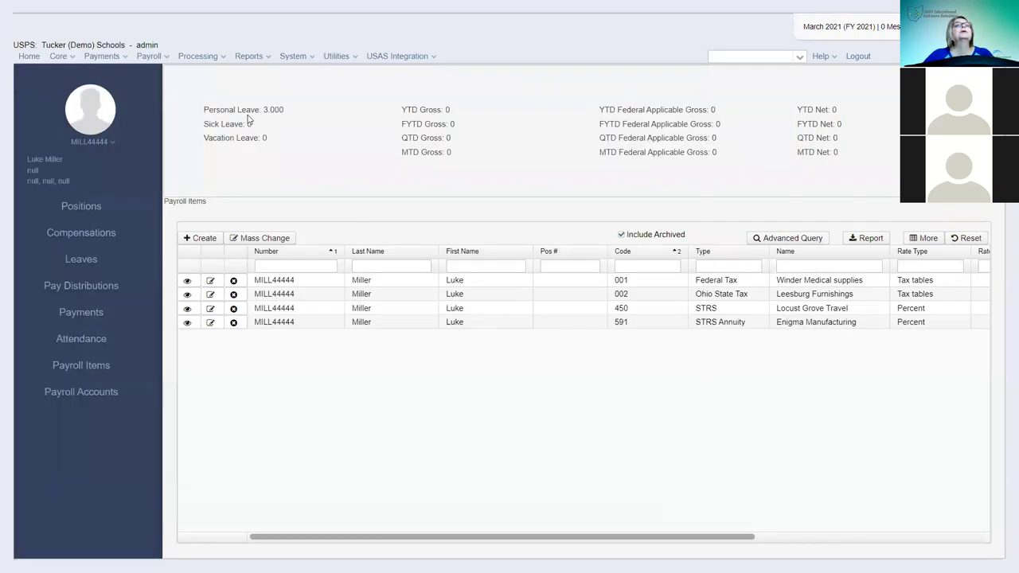
# - Add Medicare Tax item 692 (Potter Accounting) with rate and employer rate 1.45, and save
pyautogui.click(204, 238)
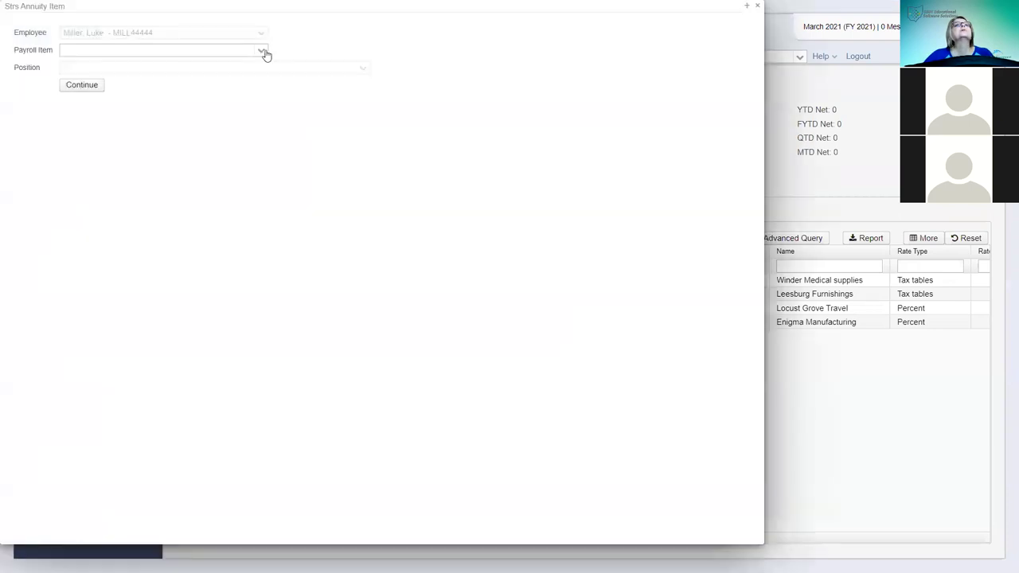
pyautogui.click(232, 51)
pyautogui.write('692')
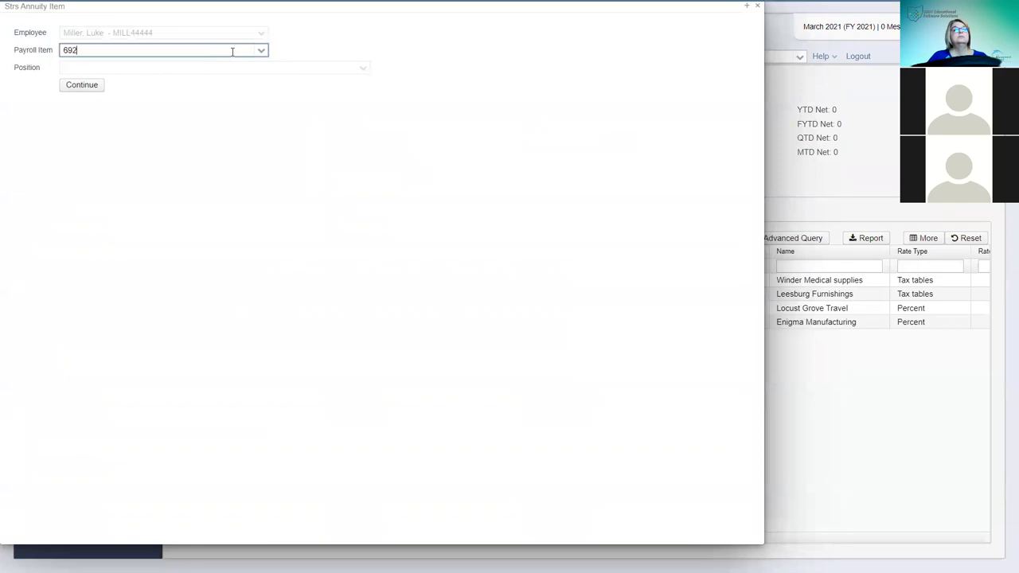
pyautogui.click(147, 68)
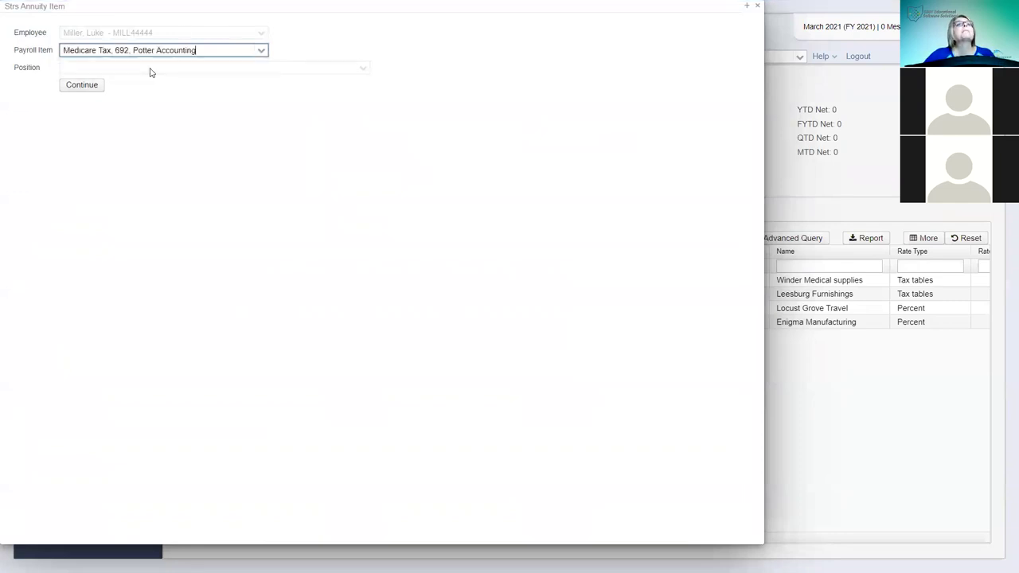
pyautogui.click(81, 103)
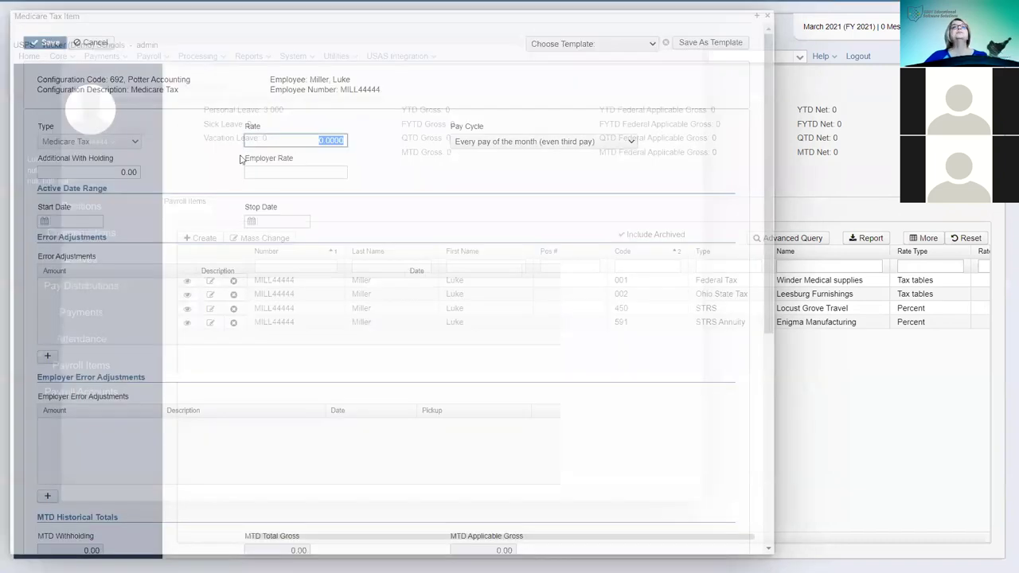
pyautogui.write('1.45')
pyautogui.click(327, 172)
pyautogui.write('1')
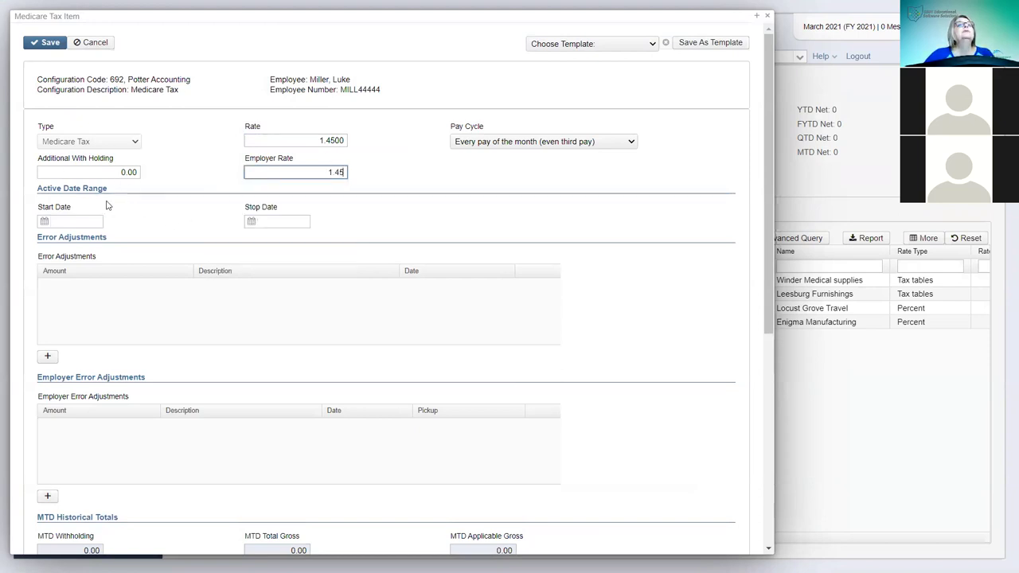
pyautogui.click(48, 42)
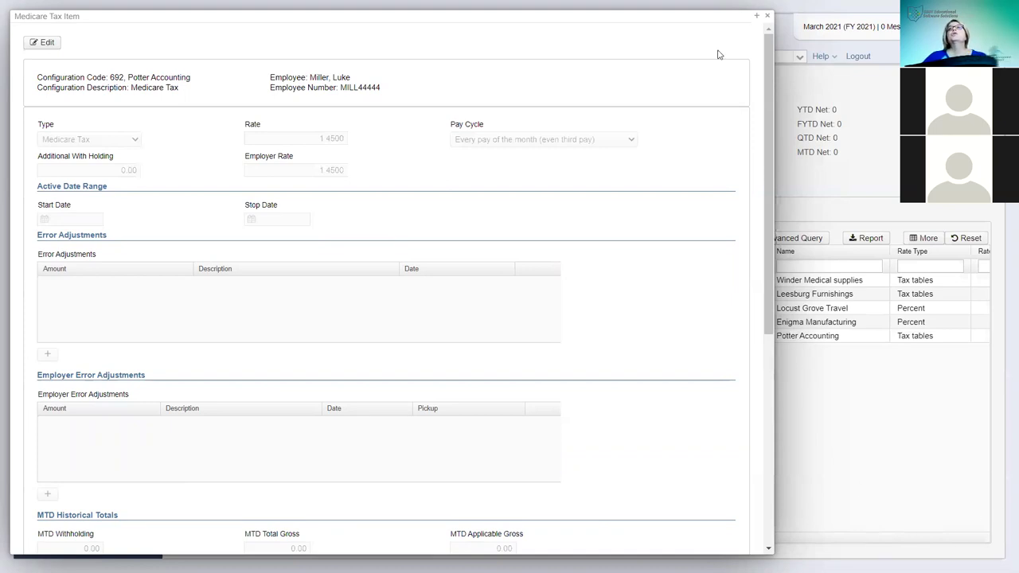
# - Close the saved Medicare Tax item and show the employee's Payroll Accounts list
pyautogui.click(767, 15)
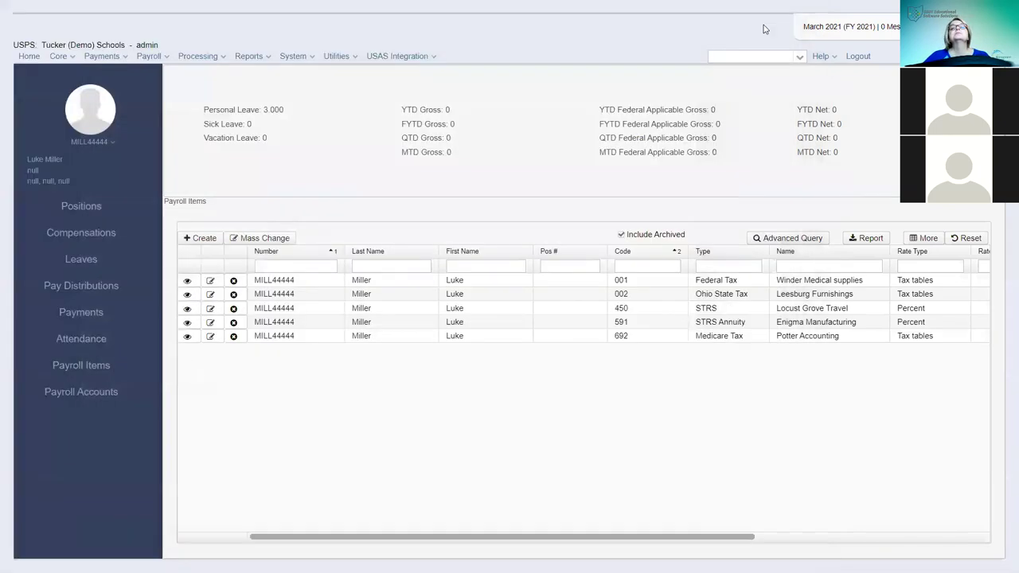
pyautogui.click(80, 395)
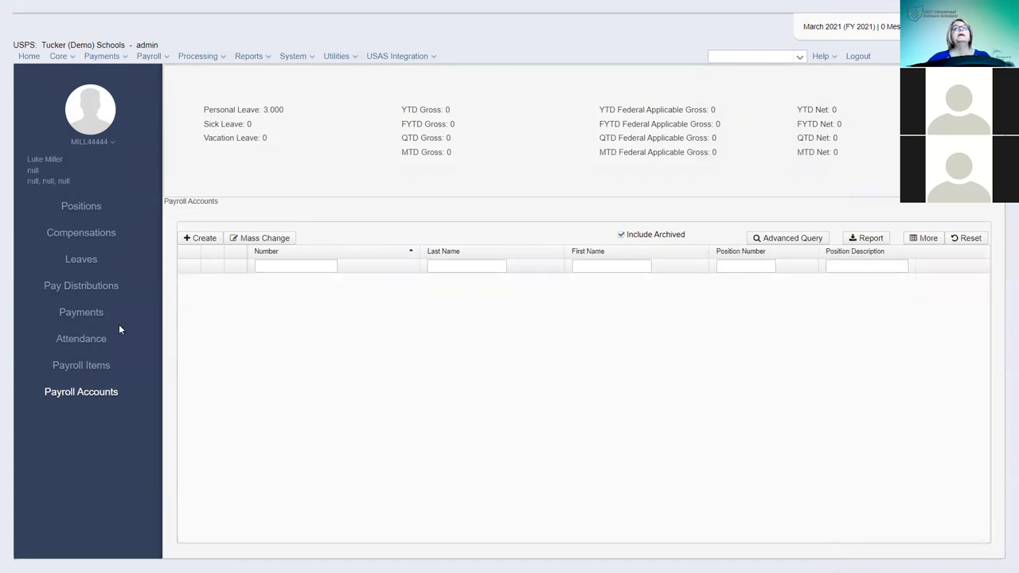
# - Begin a new payroll account for position 1 (20-21 Test) and continue to its distribution form
pyautogui.click(204, 238)
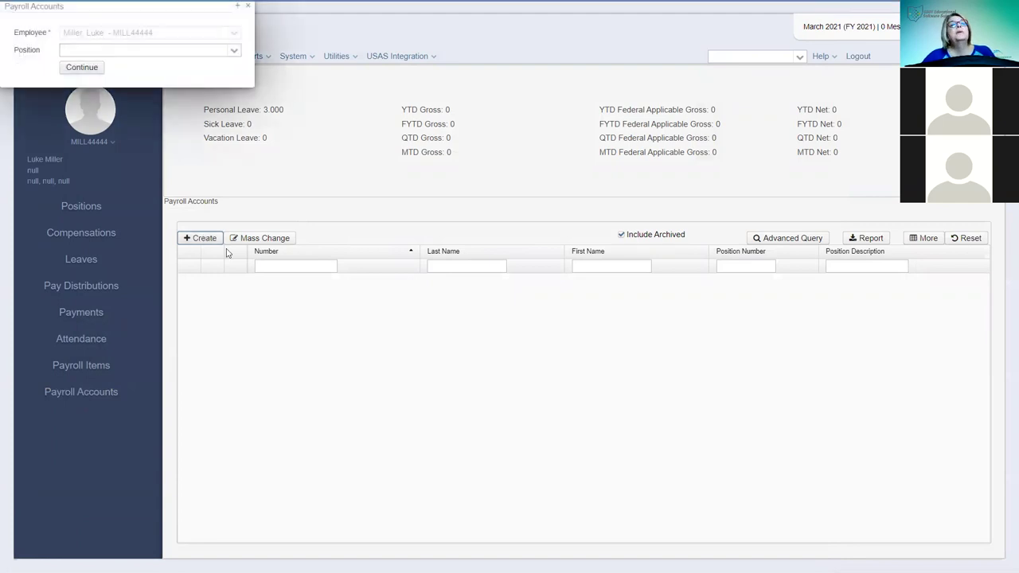
pyautogui.click(233, 50)
pyautogui.click(134, 77)
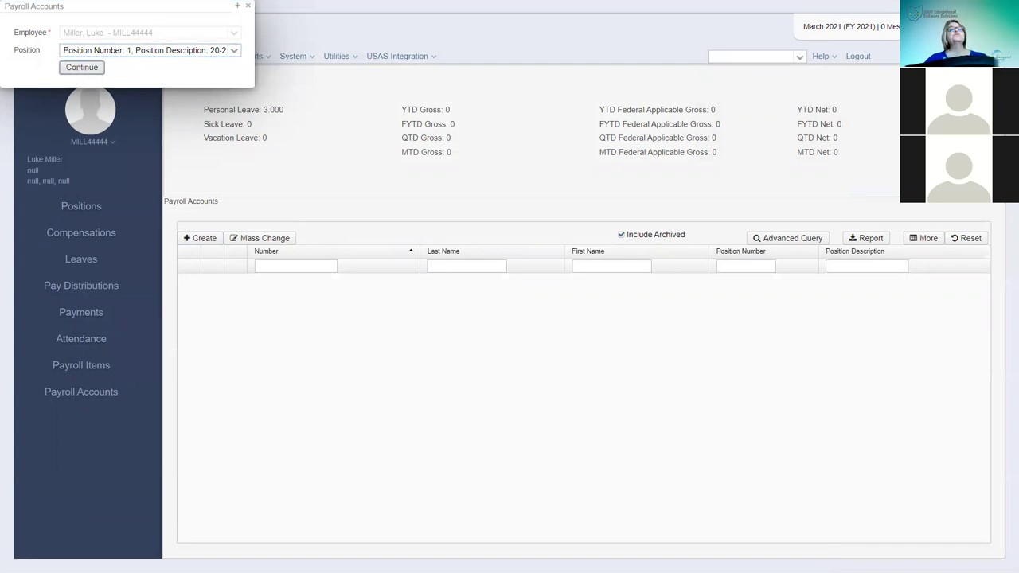
pyautogui.click(81, 67)
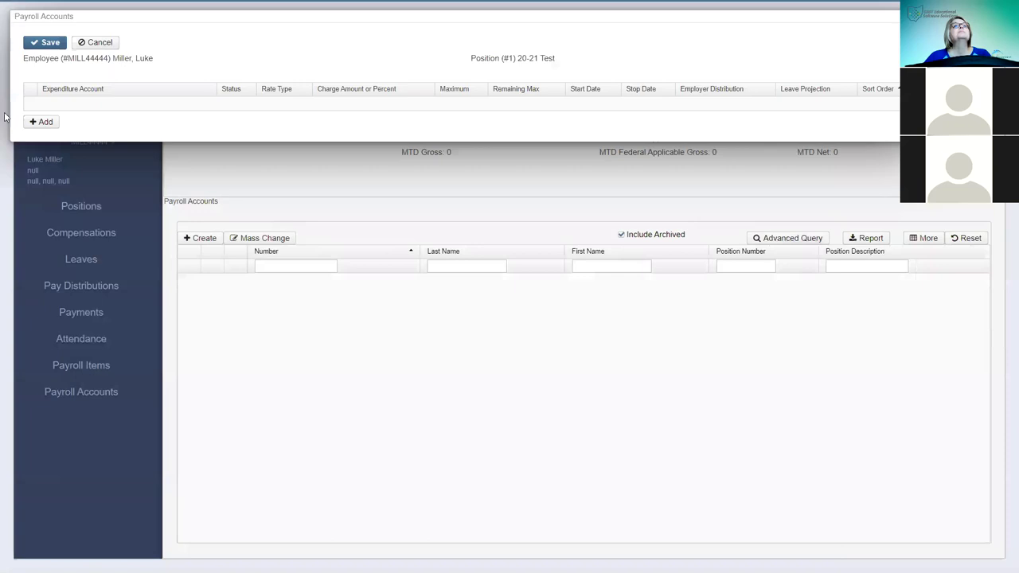
pyautogui.click(38, 124)
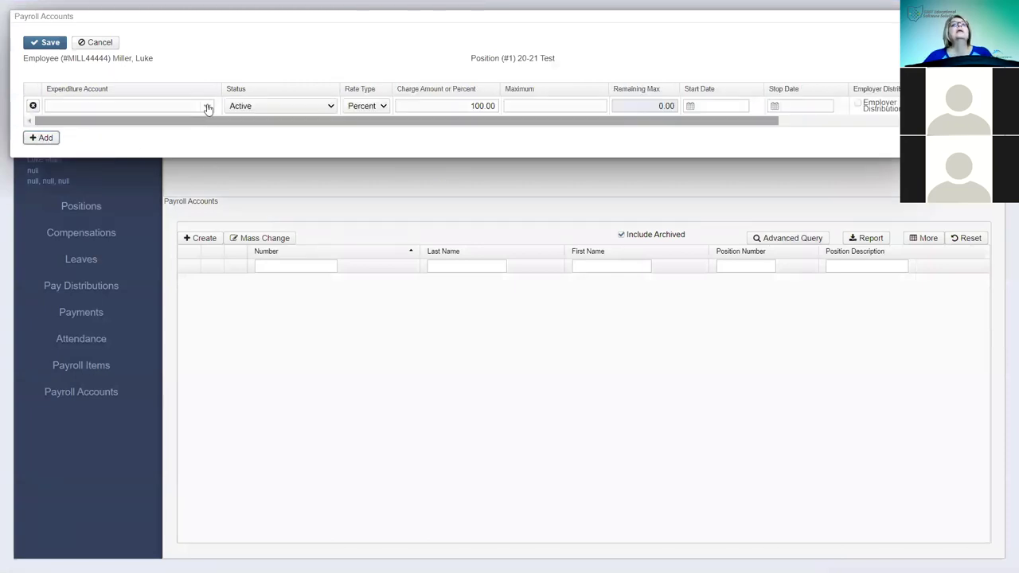
pyautogui.click(207, 107)
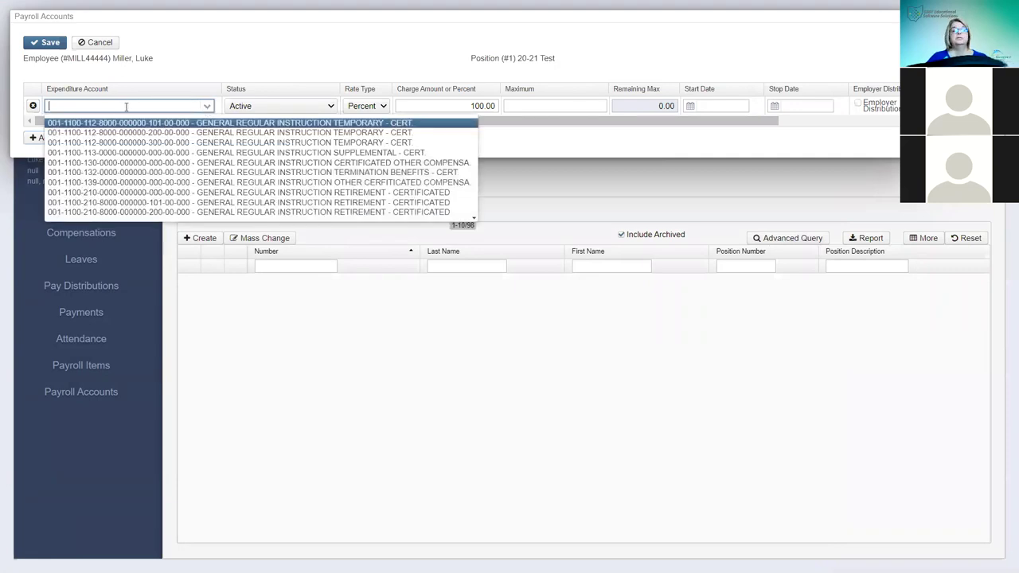
pyautogui.write('001-110')
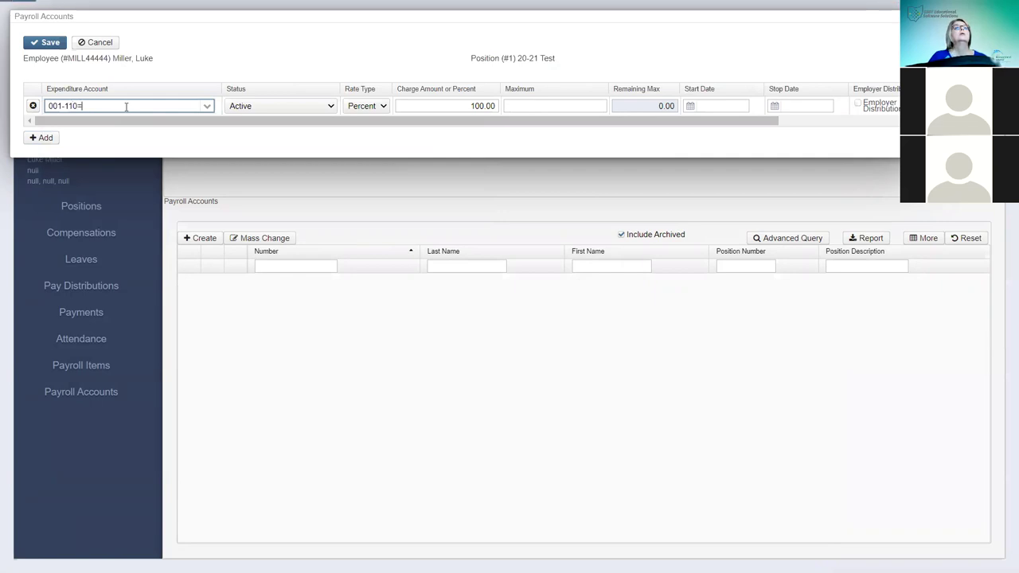
pyautogui.press('BackSpace')
pyautogui.write('1-')
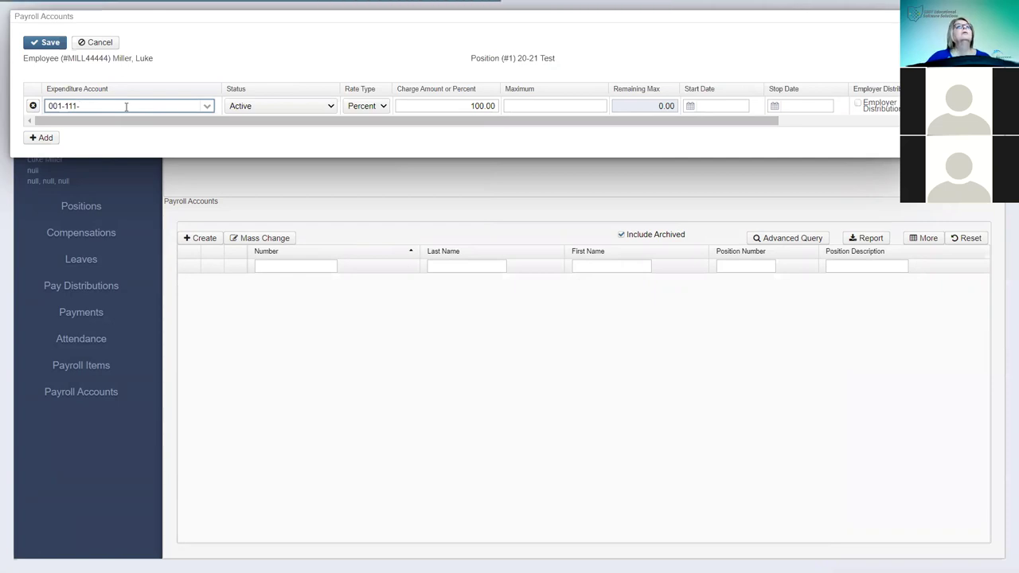
pyautogui.press('BackSpace')
pyautogui.press('BackSpace')
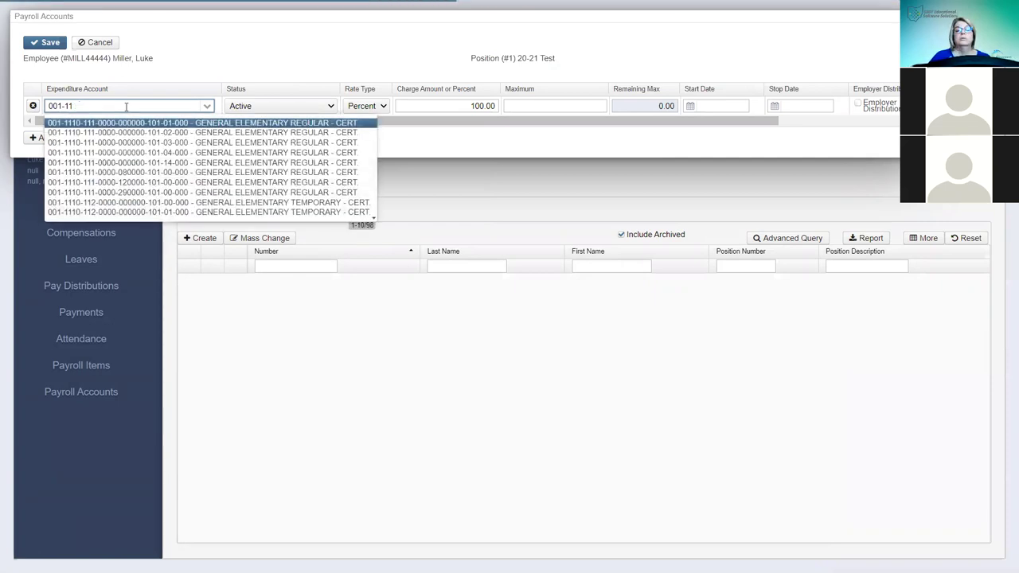
pyautogui.write('10')
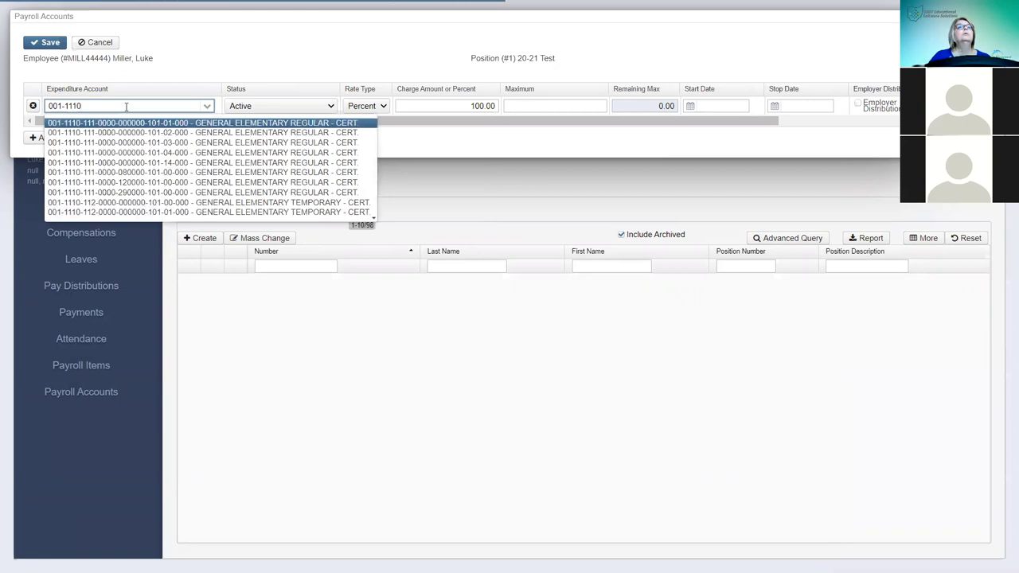
pyautogui.write('-112-0000-000000-101-00-000 - G')
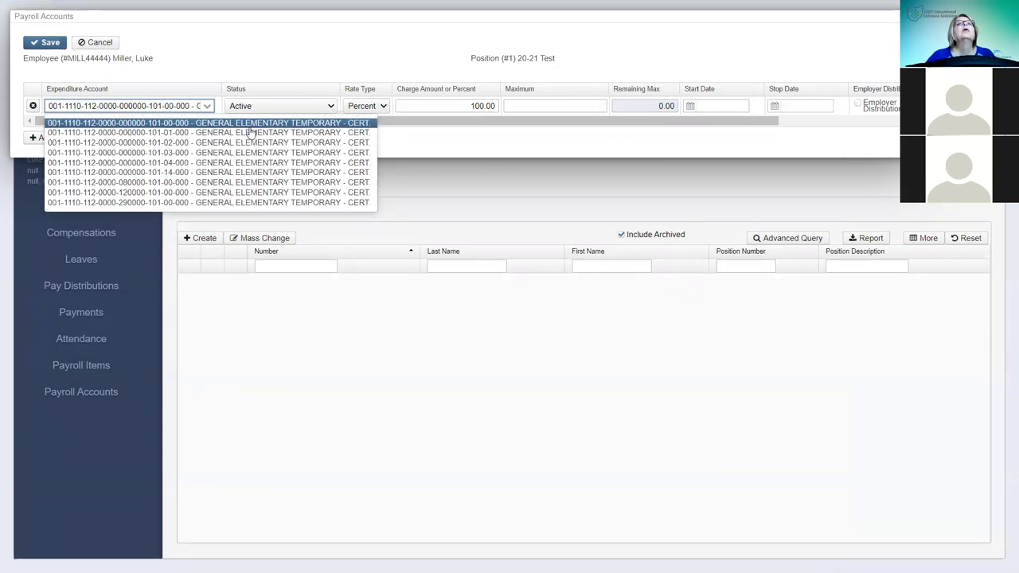
pyautogui.click(136, 123)
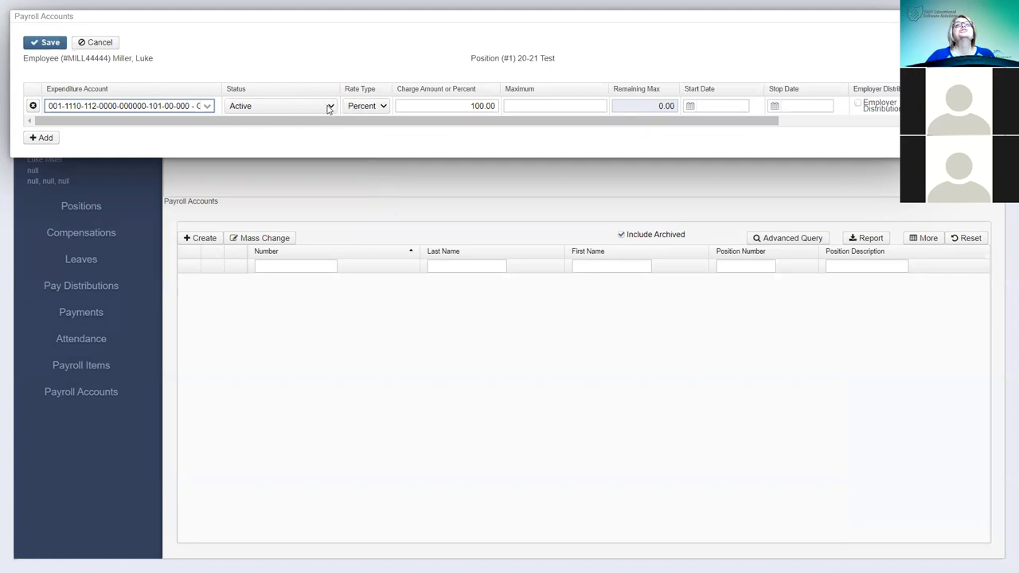
# - Keep the row Active and mark it for employer distribution and leave projection
pyautogui.click(327, 108)
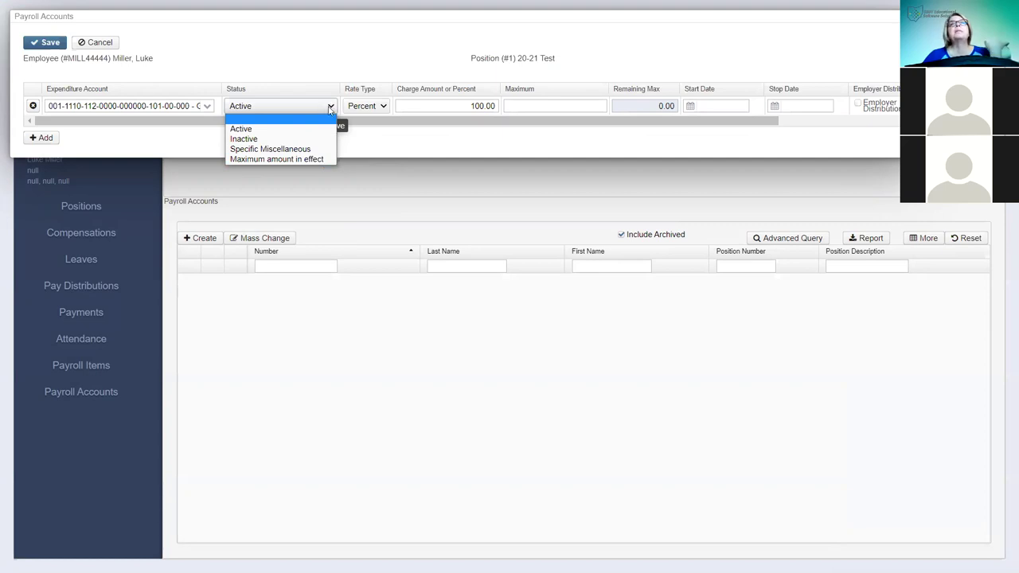
pyautogui.click(249, 130)
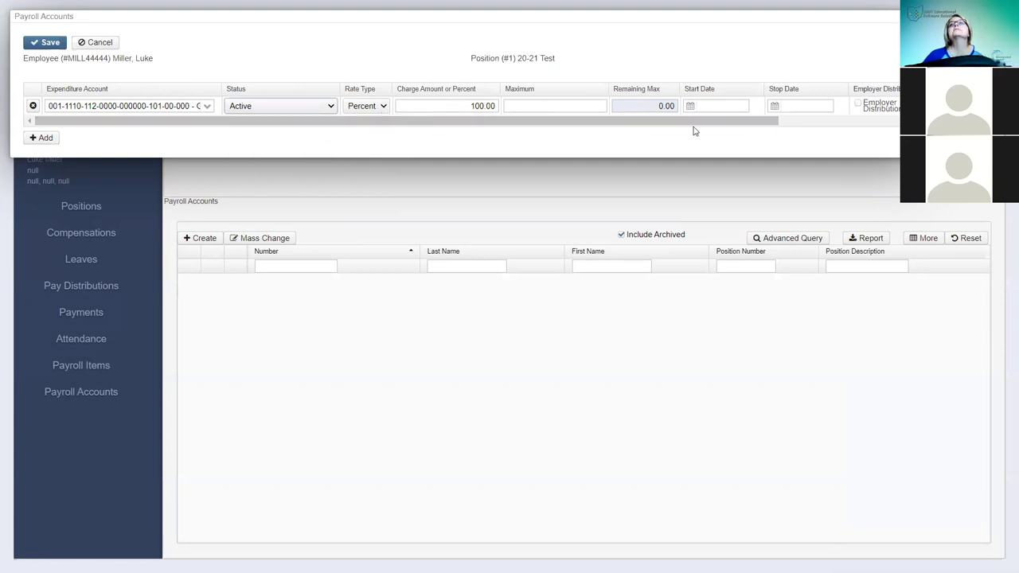
pyautogui.hscroll(3, 664, 127)
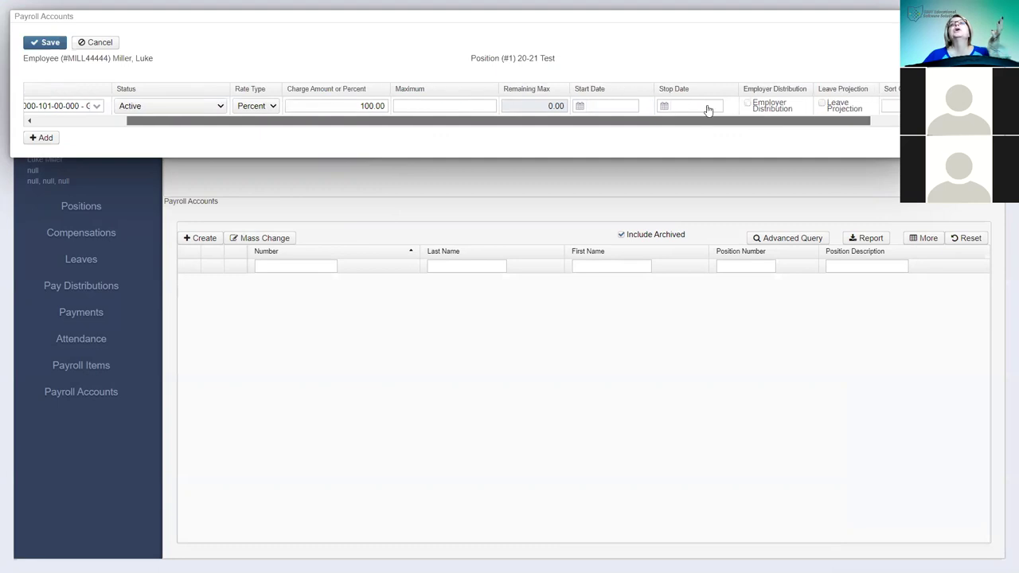
pyautogui.click(783, 107)
pyautogui.click(784, 104)
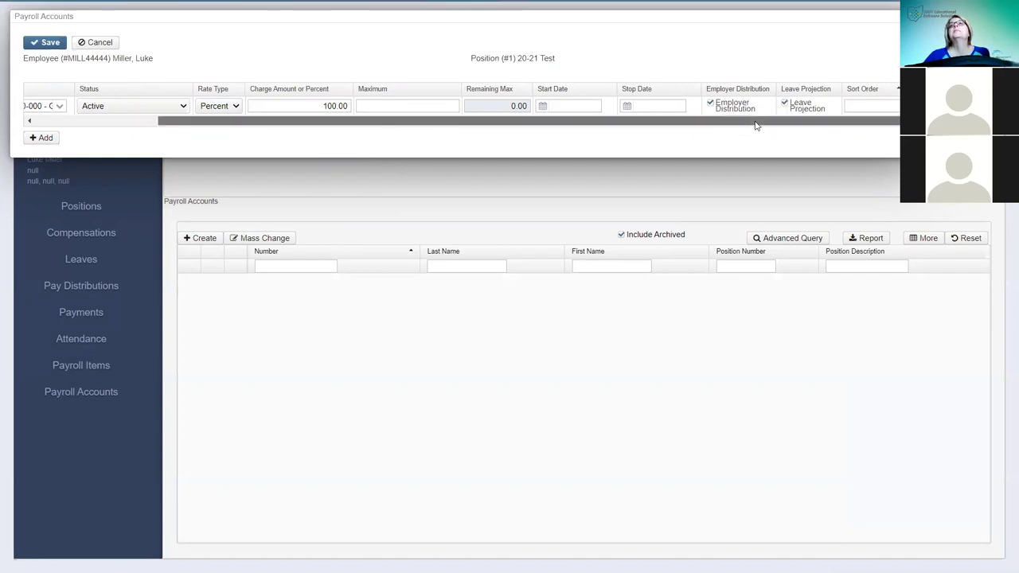
pyautogui.click(870, 106)
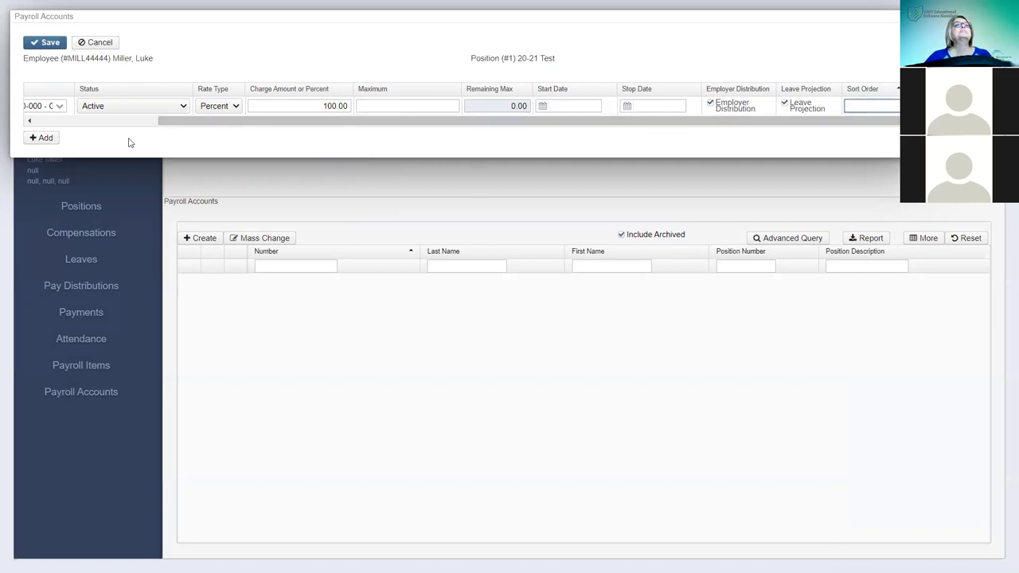
pyautogui.moveTo(212, 121); pyautogui.dragTo(13, 129)
pyautogui.click(41, 138)
pyautogui.click(204, 106)
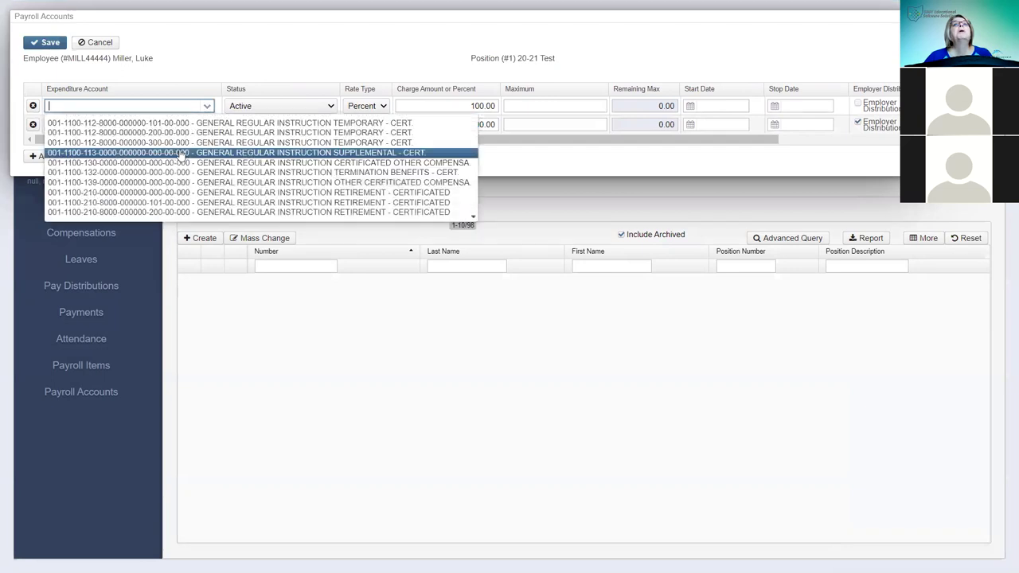
pyautogui.click(152, 143)
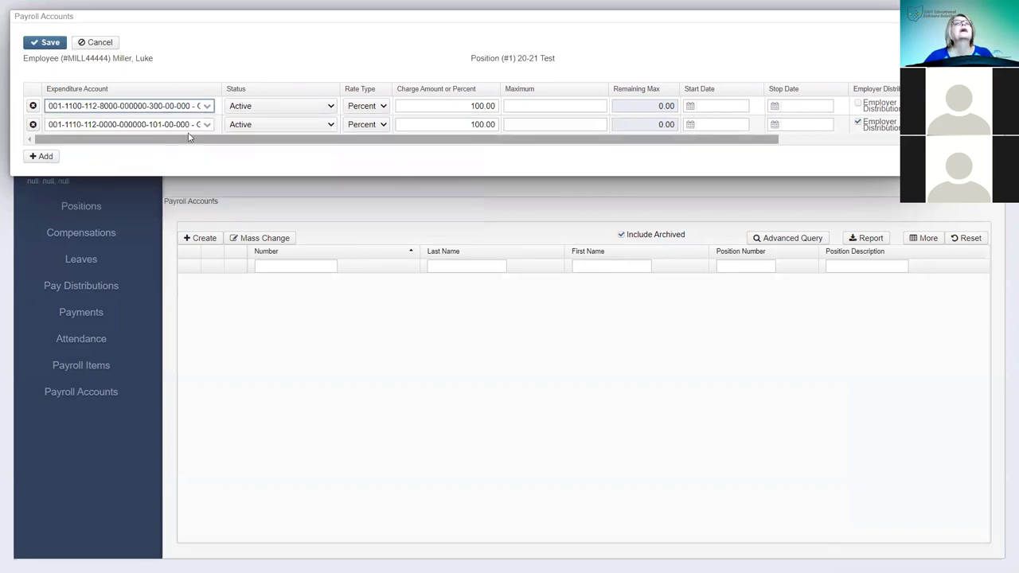
pyautogui.click(327, 106)
pyautogui.click(255, 162)
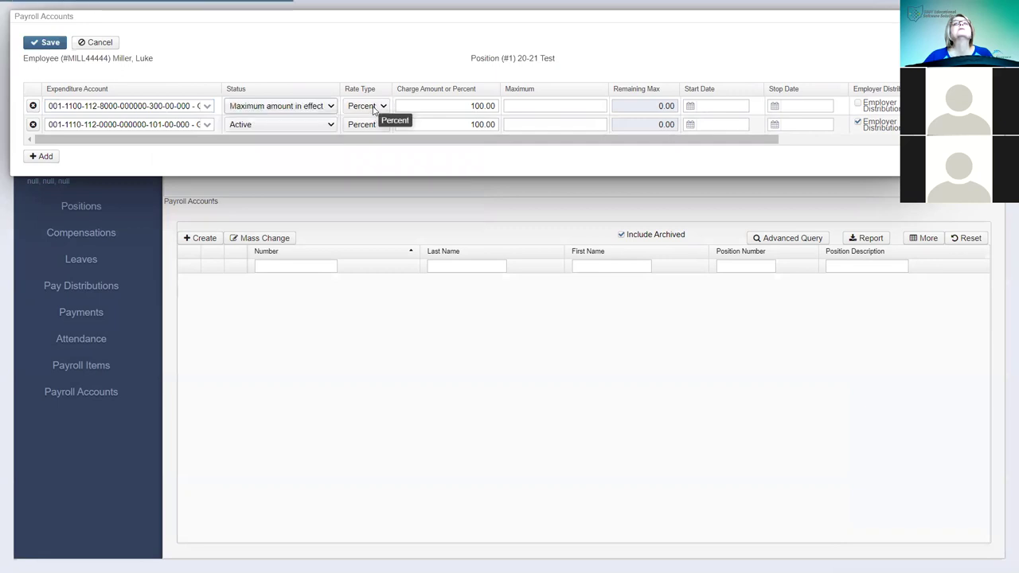
# - Give the row a Fixed rate of 175 with a 2000 maximum, and save the distributions
pyautogui.click(374, 106)
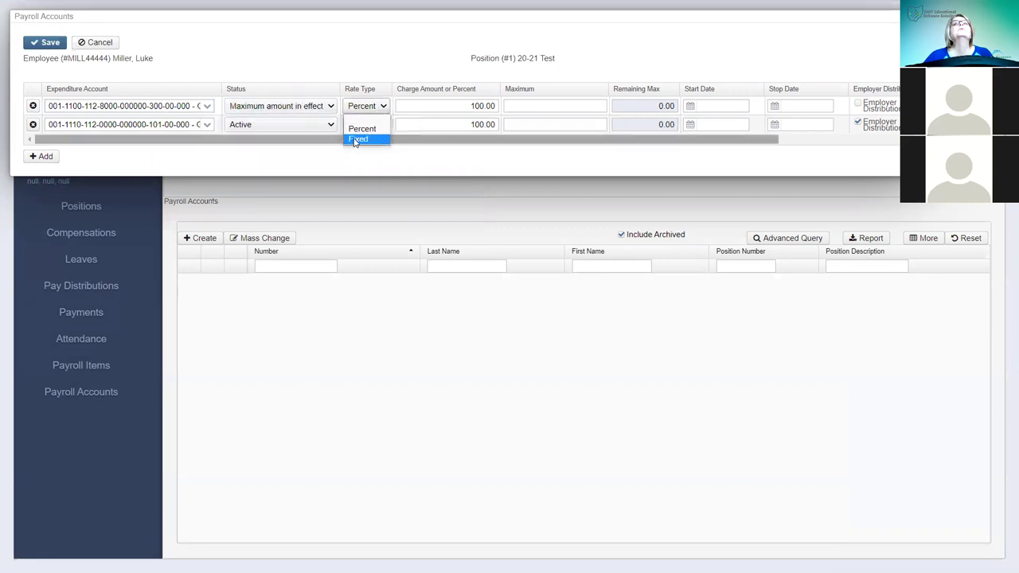
pyautogui.click(355, 140)
pyautogui.press('Tab')
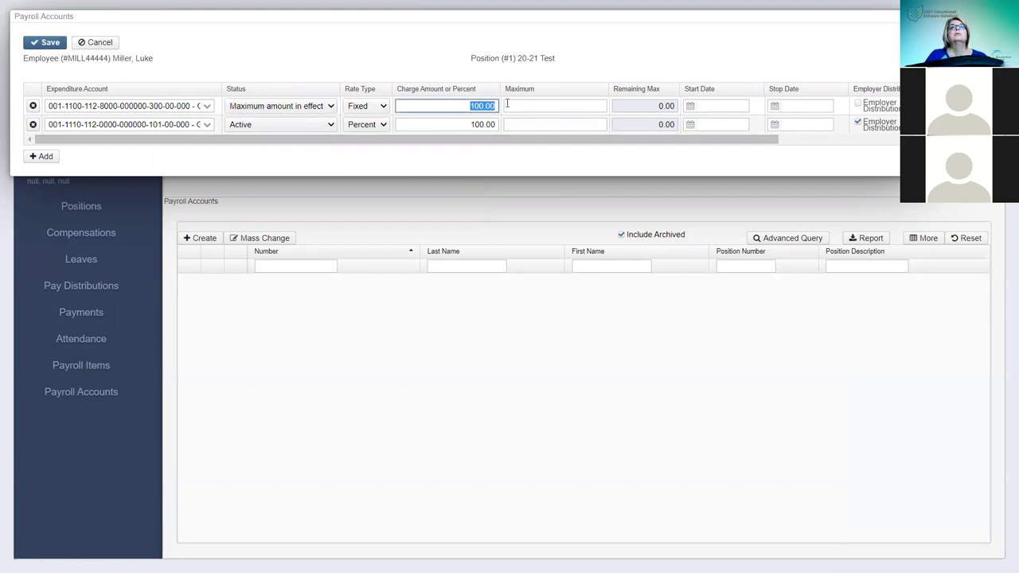
pyautogui.write('175')
pyautogui.click(507, 104)
pyautogui.write('2000')
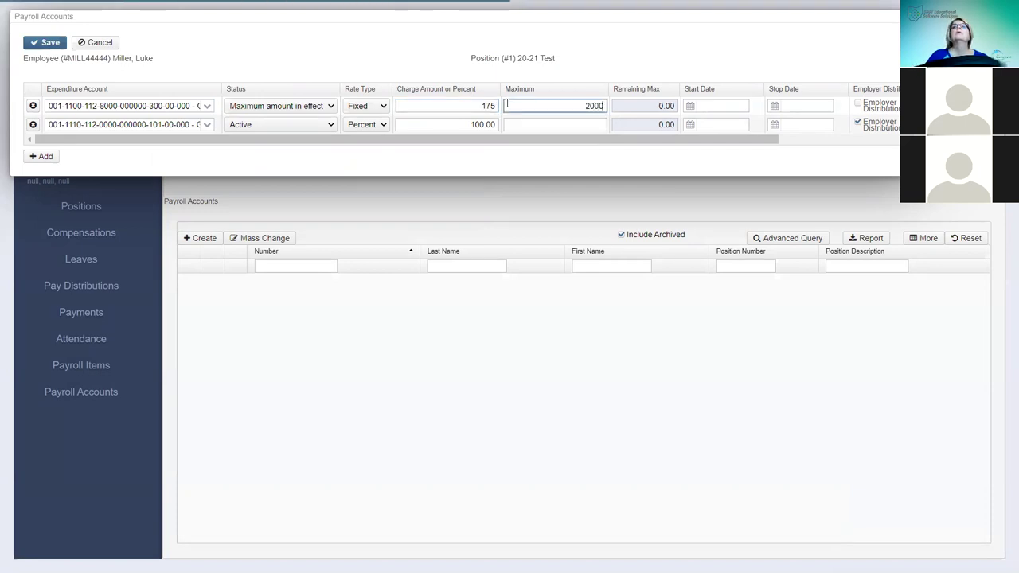
pyautogui.moveTo(703, 141); pyautogui.dragTo(448, 140)
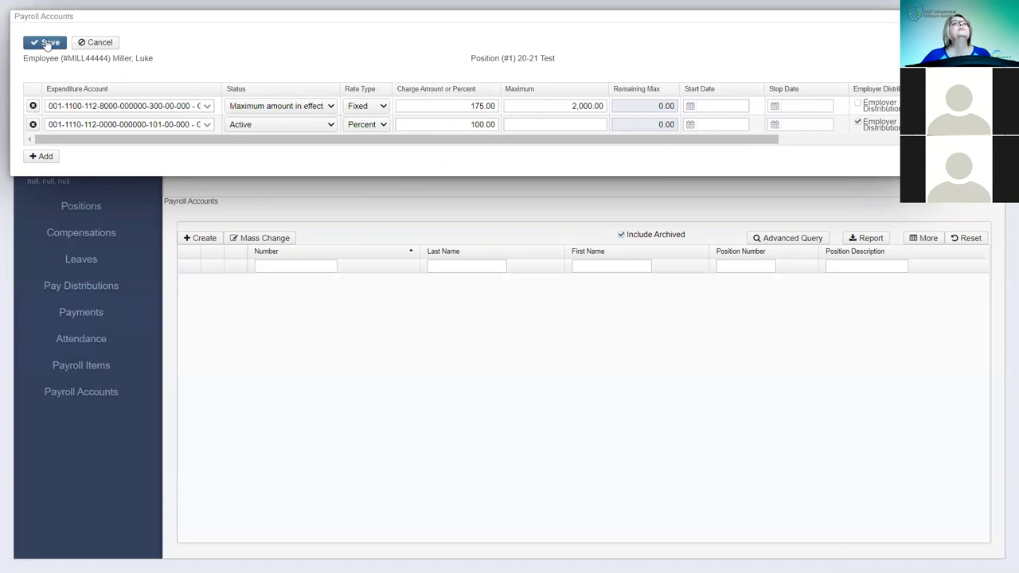
pyautogui.click(48, 44)
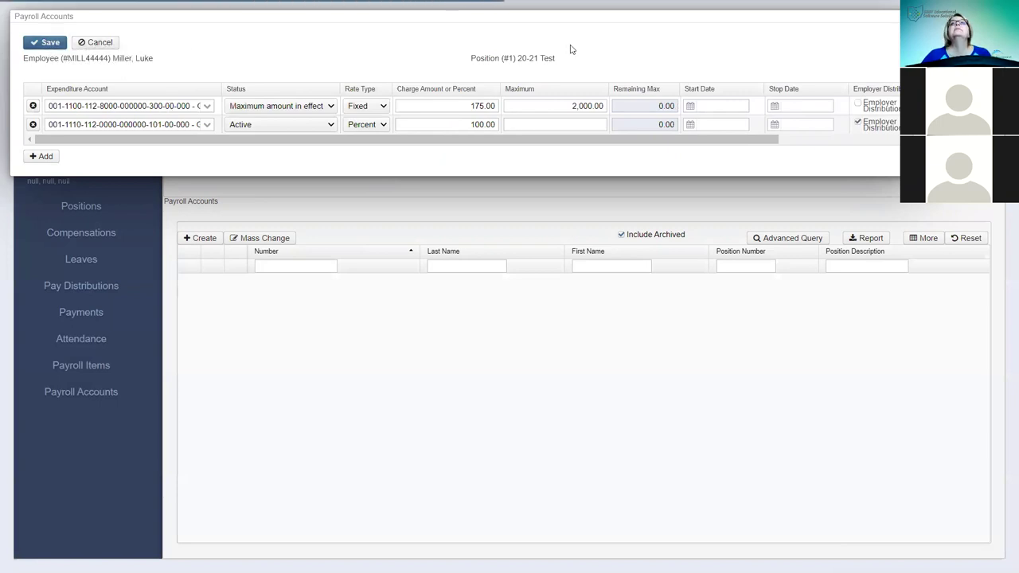